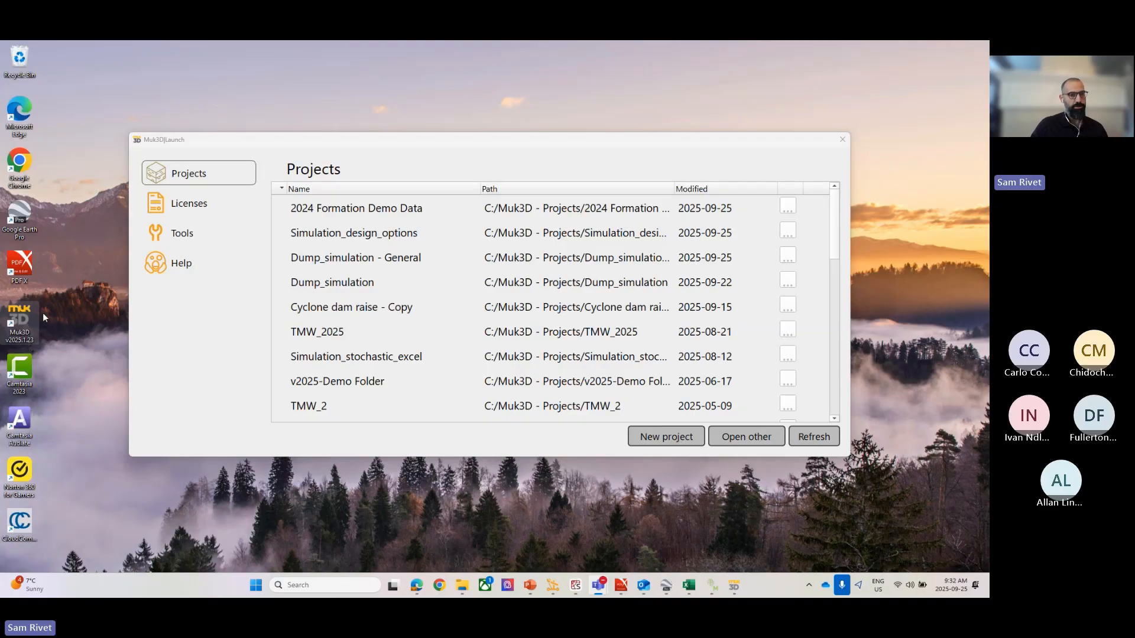
Review the installed licence and the sign-in form for a user locked licence, without adding one.
{"action": "left_click", "coordinate": [191, 207]}
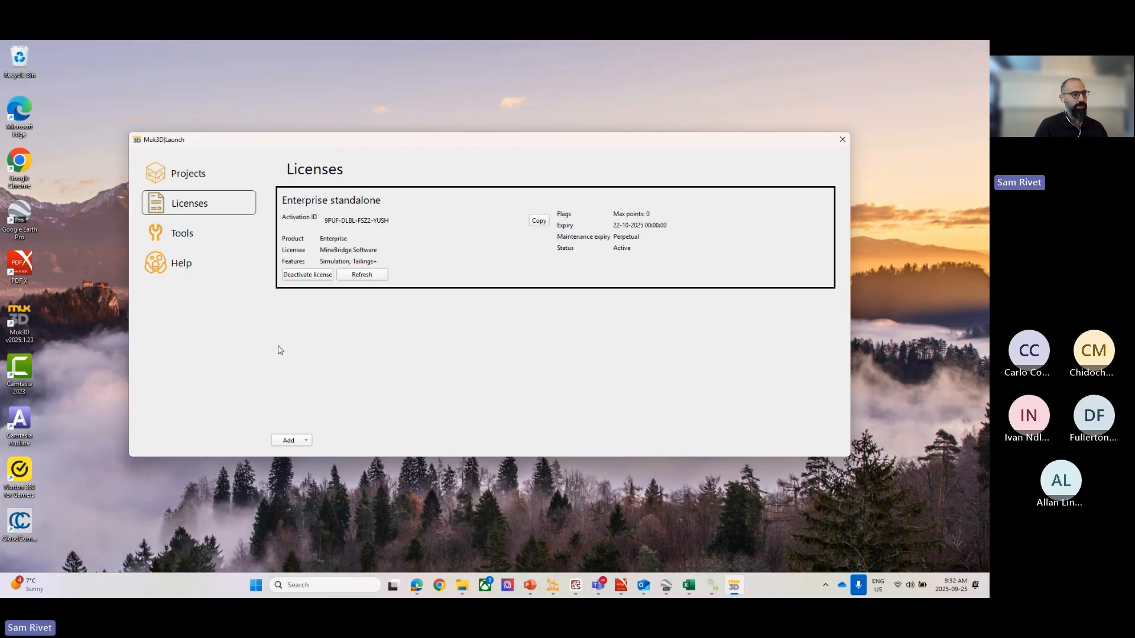
{"action": "left_click", "coordinate": [298, 442]}
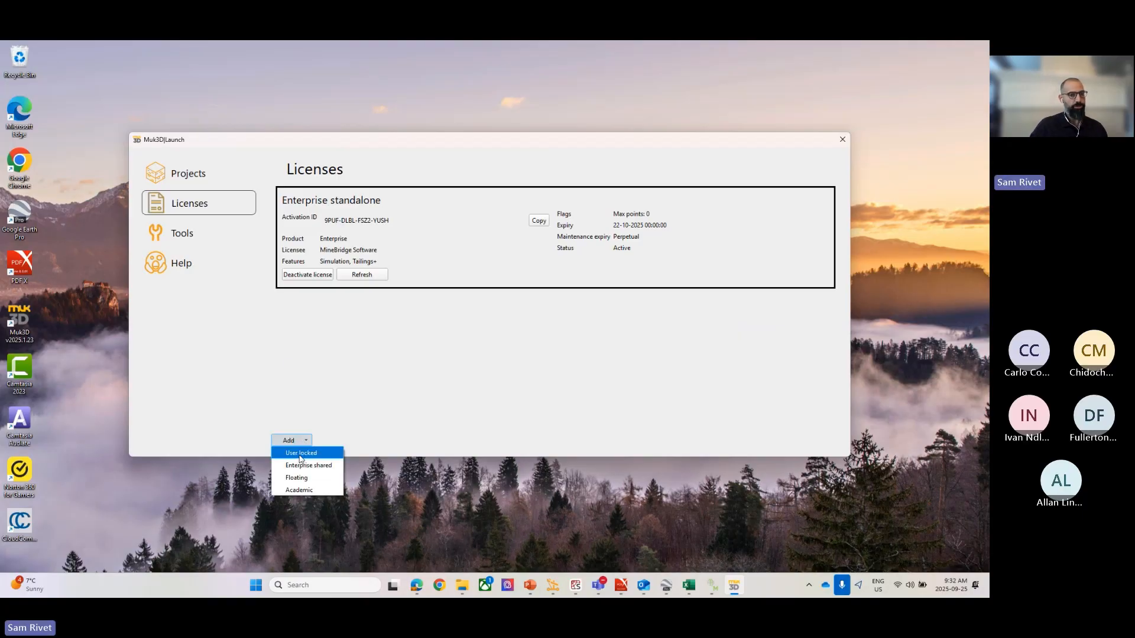
{"action": "left_click", "coordinate": [301, 453]}
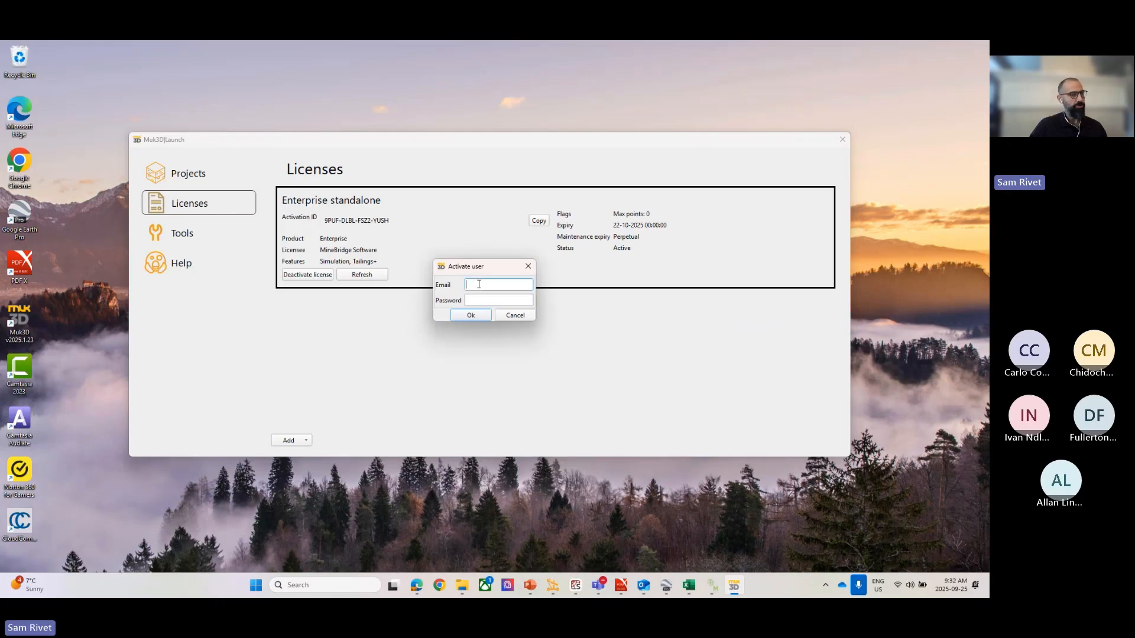
{"action": "left_click", "coordinate": [526, 318]}
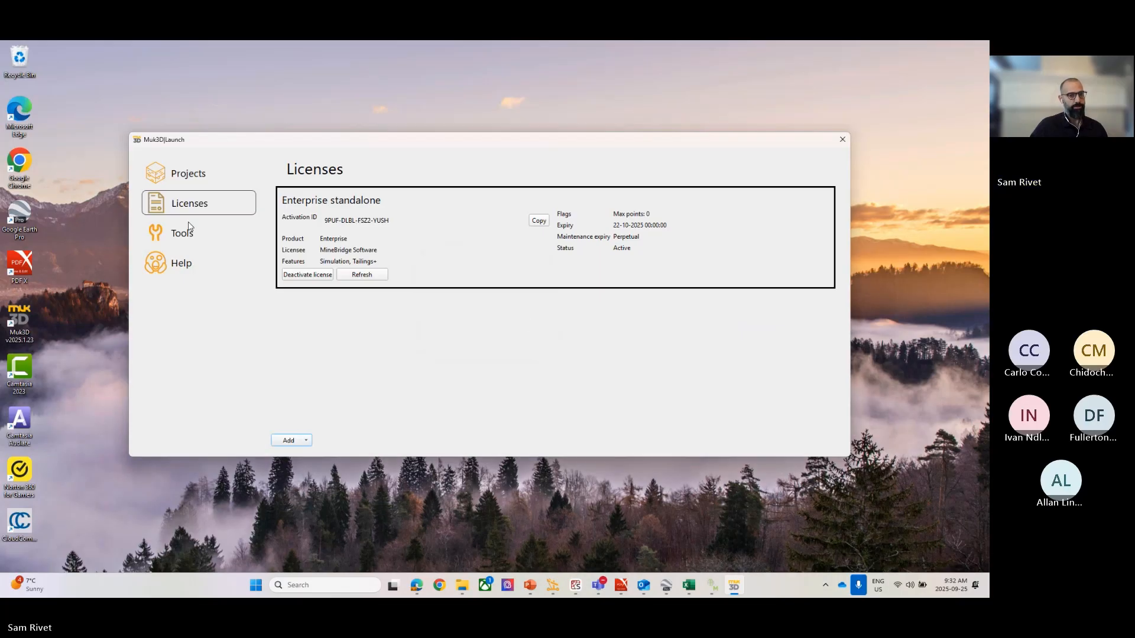
Open the 2024 Formation Demo Data project and dismiss the release notes.
{"action": "left_click", "coordinate": [187, 178]}
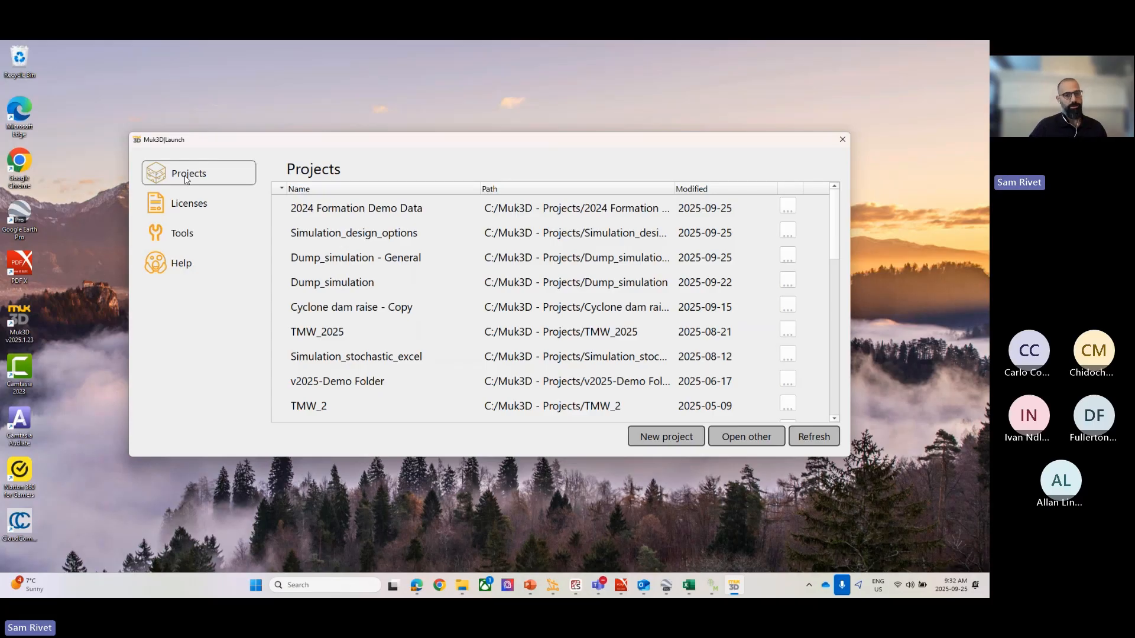
{"action": "double_click", "coordinate": [331, 211]}
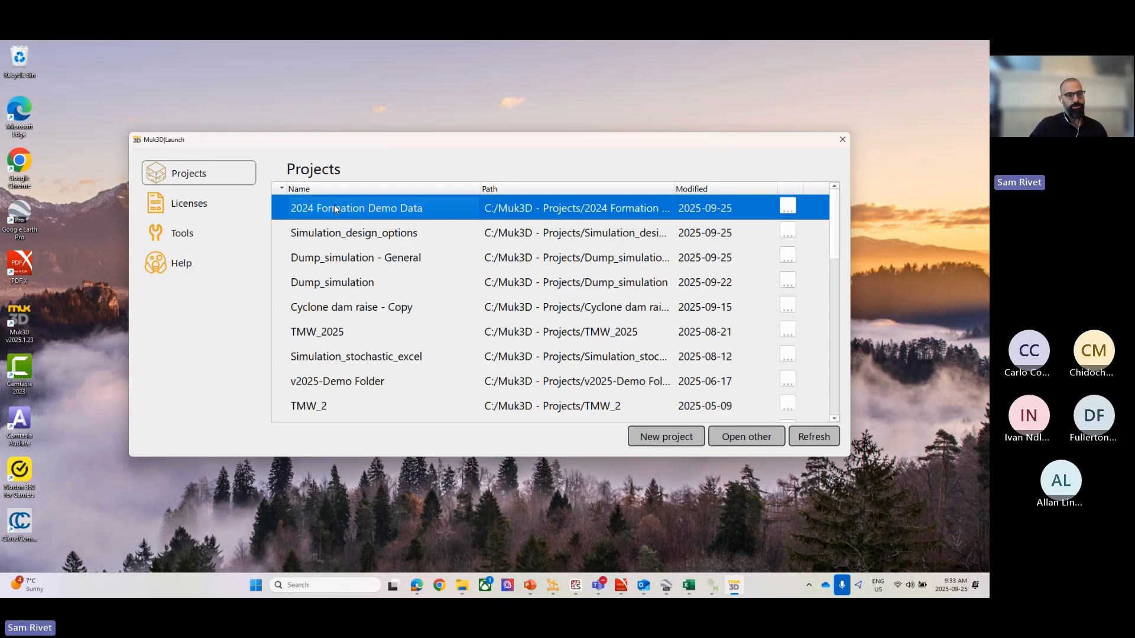
{"action": "left_click", "coordinate": [501, 307]}
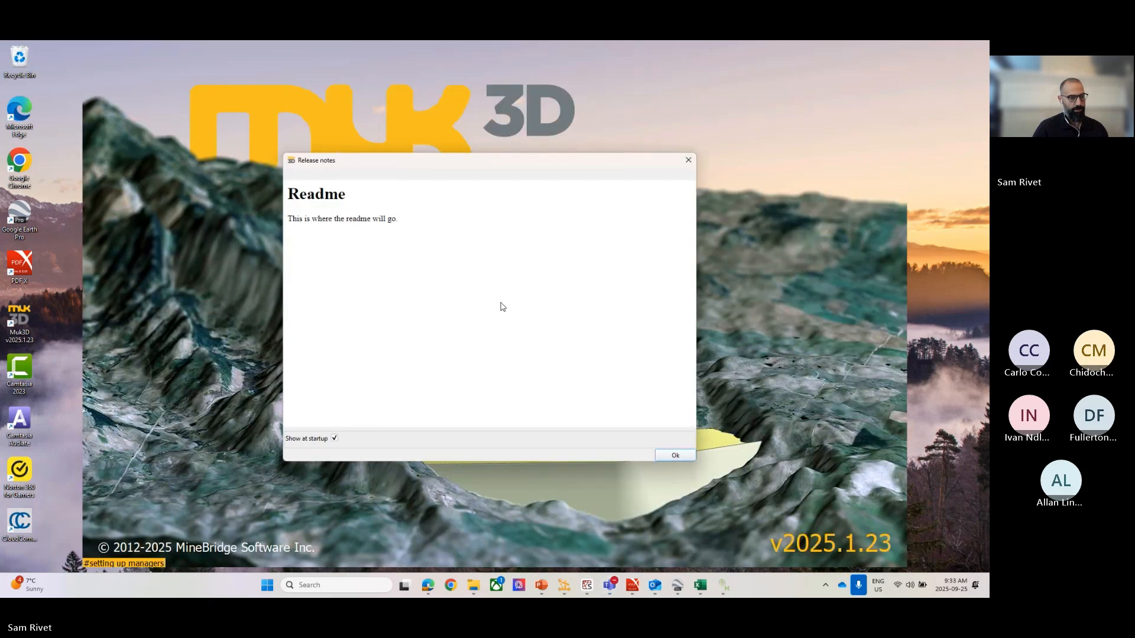
{"action": "left_click", "coordinate": [657, 453]}
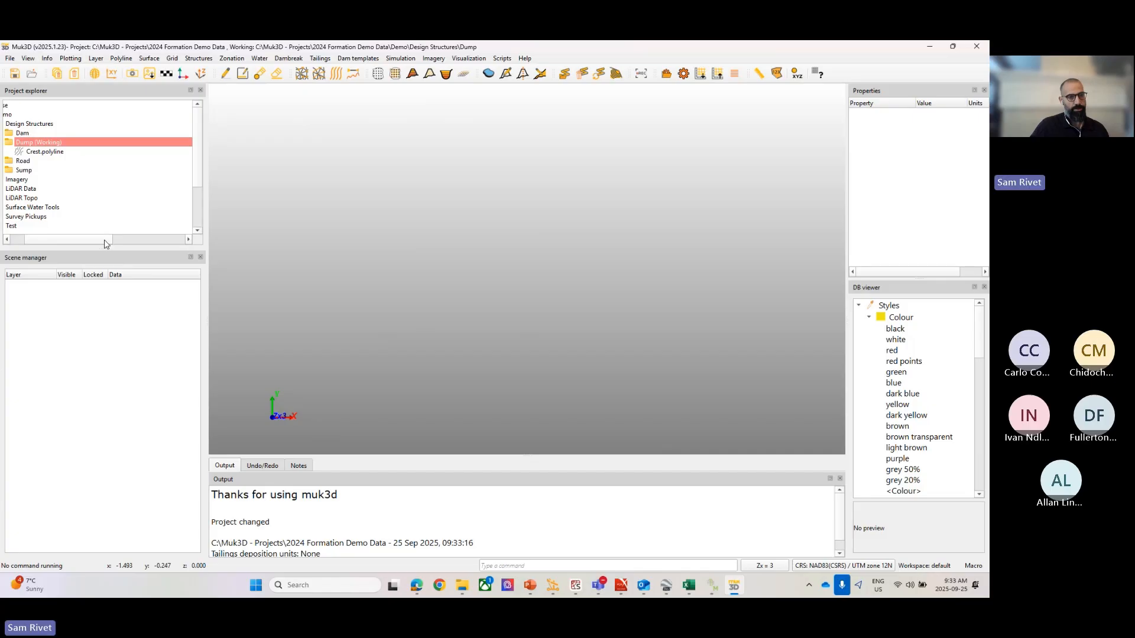
Load Crest.polyline from the Dump folder under Design Structures into the 3D scene.
{"action": "left_click_drag", "start_coordinate": [107, 244], "coordinate": [89, 244]}
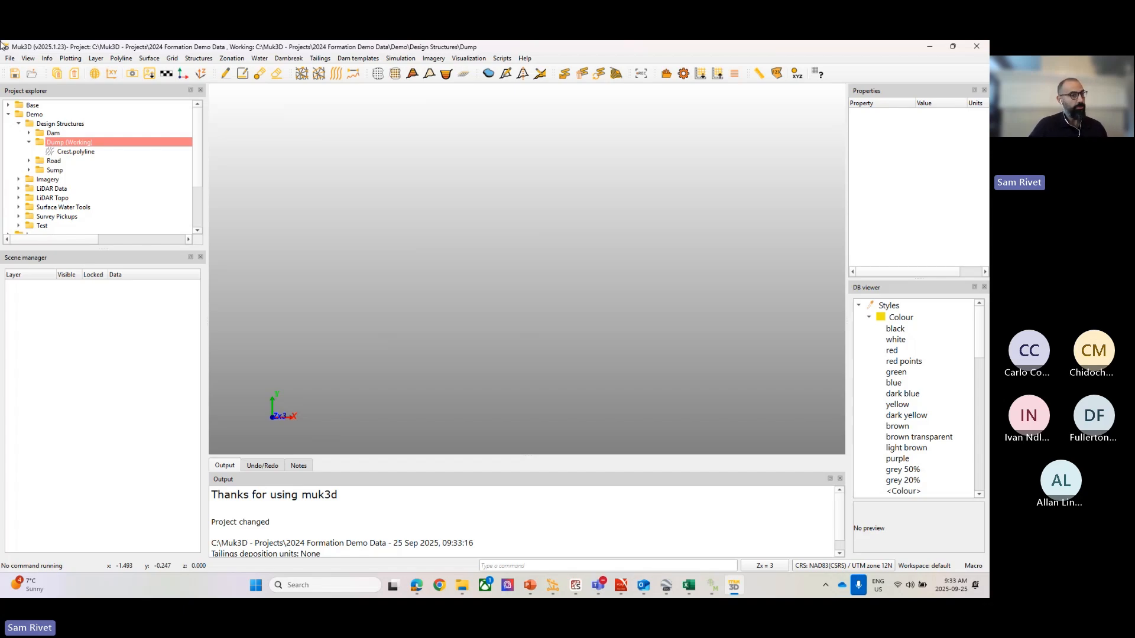
{"action": "left_click", "coordinate": [62, 152]}
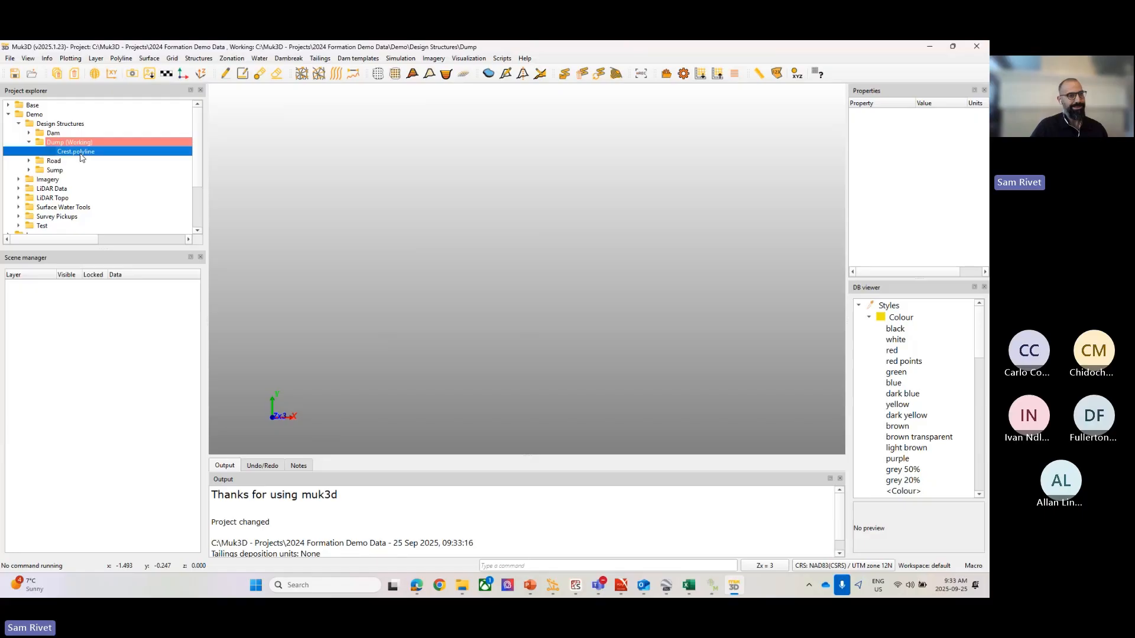
{"action": "left_click_drag", "start_coordinate": [72, 155], "coordinate": [583, 246]}
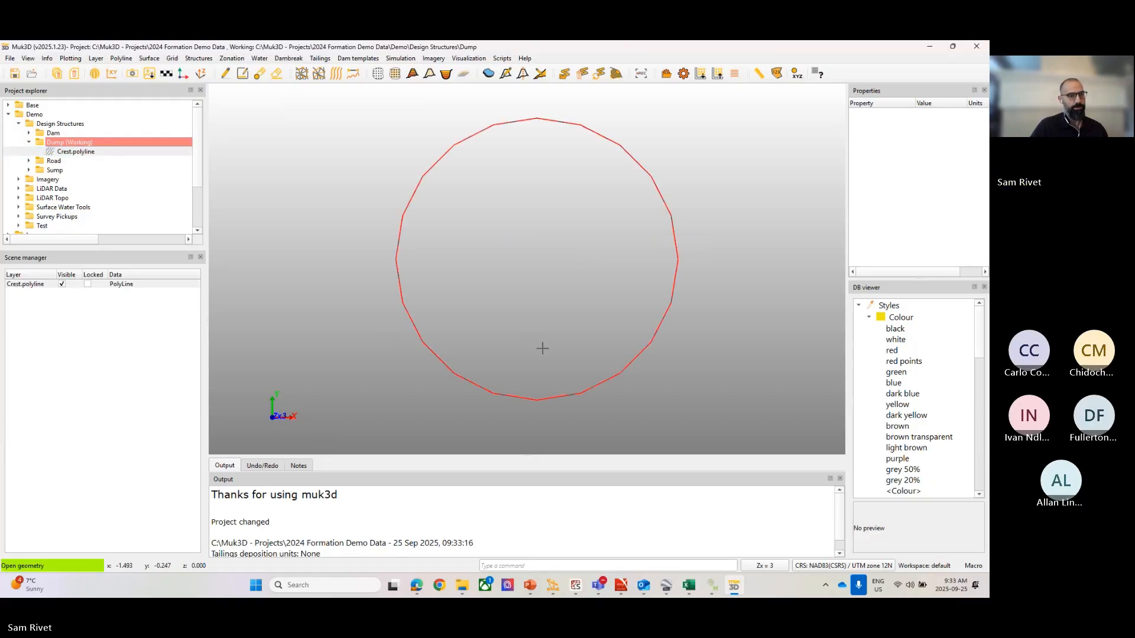
Review the file types available for saving the Crest.polyline layer, leaving without saving.
{"action": "left_click", "coordinate": [26, 285]}
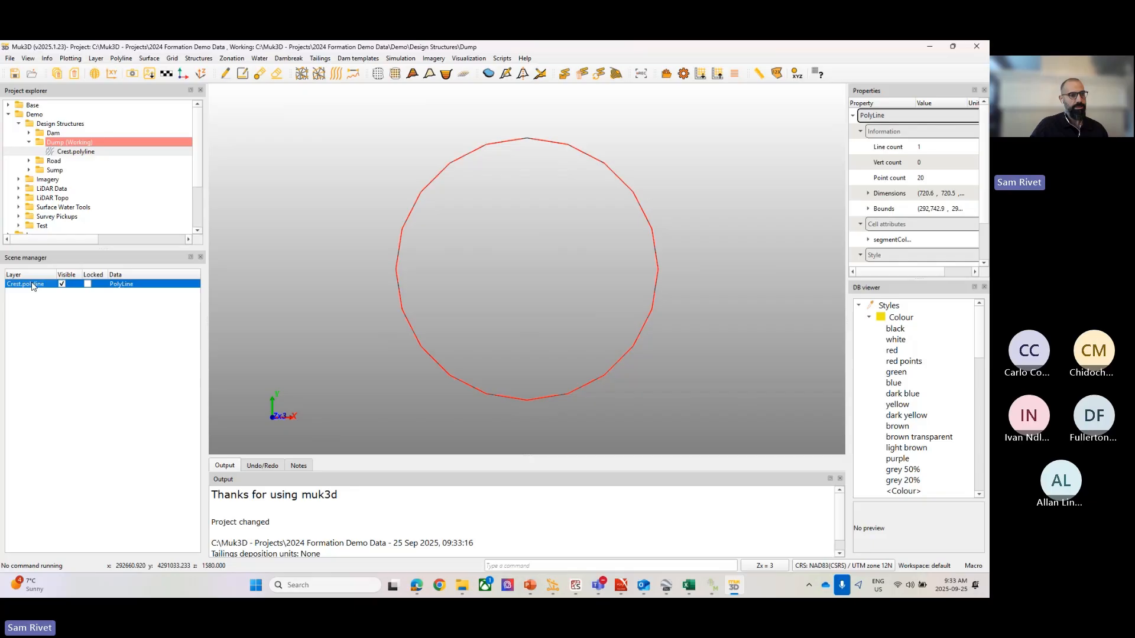
{"action": "right_click", "coordinate": [32, 286]}
{"action": "left_click", "coordinate": [80, 314]}
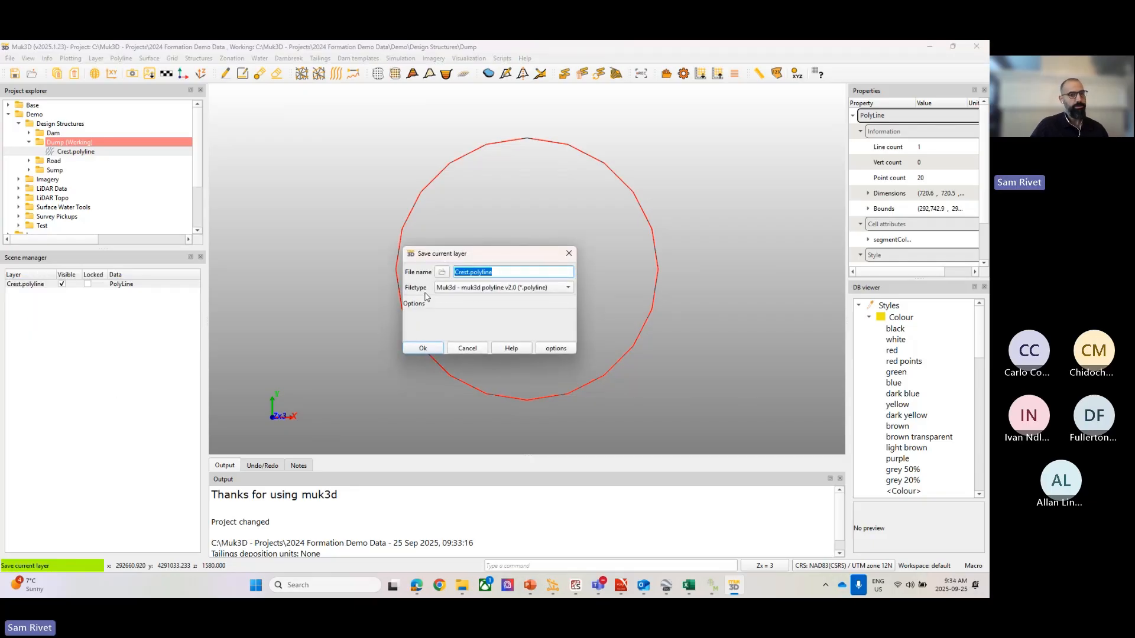
{"action": "left_click", "coordinate": [452, 289]}
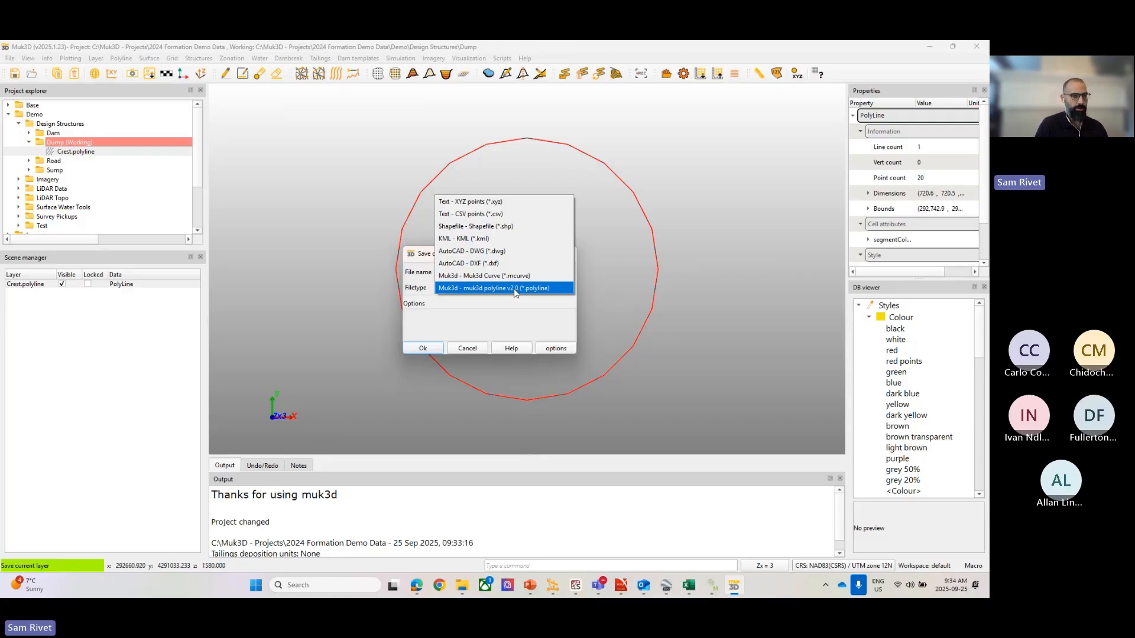
{"action": "left_click", "coordinate": [470, 349]}
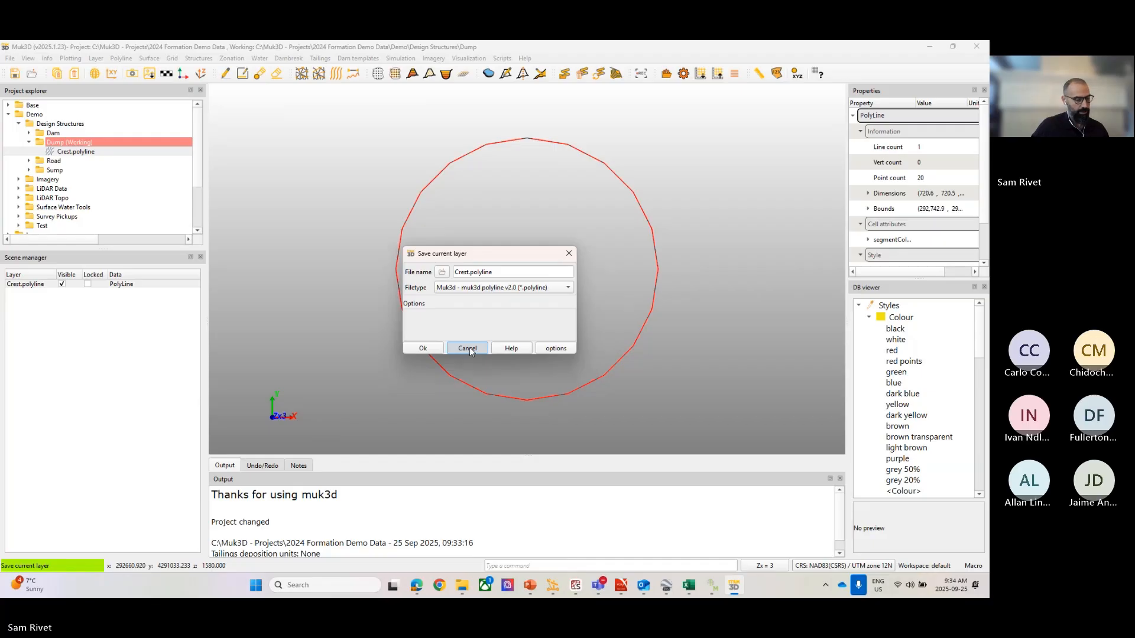
{"action": "left_click", "coordinate": [468, 349]}
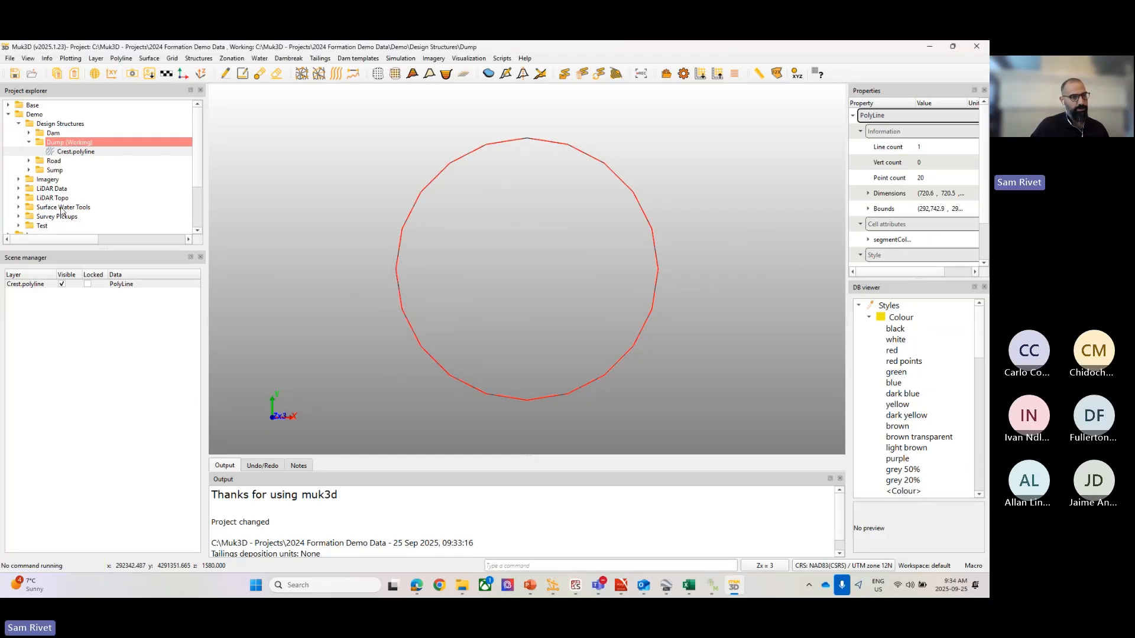
Replace the scene's contents with LiDAR_grid_3m.grid from the LiDAR Topo folder and widen the layer name column.
{"action": "right_click", "coordinate": [332, 204]}
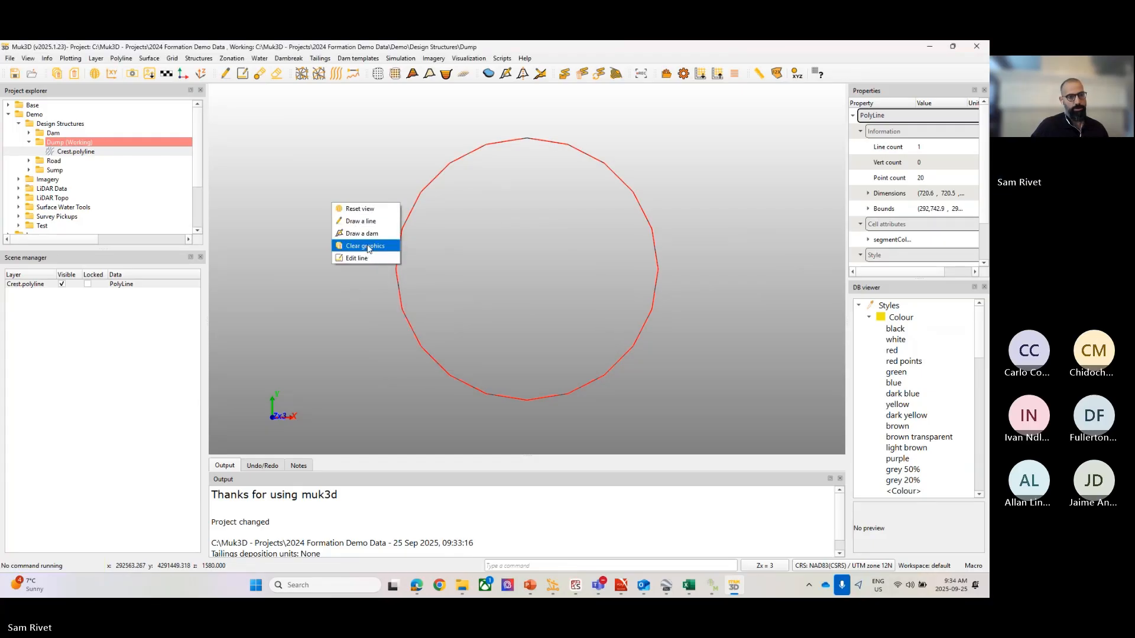
{"action": "left_click", "coordinate": [365, 245]}
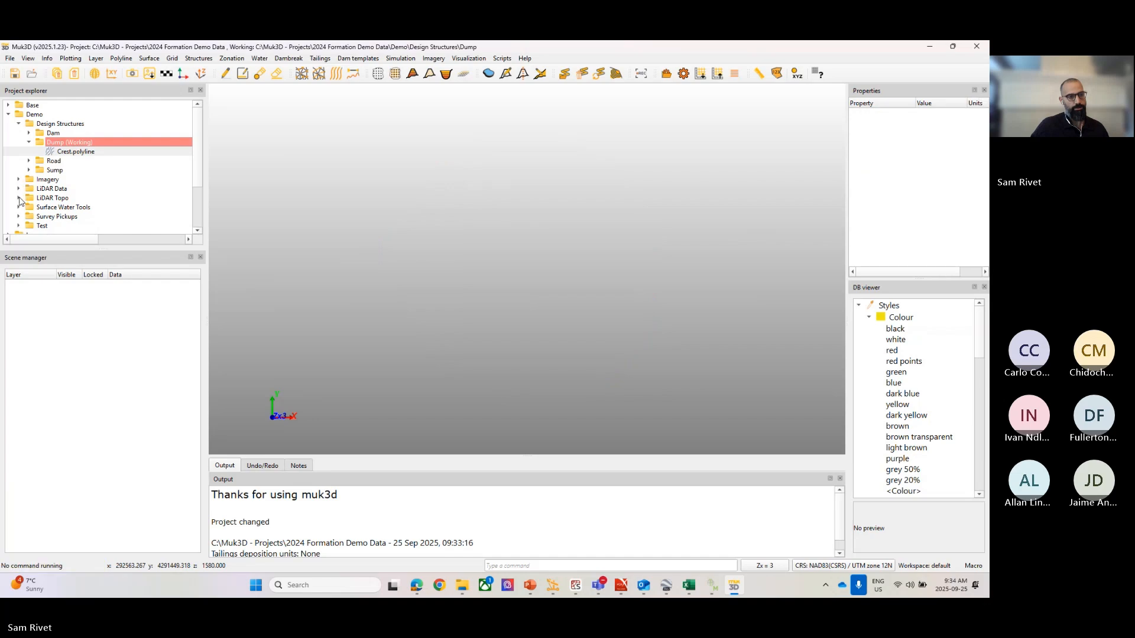
{"action": "left_click", "coordinate": [18, 198]}
{"action": "left_click_drag", "start_coordinate": [59, 217], "coordinate": [421, 258]}
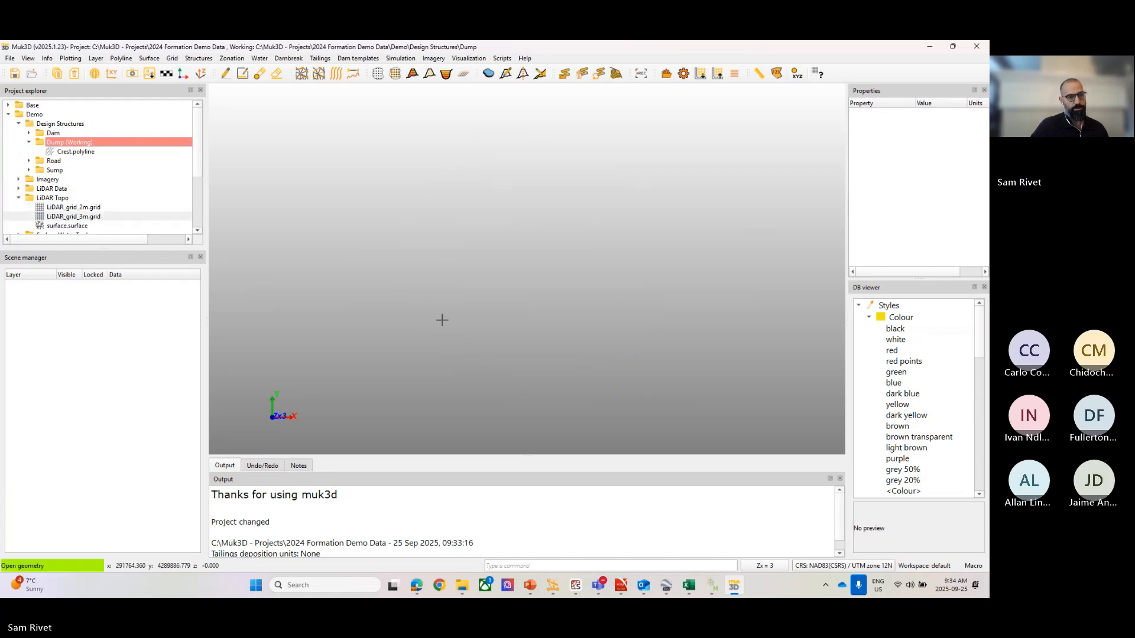
{"action": "left_click", "coordinate": [46, 284]}
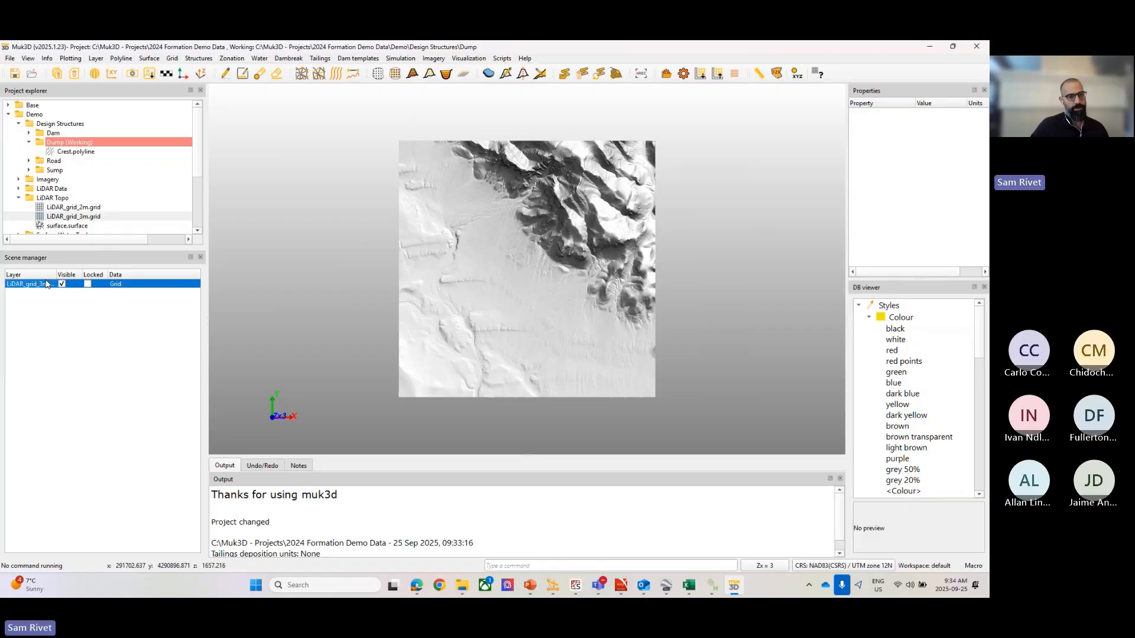
{"action": "left_click_drag", "start_coordinate": [57, 274], "coordinate": [108, 275]}
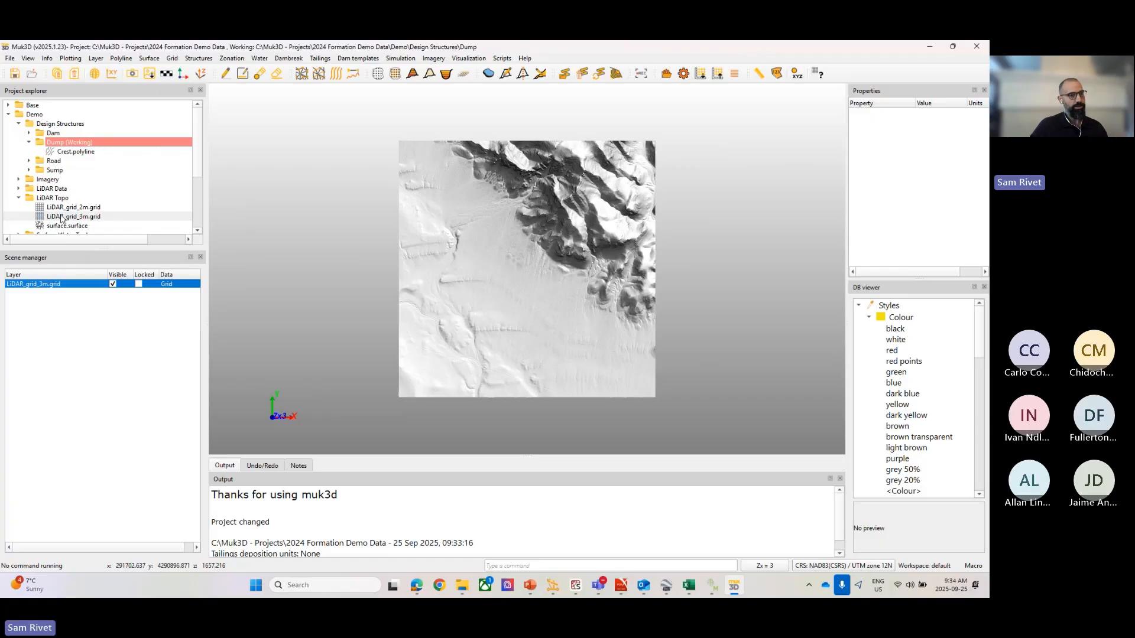
{"action": "left_click", "coordinate": [281, 322]}
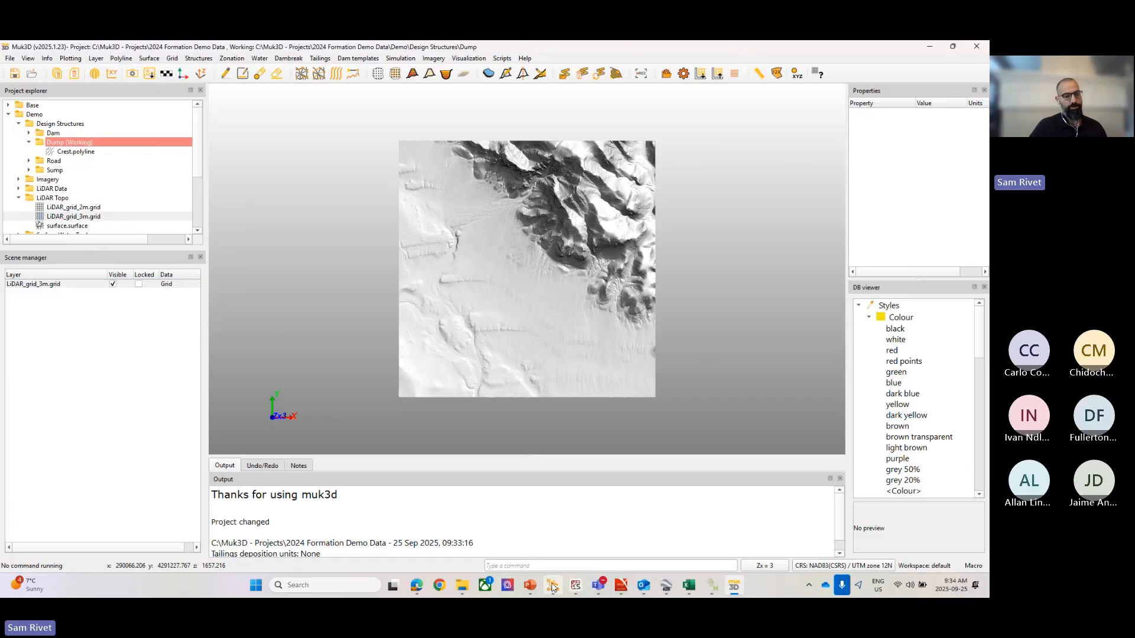
Switch to Muk3D v2023.1.6 to compare the discharge_1 .mcurve and .mdrawable files, and return to the v2025 project.
{"action": "mouse_move", "coordinate": [551, 585]}
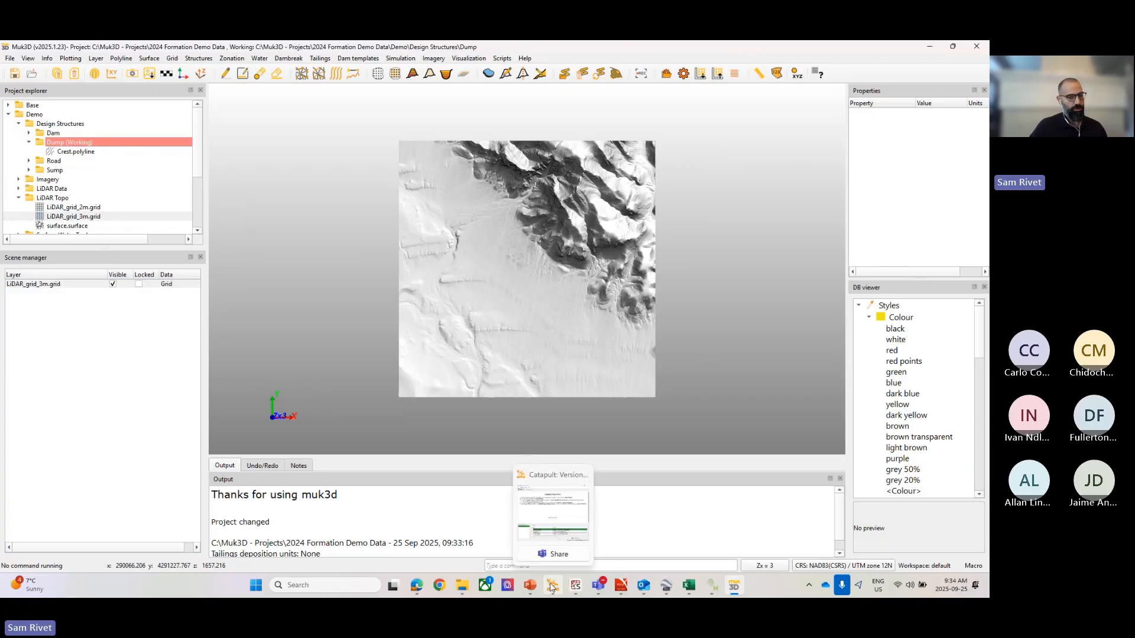
{"action": "left_click", "coordinate": [712, 588]}
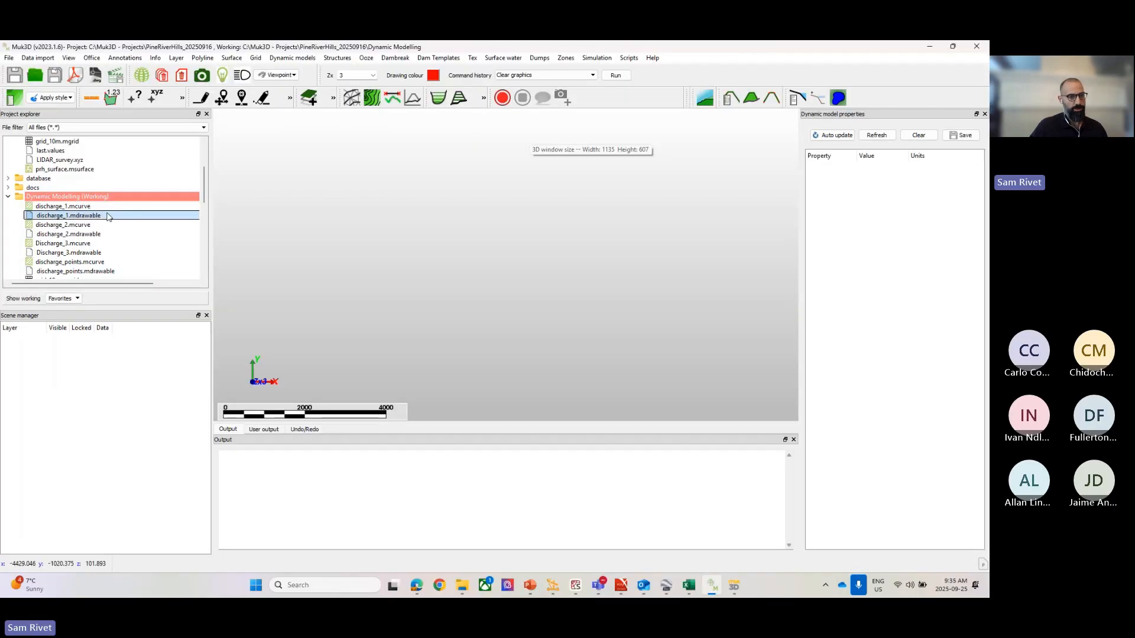
{"action": "left_click", "coordinate": [57, 208]}
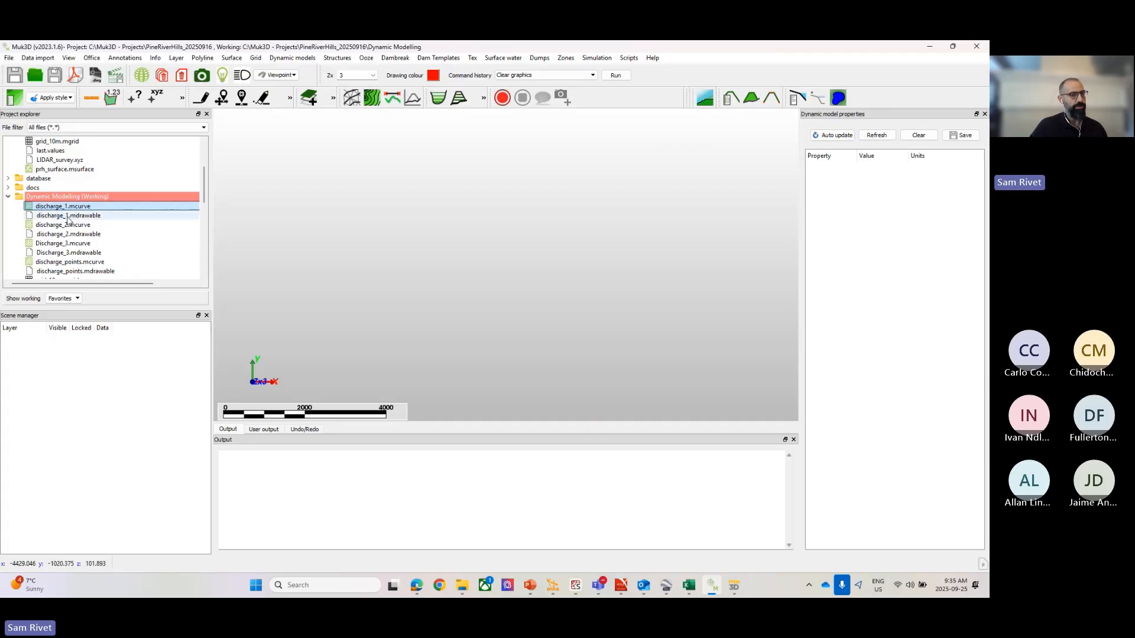
{"action": "left_click", "coordinate": [73, 217]}
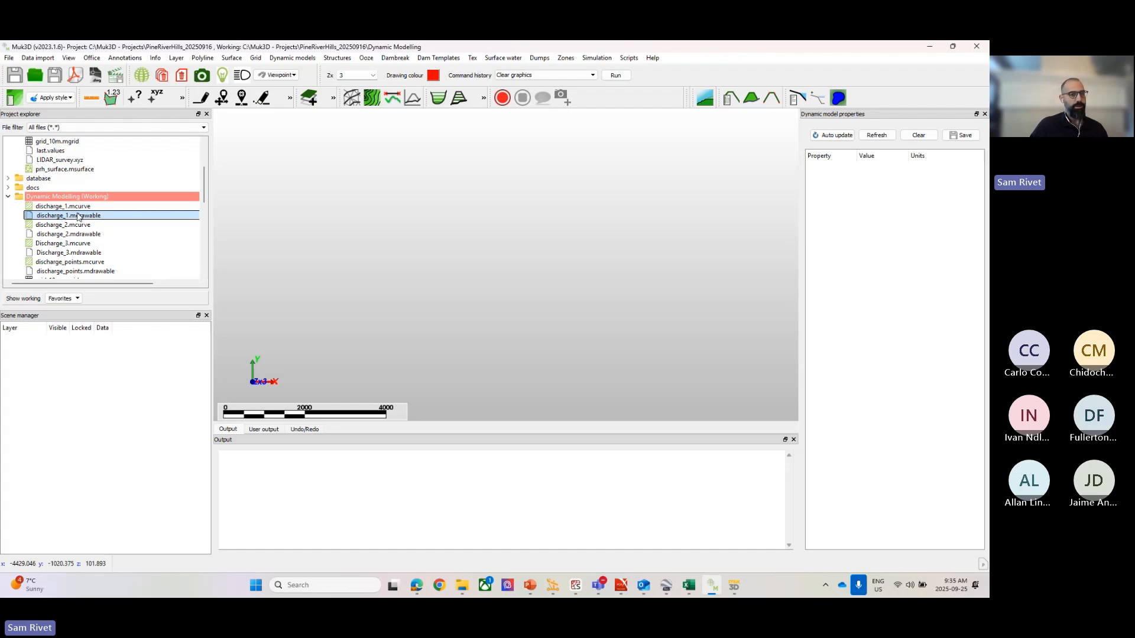
{"action": "left_click_drag", "start_coordinate": [906, 48], "coordinate": [984, 52]}
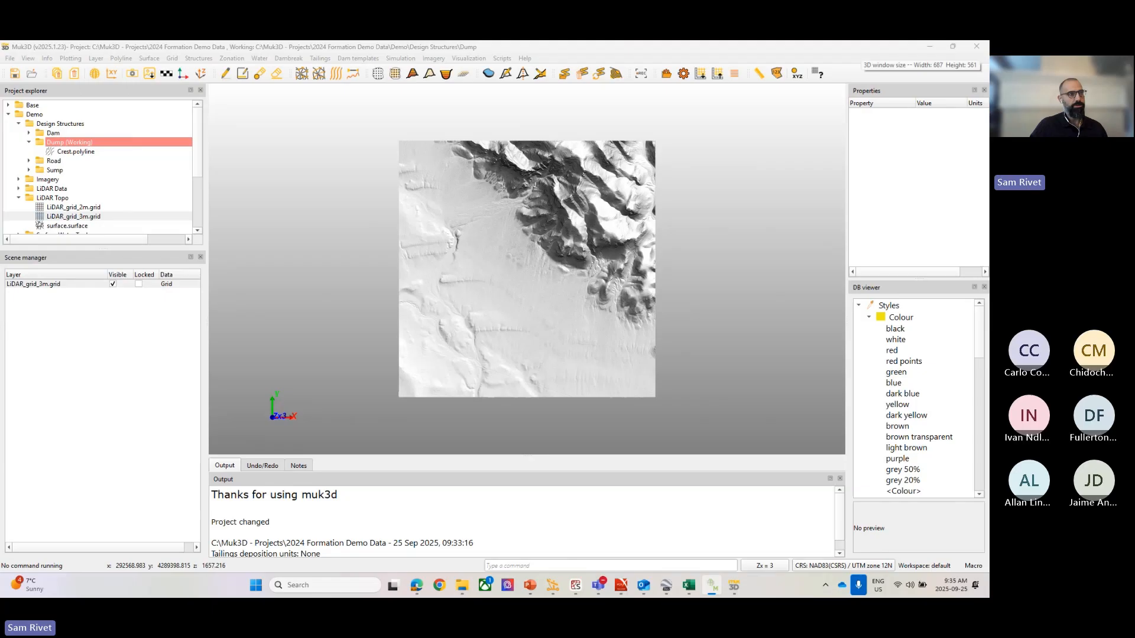
{"action": "left_click", "coordinate": [128, 393]}
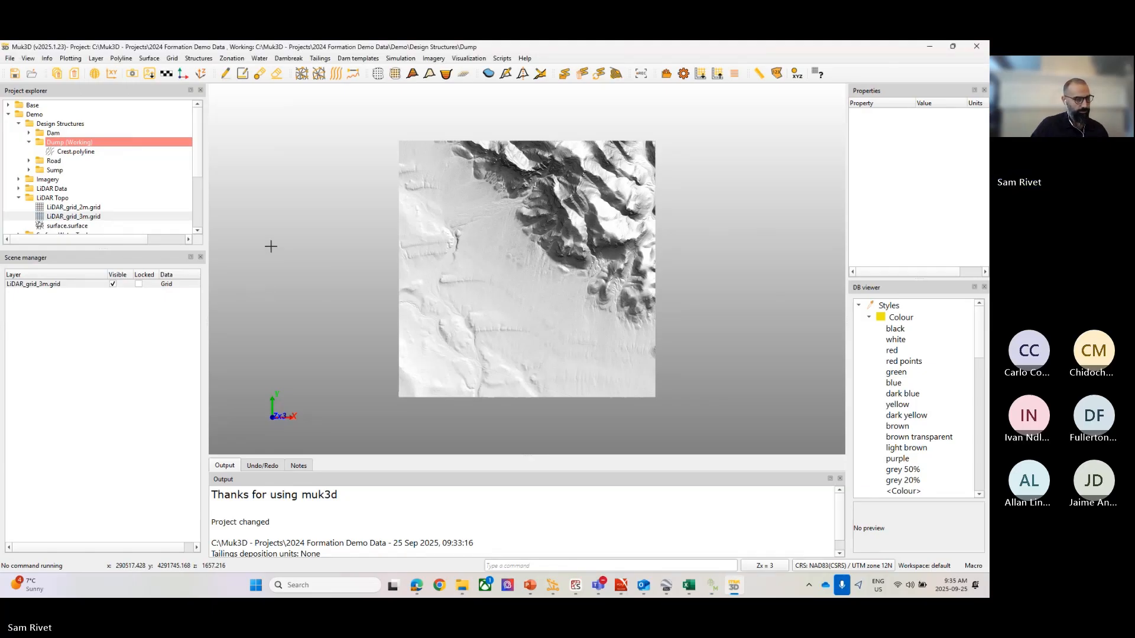
Examine the properties of the LiDAR_grid_3m.grid layer, enlarging the area that shows them.
{"action": "left_click", "coordinate": [26, 285]}
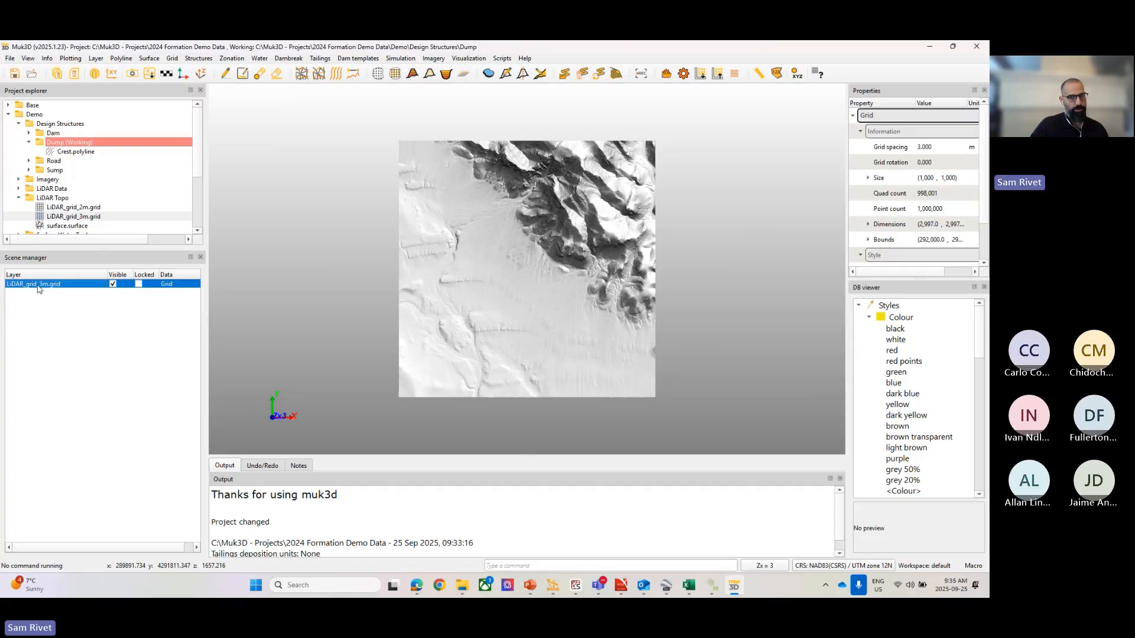
{"action": "left_click_drag", "start_coordinate": [927, 279], "coordinate": [928, 365]}
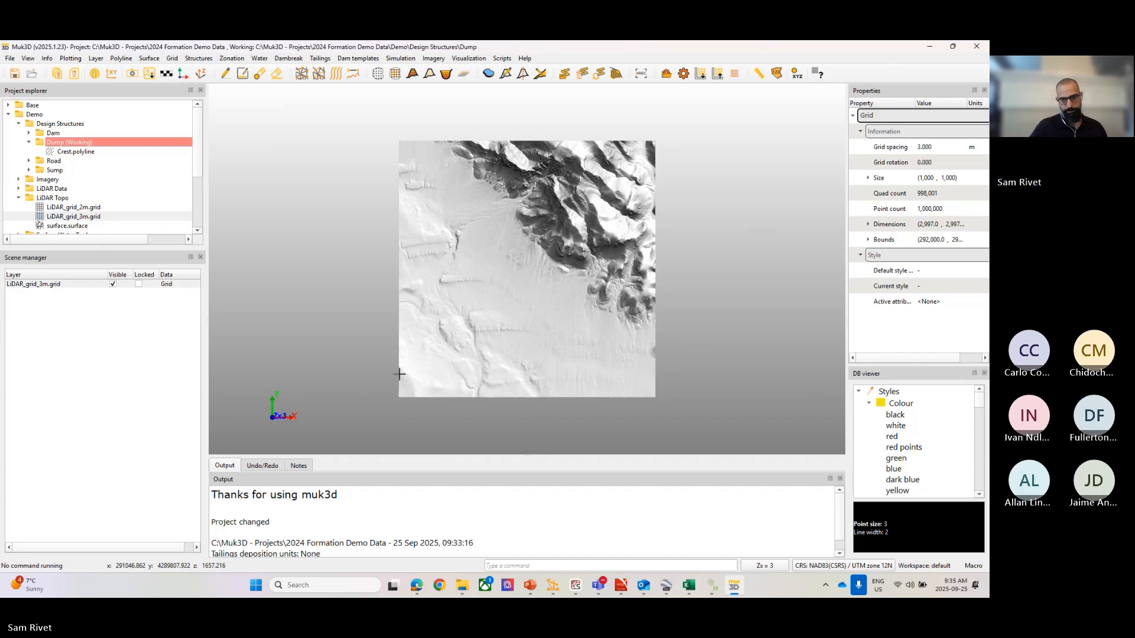
Enlarge the DB viewer, collapse its style categories and other data groups, and expand only the Colour styles.
{"action": "left_click_drag", "start_coordinate": [888, 365], "coordinate": [887, 256]}
{"action": "left_click", "coordinate": [869, 286]}
{"action": "left_click", "coordinate": [869, 298]}
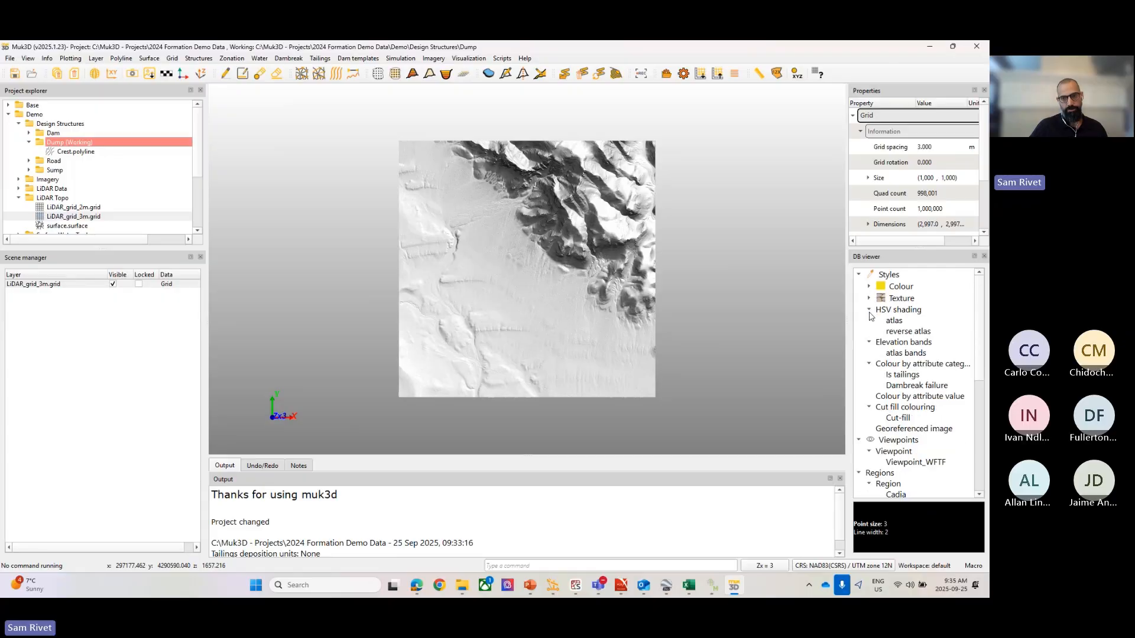
{"action": "left_click", "coordinate": [869, 309]}
{"action": "left_click", "coordinate": [869, 320]}
{"action": "left_click", "coordinate": [868, 332]}
{"action": "left_click", "coordinate": [869, 343]}
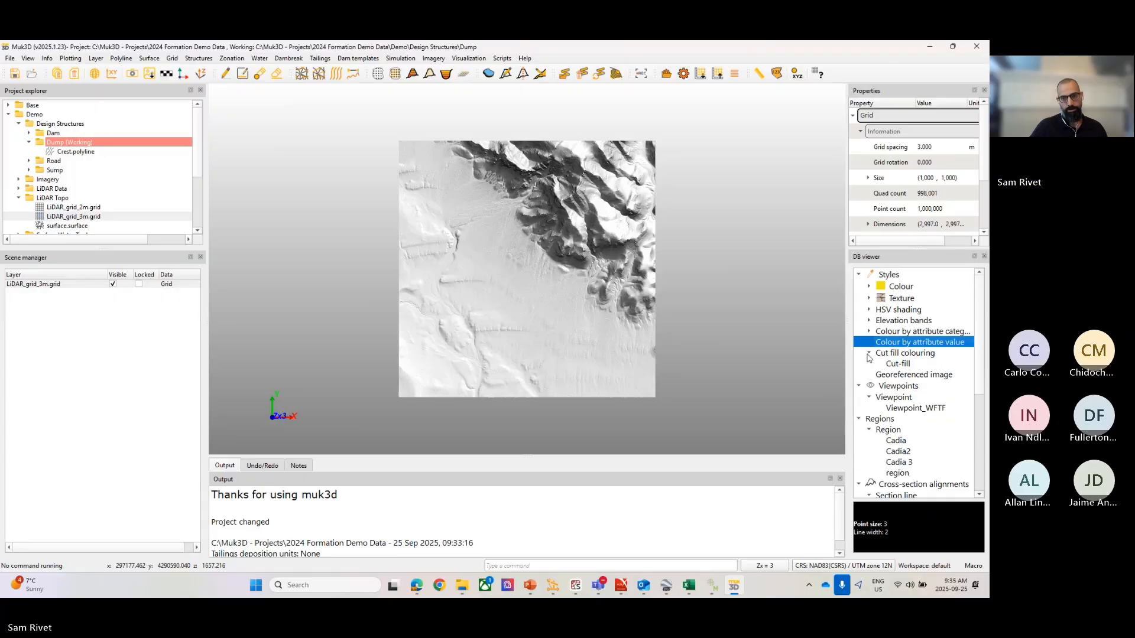
{"action": "left_click", "coordinate": [869, 353]}
{"action": "left_click", "coordinate": [859, 375]}
{"action": "left_click", "coordinate": [859, 386]}
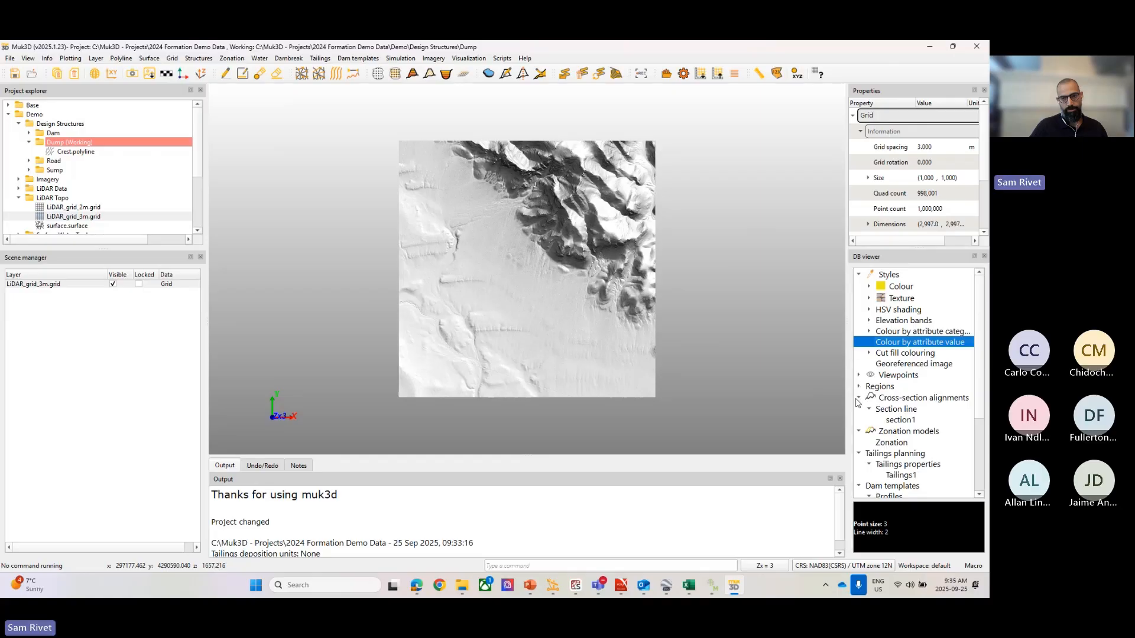
{"action": "left_click", "coordinate": [859, 398]}
{"action": "left_click", "coordinate": [859, 409]}
{"action": "left_click", "coordinate": [859, 421]}
{"action": "left_click", "coordinate": [859, 432]}
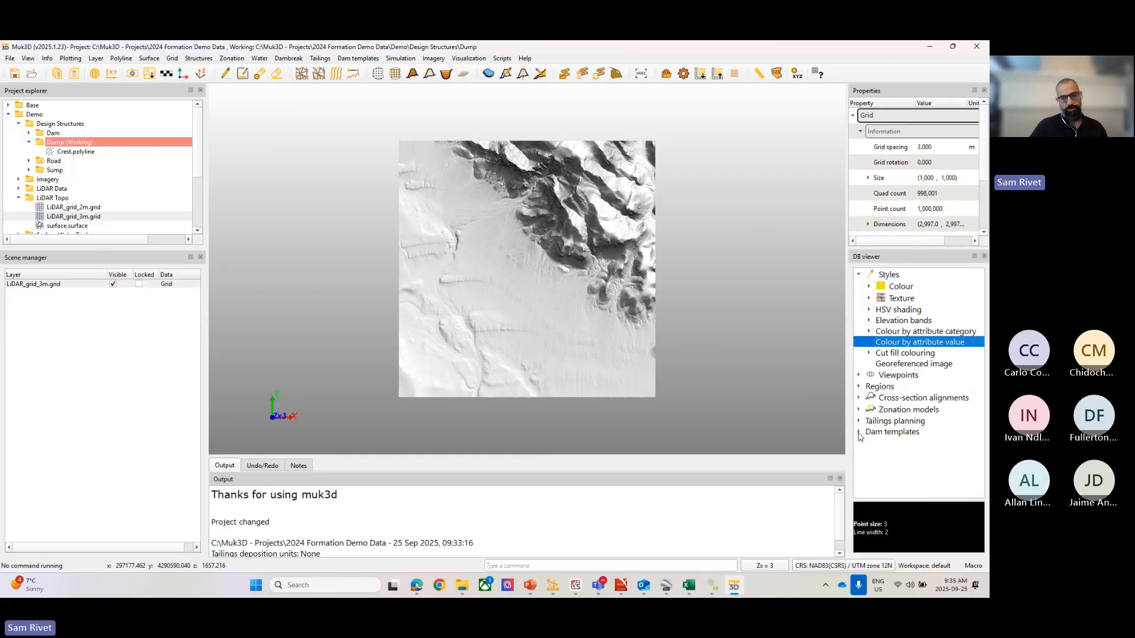
{"action": "left_click", "coordinate": [869, 287]}
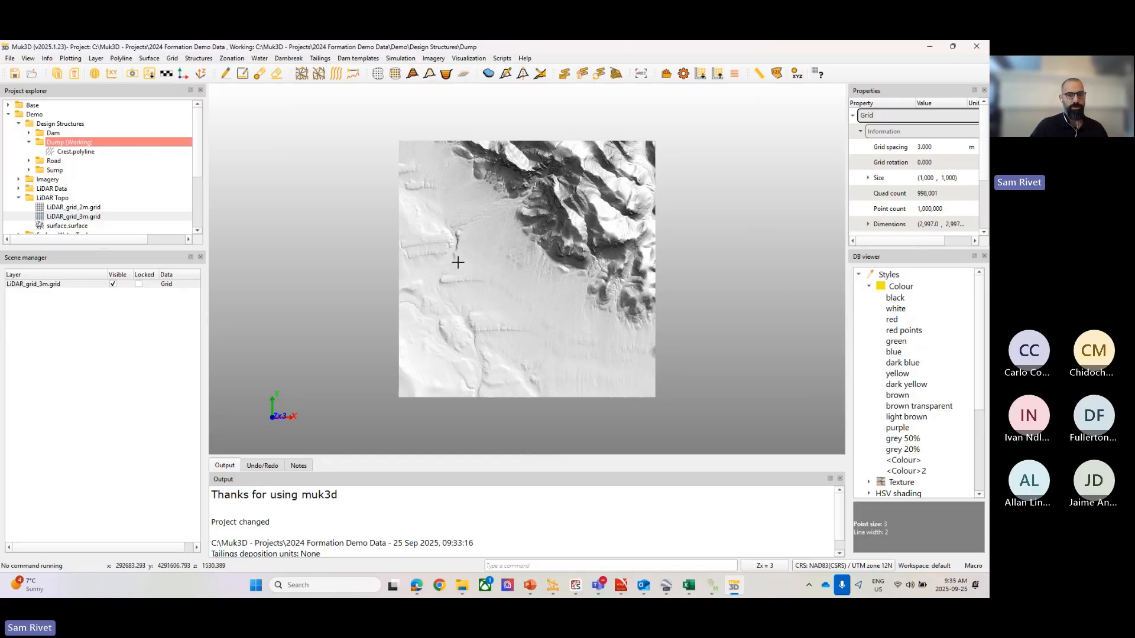
Apply the red colour style to the LiDAR_grid_3m.grid layer, followed by the earthfill texture from the Texture styles.
{"action": "left_click_drag", "start_coordinate": [892, 320], "coordinate": [498, 312]}
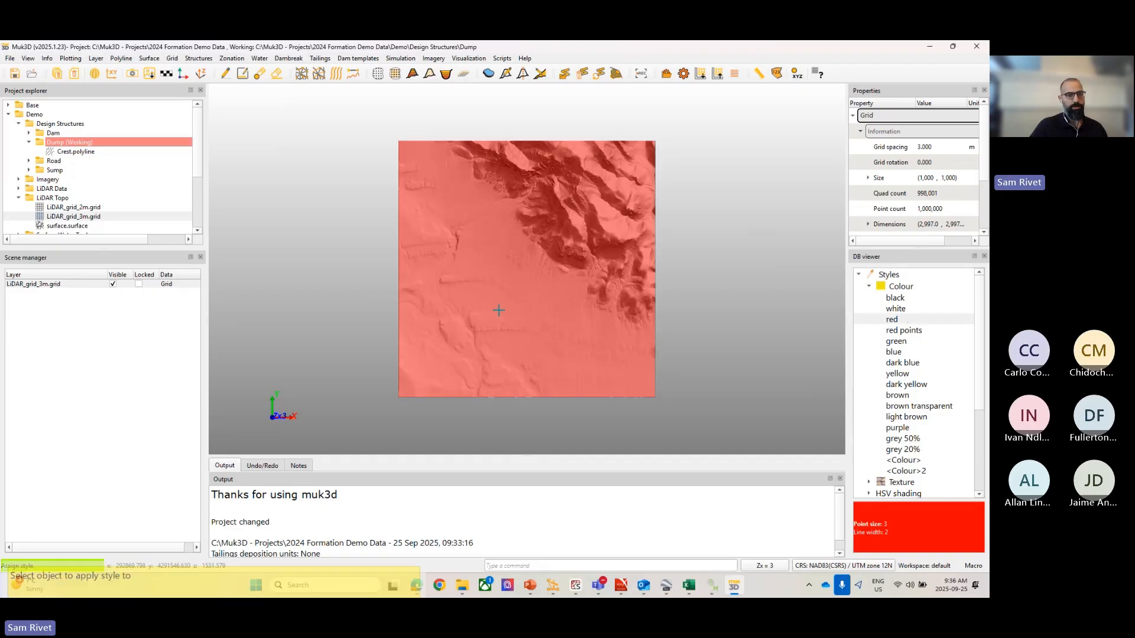
{"action": "left_click", "coordinate": [530, 292]}
{"action": "scroll", "coordinate": [910, 384], "scroll_direction": "down", "scroll_amount": 2}
{"action": "left_click", "coordinate": [869, 415]}
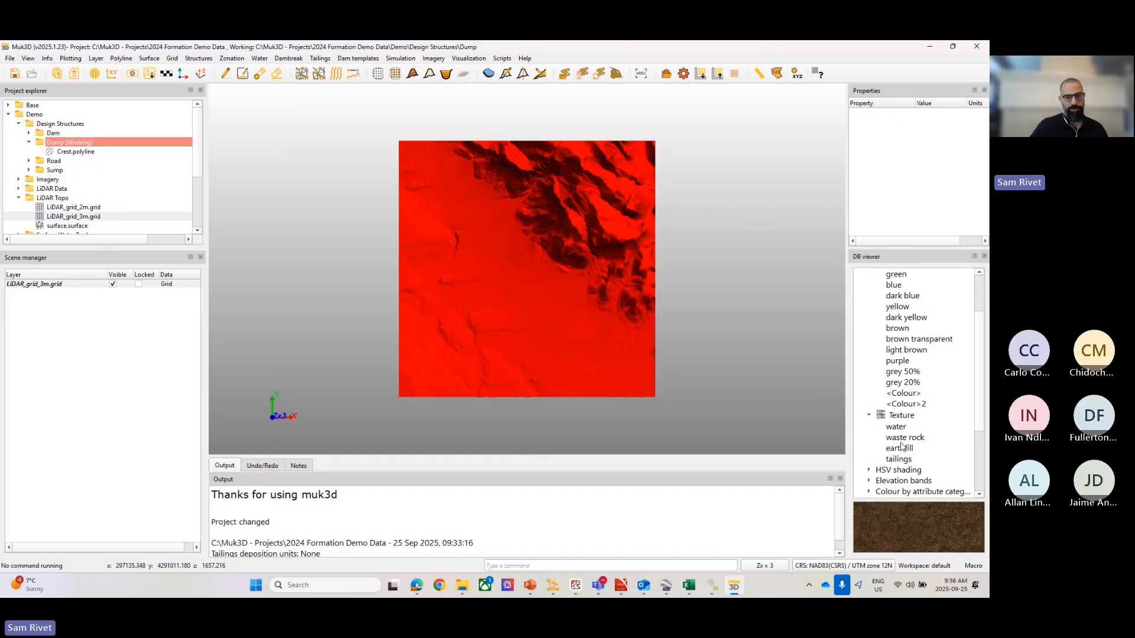
{"action": "left_click_drag", "start_coordinate": [901, 447], "coordinate": [514, 271]}
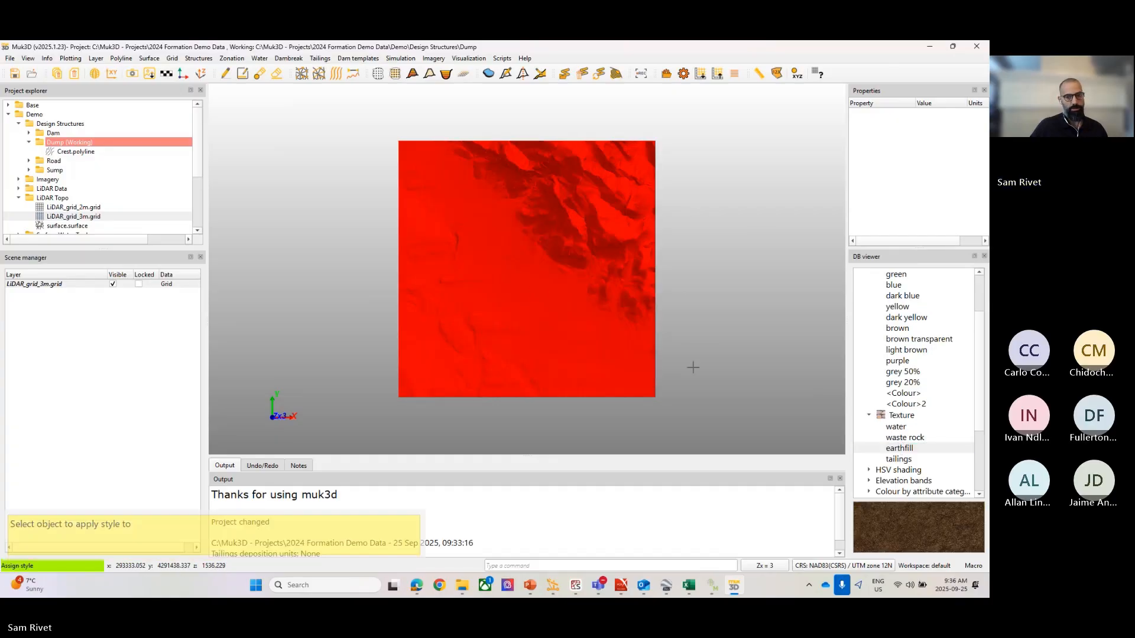
Shade the LiDAR_grid_3m.grid layer by elevation with the atlas style from the HSV shading category.
{"action": "scroll", "coordinate": [899, 387], "scroll_direction": "down", "scroll_amount": 2}
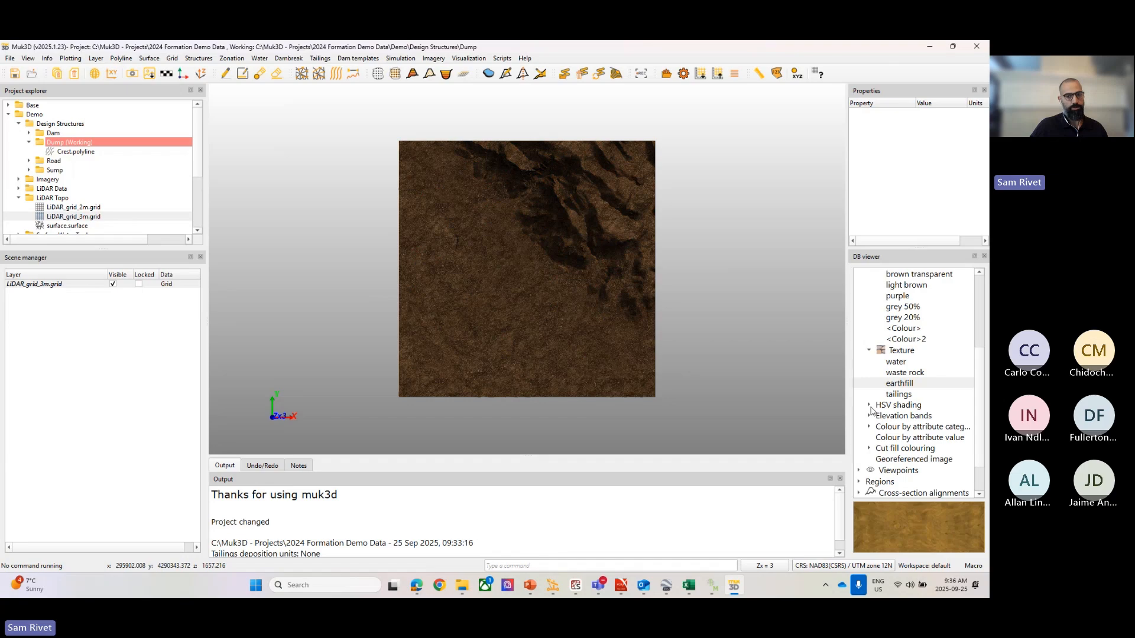
{"action": "left_click", "coordinate": [869, 405]}
{"action": "mouse_move", "coordinate": [894, 416]}
{"action": "left_mouse_down"}
{"action": "mouse_move", "coordinate": [529, 273]}
{"action": "mouse_move", "coordinate": [540, 310]}
{"action": "left_mouse_up"}
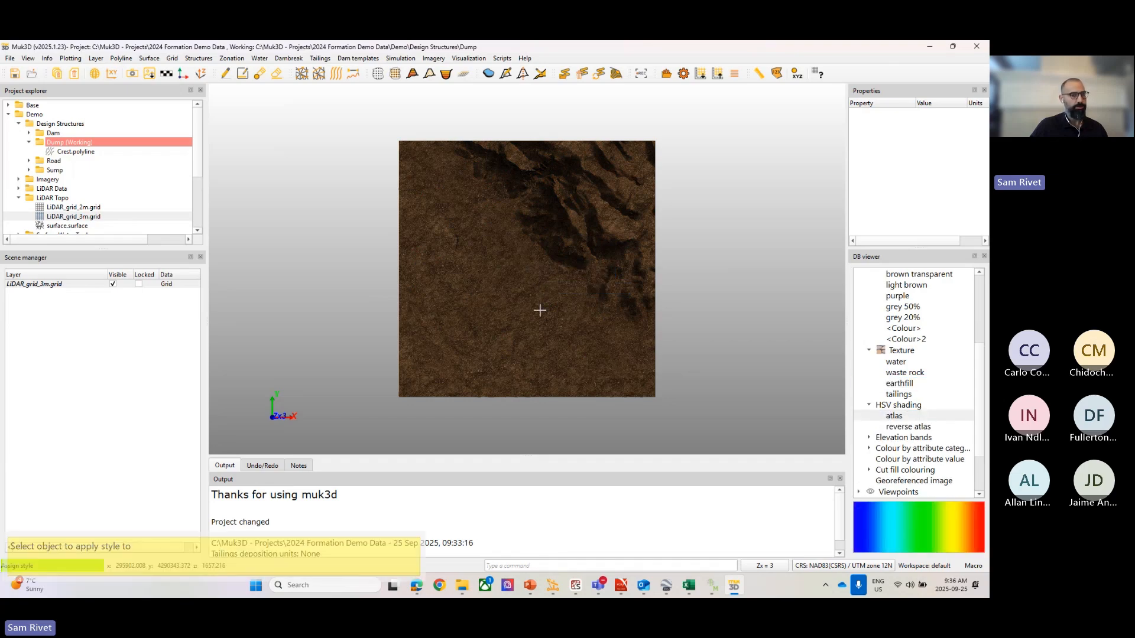
{"action": "left_click", "coordinate": [540, 276]}
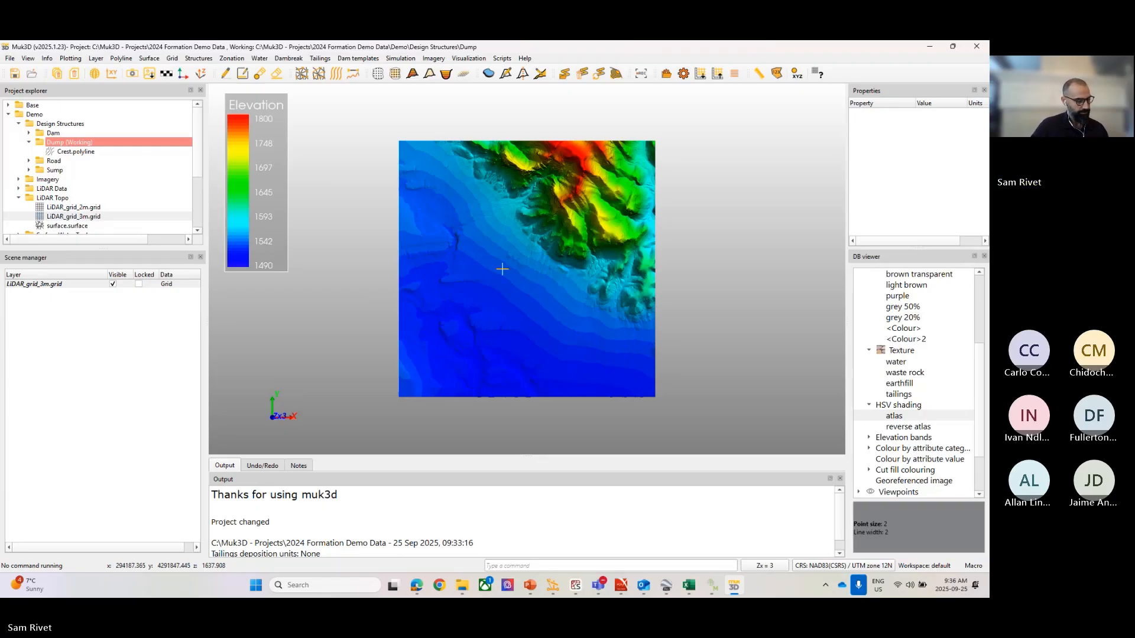
Clear the graphics from the scene and collapse the Dump and Design Structures folders in the project files.
{"action": "right_click", "coordinate": [408, 285]}
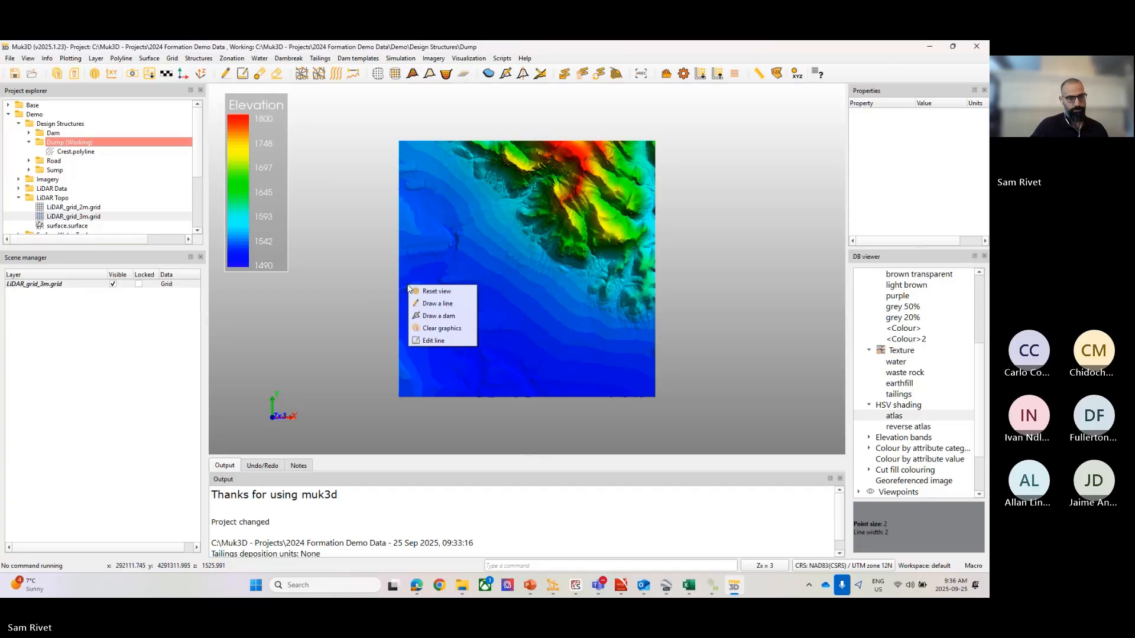
{"action": "left_click", "coordinate": [454, 329]}
{"action": "left_click", "coordinate": [491, 322]}
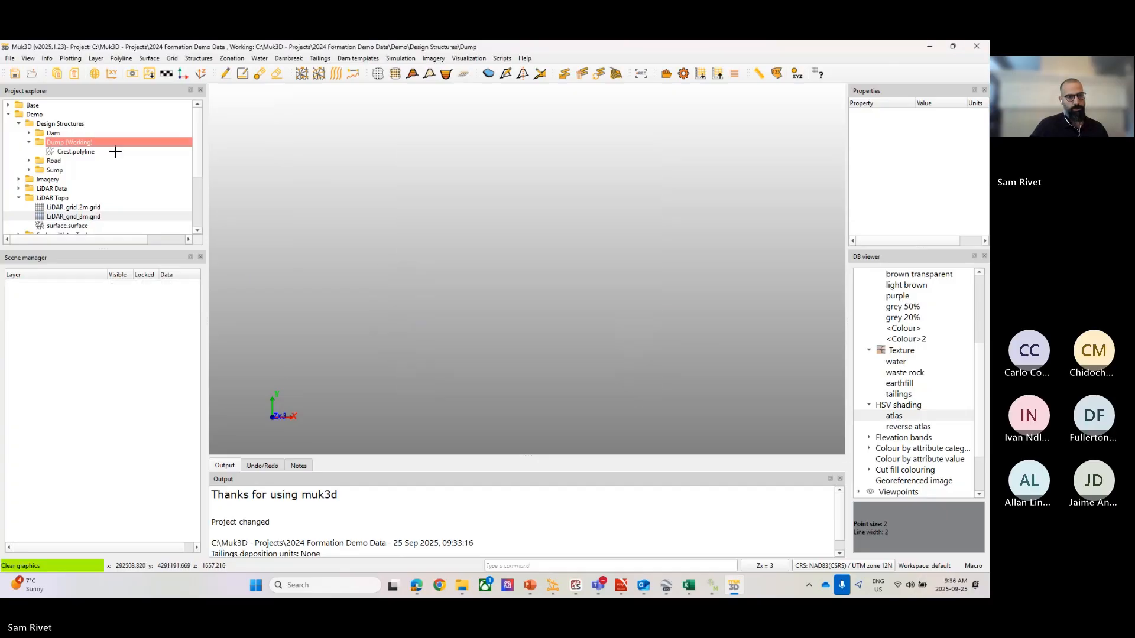
{"action": "left_click", "coordinate": [27, 142]}
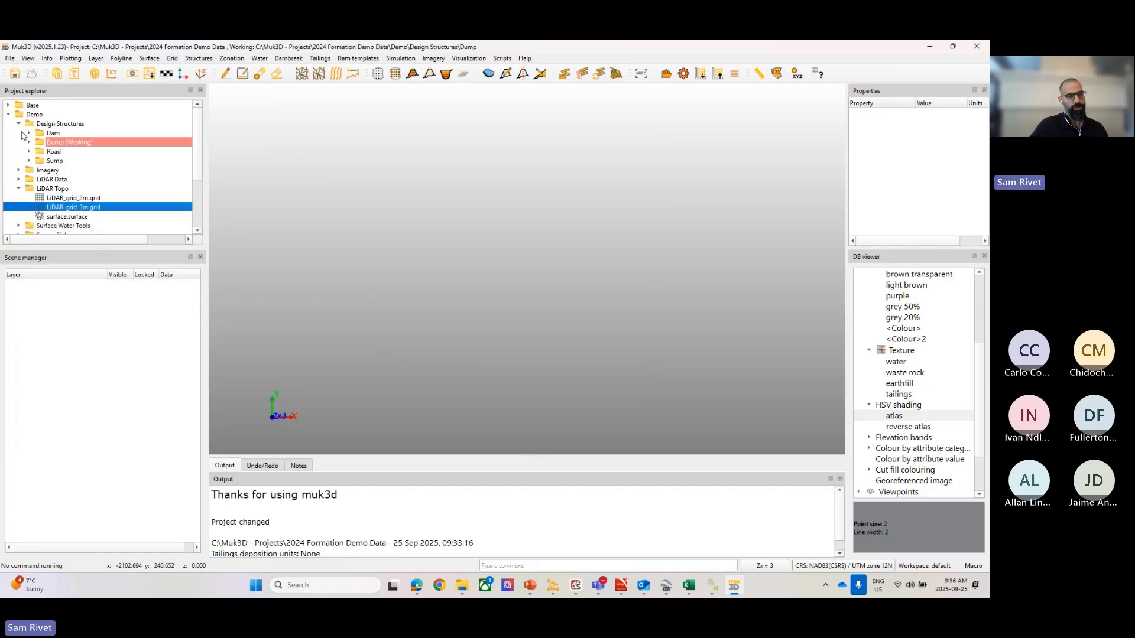
{"action": "left_click", "coordinate": [18, 124]}
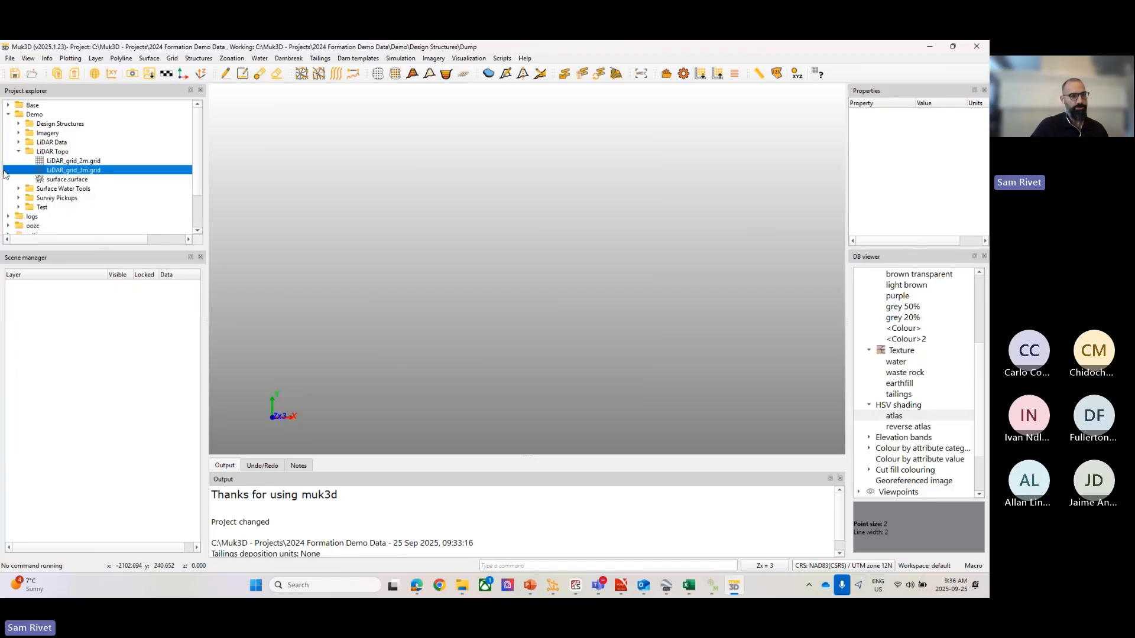
Expand the project's TIF folder and start importing N_DEM.tif into the scene as a raster.
{"action": "scroll", "coordinate": [11, 189], "scroll_direction": "down", "scroll_amount": 2}
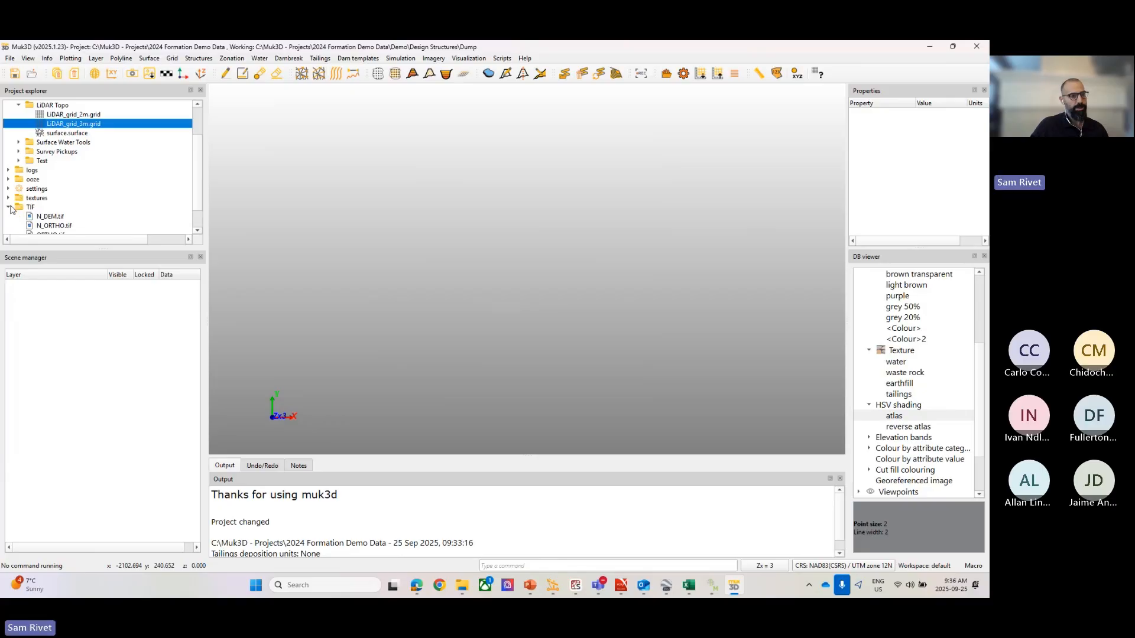
{"action": "left_click", "coordinate": [9, 207]}
{"action": "left_click", "coordinate": [45, 199]}
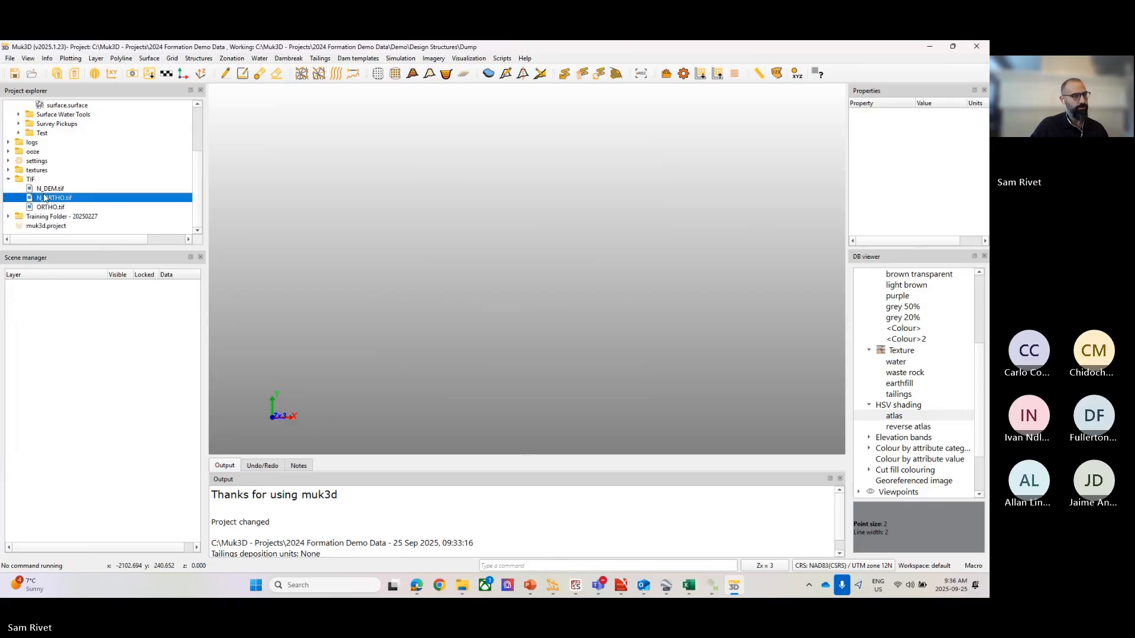
{"action": "left_click", "coordinate": [47, 190]}
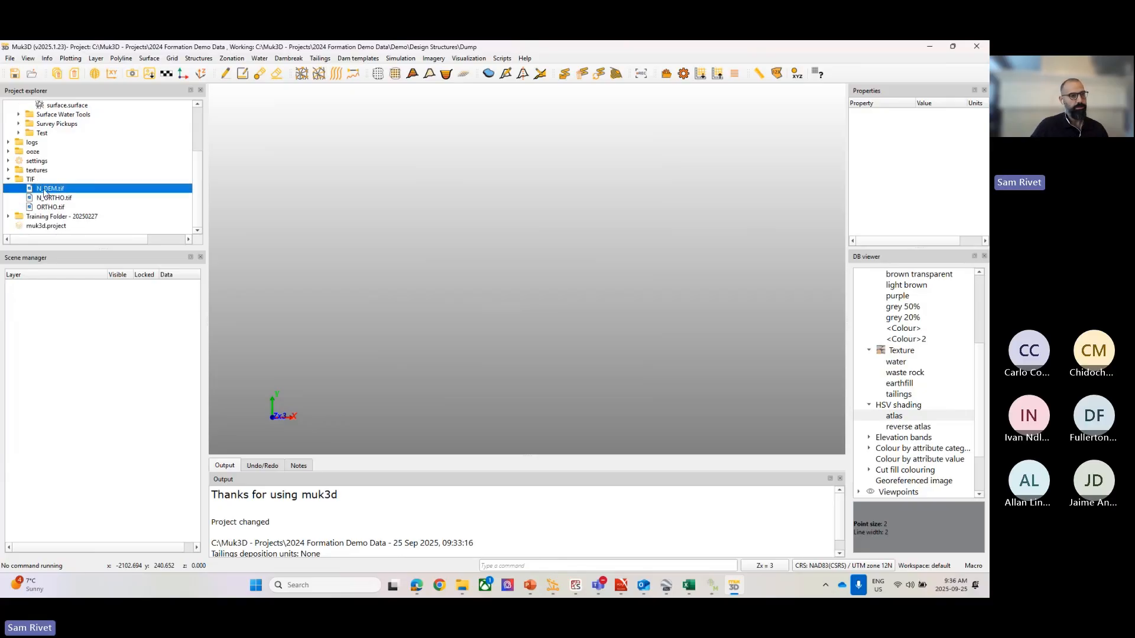
{"action": "left_click_drag", "start_coordinate": [47, 189], "coordinate": [476, 248]}
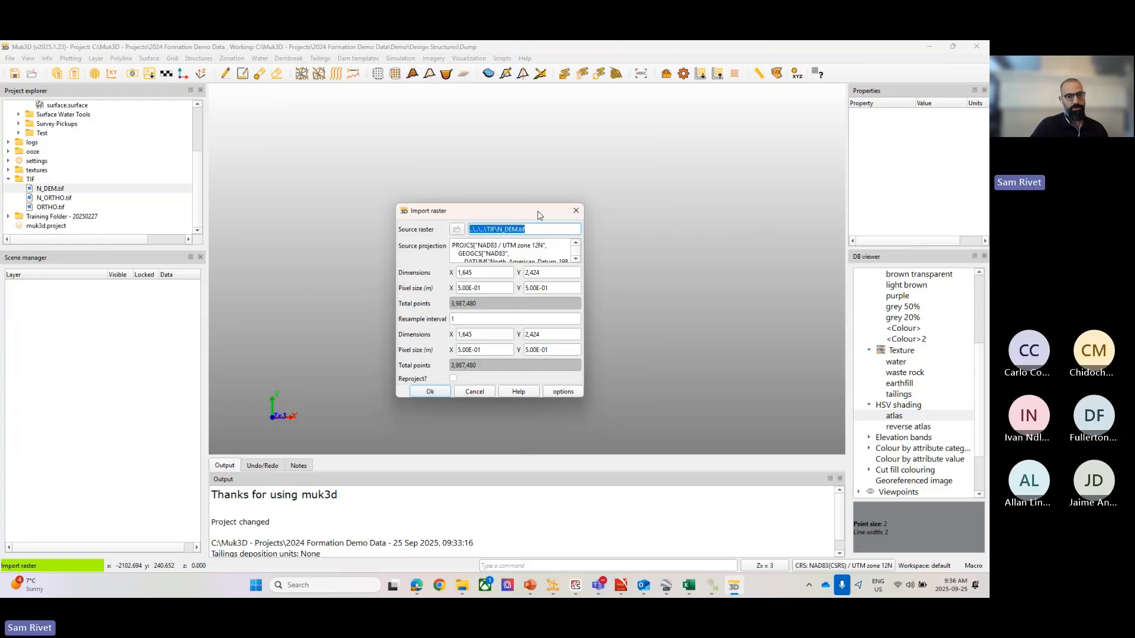
Enlarge the raster import settings and examine the source projection of N_DEM.tif.
{"action": "left_click_drag", "start_coordinate": [538, 211], "coordinate": [486, 97]}
{"action": "left_click_drag", "start_coordinate": [535, 279], "coordinate": [622, 279]}
{"action": "left_click_drag", "start_coordinate": [449, 283], "coordinate": [448, 406]}
{"action": "left_click_drag", "start_coordinate": [498, 131], "coordinate": [406, 131]}
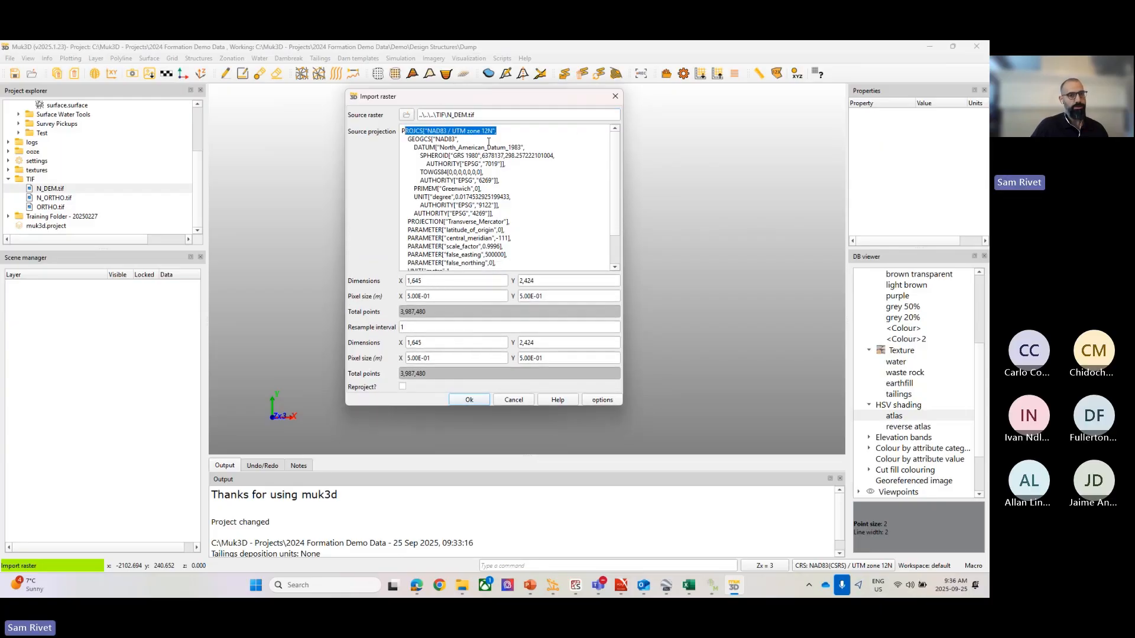
Set the resample interval to 3, after trying 10, and import the N_DEM.tif raster.
{"action": "left_click", "coordinate": [444, 325]}
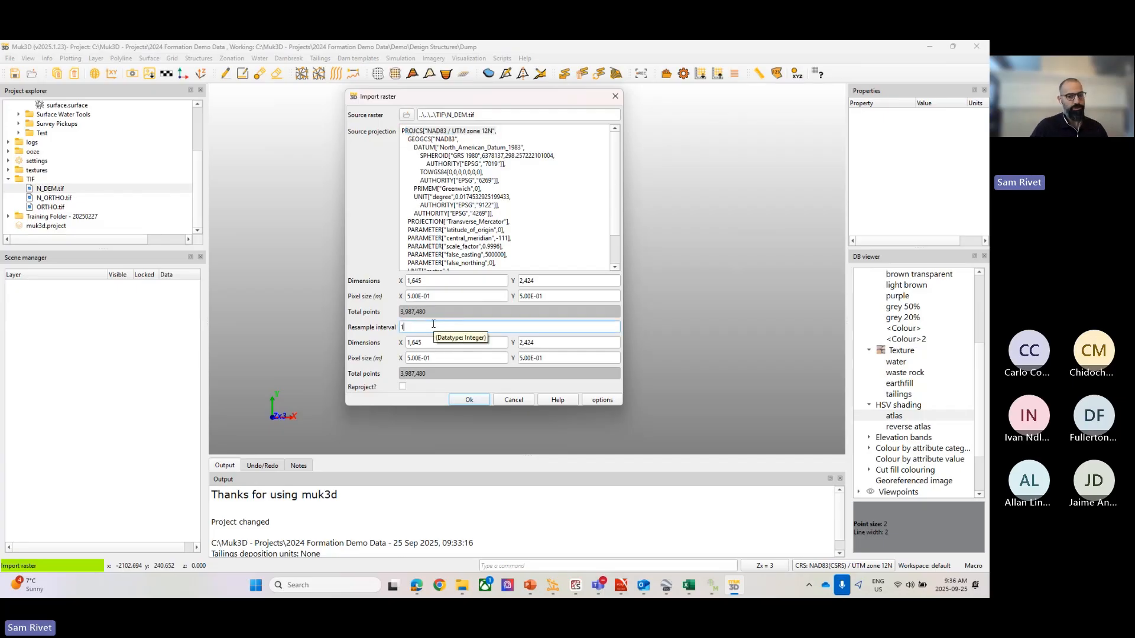
{"action": "type", "text": "0"}
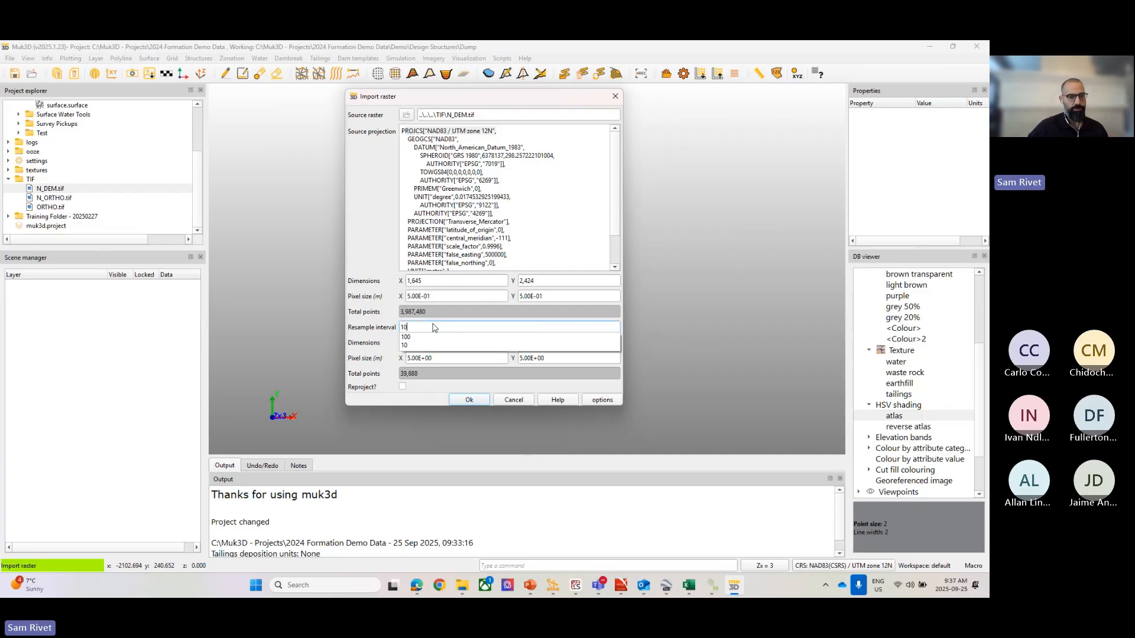
{"action": "key", "text": "BackSpace"}
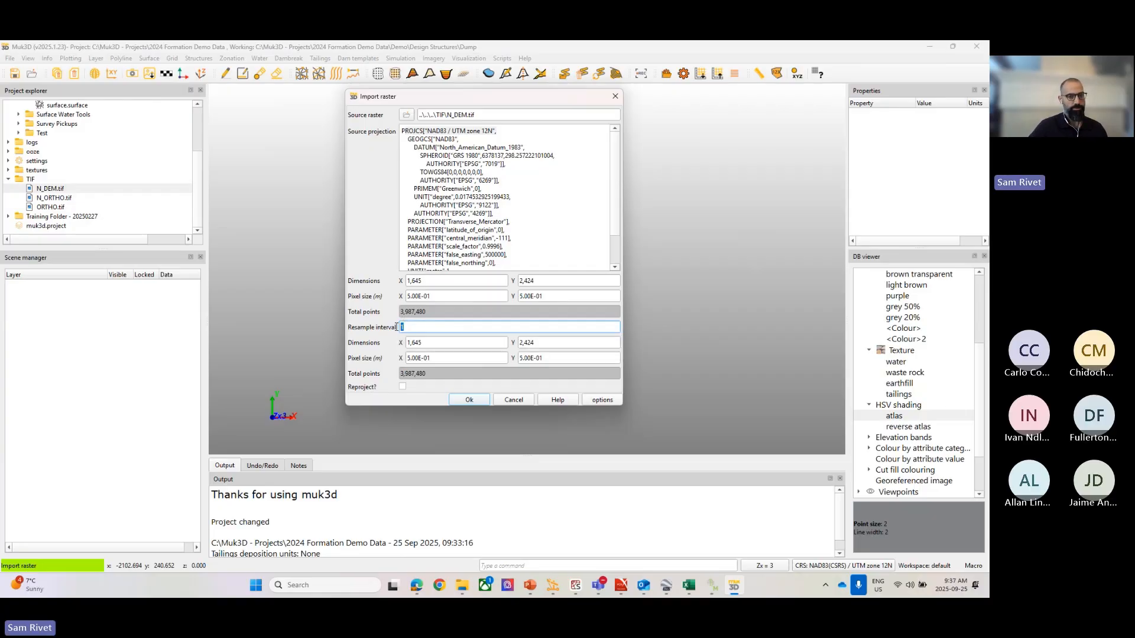
{"action": "type", "text": "3"}
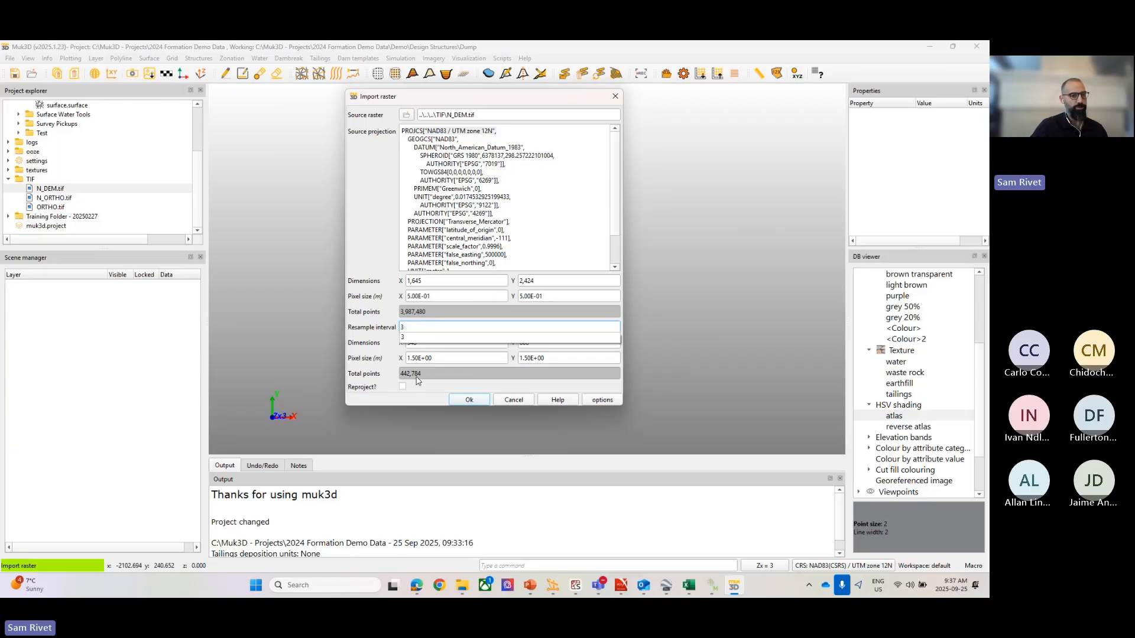
{"action": "left_click", "coordinate": [379, 360]}
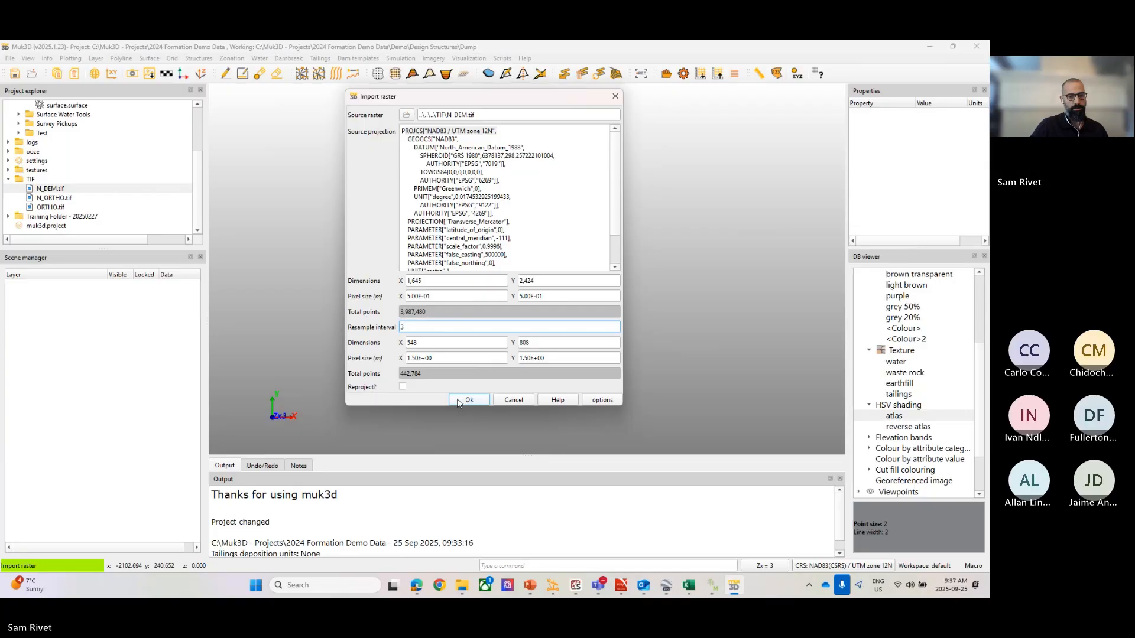
{"action": "left_click", "coordinate": [480, 403]}
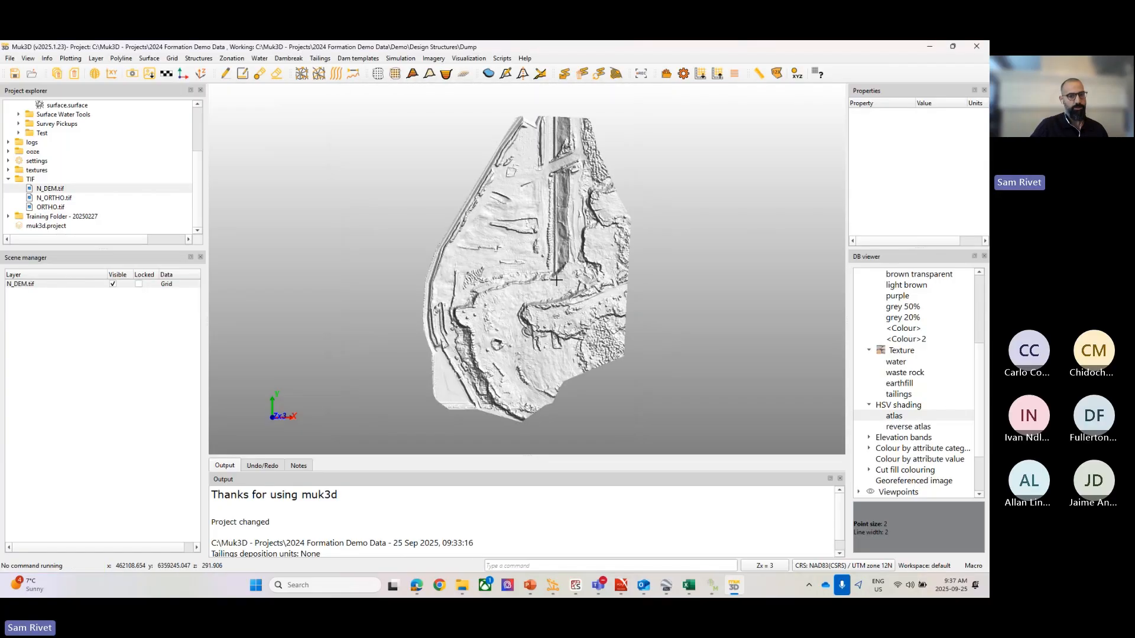
Search the project's coordinate reference system settings for "UTM Zone 13N" and cancel the settings.
{"action": "left_click", "coordinate": [821, 566]}
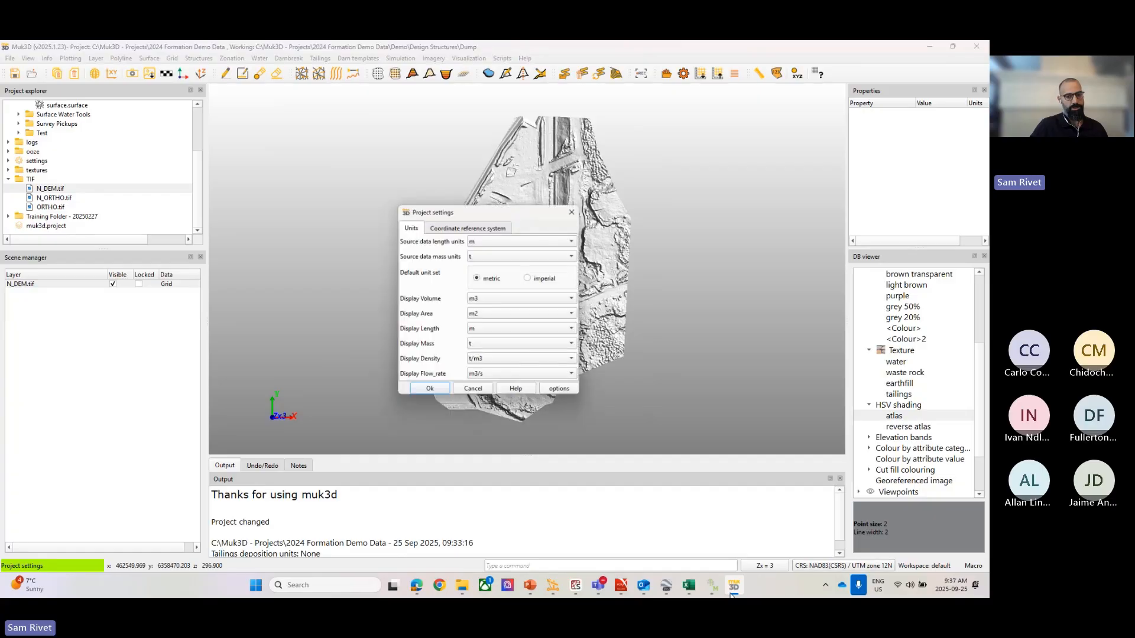
{"action": "left_click", "coordinate": [468, 227]}
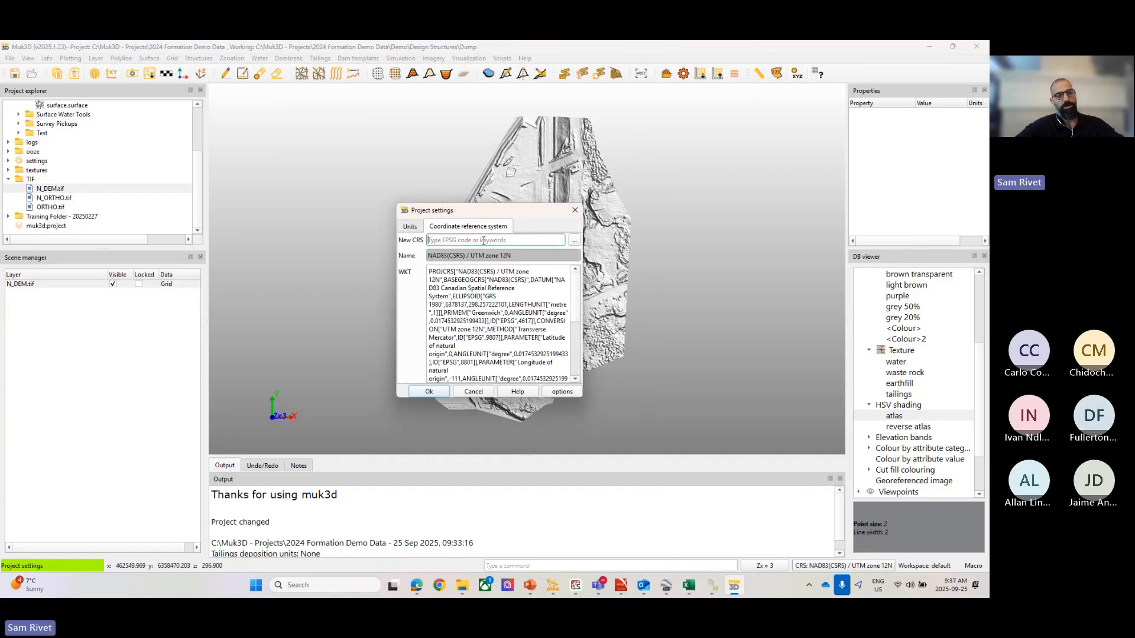
{"action": "type", "text": "UTM Zone 13N"}
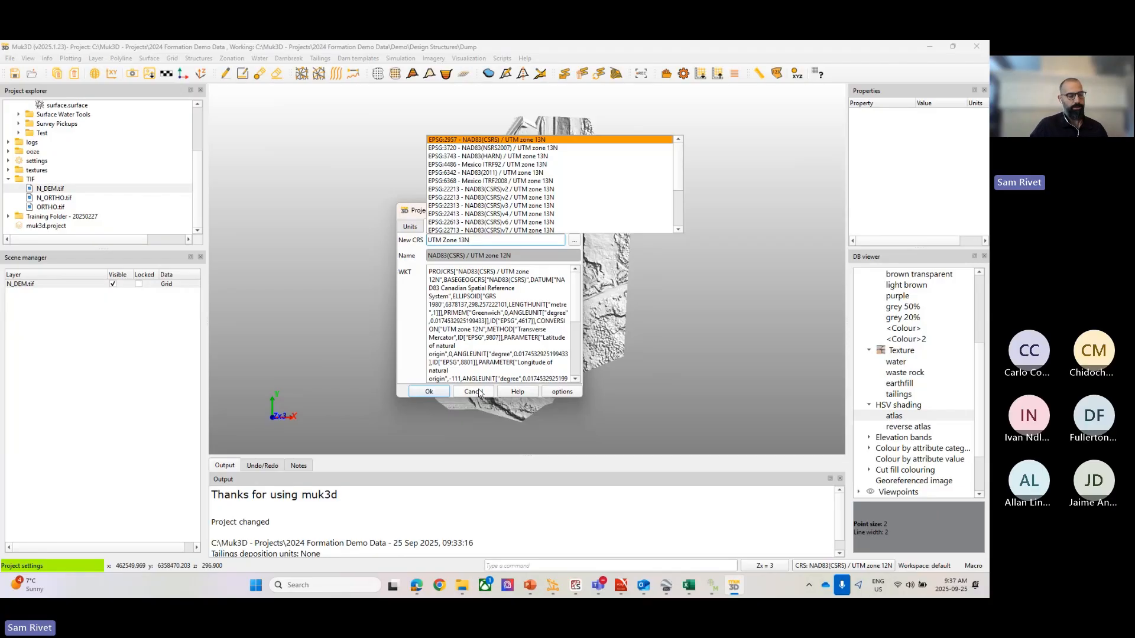
{"action": "left_click", "coordinate": [477, 392]}
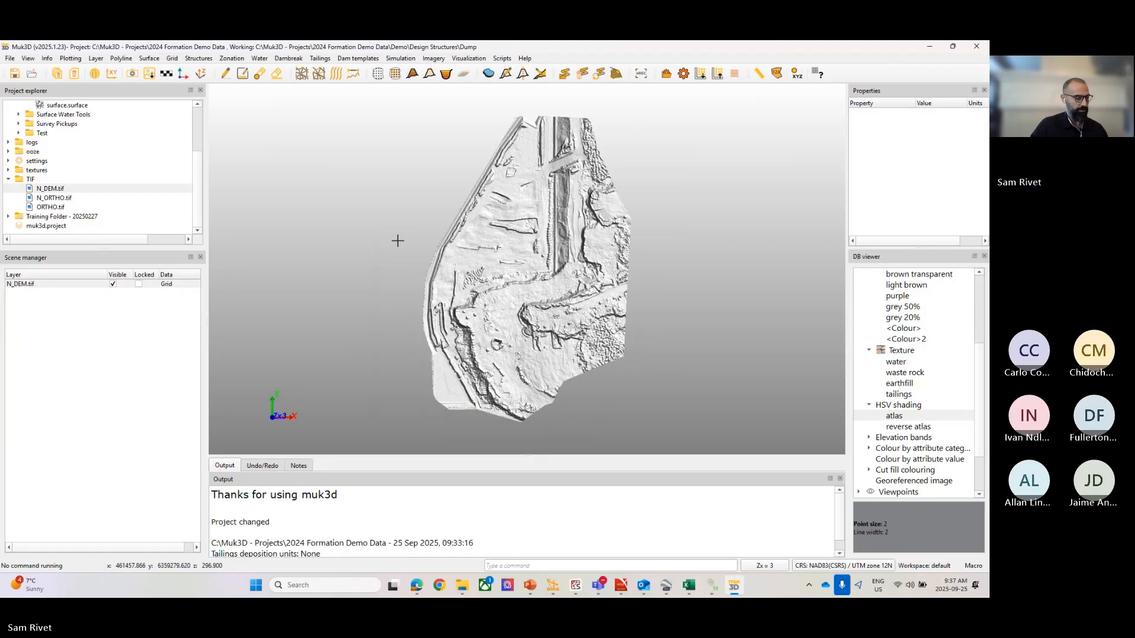
Replace the scene's contents with LiDAR_grid_2m.grid from the LiDAR Topo folder and display its properties in an enlarged area.
{"action": "right_click", "coordinate": [396, 241]}
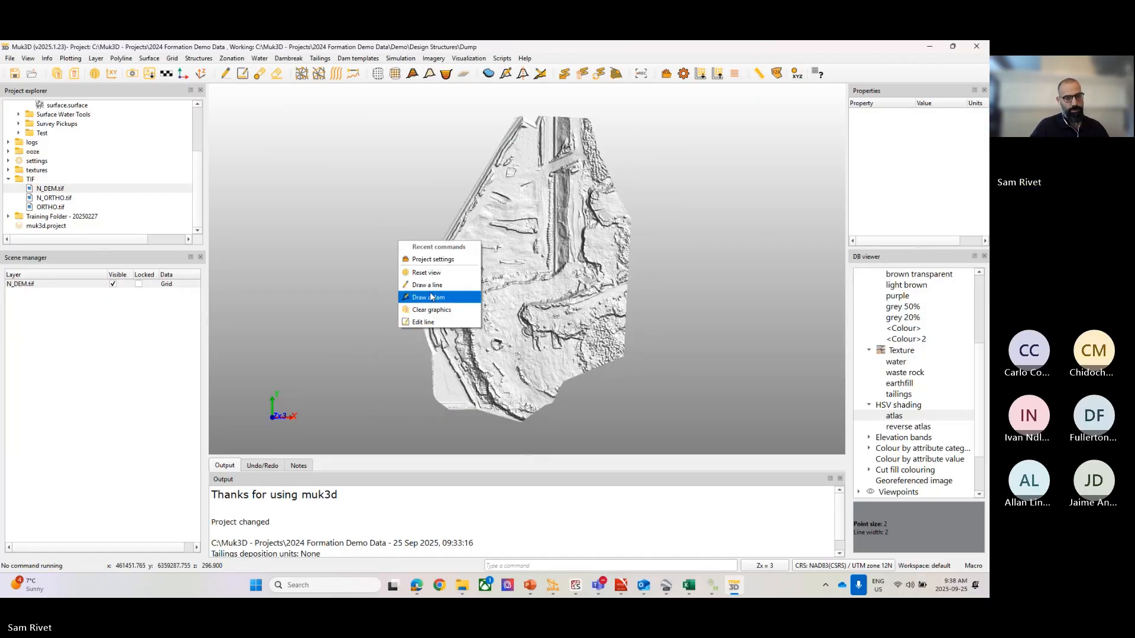
{"action": "left_click", "coordinate": [432, 311]}
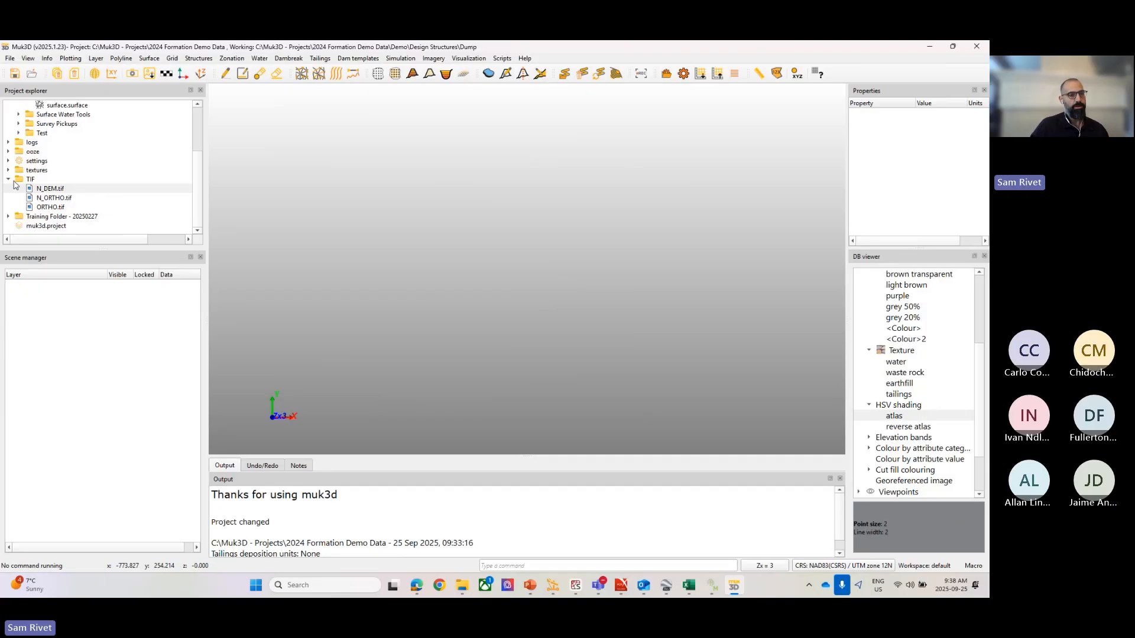
{"action": "scroll", "coordinate": [16, 183], "scroll_direction": "up", "scroll_amount": 3}
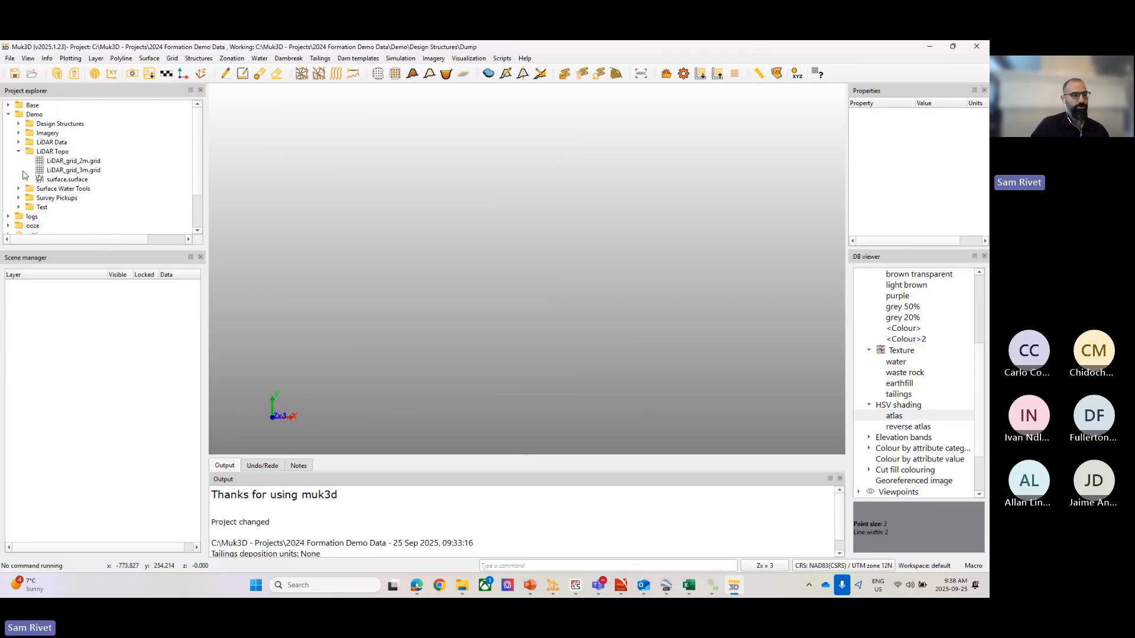
{"action": "left_click", "coordinate": [51, 161]}
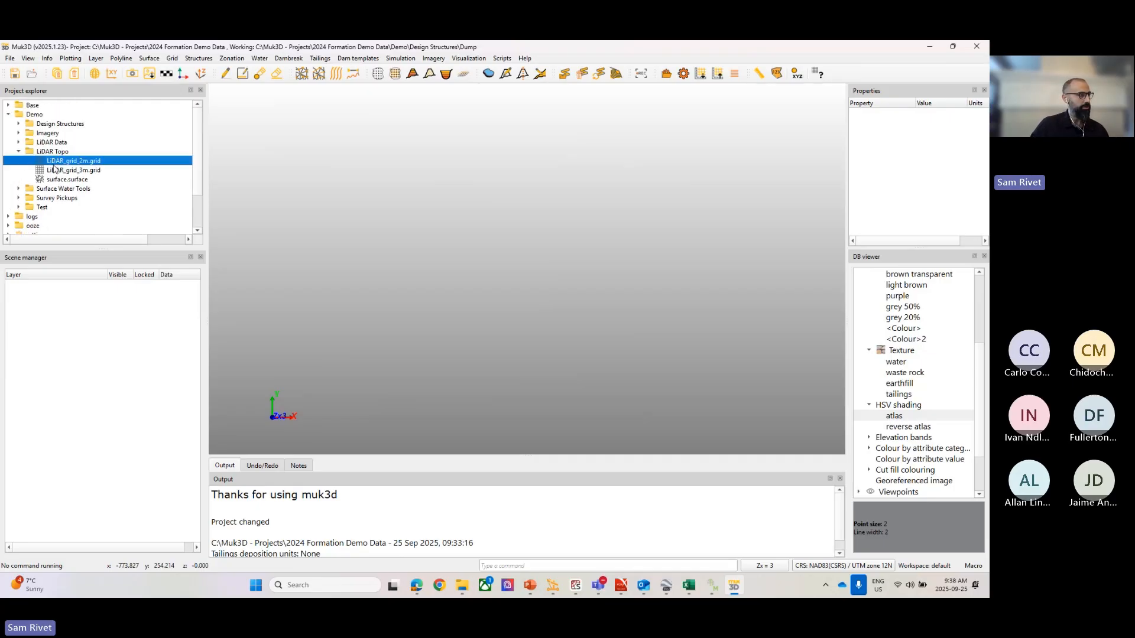
{"action": "left_click_drag", "start_coordinate": [54, 167], "coordinate": [502, 239]}
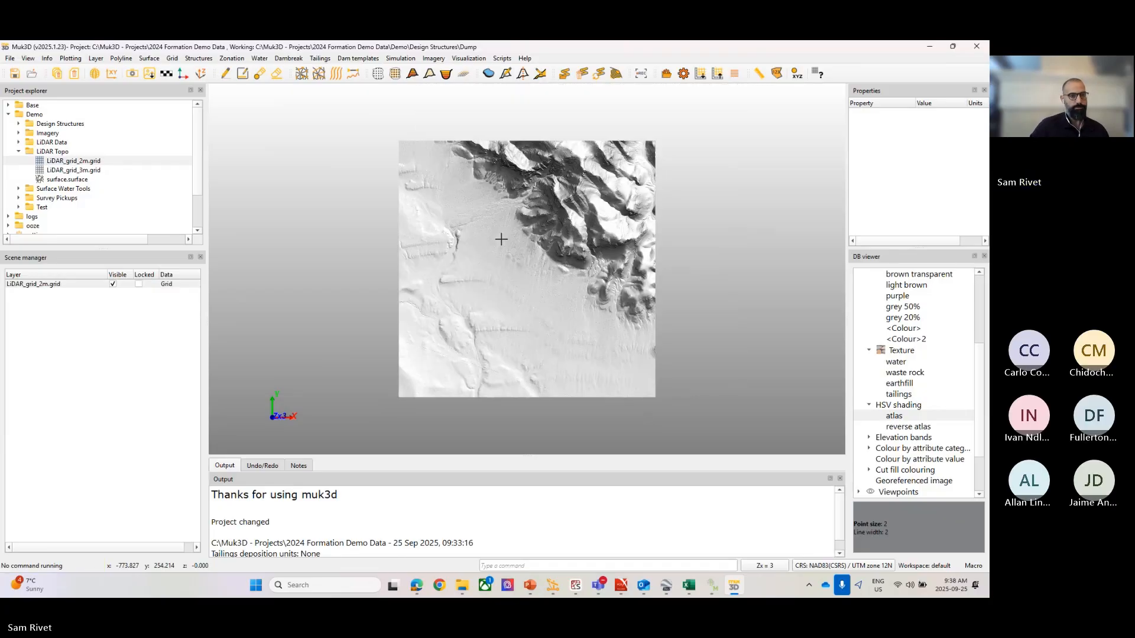
{"action": "left_click", "coordinate": [33, 285]}
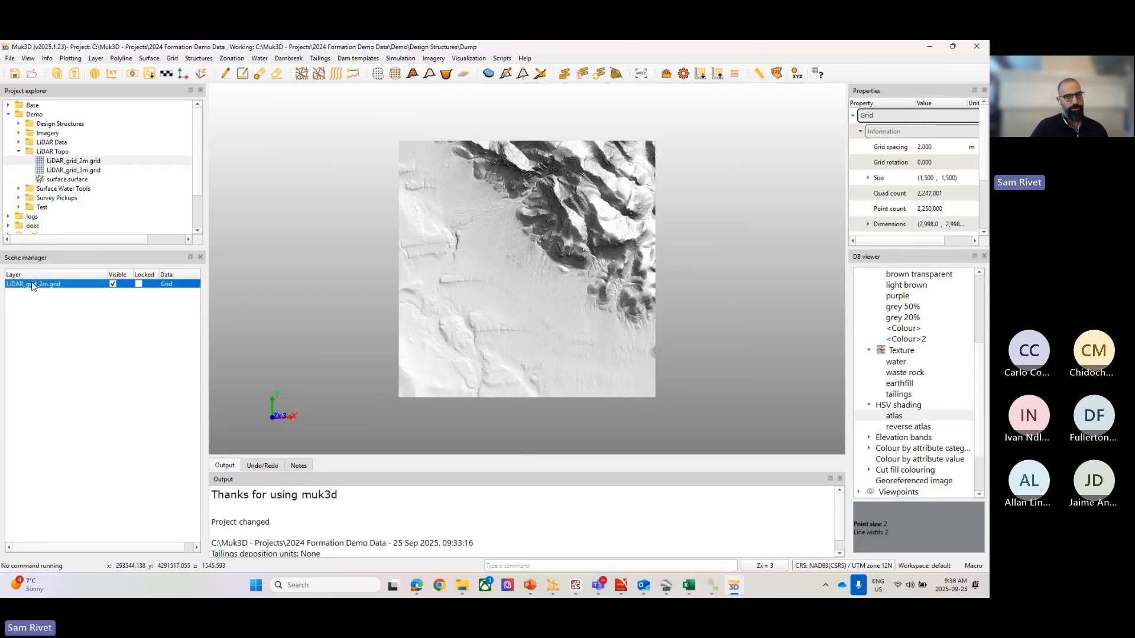
{"action": "left_click_drag", "start_coordinate": [940, 250], "coordinate": [930, 369]}
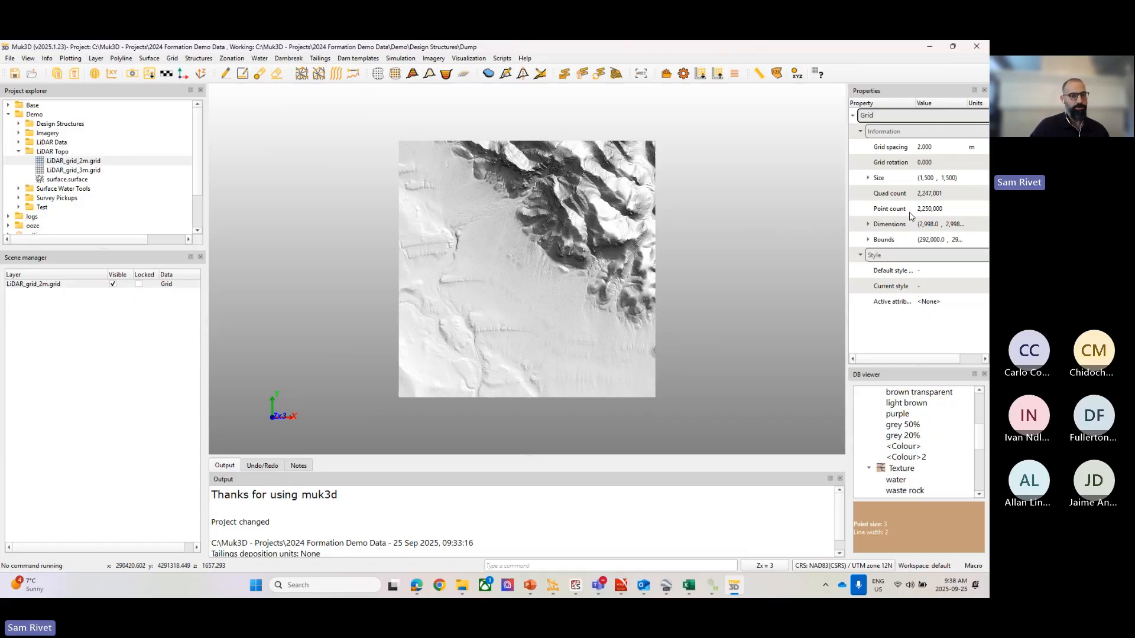
Switch to Muk3D v2023.1.6, maximise its window and try to load LiDAR_grid_2m.mgrid from the project into the scene.
{"action": "left_click", "coordinate": [712, 585]}
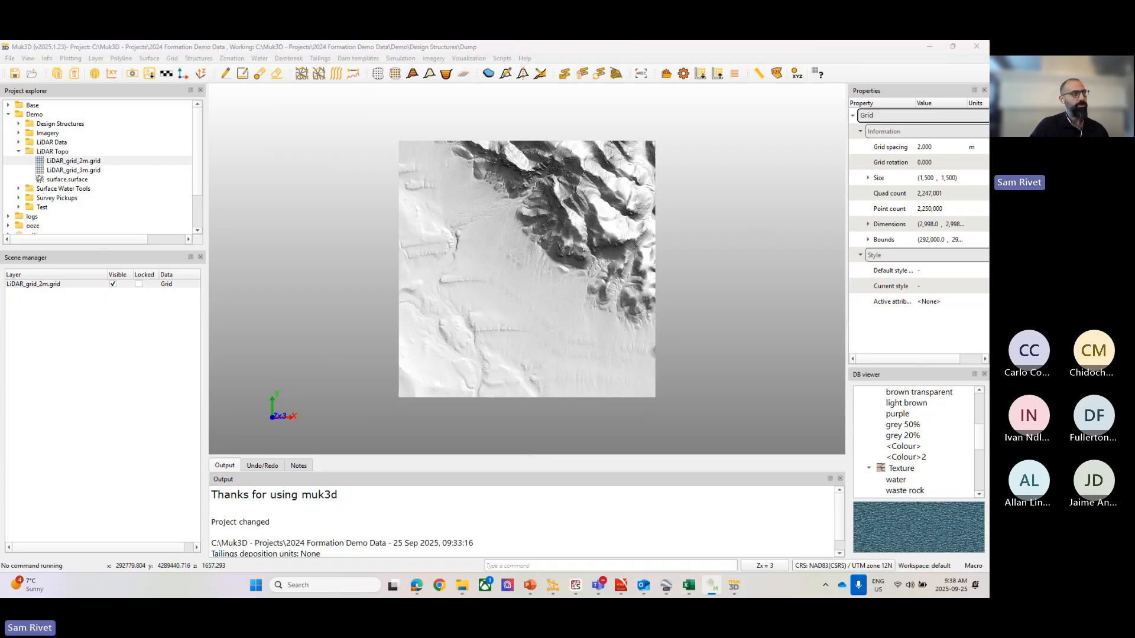
{"action": "left_click_drag", "start_coordinate": [987, 207], "coordinate": [577, 207]}
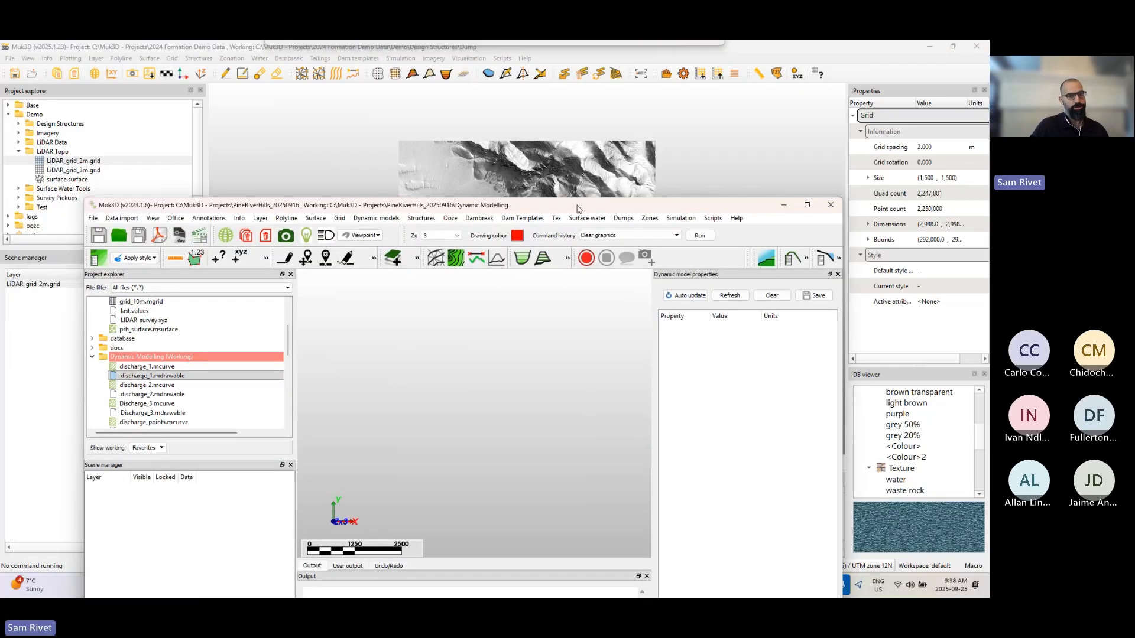
{"action": "double_click", "coordinate": [577, 207]}
{"action": "left_click_drag", "start_coordinate": [203, 187], "coordinate": [203, 254]}
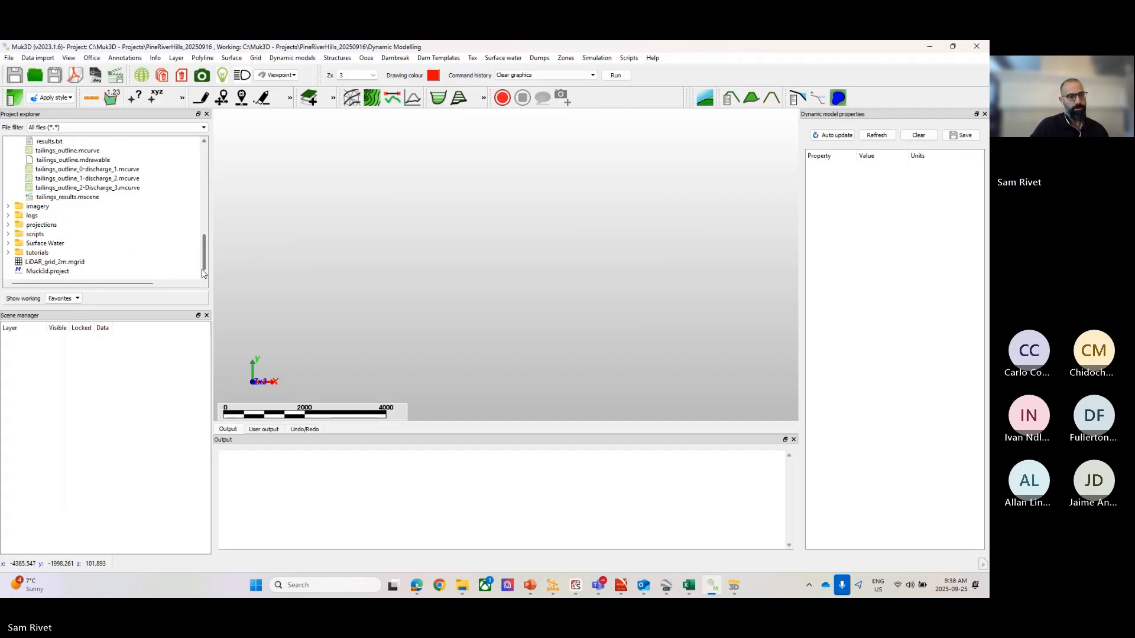
{"action": "left_click", "coordinate": [37, 264]}
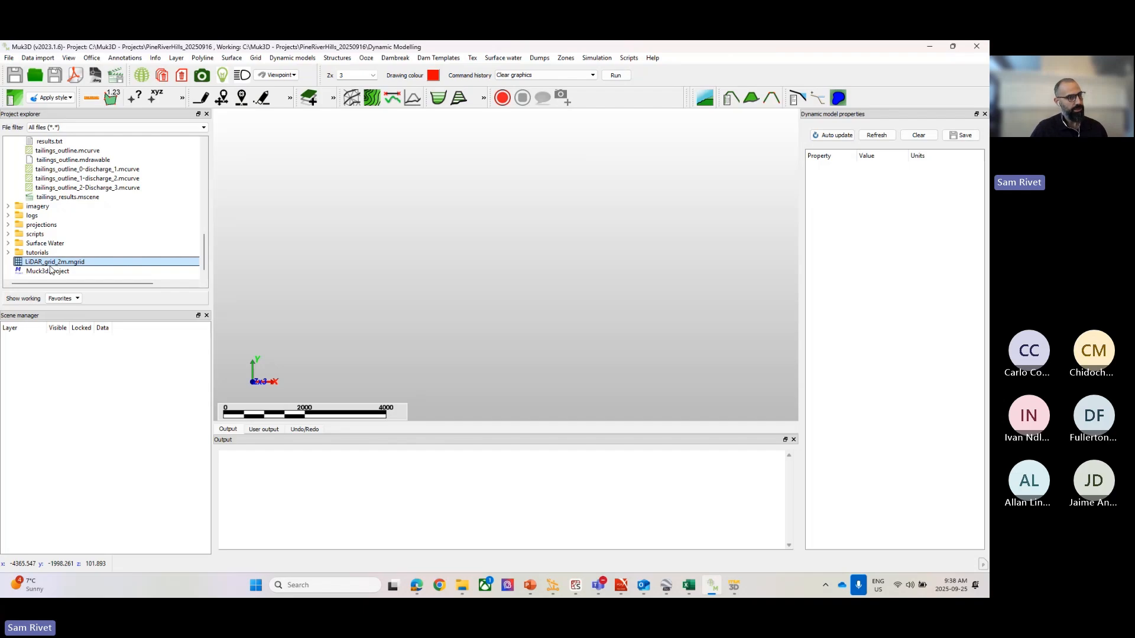
{"action": "left_click_drag", "start_coordinate": [42, 264], "coordinate": [507, 251]}
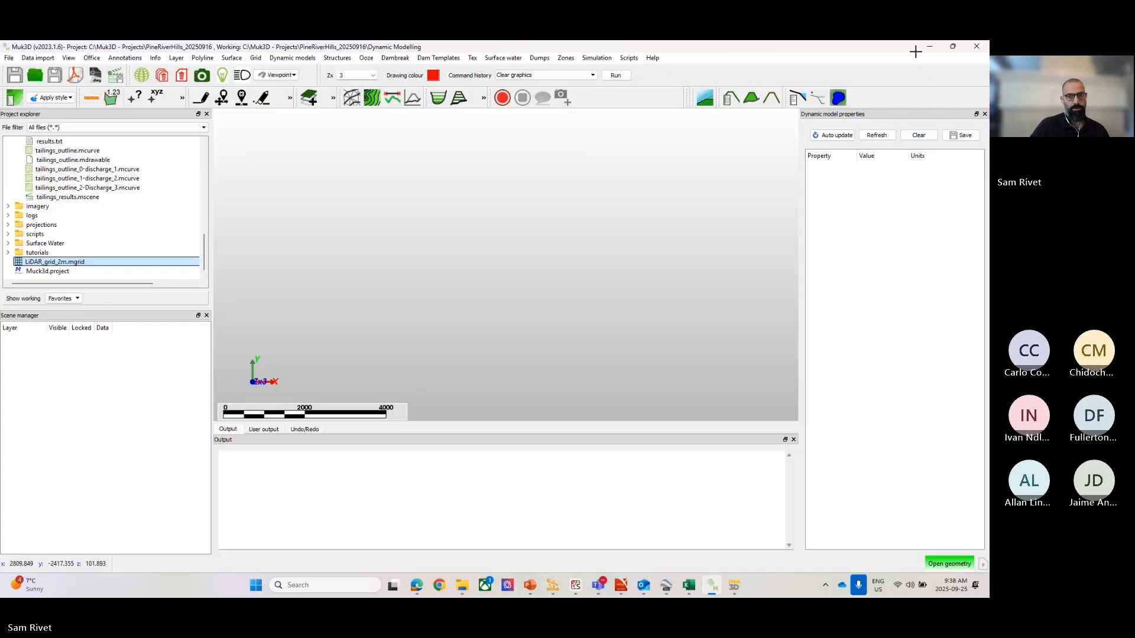
{"action": "mouse_move", "coordinate": [737, 591]}
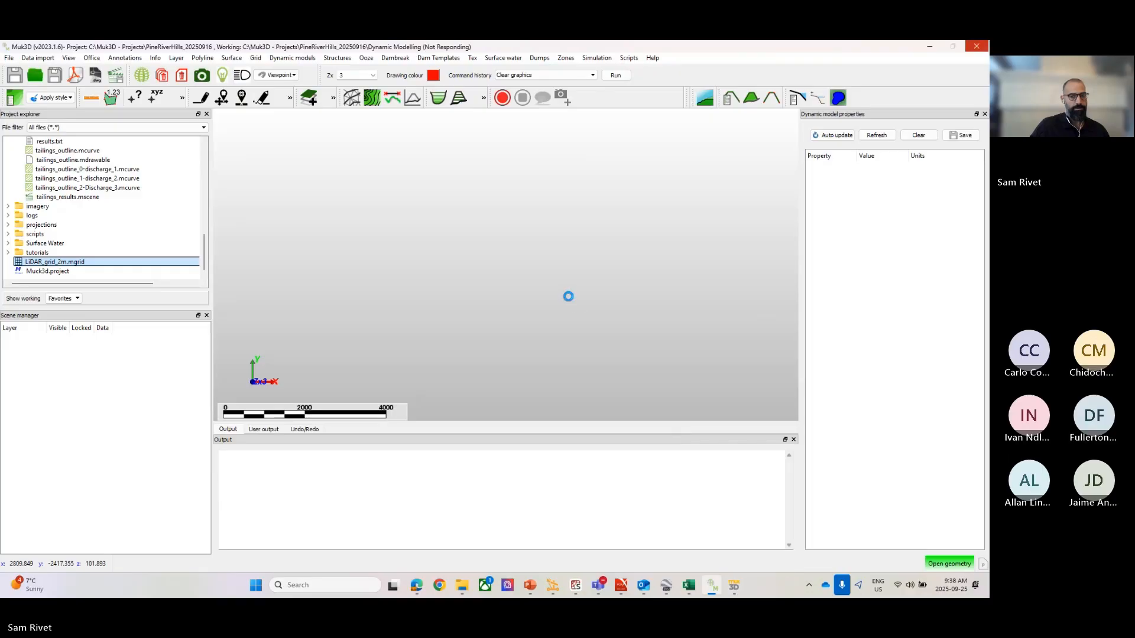
Return to Muk3D v2025, view the list of recent commands over the scene and dismiss it without choosing any.
{"action": "left_click", "coordinate": [732, 588]}
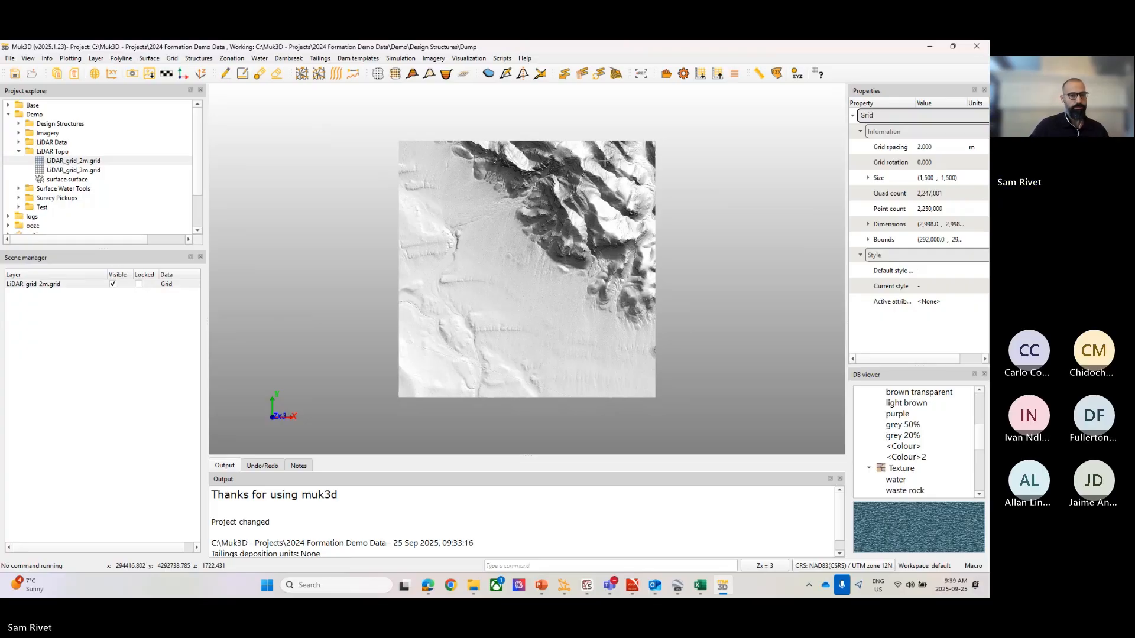
{"action": "right_click", "coordinate": [380, 228]}
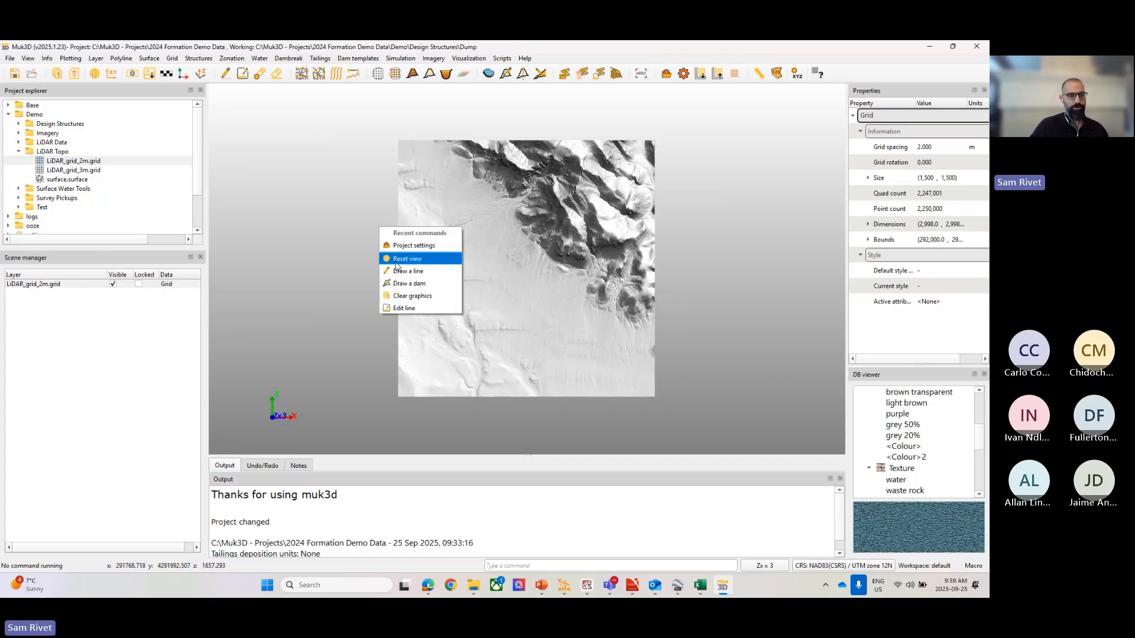
{"action": "left_click", "coordinate": [272, 252]}
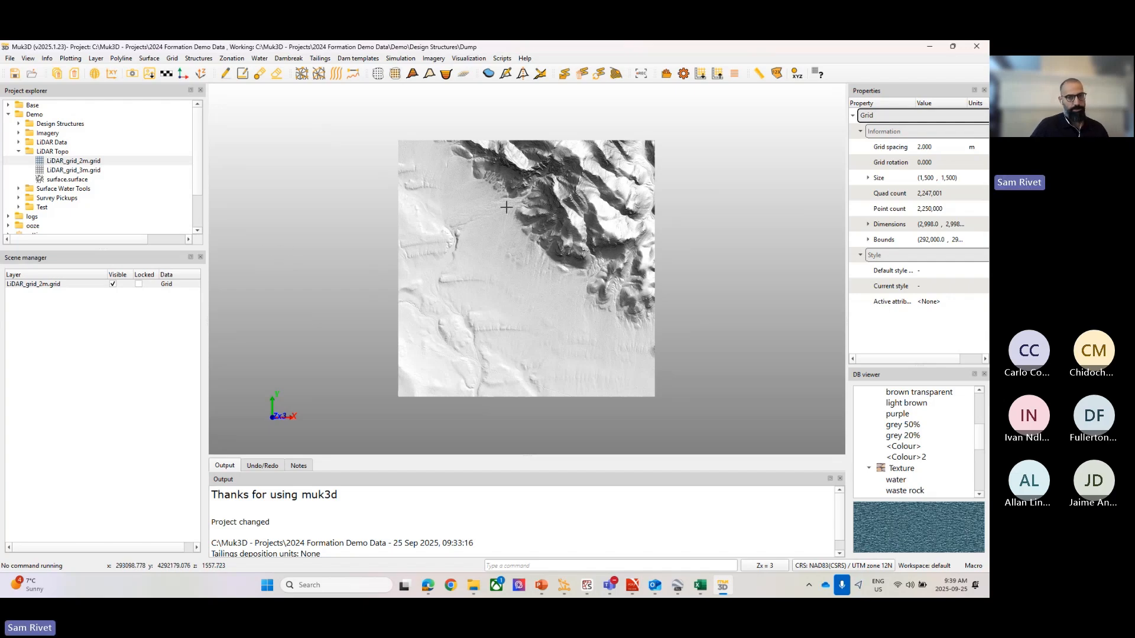
Start drawing a line on the layer named polyline with an elevation of 1600 m and the guide shown.
{"action": "scroll", "coordinate": [544, 204], "scroll_direction": "up", "scroll_amount": 3}
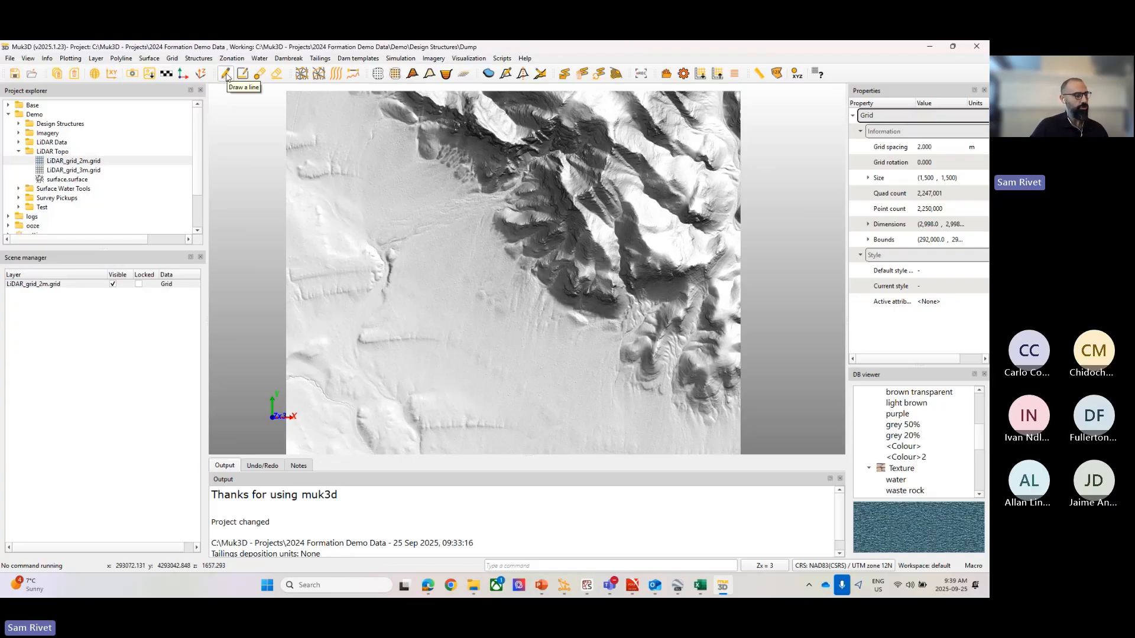
{"action": "left_click", "coordinate": [226, 74]}
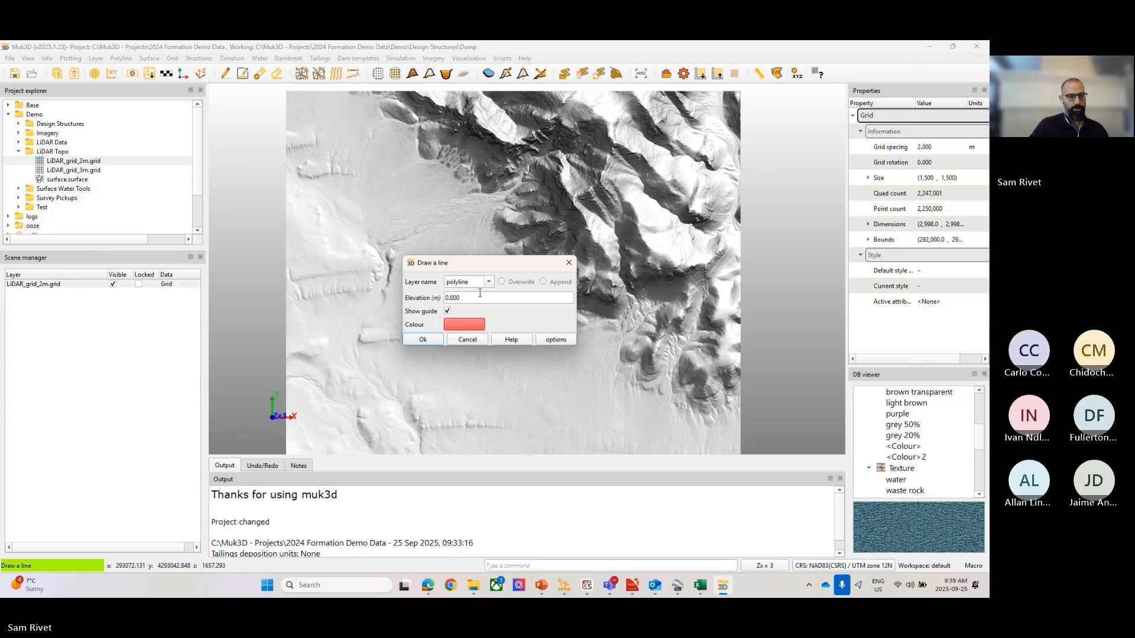
{"action": "triple_click", "coordinate": [480, 293]}
{"action": "type", "text": "1"}
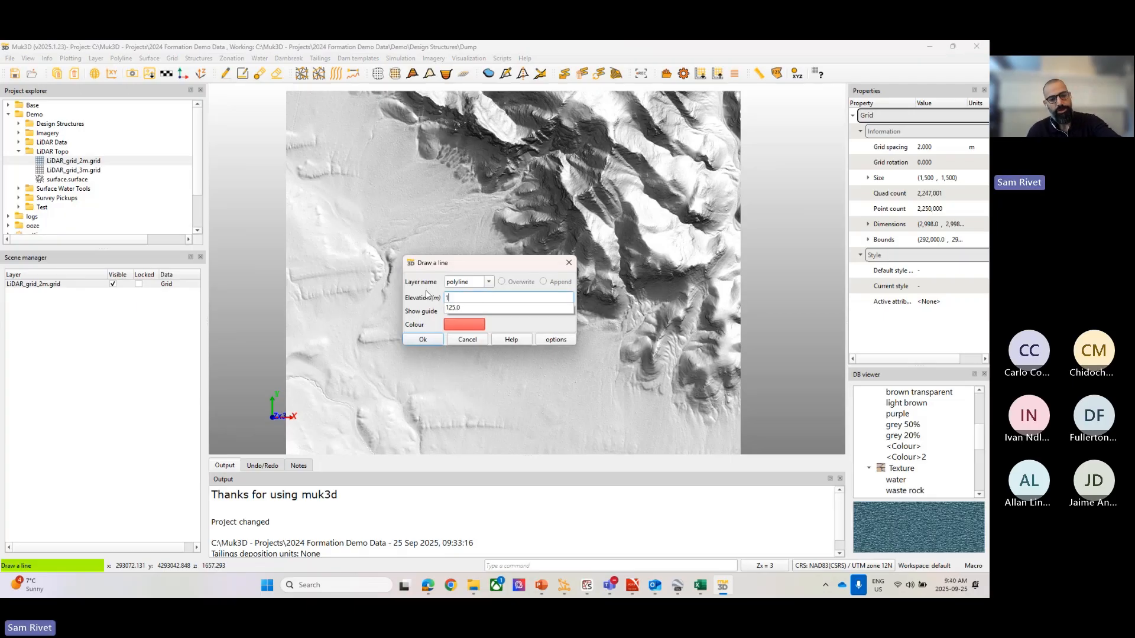
{"action": "type", "text": "600"}
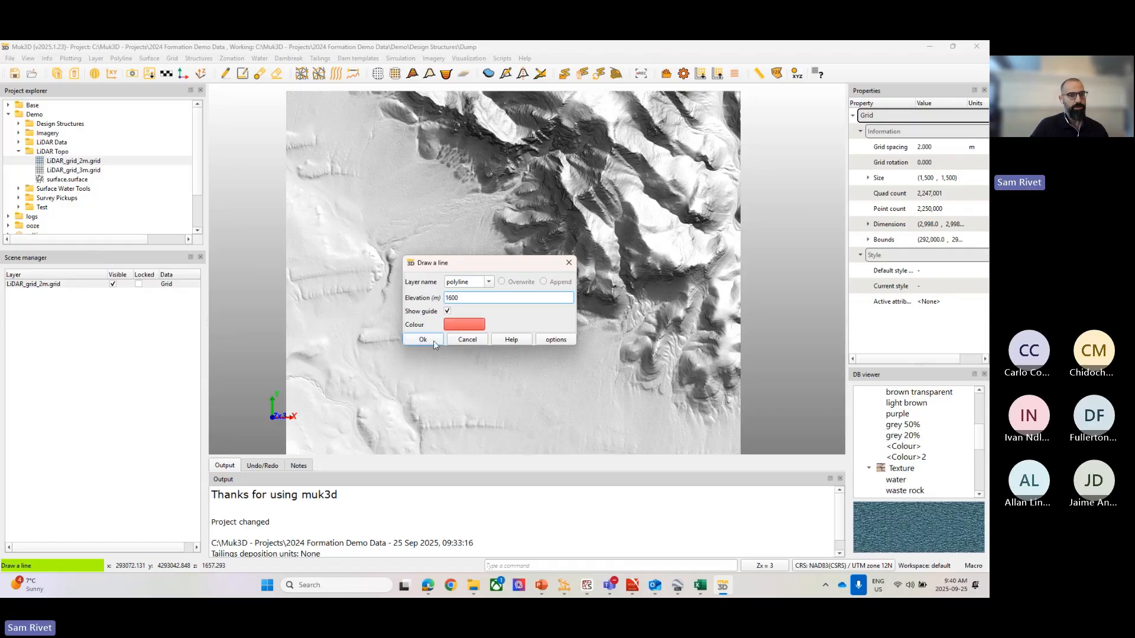
{"action": "left_click", "coordinate": [434, 341]}
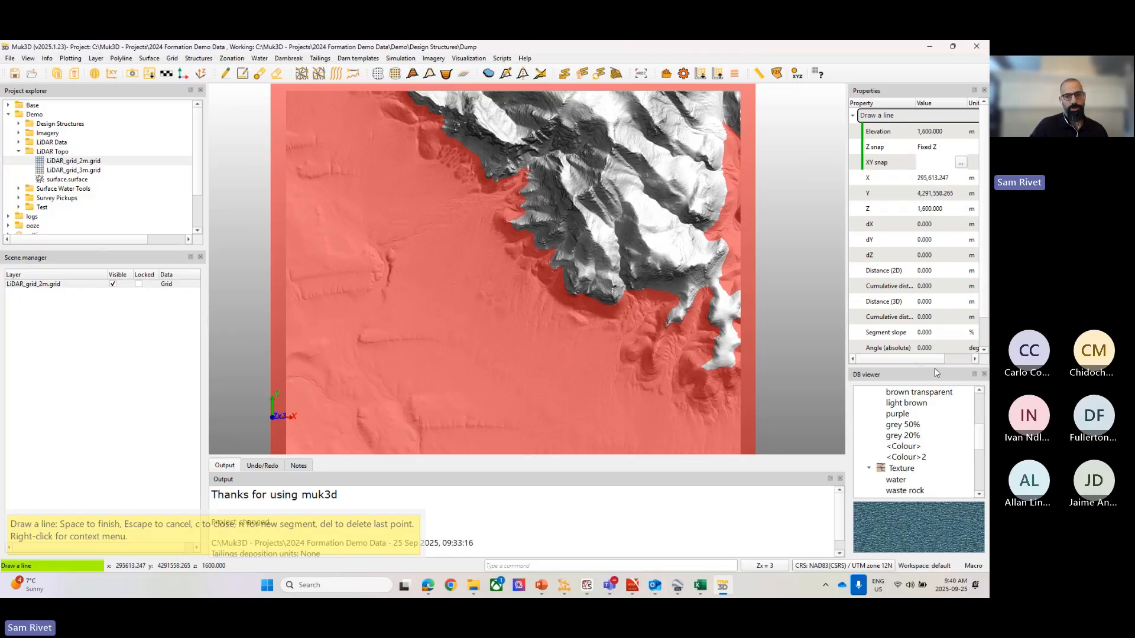
Enlarge the properties area and place the line's first three vertices from the foot of the mountains across the plain.
{"action": "left_click_drag", "start_coordinate": [934, 367], "coordinate": [935, 419]}
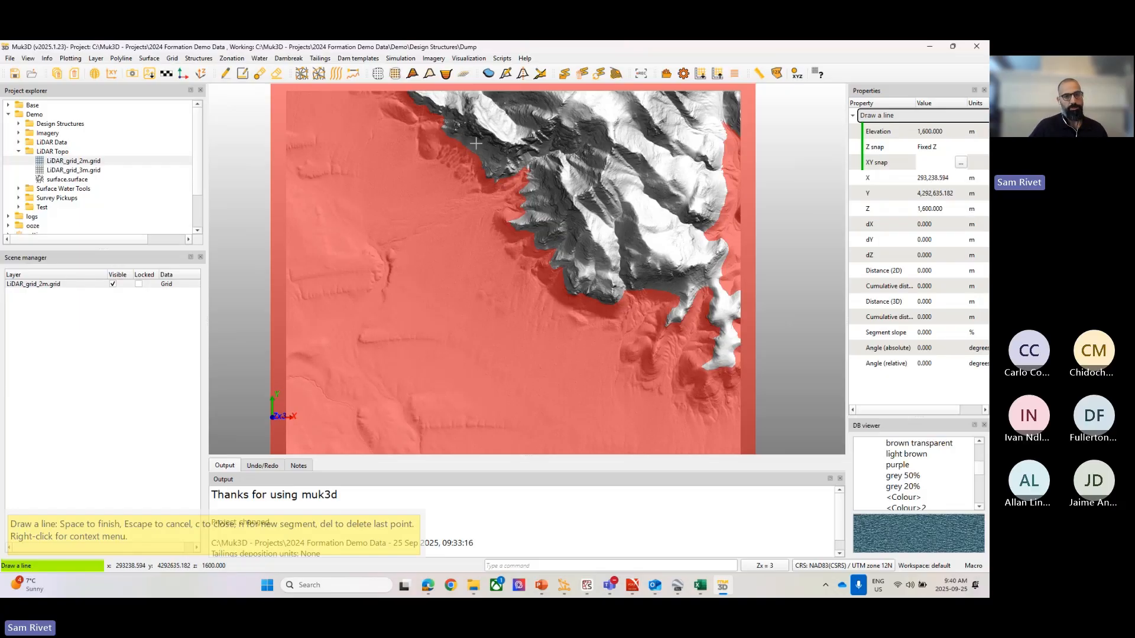
{"action": "left_click", "coordinate": [449, 150]}
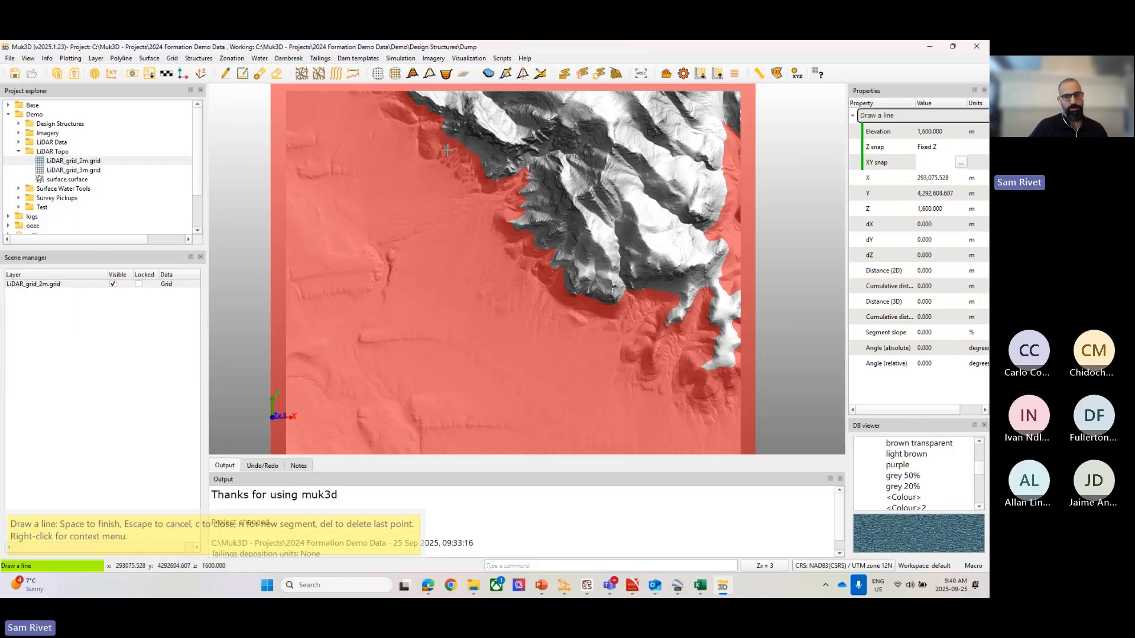
{"action": "left_click", "coordinate": [407, 223]}
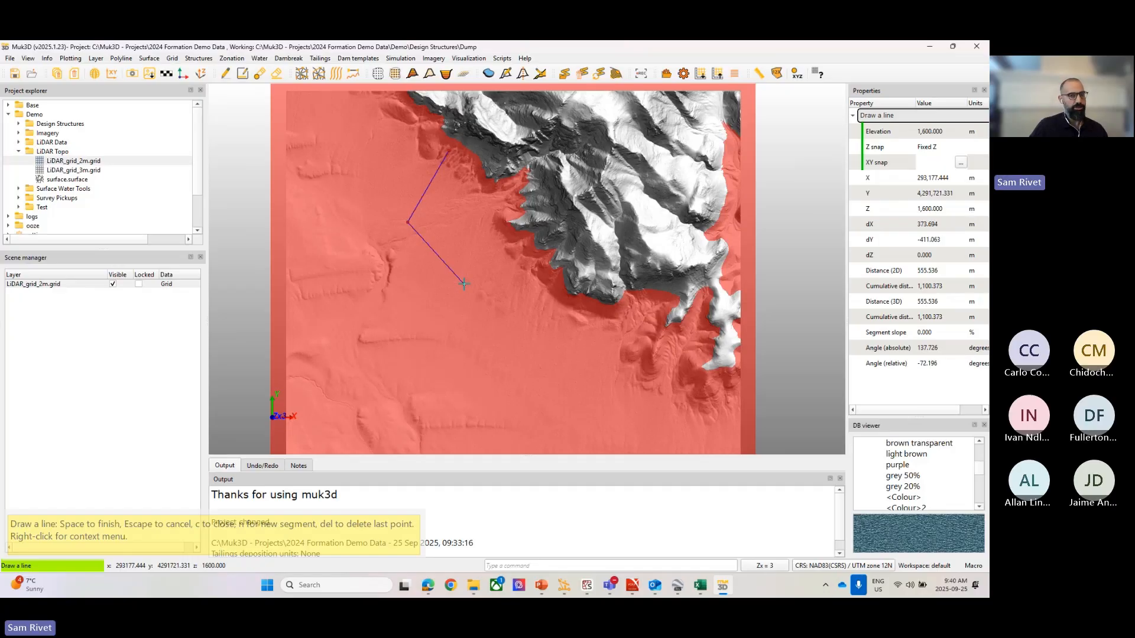
{"action": "left_click", "coordinate": [463, 284]}
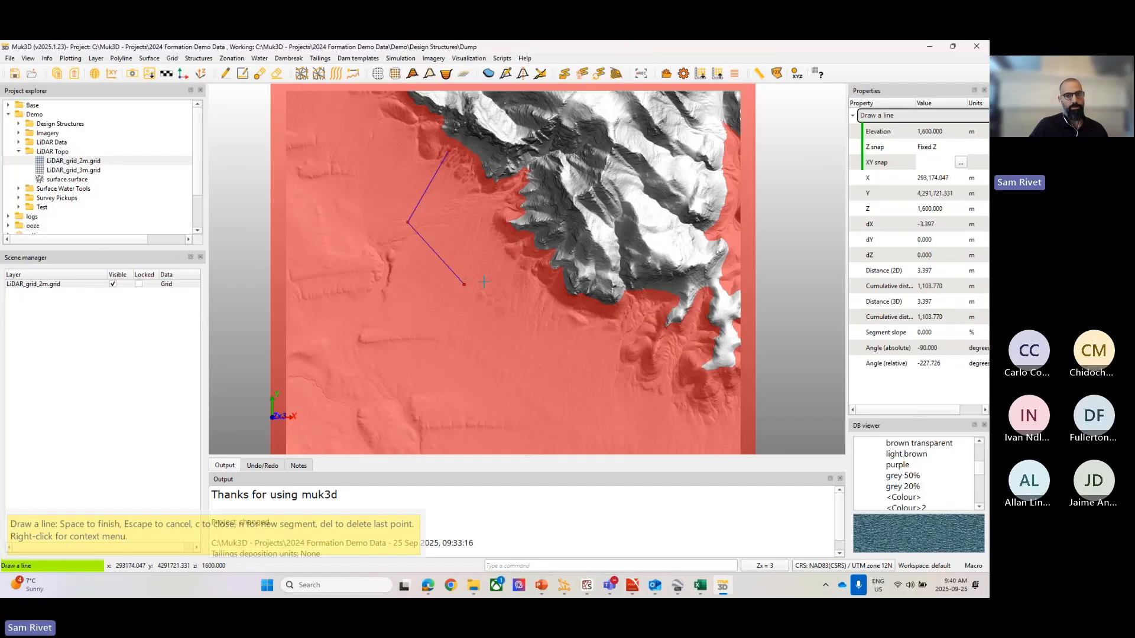
Change the line's Z snap to Osnap and its XY snap to Surface, and place a vertex on the terrain.
{"action": "left_click", "coordinate": [926, 150]}
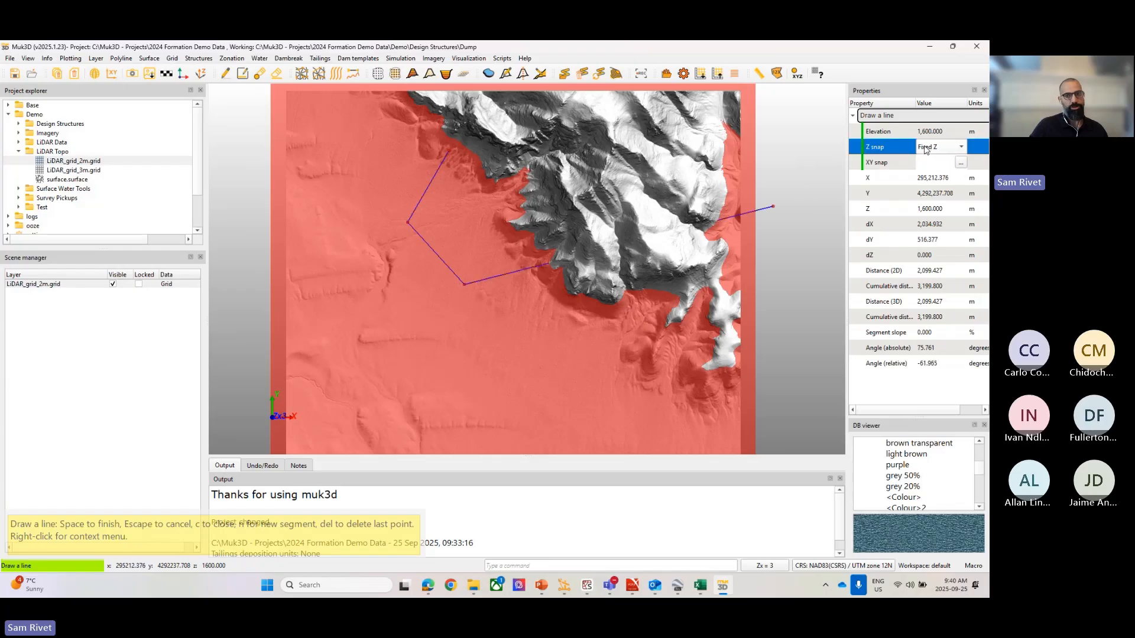
{"action": "left_click", "coordinate": [961, 150]}
{"action": "left_click", "coordinate": [946, 158]}
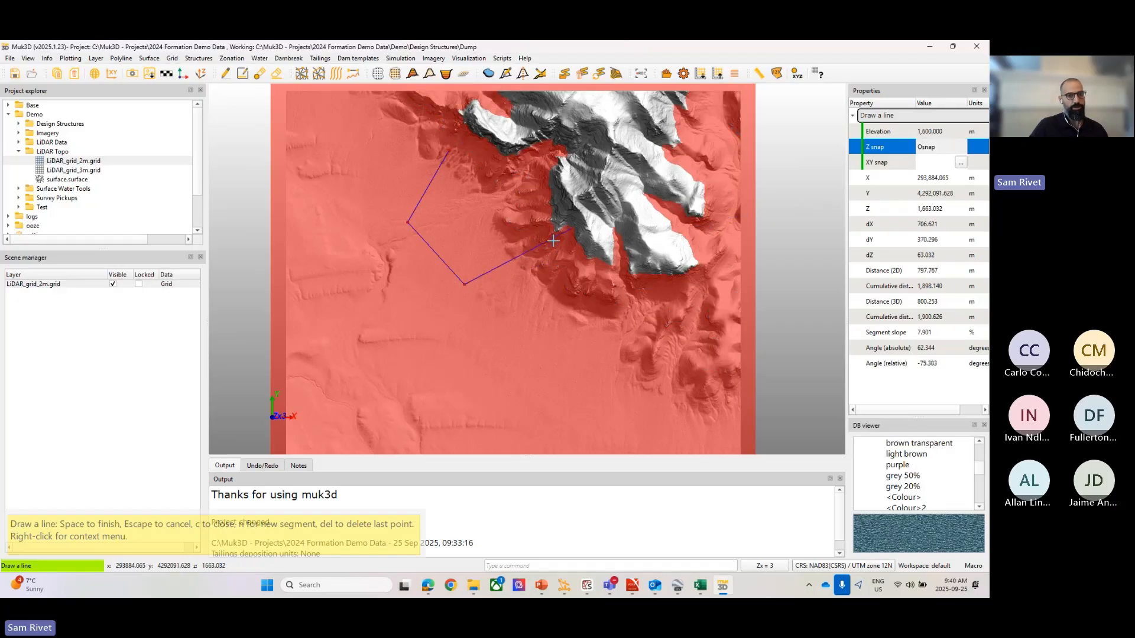
{"action": "left_click", "coordinate": [961, 162]}
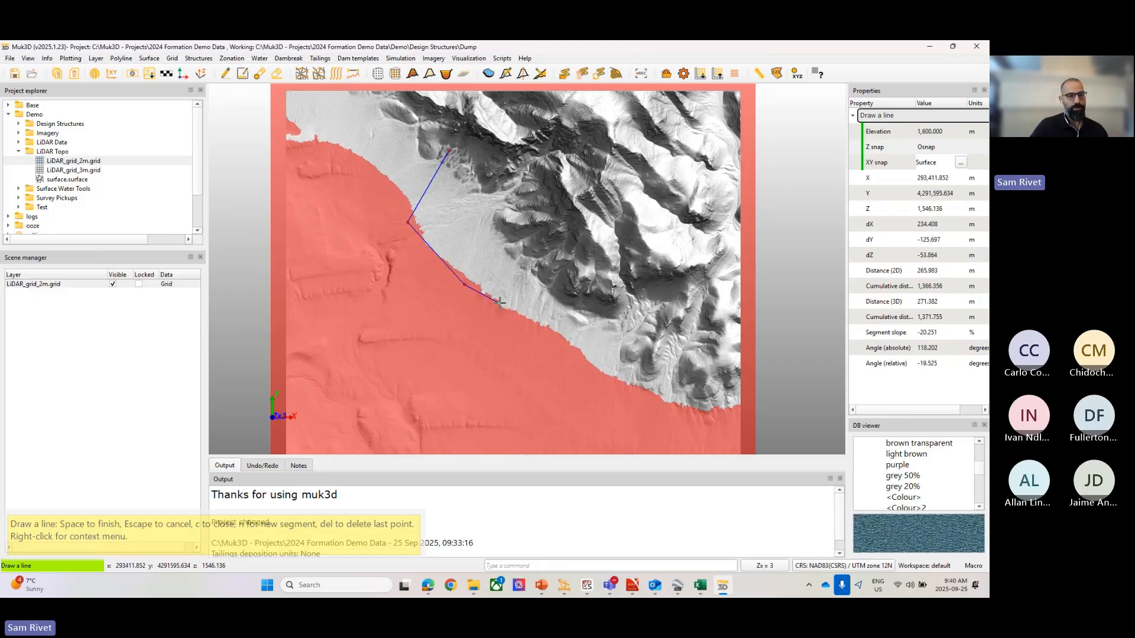
{"action": "left_click", "coordinate": [500, 302]}
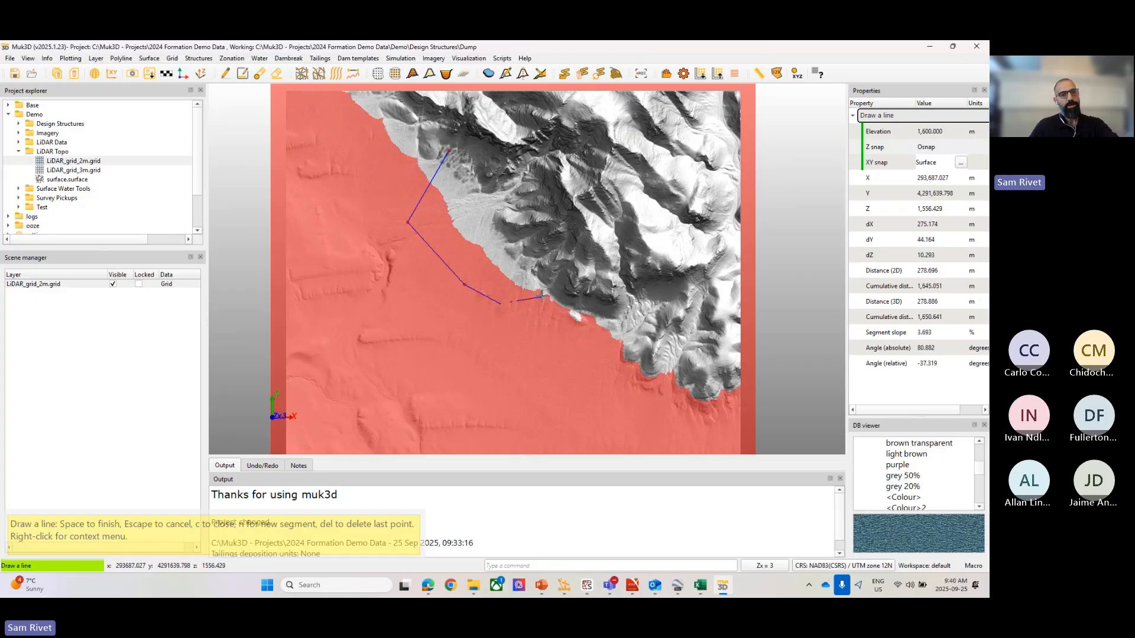
Place further surface-snapped vertices up the mountain slope and finish the line.
{"action": "scroll", "coordinate": [542, 296], "scroll_direction": "up", "scroll_amount": 4}
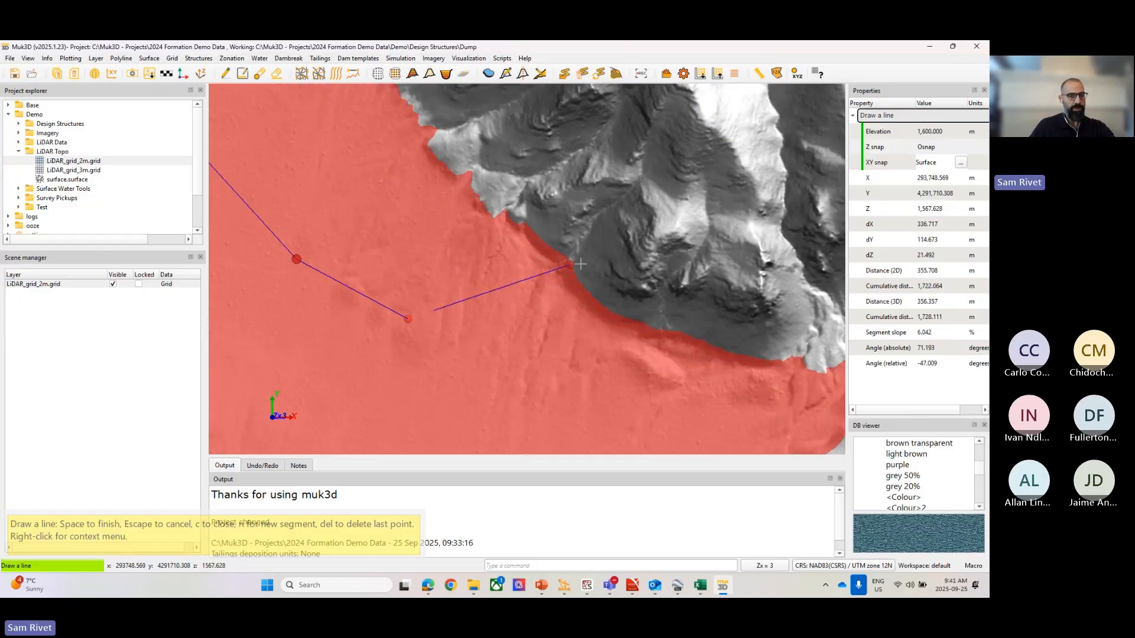
{"action": "middle_click_drag", "start_coordinate": [579, 264], "coordinate": [609, 211]}
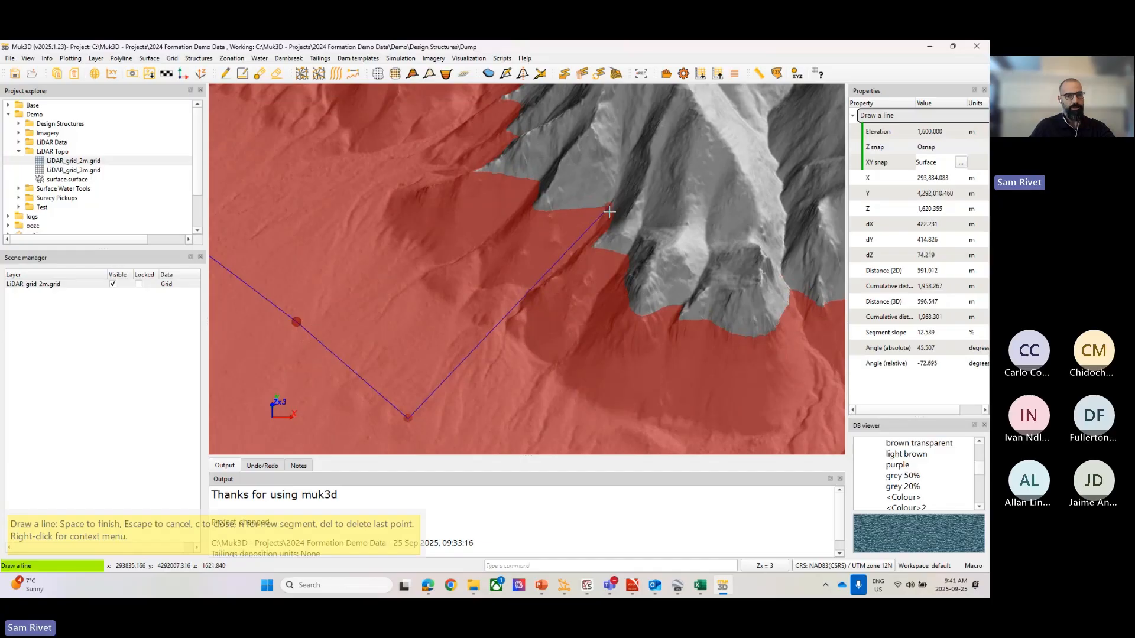
{"action": "left_click", "coordinate": [616, 230]}
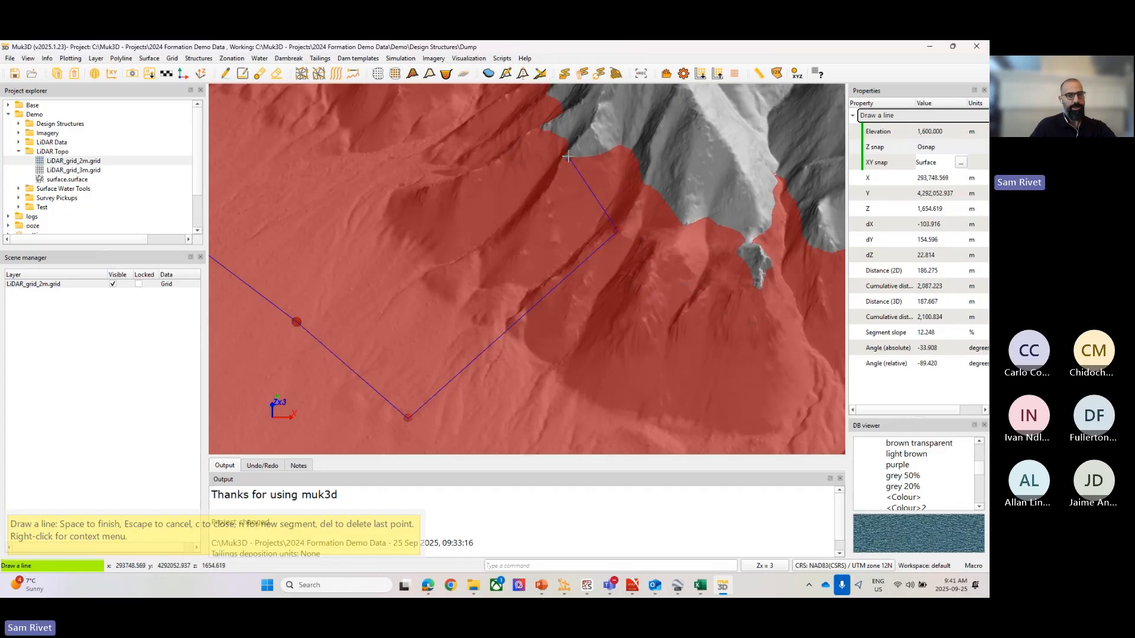
{"action": "left_click", "coordinate": [568, 157]}
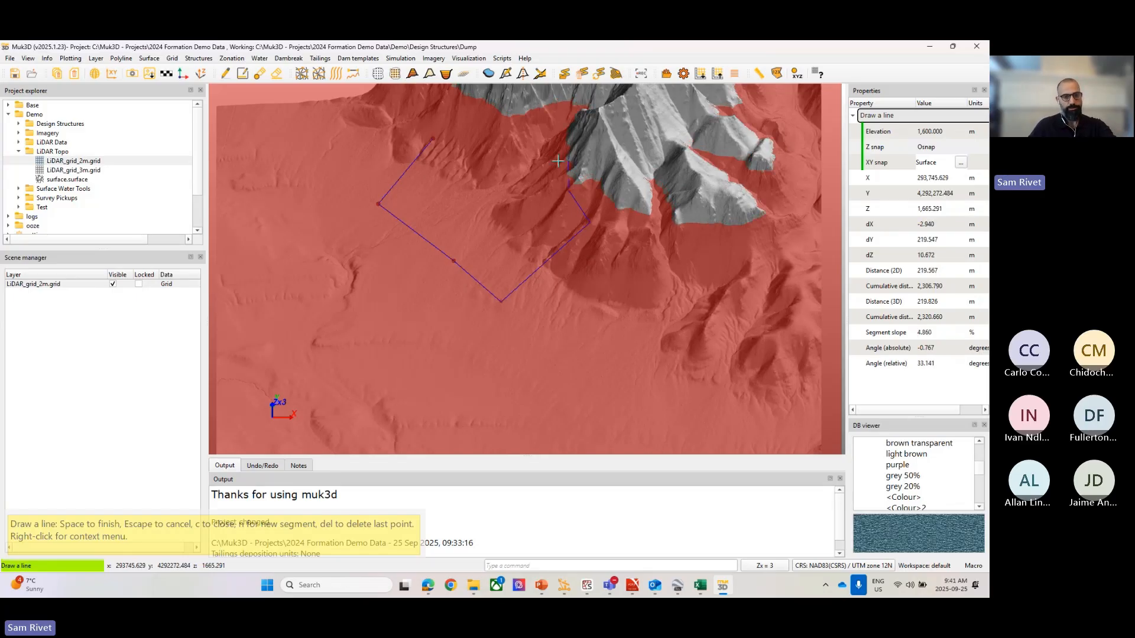
{"action": "key", "text": "space"}
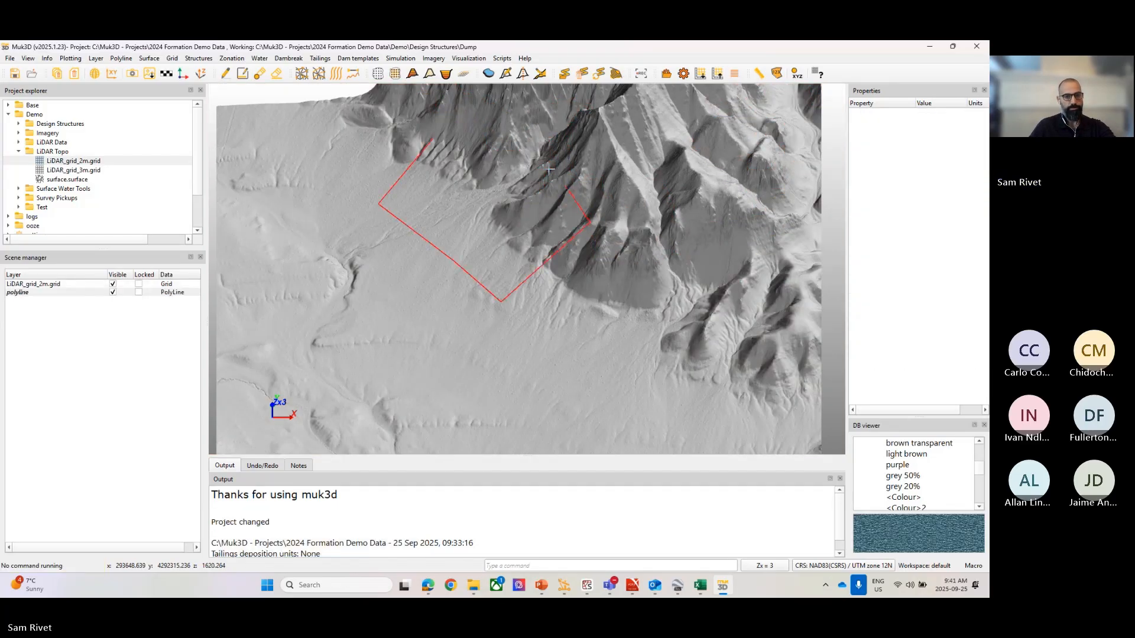
Inspect the drawn polyline on the terrain, restore the plan view and unload the polyline layer from the scene.
{"action": "scroll", "coordinate": [551, 220], "scroll_direction": "down", "scroll_amount": 4}
{"action": "middle_click_drag", "start_coordinate": [551, 220], "coordinate": [563, 264]}
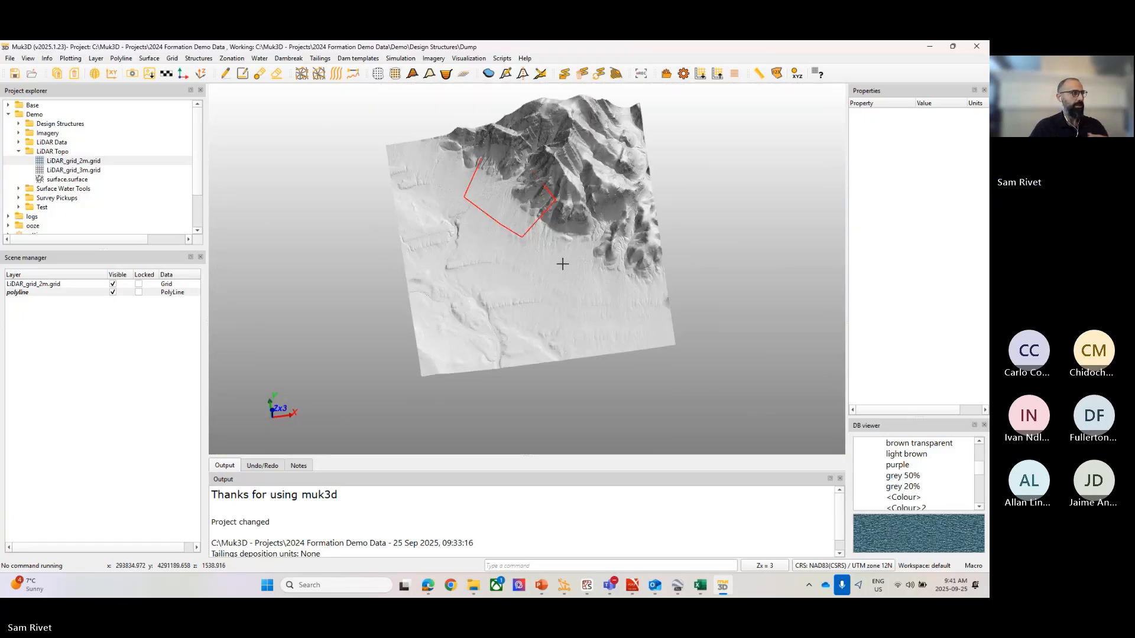
{"action": "scroll", "coordinate": [559, 265], "scroll_direction": "down", "scroll_amount": 3}
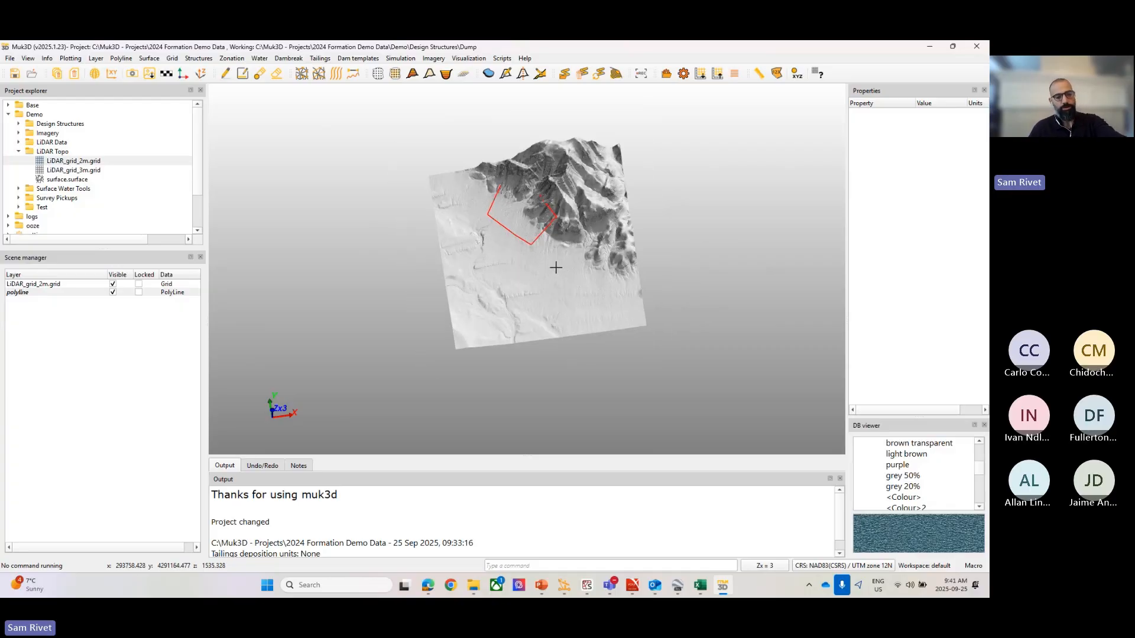
{"action": "key", "text": "t"}
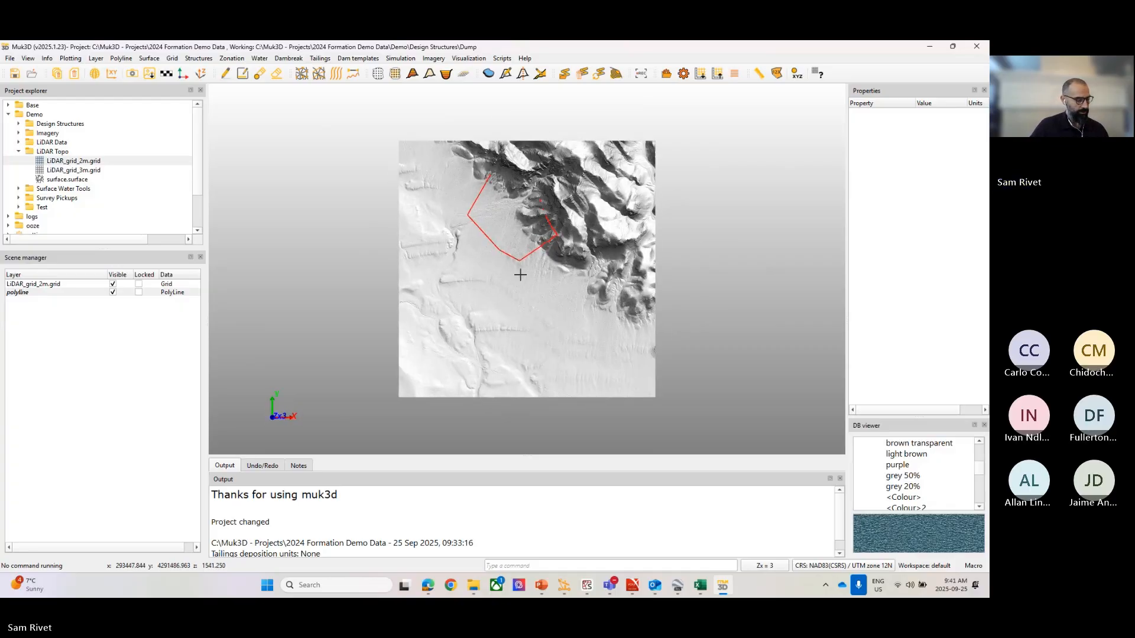
{"action": "scroll", "coordinate": [519, 276], "scroll_direction": "up", "scroll_amount": 2}
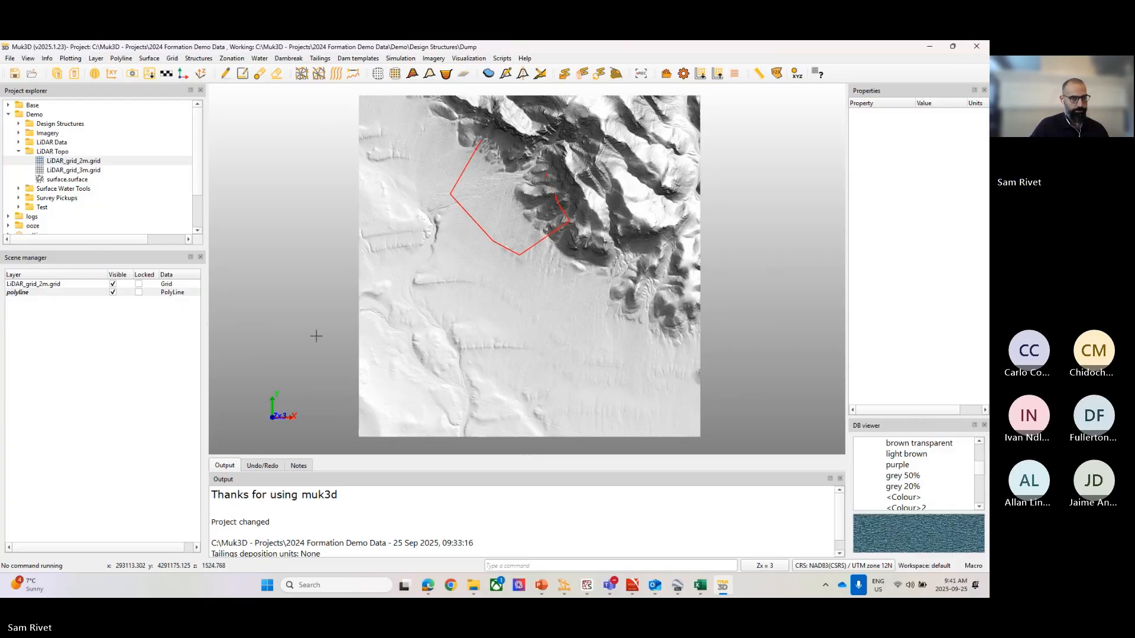
{"action": "right_click", "coordinate": [90, 292]}
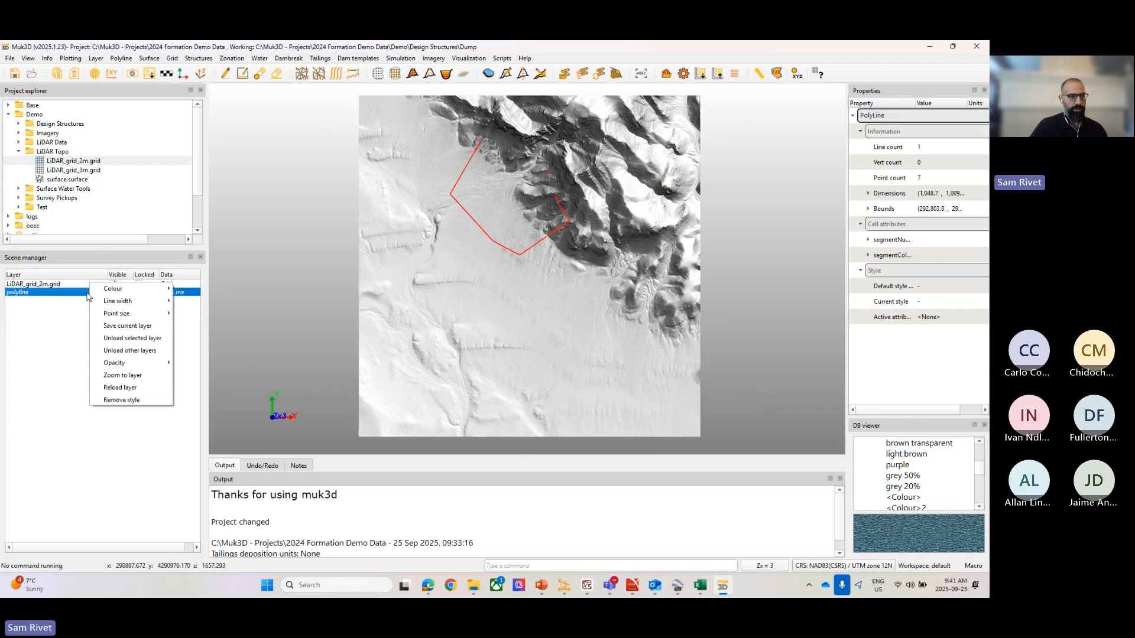
{"action": "left_click", "coordinate": [121, 338]}
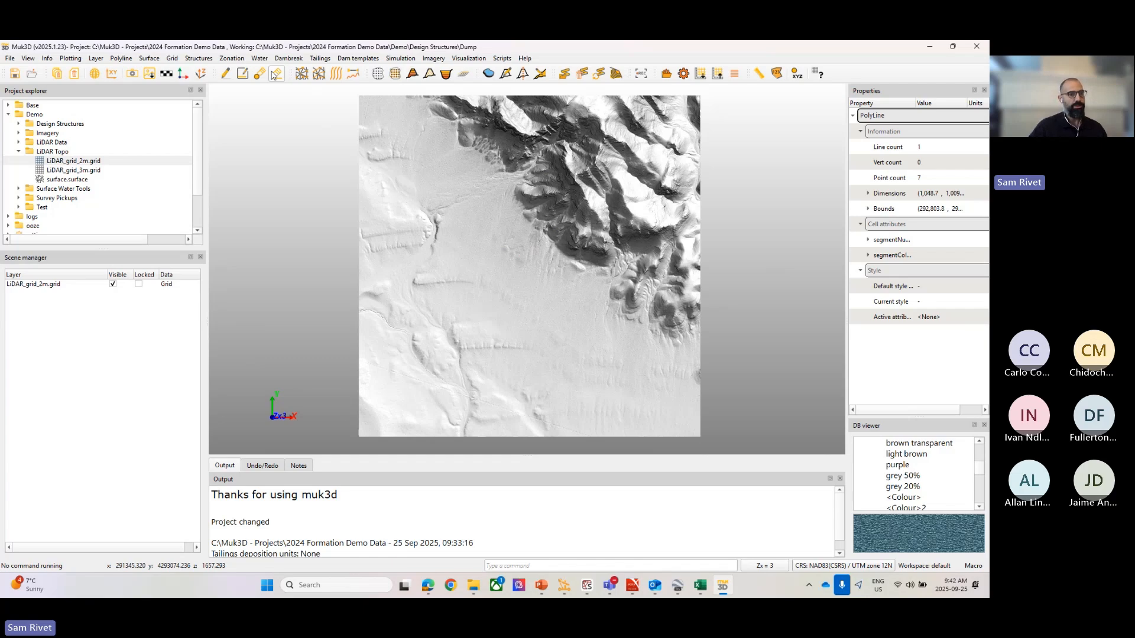
Create streams from LiDAR_grid_3m.grid in the LiDAR Topo folder, with 10 m maximum fill depth and 2,000-cell minimum stream contribution.
{"action": "left_click", "coordinate": [260, 59]}
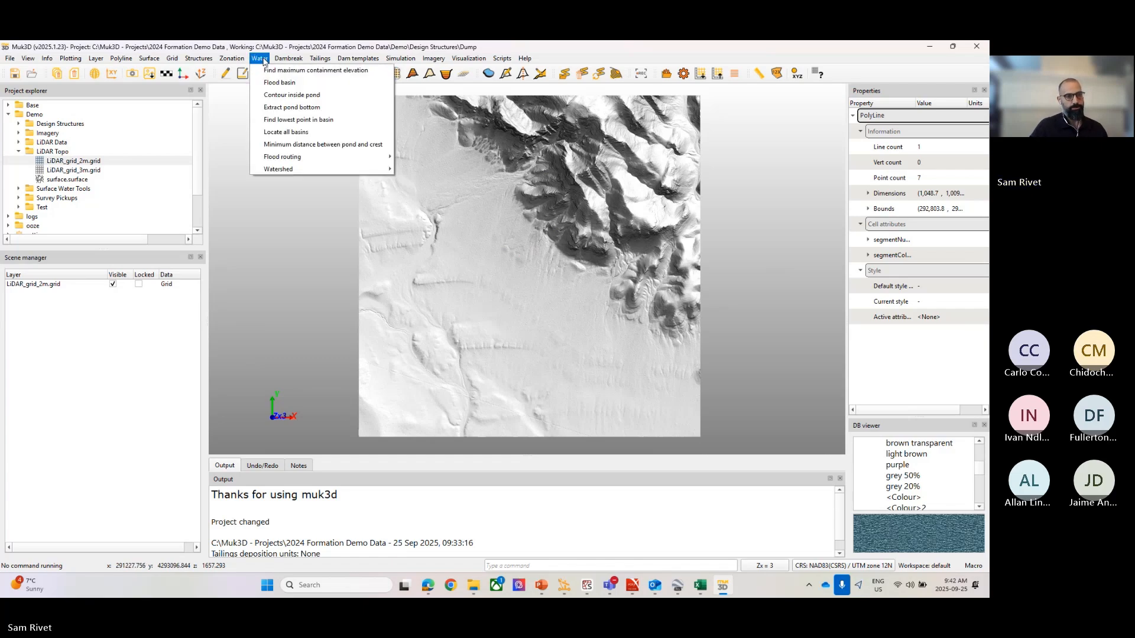
{"action": "mouse_move", "coordinate": [310, 170]}
{"action": "left_click", "coordinate": [425, 169]}
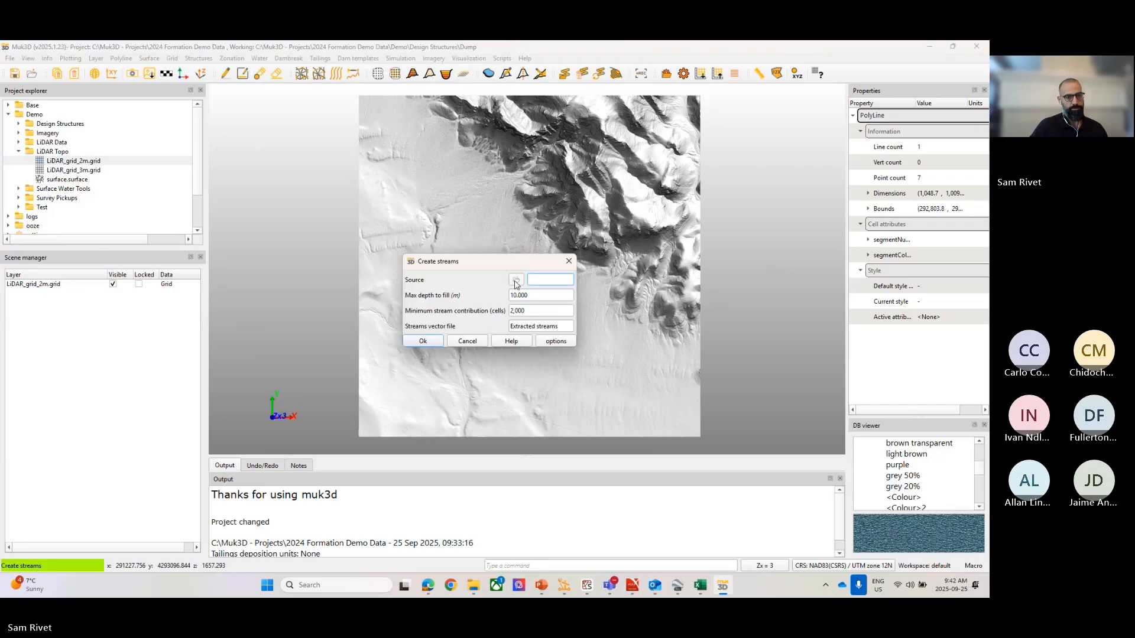
{"action": "left_click", "coordinate": [516, 281]}
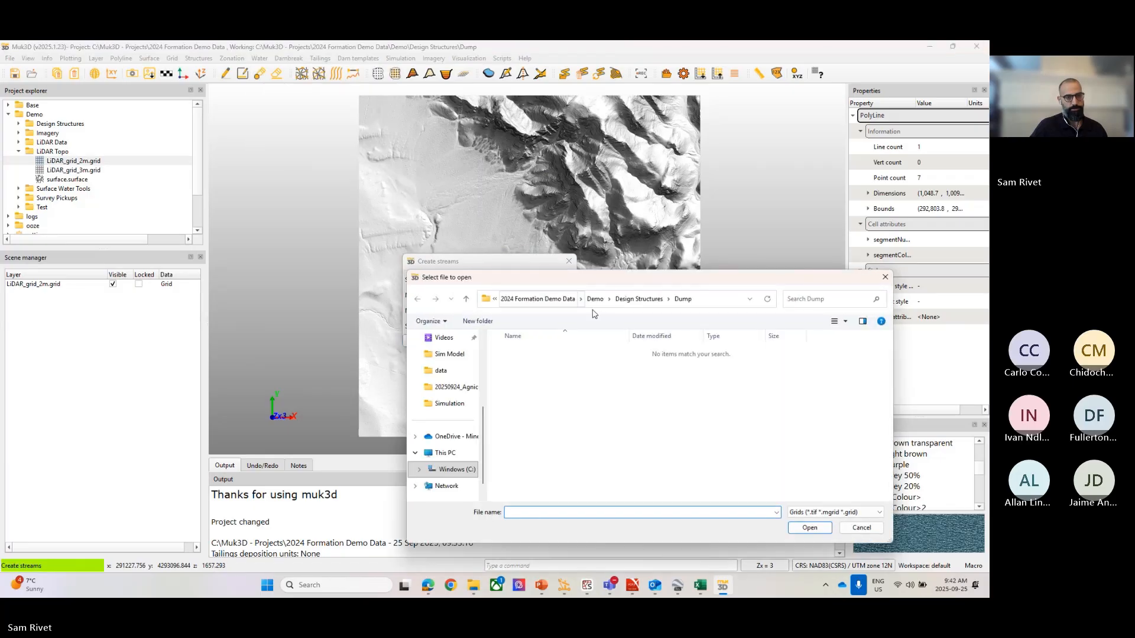
{"action": "left_click", "coordinate": [595, 299]}
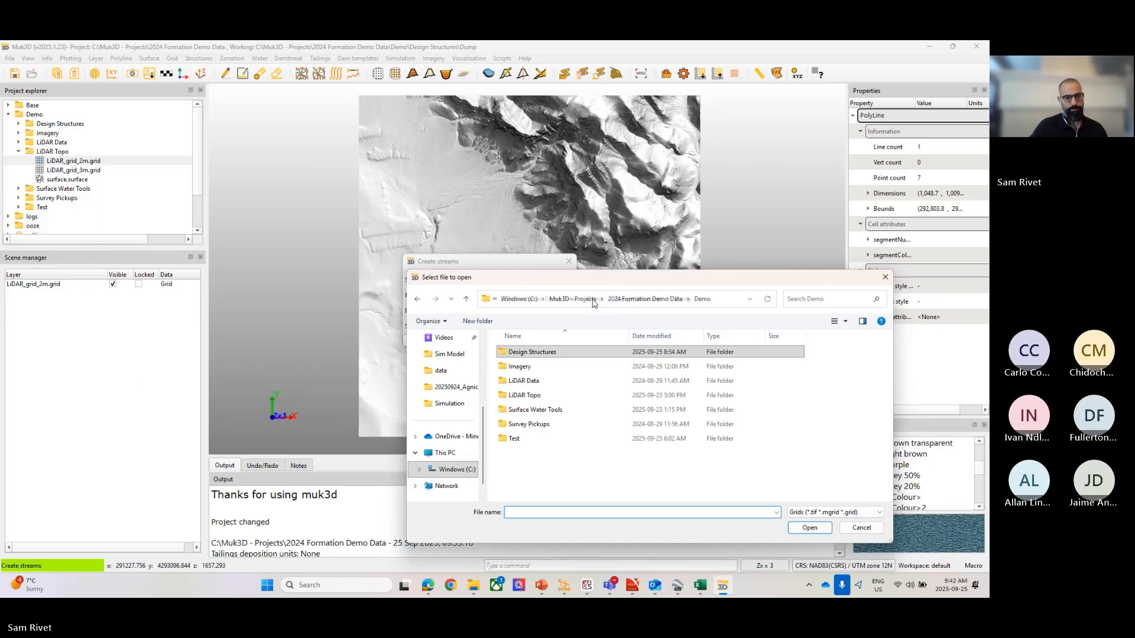
{"action": "double_click", "coordinate": [528, 395]}
{"action": "left_click", "coordinate": [535, 366]}
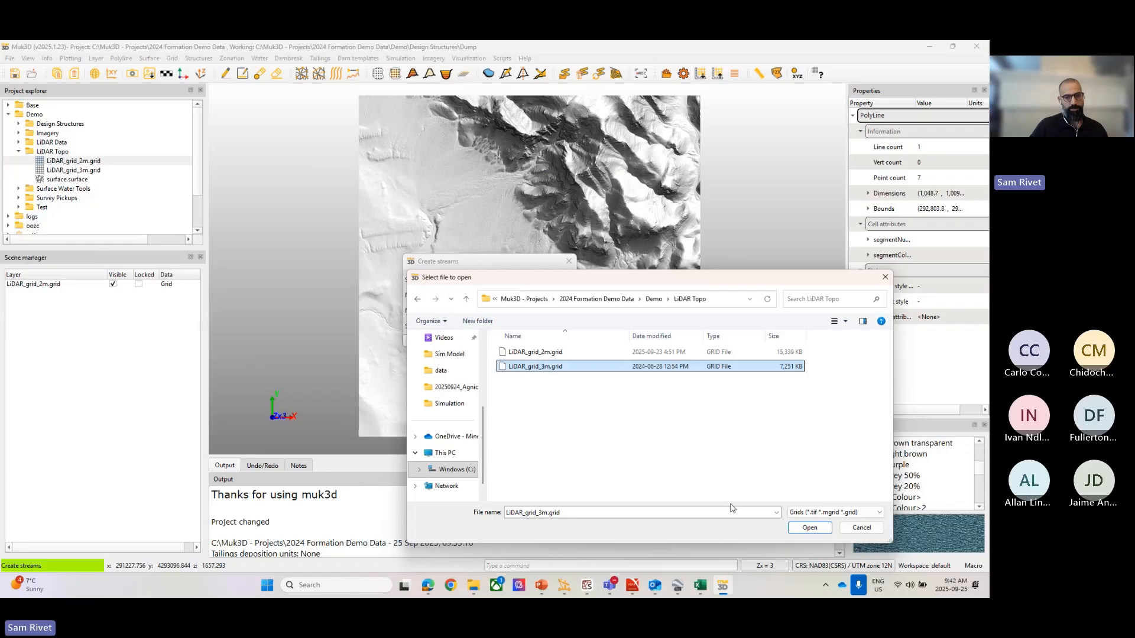
{"action": "left_click", "coordinate": [809, 528]}
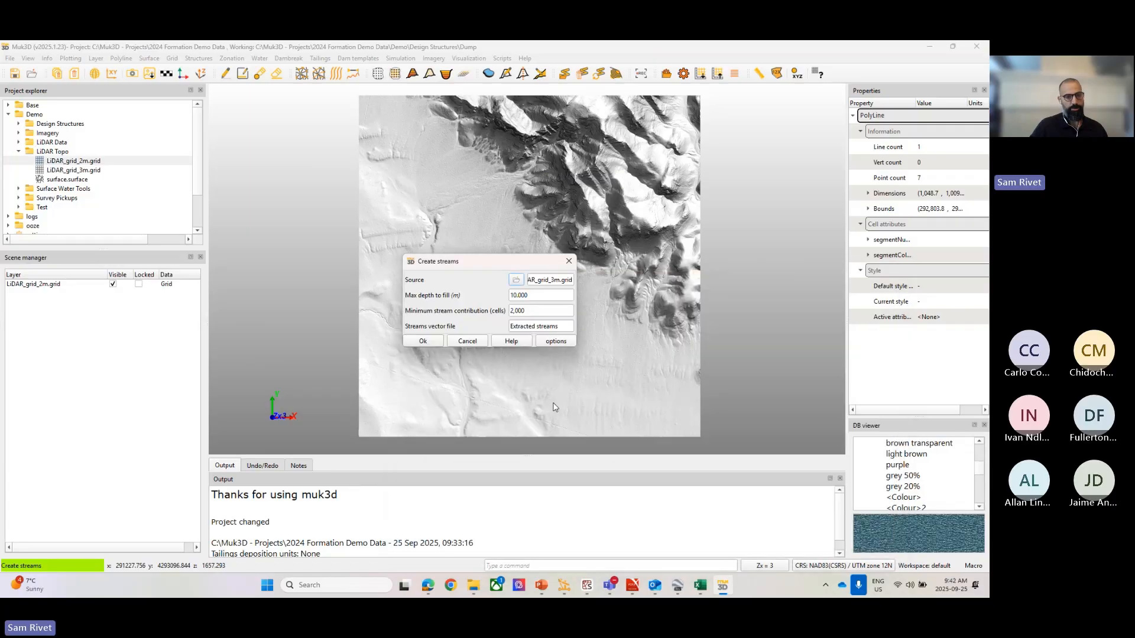
{"action": "left_click", "coordinate": [427, 343]}
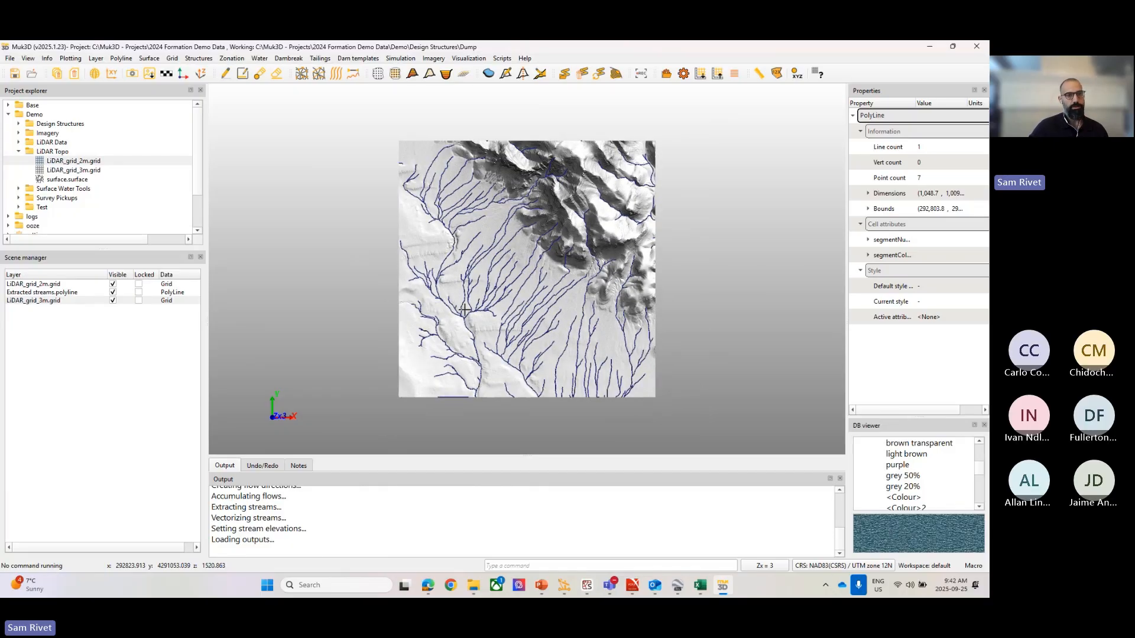
Try to create a watershed from a selected seed point, with a maximum stream snap distance of 200 m.
{"action": "left_click", "coordinate": [265, 59]}
{"action": "mouse_move", "coordinate": [296, 169]}
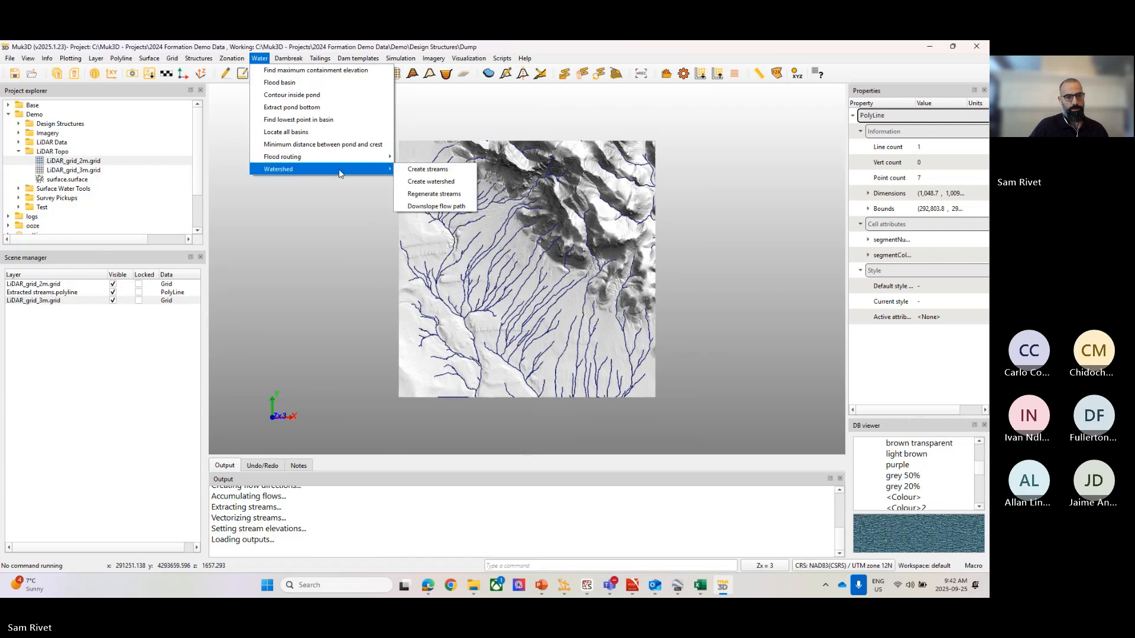
{"action": "left_click", "coordinate": [437, 182]}
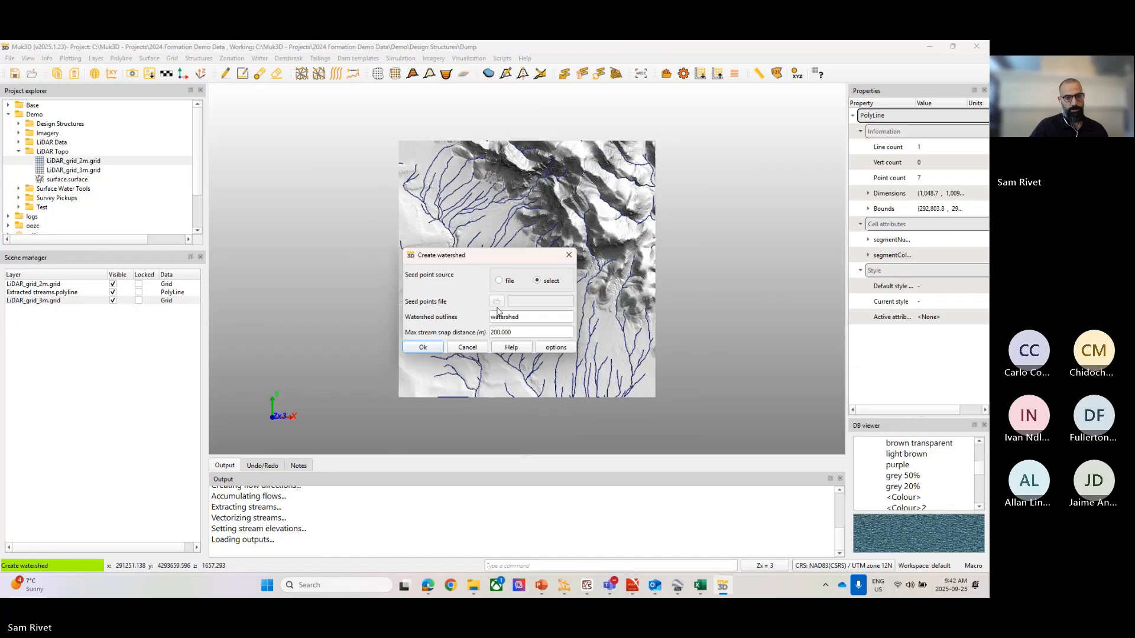
{"action": "left_click", "coordinate": [424, 347]}
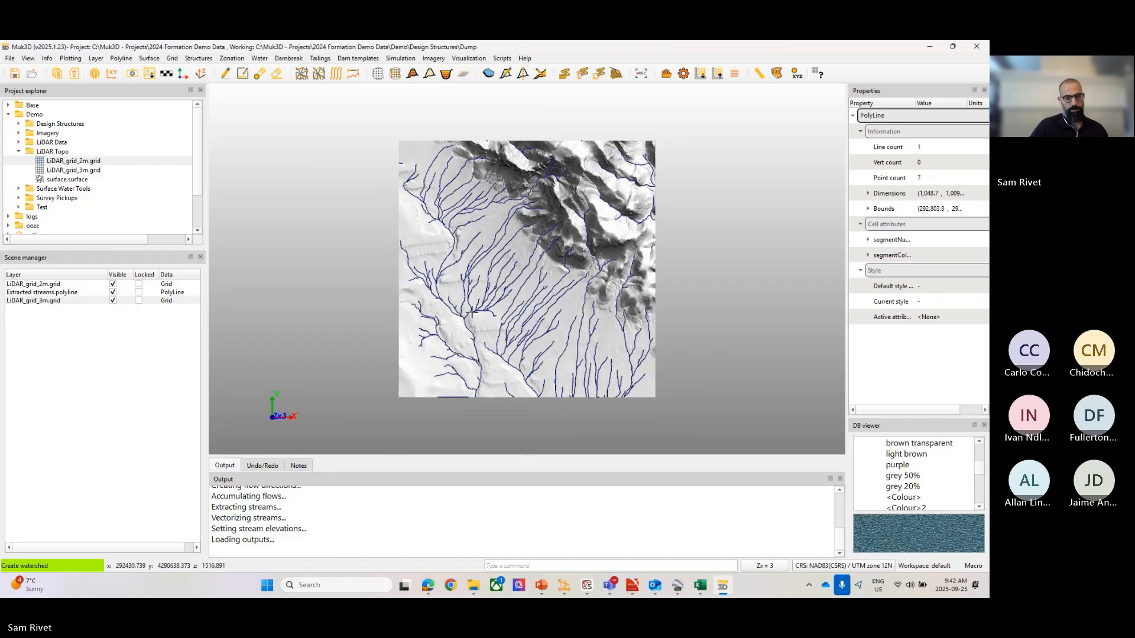
{"action": "scroll", "coordinate": [467, 307], "scroll_direction": "up", "scroll_amount": 5}
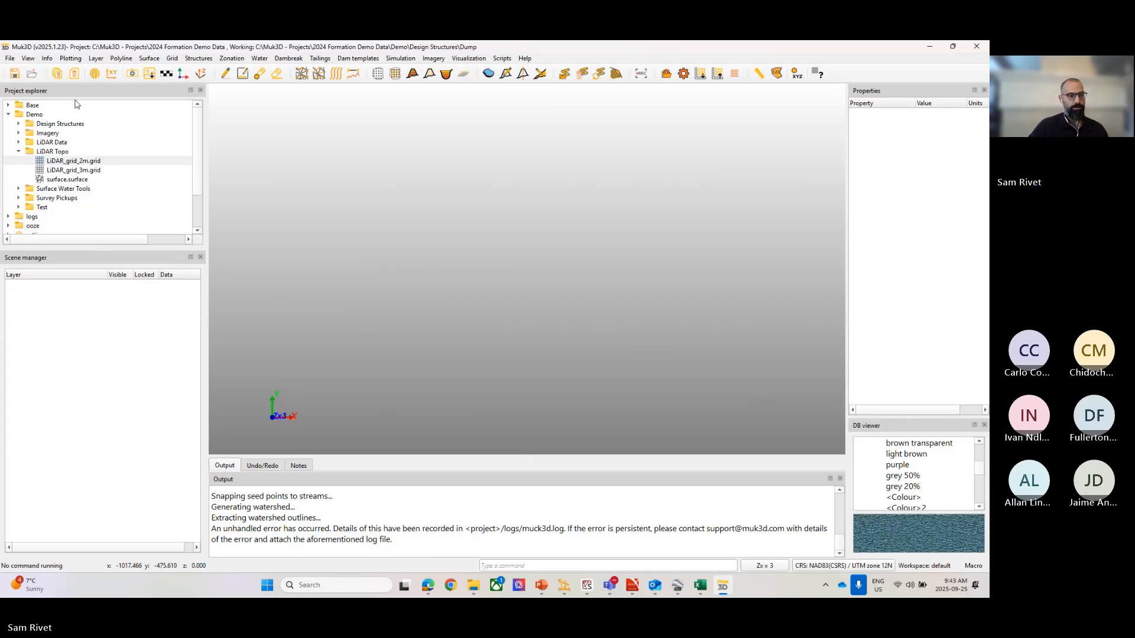
Load LiDAR_grid_3m.grid into the empty scene and make the Dam folder under Design Structures the working directory.
{"action": "left_click_drag", "start_coordinate": [81, 172], "coordinate": [463, 251]}
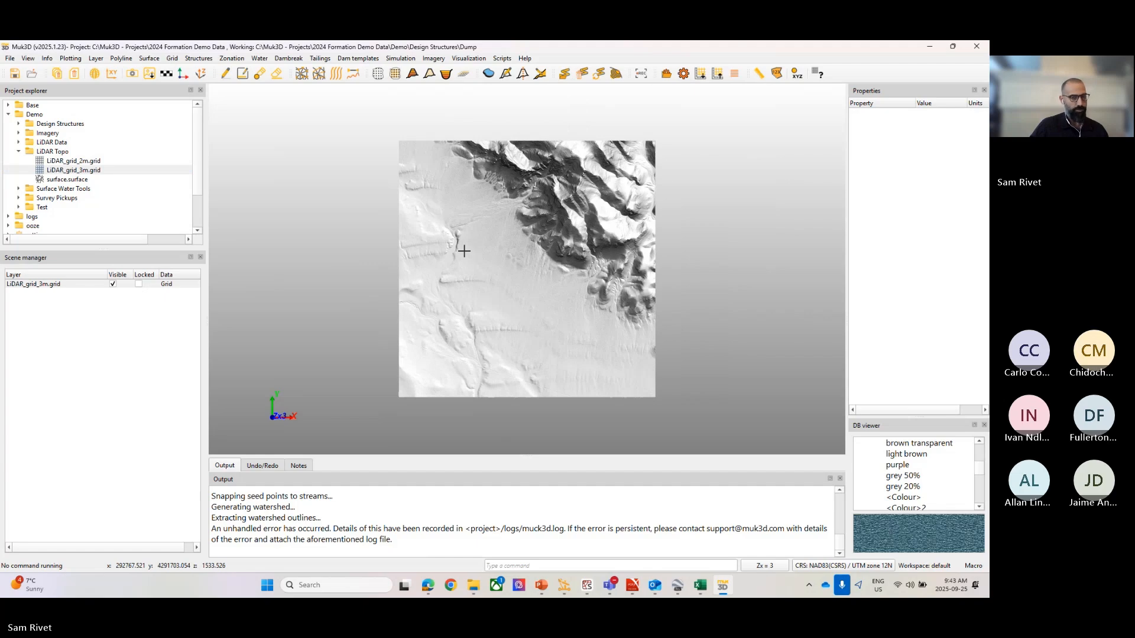
{"action": "scroll", "coordinate": [576, 208], "scroll_direction": "up", "scroll_amount": 2}
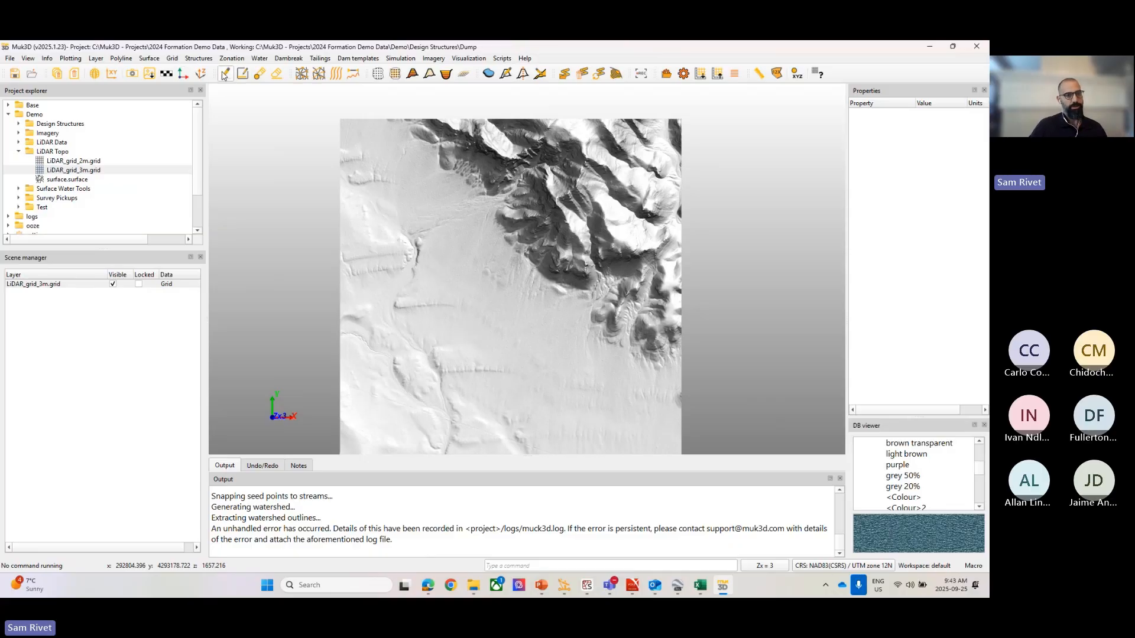
{"action": "left_click", "coordinate": [203, 60]}
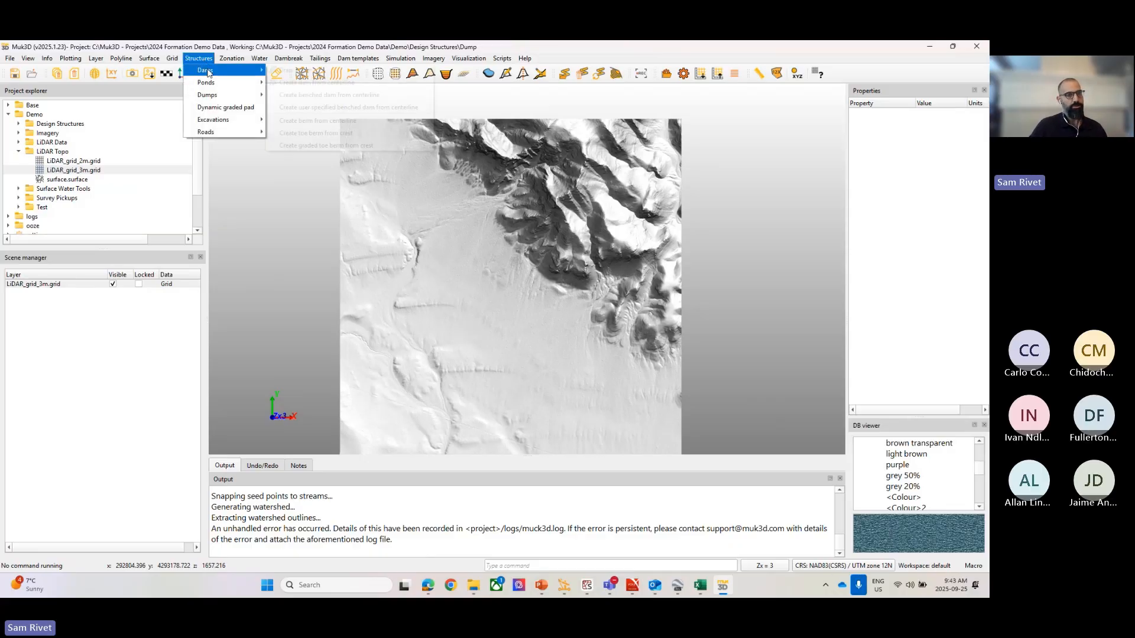
{"action": "mouse_move", "coordinate": [207, 72]}
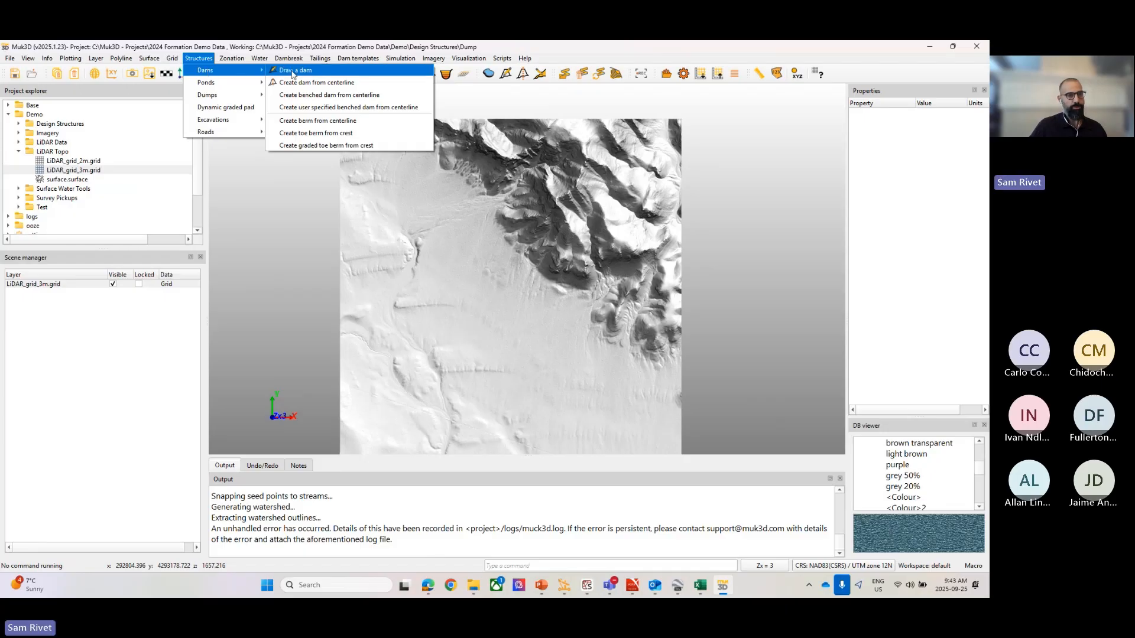
{"action": "left_click", "coordinate": [19, 124]}
{"action": "left_click", "coordinate": [46, 135]}
{"action": "right_click", "coordinate": [46, 135]}
{"action": "left_click", "coordinate": [65, 144]}
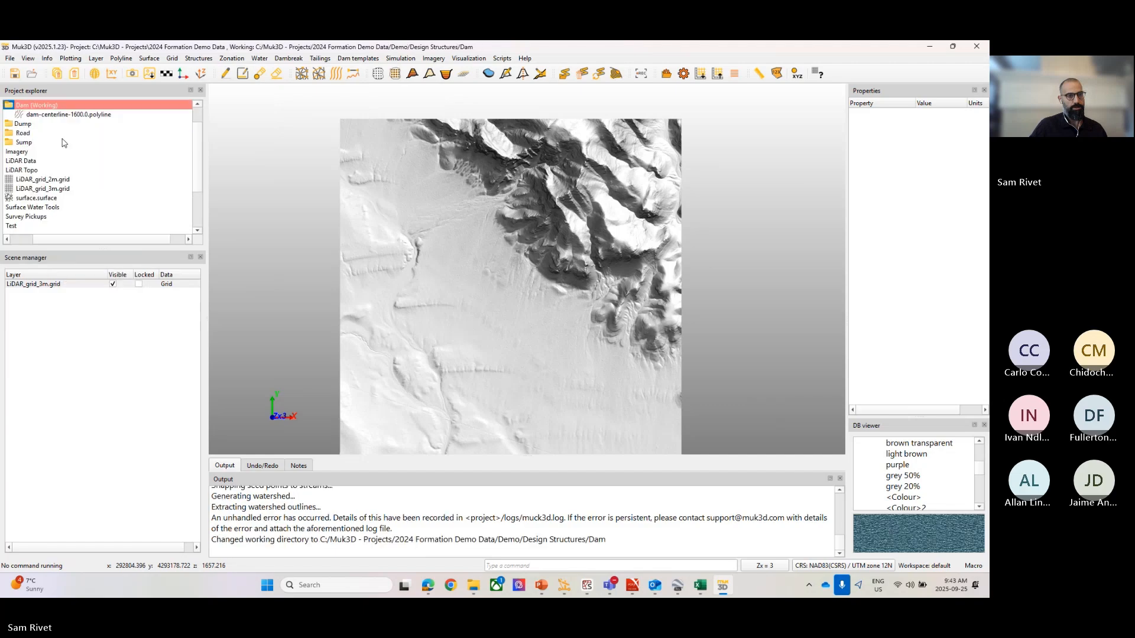
Set up a centerline-drawn dam: crest elevation 1,600 m, crest width 20 m, left slope 4, right slope 2, shell heights 150 m, merged into the grid.
{"action": "left_click", "coordinate": [198, 59]}
{"action": "mouse_move", "coordinate": [203, 75]}
{"action": "left_click", "coordinate": [289, 71]}
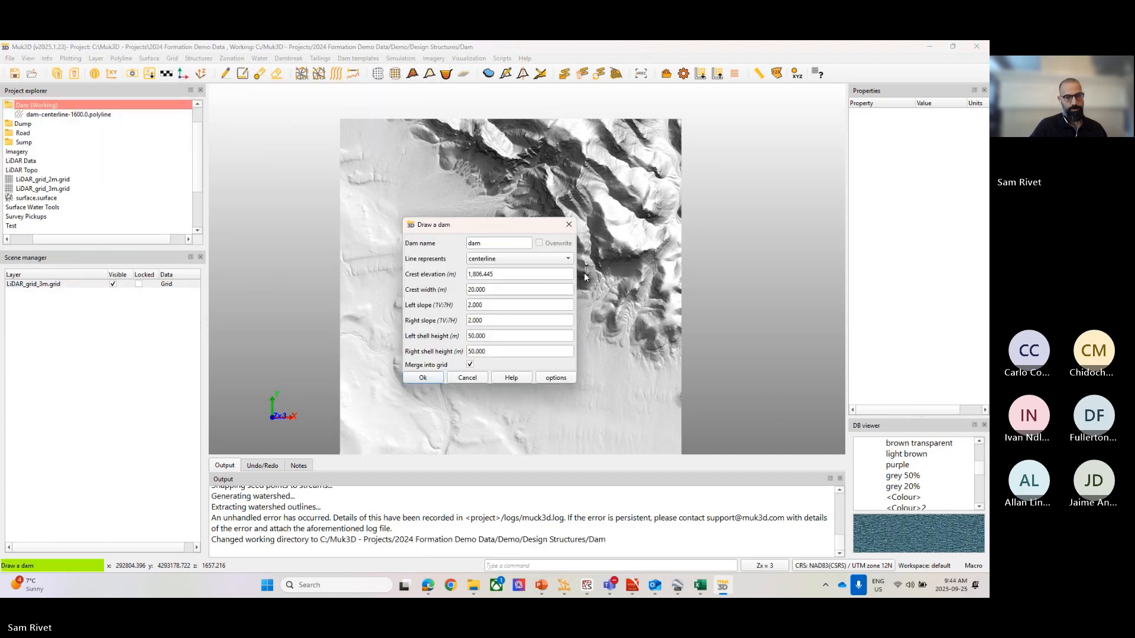
{"action": "left_click", "coordinate": [511, 273]}
{"action": "right_click", "coordinate": [510, 272]}
{"action": "left_click", "coordinate": [517, 277]}
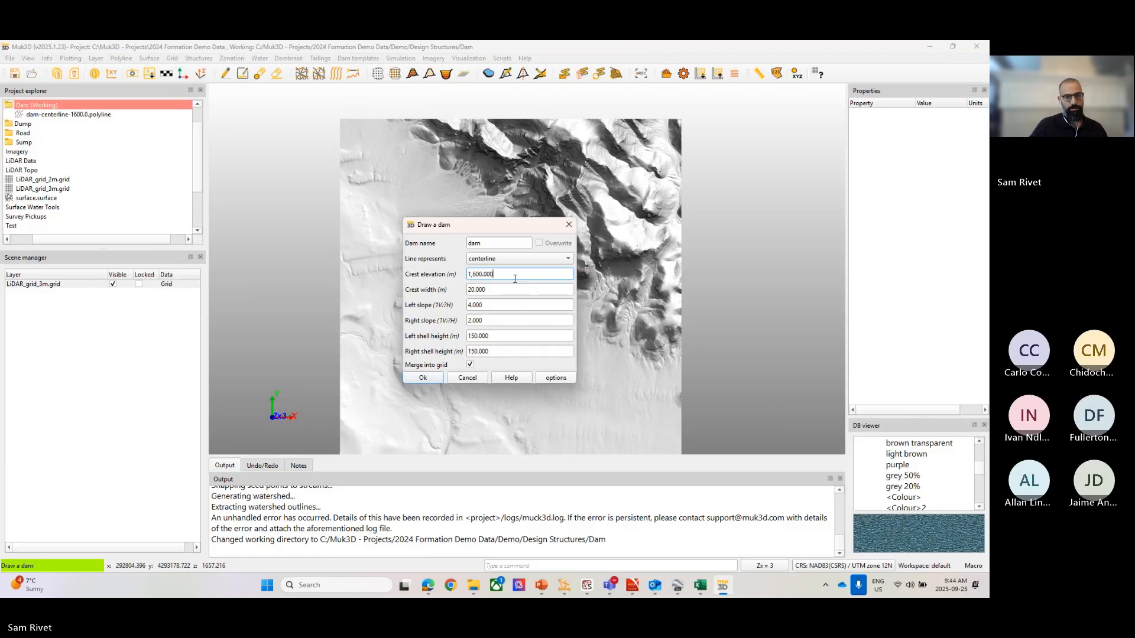
{"action": "left_click_drag", "start_coordinate": [513, 275], "coordinate": [461, 323]}
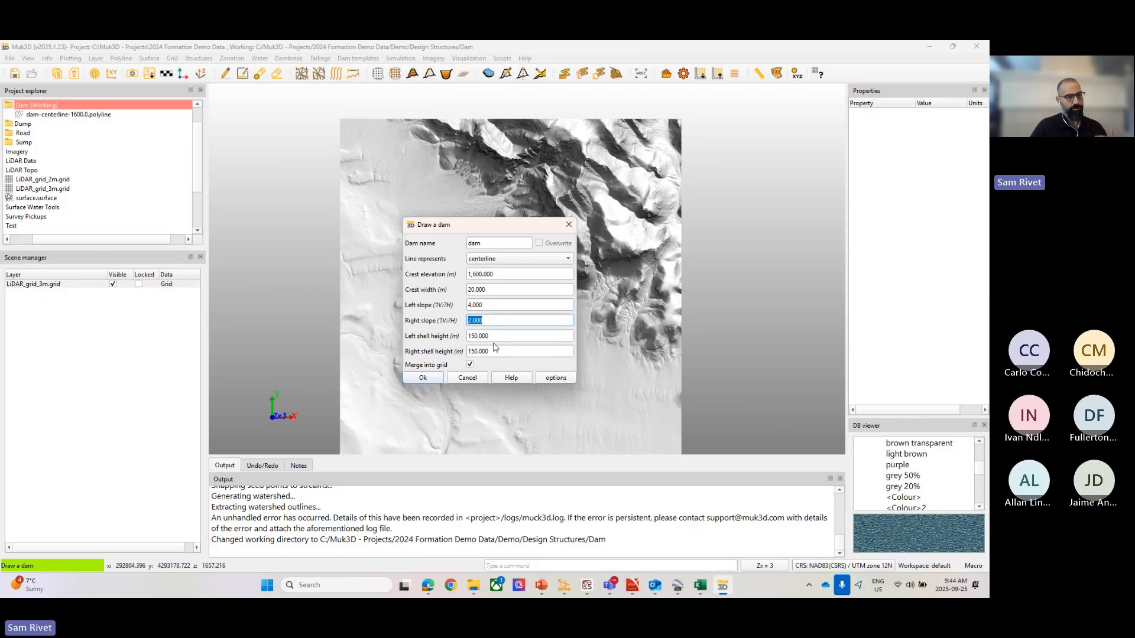
{"action": "left_click_drag", "start_coordinate": [494, 337], "coordinate": [460, 338]}
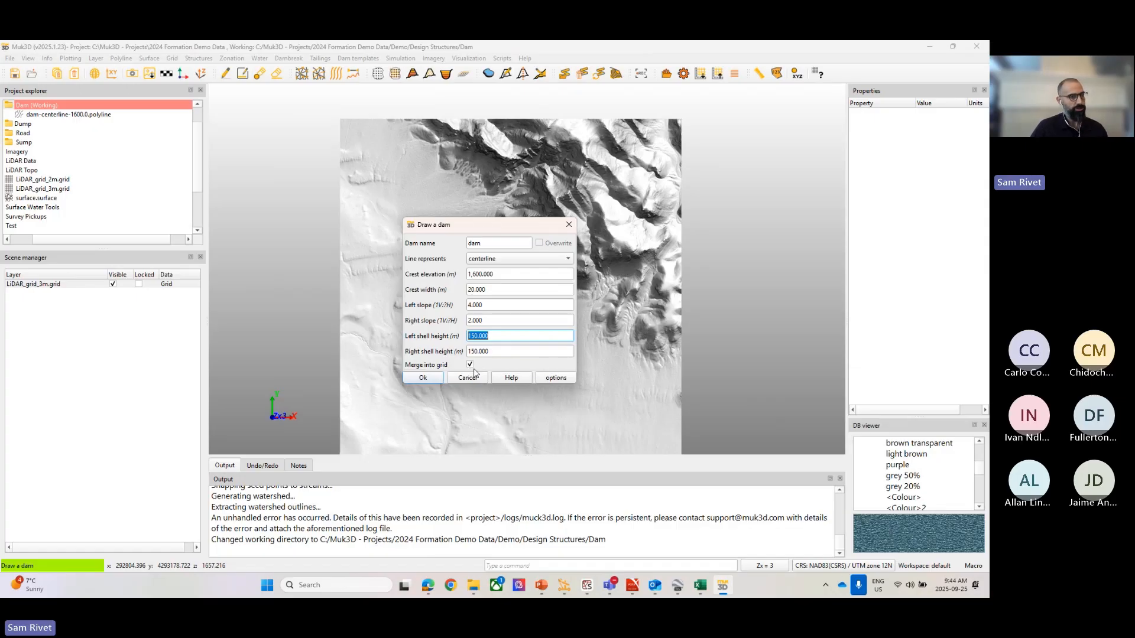
{"action": "left_click", "coordinate": [430, 377]}
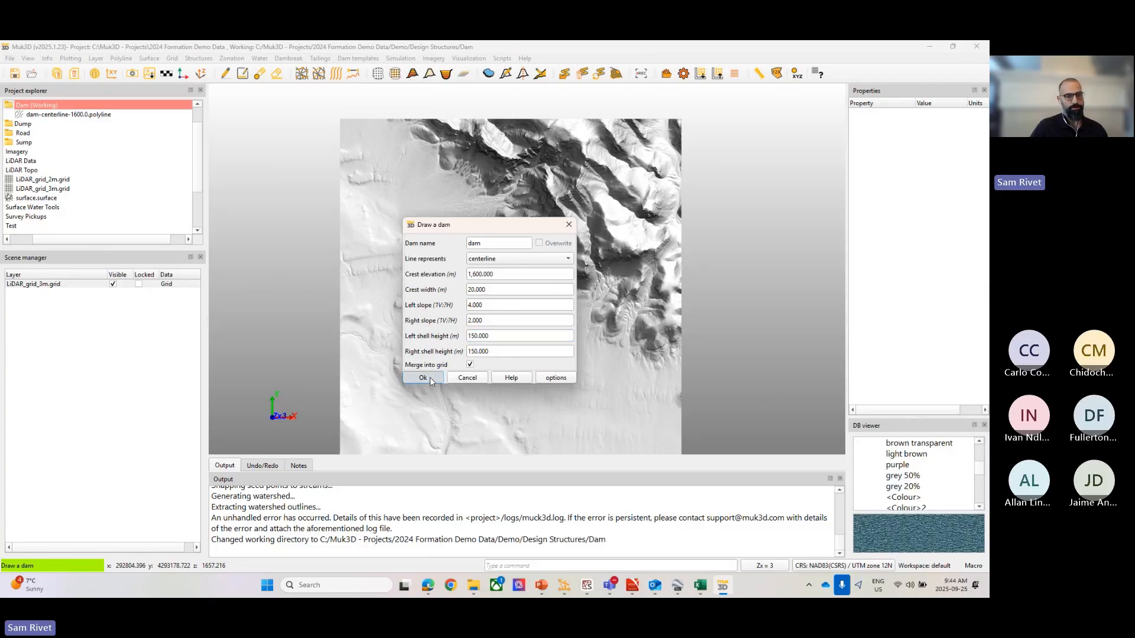
{"action": "left_click", "coordinate": [430, 377]}
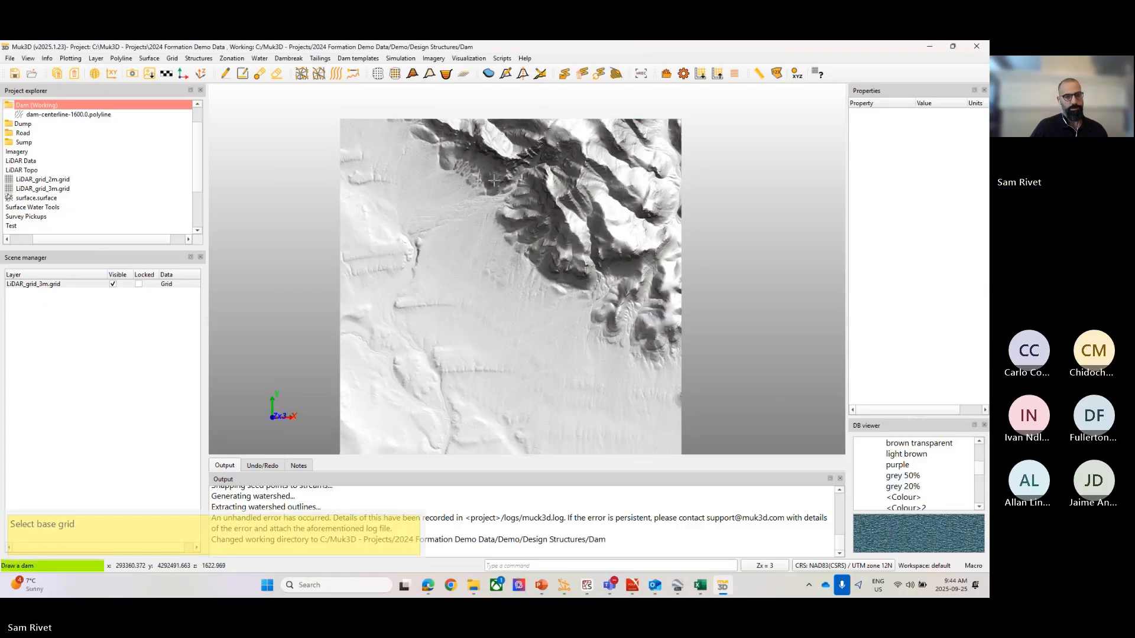
Pick the LiDAR grid as base and draw a seven-vertex dam centerline curving across the plain, with both ends against the mountains.
{"action": "left_click", "coordinate": [494, 180]}
{"action": "left_click", "coordinate": [498, 151]}
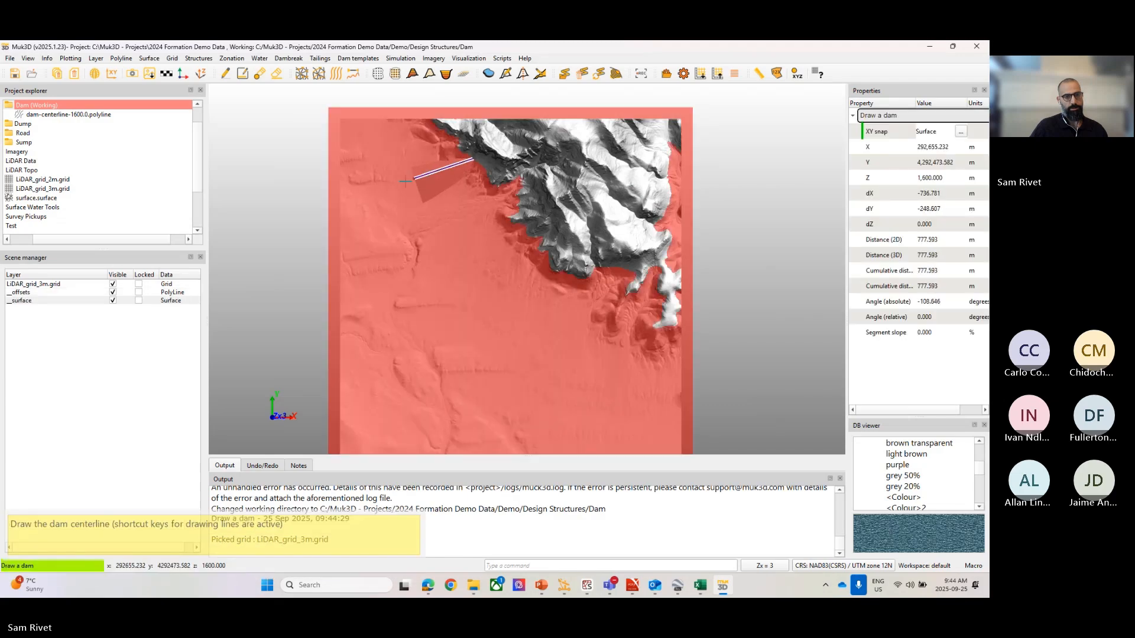
{"action": "left_click", "coordinate": [403, 182]}
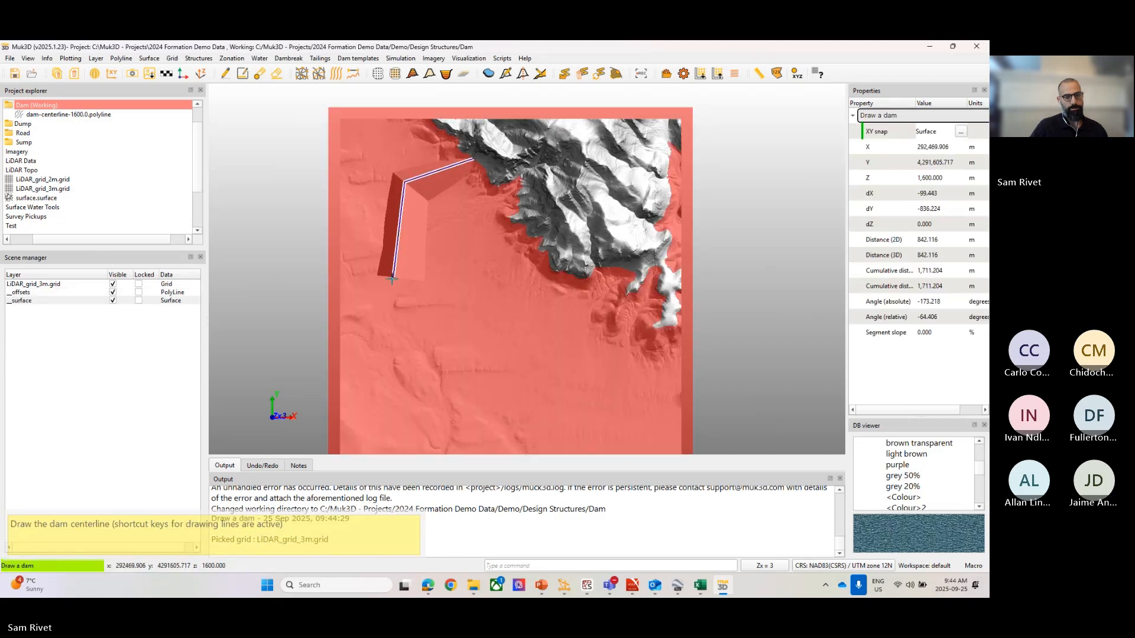
{"action": "left_click", "coordinate": [393, 279]}
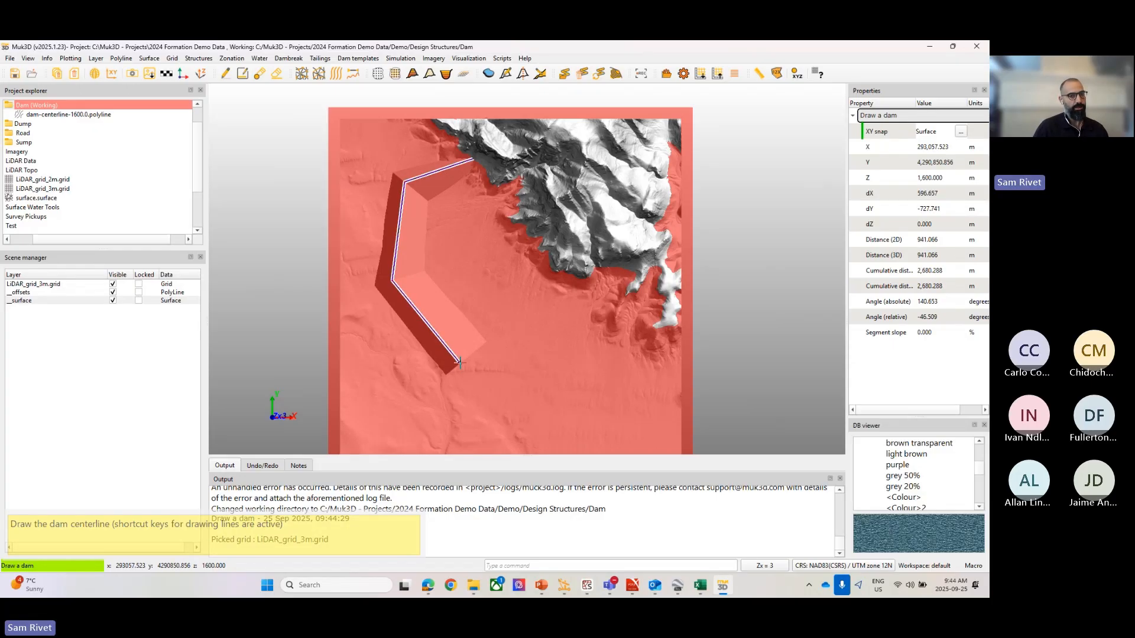
{"action": "left_click", "coordinate": [464, 364]}
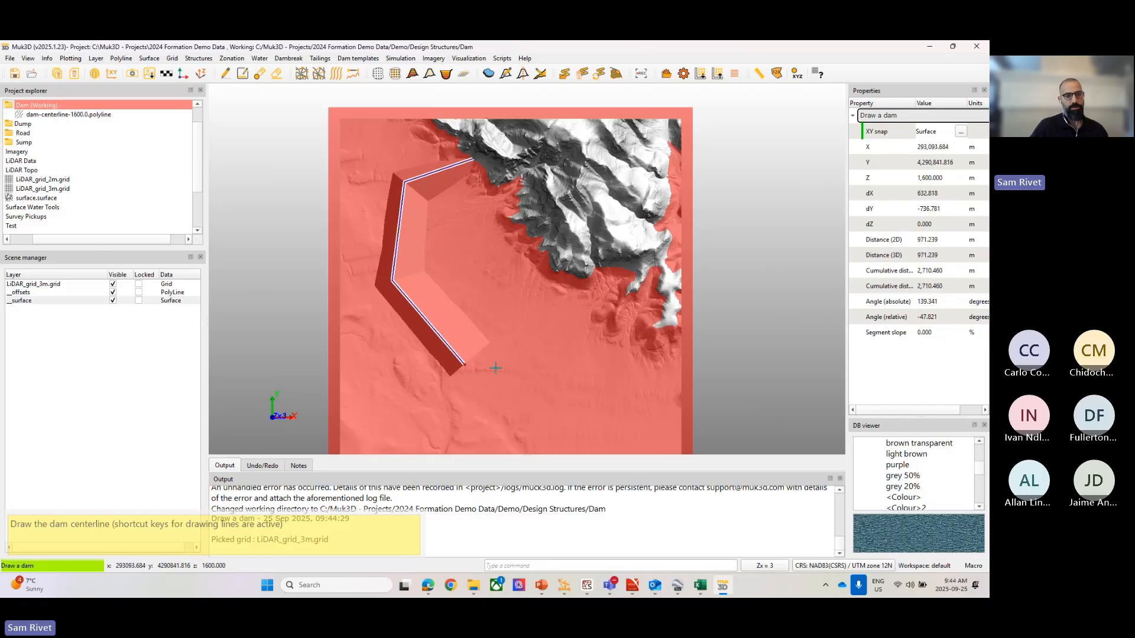
{"action": "left_click", "coordinate": [596, 368]}
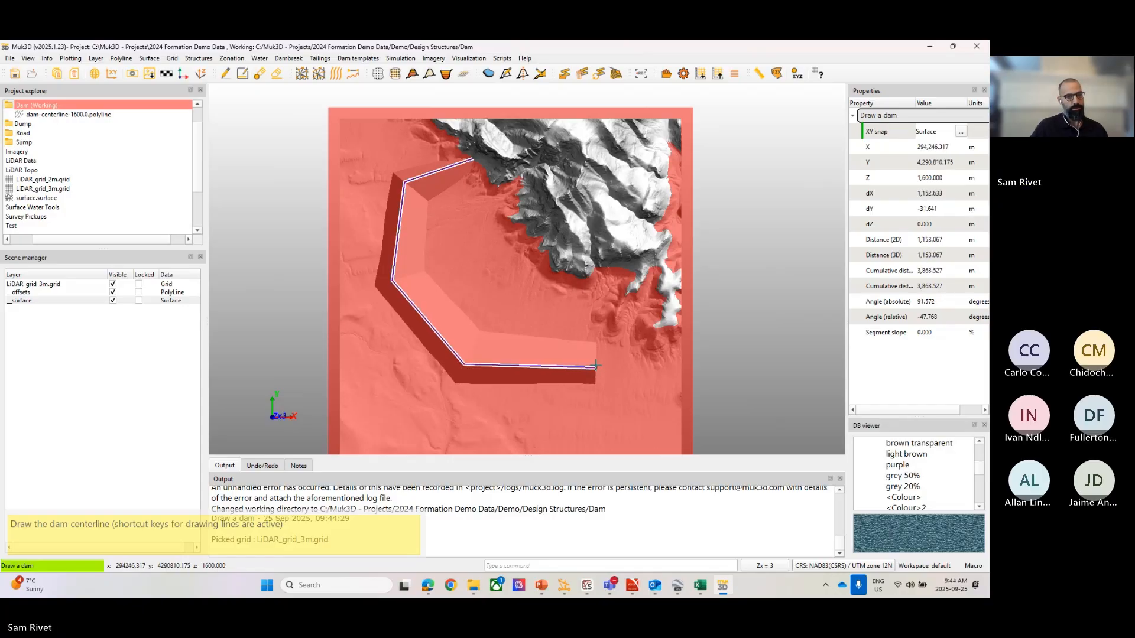
{"action": "left_click", "coordinate": [614, 306]}
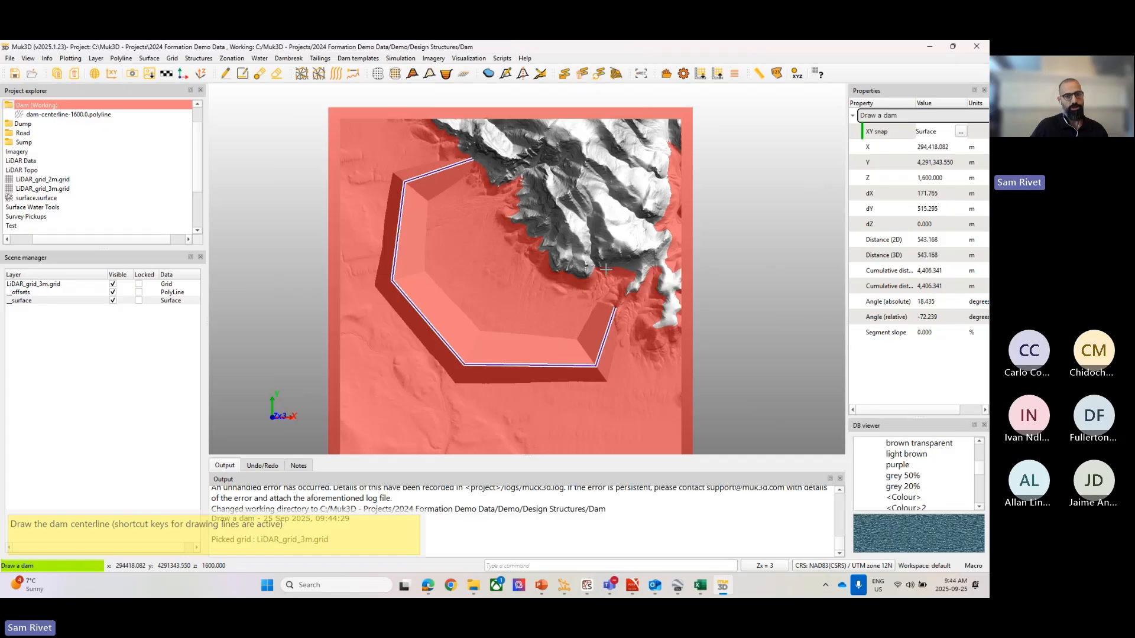
{"action": "right_click", "coordinate": [606, 226]}
Clear the output log and inspect the new dam against the terrain in a tilted 3D view.
{"action": "right_click", "coordinate": [551, 523]}
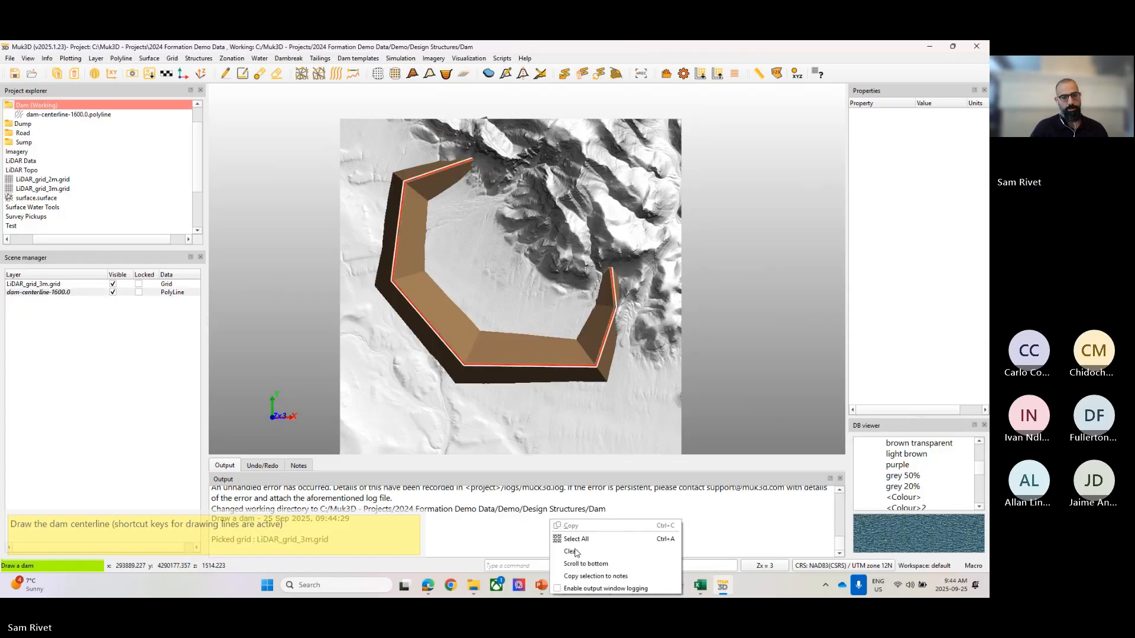
{"action": "left_click", "coordinate": [570, 552]}
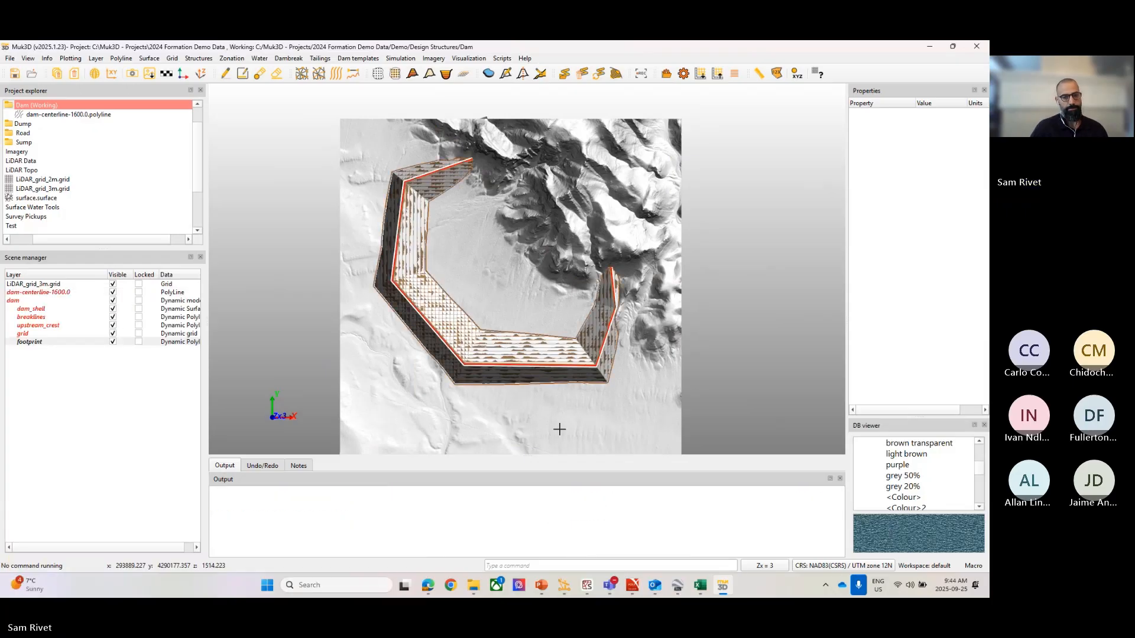
{"action": "scroll", "coordinate": [536, 288], "scroll_direction": "up", "scroll_amount": 2}
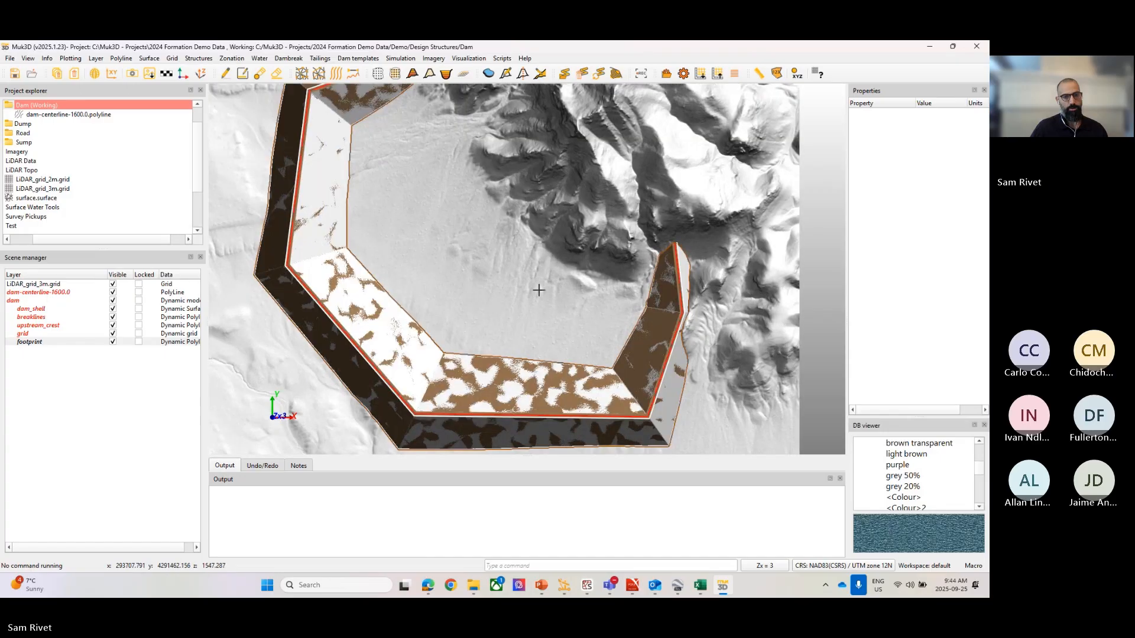
{"action": "scroll", "coordinate": [534, 297], "scroll_direction": "down", "scroll_amount": 3}
{"action": "mouse_move", "coordinate": [532, 304]}
{"action": "middle_mouse_down"}
{"action": "mouse_move", "coordinate": [546, 222]}
{"action": "mouse_move", "coordinate": [539, 319]}
{"action": "middle_mouse_up"}
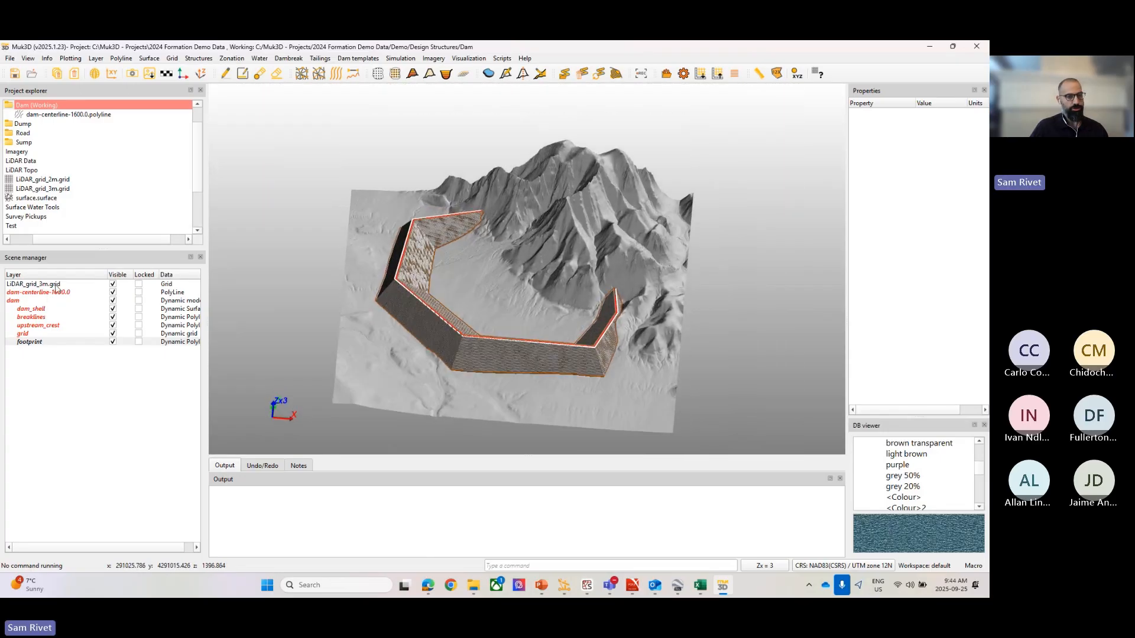
Hide the terrain grid and the dam model layers so only the dam centerline is shown.
{"action": "left_click", "coordinate": [113, 285]}
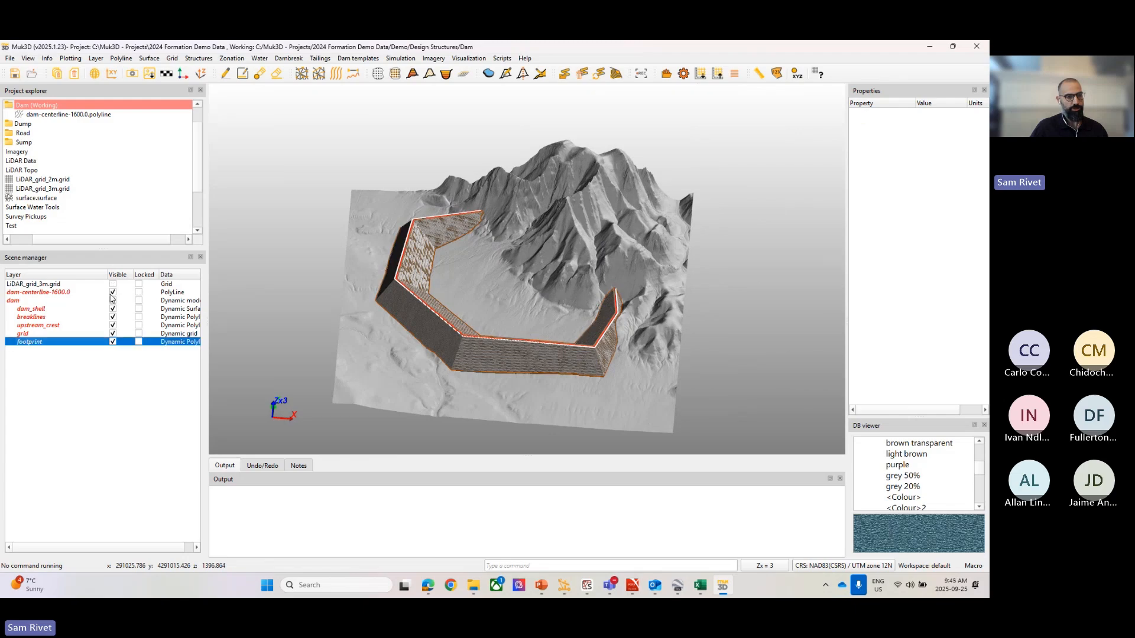
{"action": "left_click", "coordinate": [113, 292]}
{"action": "left_click", "coordinate": [113, 301]}
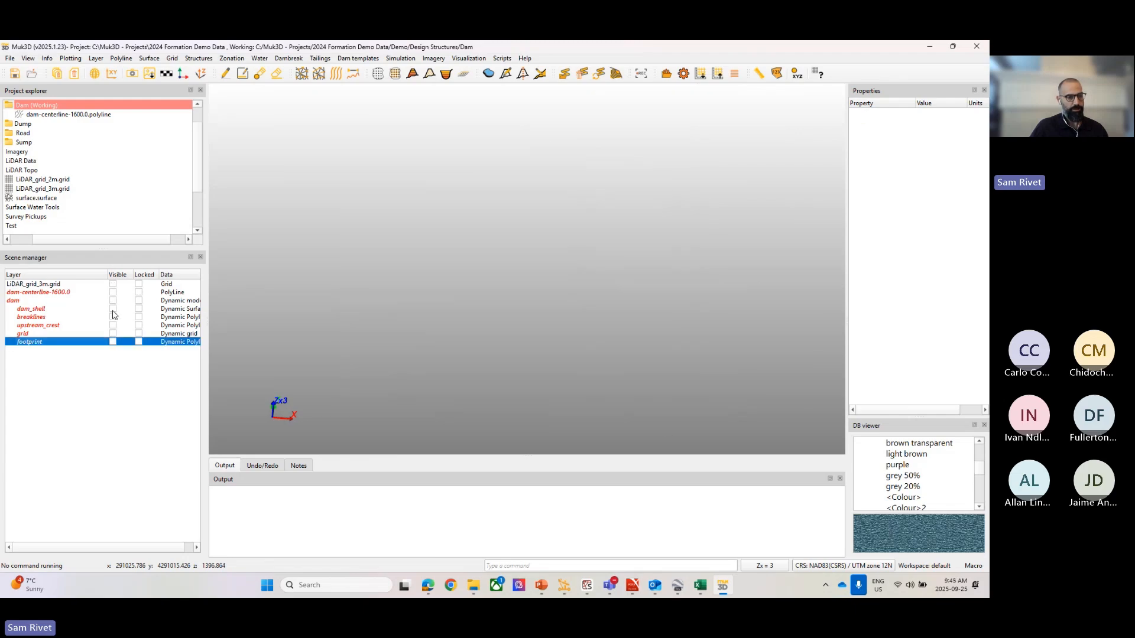
{"action": "left_click", "coordinate": [113, 292]}
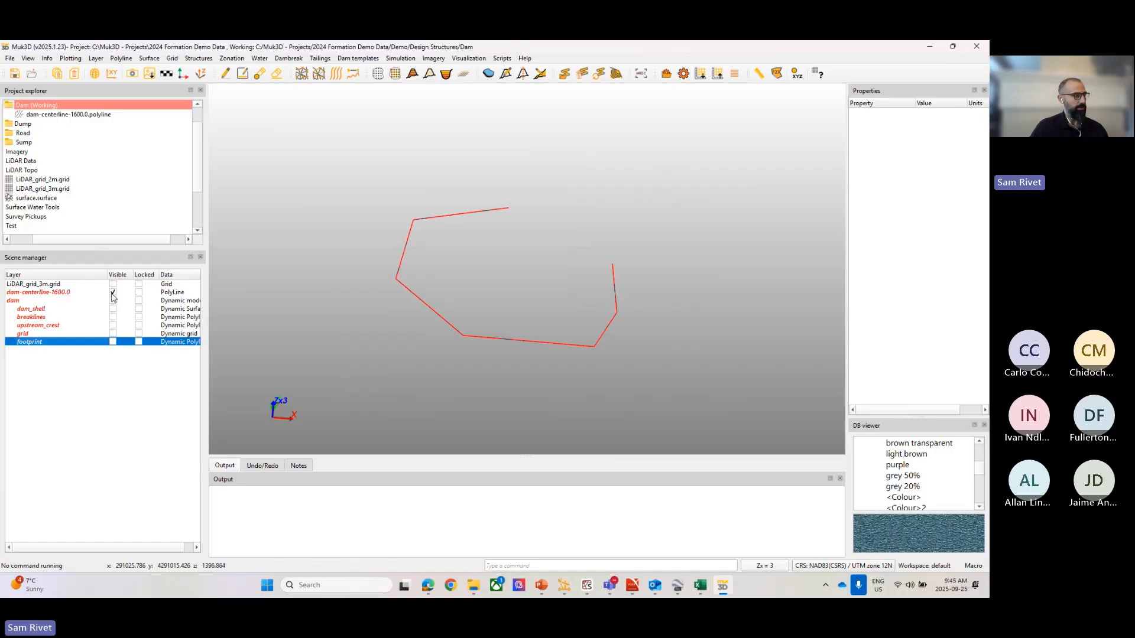
Show the terrain grid and the dam shell without the centerline, and inspect the shell from a tilted 3D angle.
{"action": "left_click", "coordinate": [113, 284]}
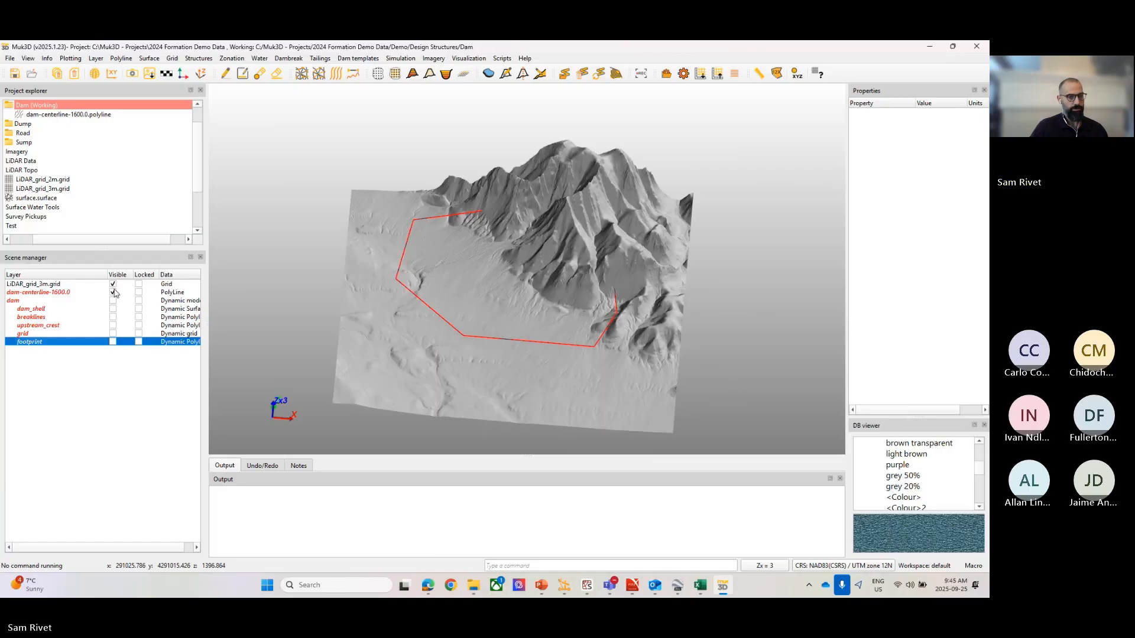
{"action": "left_click", "coordinate": [113, 292]}
{"action": "left_click", "coordinate": [113, 309]}
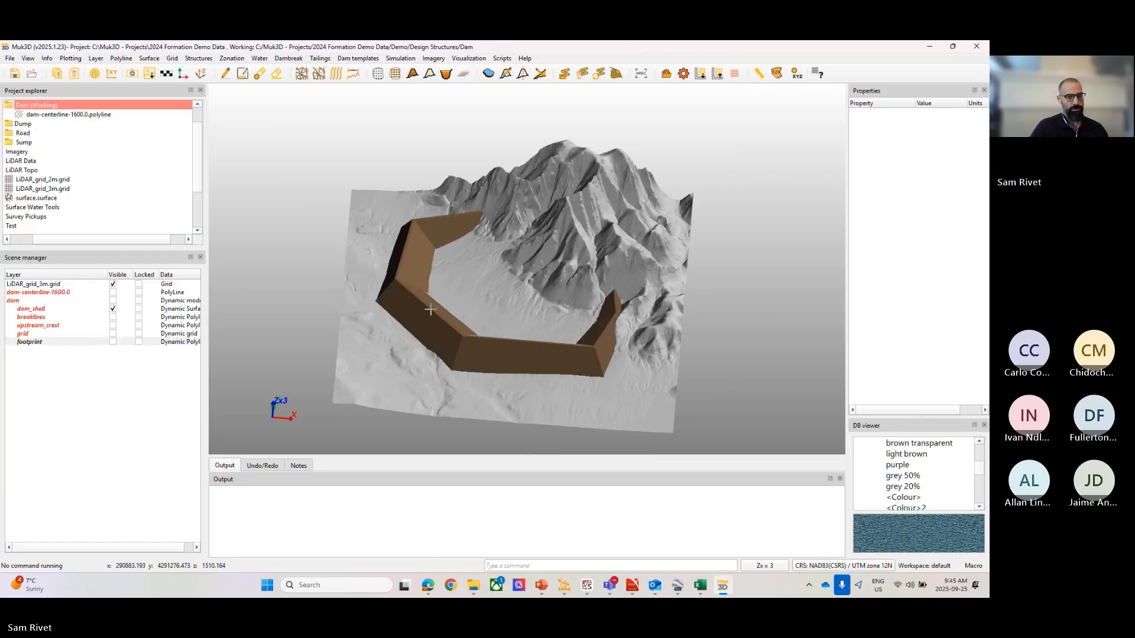
{"action": "left_click_drag", "start_coordinate": [425, 331], "coordinate": [444, 304]}
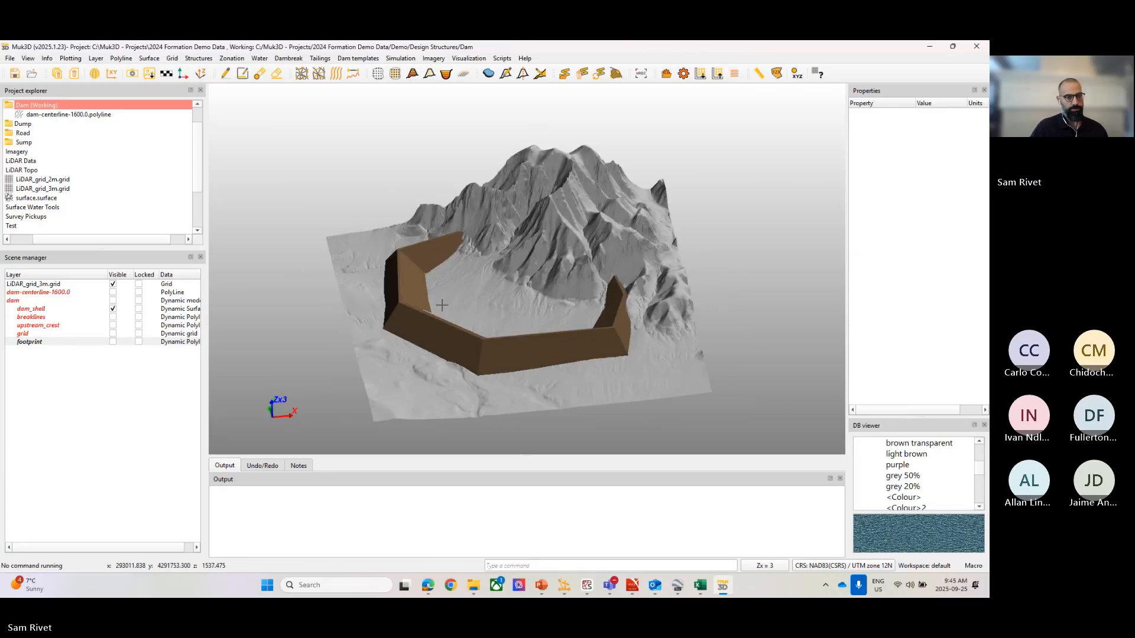
Hide the dam shell and inspect the dam's breaklines and its upstream crest one after the other on the terrain.
{"action": "left_click", "coordinate": [113, 318]}
{"action": "scroll", "coordinate": [322, 340], "scroll_direction": "up", "scroll_amount": 5}
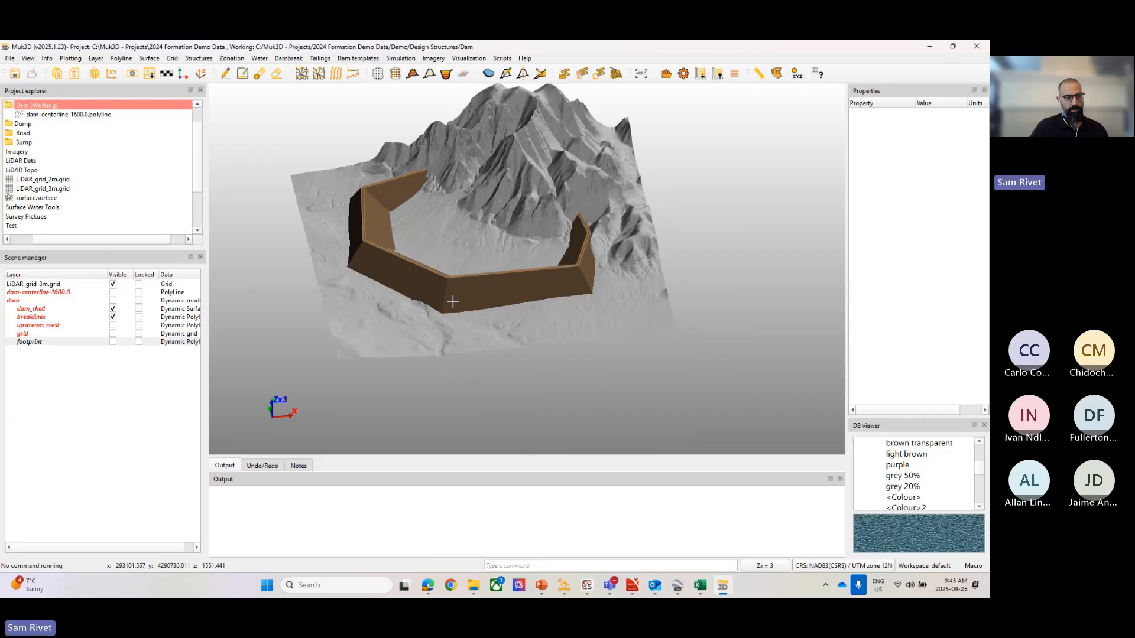
{"action": "left_click", "coordinate": [113, 310]}
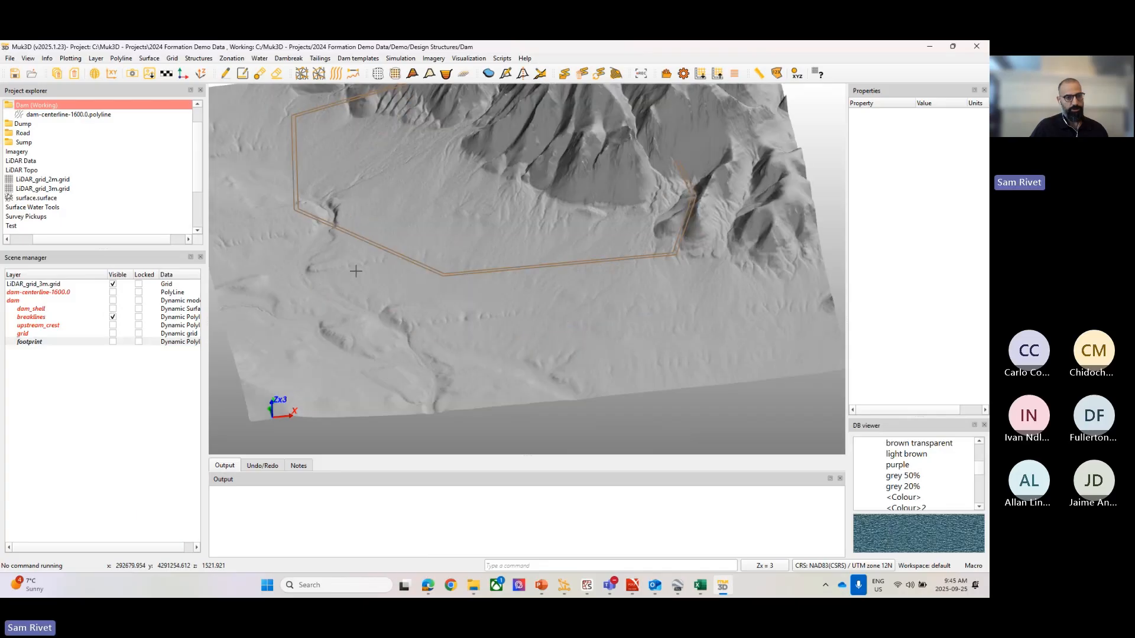
{"action": "left_click_drag", "start_coordinate": [356, 272], "coordinate": [298, 349]}
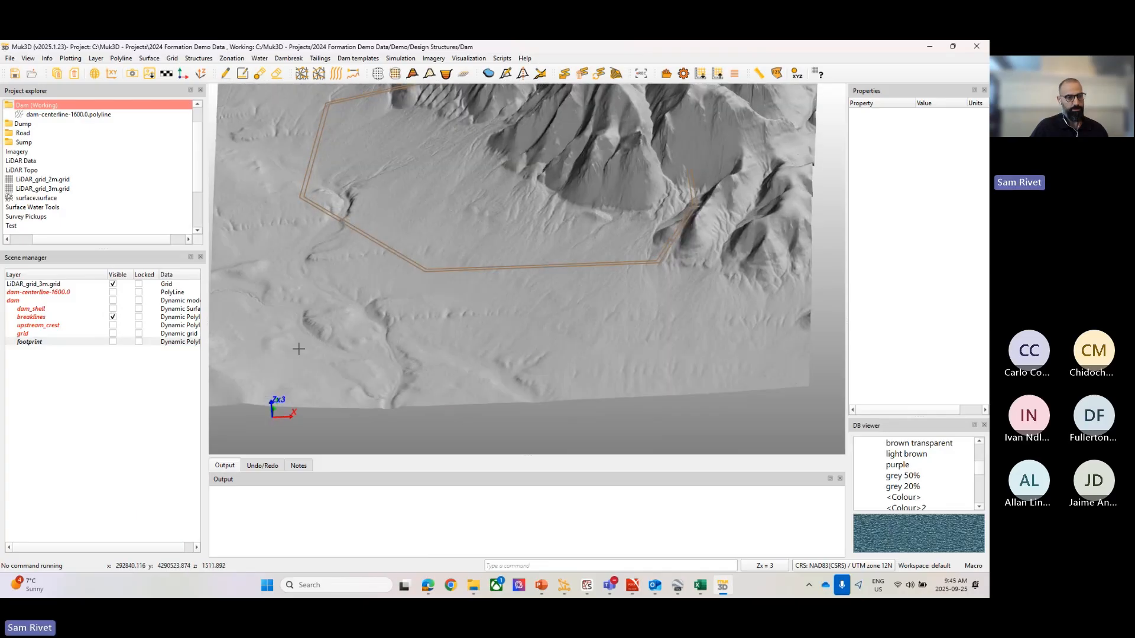
{"action": "left_click", "coordinate": [113, 317]}
{"action": "left_click", "coordinate": [113, 326]}
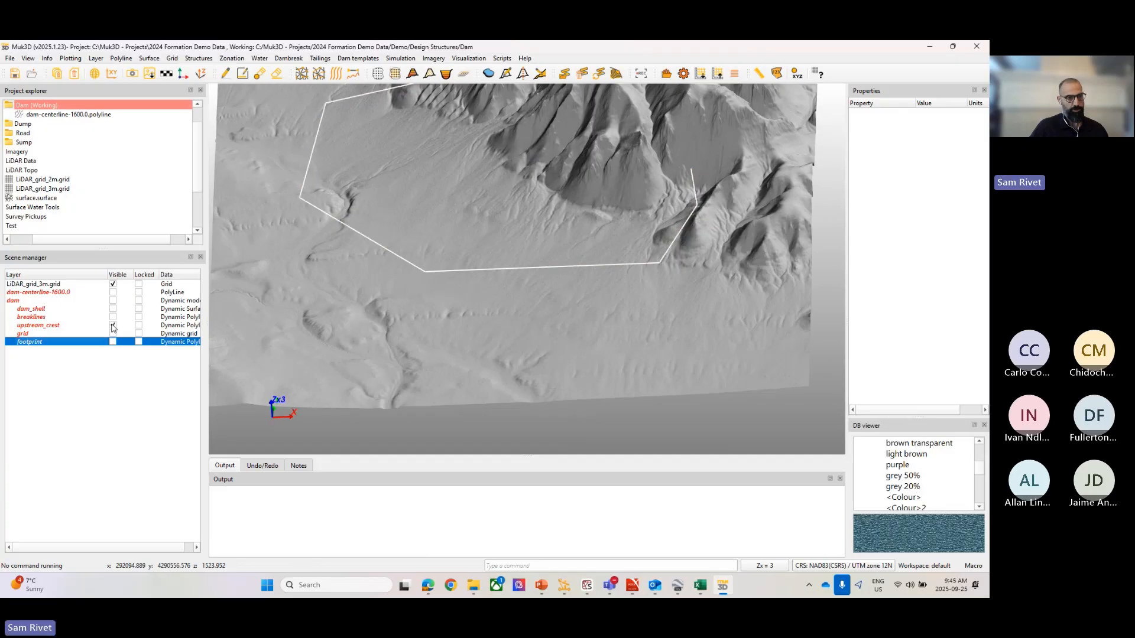
{"action": "left_click", "coordinate": [113, 326]}
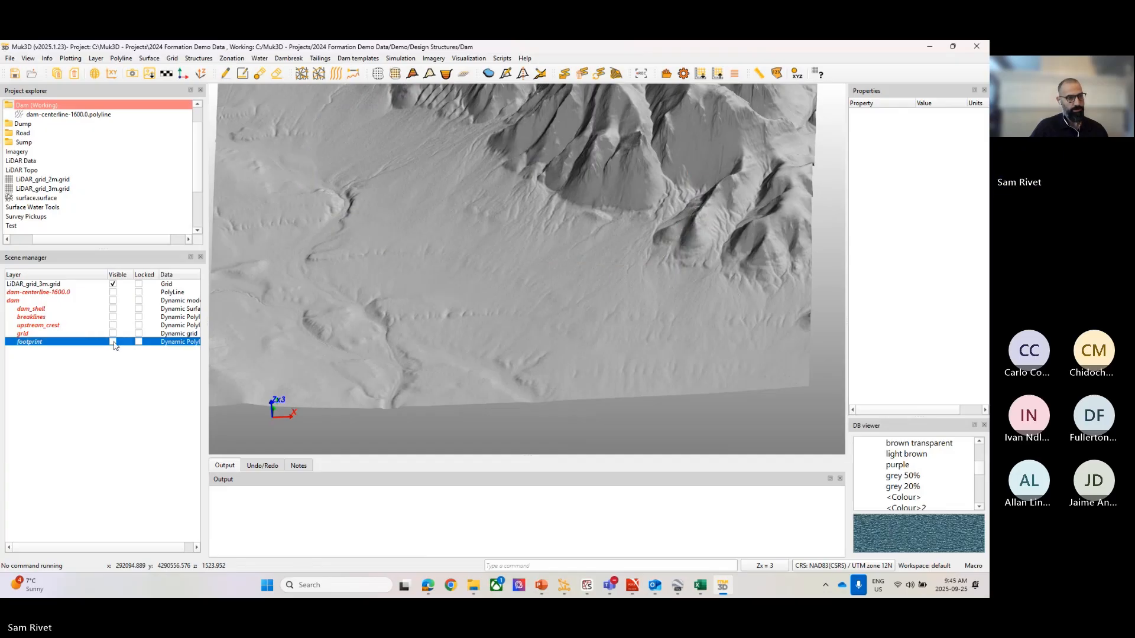
Show the dam footprint together with the dam shell and inspect where the shell meets the terrain.
{"action": "left_click", "coordinate": [113, 341]}
{"action": "left_click", "coordinate": [113, 308]}
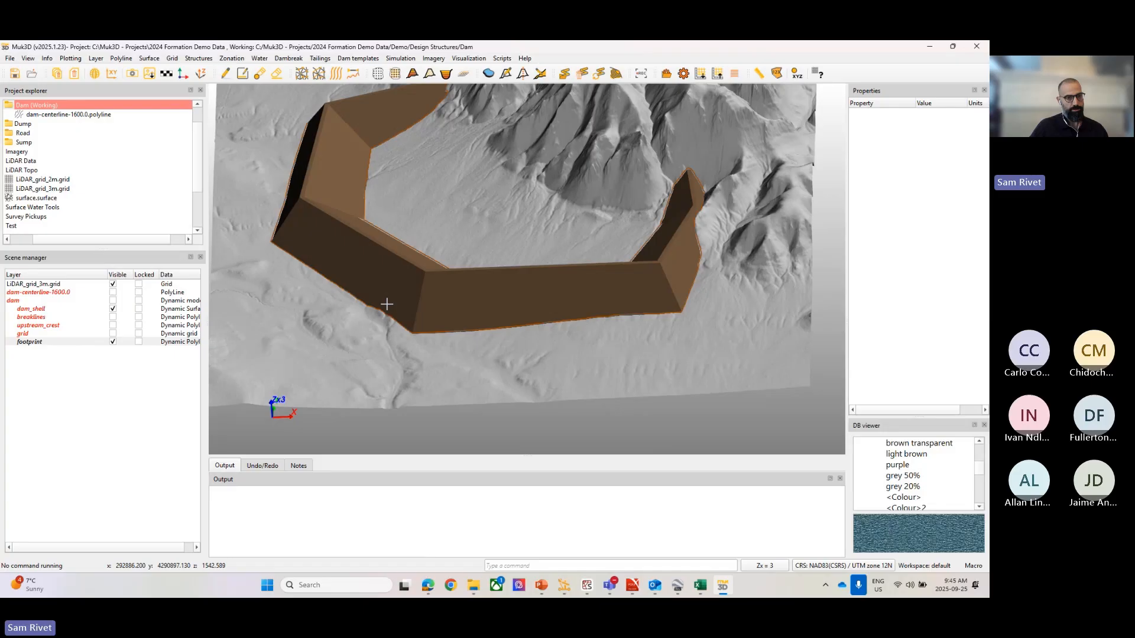
{"action": "left_click_drag", "start_coordinate": [385, 306], "coordinate": [378, 268]}
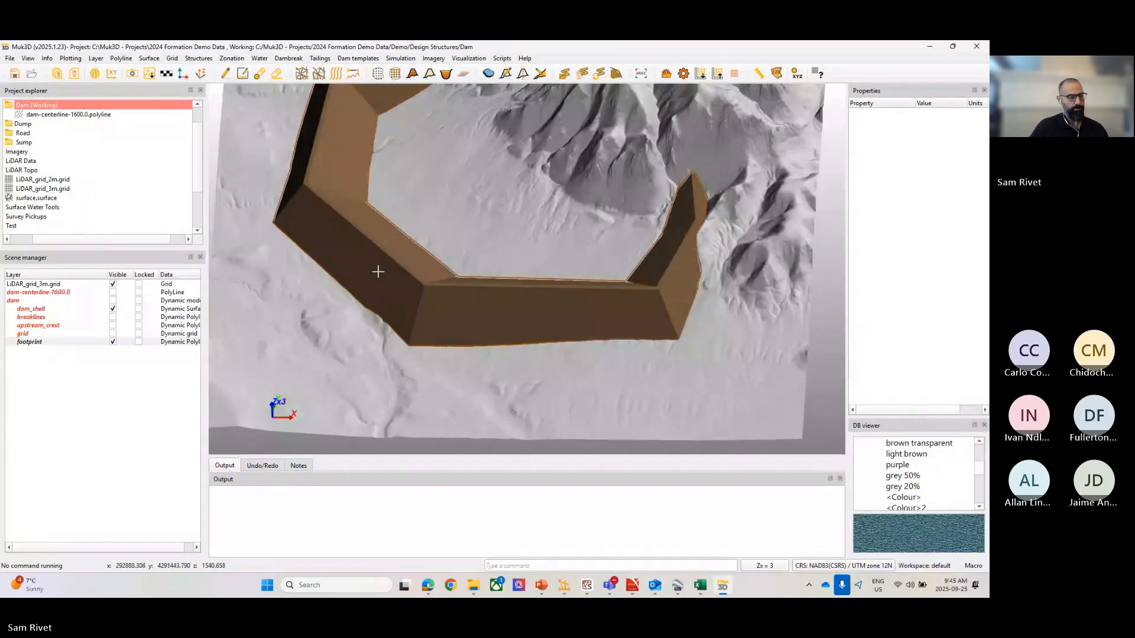
Hide the dam shell, footprint and LiDAR grid, show only the dam's merged grid, and inspect it in 3D.
{"action": "left_click", "coordinate": [113, 309]}
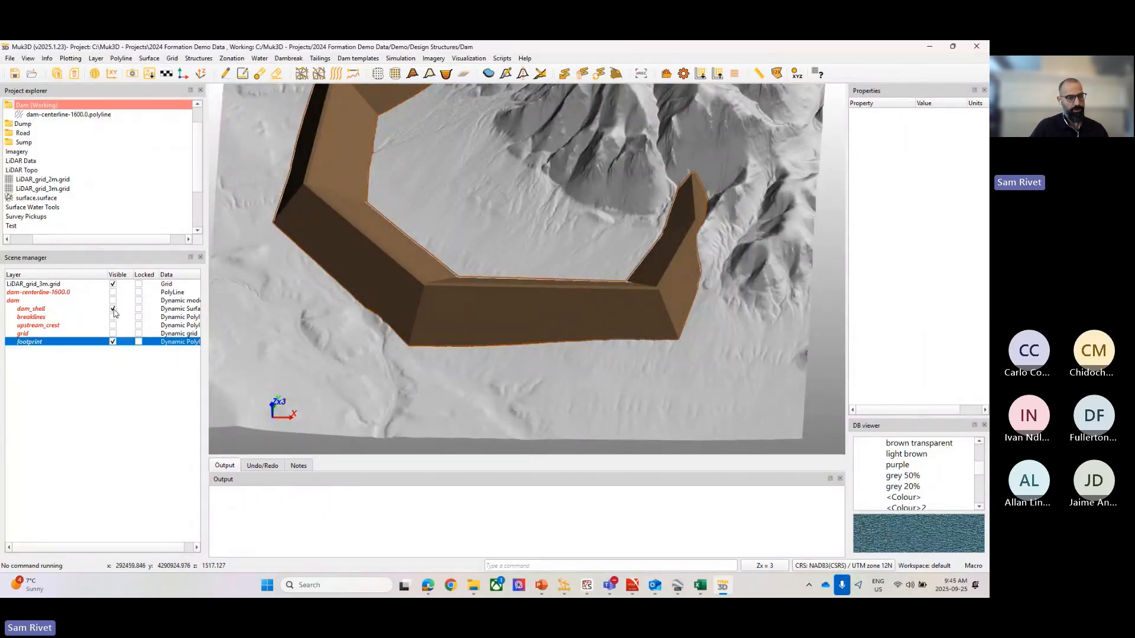
{"action": "left_click", "coordinate": [113, 342]}
{"action": "left_click", "coordinate": [113, 333]}
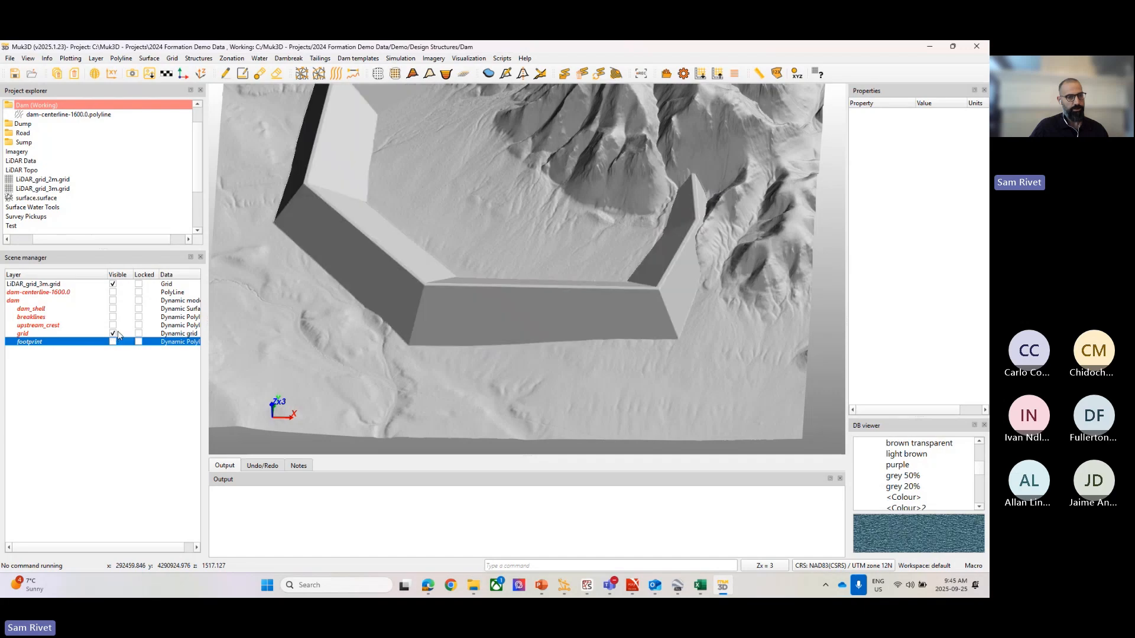
{"action": "left_click", "coordinate": [113, 284]}
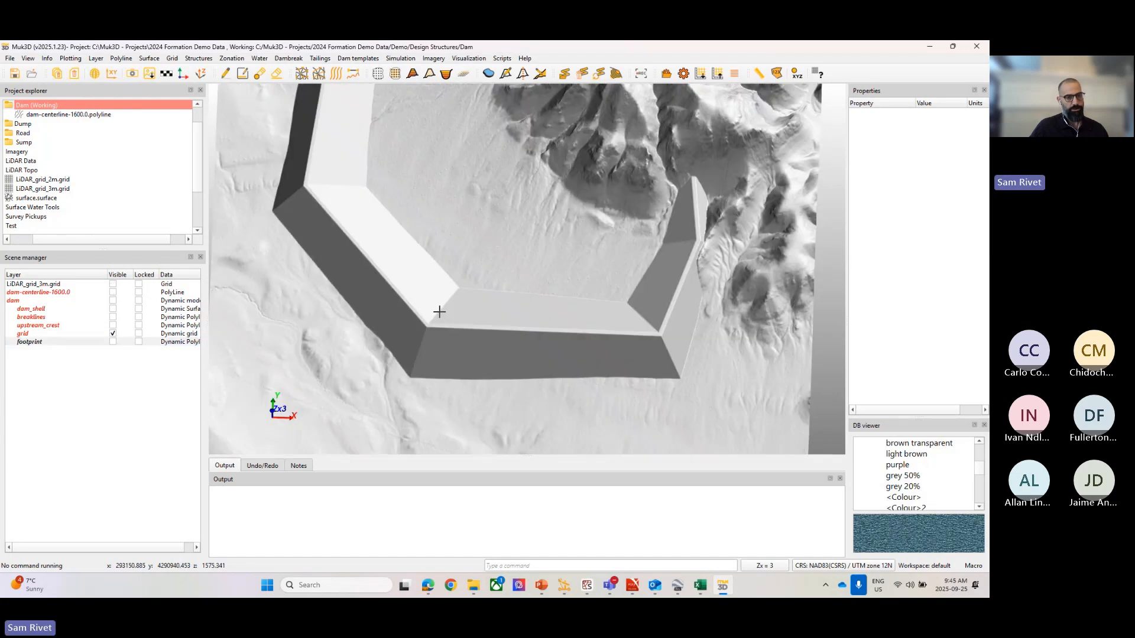
{"action": "middle_click_drag", "start_coordinate": [445, 303], "coordinate": [449, 248]}
{"action": "middle_click_drag", "start_coordinate": [573, 349], "coordinate": [558, 372]}
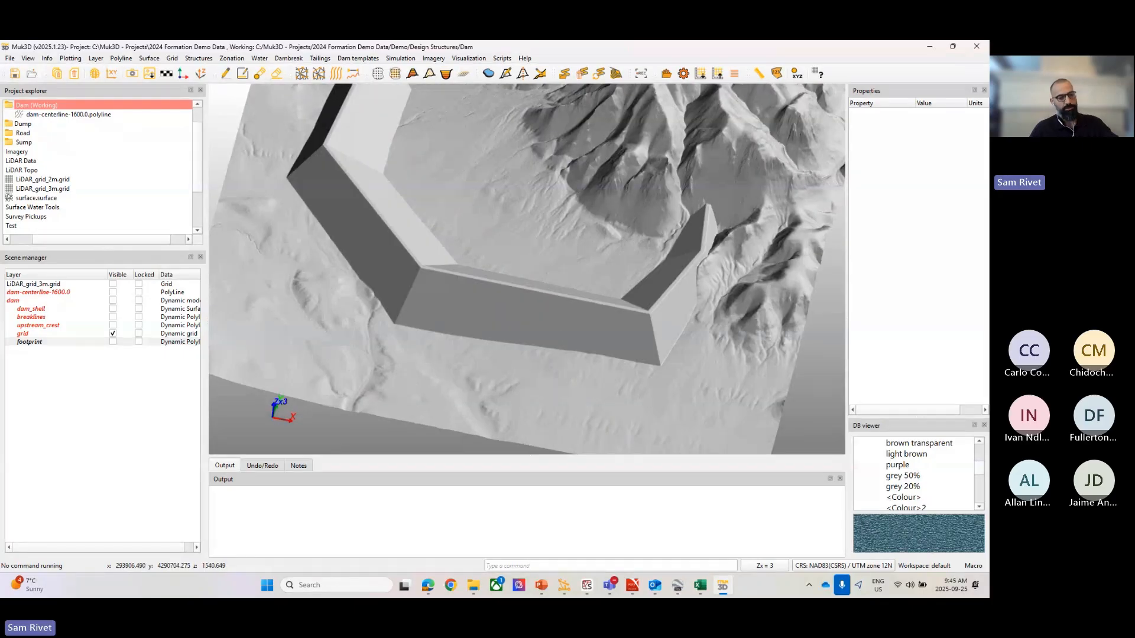
Return to plan view and select the dam model to display its parameters.
{"action": "key", "text": "p"}
{"action": "left_click", "coordinate": [54, 301]}
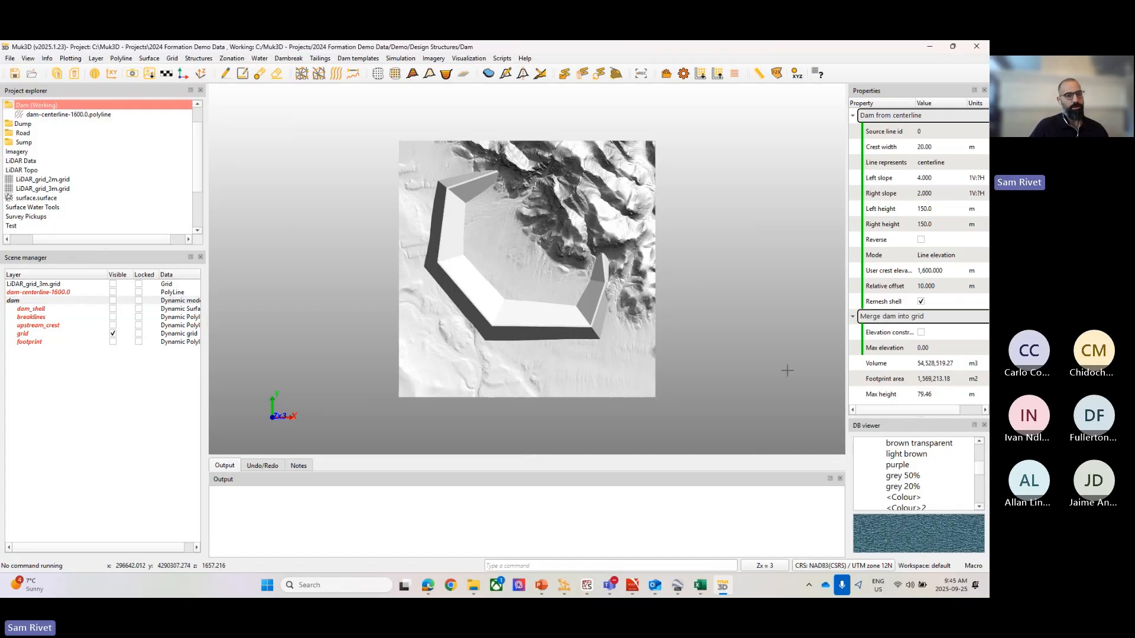
{"action": "scroll", "coordinate": [562, 331], "scroll_direction": "up", "scroll_amount": 5}
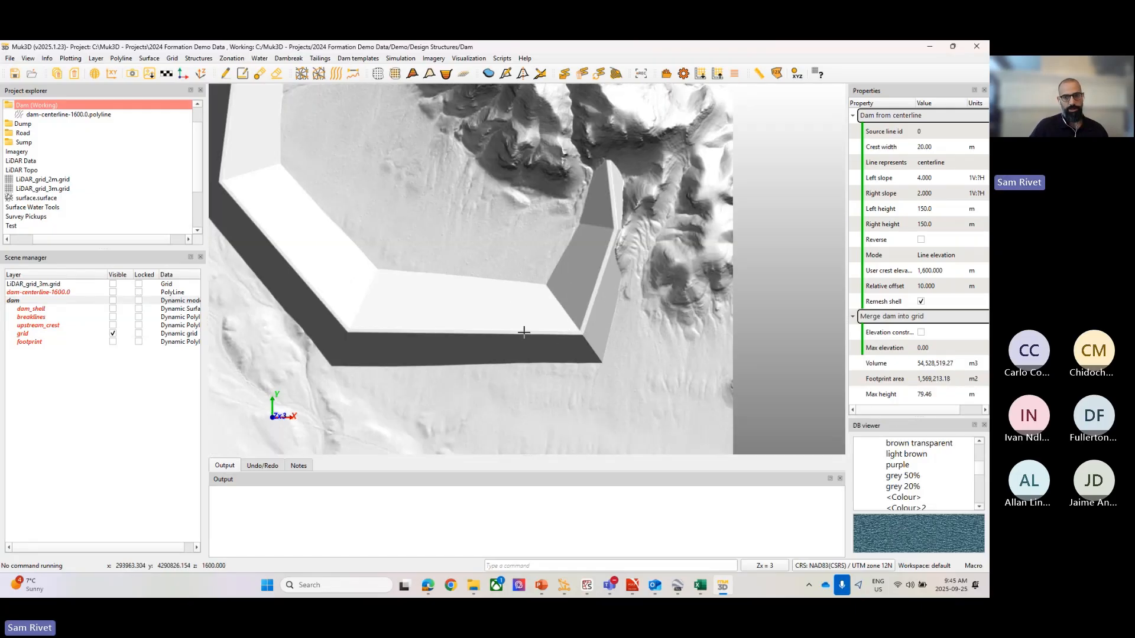
{"action": "scroll", "coordinate": [562, 331], "scroll_direction": "down", "scroll_amount": 4}
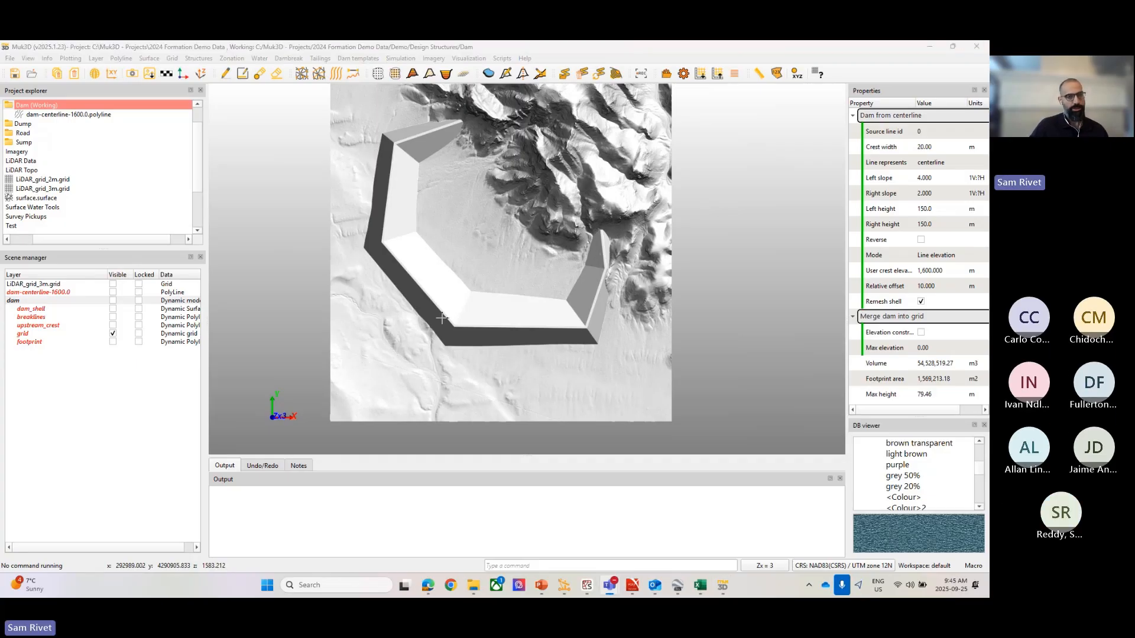
Reverse the dam so its left and right slopes swap sides, and show the centerline over the merged grid.
{"action": "left_click", "coordinate": [921, 240]}
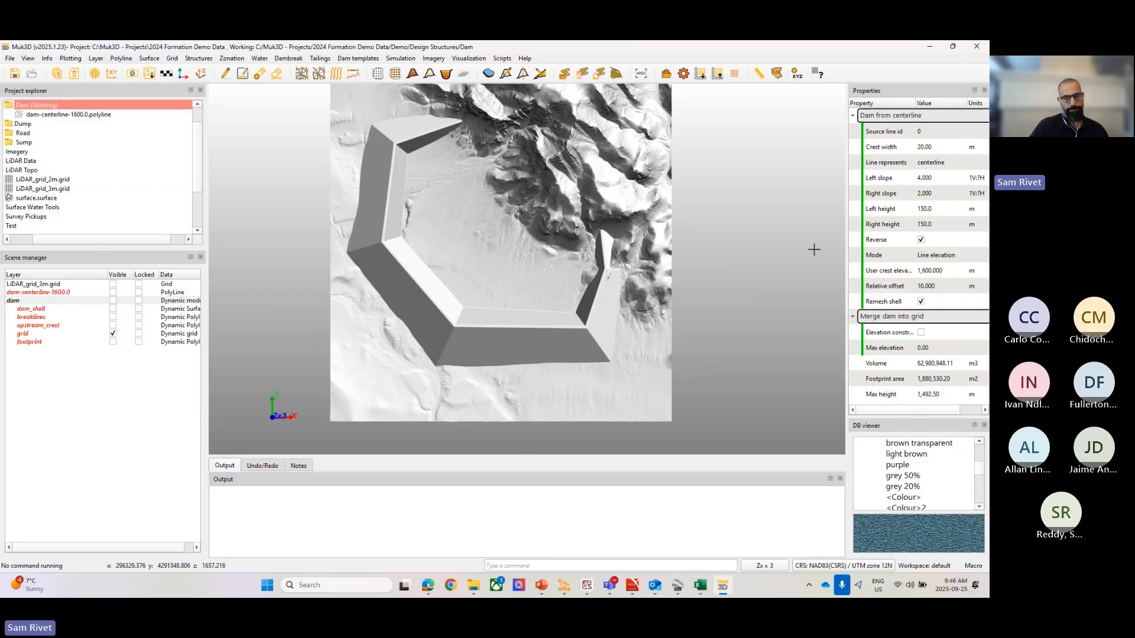
{"action": "scroll", "coordinate": [527, 221], "scroll_direction": "up", "scroll_amount": 2}
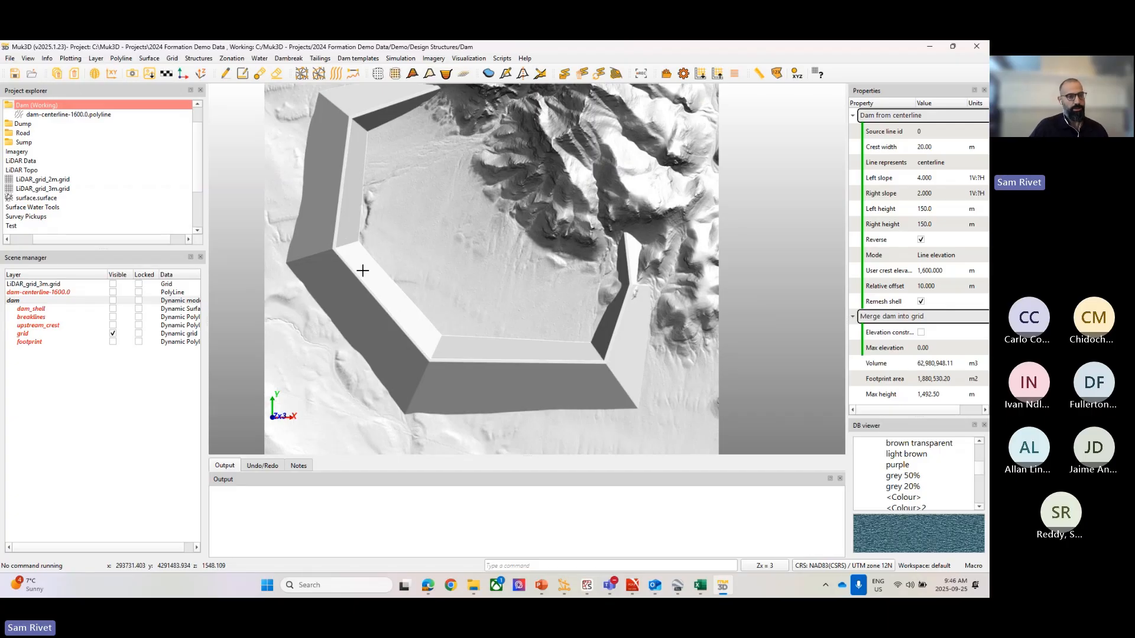
{"action": "left_click", "coordinate": [113, 292]}
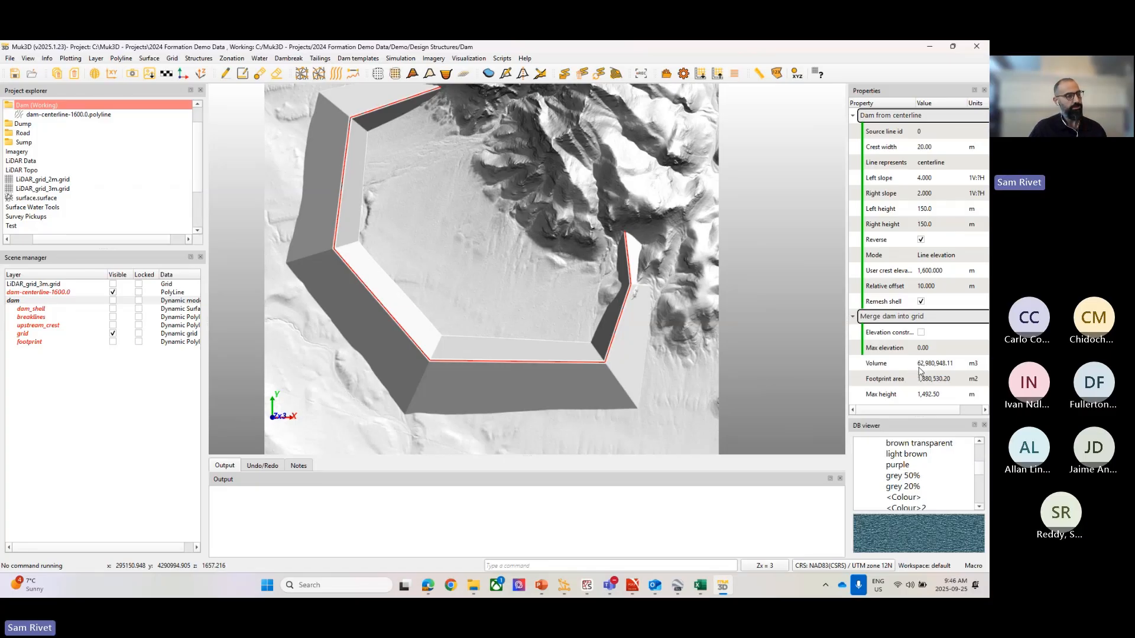
Try a left slope of 6 on the dam and return it to 4.
{"action": "left_click", "coordinate": [940, 177]}
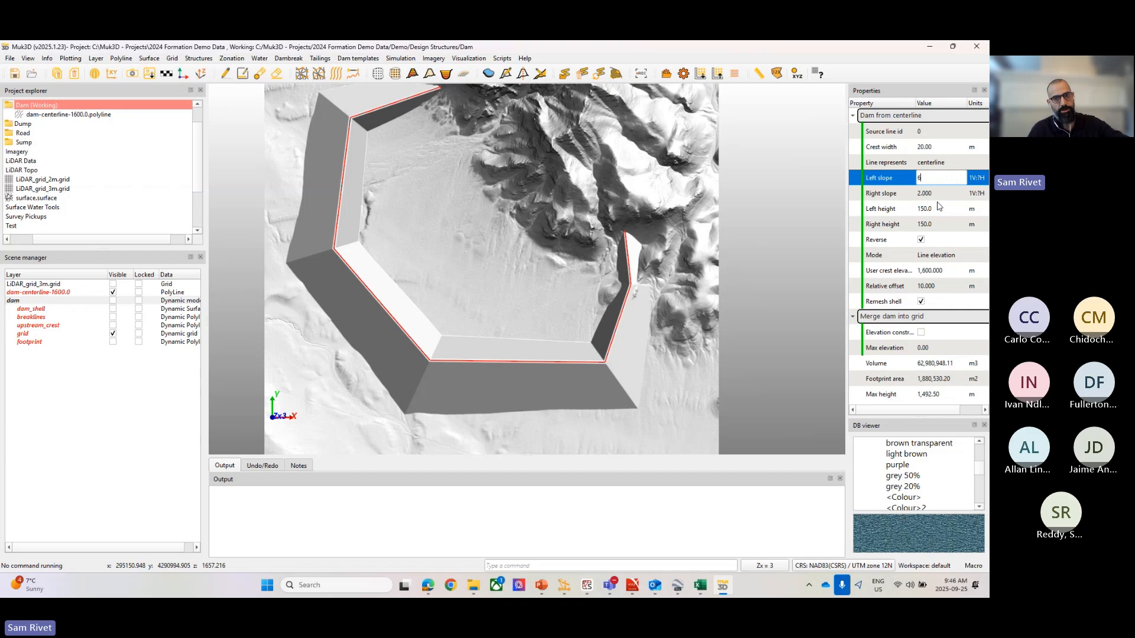
{"action": "left_click", "coordinate": [939, 204]}
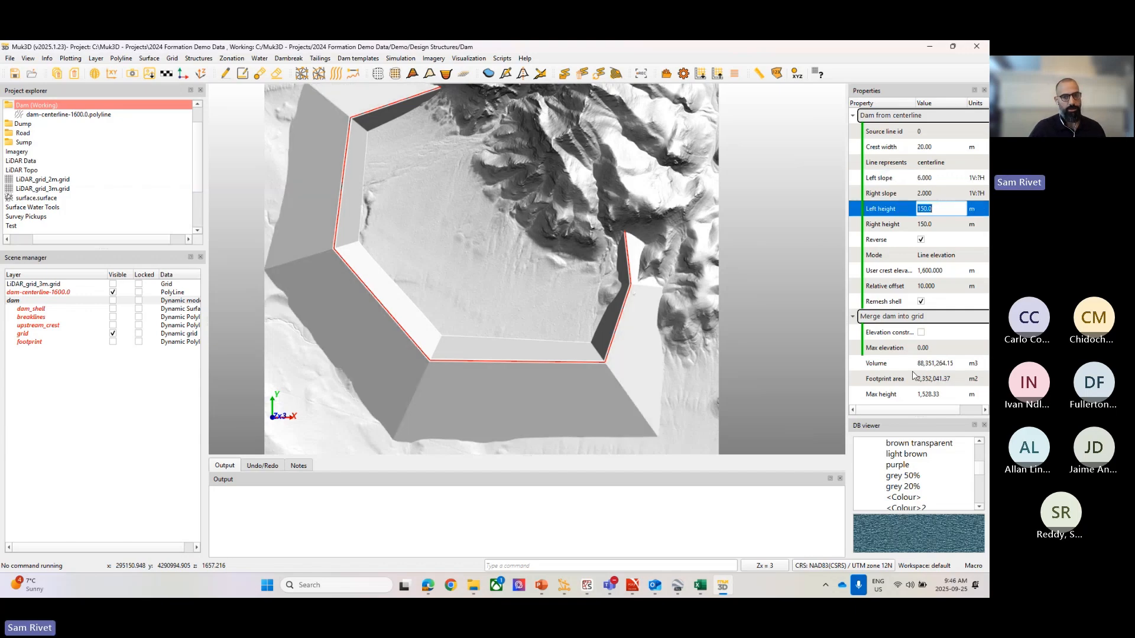
{"action": "left_click", "coordinate": [948, 179]}
{"action": "type", "text": "4"}
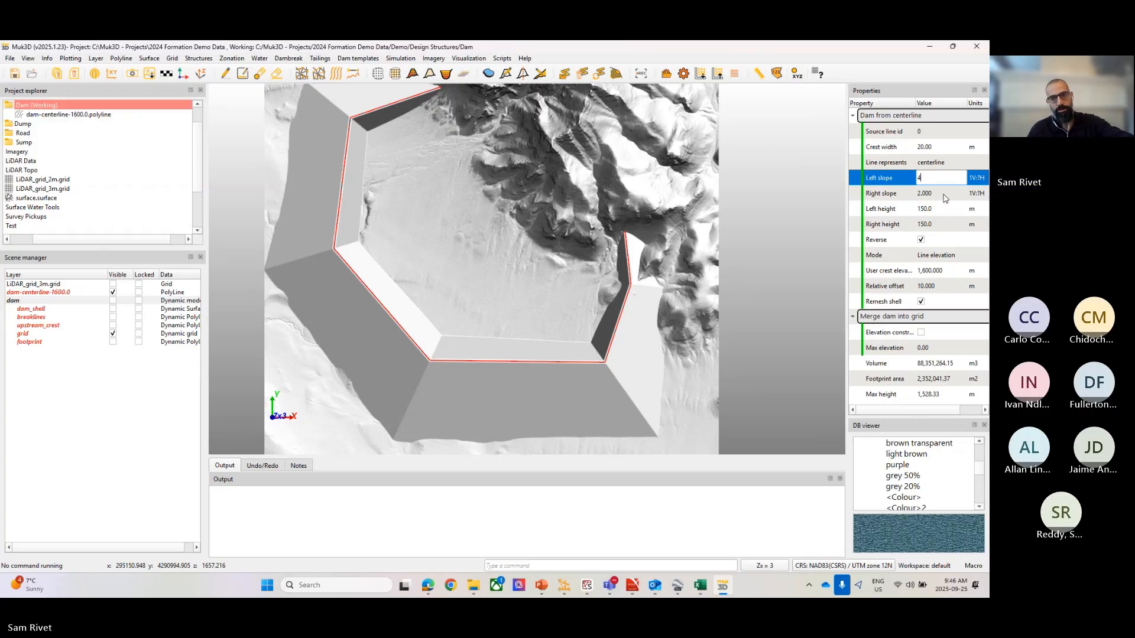
Set the dam's right slope to 3.
{"action": "left_click", "coordinate": [944, 194]}
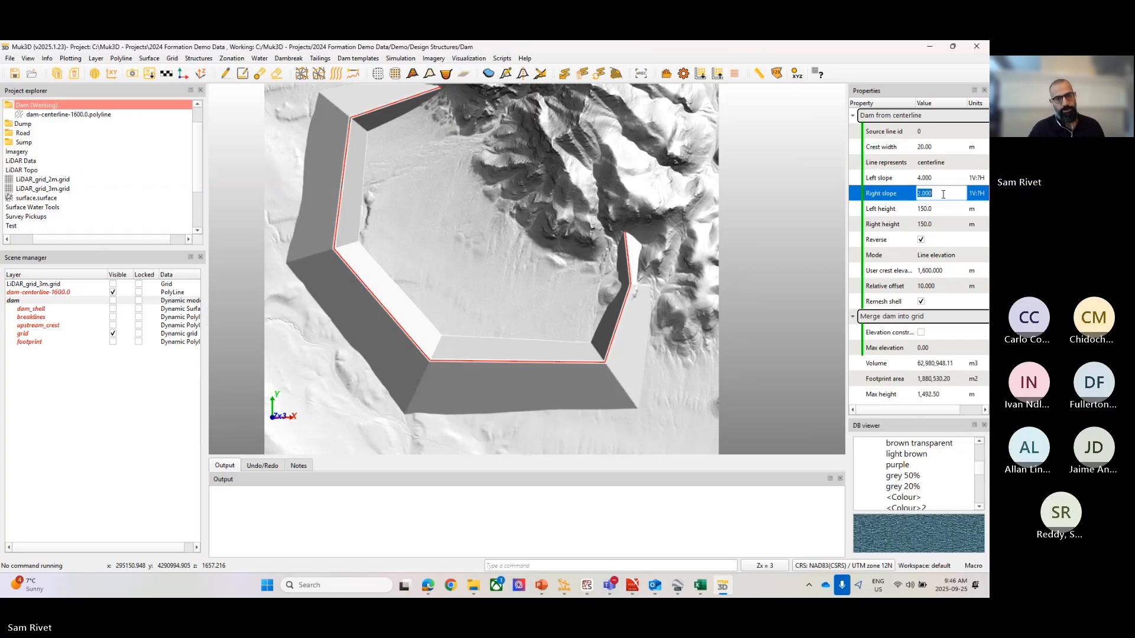
{"action": "type", "text": "3"}
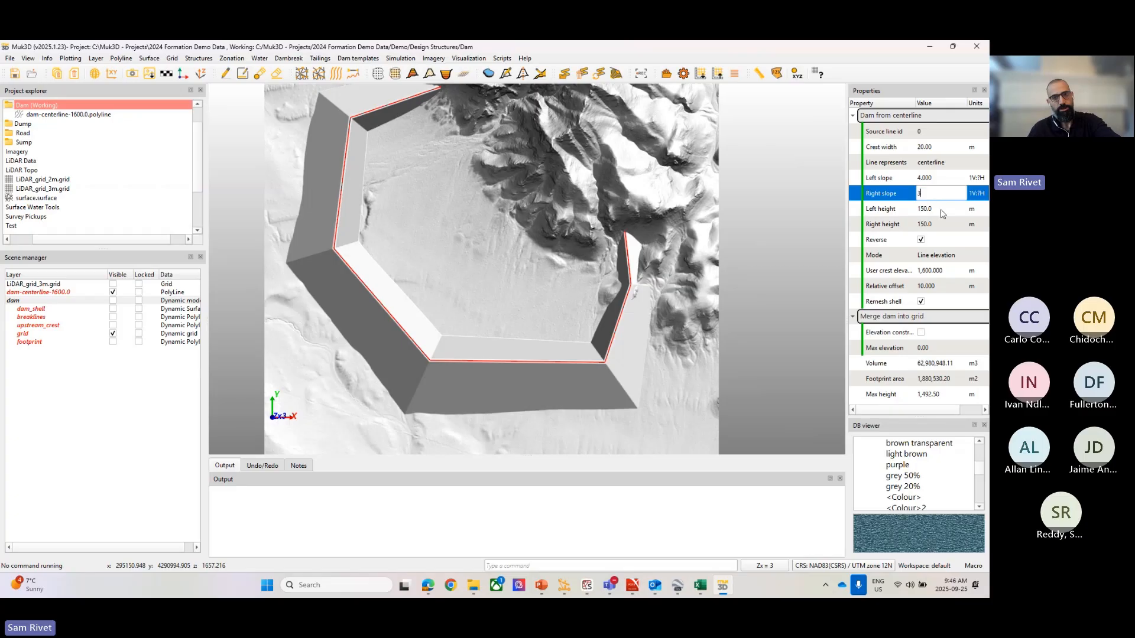
{"action": "left_click", "coordinate": [943, 209]}
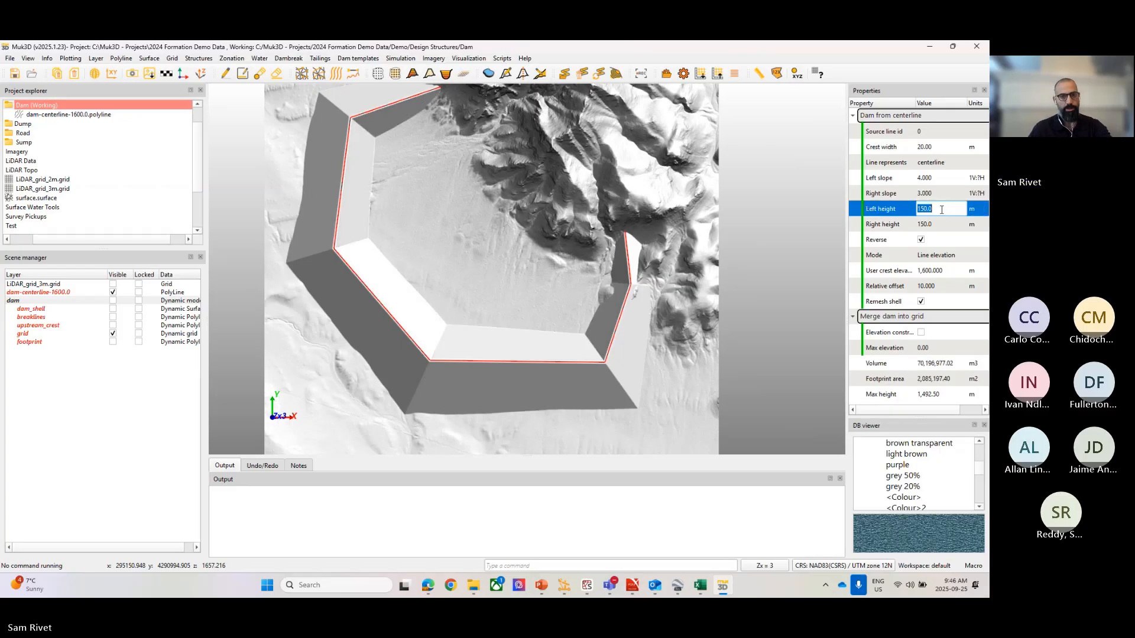
Edit the dam centerline, moving its three western vertices slightly inward toward the mountains.
{"action": "scroll", "coordinate": [562, 240], "scroll_direction": "down", "scroll_amount": 2}
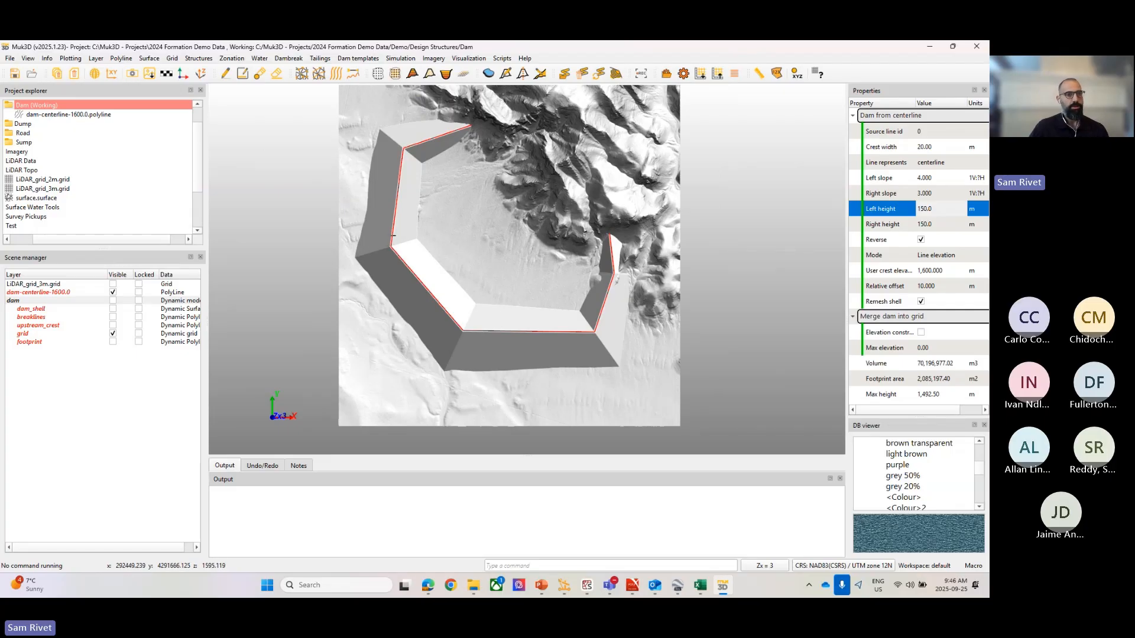
{"action": "right_click", "coordinate": [312, 216]}
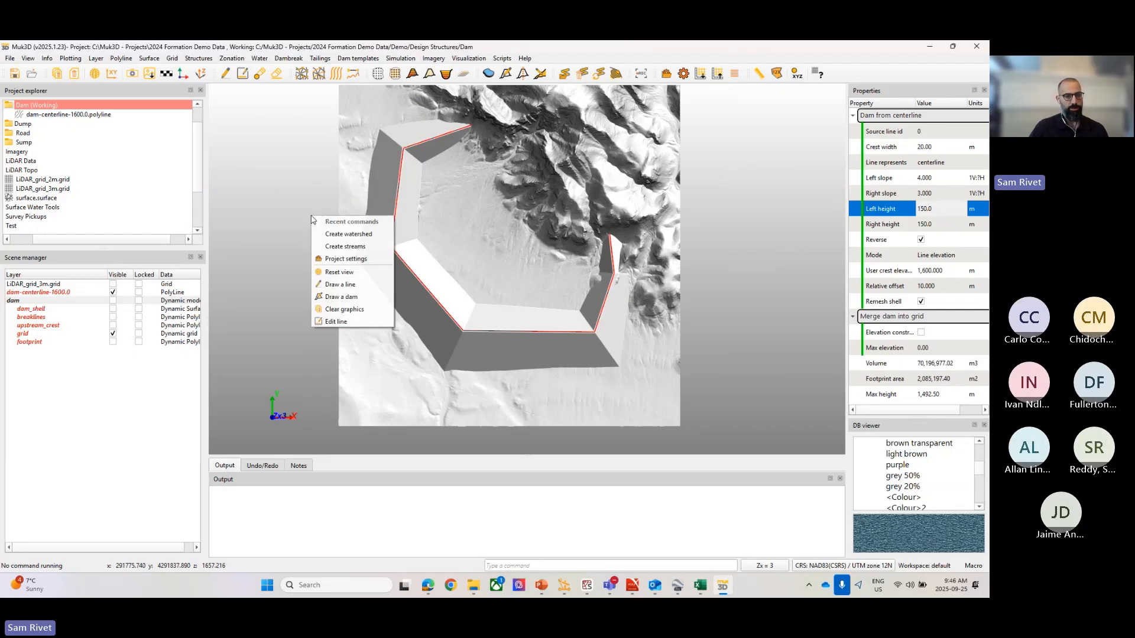
{"action": "left_click", "coordinate": [346, 324]}
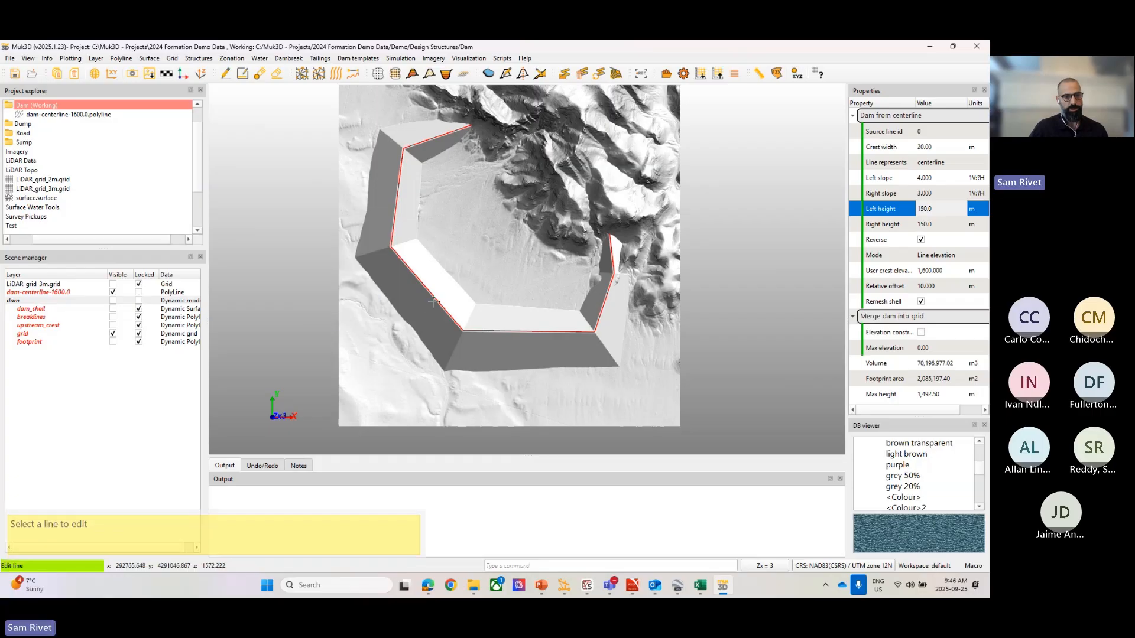
{"action": "left_click", "coordinate": [449, 347]}
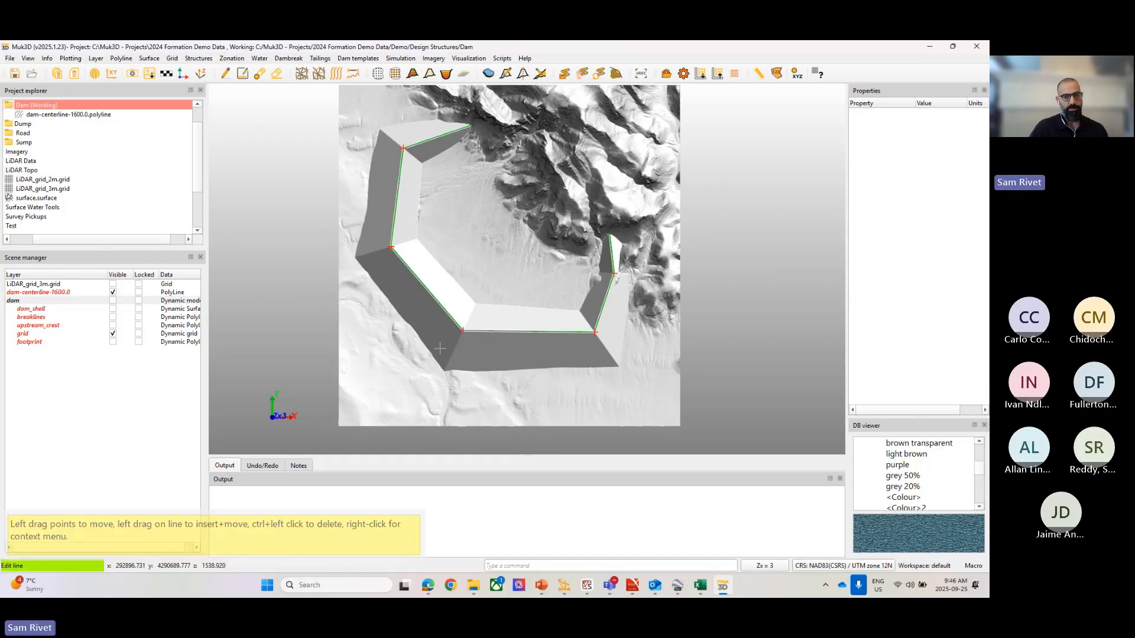
{"action": "left_click_drag", "start_coordinate": [465, 319], "coordinate": [465, 318]}
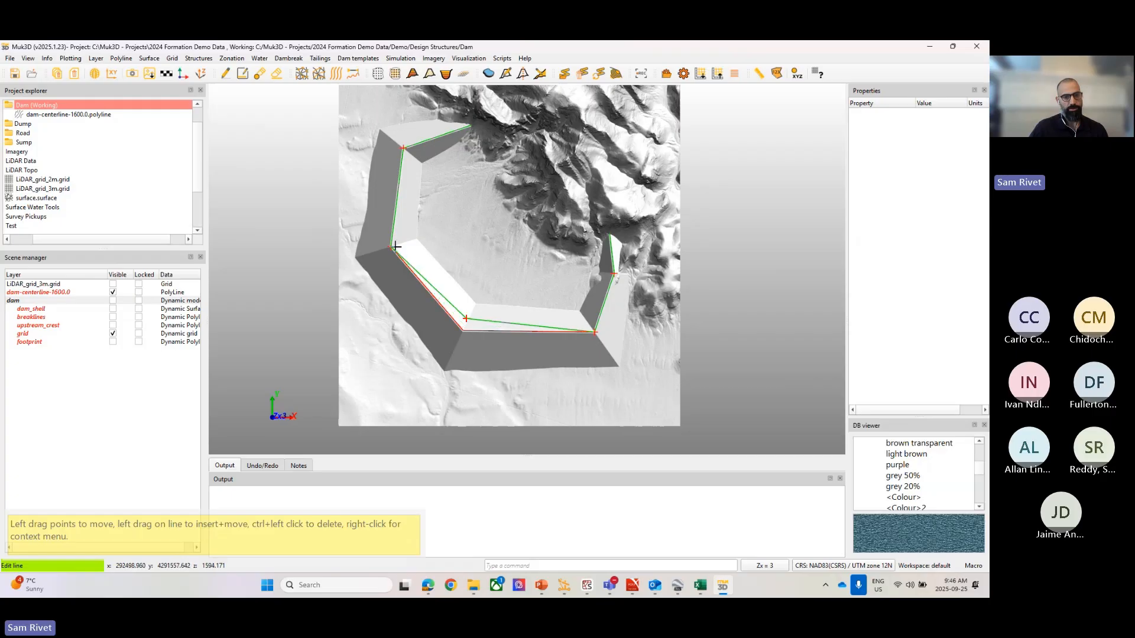
{"action": "left_click_drag", "start_coordinate": [391, 247], "coordinate": [405, 242]}
{"action": "left_click_drag", "start_coordinate": [403, 148], "coordinate": [413, 149]}
{"action": "key", "text": "Return"}
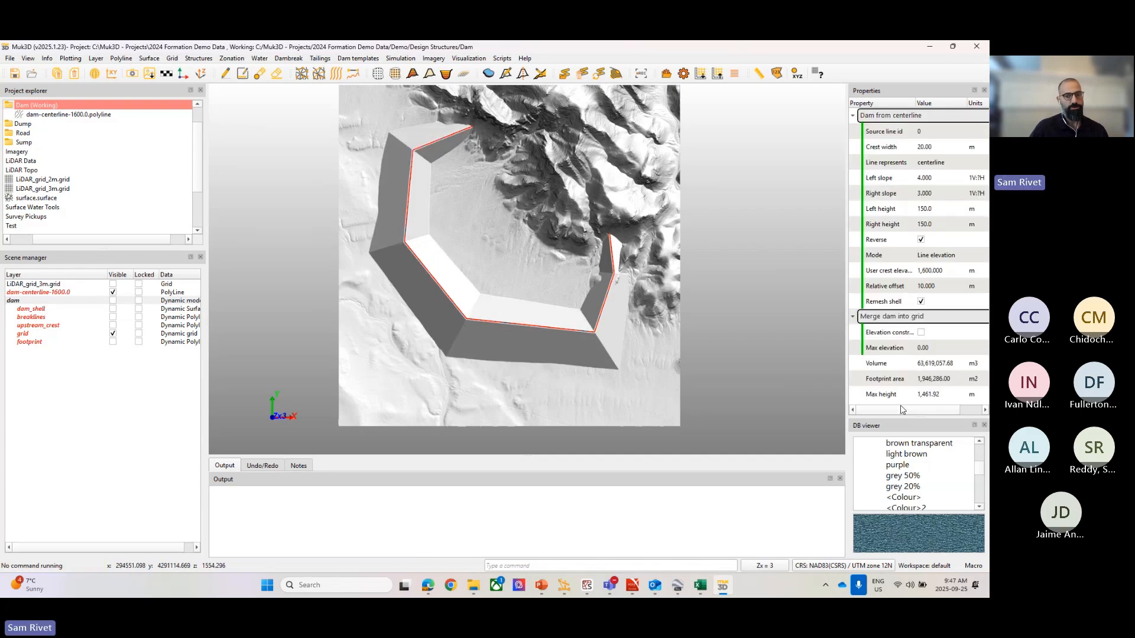
Show the reshaped dam's footprint outline over the merged grid and hide it again.
{"action": "left_click", "coordinate": [112, 343]}
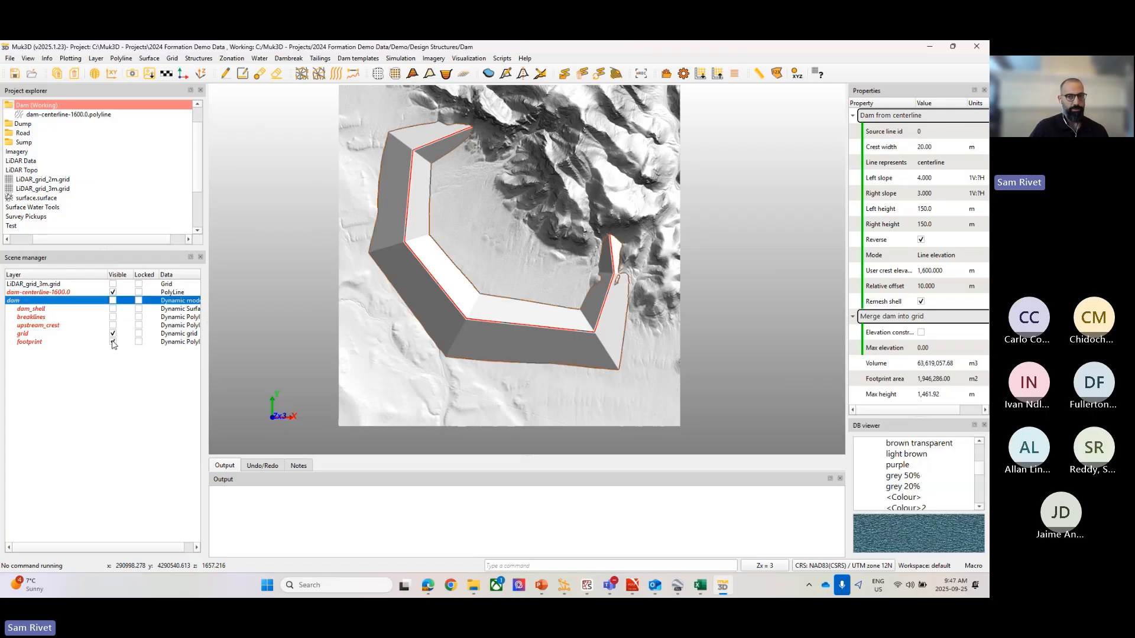
{"action": "left_click", "coordinate": [112, 342]}
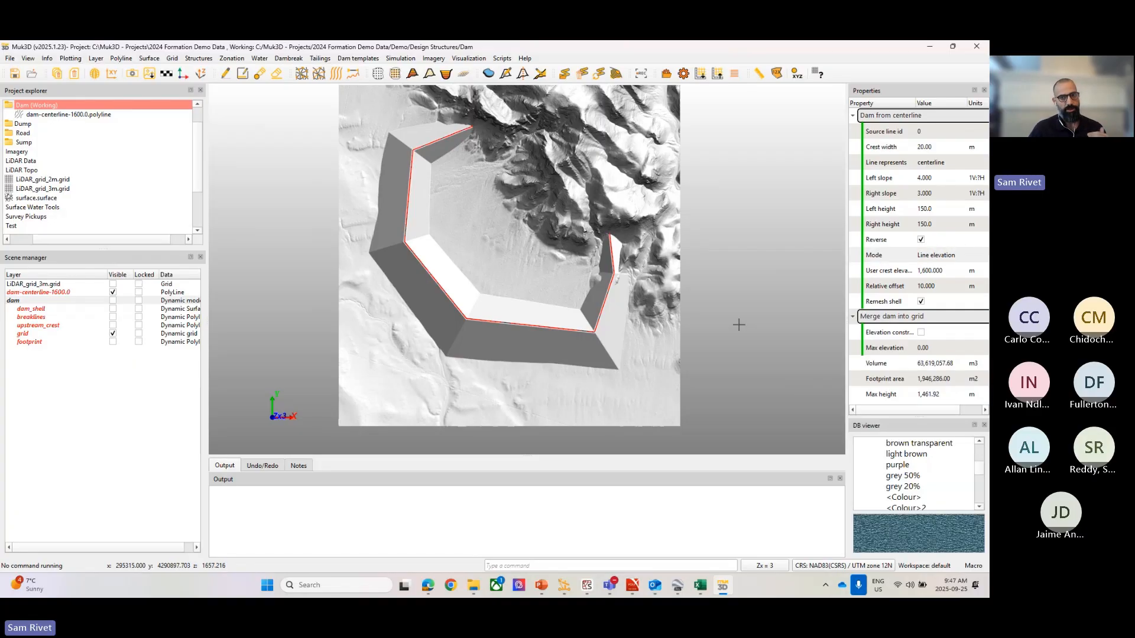
Switch the dam's crest mode to User elevation and set the user crest elevation to 1580 m.
{"action": "left_click", "coordinate": [940, 255]}
{"action": "left_click", "coordinate": [958, 256]}
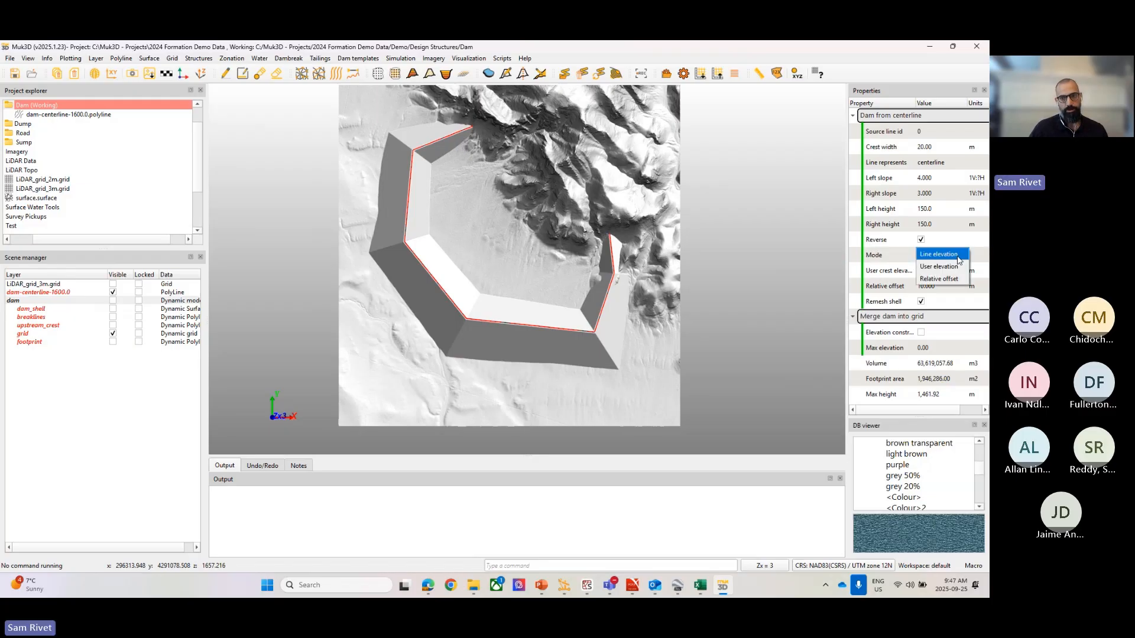
{"action": "left_click", "coordinate": [957, 256]}
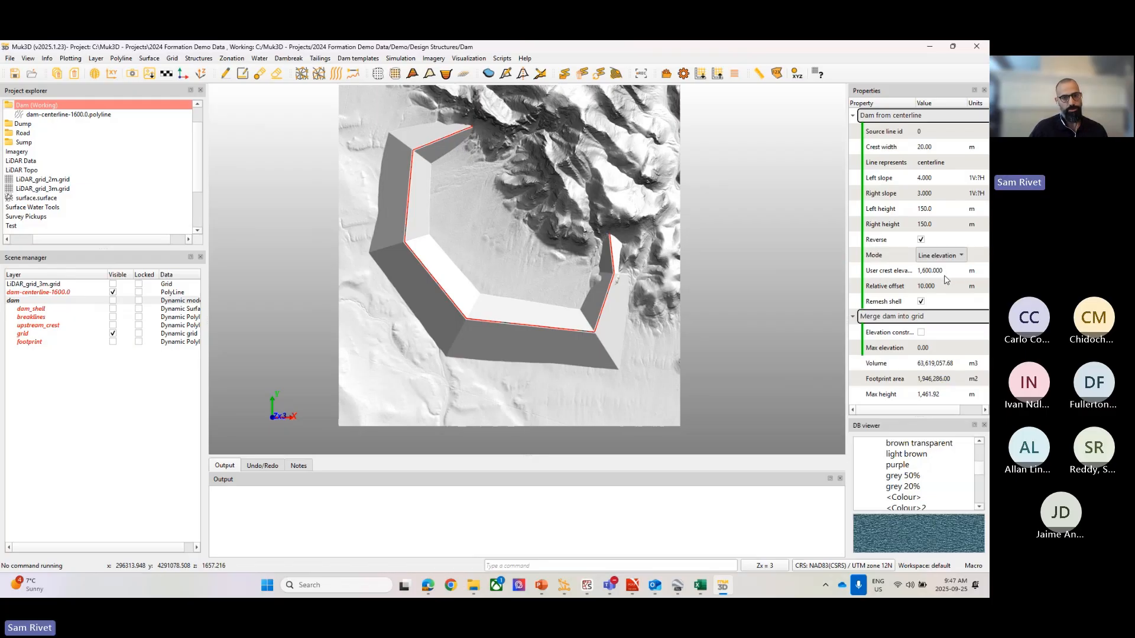
{"action": "left_click", "coordinate": [936, 275]}
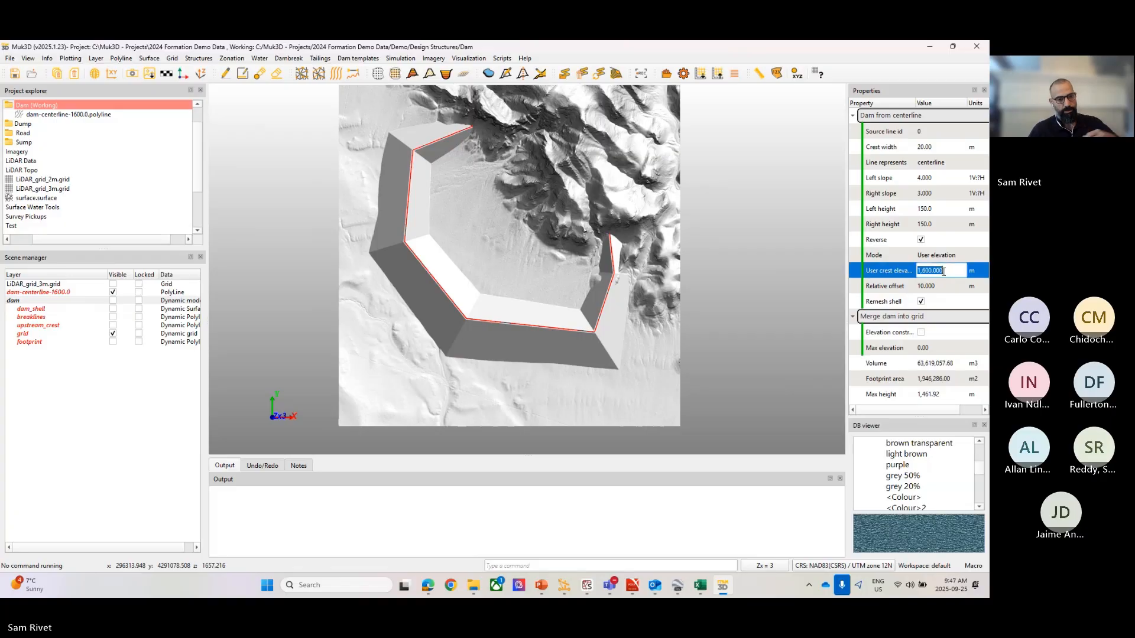
{"action": "type", "text": "1580"}
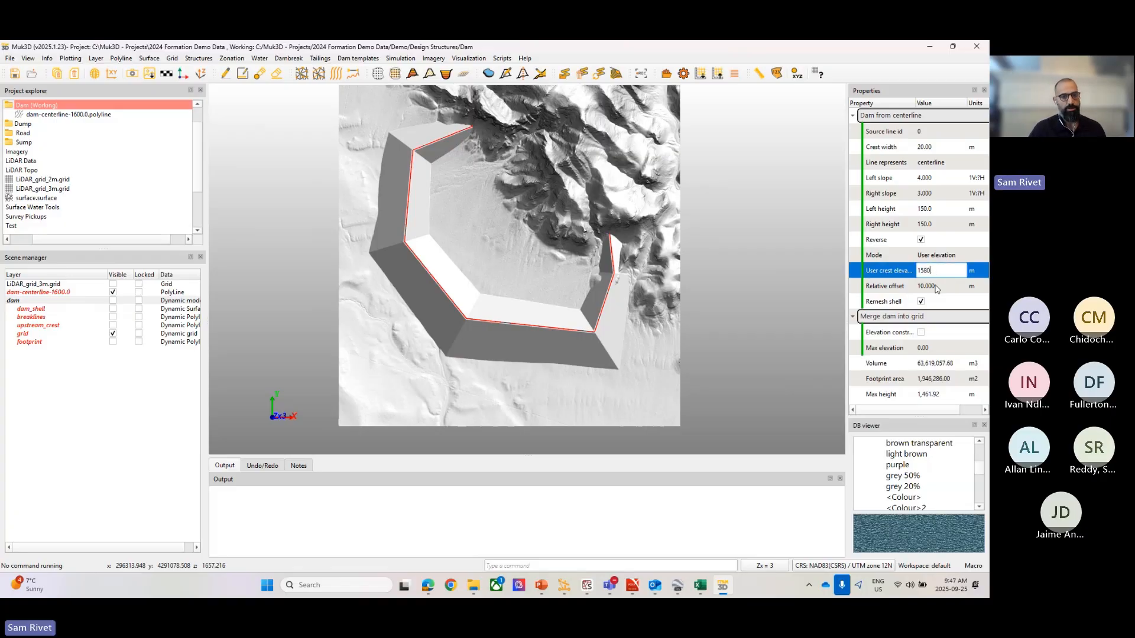
{"action": "left_click", "coordinate": [939, 287]}
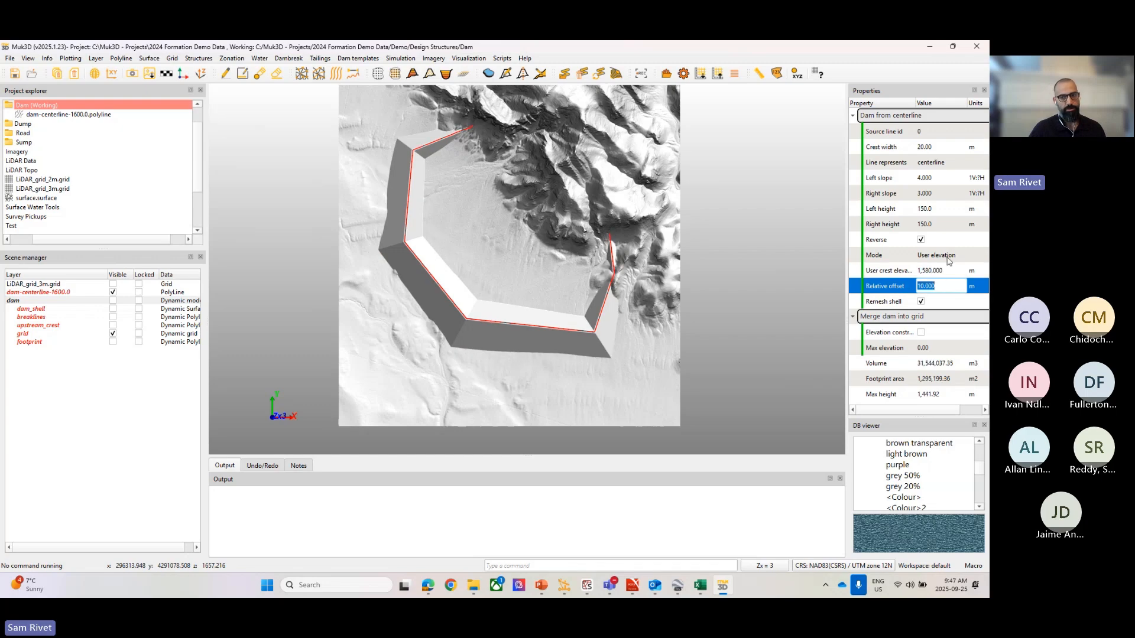
Switch the dam's crest mode to Relative offset and set the relative offset to 25 m.
{"action": "left_click", "coordinate": [946, 258]}
{"action": "left_click", "coordinate": [952, 259]}
{"action": "left_click", "coordinate": [953, 267]}
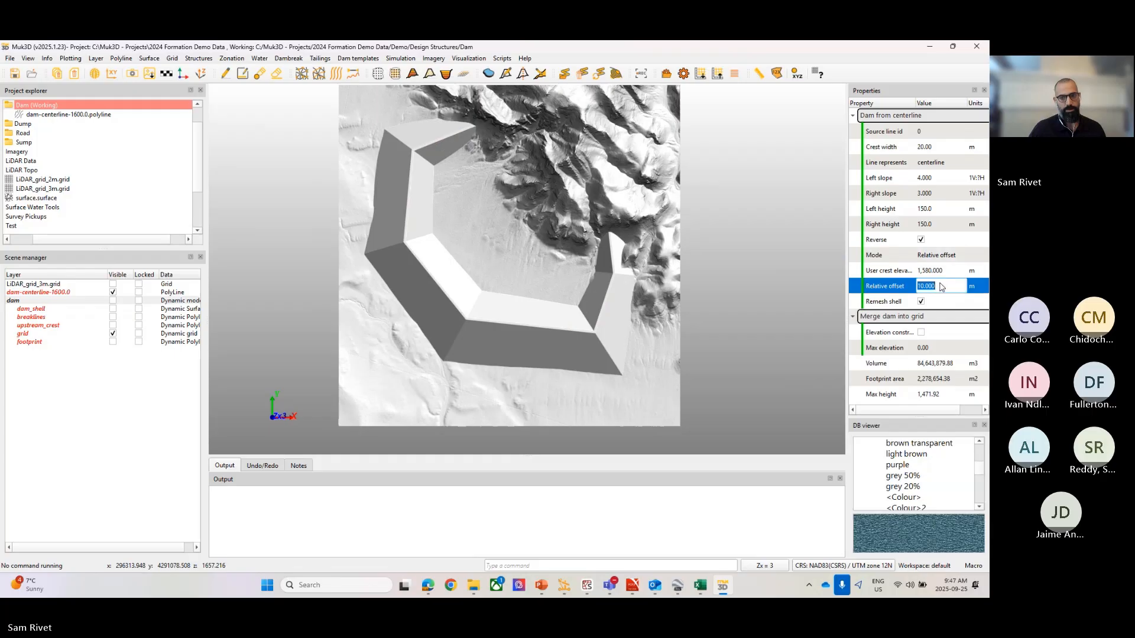
{"action": "left_click", "coordinate": [942, 285]}
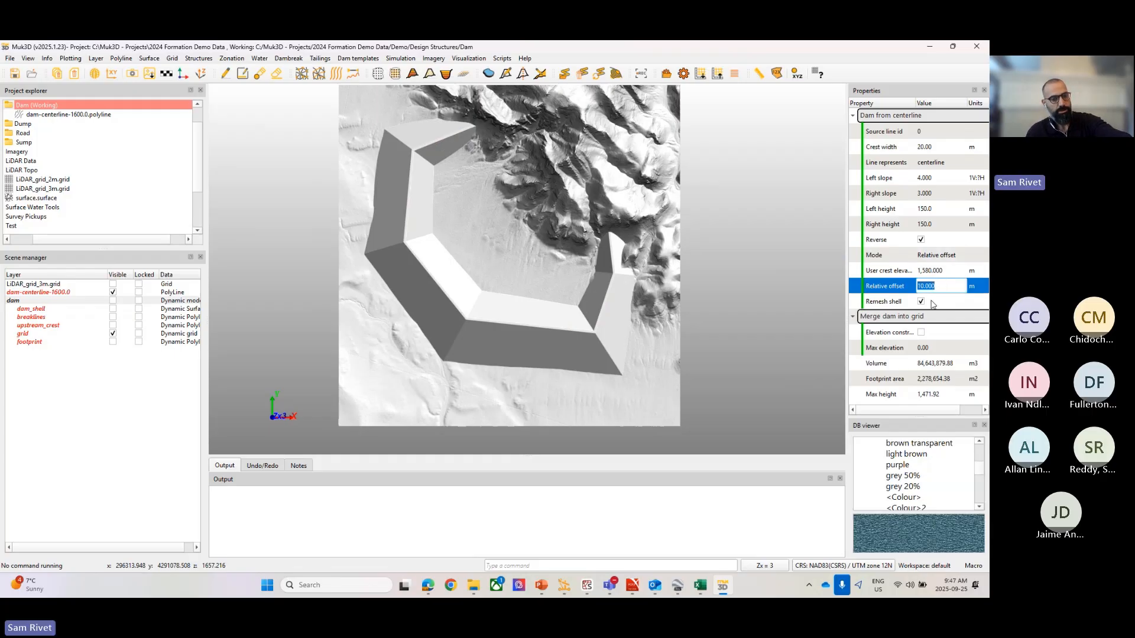
{"action": "type", "text": "25"}
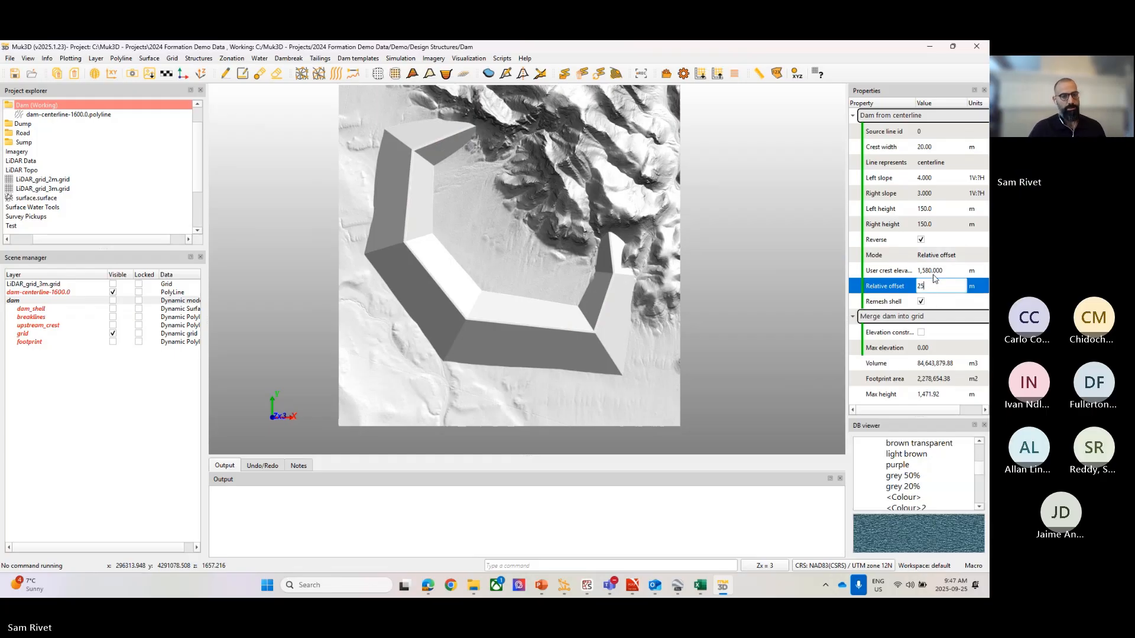
{"action": "left_click", "coordinate": [934, 273]}
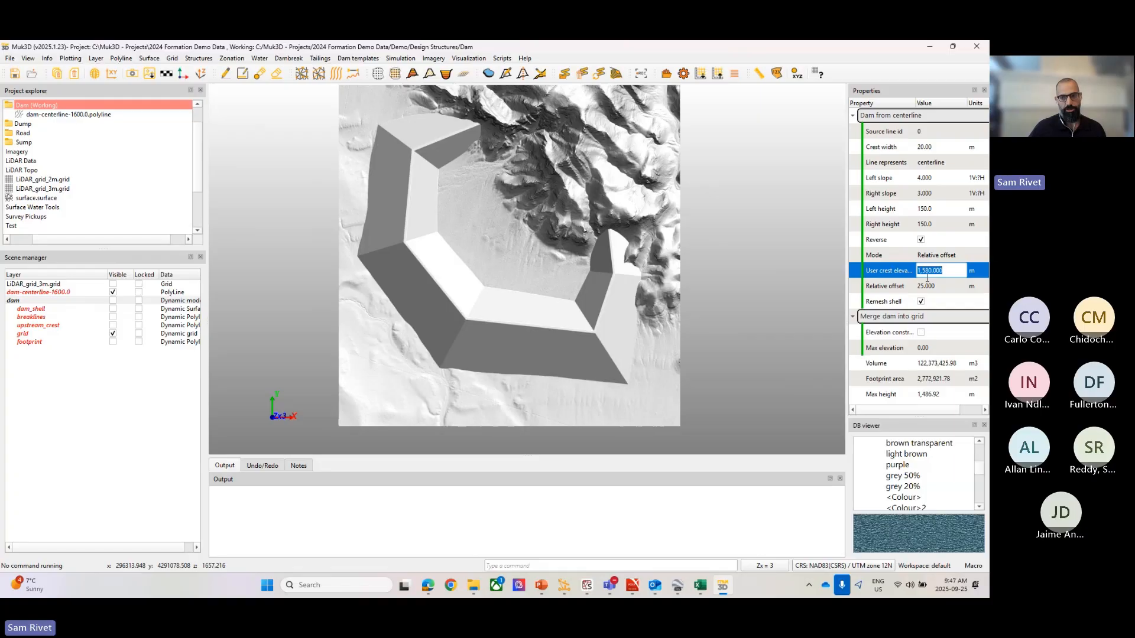
Return the dam's crest mode to Line elevation.
{"action": "left_click", "coordinate": [928, 253]}
{"action": "left_click", "coordinate": [943, 255]}
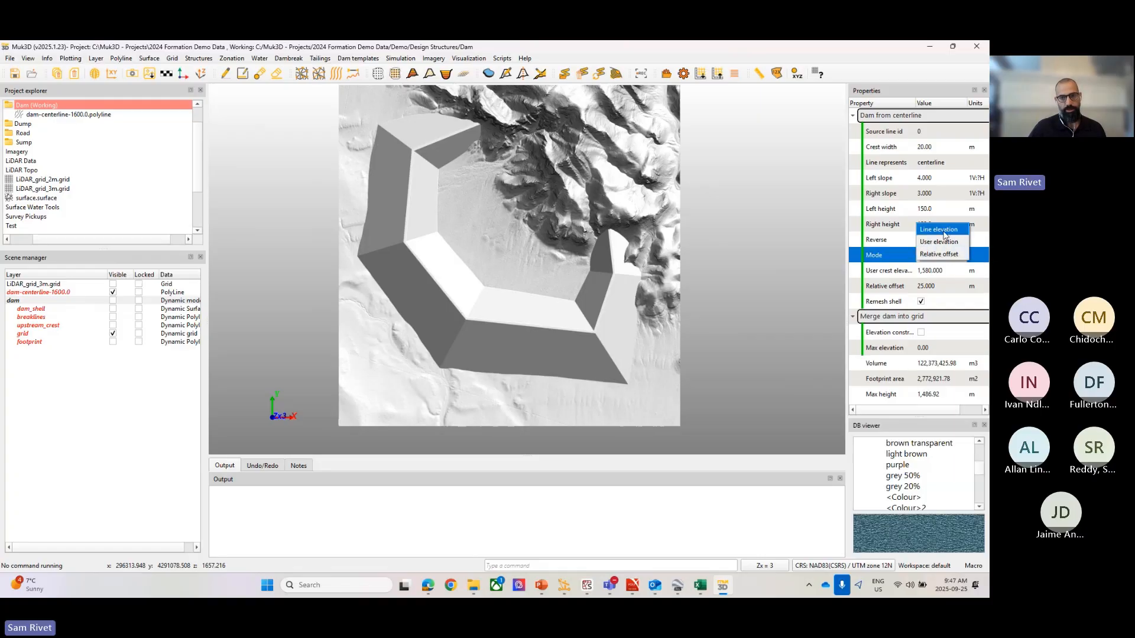
{"action": "left_click", "coordinate": [890, 271]}
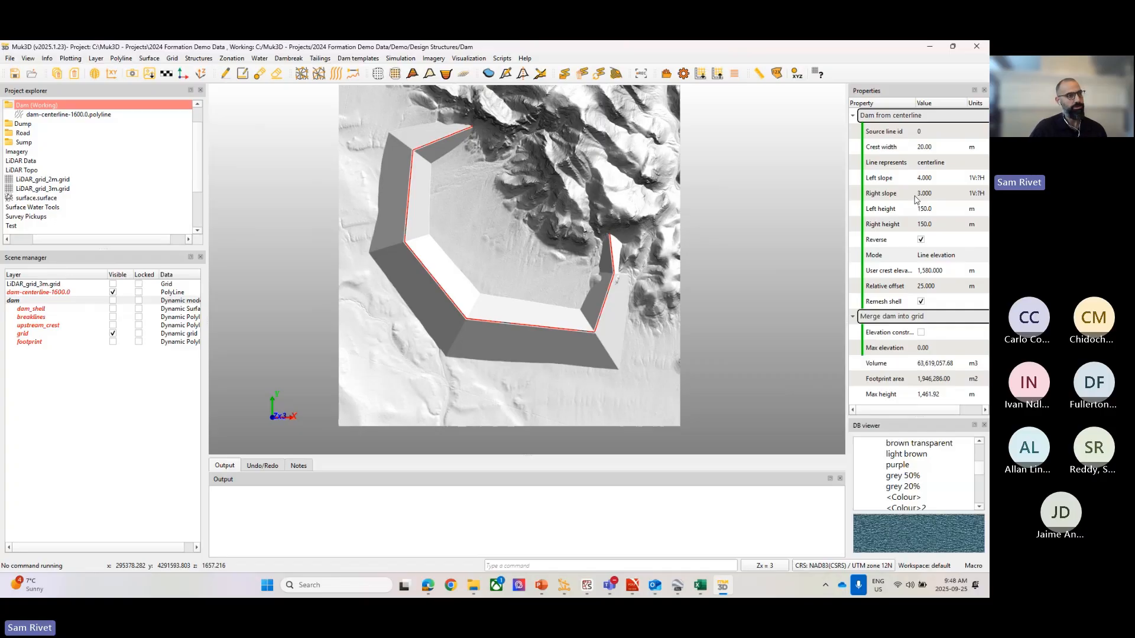
Start an optimisation of the merged dam with Volume as the value to optimise and a target of 55000000.
{"action": "right_click", "coordinate": [892, 319]}
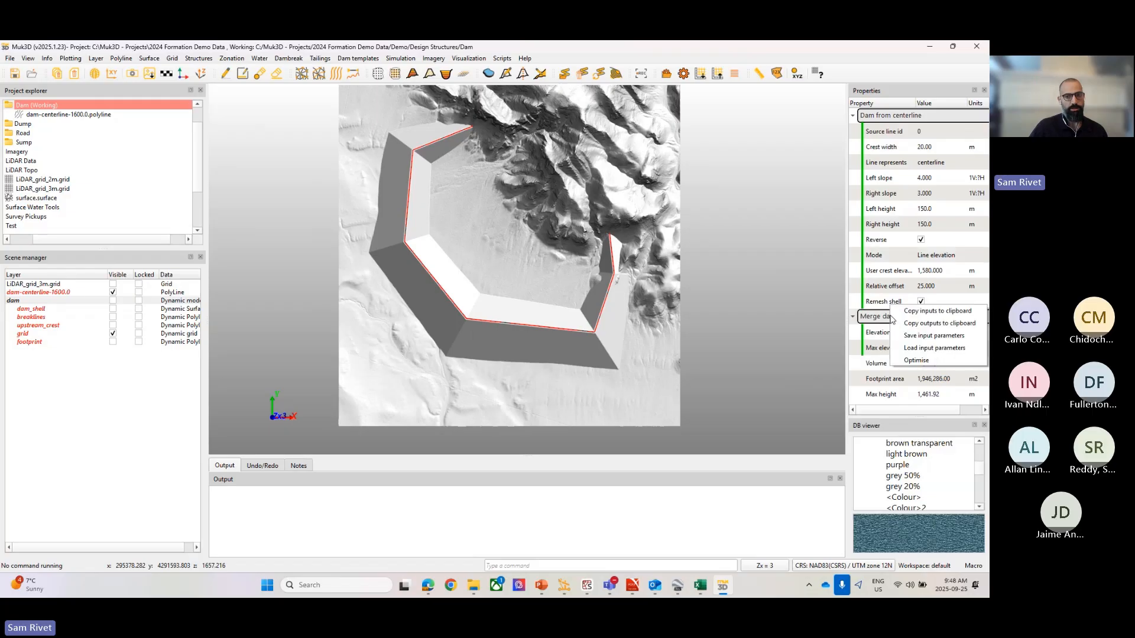
{"action": "left_click", "coordinate": [911, 361]}
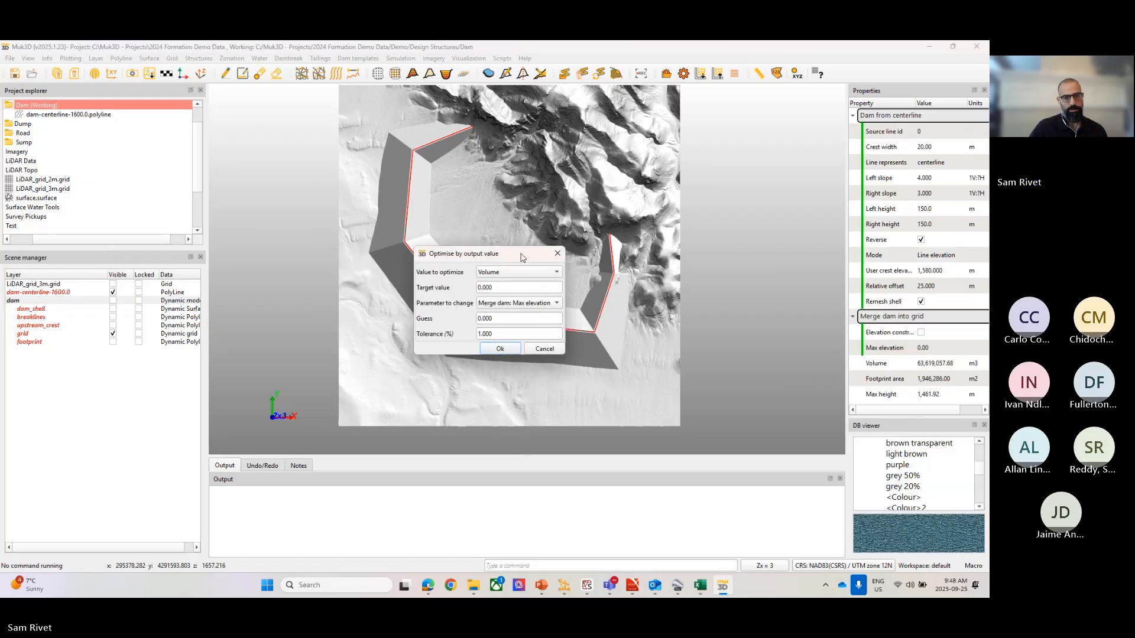
{"action": "left_click_drag", "start_coordinate": [525, 253], "coordinate": [653, 188]}
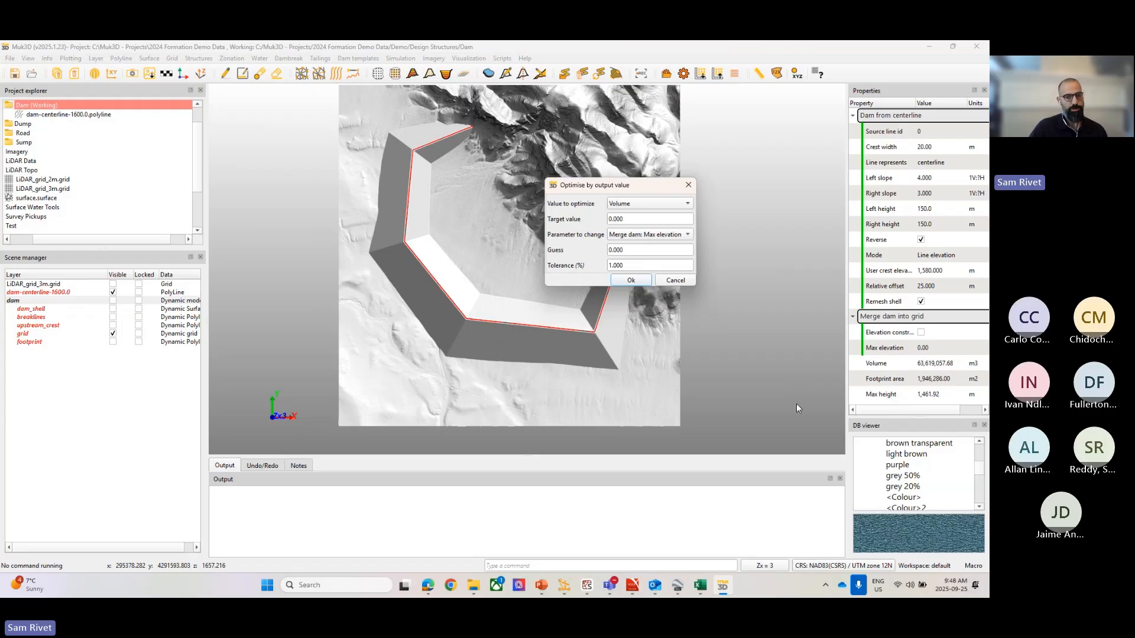
{"action": "left_click", "coordinate": [630, 219]}
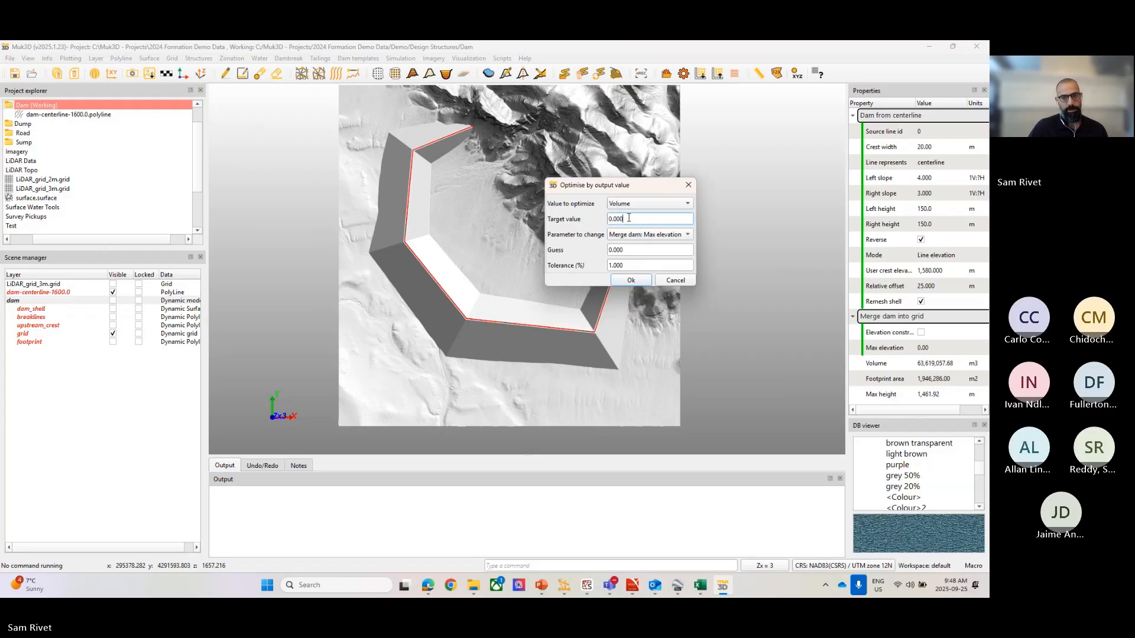
{"action": "left_click_drag", "start_coordinate": [629, 218], "coordinate": [595, 218]}
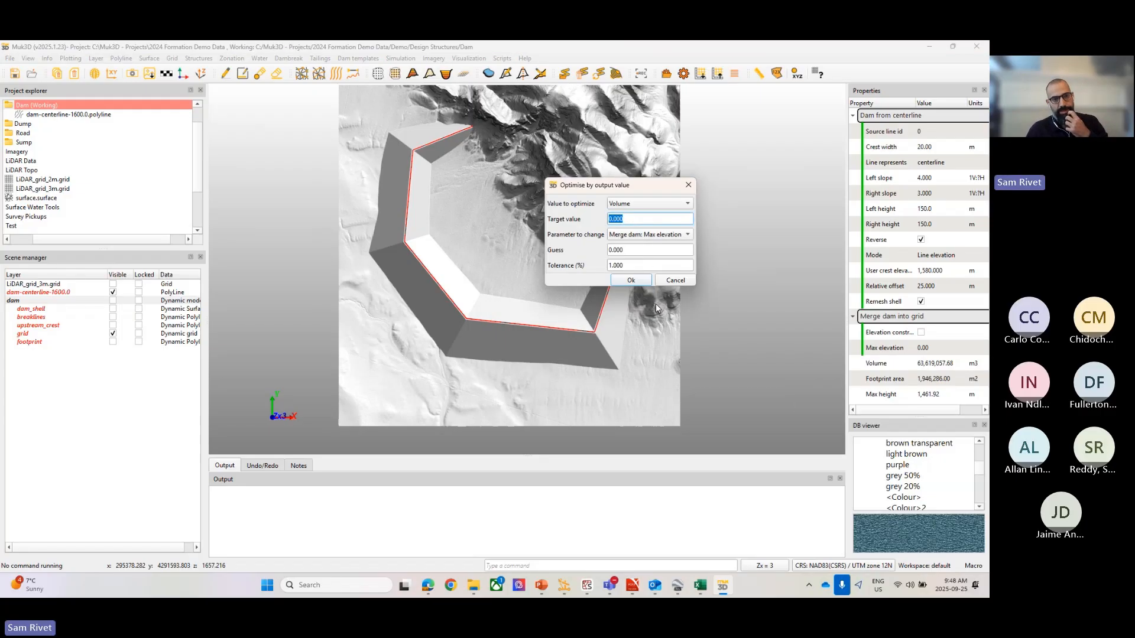
{"action": "type", "text": "55"}
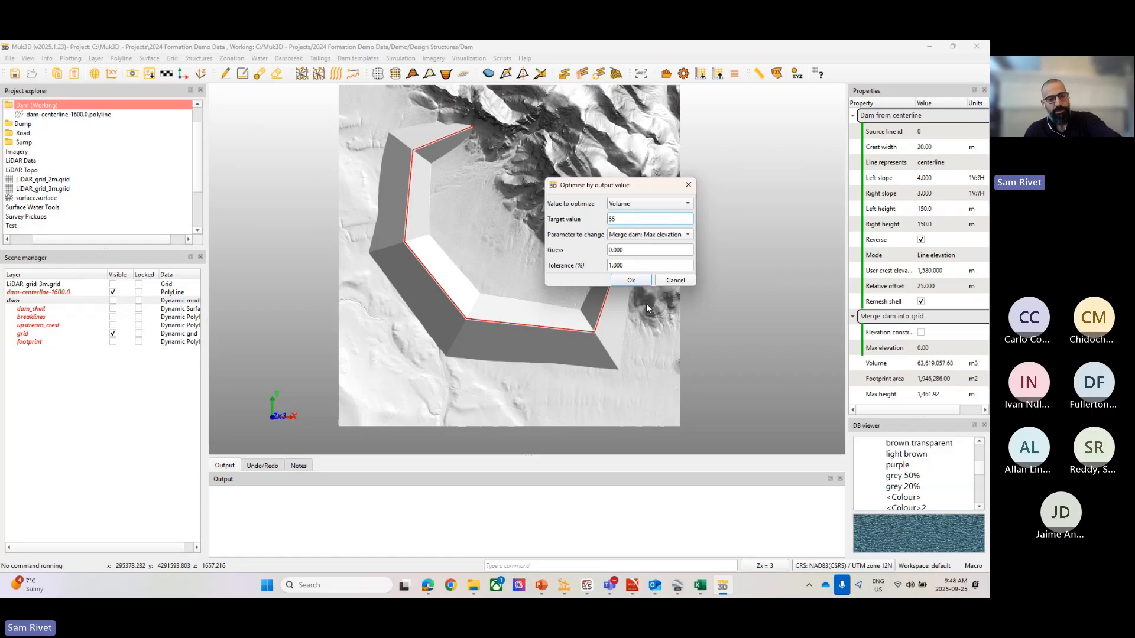
{"action": "type", "text": "000"}
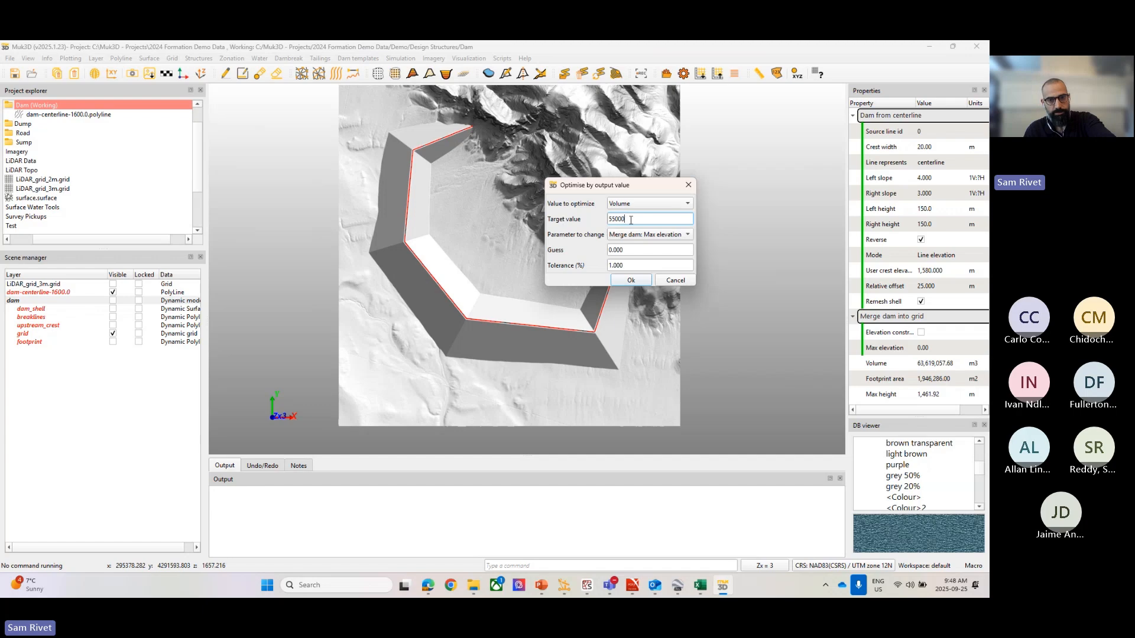
{"action": "type", "text": "000"}
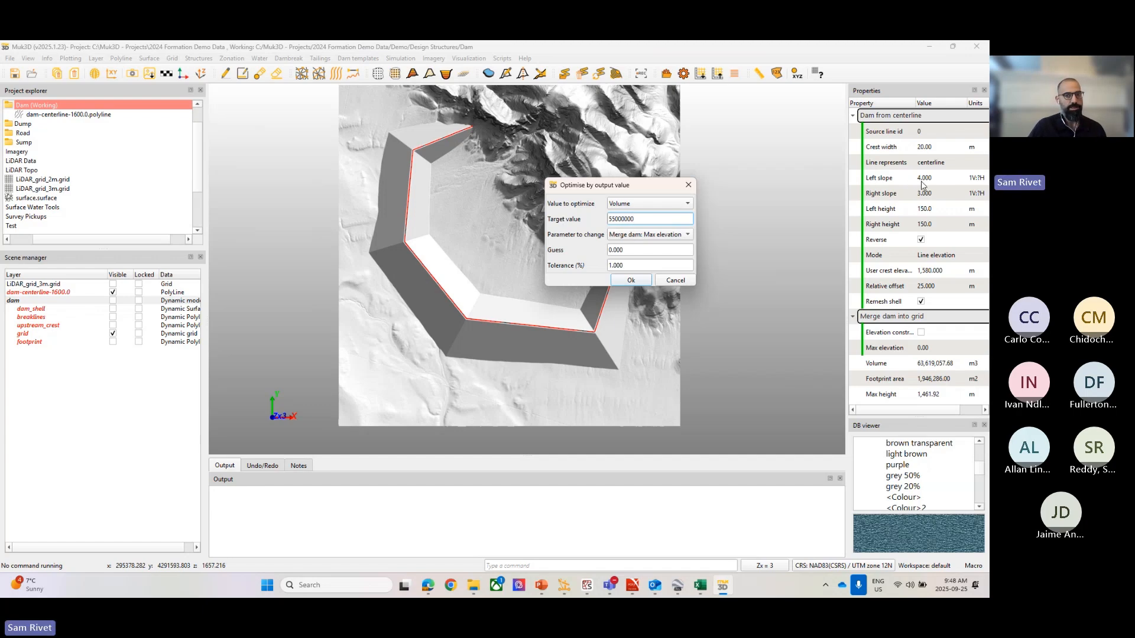
Choose the dam's left slope as the parameter to change, enter a guess of 4, and run the optimisation.
{"action": "left_click", "coordinate": [650, 237]}
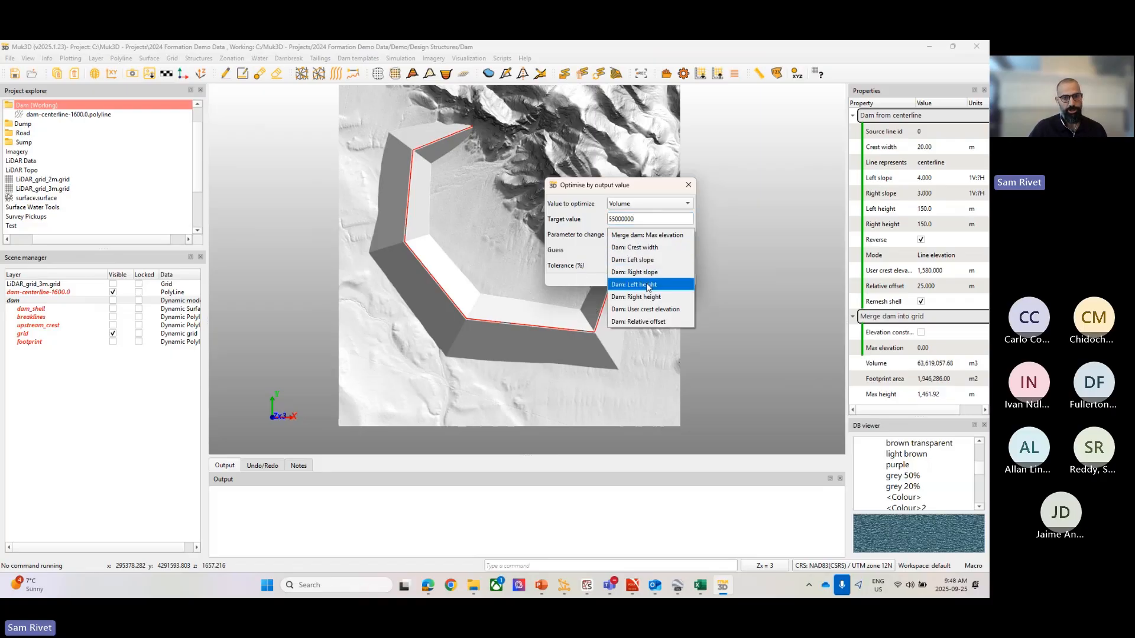
{"action": "left_click", "coordinate": [634, 260]}
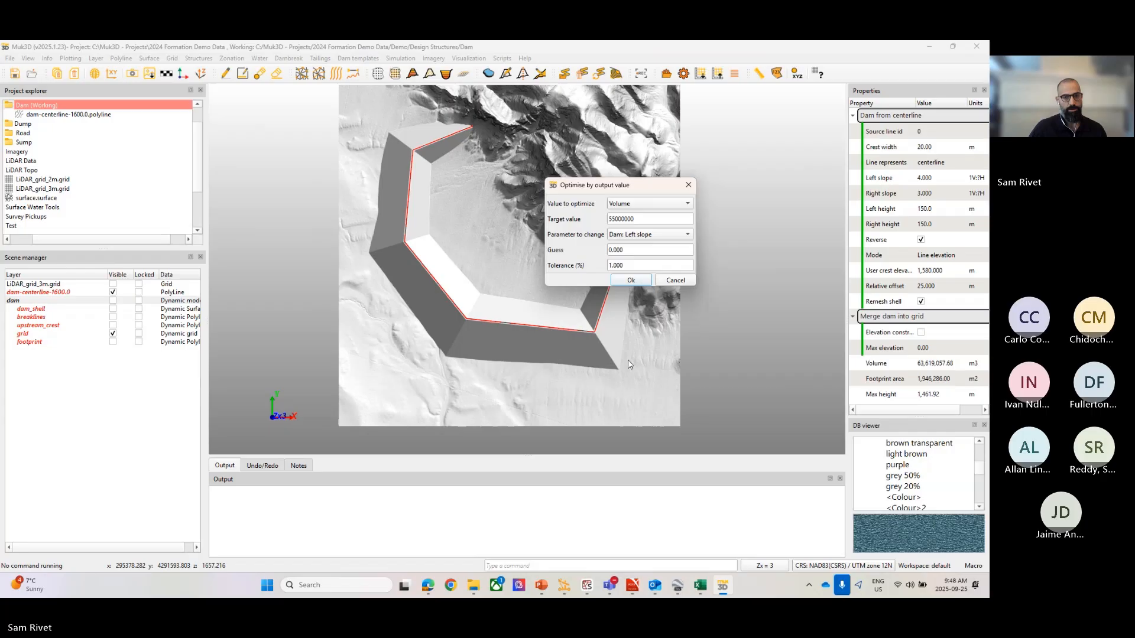
{"action": "double_click", "coordinate": [632, 250]}
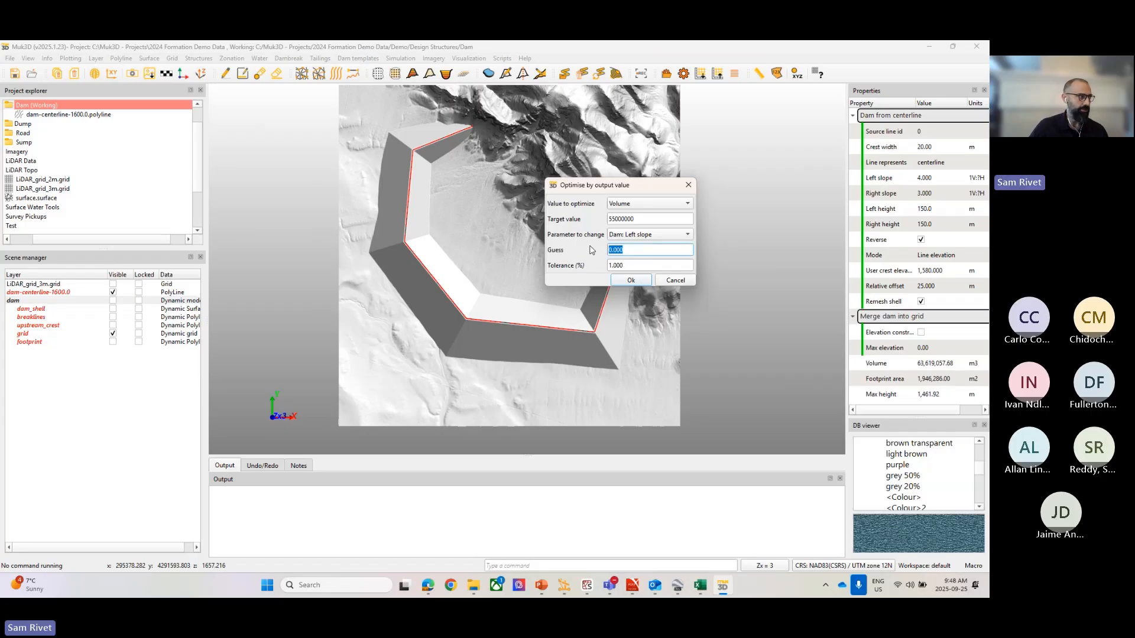
{"action": "type", "text": "4"}
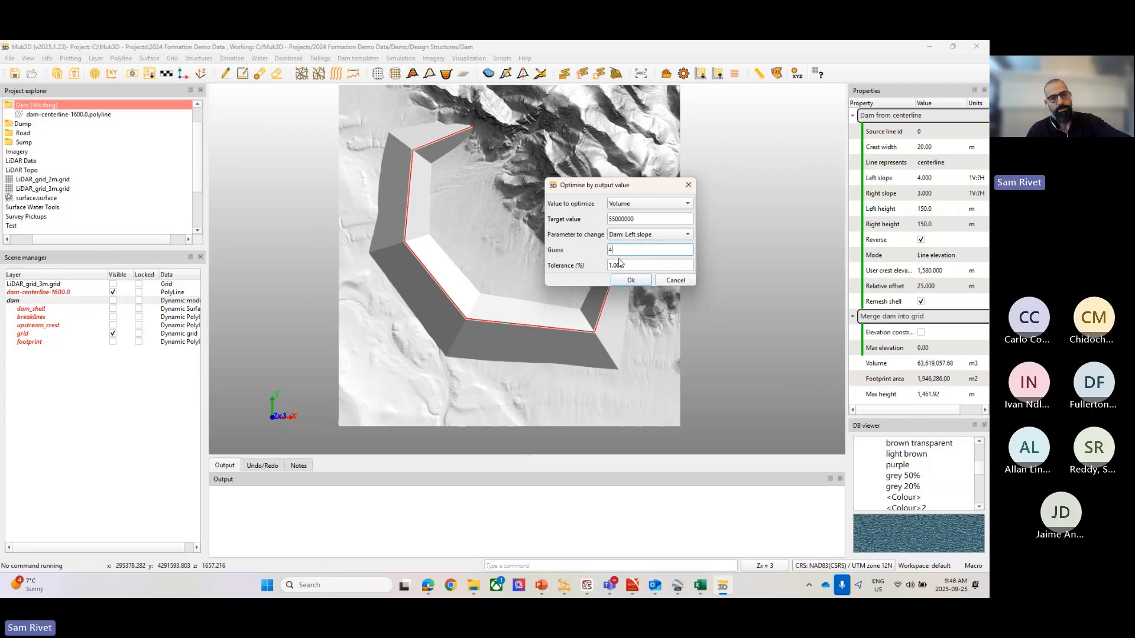
{"action": "left_click", "coordinate": [622, 281]}
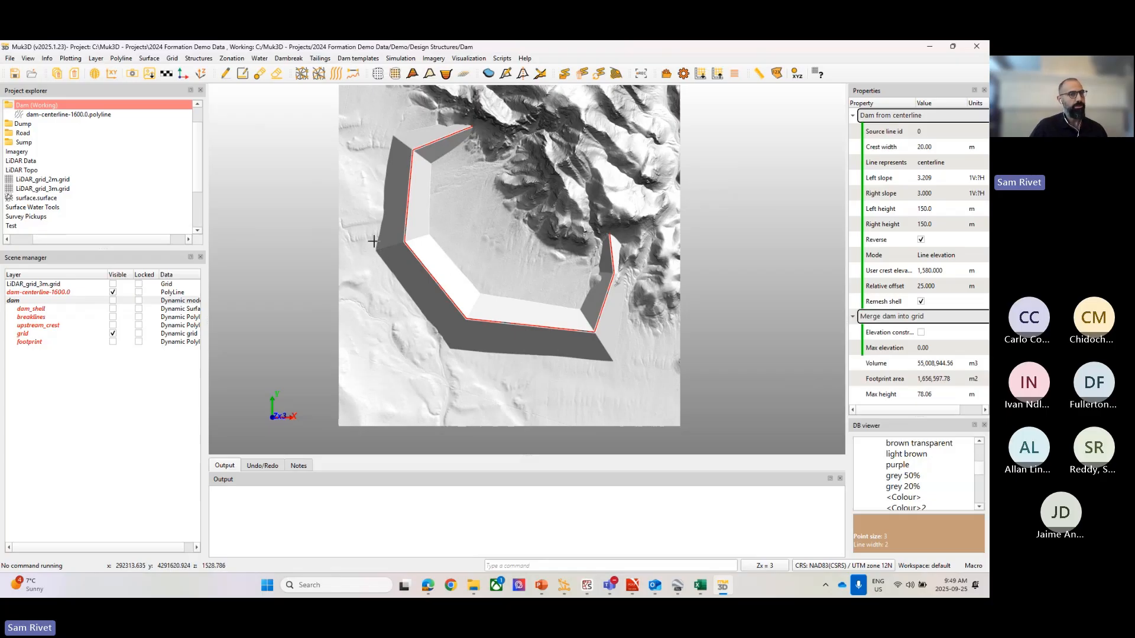
Show the LiDAR_grid_3m.grid layer and hide the dam's merged grid so only the centerline lies over the terrain.
{"action": "left_click", "coordinate": [70, 59]}
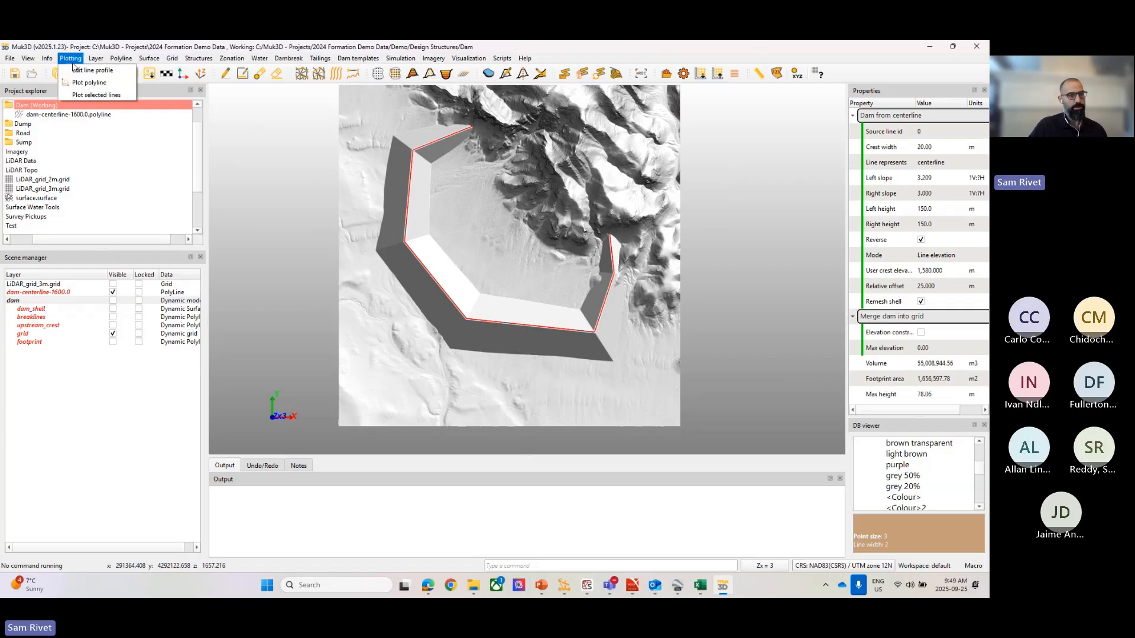
{"action": "left_click", "coordinate": [113, 286]}
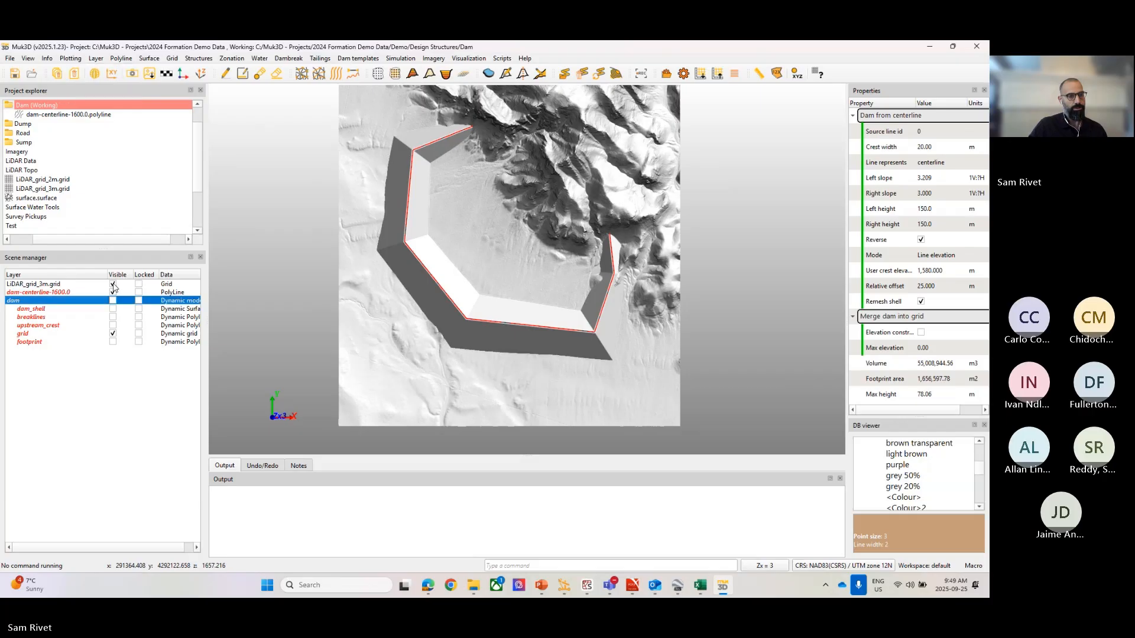
{"action": "left_click", "coordinate": [113, 334]}
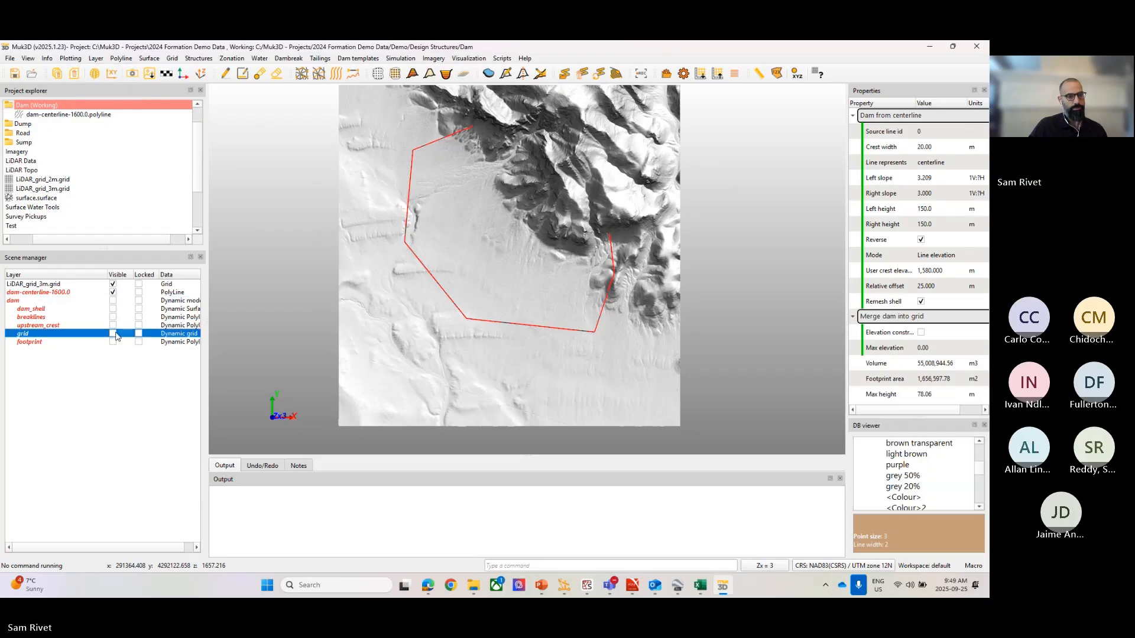
Open the dam centerline's profile over LiDAR_grid_3m.grid with Edit line profile and enlarge the long section editor window.
{"action": "left_click", "coordinate": [71, 59]}
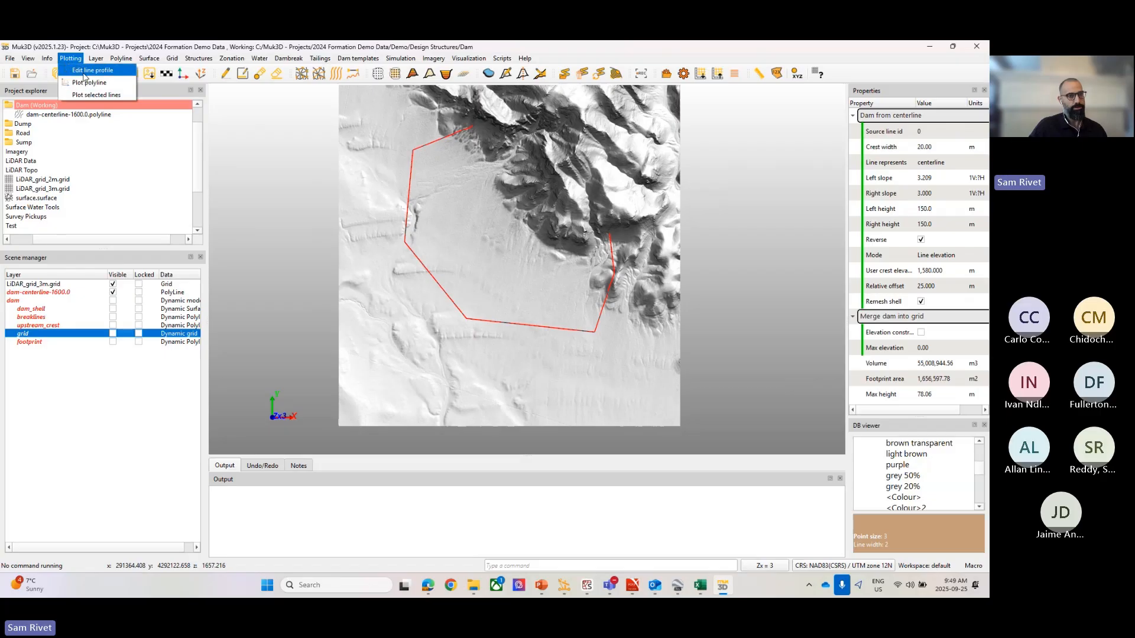
{"action": "left_click", "coordinate": [89, 70]}
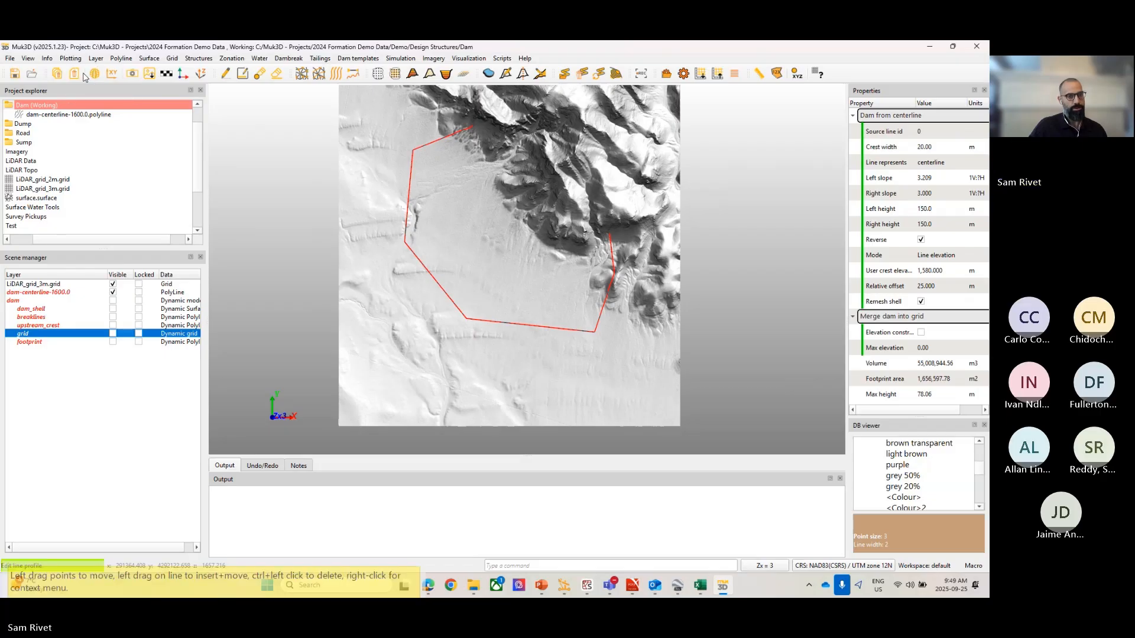
{"action": "left_click", "coordinate": [430, 276]}
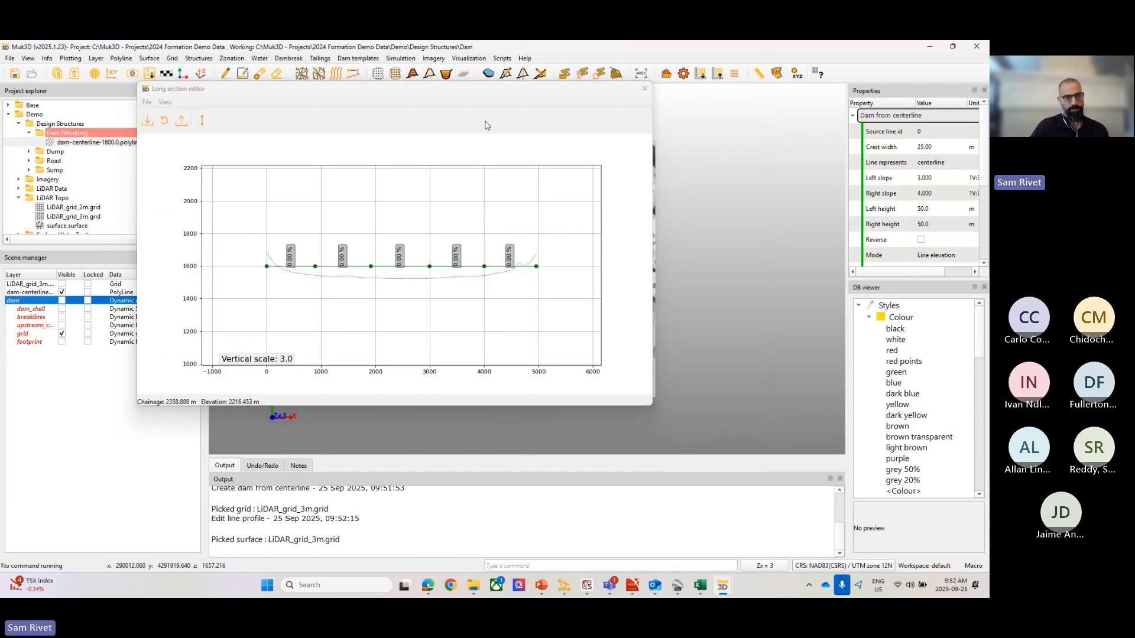
{"action": "left_click_drag", "start_coordinate": [499, 95], "coordinate": [520, 130]}
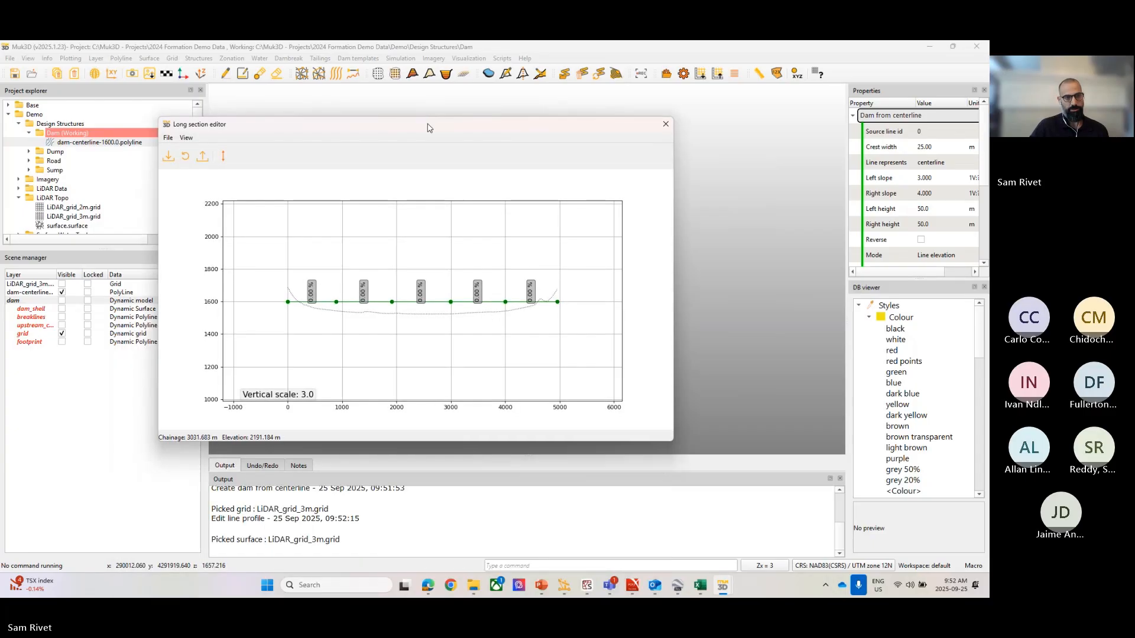
{"action": "left_click_drag", "start_coordinate": [431, 125], "coordinate": [327, 59]}
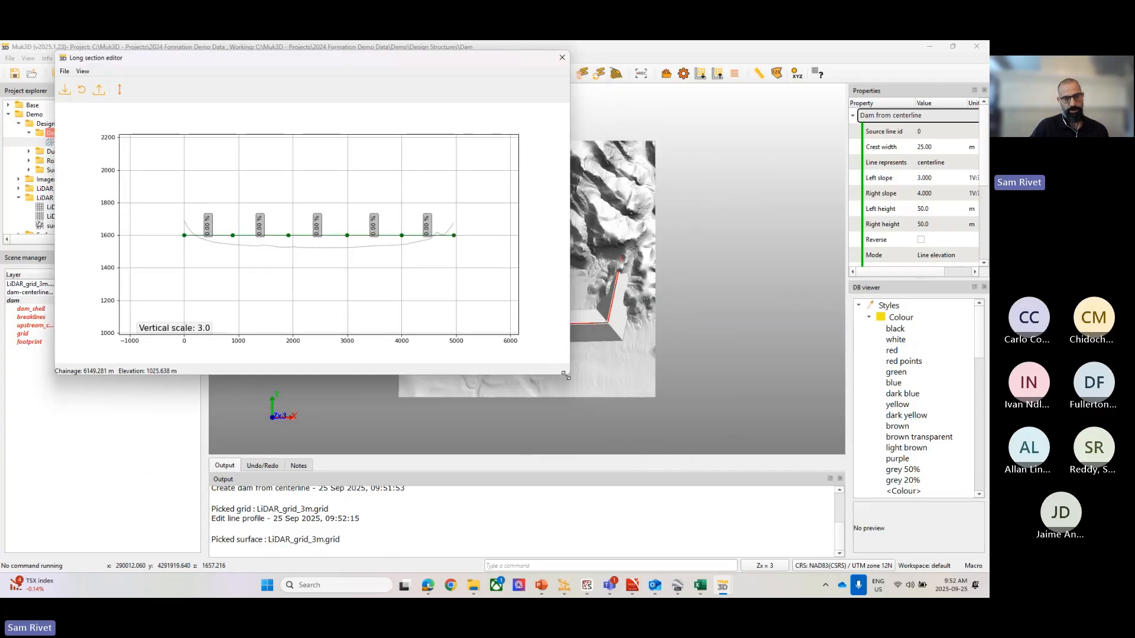
{"action": "left_click_drag", "start_coordinate": [566, 376], "coordinate": [653, 587]}
{"action": "left_click_drag", "start_coordinate": [524, 71], "coordinate": [461, 60]}
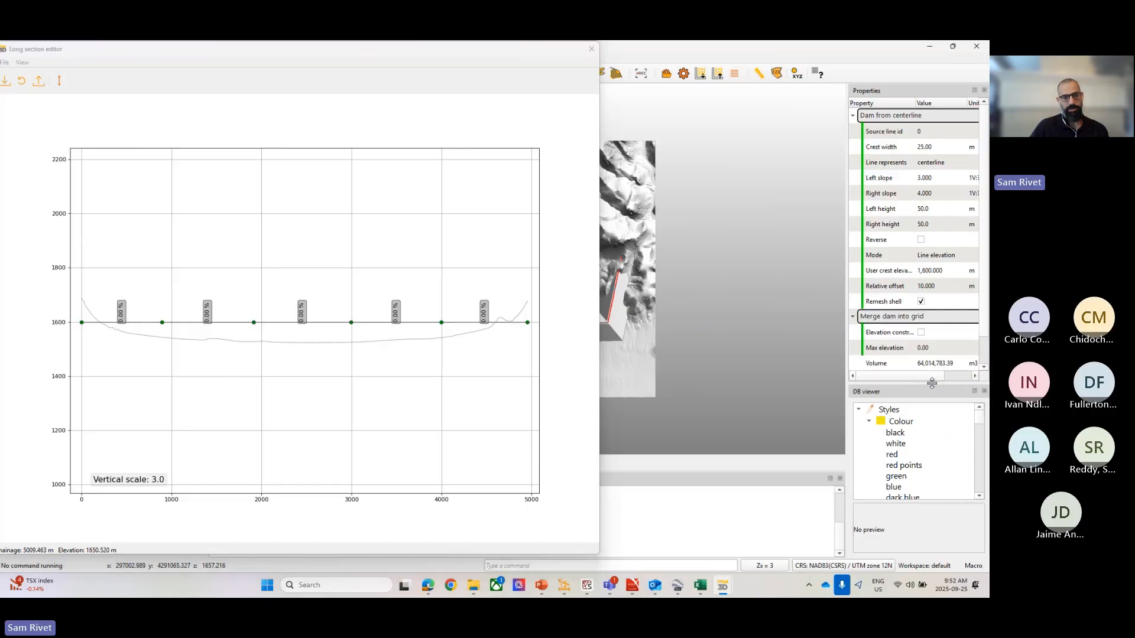
Set the grade of the whole dam centerline profile to 1 percent anchored at the left end, and update the 3D alignment.
{"action": "left_click_drag", "start_coordinate": [77, 342], "coordinate": [581, 321]}
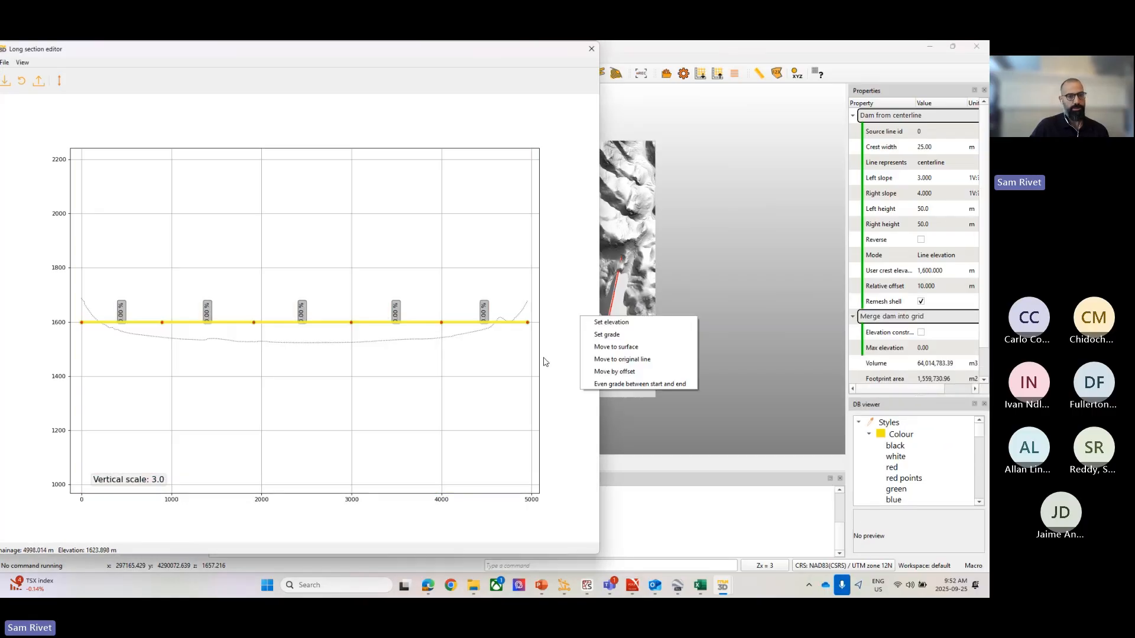
{"action": "left_click", "coordinate": [595, 335]}
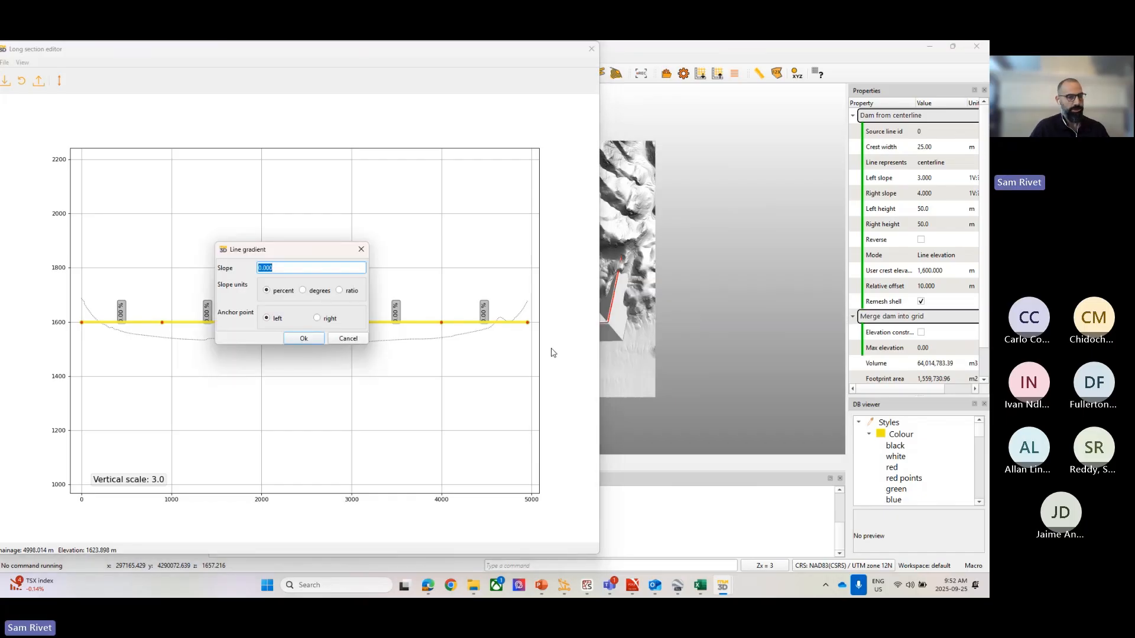
{"action": "type", "text": "1"}
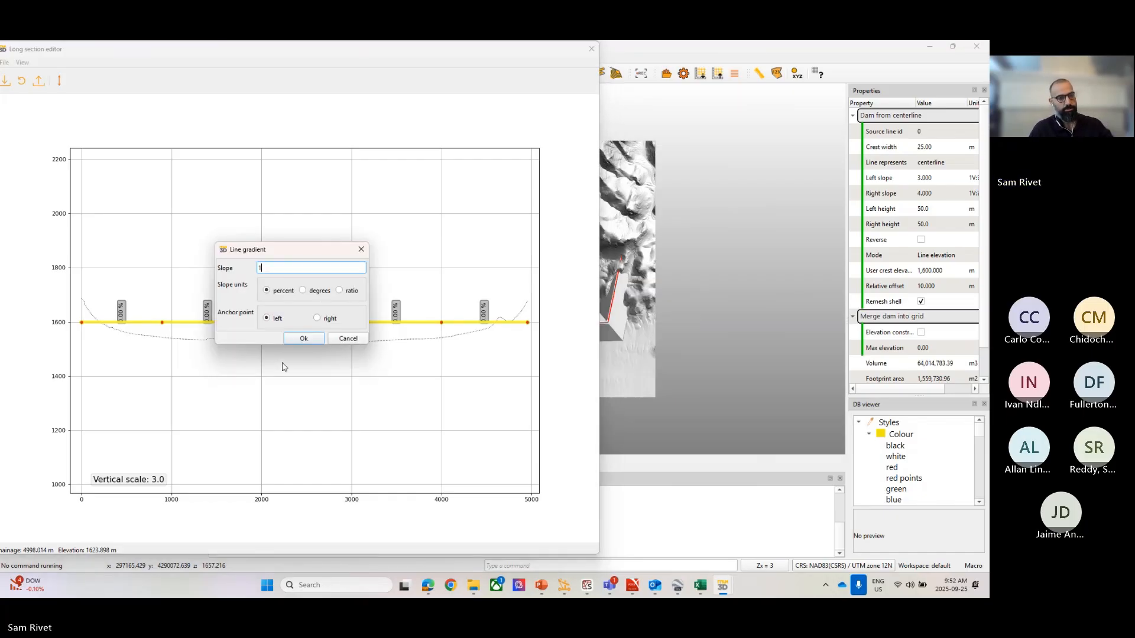
{"action": "left_click", "coordinate": [304, 340]}
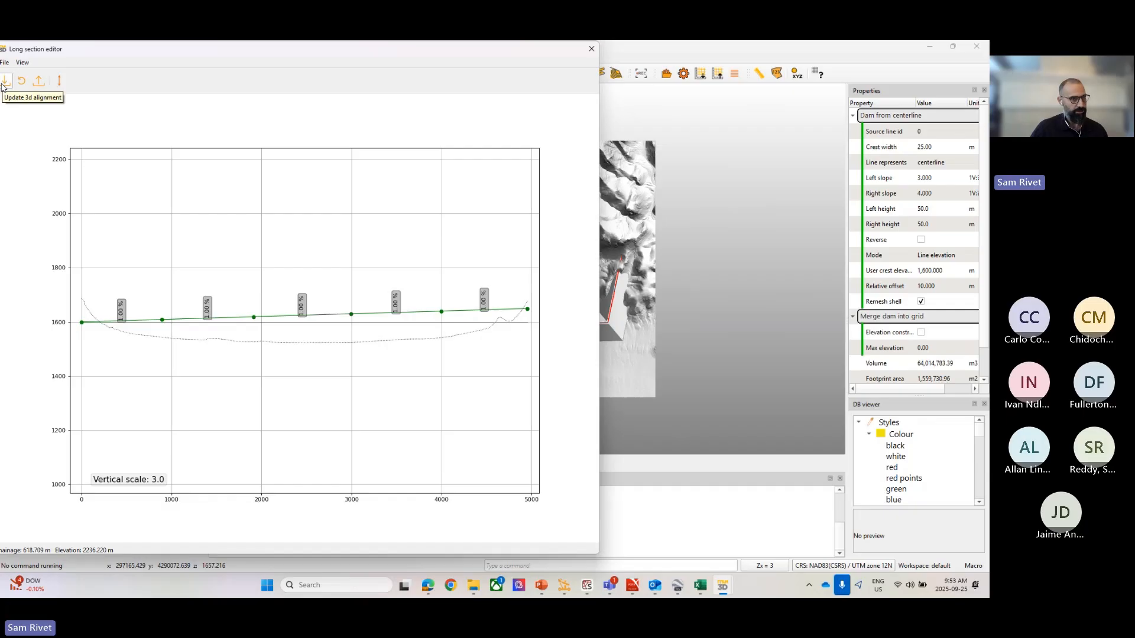
{"action": "left_click", "coordinate": [5, 81]}
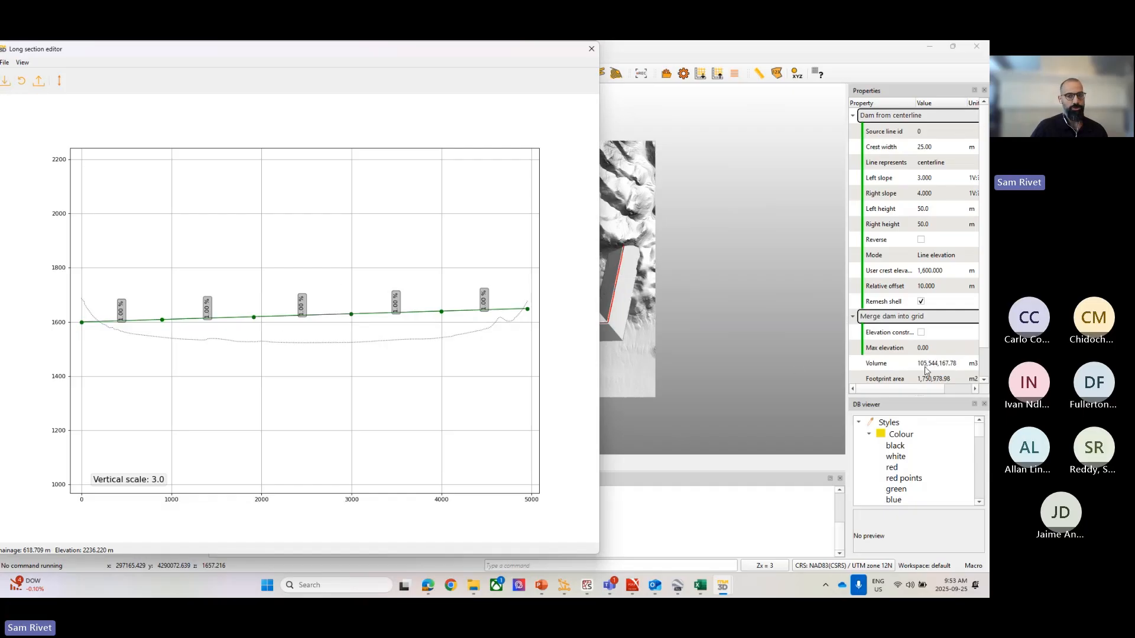
Uncover the 3D view of the dam and set both its left height and right height to 150 m.
{"action": "left_click_drag", "start_coordinate": [484, 53], "coordinate": [569, 441]}
{"action": "scroll", "coordinate": [559, 278], "scroll_direction": "up", "scroll_amount": 3}
{"action": "left_click_drag", "start_coordinate": [547, 336], "coordinate": [557, 252]}
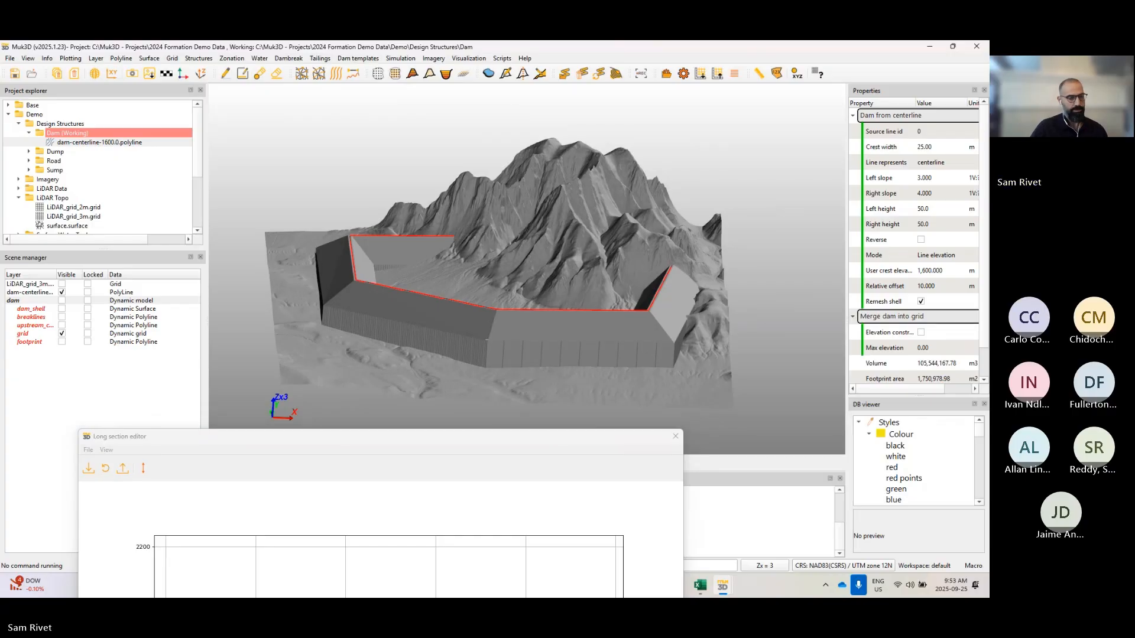
{"action": "left_click_drag", "start_coordinate": [473, 322], "coordinate": [439, 336]}
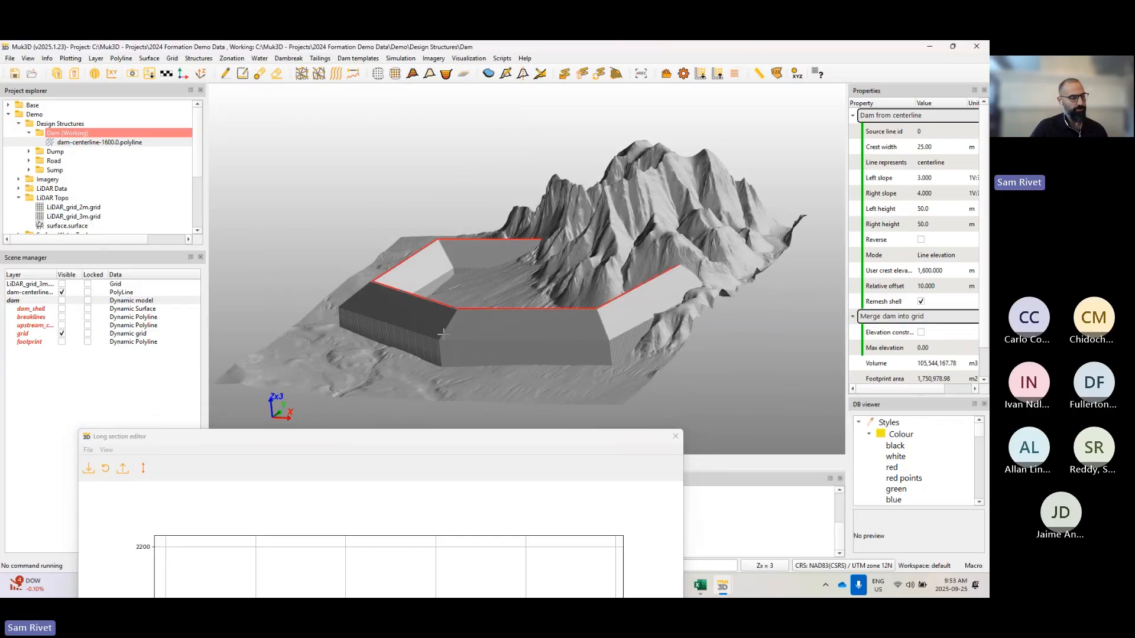
{"action": "double_click", "coordinate": [943, 208]}
{"action": "type", "text": "15"}
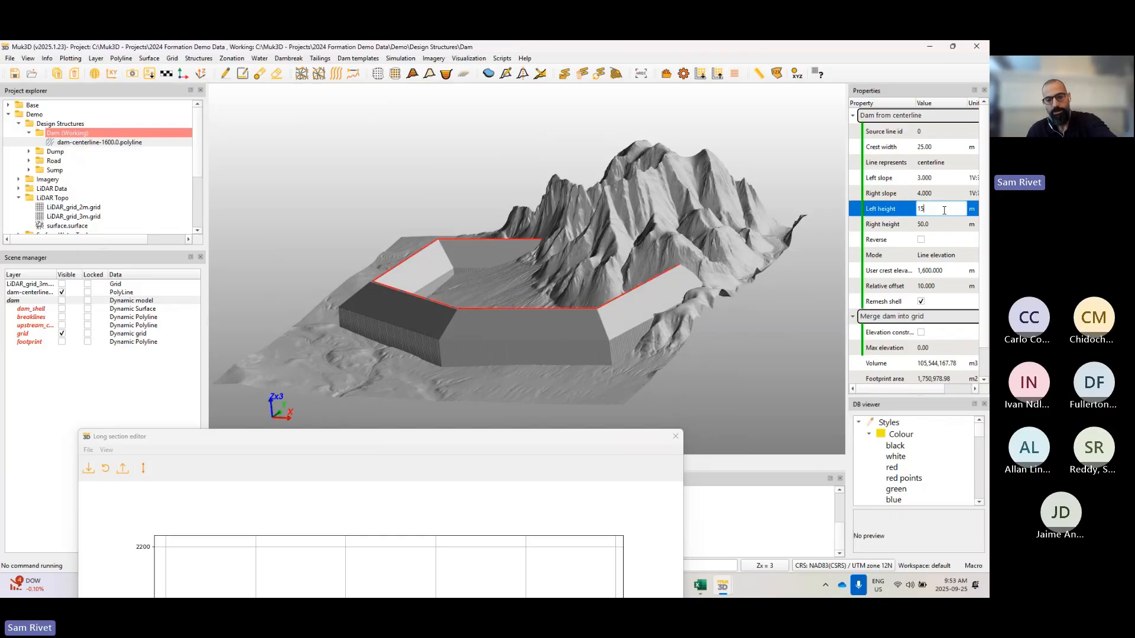
{"action": "type", "text": "0"}
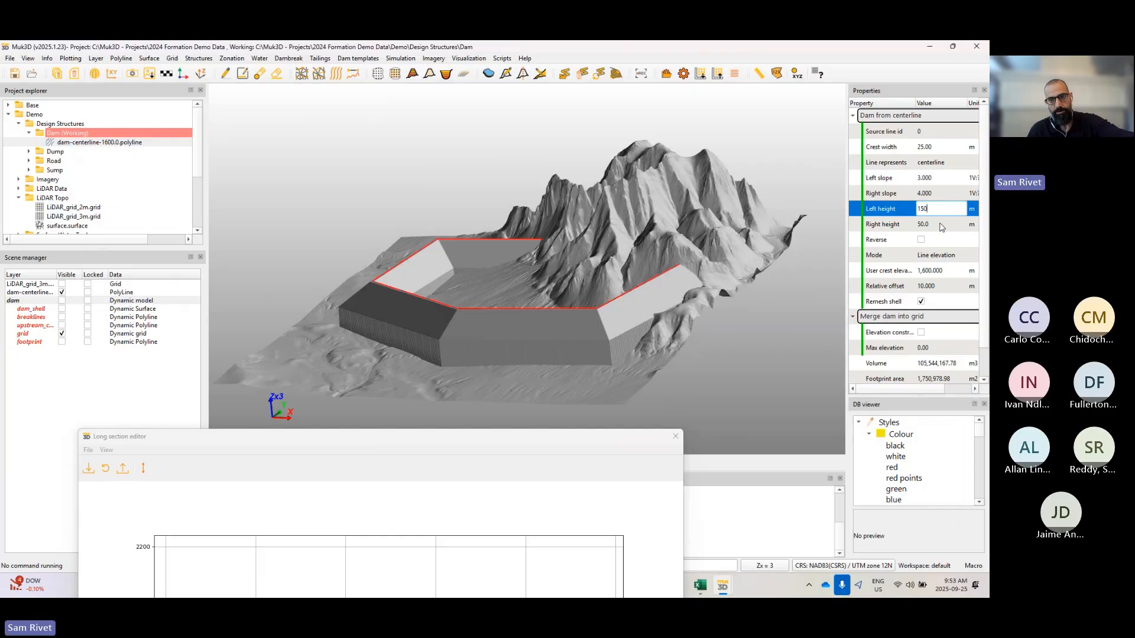
{"action": "double_click", "coordinate": [942, 225]}
{"action": "type", "text": "150"}
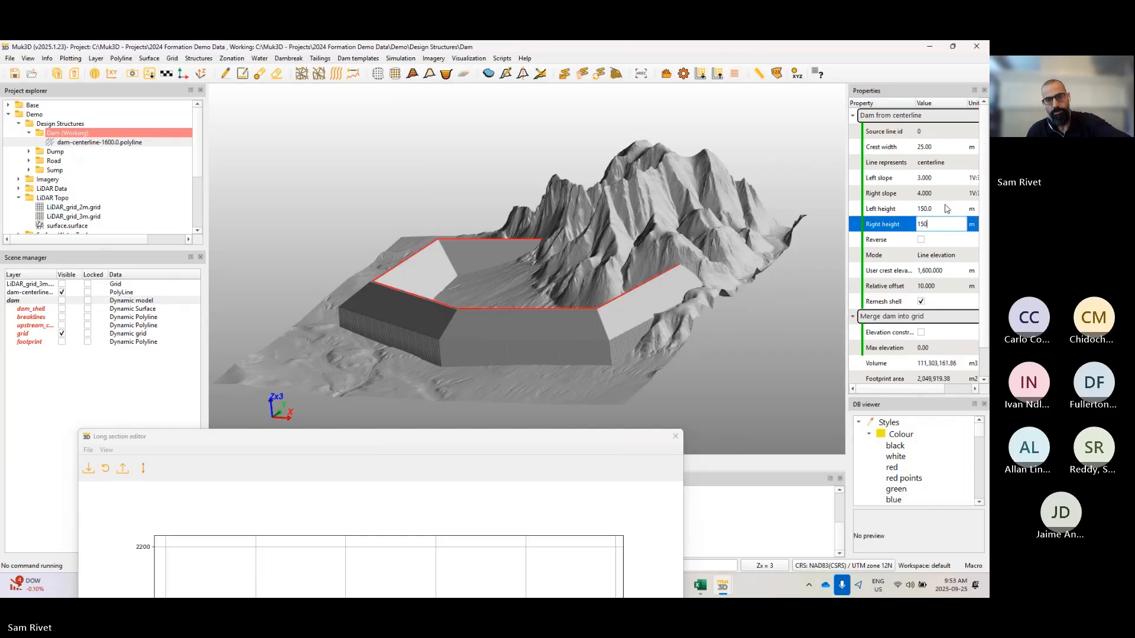
{"action": "left_click", "coordinate": [946, 197]}
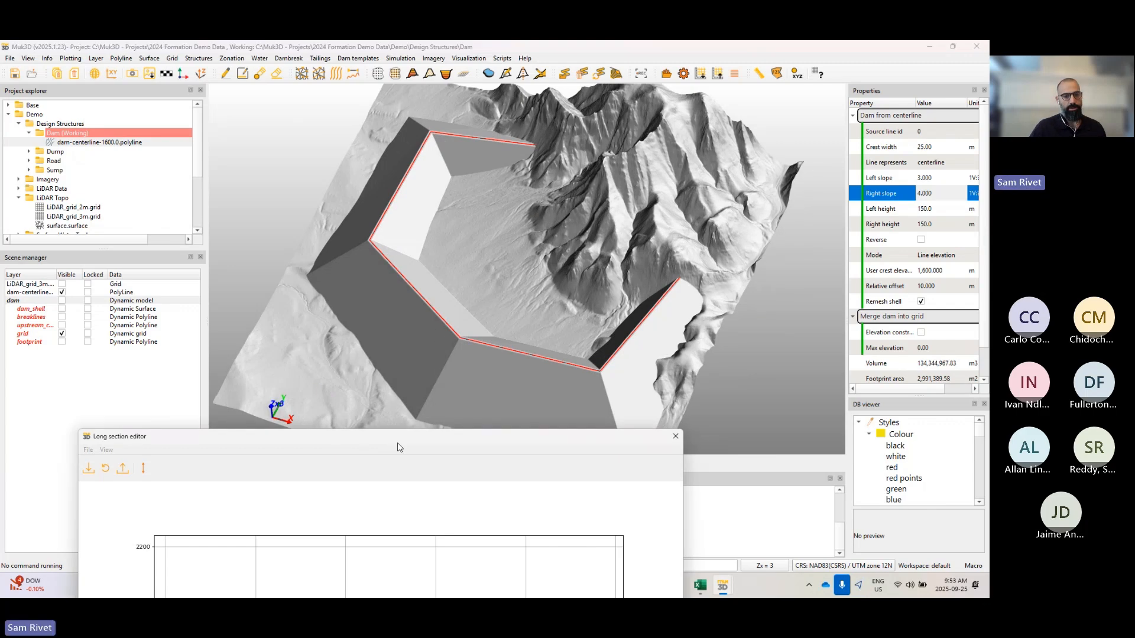
Raise the centerline profile's vertex near chainage 1900 slightly, and close the long section editor without updating the 3D alignment.
{"action": "left_click_drag", "start_coordinate": [398, 443], "coordinate": [438, 143]}
{"action": "mouse_move", "coordinate": [380, 412]}
{"action": "left_mouse_down"}
{"action": "mouse_move", "coordinate": [380, 392]}
{"action": "mouse_move", "coordinate": [380, 414]}
{"action": "mouse_move", "coordinate": [379, 405]}
{"action": "left_mouse_up"}
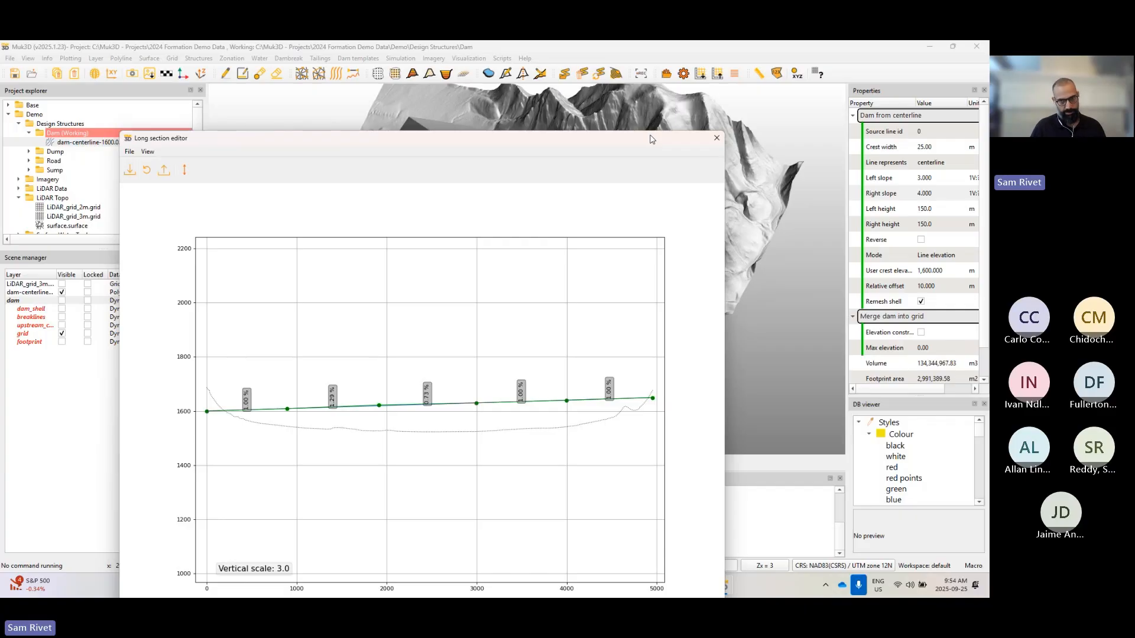
{"action": "left_click", "coordinate": [717, 139]}
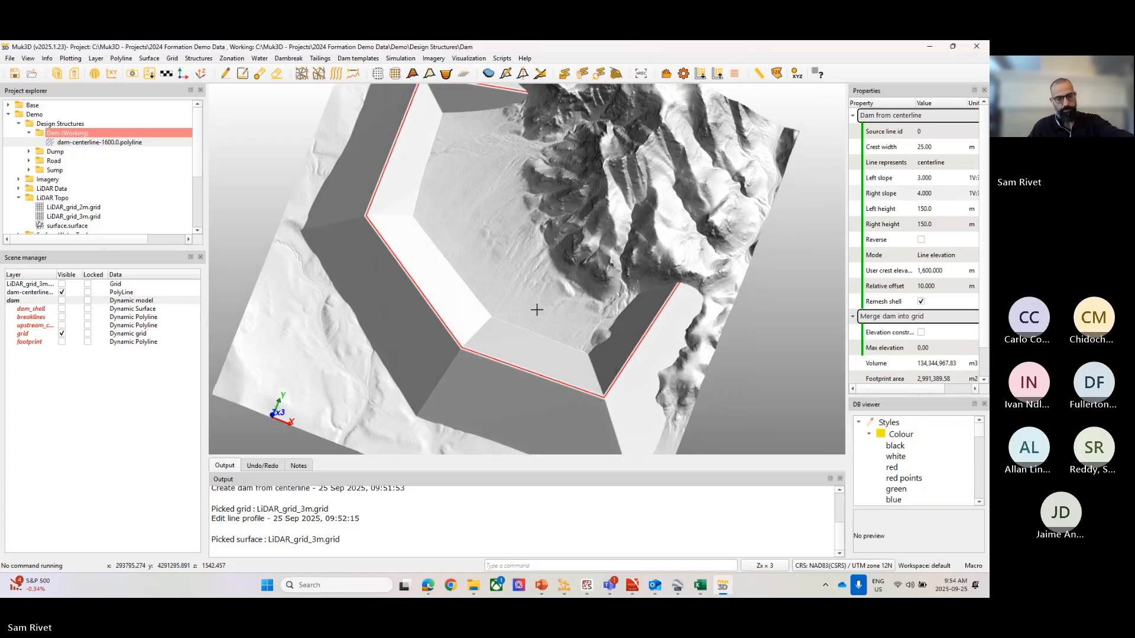
Look at the model in plan view, unload the dynamic dam model and show the LiDAR_grid_3m.grid layer.
{"action": "key", "text": "p"}
{"action": "scroll", "coordinate": [528, 259], "scroll_direction": "up", "scroll_amount": 2}
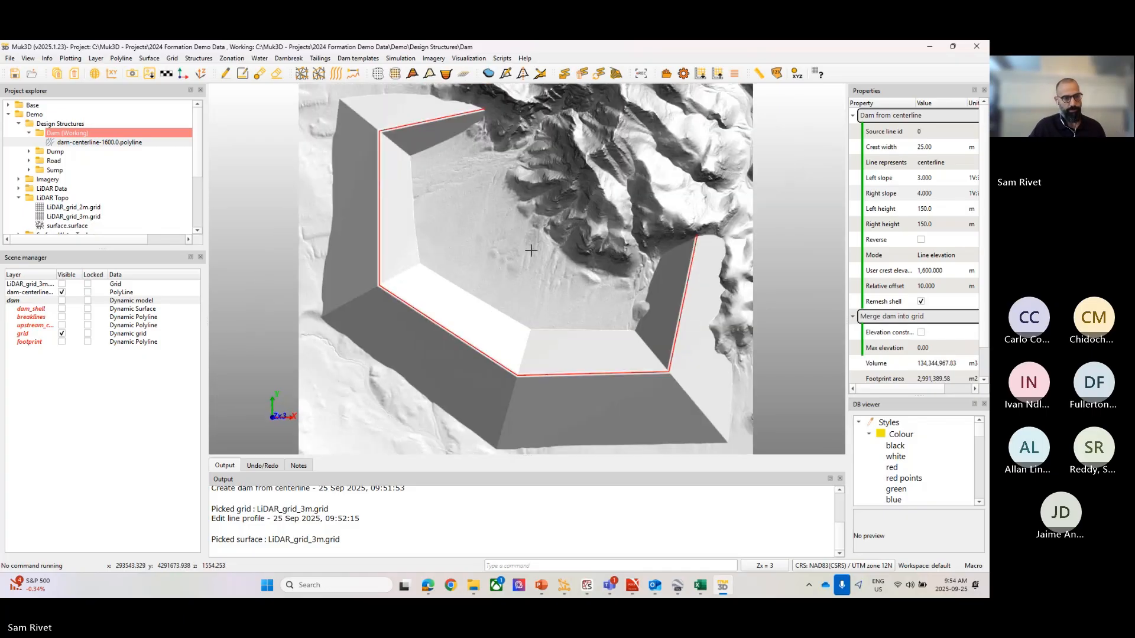
{"action": "scroll", "coordinate": [521, 266], "scroll_direction": "down", "scroll_amount": 1}
{"action": "right_click", "coordinate": [21, 303]}
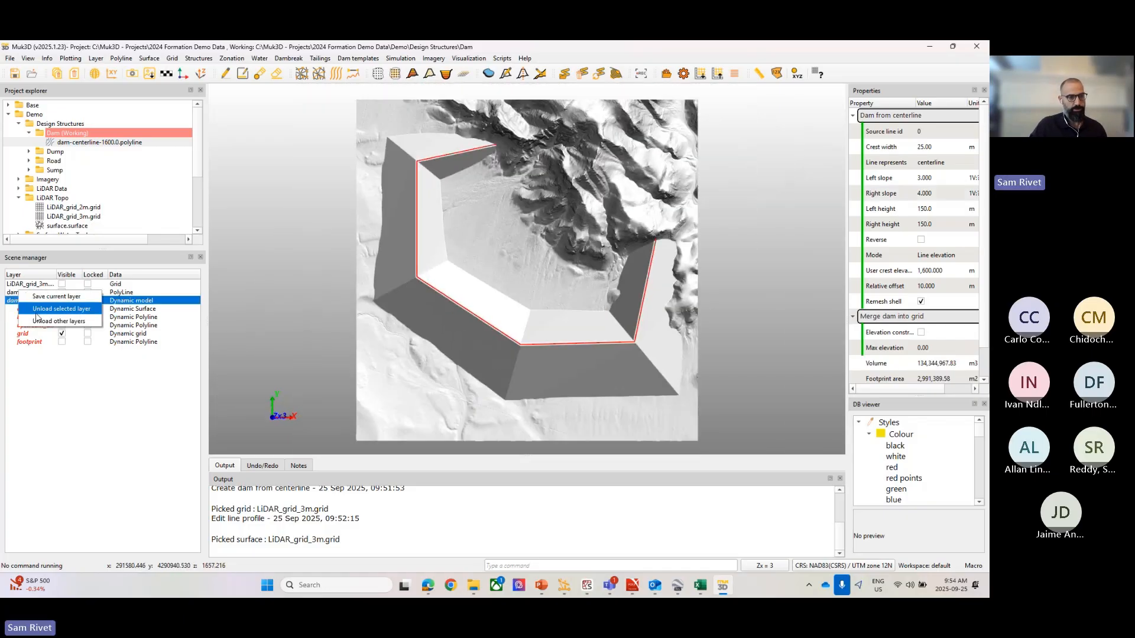
{"action": "left_click", "coordinate": [39, 310]}
{"action": "left_click", "coordinate": [61, 284]}
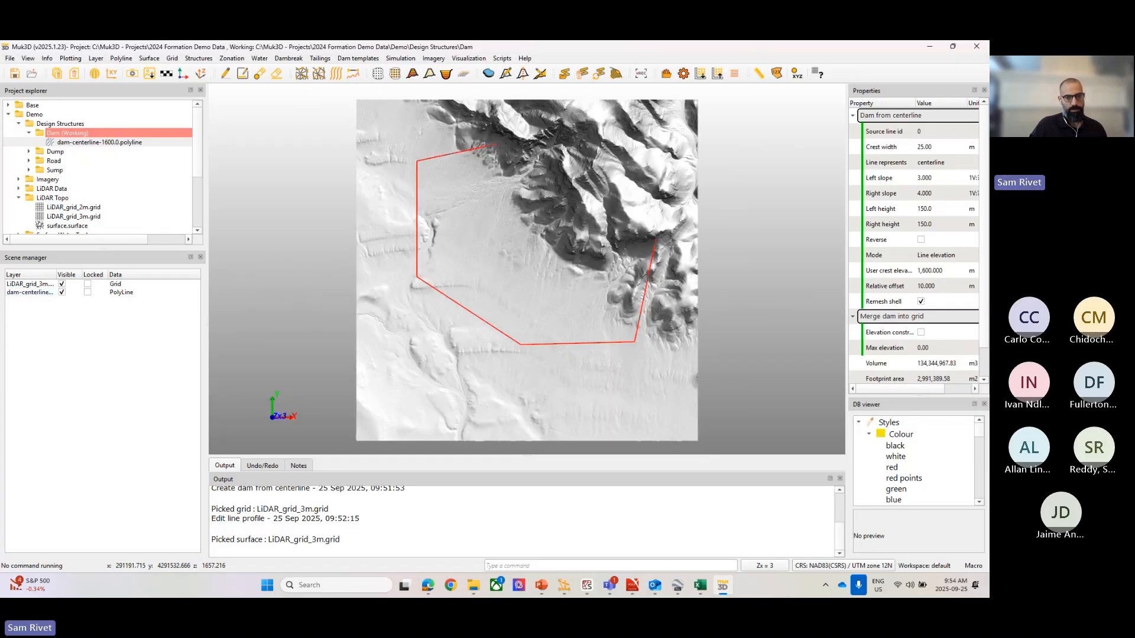
Create a dam from the regraded centerline on LiDAR_grid_3m.grid, reusing the earlier settings: 25 m crest width, slopes 3 and 4, heights 50 m.
{"action": "scroll", "coordinate": [573, 258], "scroll_direction": "down", "scroll_amount": 1}
{"action": "scroll", "coordinate": [573, 259], "scroll_direction": "up", "scroll_amount": 1}
{"action": "scroll", "coordinate": [573, 258], "scroll_direction": "up", "scroll_amount": 1}
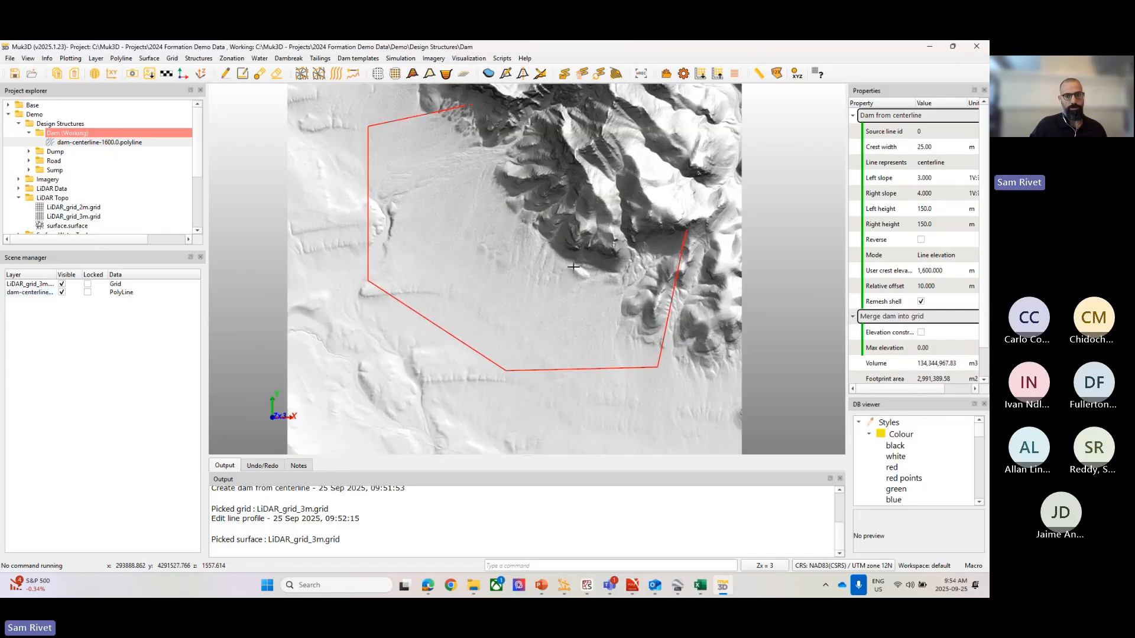
{"action": "scroll", "coordinate": [536, 253], "scroll_direction": "down", "scroll_amount": 1}
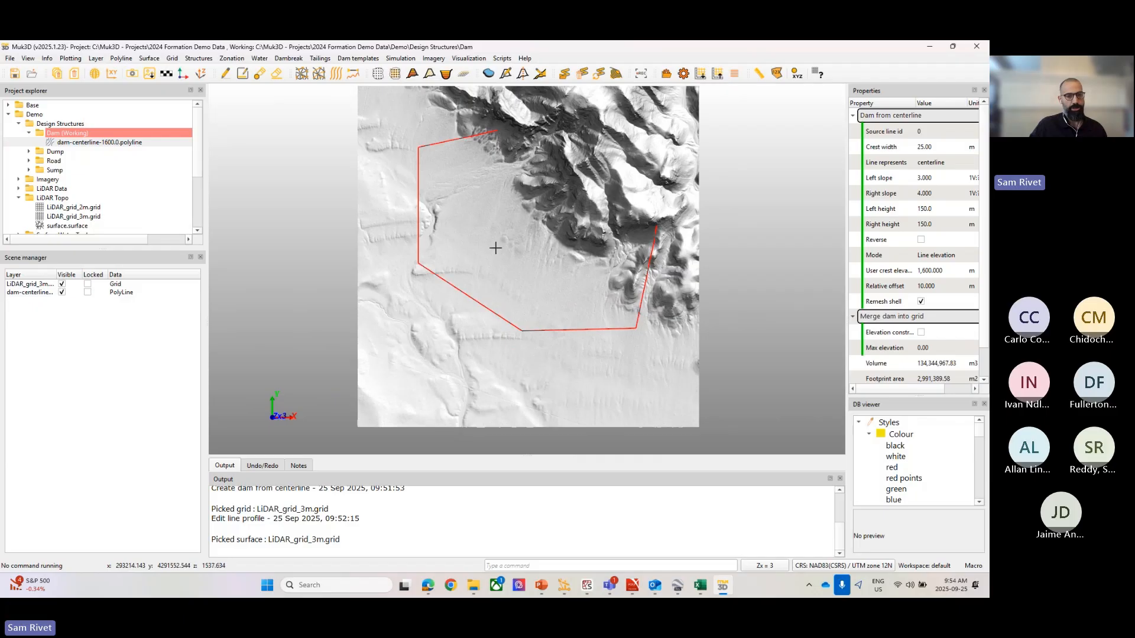
{"action": "right_click", "coordinate": [501, 214]}
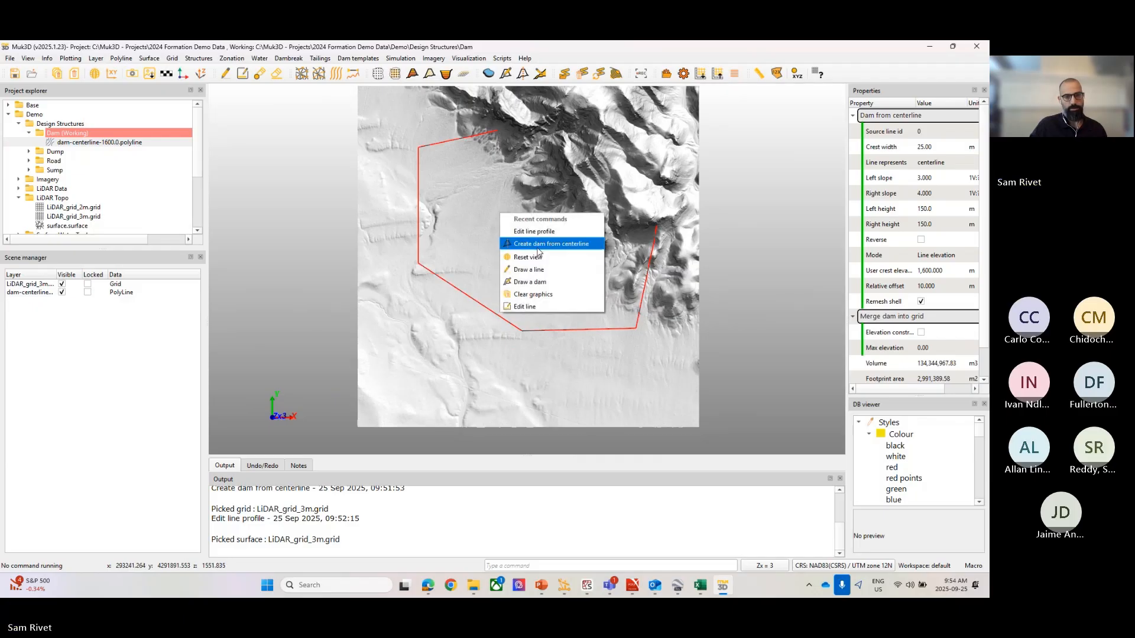
{"action": "left_click", "coordinate": [539, 244]}
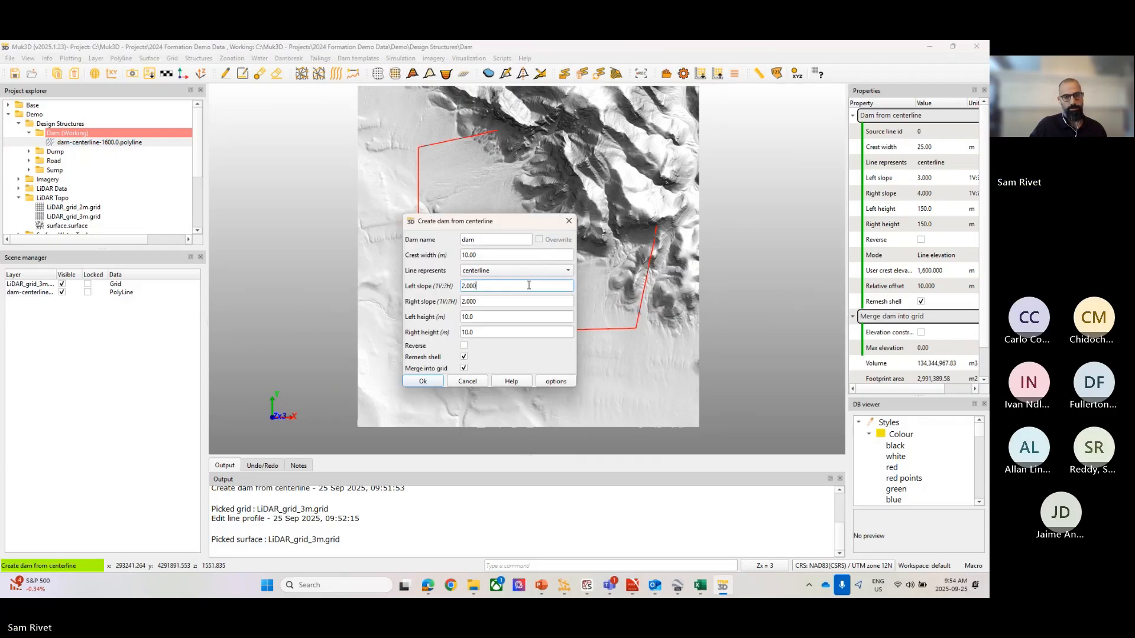
{"action": "right_click", "coordinate": [526, 284]}
{"action": "left_click", "coordinate": [540, 292]}
{"action": "left_click", "coordinate": [424, 381]}
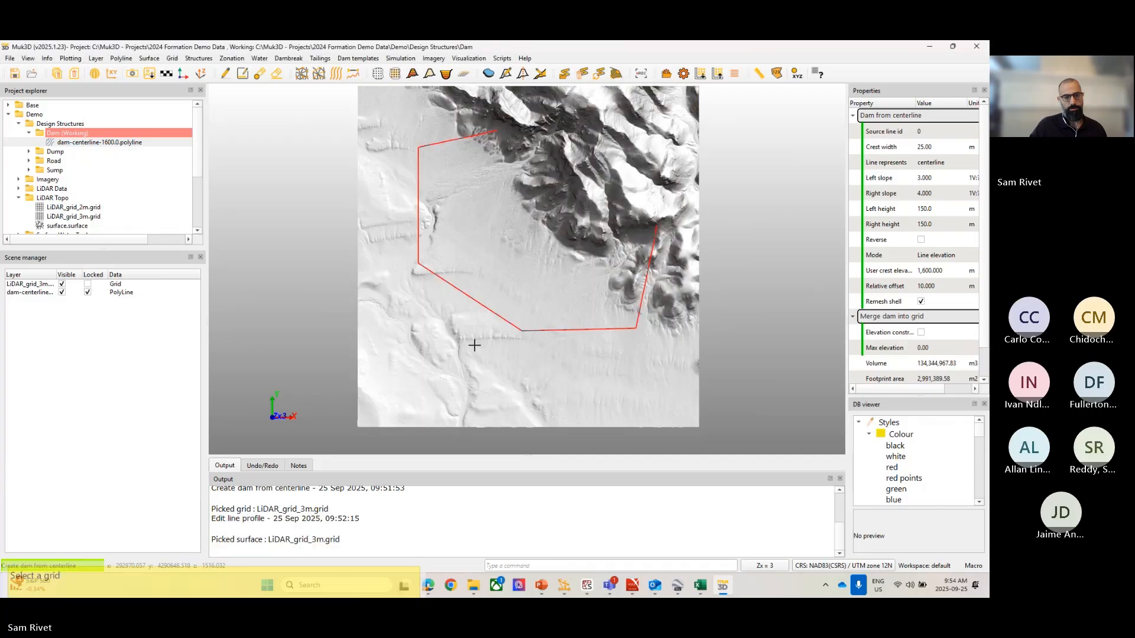
{"action": "left_click", "coordinate": [482, 325]}
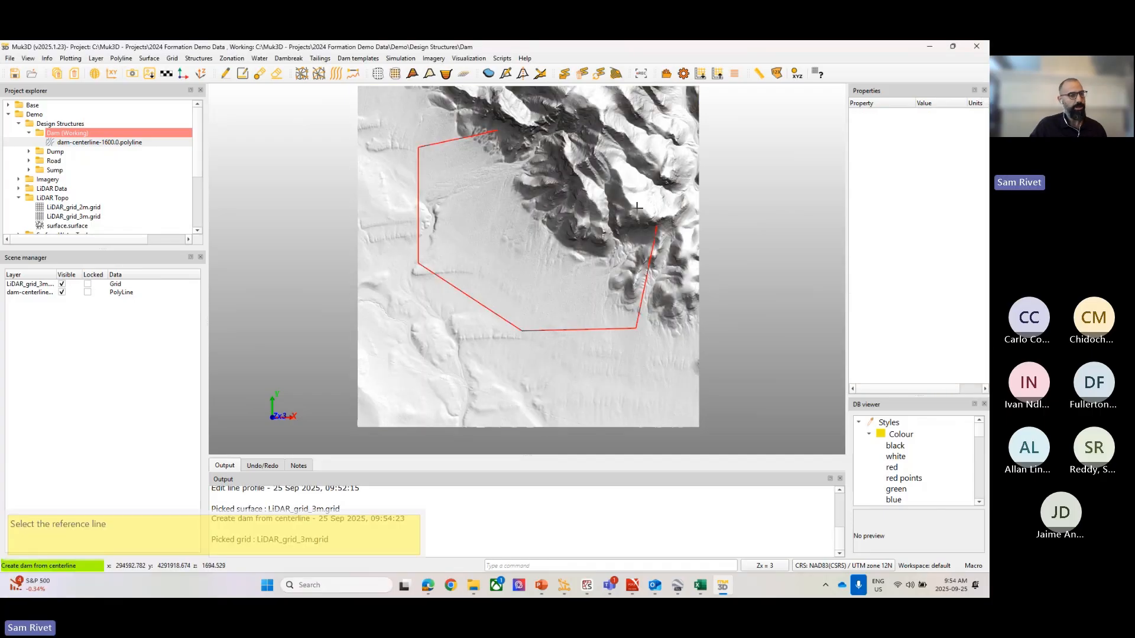
{"action": "left_click", "coordinate": [645, 279]}
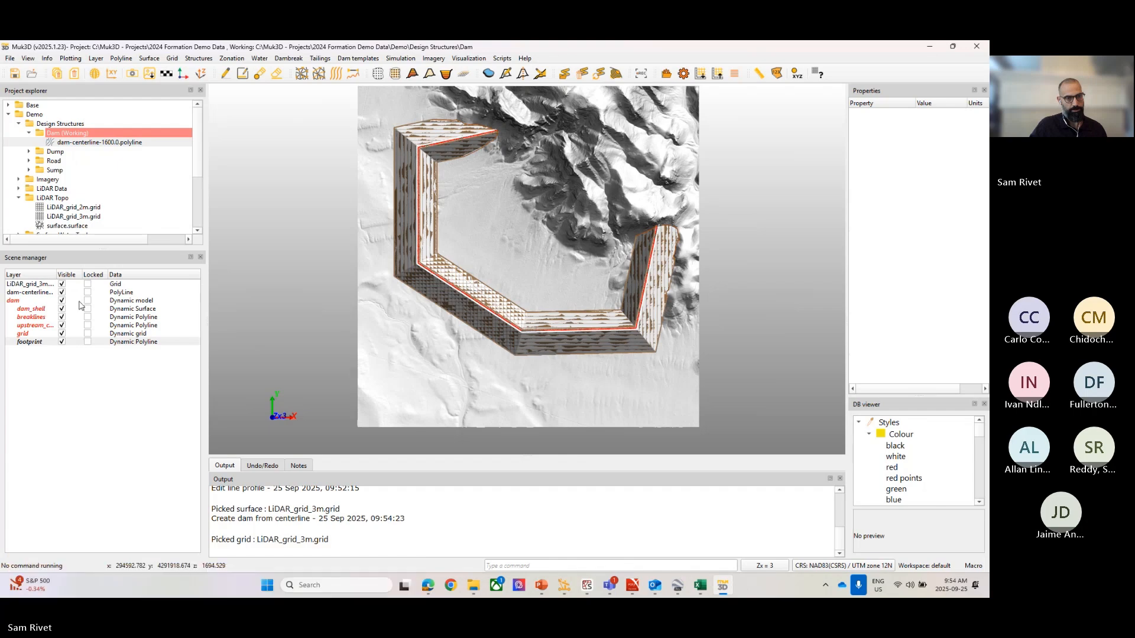
Hide the LiDAR grid and the other dam layers so only the dam's merged grid and its centerline are shown.
{"action": "left_click", "coordinate": [47, 301]}
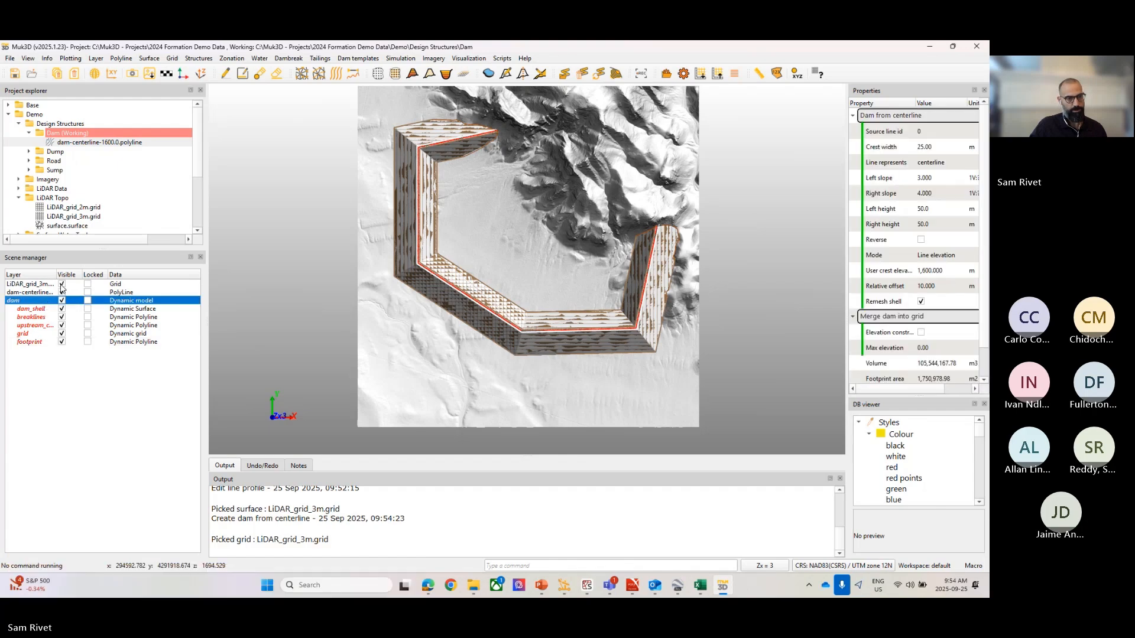
{"action": "left_click", "coordinate": [62, 284]}
{"action": "left_click", "coordinate": [61, 292]}
{"action": "left_click", "coordinate": [64, 309]}
{"action": "left_click", "coordinate": [61, 334]}
{"action": "left_click", "coordinate": [62, 342]}
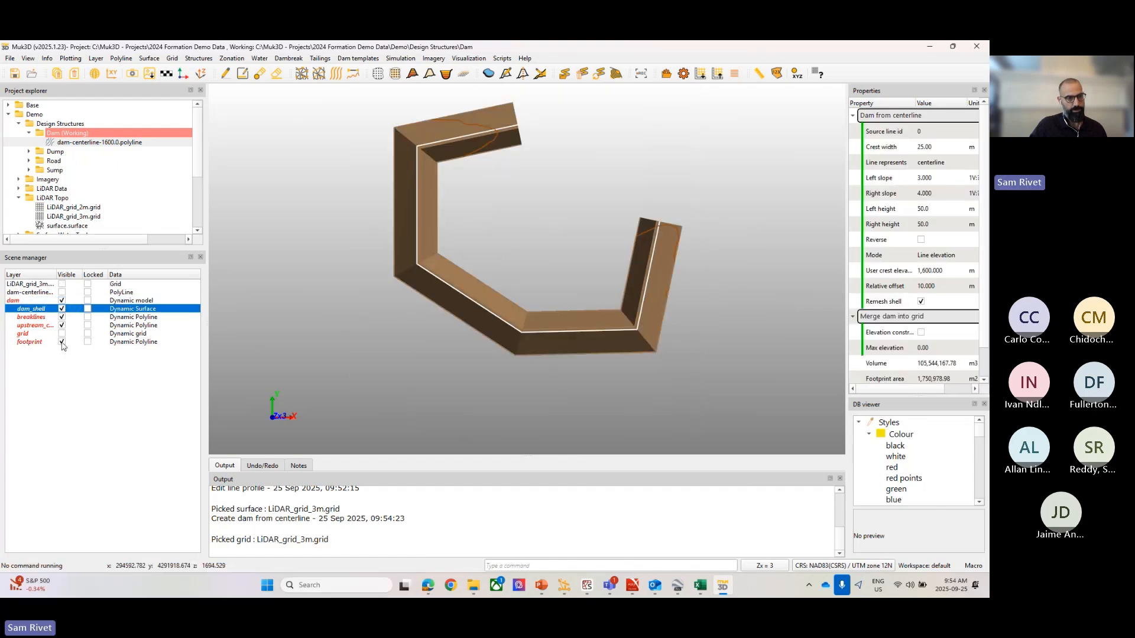
{"action": "left_click", "coordinate": [61, 309]}
{"action": "left_click", "coordinate": [62, 300]}
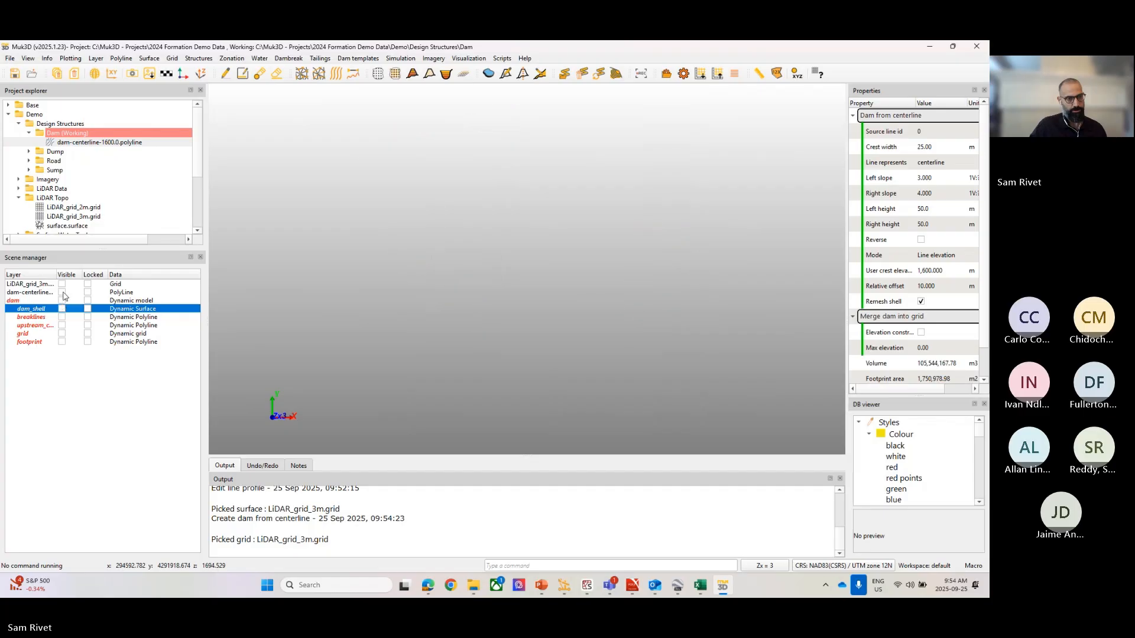
{"action": "left_click", "coordinate": [62, 292]}
{"action": "left_click", "coordinate": [61, 333]}
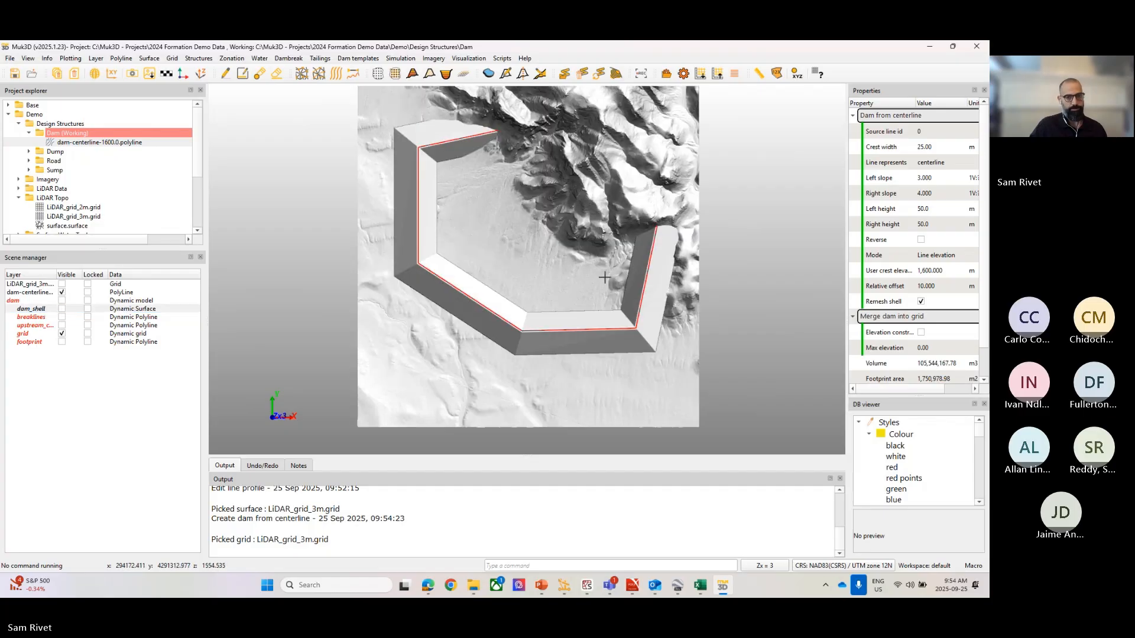
Create a pond surface at elevation 1580 m on the dam's merged grid inside the impoundment, and display the pond's properties.
{"action": "scroll", "coordinate": [606, 277], "scroll_direction": "up", "scroll_amount": 2}
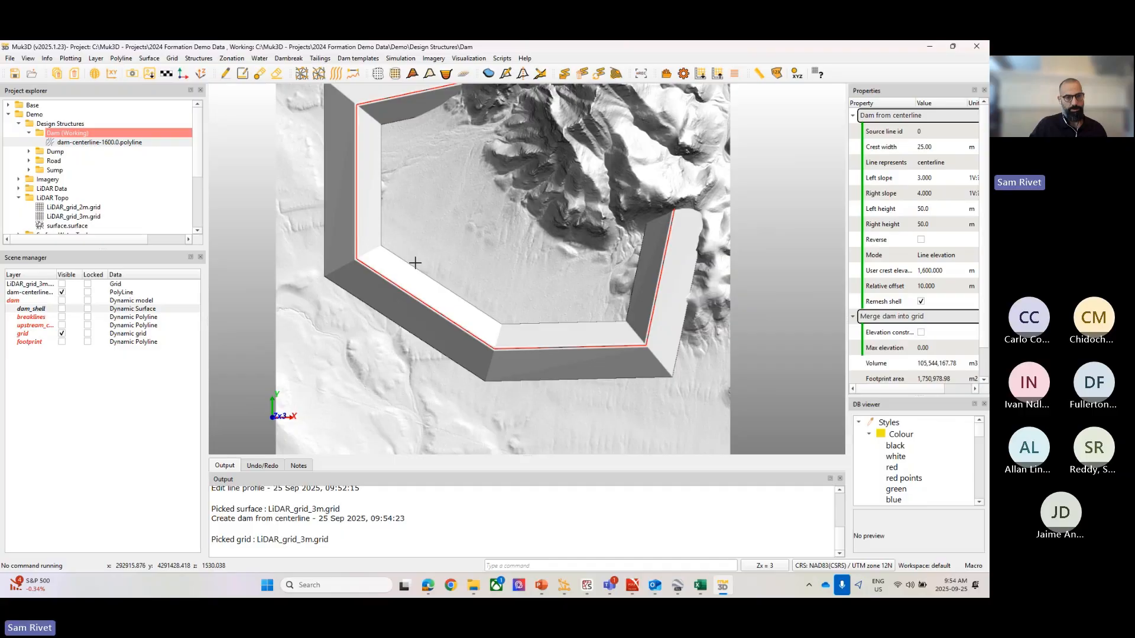
{"action": "left_click", "coordinate": [489, 75]}
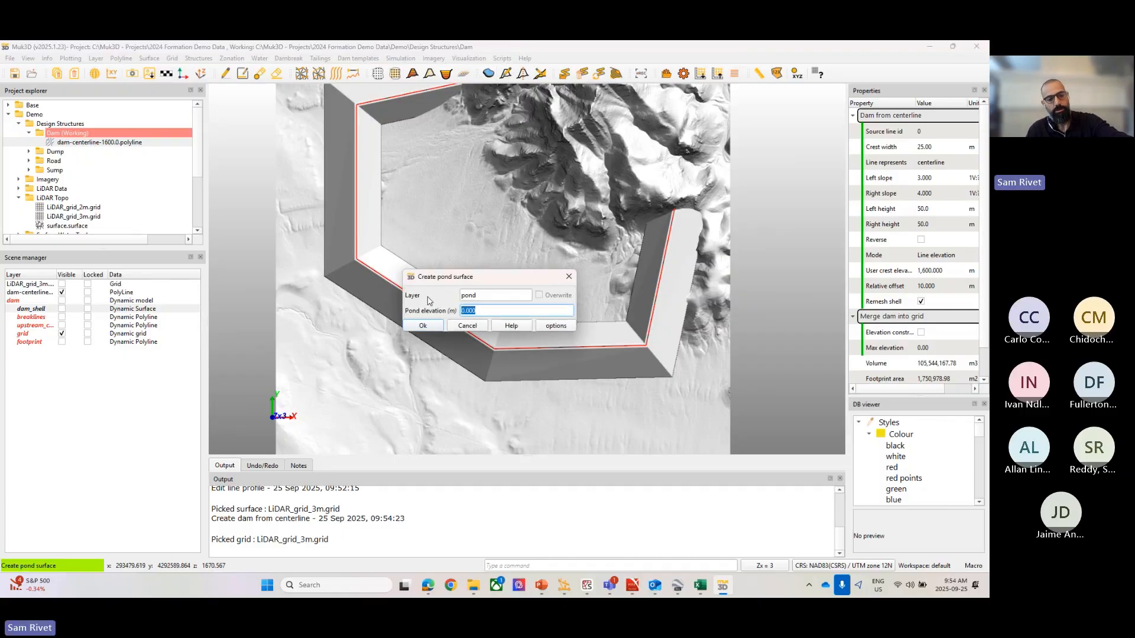
{"action": "type", "text": "1580"}
{"action": "left_click", "coordinate": [423, 325]}
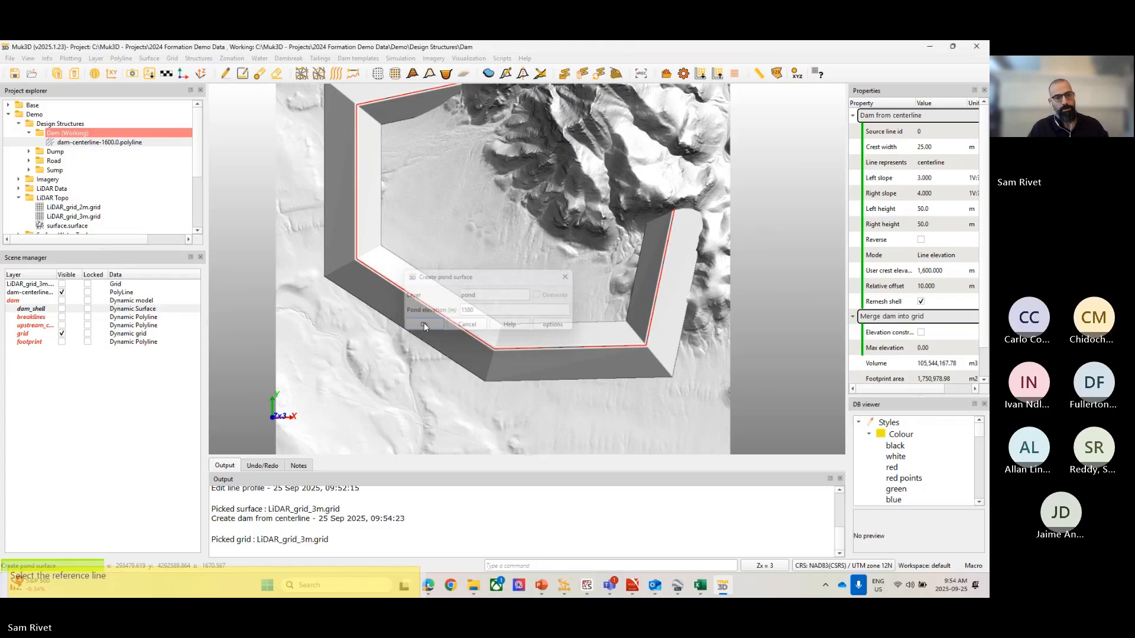
{"action": "left_click", "coordinate": [478, 244]}
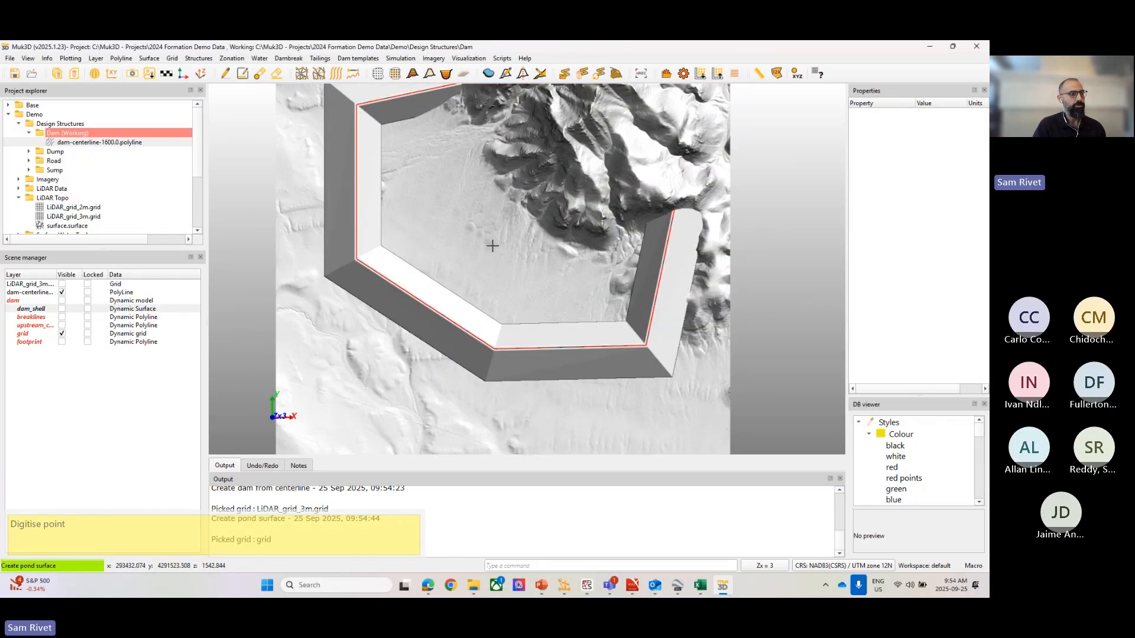
{"action": "left_click", "coordinate": [493, 246]}
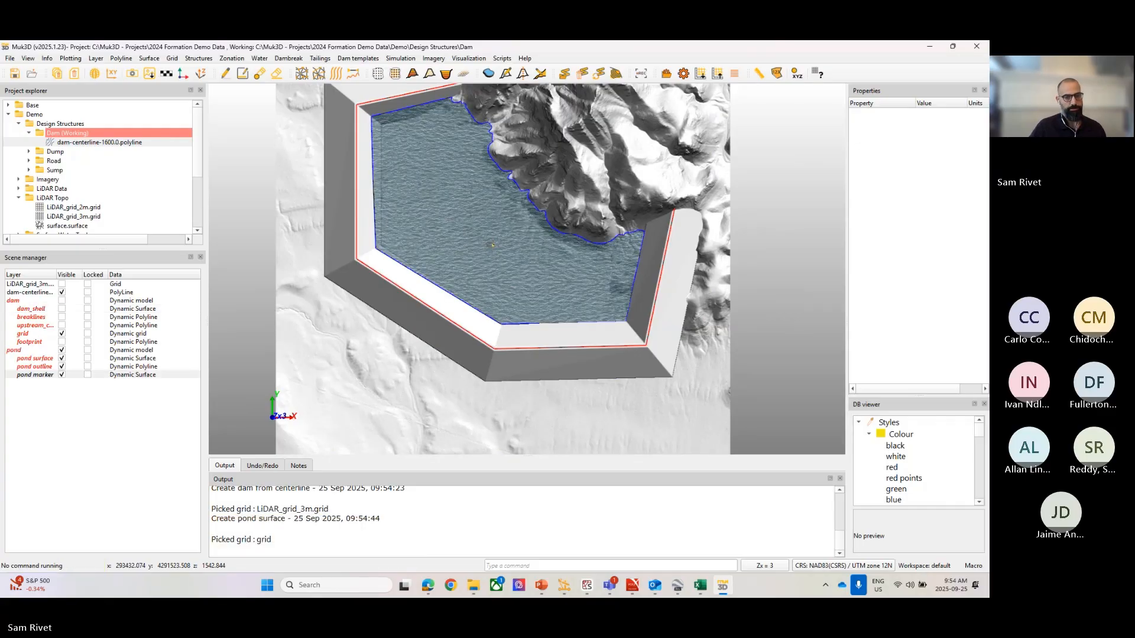
{"action": "scroll", "coordinate": [491, 240], "scroll_direction": "down", "scroll_amount": 3}
{"action": "scroll", "coordinate": [499, 236], "scroll_direction": "up", "scroll_amount": 2}
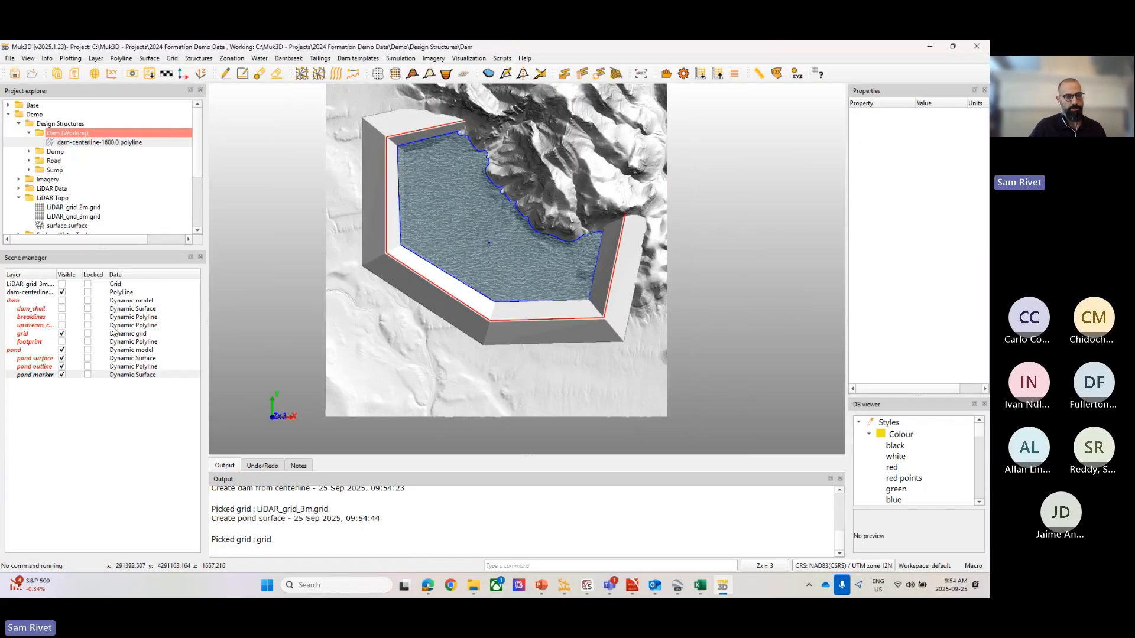
{"action": "left_click", "coordinate": [34, 352]}
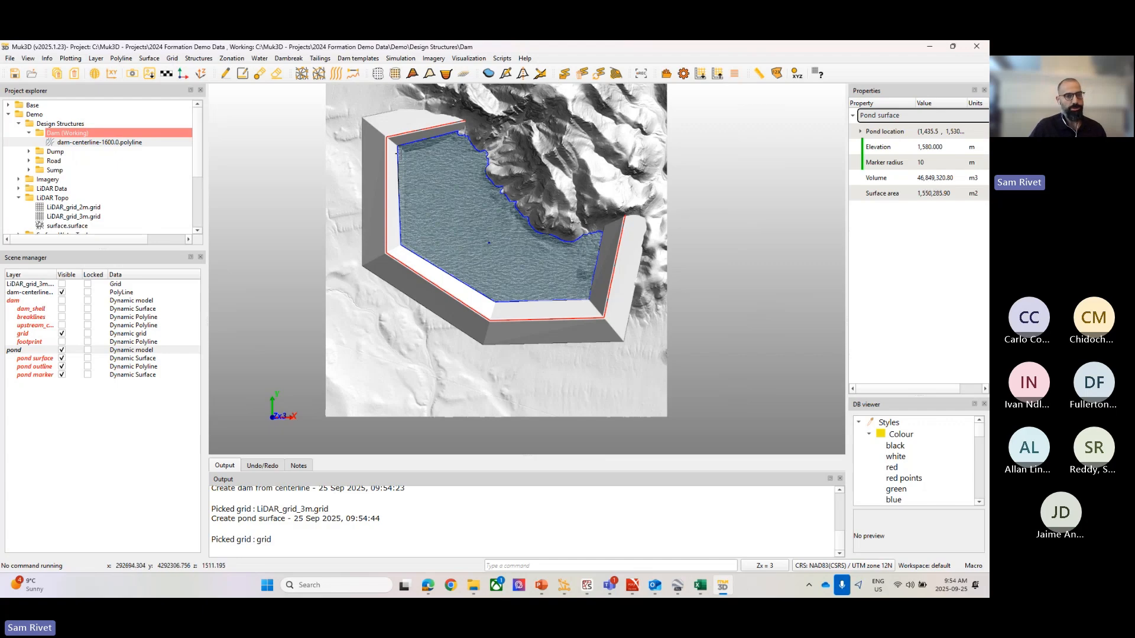
Edit the dam centerline by pulling its points along the southwest and south sides outward, and display the pond's properties.
{"action": "right_click", "coordinate": [344, 241]}
{"action": "left_click", "coordinate": [369, 346]}
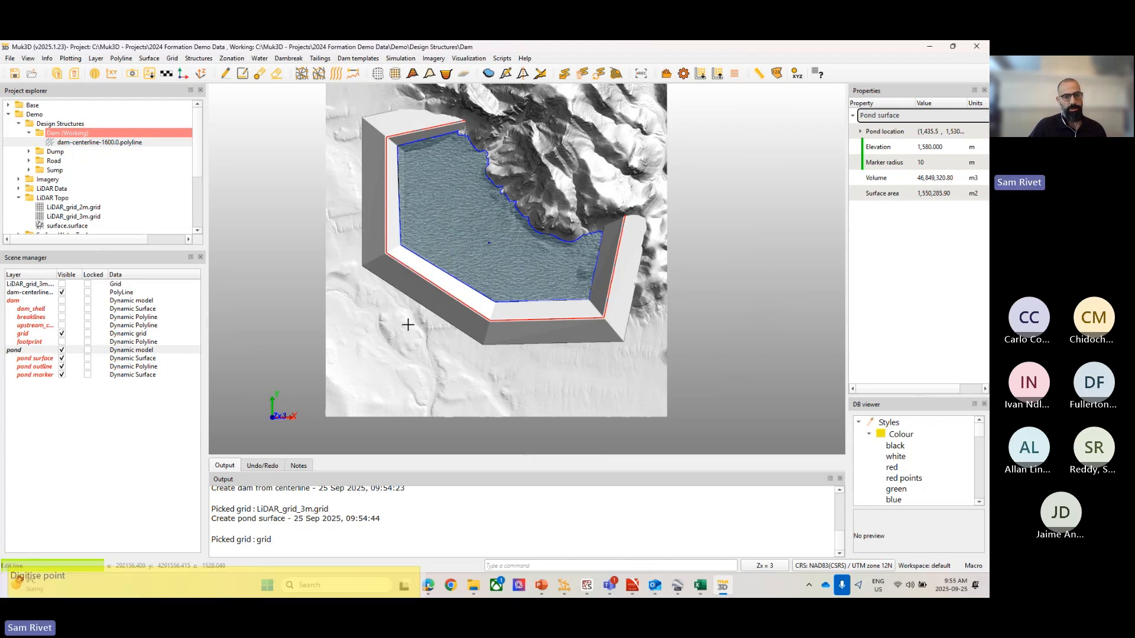
{"action": "left_click", "coordinate": [434, 297]}
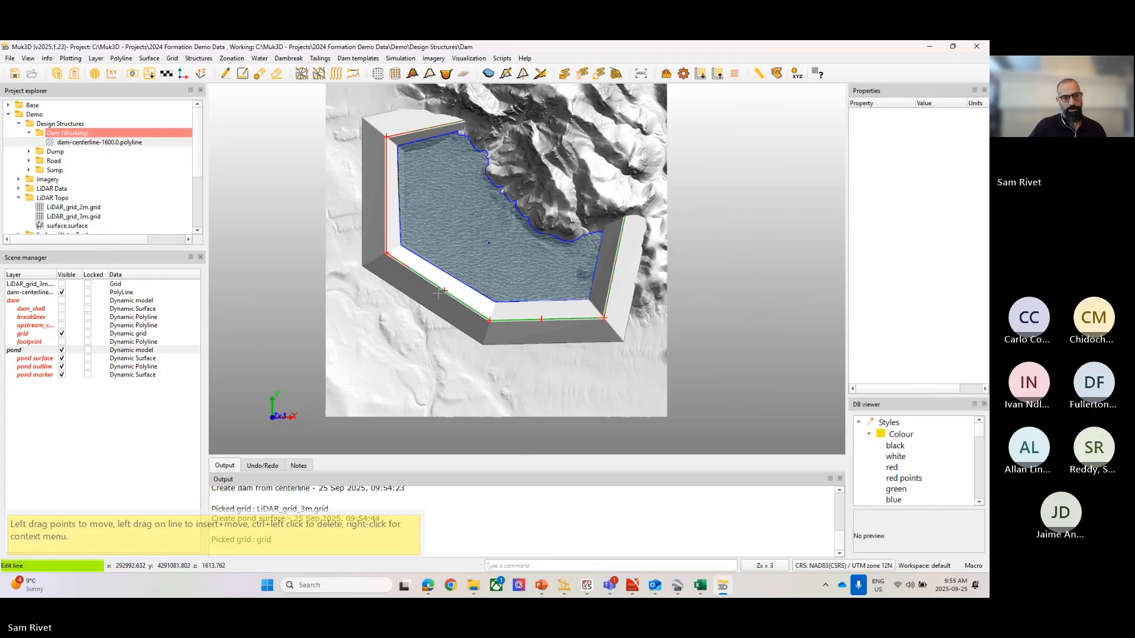
{"action": "left_click_drag", "start_coordinate": [441, 289], "coordinate": [434, 305]}
{"action": "left_click_drag", "start_coordinate": [541, 319], "coordinate": [546, 331]}
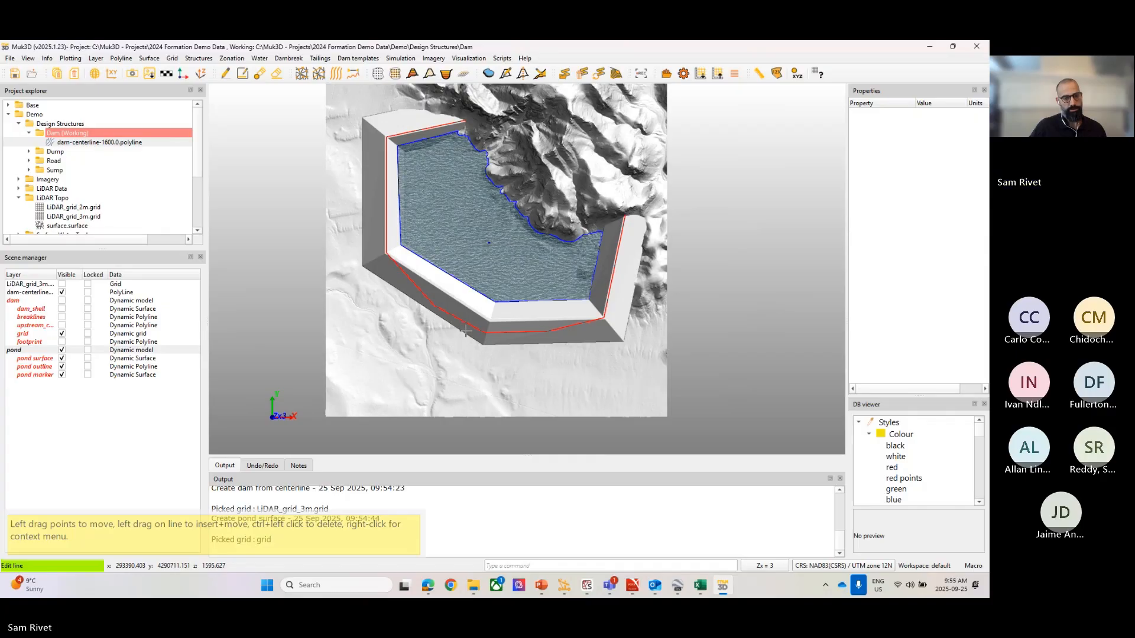
{"action": "key", "text": "Return"}
{"action": "left_click", "coordinate": [35, 350]}
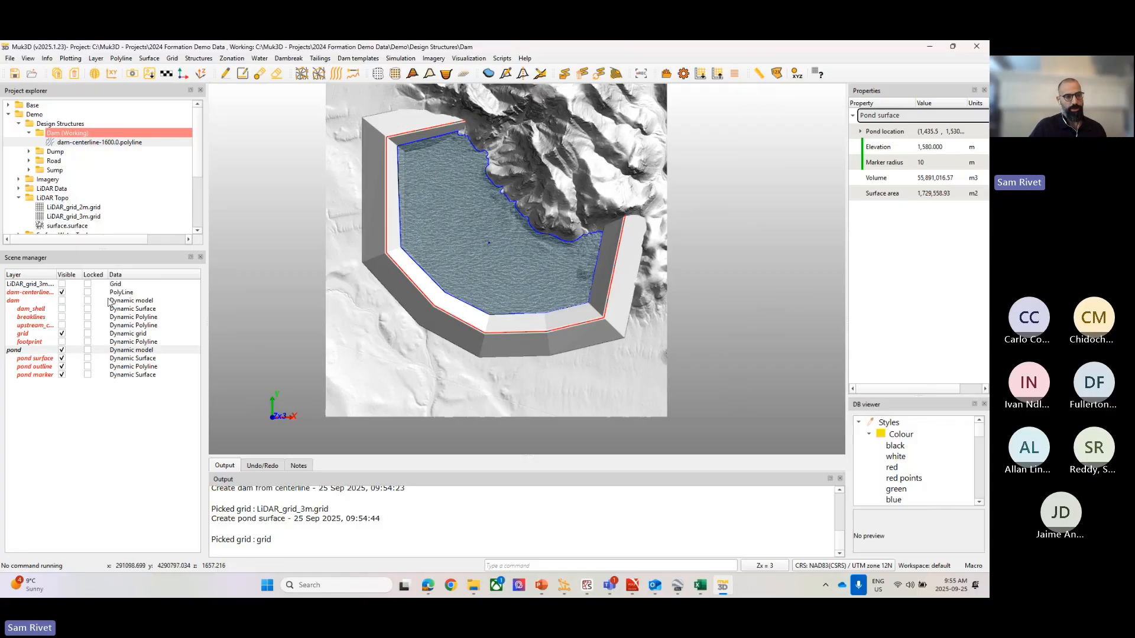
Set the dam's right slope to 6.
{"action": "left_click", "coordinate": [19, 302]}
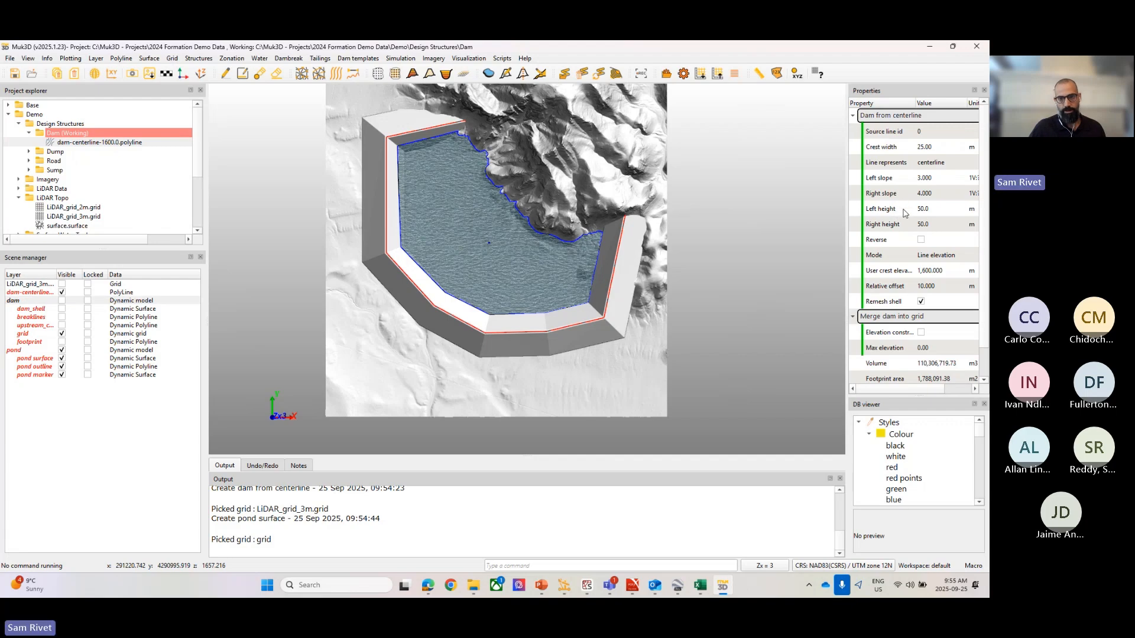
{"action": "double_click", "coordinate": [938, 195]}
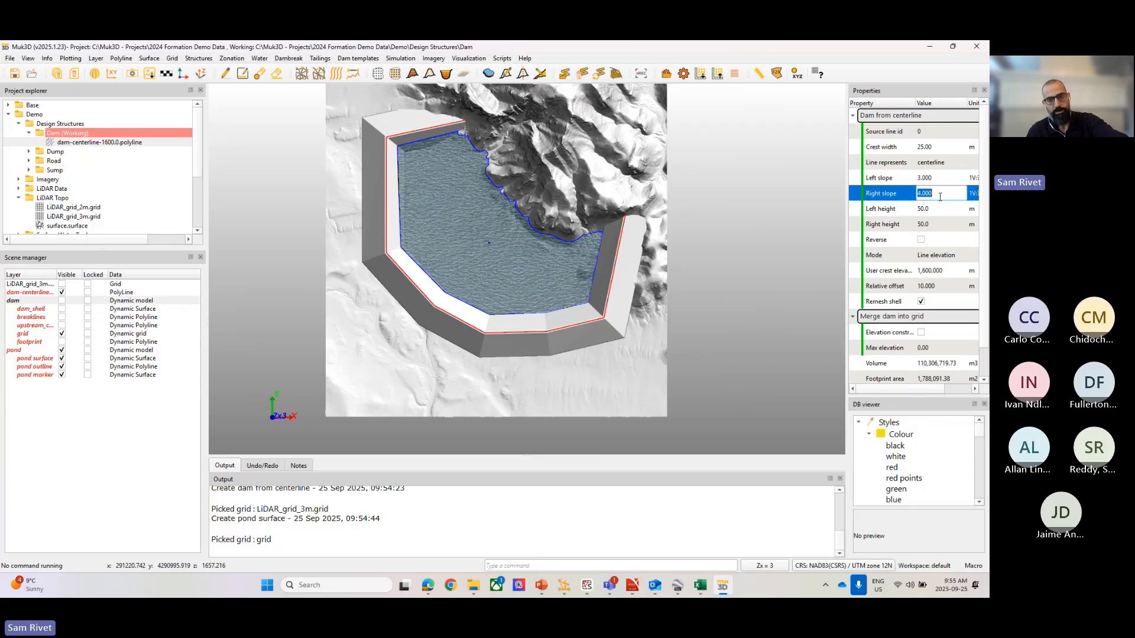
{"action": "type", "text": "6"}
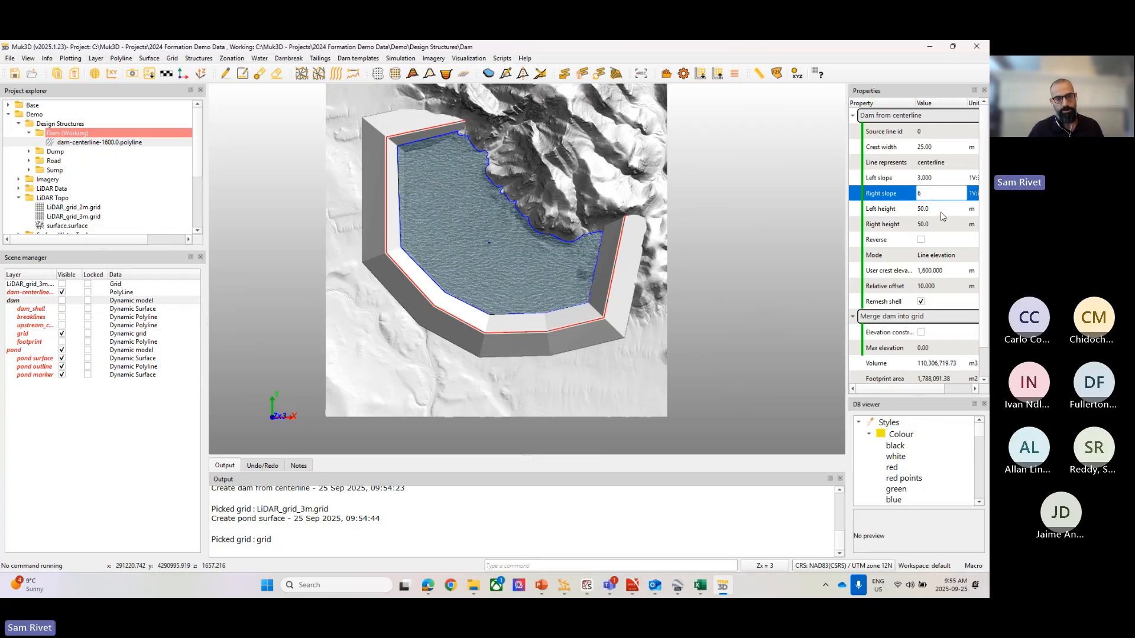
{"action": "left_click", "coordinate": [941, 211]}
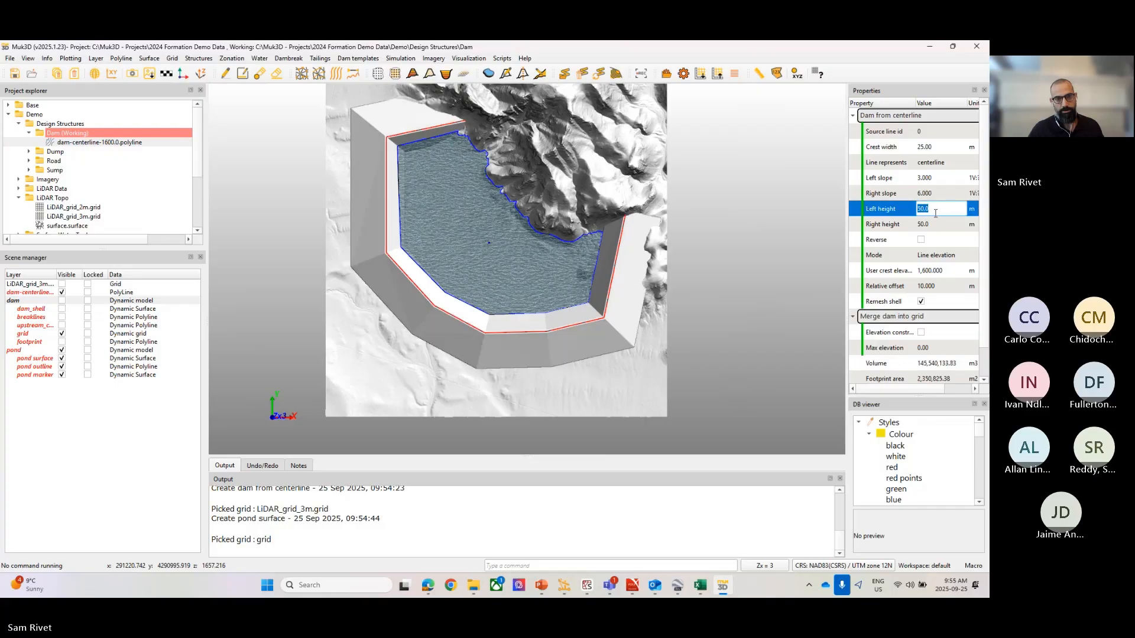
Set the dam's right slope back to 4.
{"action": "left_click", "coordinate": [935, 195]}
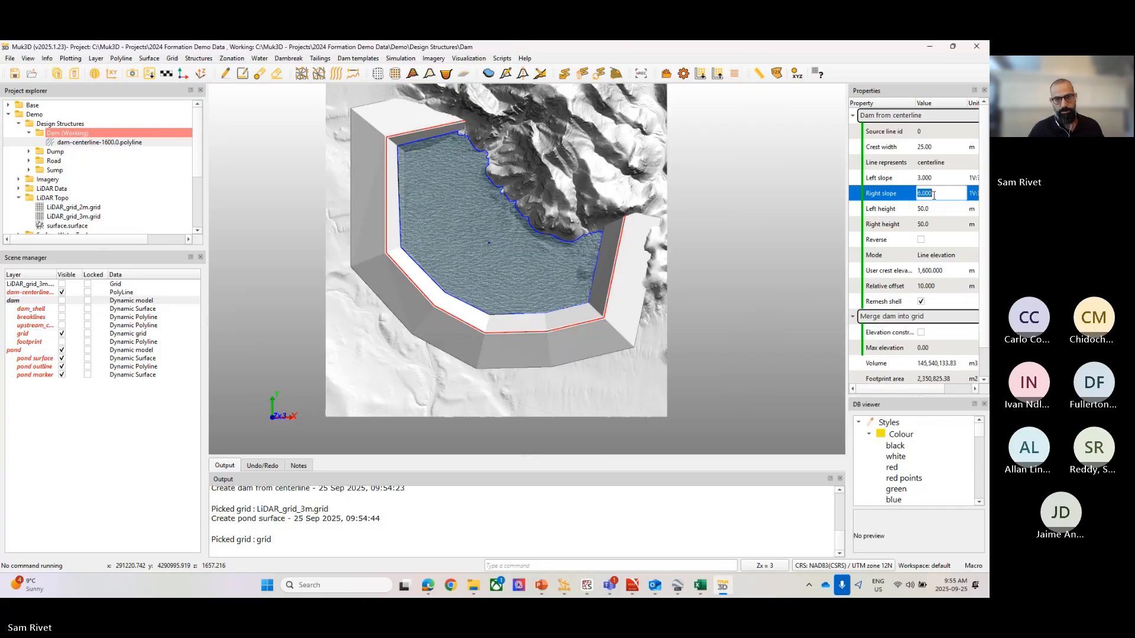
{"action": "left_click", "coordinate": [934, 179]}
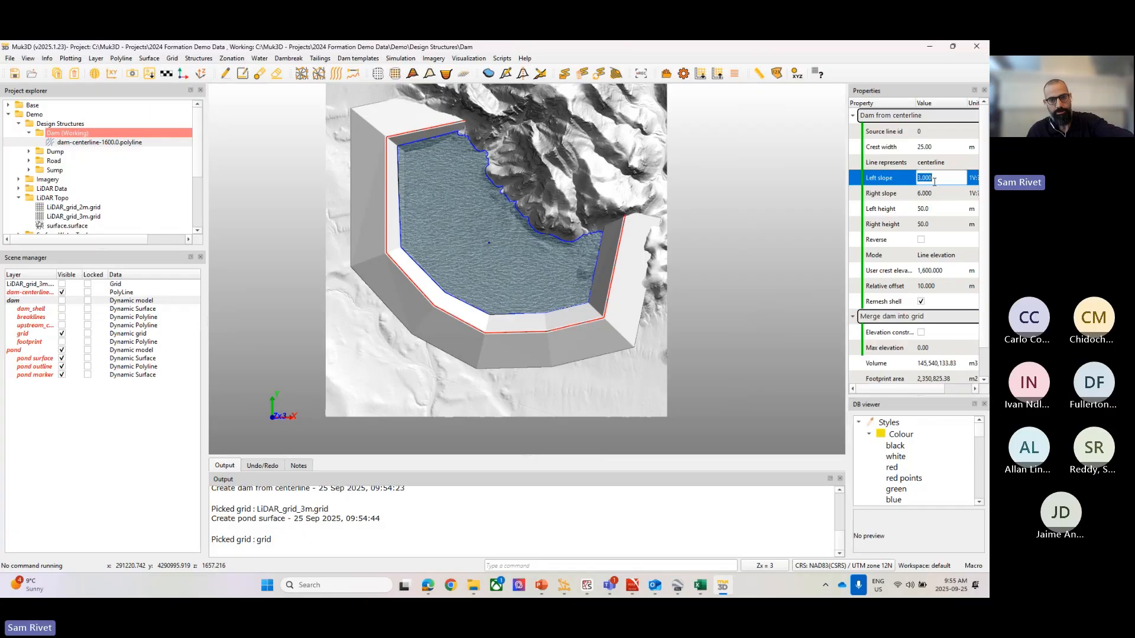
{"action": "left_click", "coordinate": [936, 195]}
{"action": "type", "text": "4"}
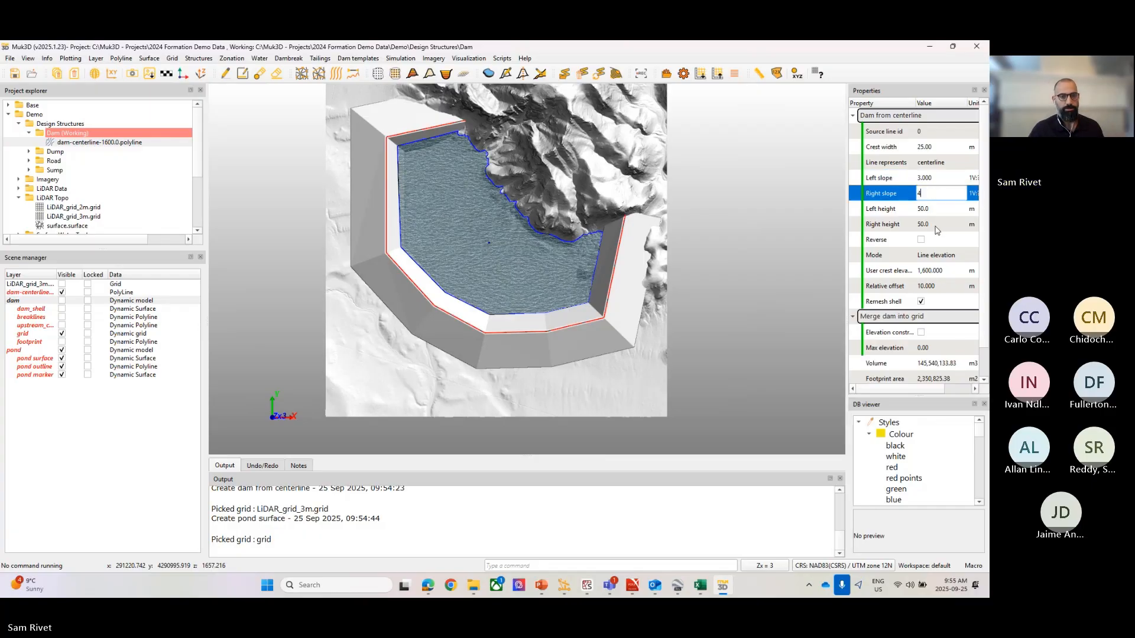
{"action": "left_click", "coordinate": [936, 225]}
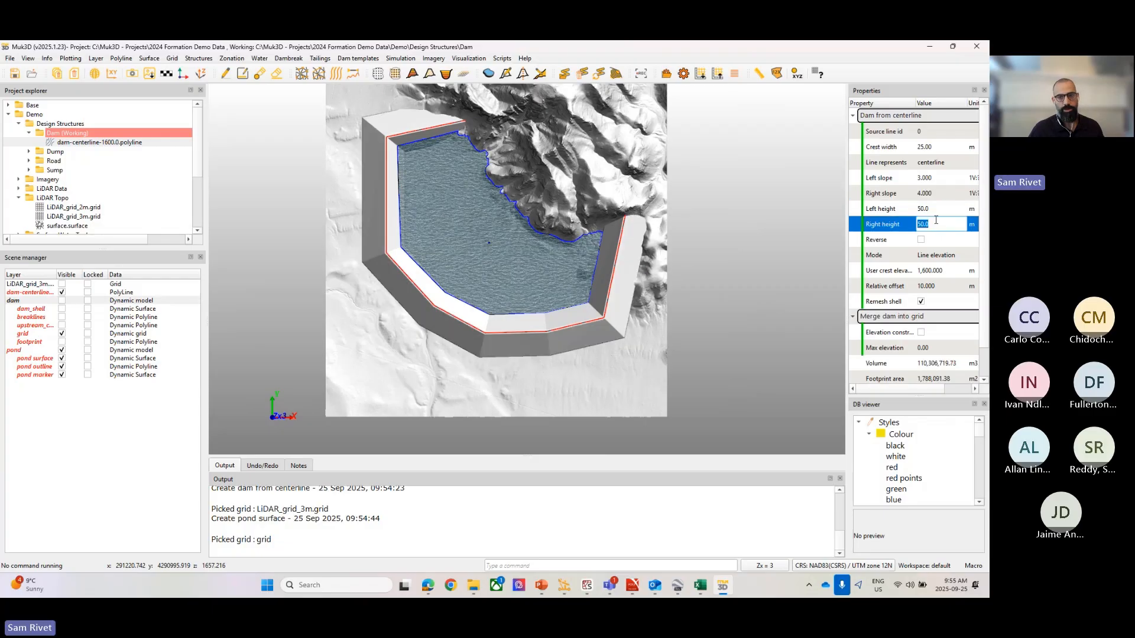
{"action": "left_click", "coordinate": [926, 179]}
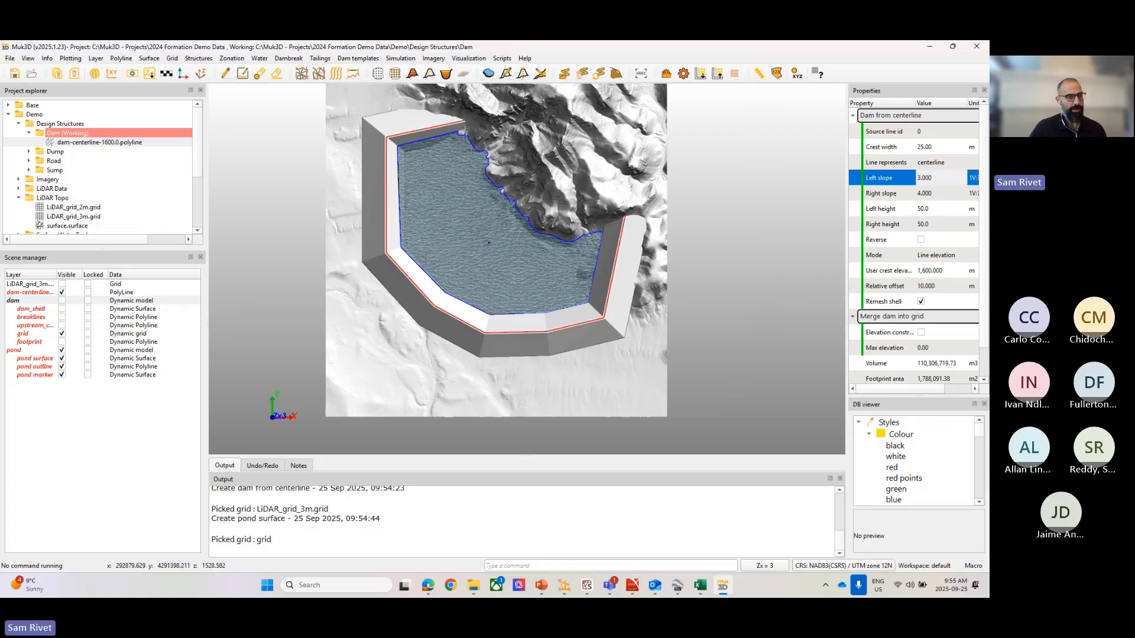
{"action": "left_click", "coordinate": [18, 351]}
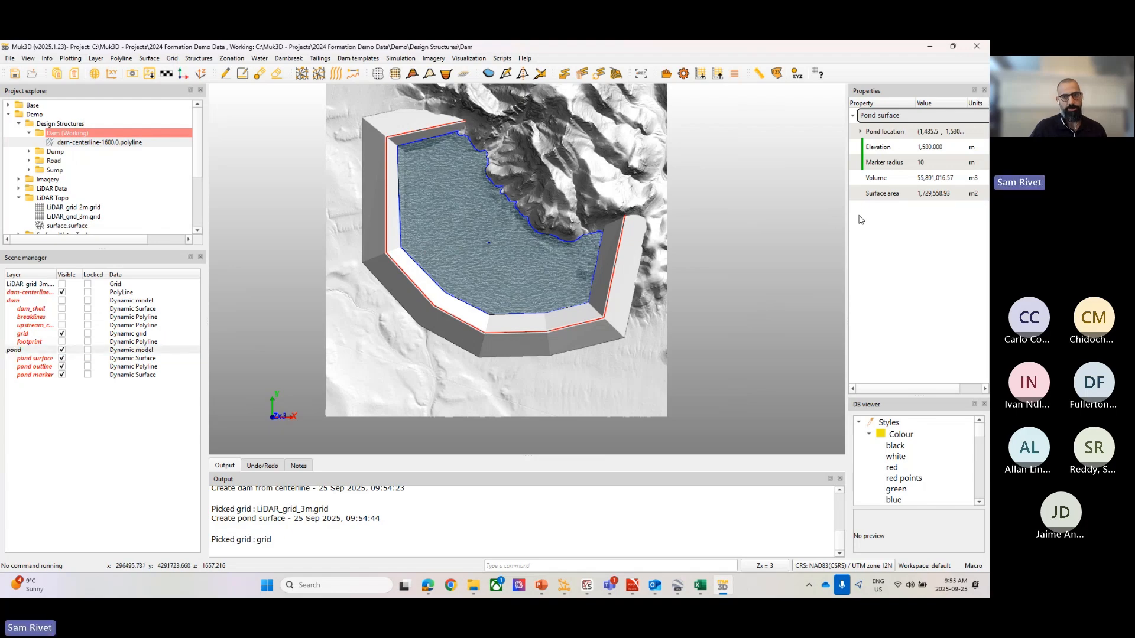
{"action": "left_click", "coordinate": [36, 301]}
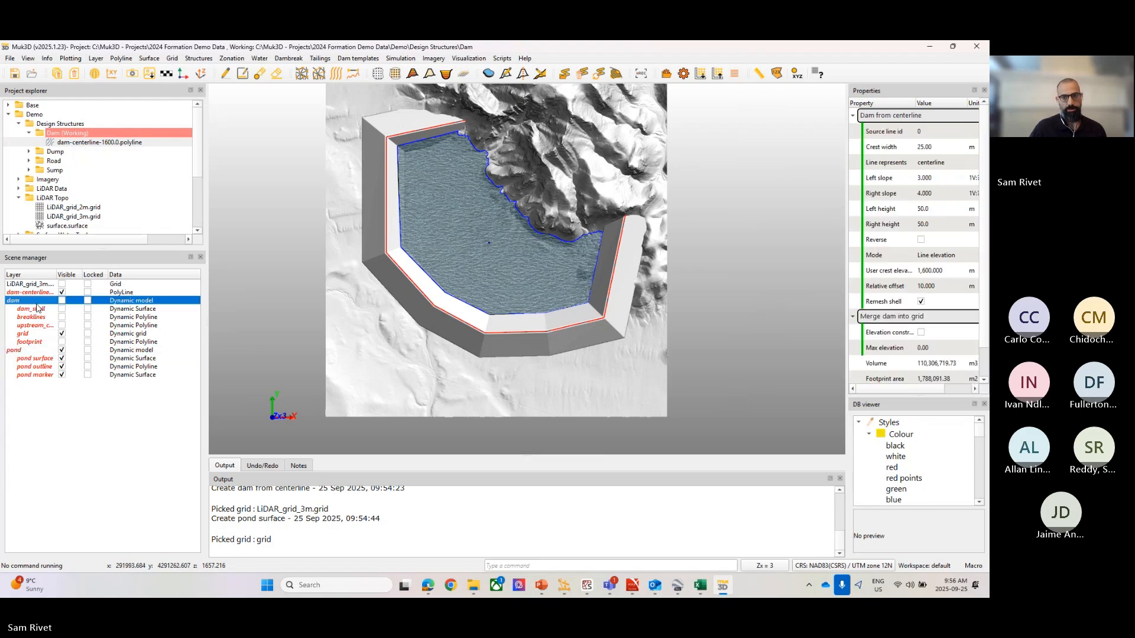
{"action": "left_click", "coordinate": [24, 351]}
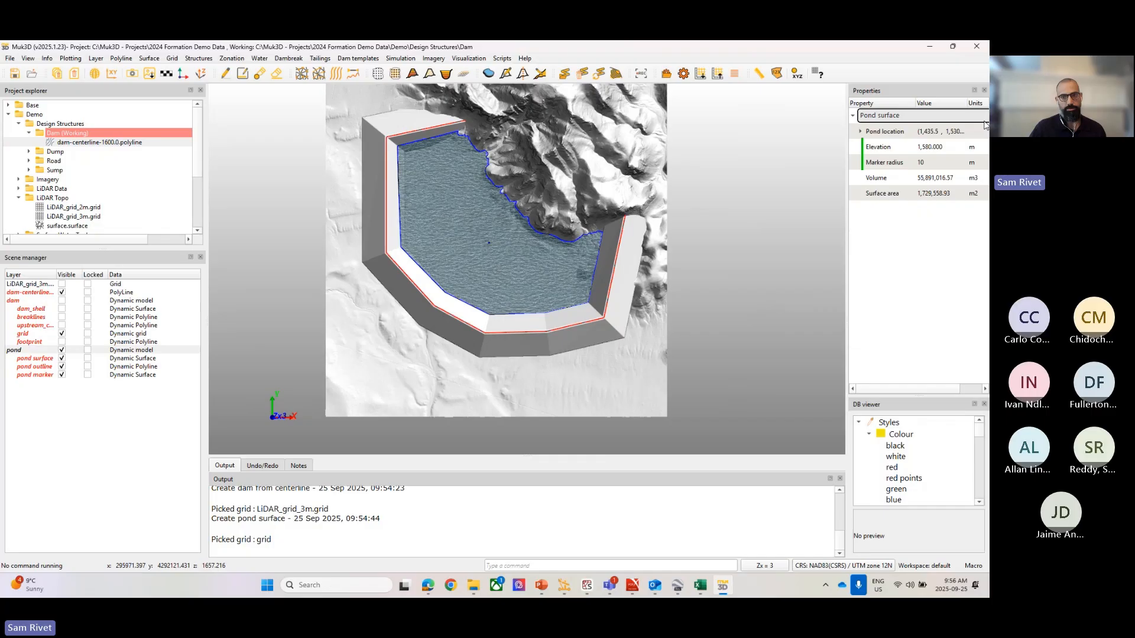
{"action": "right_click", "coordinate": [882, 122]}
{"action": "left_click", "coordinate": [898, 161]}
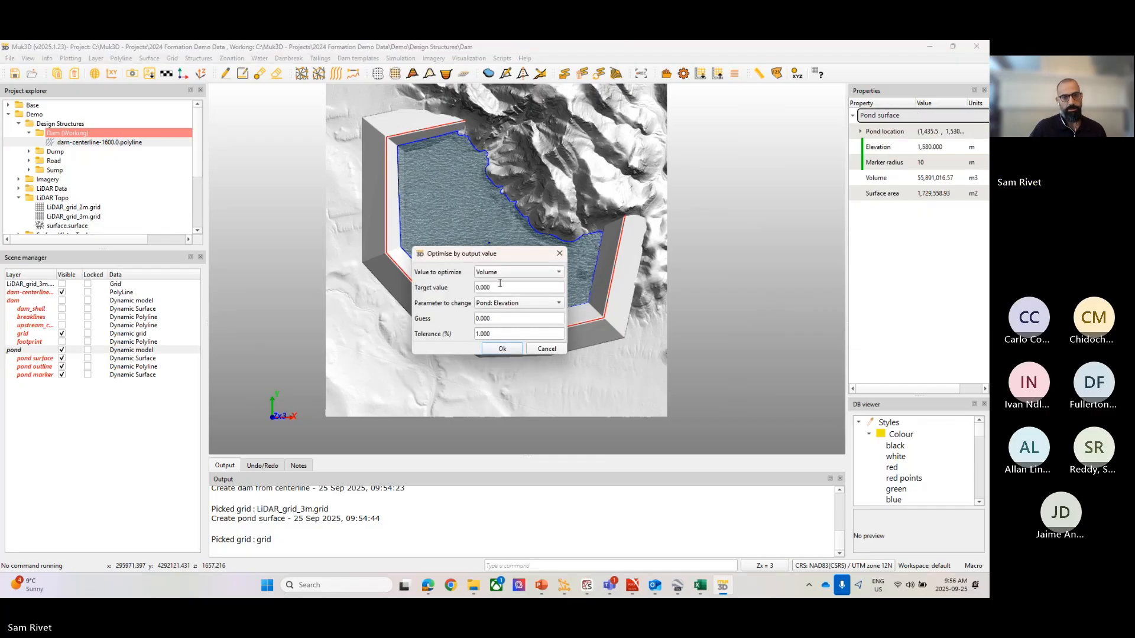
{"action": "left_click_drag", "start_coordinate": [498, 287], "coordinate": [483, 286]}
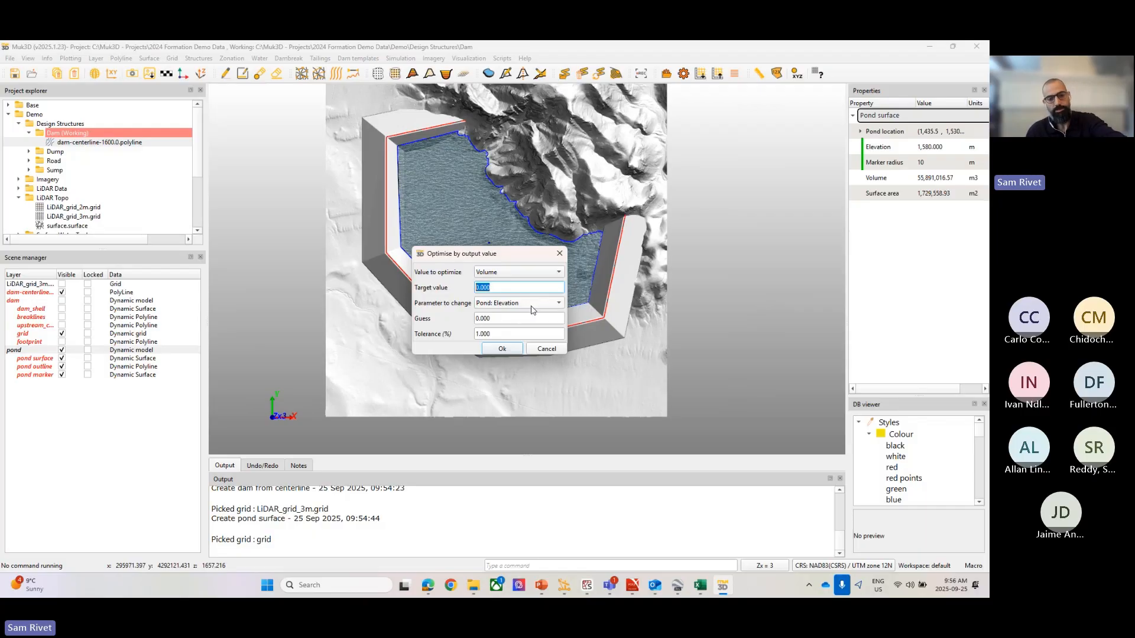
{"action": "type", "text": "600"}
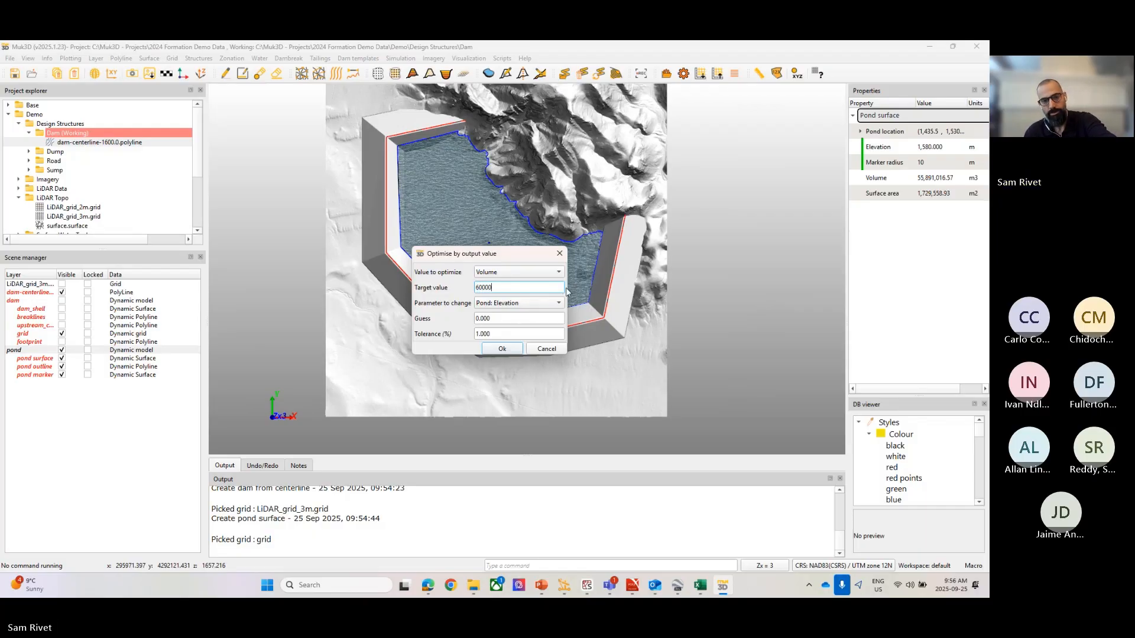
{"action": "type", "text": "00000"}
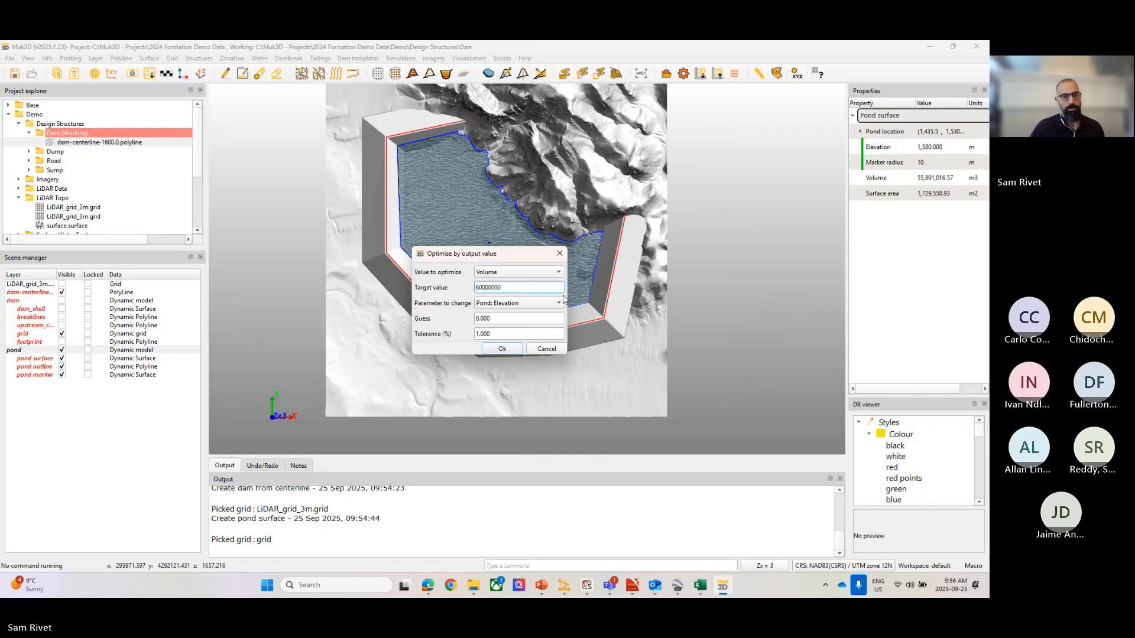
{"action": "left_click", "coordinate": [539, 305]}
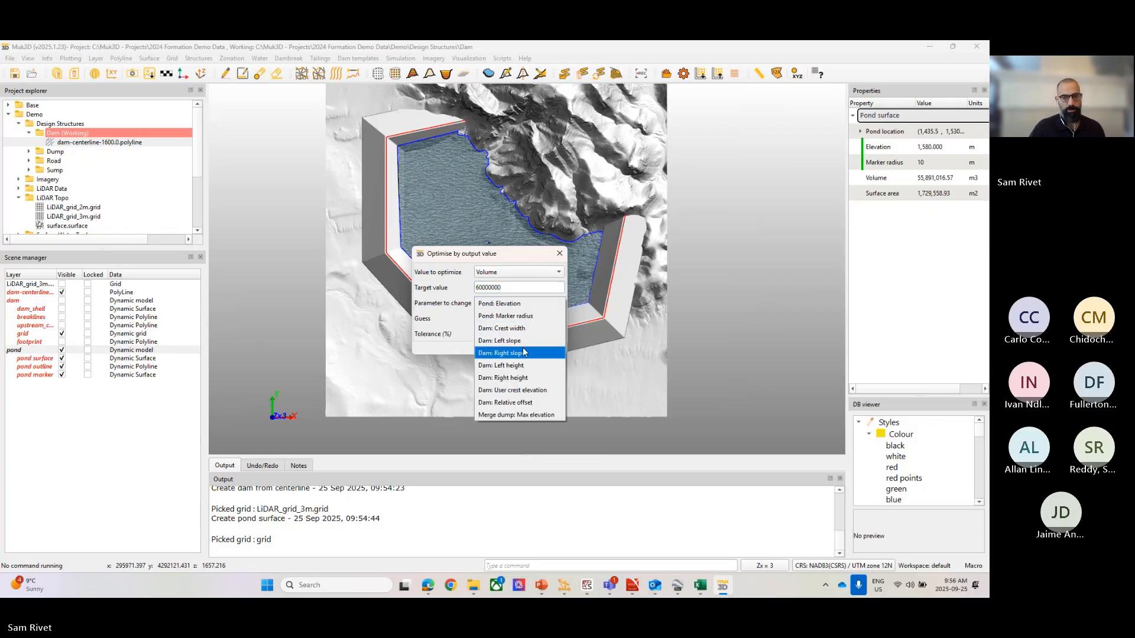
{"action": "left_click", "coordinate": [440, 319]}
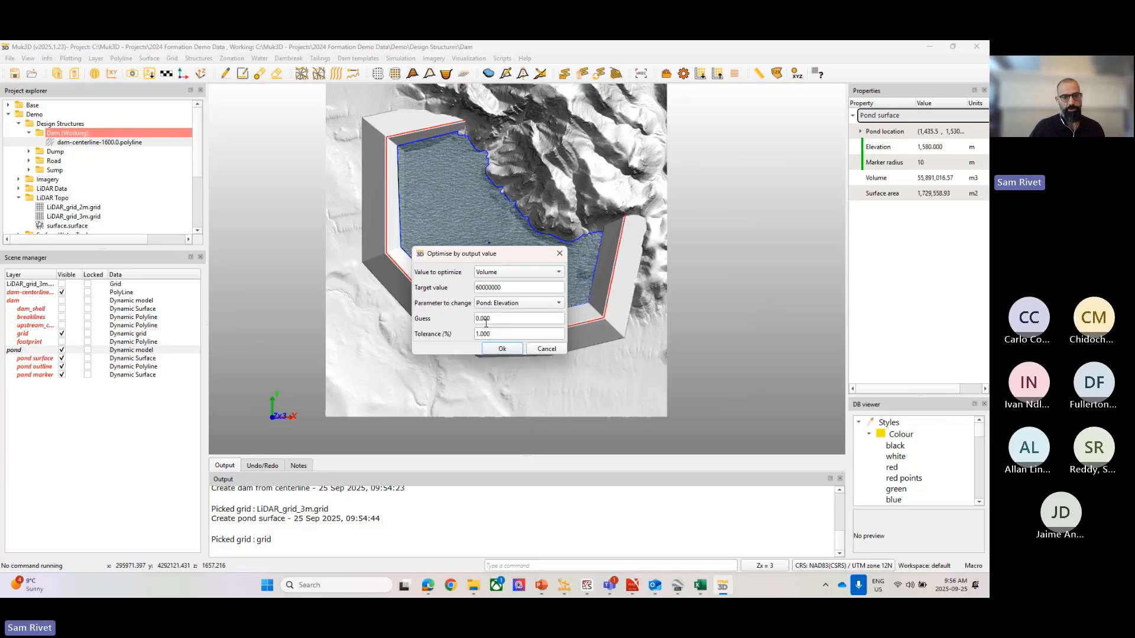
{"action": "left_click", "coordinate": [542, 350]}
Start an optimisation by output value for the pond surface, with volume as the value to optimise and 60000000 as target.
{"action": "left_click", "coordinate": [41, 301]}
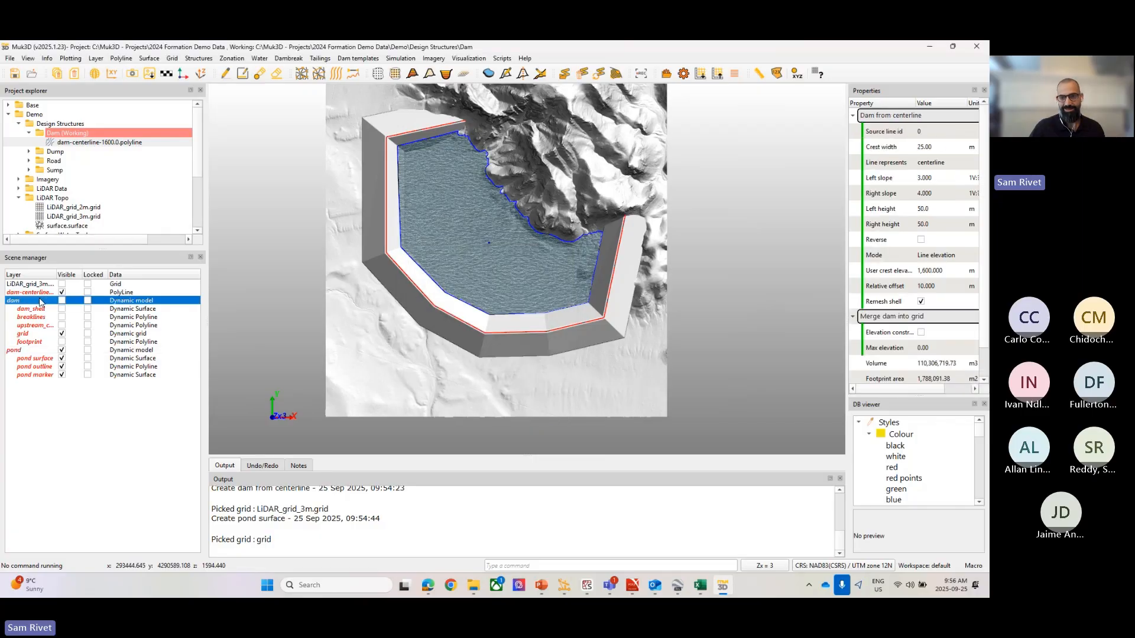
{"action": "left_click", "coordinate": [32, 350]}
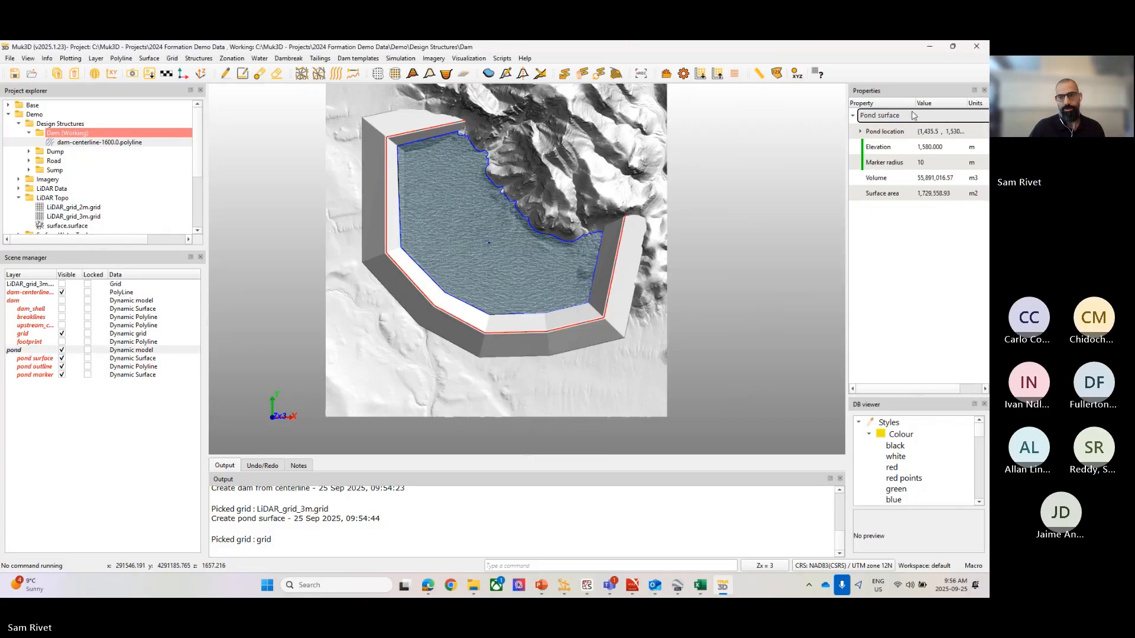
{"action": "right_click", "coordinate": [883, 107]}
{"action": "left_click", "coordinate": [895, 164]}
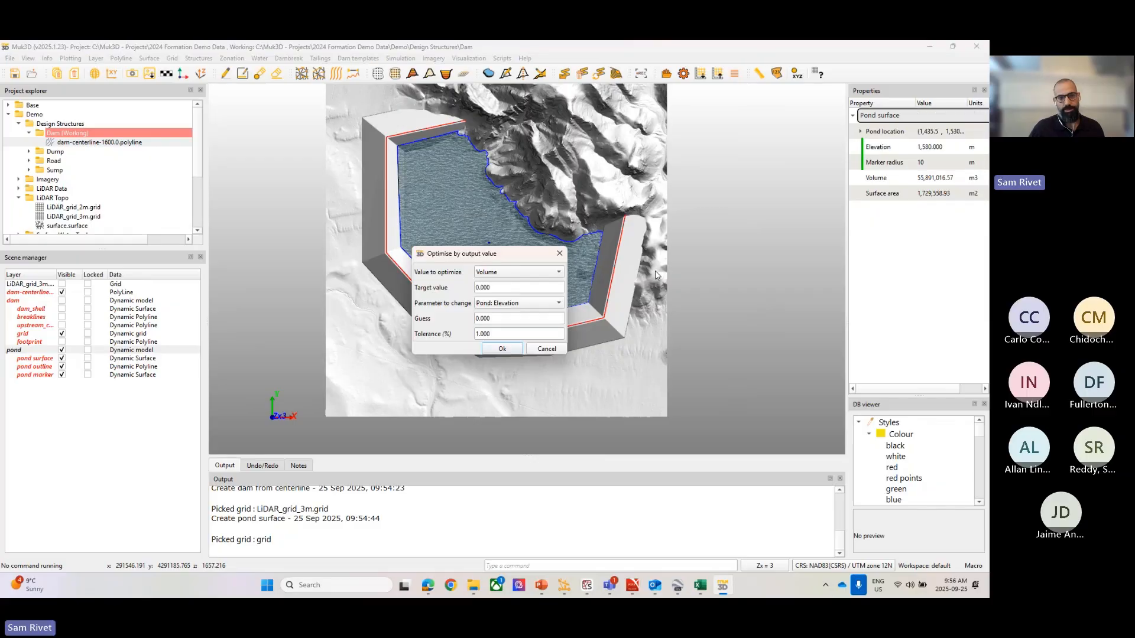
{"action": "double_click", "coordinate": [496, 292]}
{"action": "type", "text": "6"}
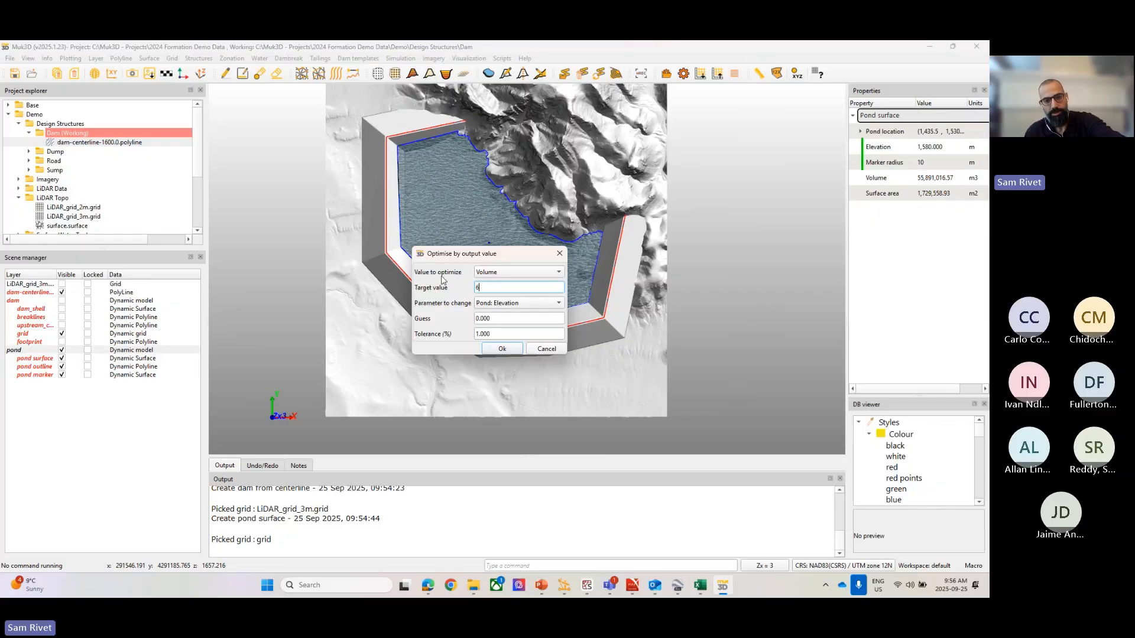
{"action": "type", "text": "0000"}
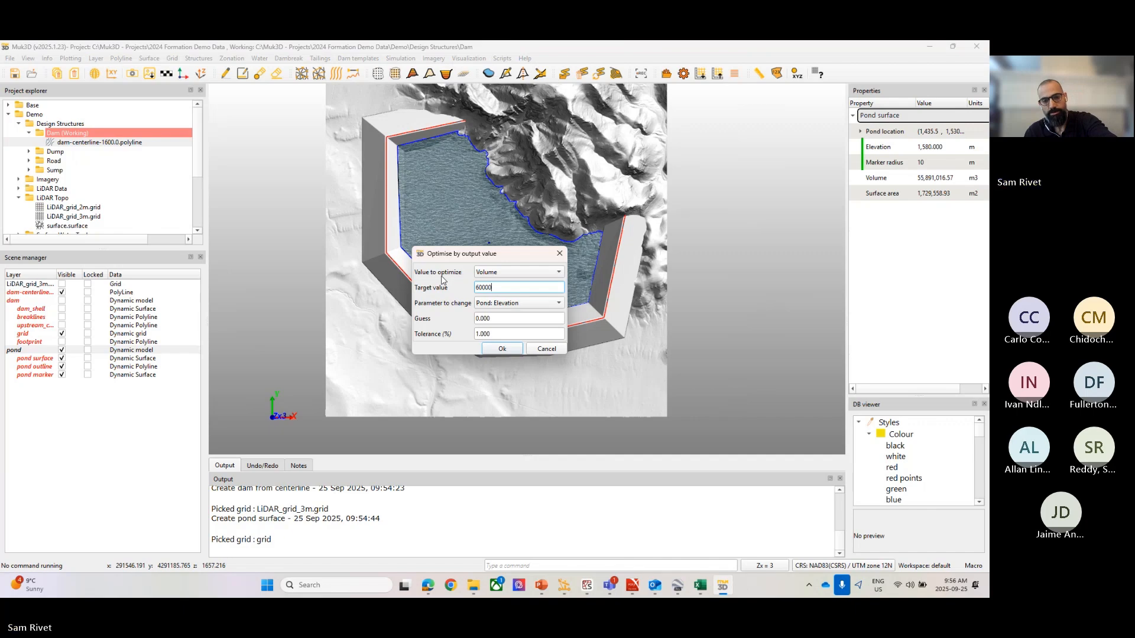
{"action": "type", "text": "000"}
Choose the dam's left slope as the parameter to change with a guess of 3, and run the optimisation.
{"action": "left_click", "coordinate": [519, 303]}
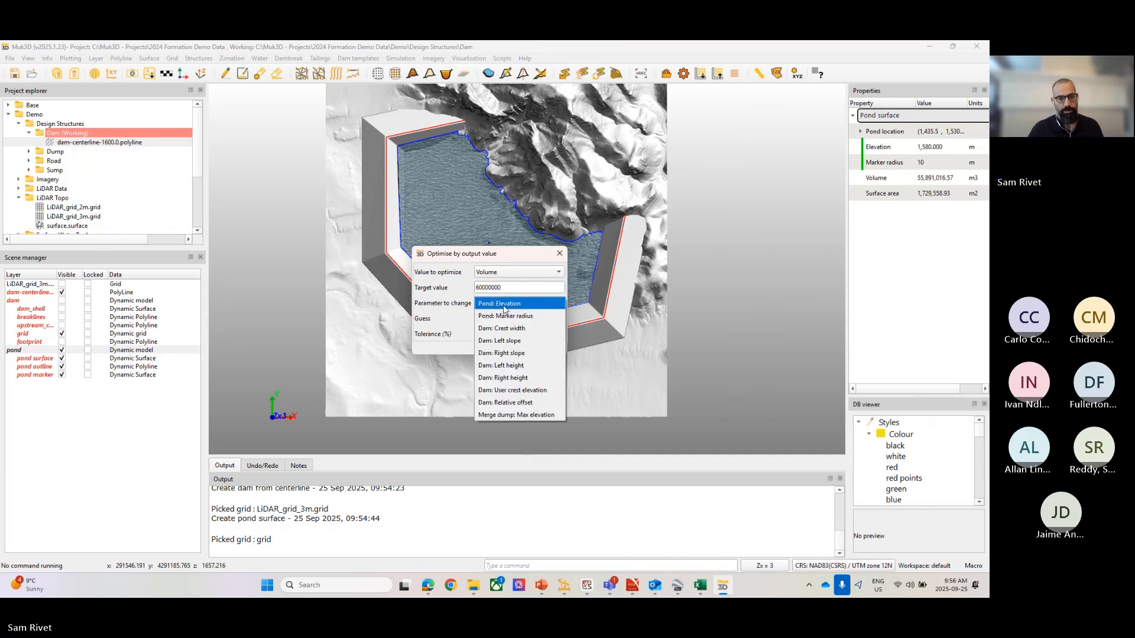
{"action": "left_click", "coordinate": [507, 341]}
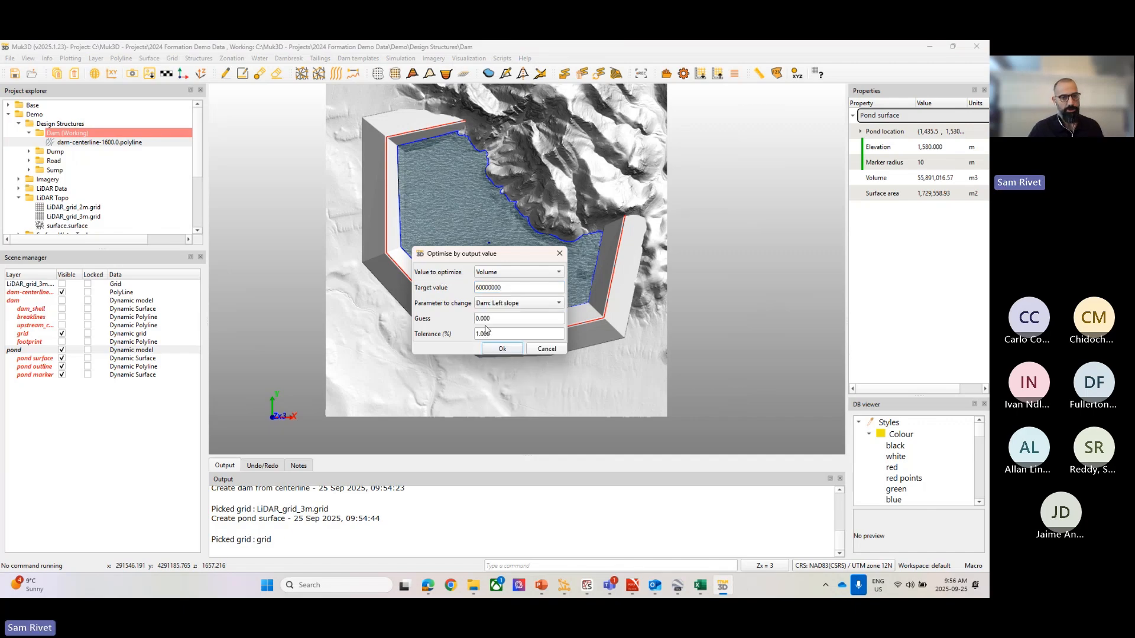
{"action": "key", "text": "Tab"}
{"action": "type", "text": "3"}
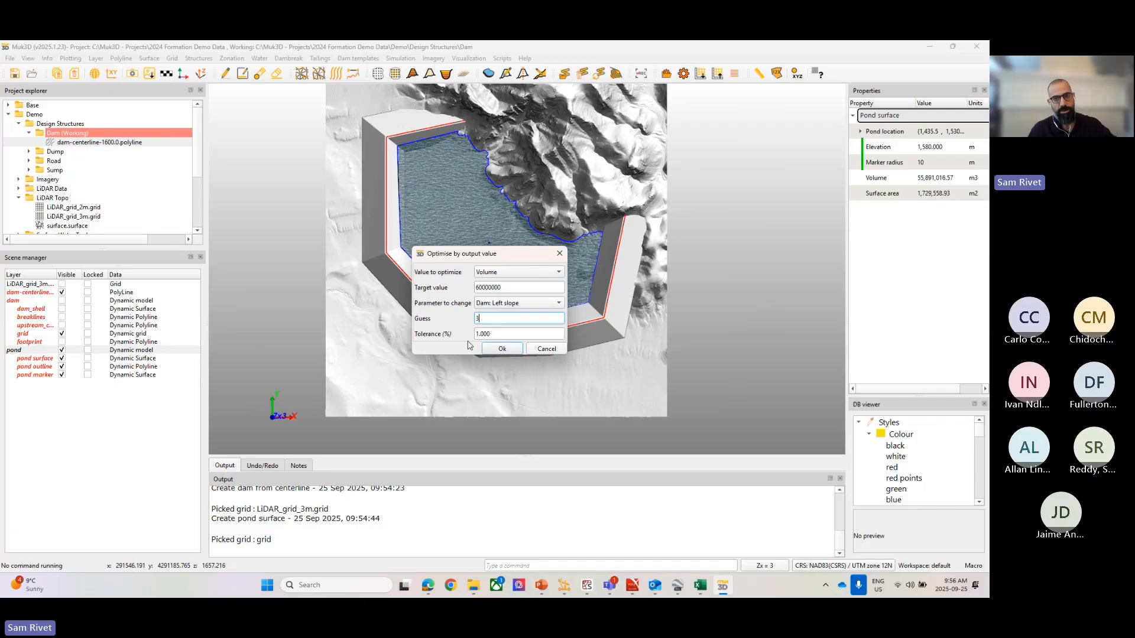
{"action": "left_click", "coordinate": [502, 349]}
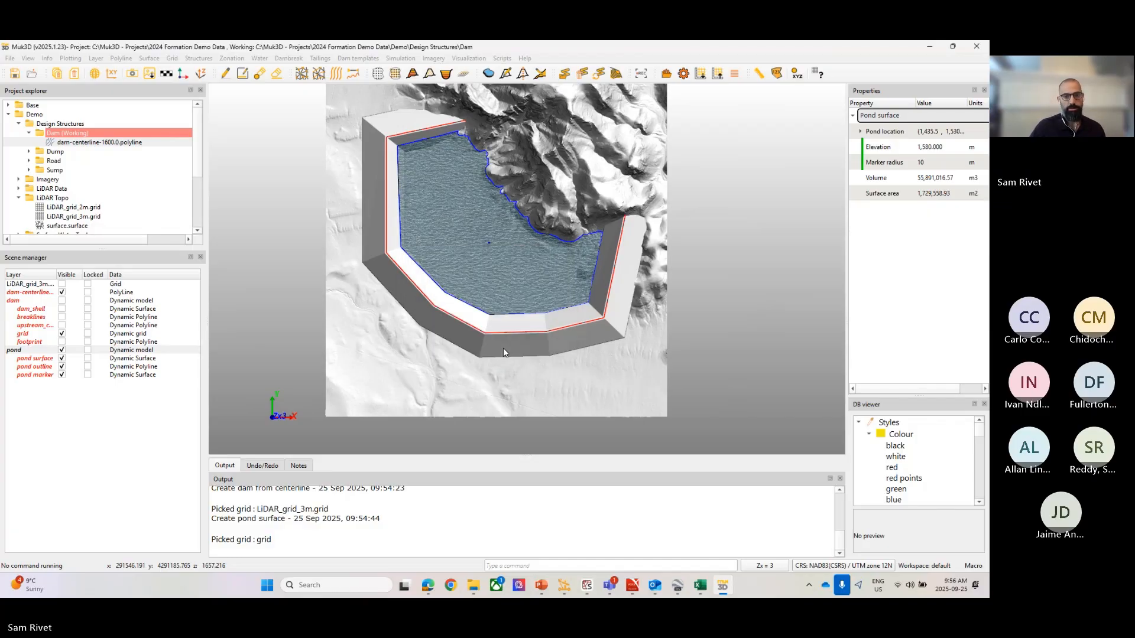
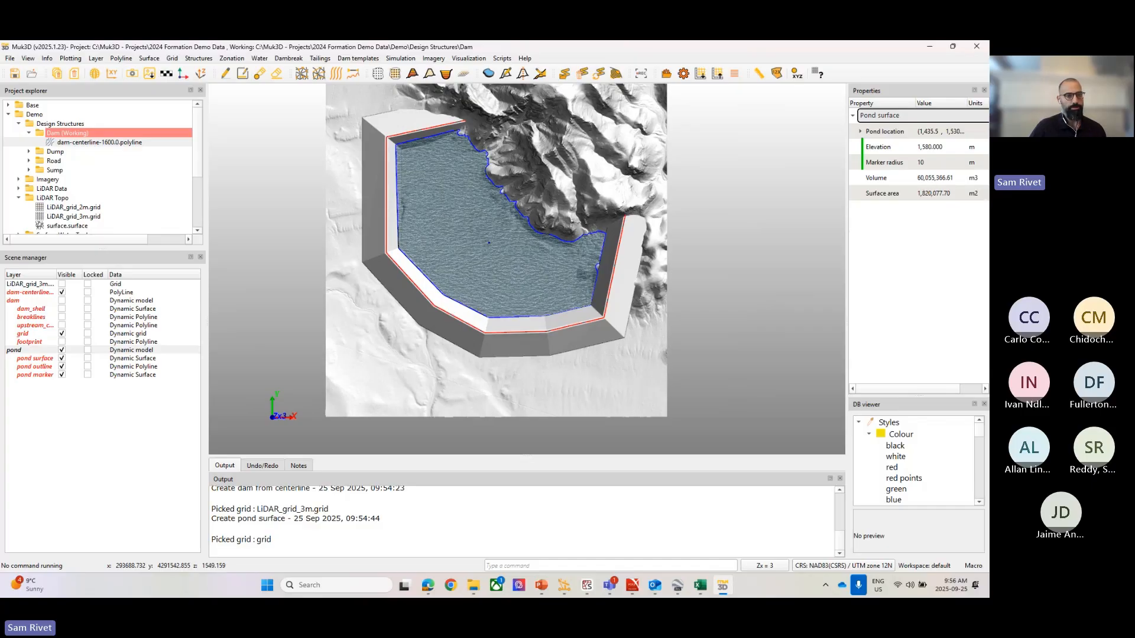
Display the dam's properties to check the optimised left slope, and unload the dynamic dam model from the scene.
{"action": "left_click", "coordinate": [34, 301]}
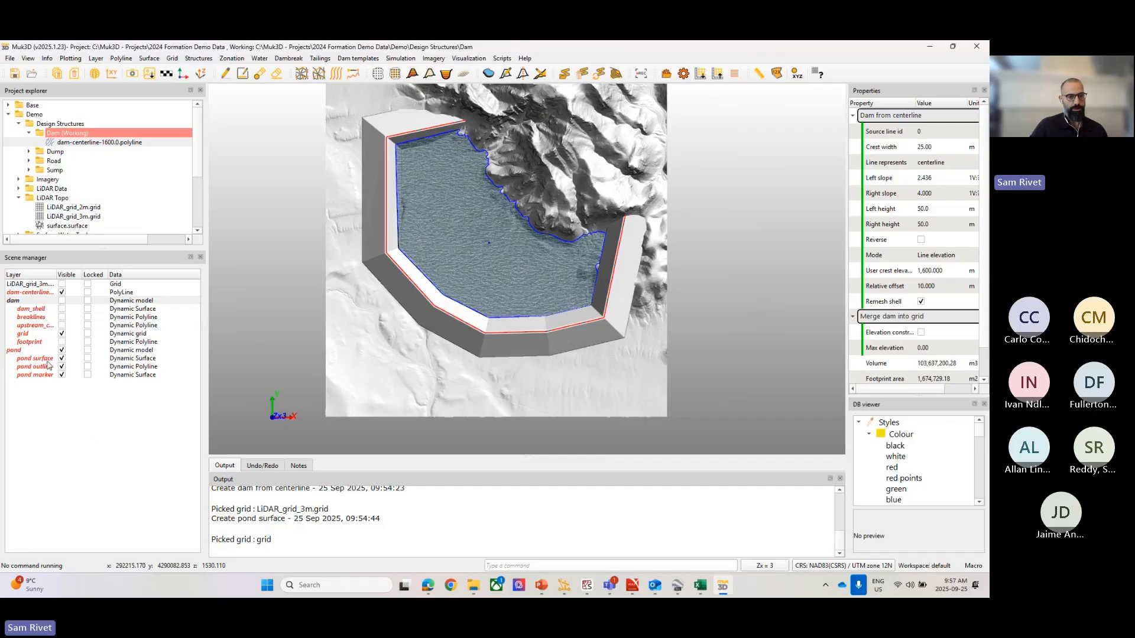
{"action": "left_click", "coordinate": [33, 302]}
{"action": "right_click", "coordinate": [32, 302]}
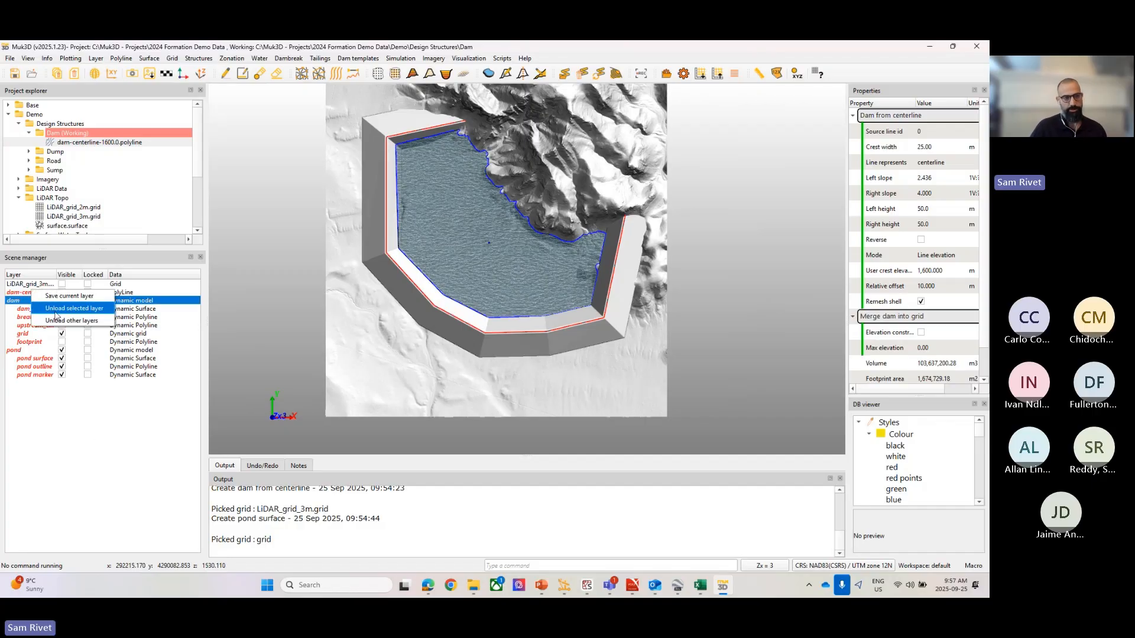
{"action": "left_click", "coordinate": [61, 308]}
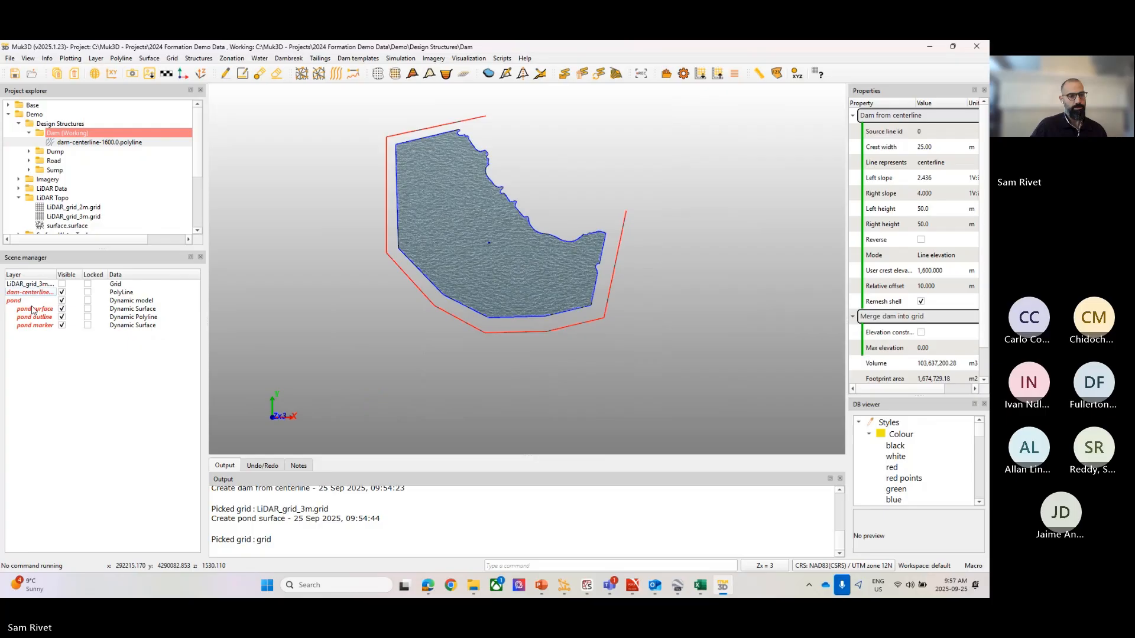
Unload the dynamic pond model from the scene and show the LiDAR_grid_3m grid again.
{"action": "left_click", "coordinate": [36, 301]}
{"action": "right_click", "coordinate": [43, 302]}
{"action": "left_click", "coordinate": [45, 306]}
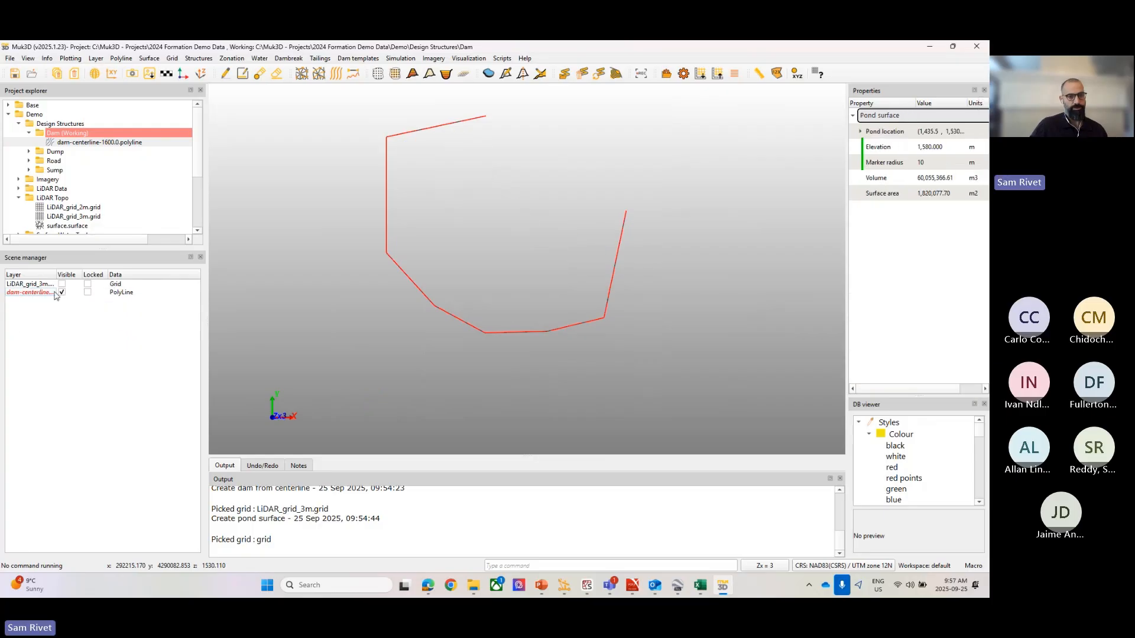
{"action": "left_click", "coordinate": [61, 284]}
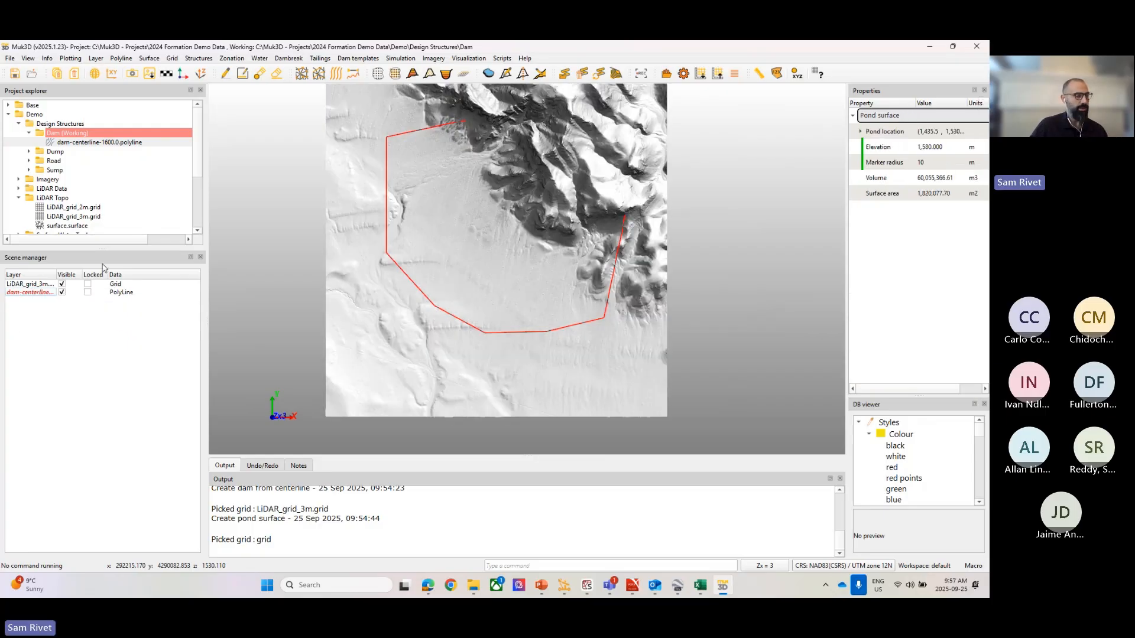
Start a benched dam from centerline with 25 m crest, slopes of 2, 100 m shell heights and a left bench 10 m high and wide.
{"action": "left_click", "coordinate": [199, 58]}
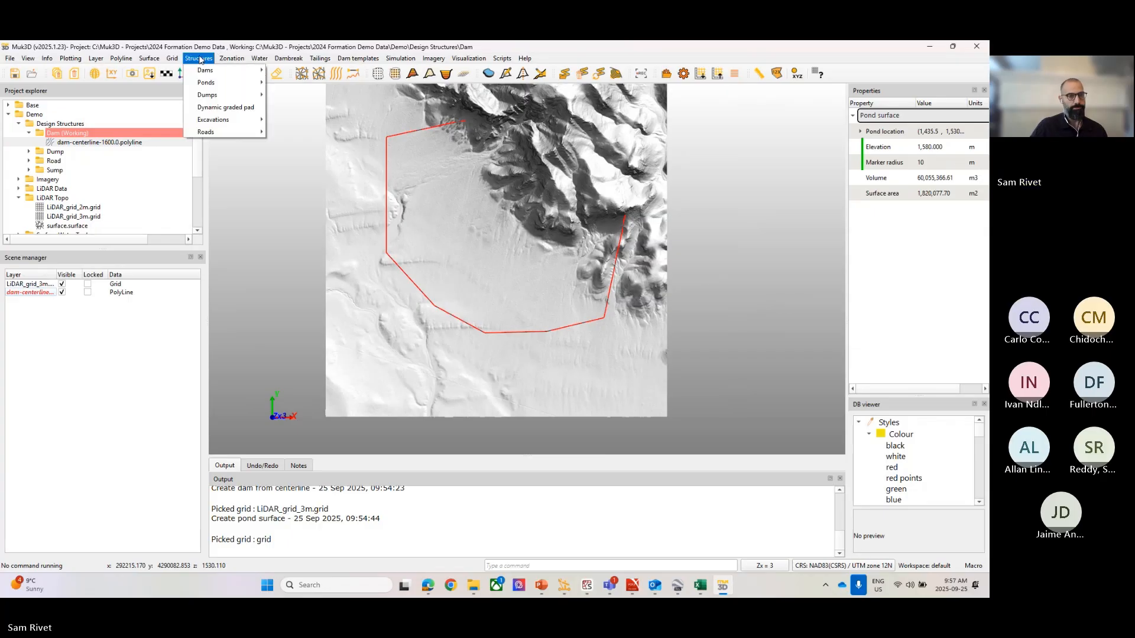
{"action": "mouse_move", "coordinate": [206, 70]}
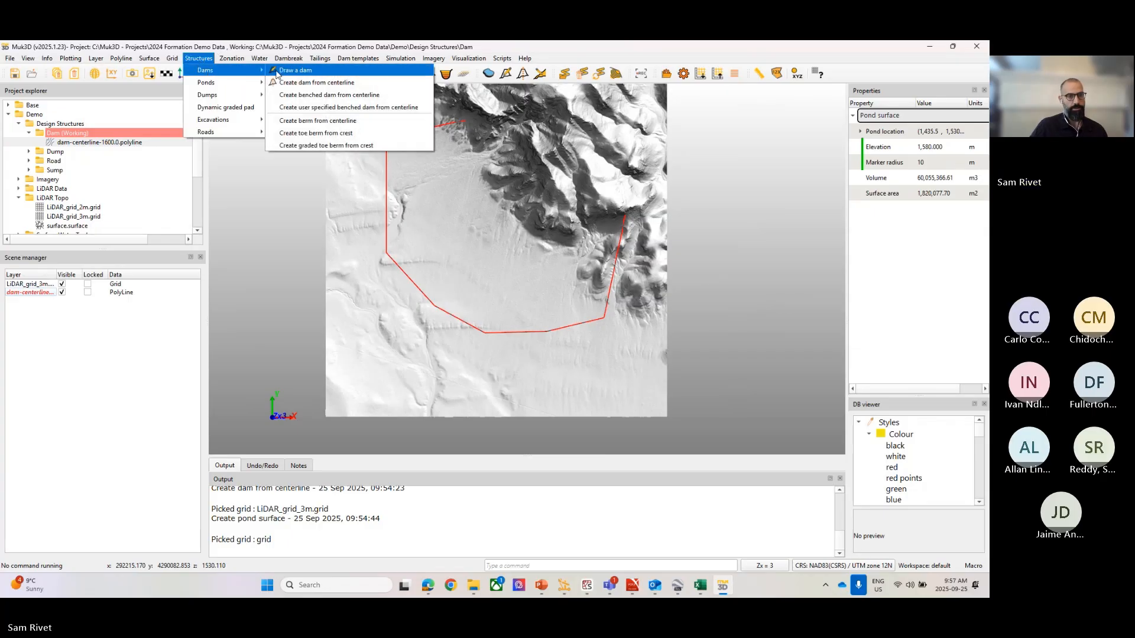
{"action": "left_click", "coordinate": [337, 95]}
{"action": "left_click", "coordinate": [534, 254]}
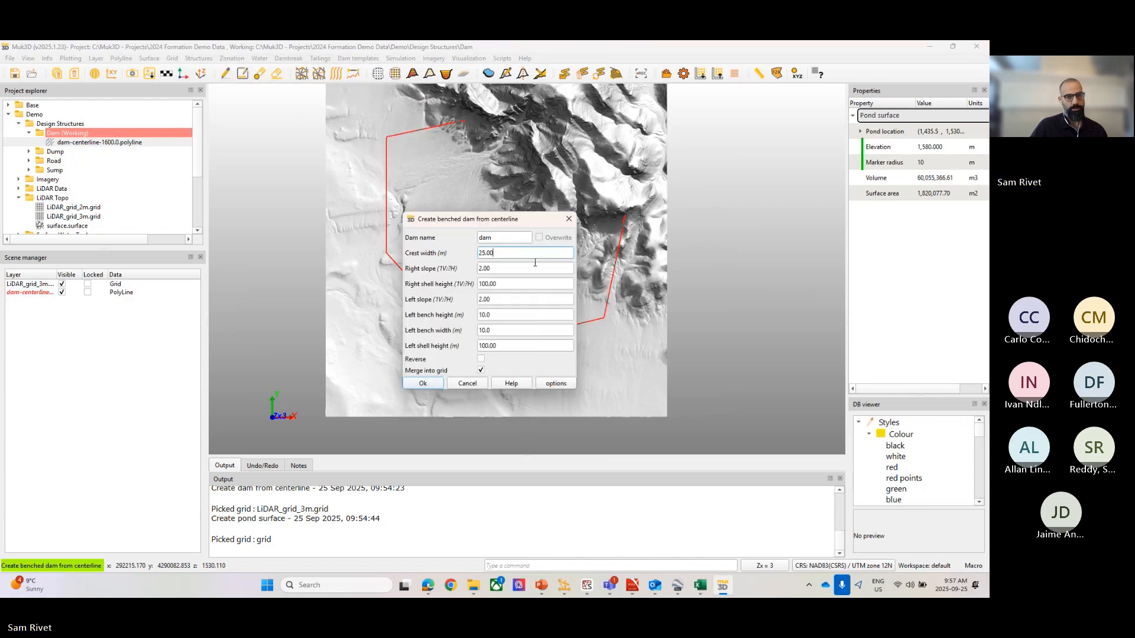
{"action": "double_click", "coordinate": [499, 253]}
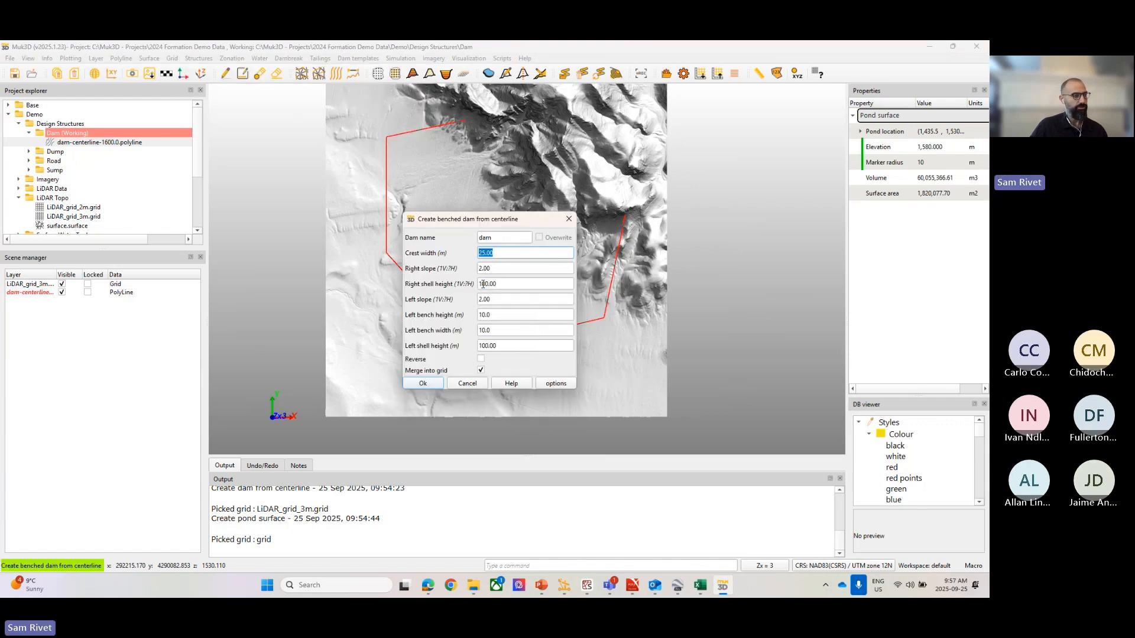
{"action": "double_click", "coordinate": [482, 268]}
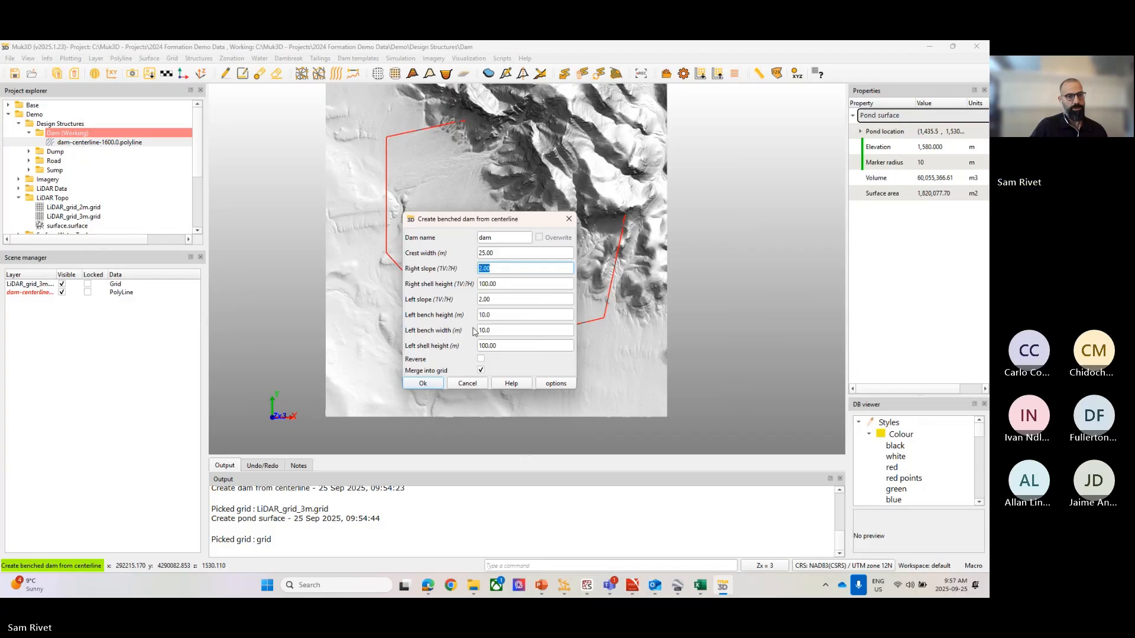
{"action": "double_click", "coordinate": [489, 284]}
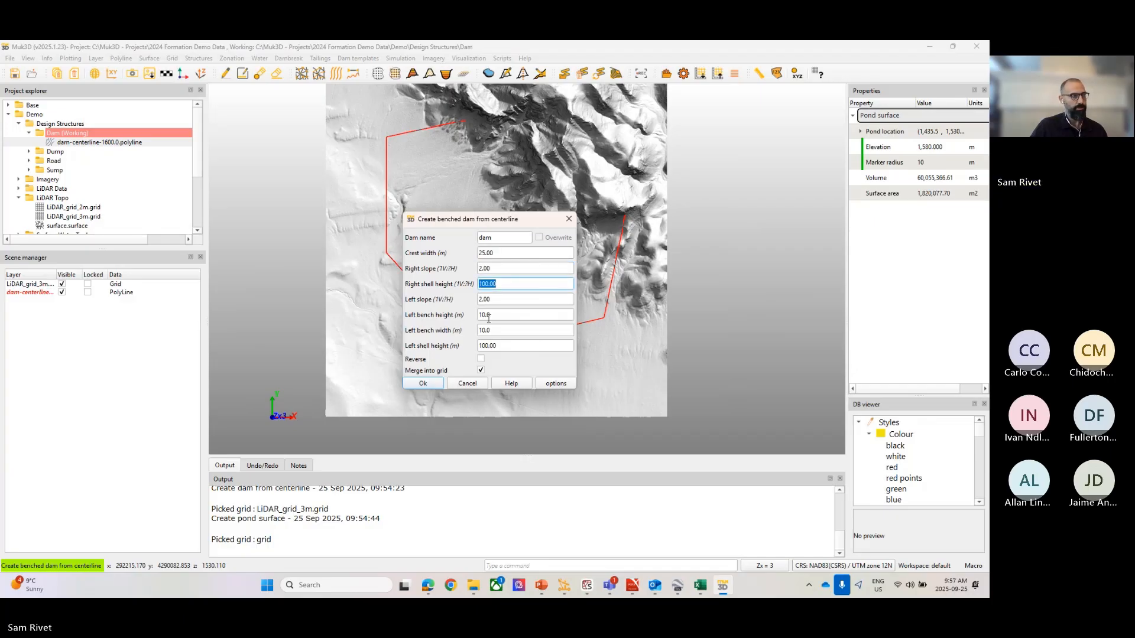
{"action": "double_click", "coordinate": [497, 301]}
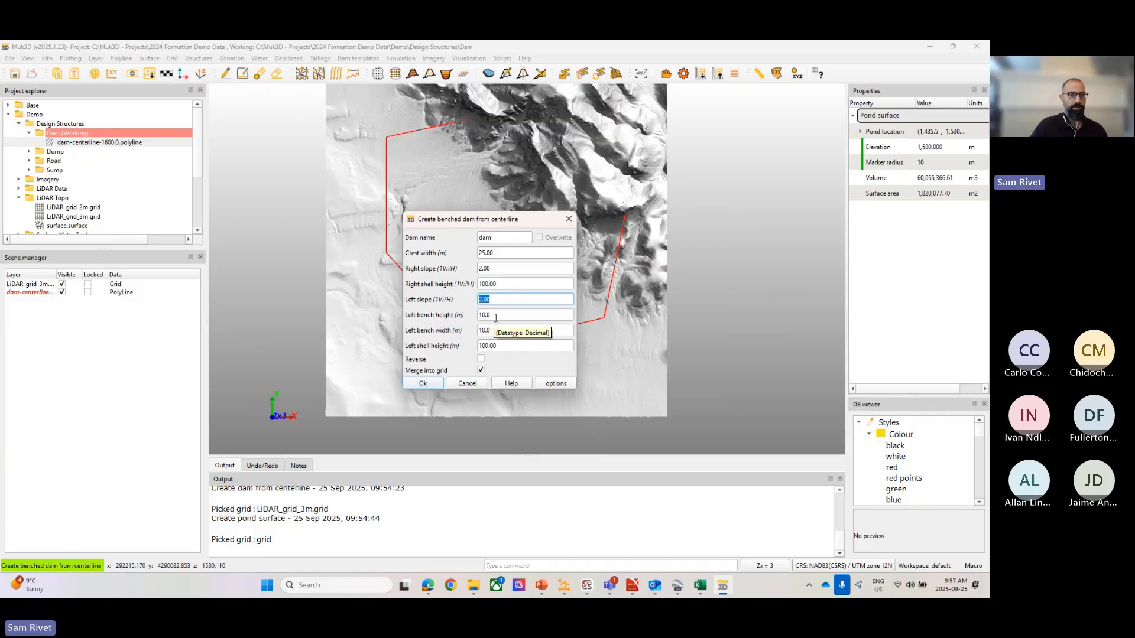
{"action": "double_click", "coordinate": [494, 315]}
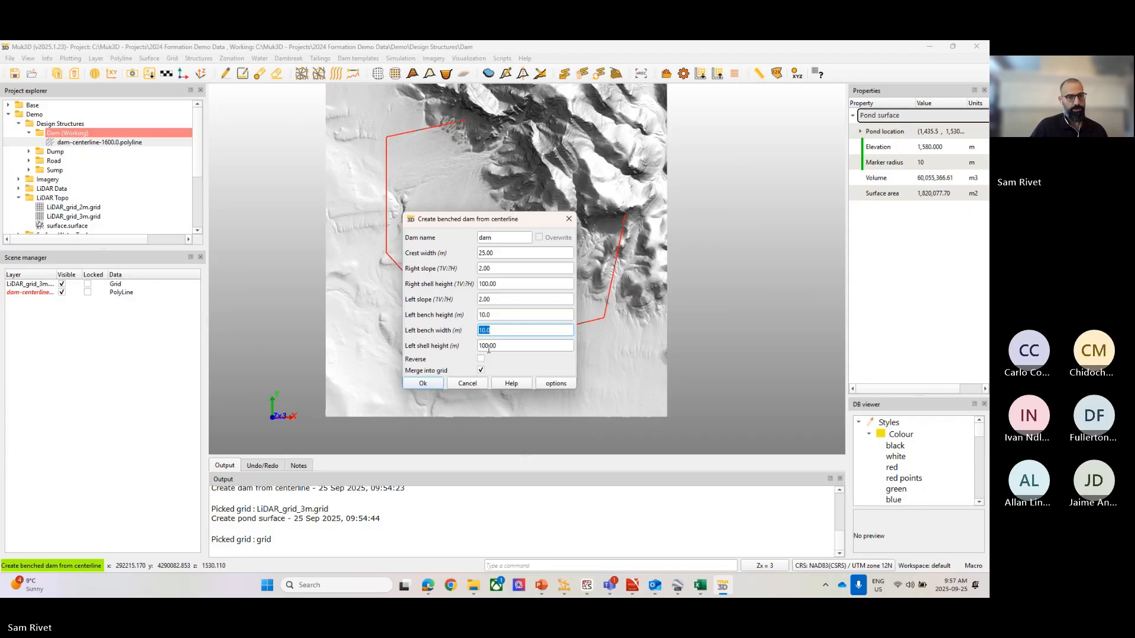
{"action": "left_click_drag", "start_coordinate": [501, 347], "coordinate": [453, 372]}
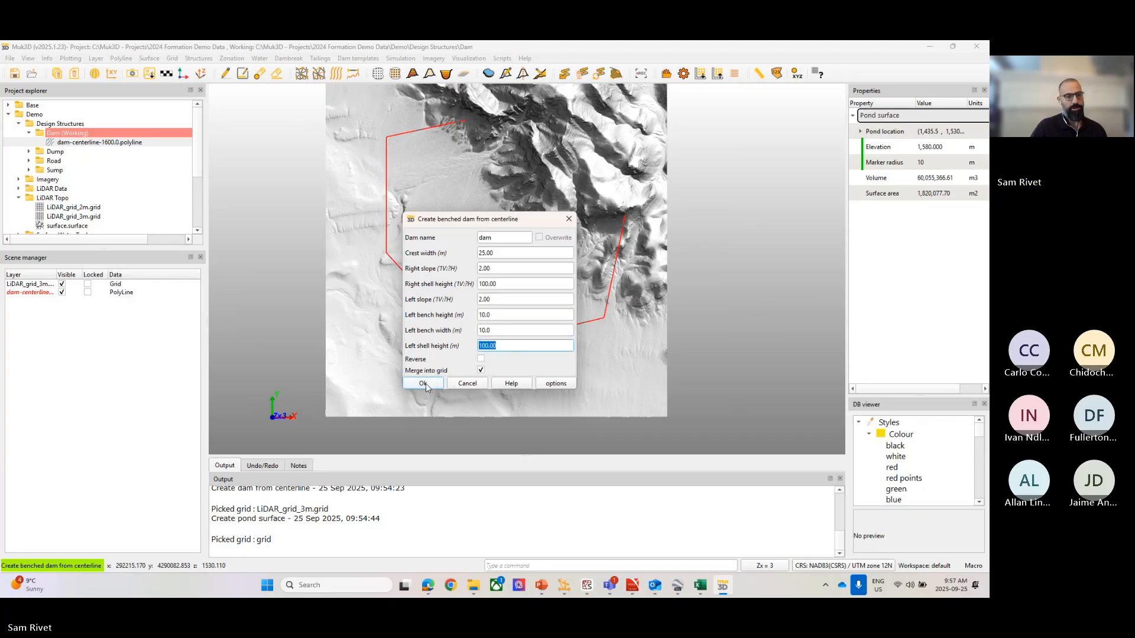
Enable Reverse with merging into the grid, and create the benched dam using the LiDAR grid and the red centerline.
{"action": "left_click", "coordinate": [479, 370]}
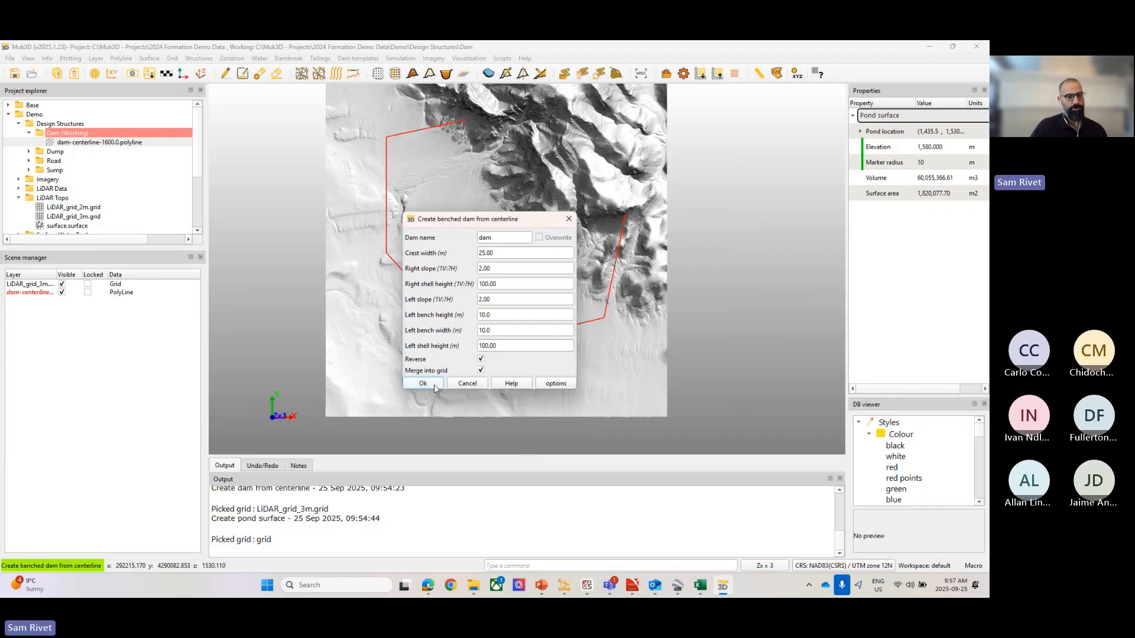
{"action": "left_click", "coordinate": [435, 384]}
{"action": "left_click", "coordinate": [445, 342]}
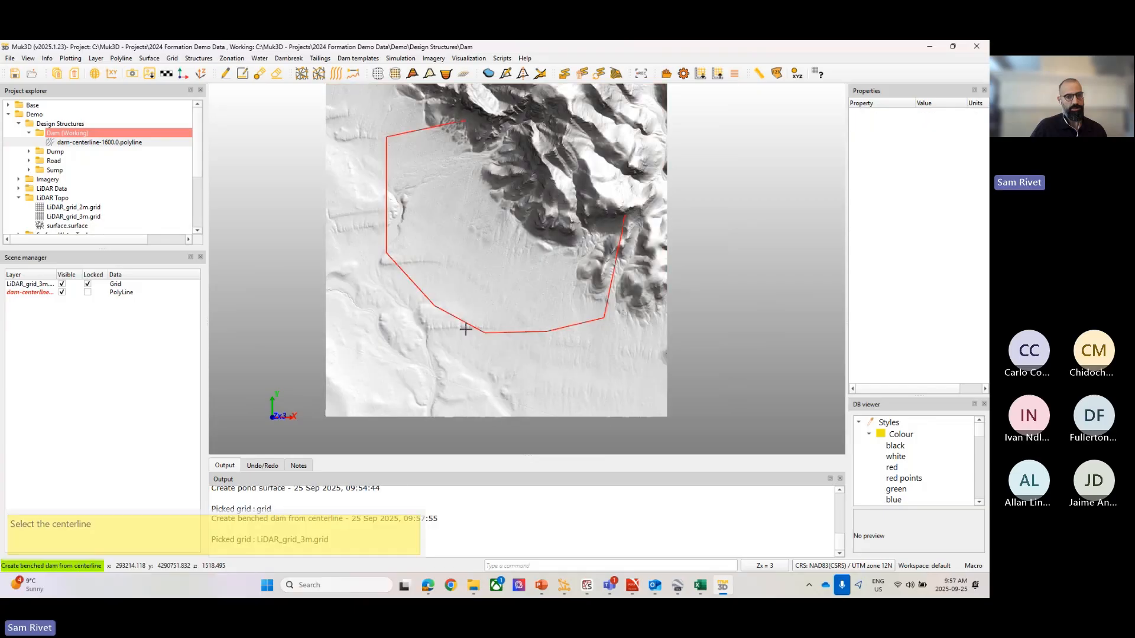
{"action": "left_click", "coordinate": [463, 322]}
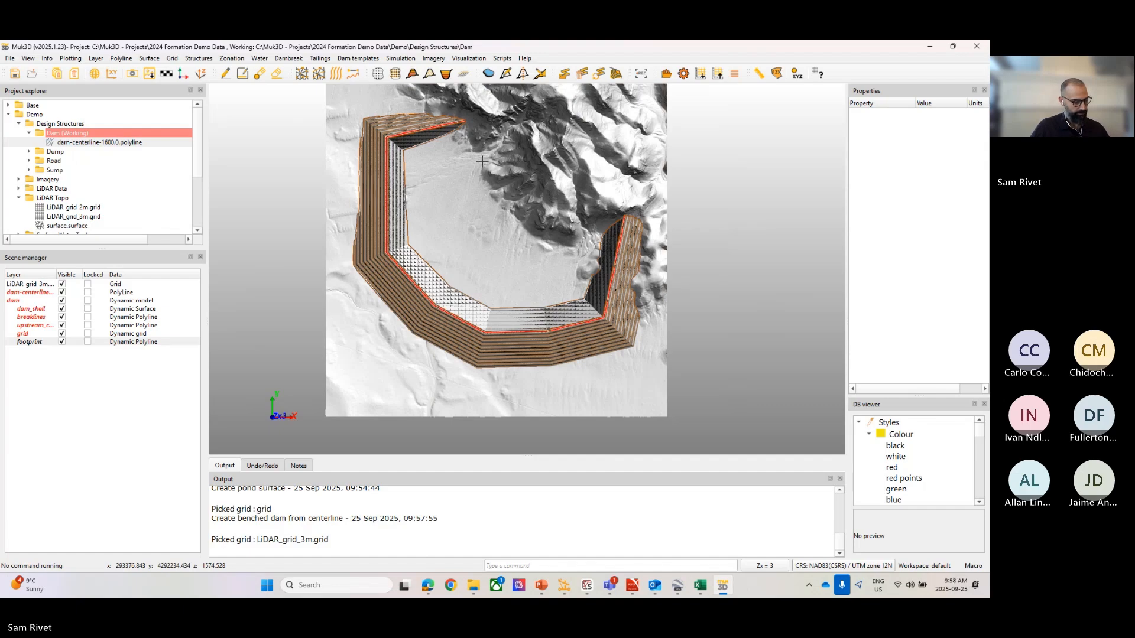
Hide every layer except the LiDAR grid and the dam shell, and examine the benched shell in 3D.
{"action": "left_click", "coordinate": [61, 285]}
{"action": "left_click", "coordinate": [61, 292]}
{"action": "left_click", "coordinate": [61, 300]}
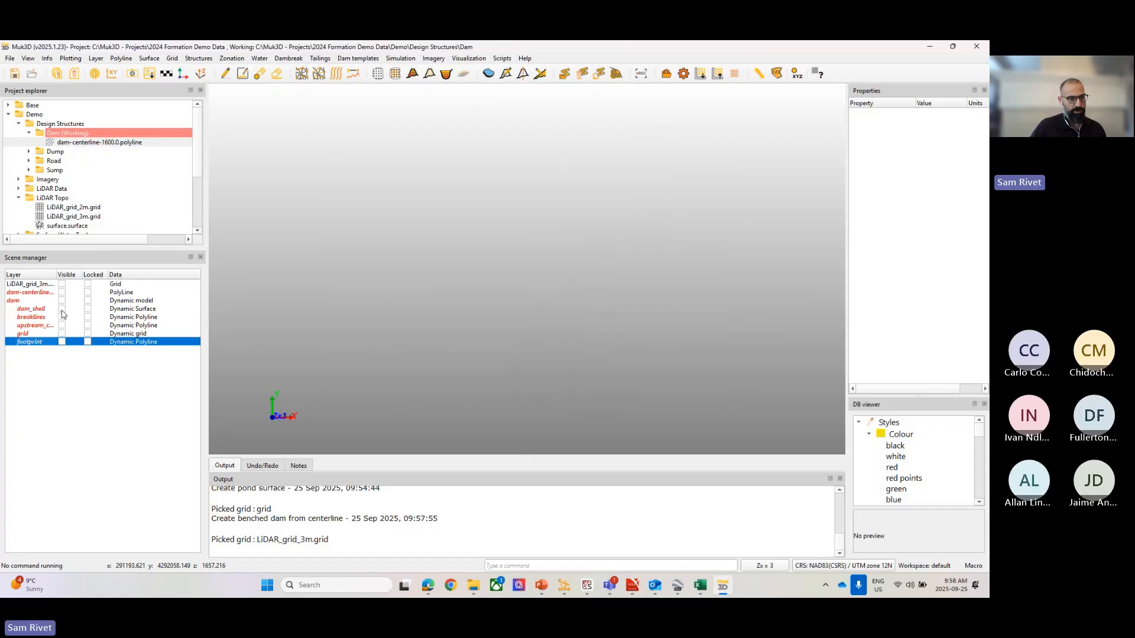
{"action": "left_click", "coordinate": [61, 284]}
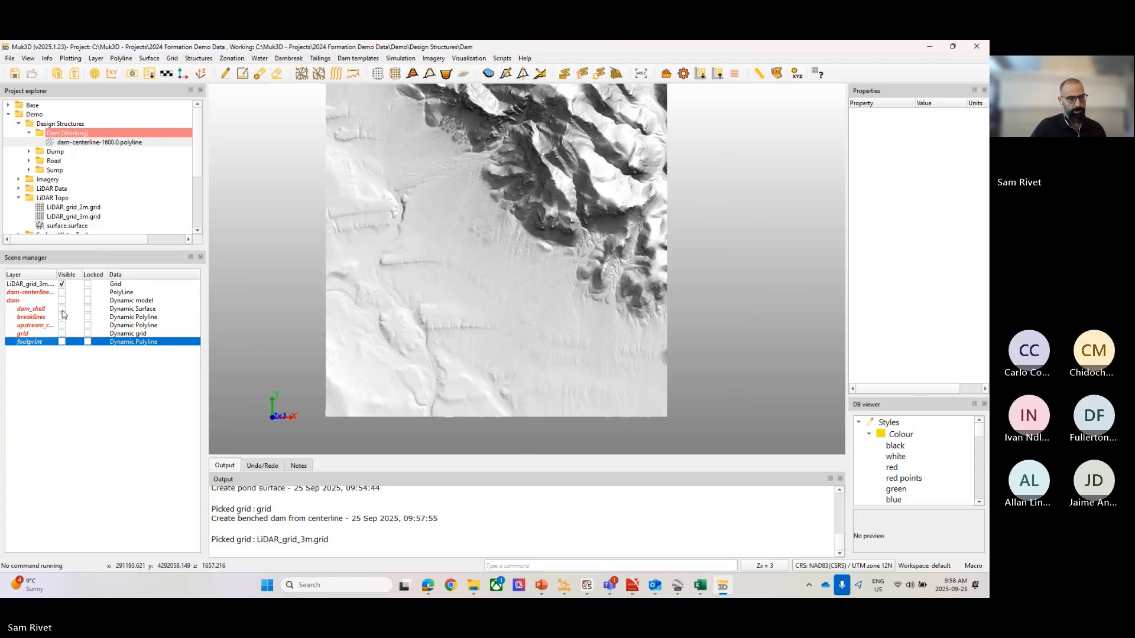
{"action": "left_click", "coordinate": [61, 309]}
{"action": "scroll", "coordinate": [512, 299], "scroll_direction": "up", "scroll_amount": 5}
{"action": "left_click_drag", "start_coordinate": [511, 299], "coordinate": [385, 272]}
{"action": "scroll", "coordinate": [381, 275], "scroll_direction": "up", "scroll_amount": 3}
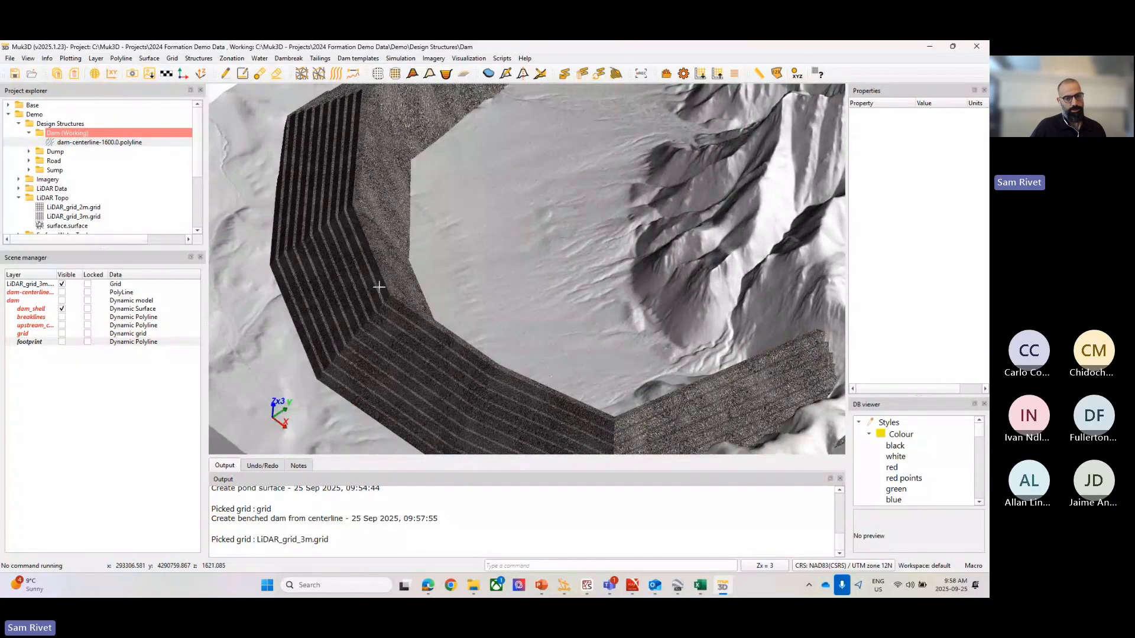
{"action": "scroll", "coordinate": [382, 295], "scroll_direction": "up", "scroll_amount": 2}
{"action": "scroll", "coordinate": [382, 308], "scroll_direction": "down", "scroll_amount": 1}
{"action": "key", "text": "p"}
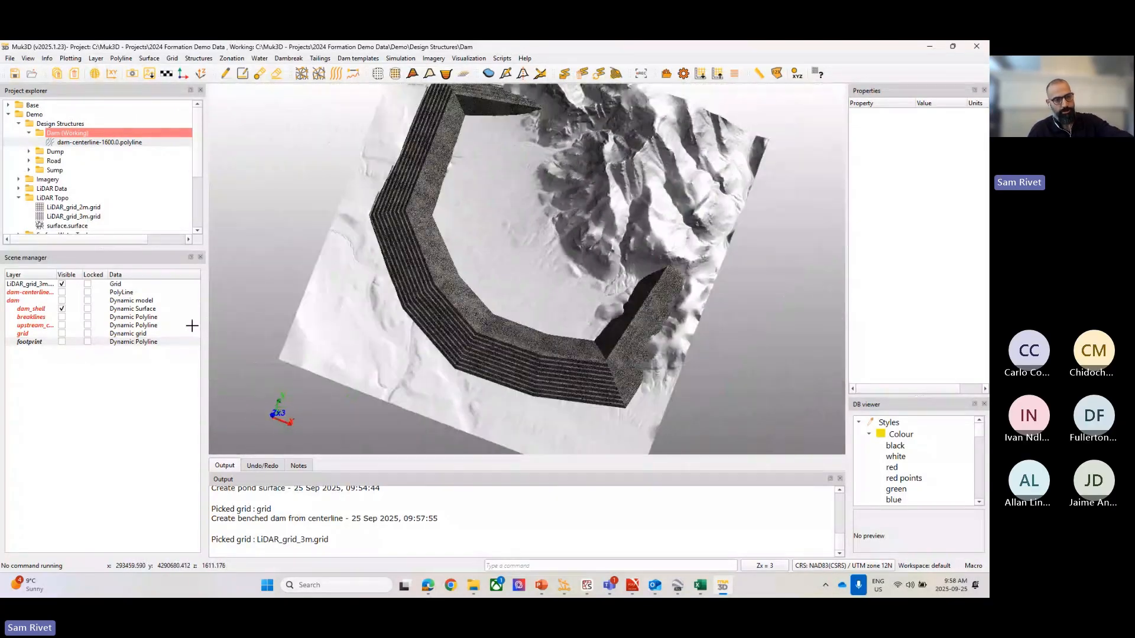
Replace the dam shell with the dam's merged grid in the scene, and briefly show the footprint outline.
{"action": "left_click", "coordinate": [62, 308]}
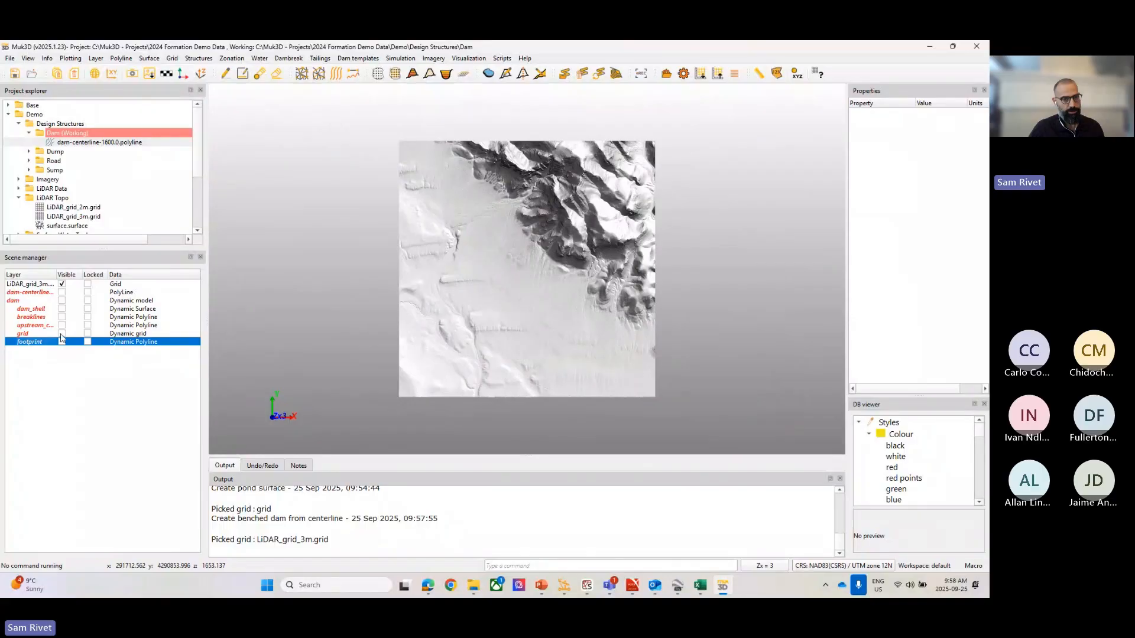
{"action": "left_click", "coordinate": [62, 334]}
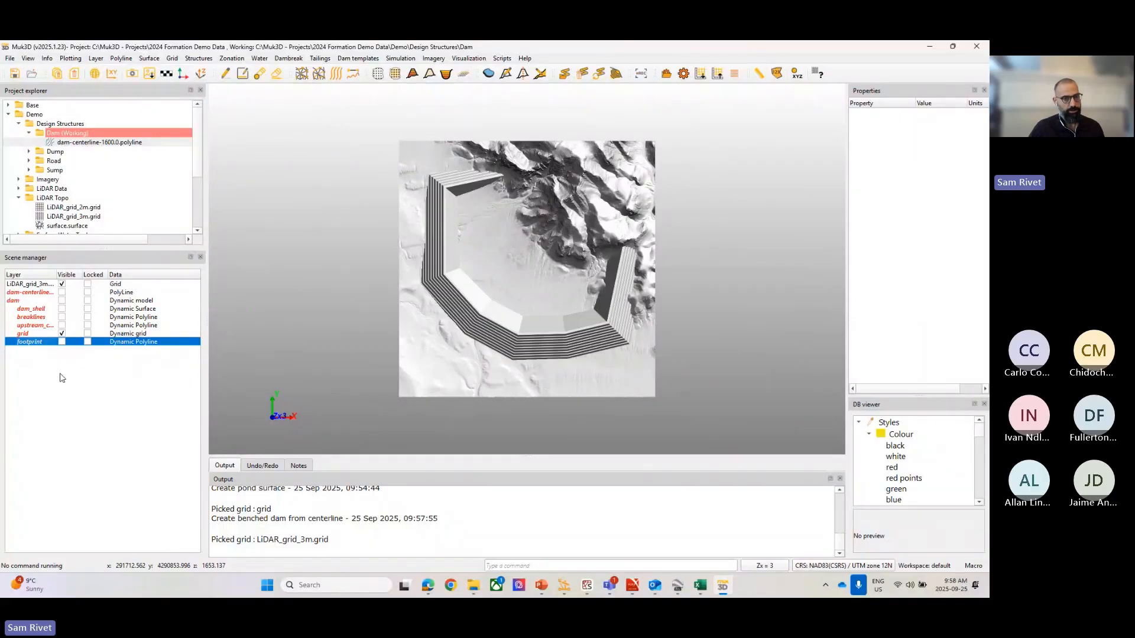
{"action": "left_click", "coordinate": [62, 341]}
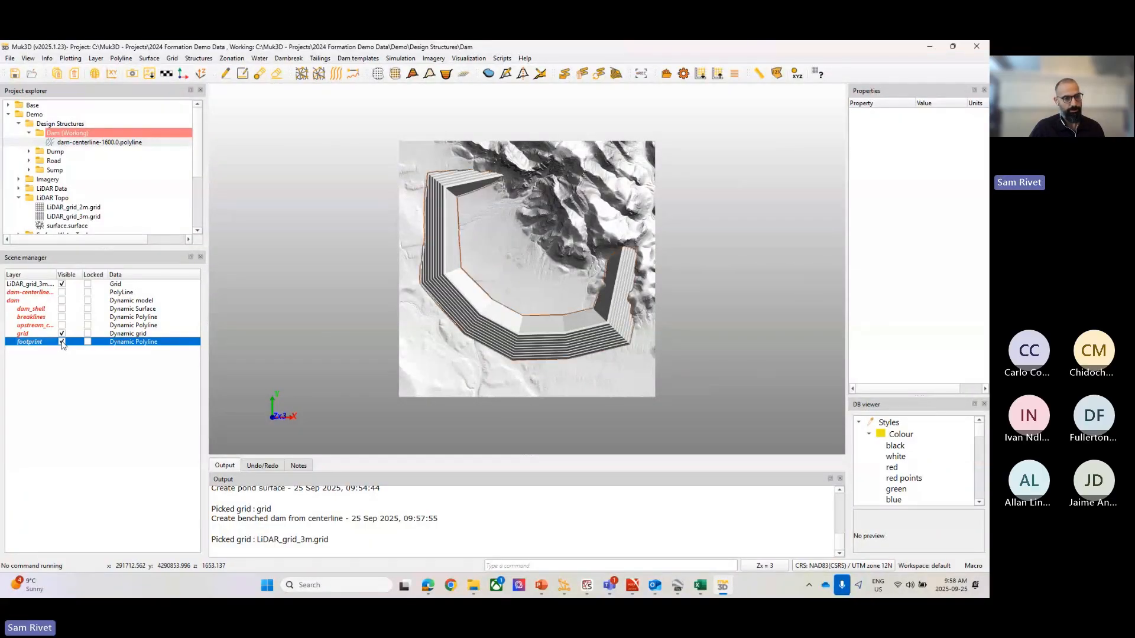
{"action": "left_click", "coordinate": [62, 342]}
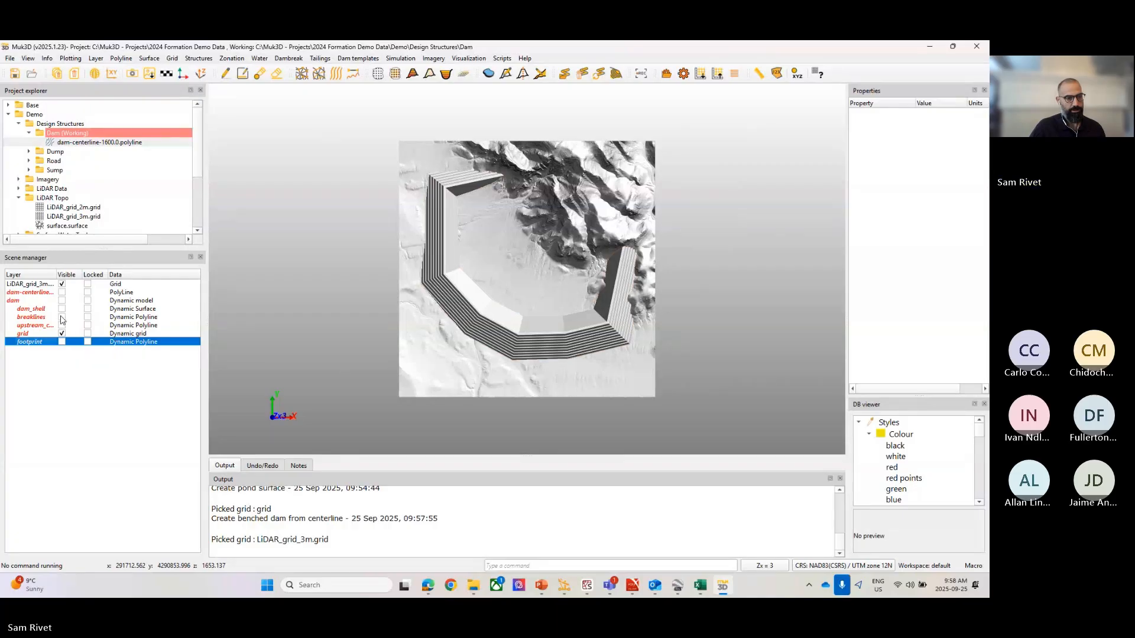
Temporarily show the dam's breaklines over the merged grid to examine the bench edges in 3D.
{"action": "left_click", "coordinate": [61, 317]}
{"action": "scroll", "coordinate": [450, 277], "scroll_direction": "up", "scroll_amount": 3}
{"action": "middle_click_drag", "start_coordinate": [451, 278], "coordinate": [423, 296]}
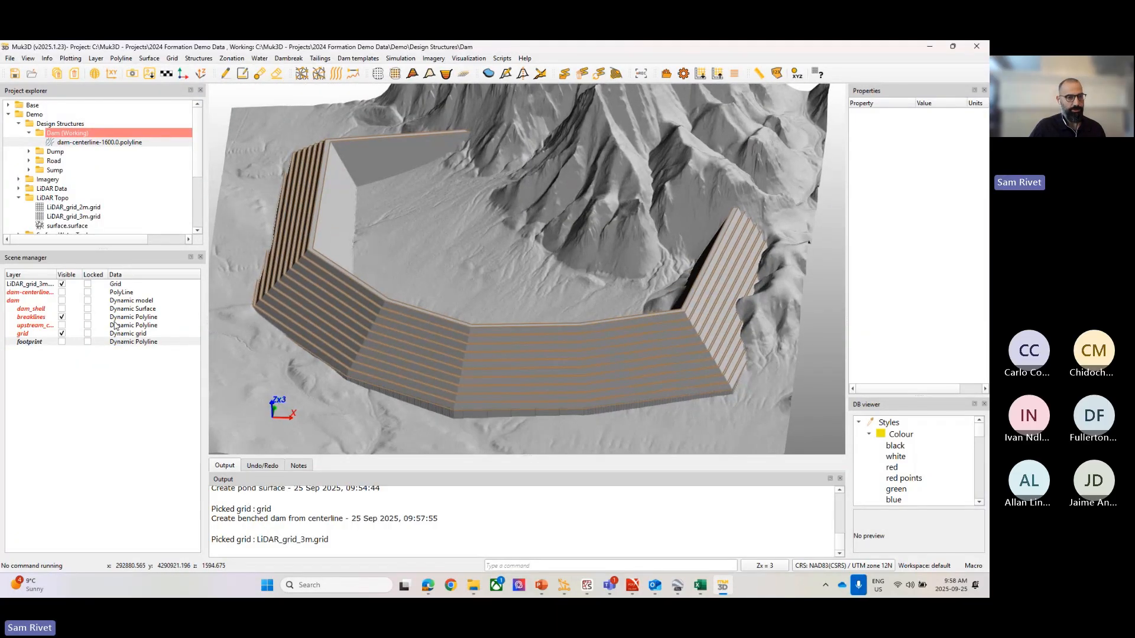
{"action": "left_click", "coordinate": [62, 317]}
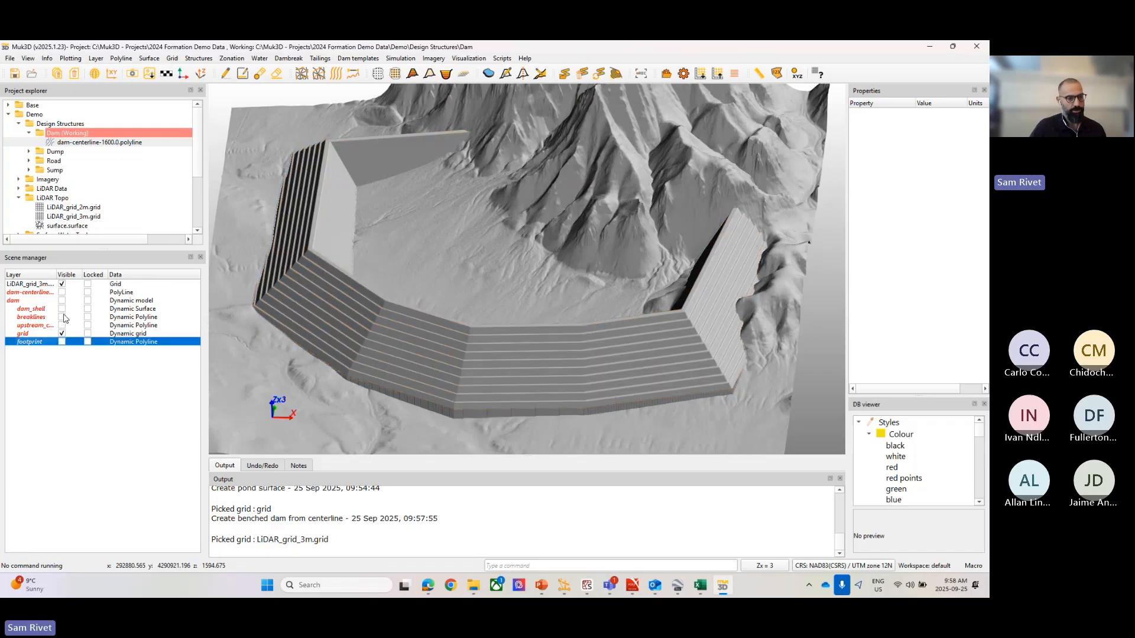
Show the dam centerline polyline over the merged grid and return to plan view.
{"action": "left_click", "coordinate": [62, 292]}
{"action": "middle_click_drag", "start_coordinate": [500, 305], "coordinate": [503, 349]}
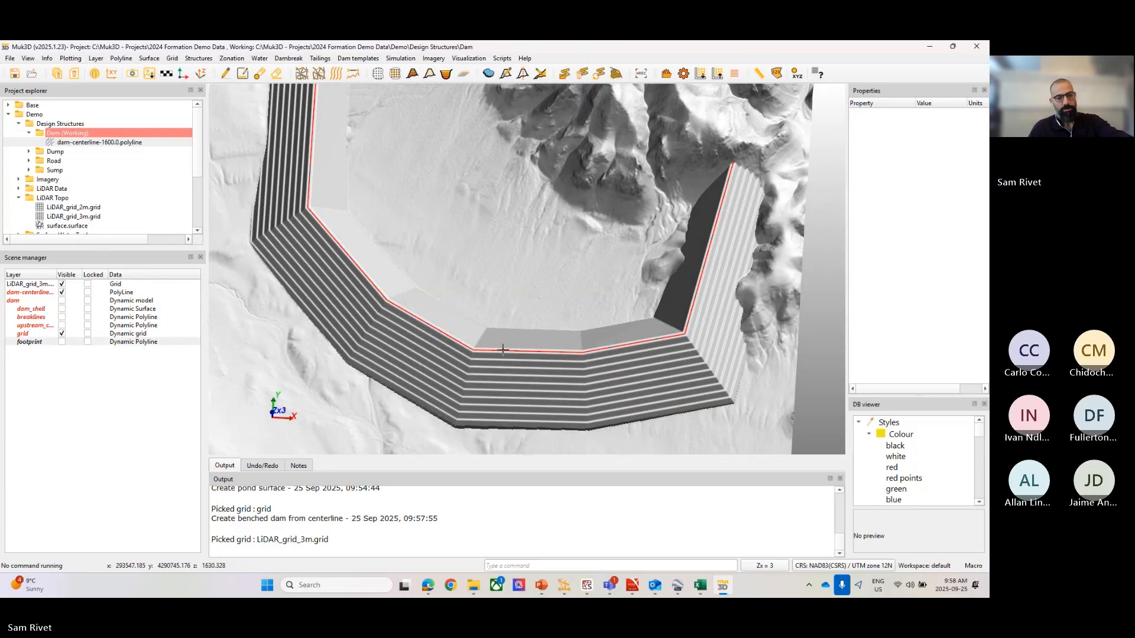
{"action": "key", "text": "p"}
{"action": "scroll", "coordinate": [484, 250], "scroll_direction": "up", "scroll_amount": 3}
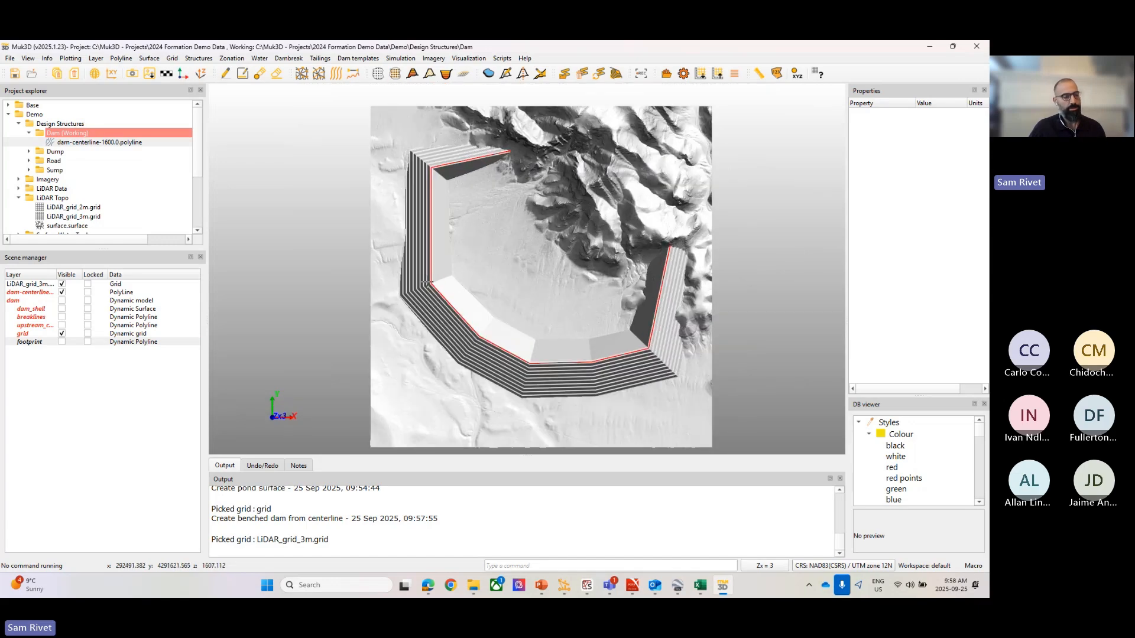
Display the benched dam's properties and start an optimisation by output value for the dam merged into the grid.
{"action": "left_click", "coordinate": [25, 302]}
{"action": "scroll", "coordinate": [936, 302], "scroll_direction": "down", "scroll_amount": 1}
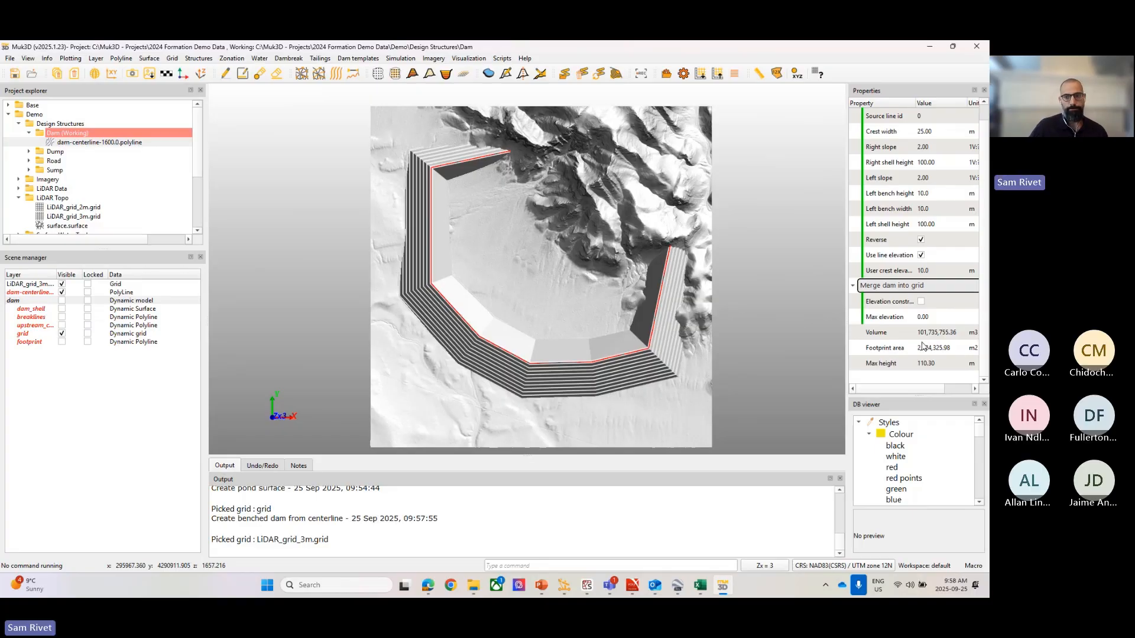
{"action": "right_click", "coordinate": [889, 278]}
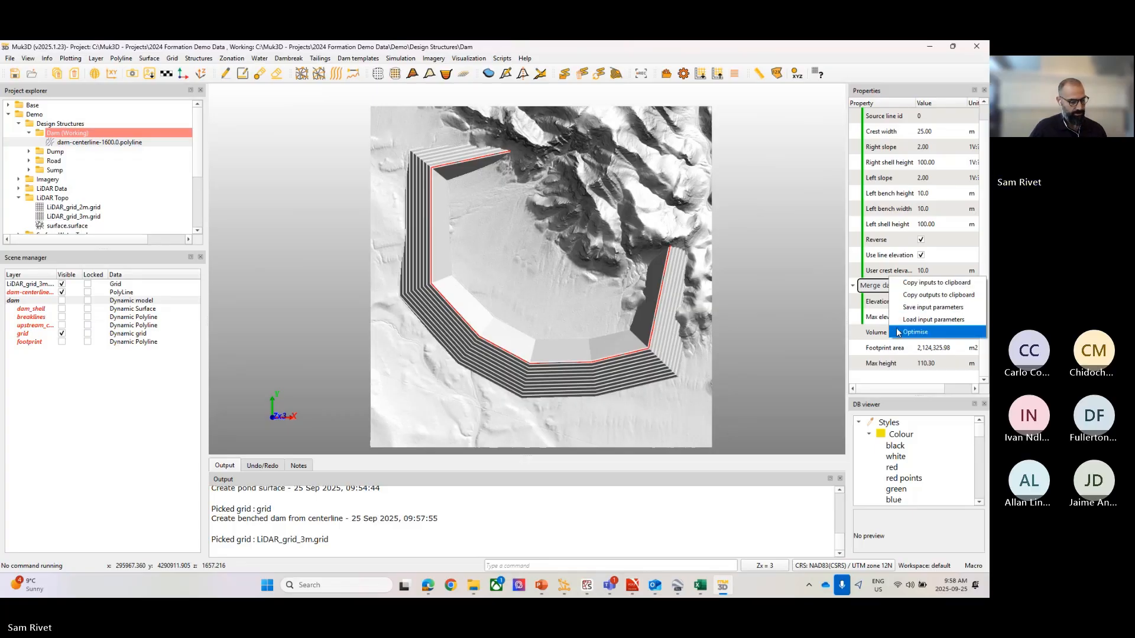
{"action": "left_click", "coordinate": [896, 331]}
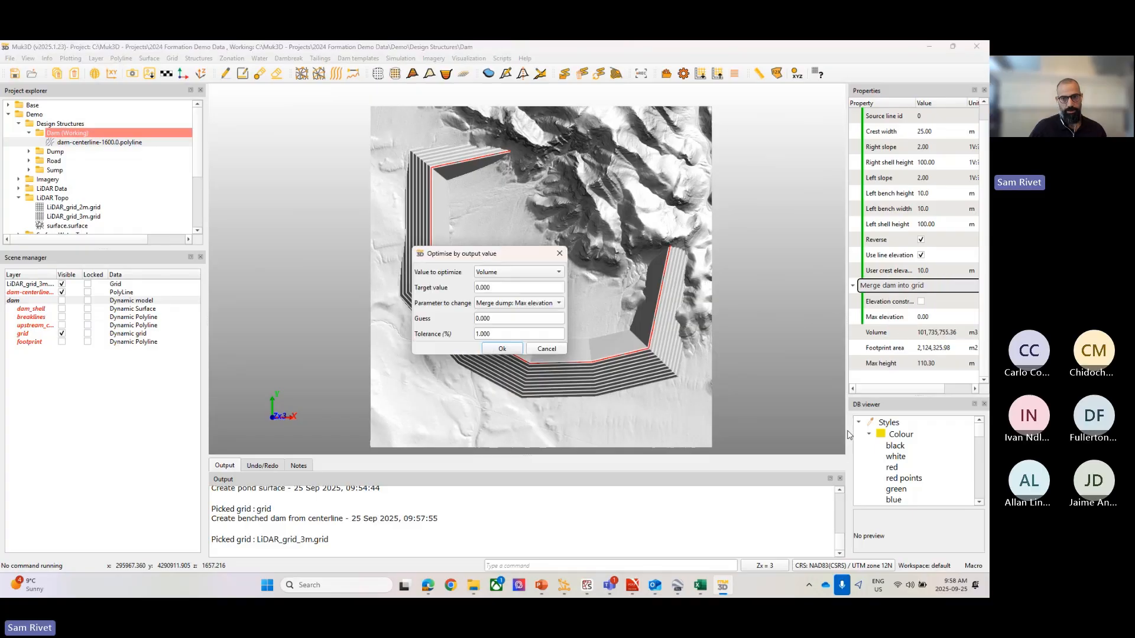
Optimise the benched dam for a target footprint area of 2500000 by varying Dam: Left bench width, with a guess of 10.
{"action": "left_click", "coordinate": [517, 274]}
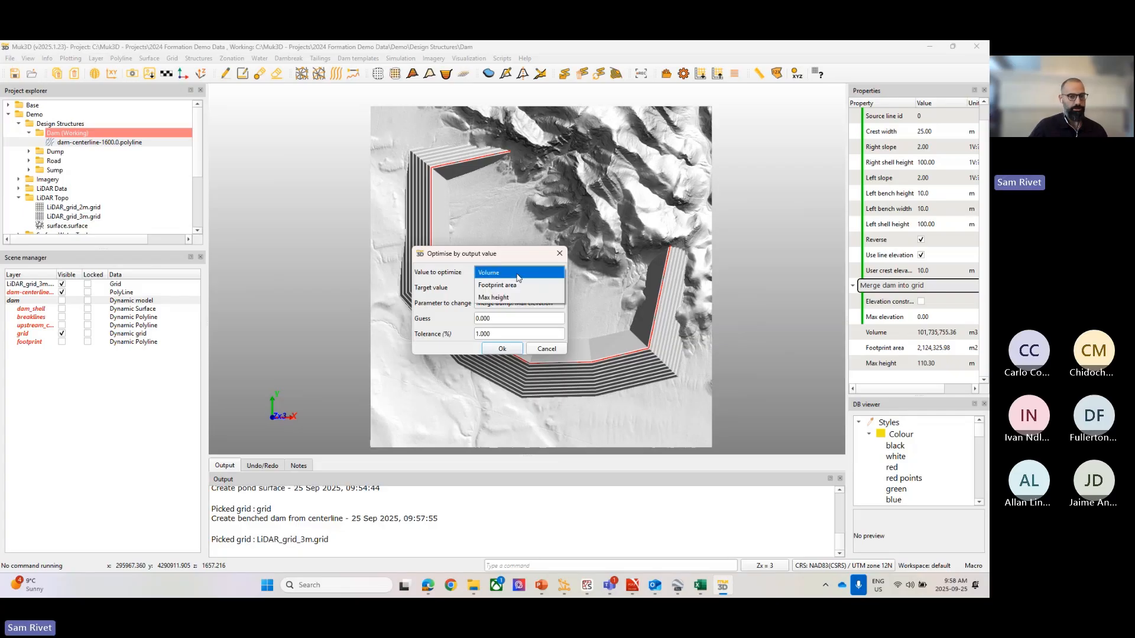
{"action": "left_click", "coordinate": [518, 286]}
{"action": "double_click", "coordinate": [504, 292]}
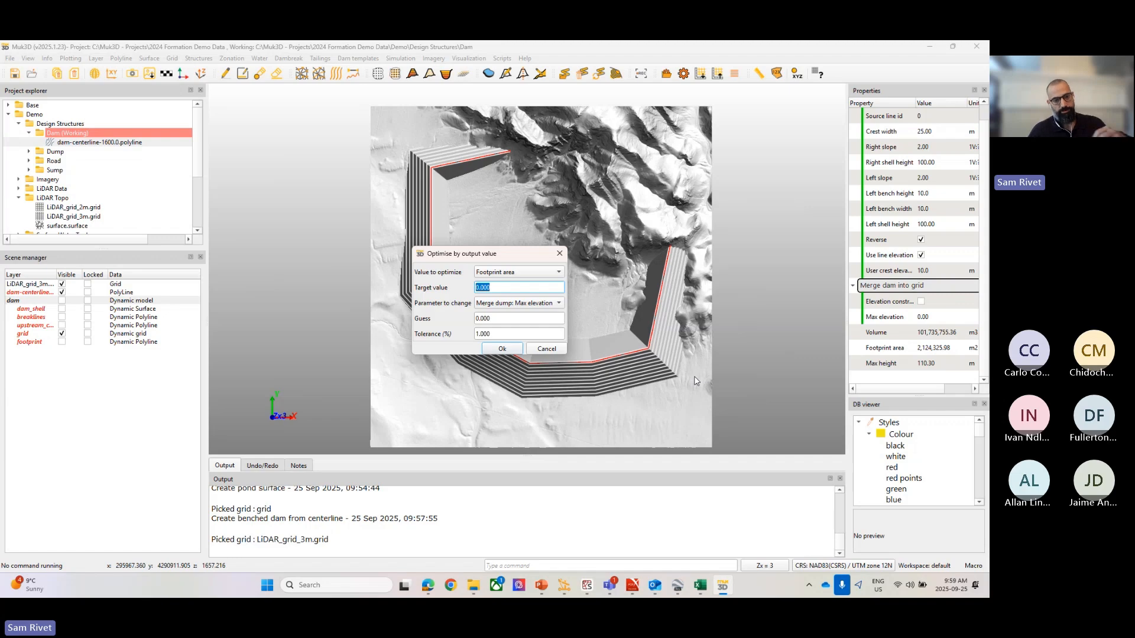
{"action": "type", "text": "2"}
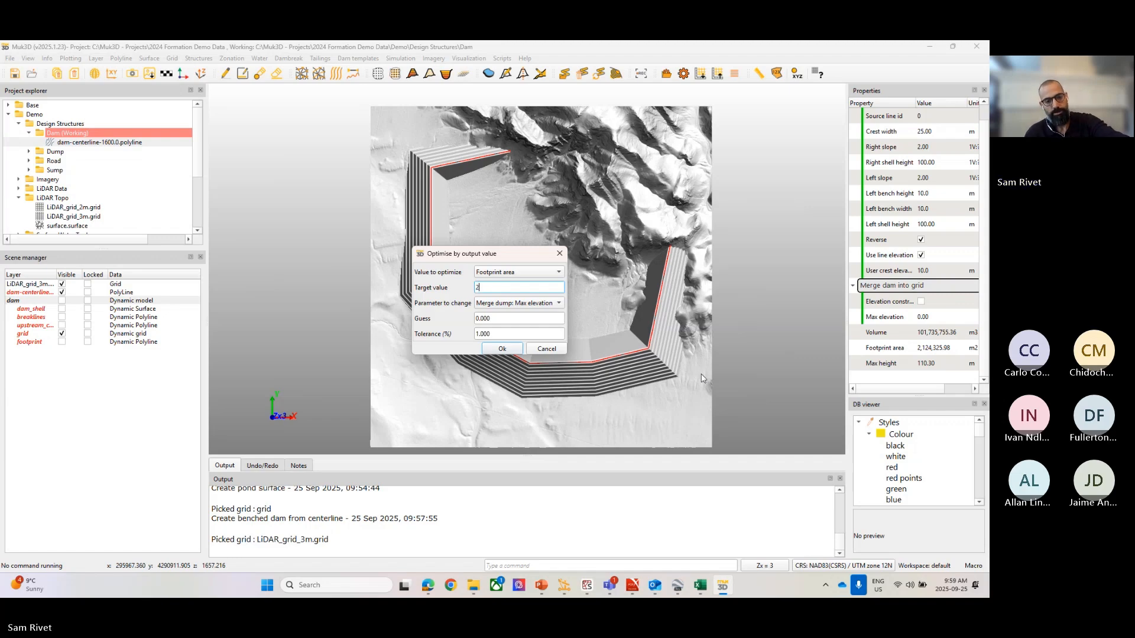
{"action": "type", "text": "500"}
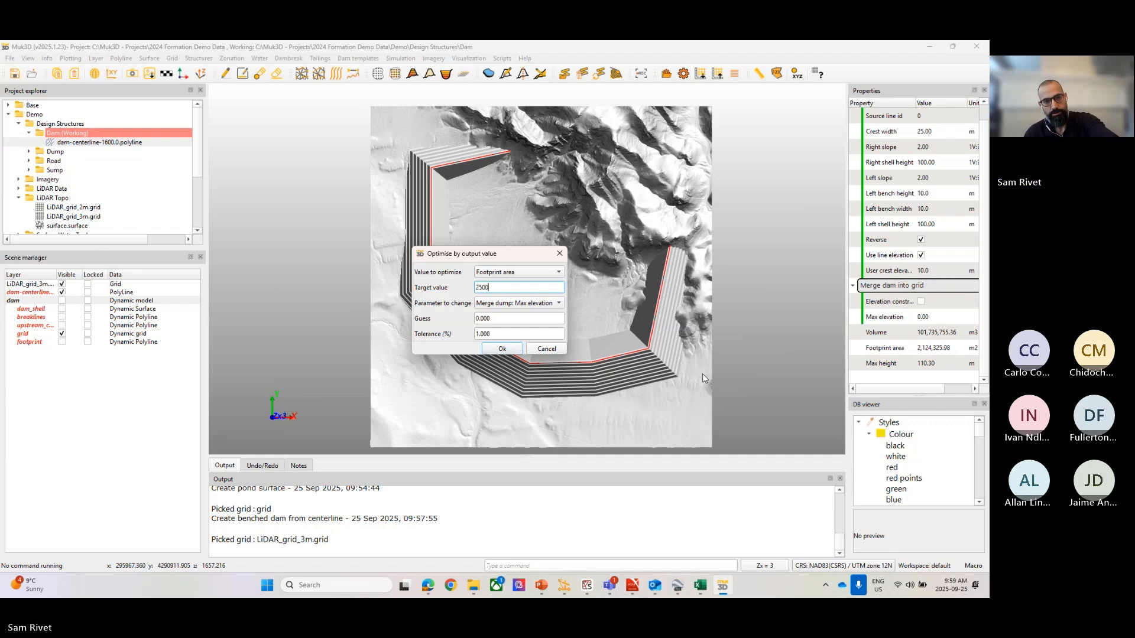
{"action": "type", "text": "000"}
{"action": "left_click", "coordinate": [542, 303]}
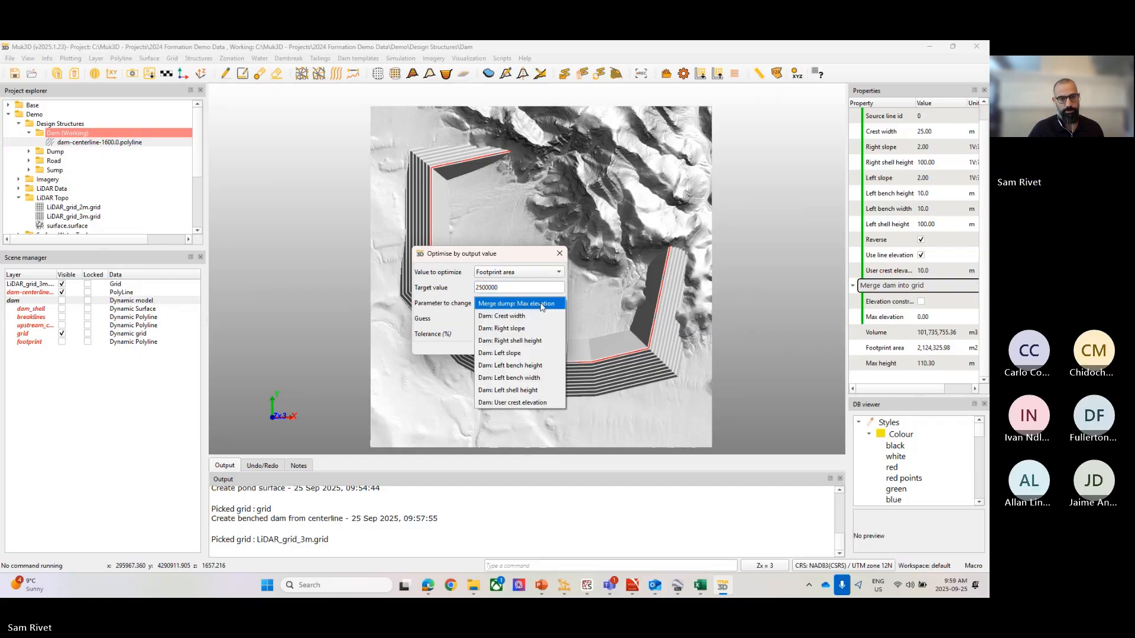
{"action": "left_click", "coordinate": [526, 378]}
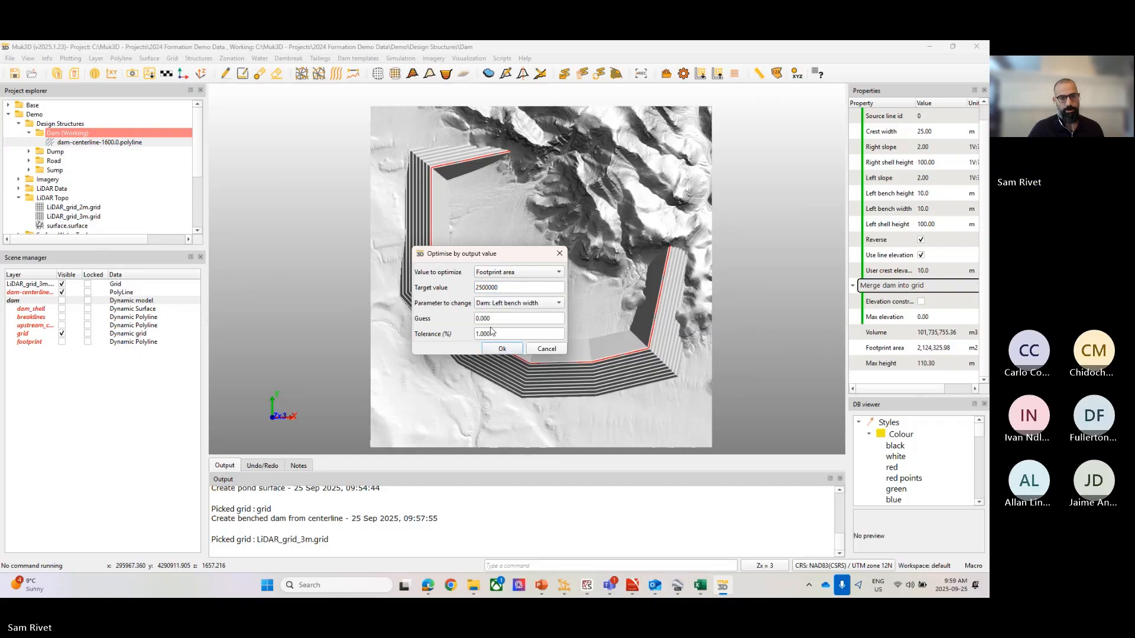
{"action": "type", "text": "10"}
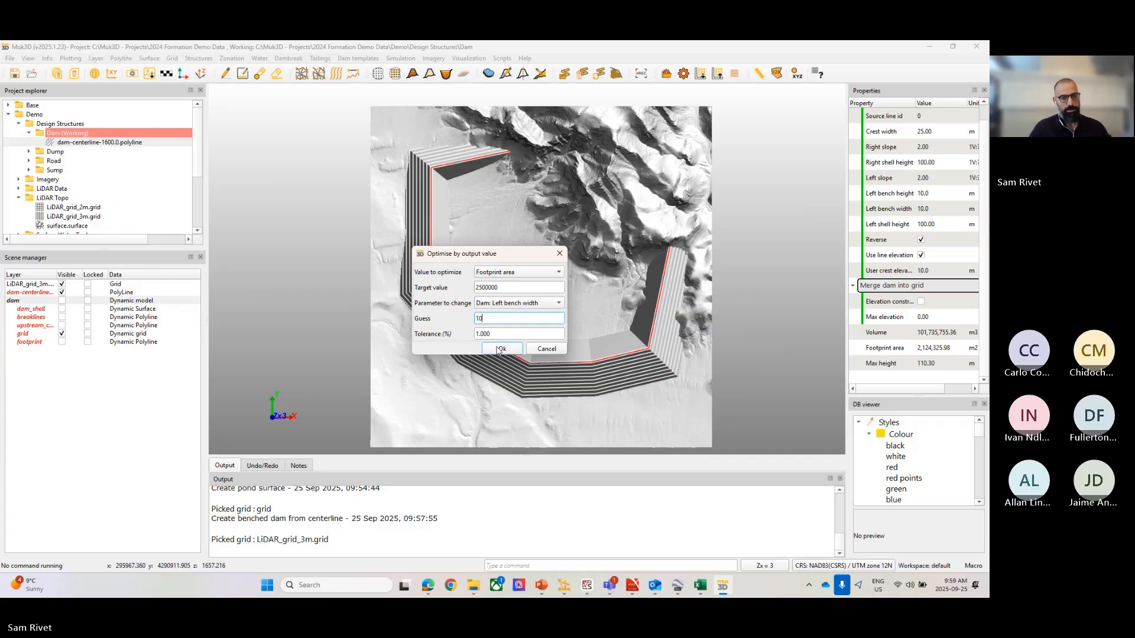
{"action": "left_click", "coordinate": [501, 349]}
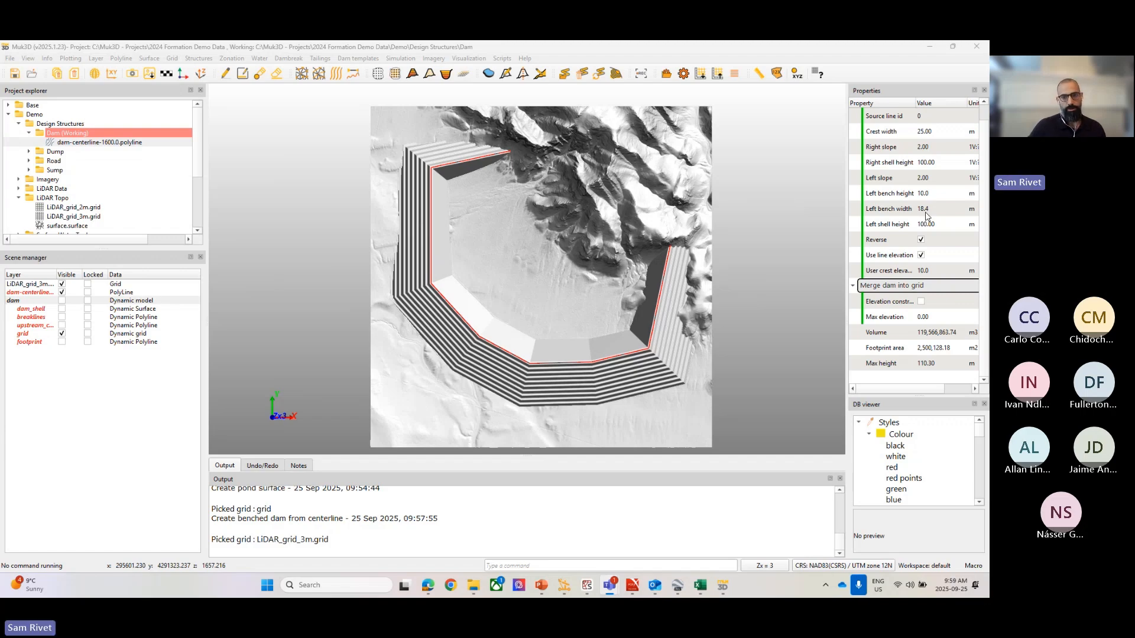
{"action": "right_click", "coordinate": [898, 292]}
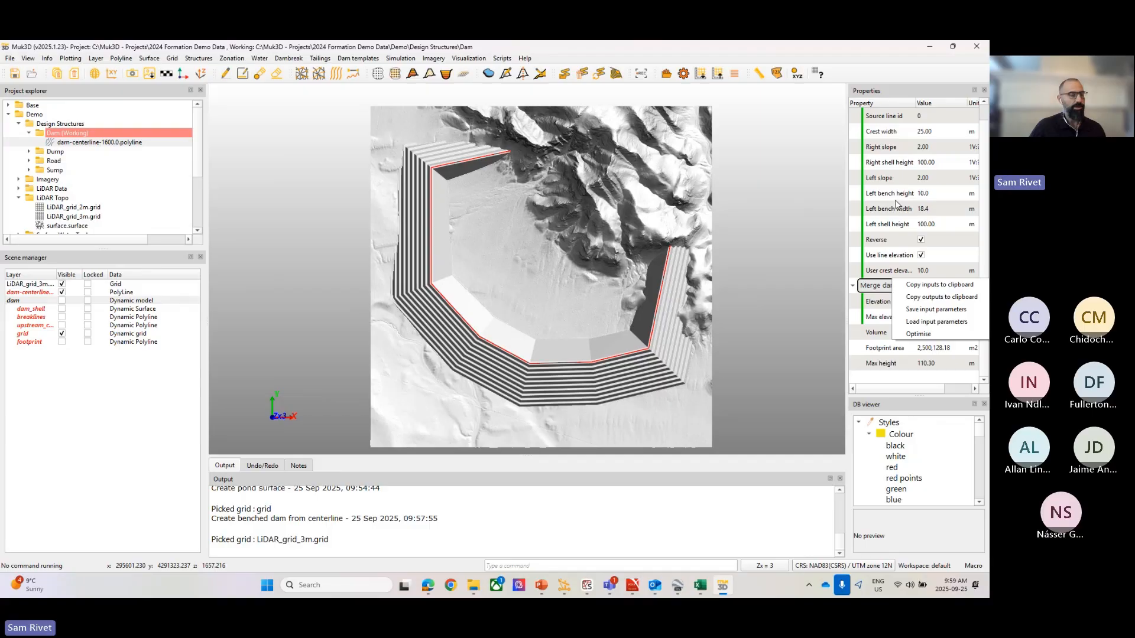
{"action": "left_click", "coordinate": [374, 338]}
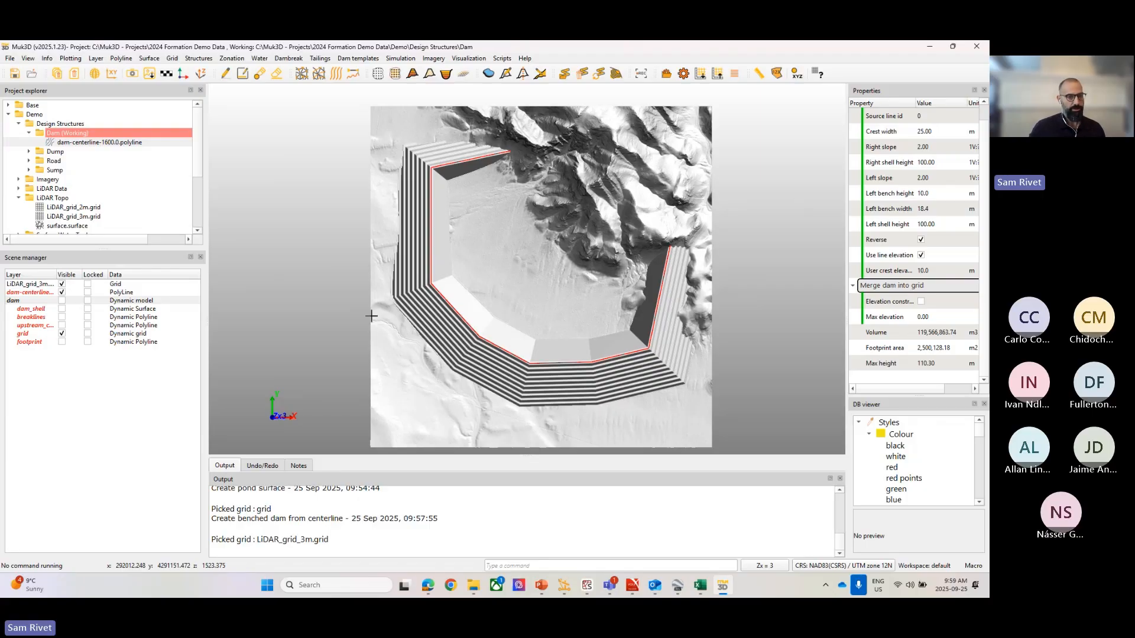
Show the dam's breaklines over the merged grid and examine the widened benches and crest in 3D and plan view.
{"action": "left_click", "coordinate": [63, 317]}
{"action": "scroll", "coordinate": [534, 345], "scroll_direction": "up", "scroll_amount": 3}
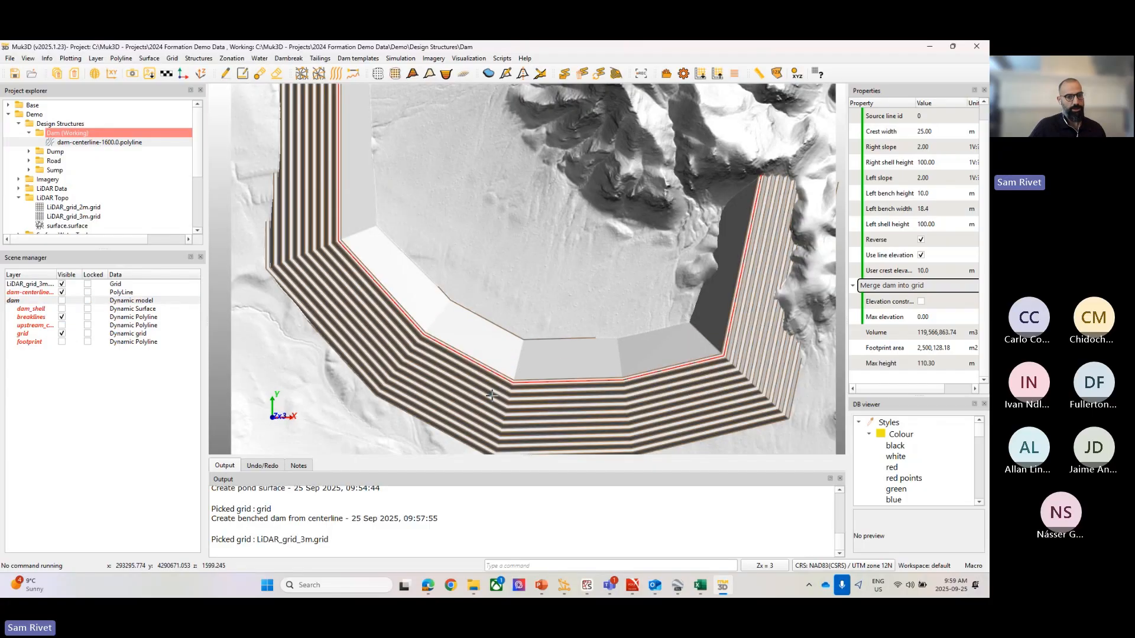
{"action": "left_click_drag", "start_coordinate": [535, 345], "coordinate": [462, 360]}
{"action": "scroll", "coordinate": [424, 343], "scroll_direction": "up", "scroll_amount": 5}
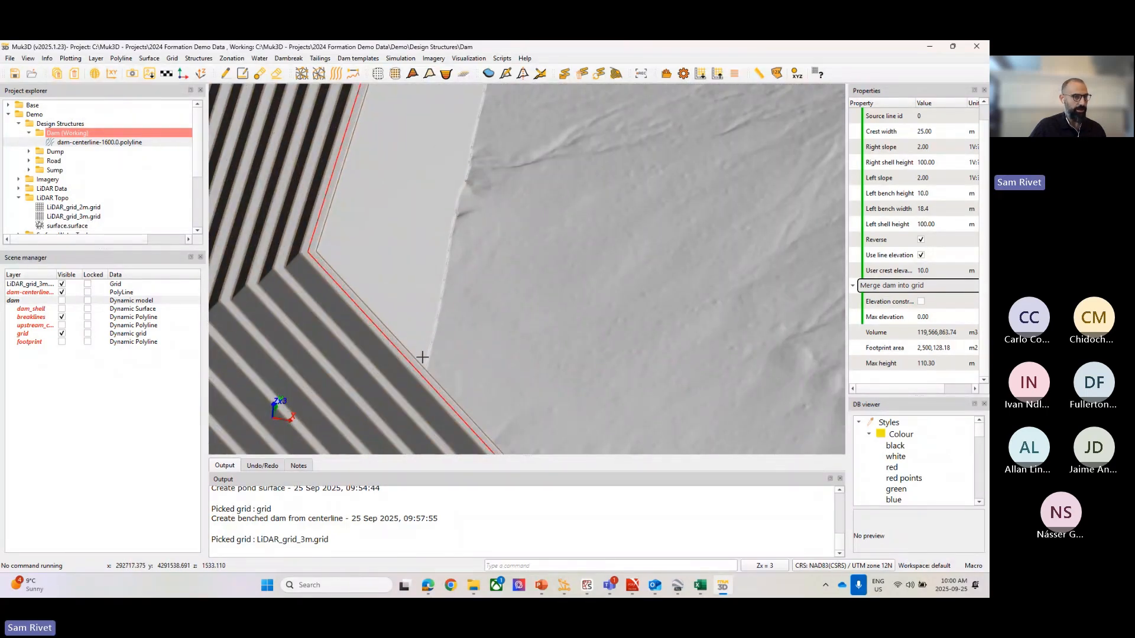
{"action": "scroll", "coordinate": [424, 357], "scroll_direction": "up", "scroll_amount": 1}
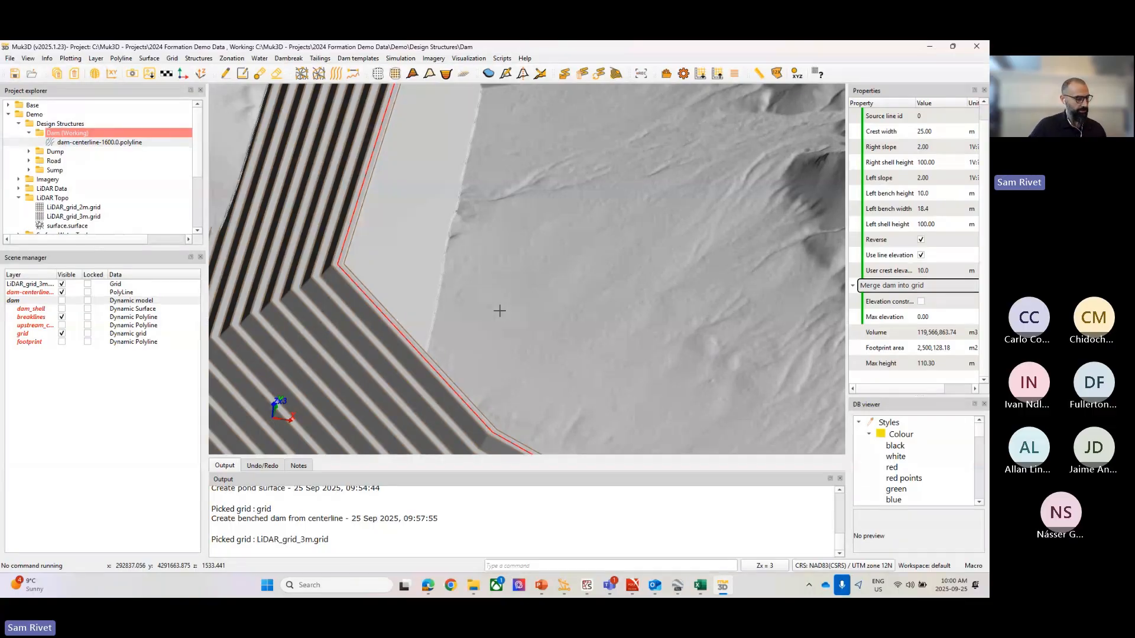
{"action": "scroll", "coordinate": [640, 274], "scroll_direction": "down", "scroll_amount": 4}
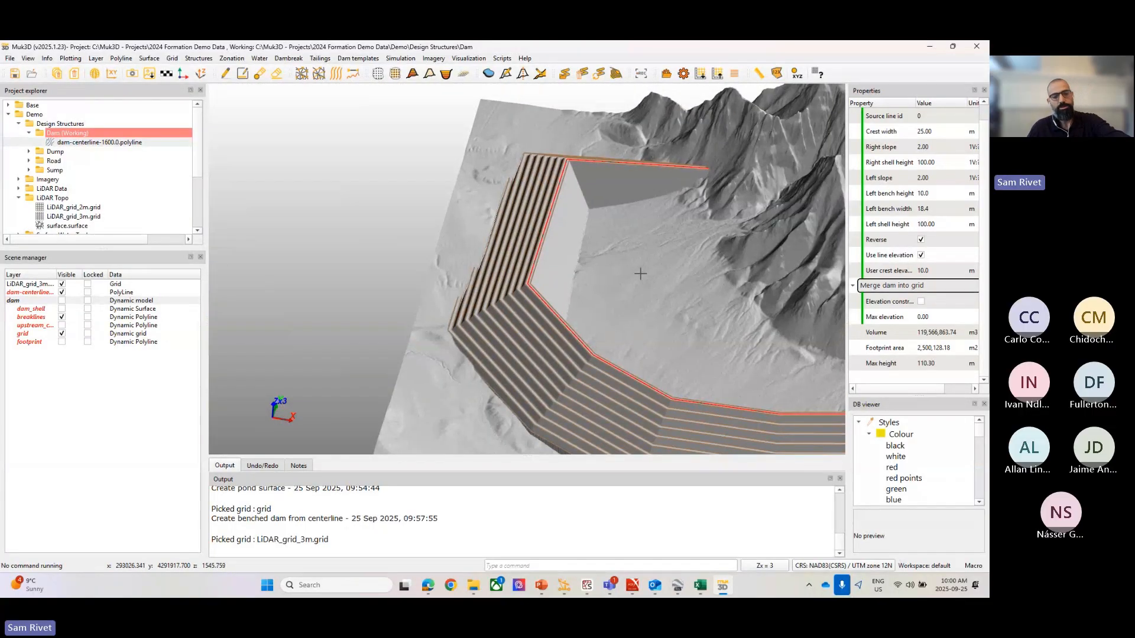
{"action": "key", "text": "p"}
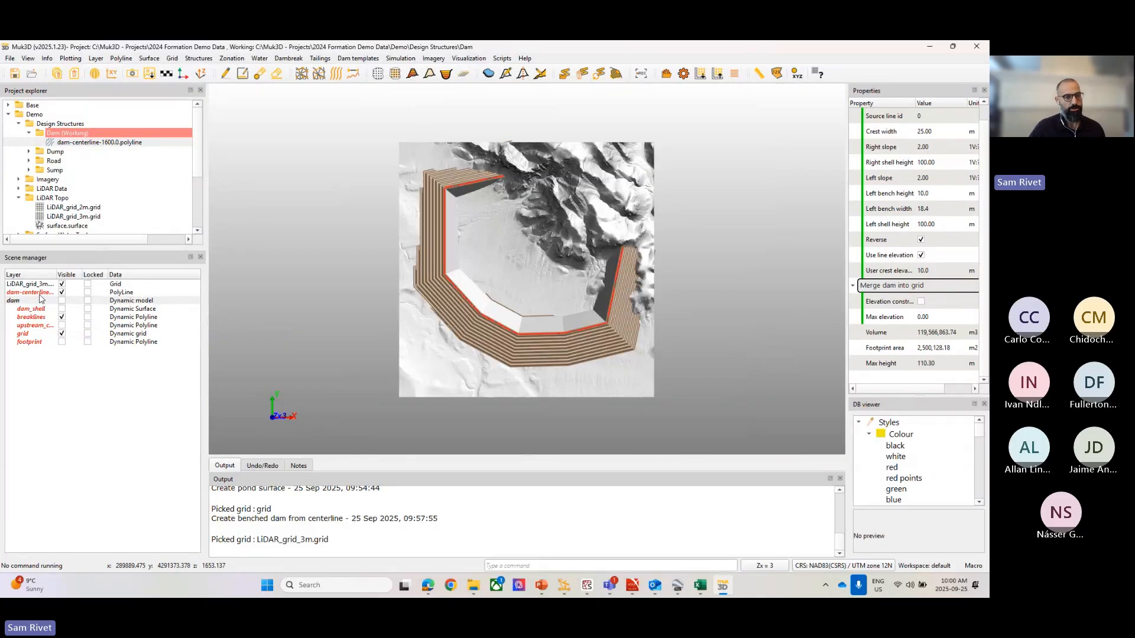
Remove the dam centerline polyline and the whole dynamic dam model from the scene, keeping only the LiDAR grid.
{"action": "right_click", "coordinate": [39, 295]}
{"action": "left_click", "coordinate": [74, 339]}
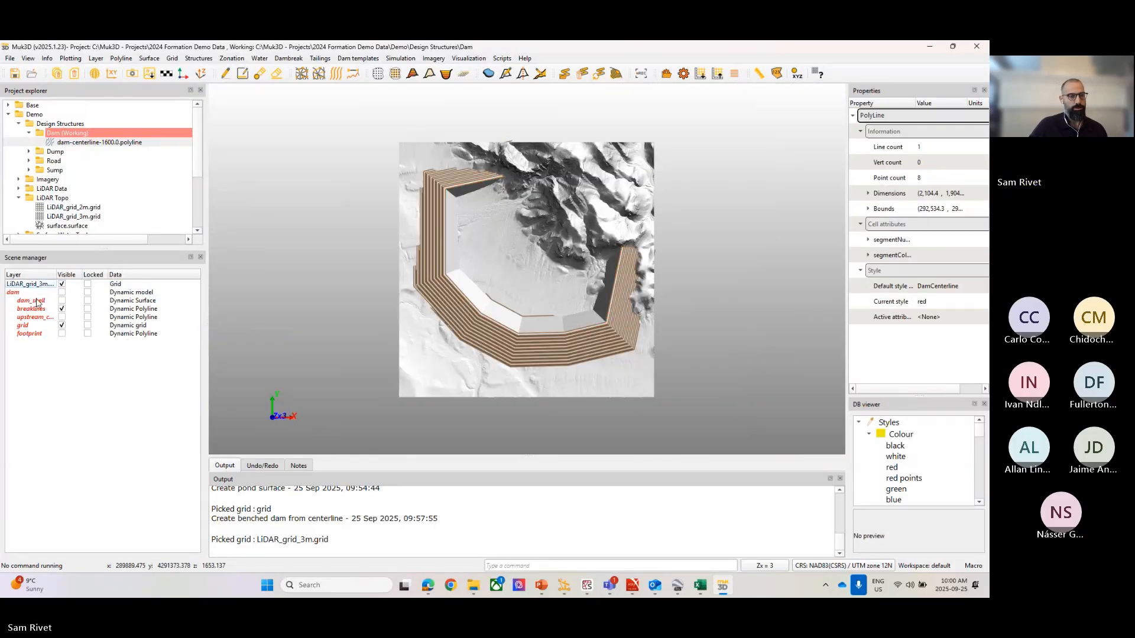
{"action": "right_click", "coordinate": [34, 292]}
{"action": "left_click", "coordinate": [75, 300]}
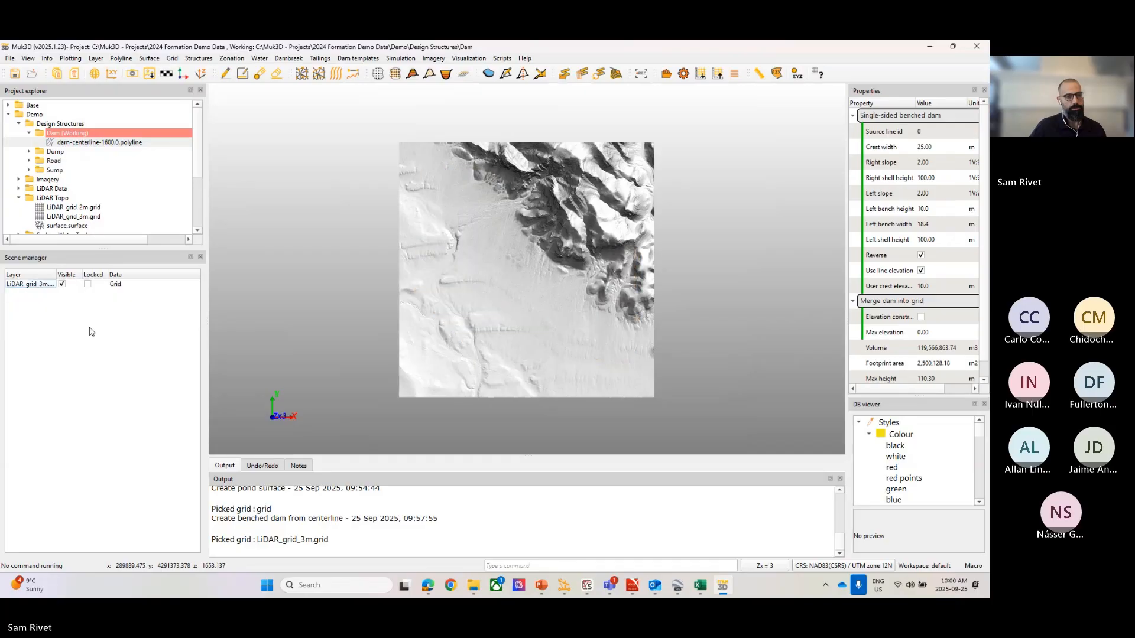
Load Provided Sump Crest.polyline from the Sump folder into the scene and inspect its rectangle on the terrain.
{"action": "left_click", "coordinate": [29, 170]}
{"action": "double_click", "coordinate": [94, 179]}
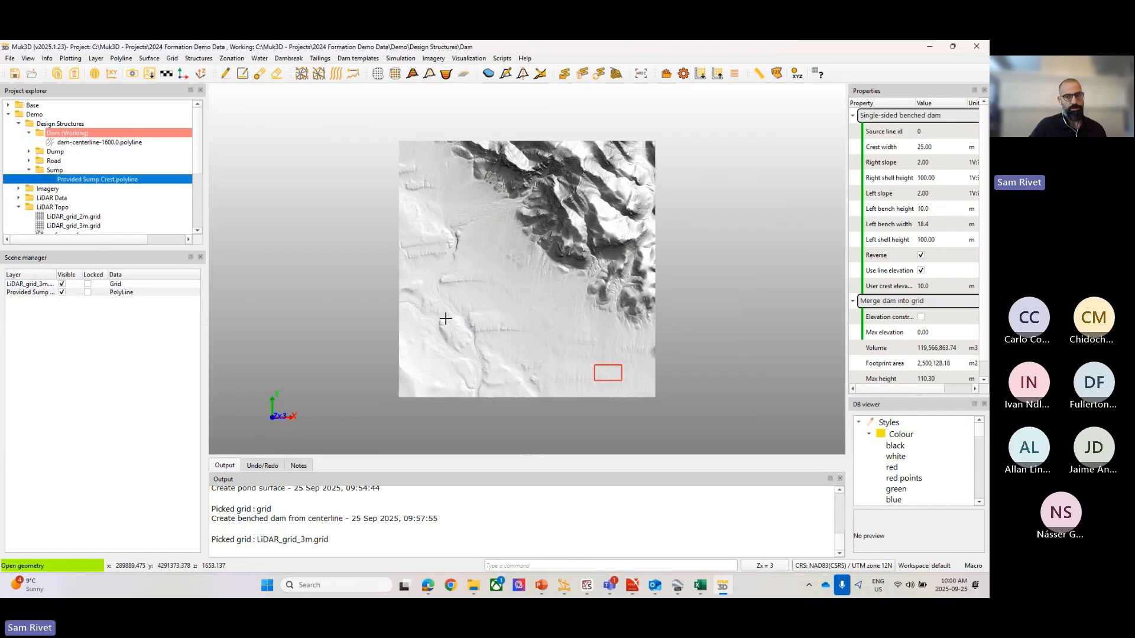
{"action": "scroll", "coordinate": [601, 317], "scroll_direction": "up", "scroll_amount": 5}
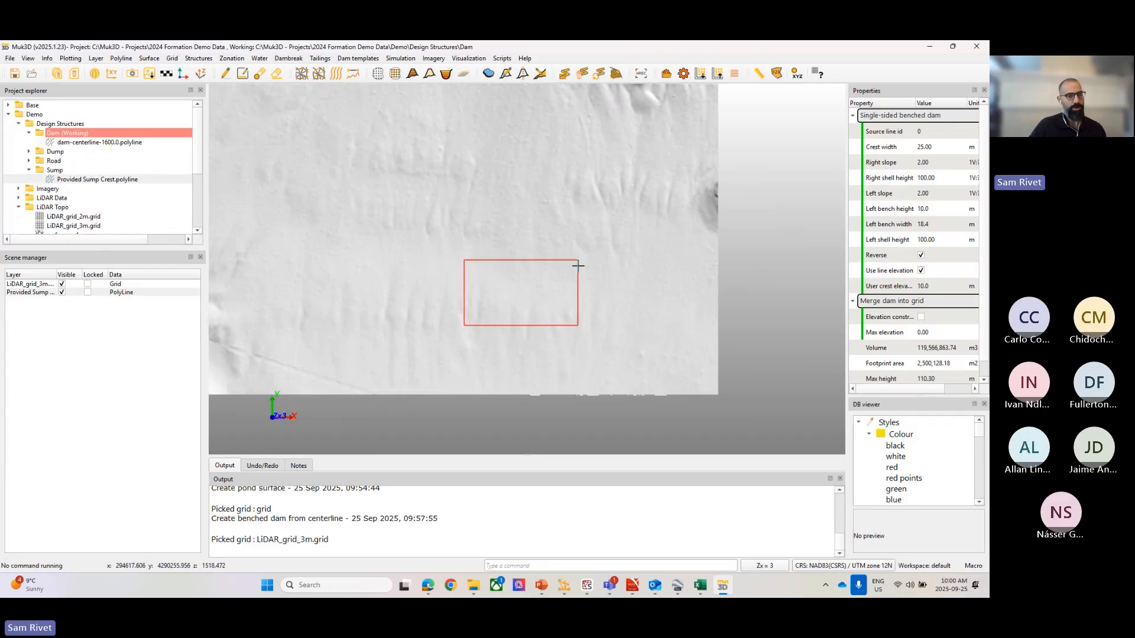
{"action": "mouse_move", "coordinate": [585, 339]}
{"action": "middle_mouse_down"}
{"action": "mouse_move", "coordinate": [585, 189]}
{"action": "mouse_move", "coordinate": [584, 324]}
{"action": "middle_mouse_up"}
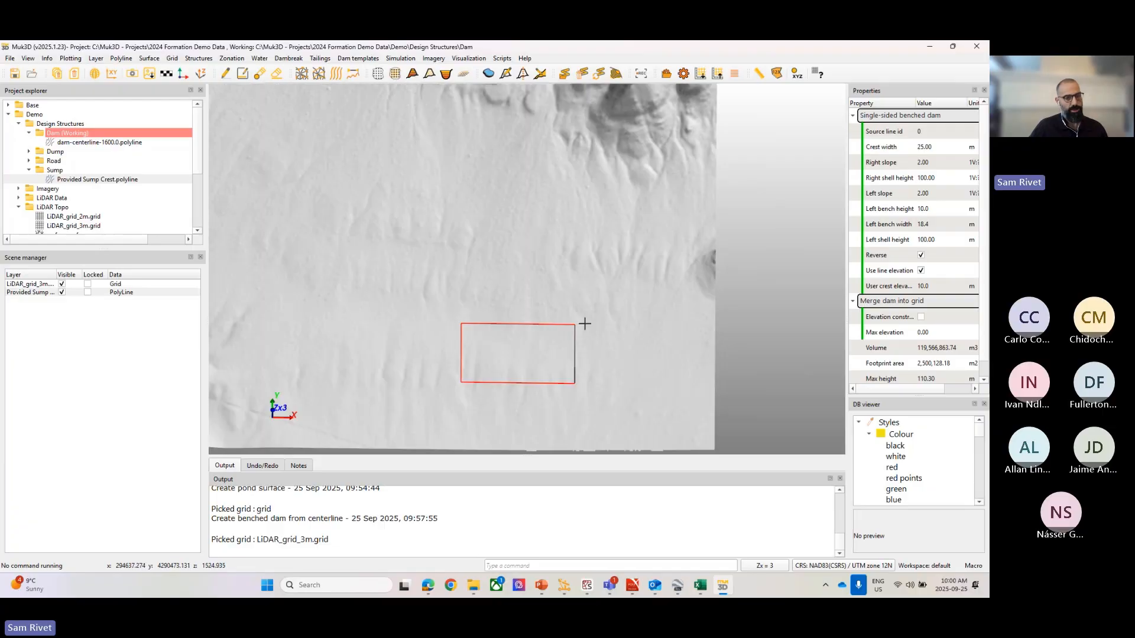
{"action": "scroll", "coordinate": [583, 324], "scroll_direction": "down", "scroll_amount": 5}
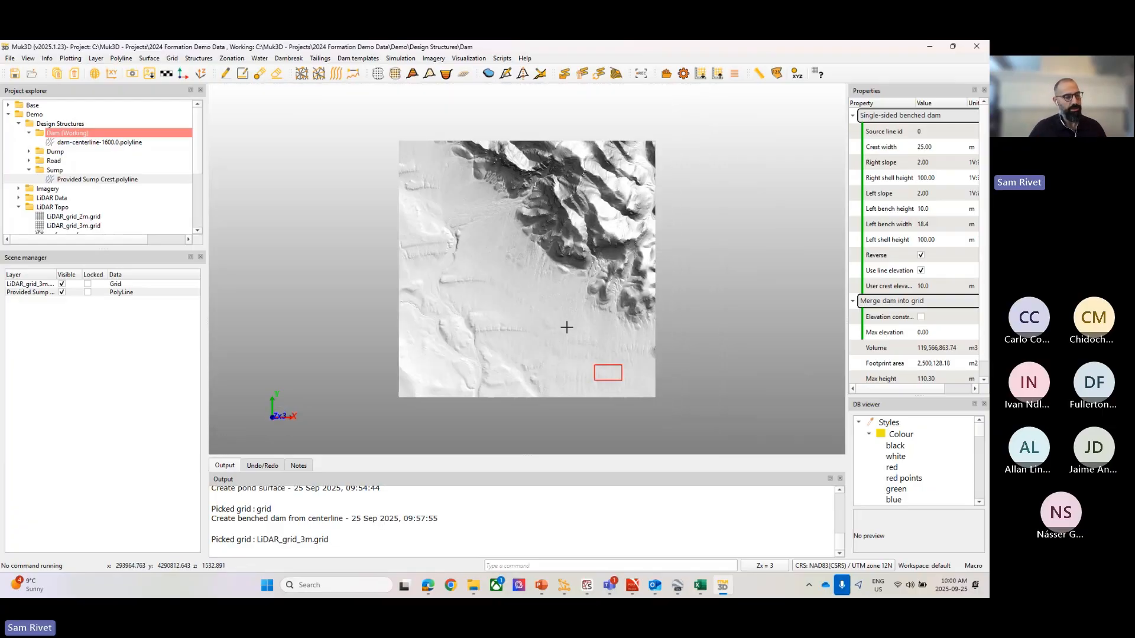
{"action": "left_click", "coordinate": [198, 58]}
{"action": "mouse_move", "coordinate": [225, 122]}
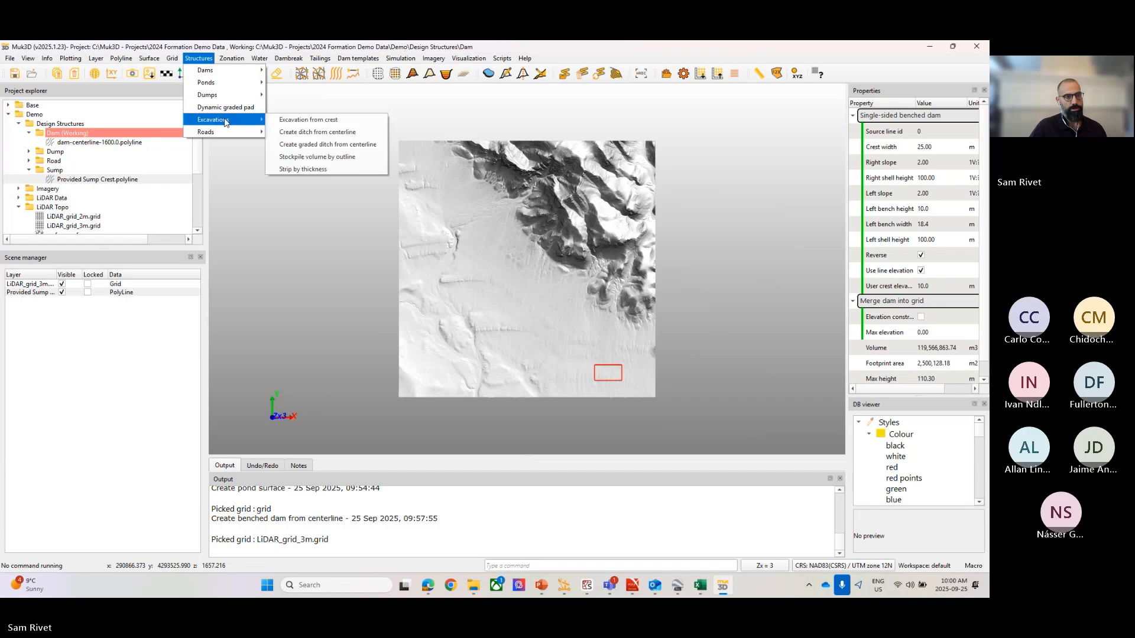
{"action": "left_click", "coordinate": [329, 121]}
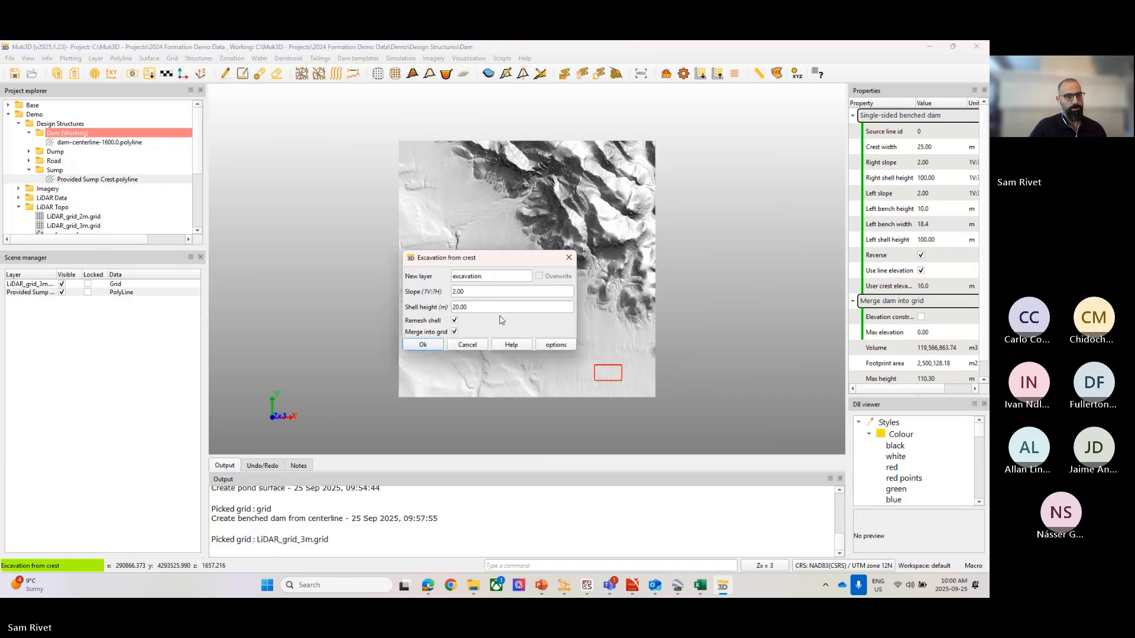
{"action": "left_click", "coordinate": [467, 346]}
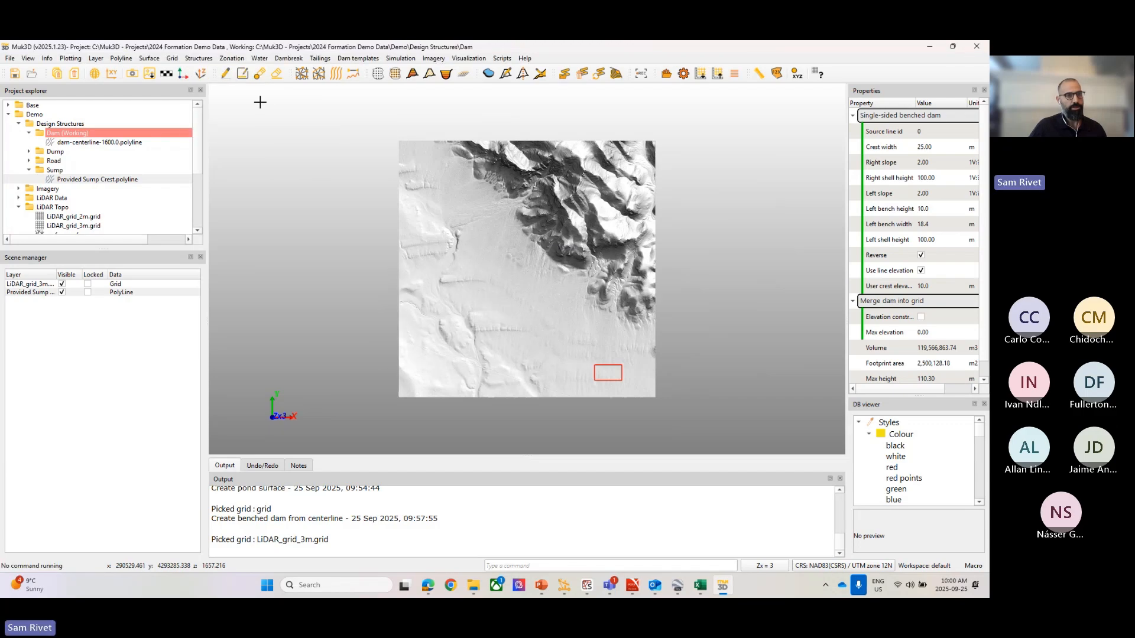
Create an excavation from the sump crest on the LiDAR grid with slope 2.00, shell height 20.00 m, remeshed and merged into the grid.
{"action": "left_click", "coordinate": [198, 58]}
{"action": "mouse_move", "coordinate": [214, 71]}
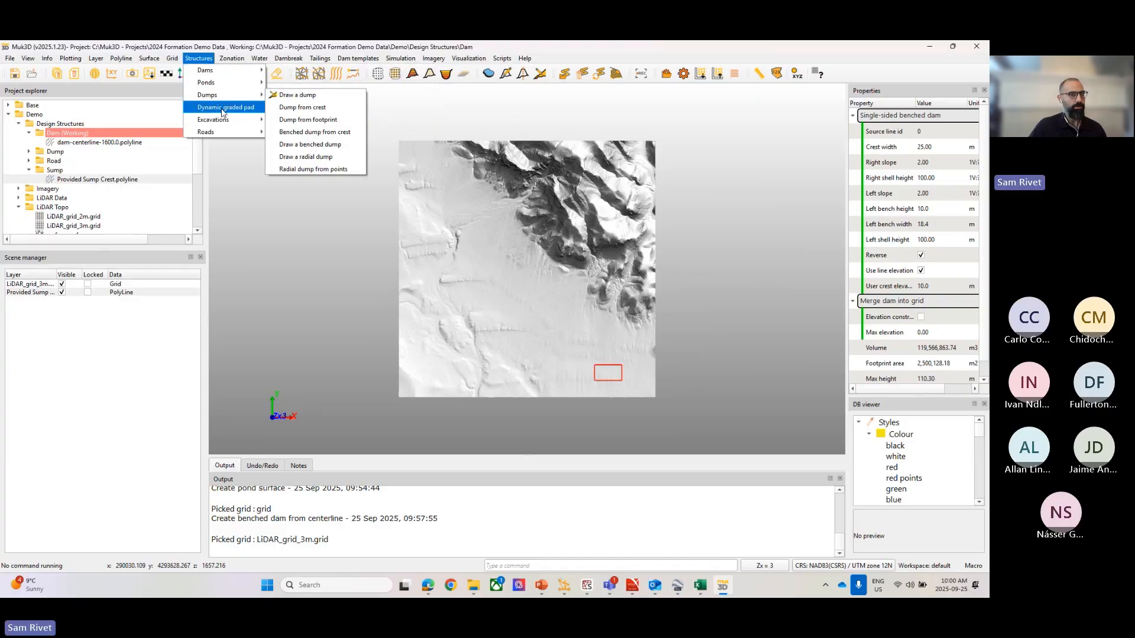
{"action": "mouse_move", "coordinate": [225, 135]}
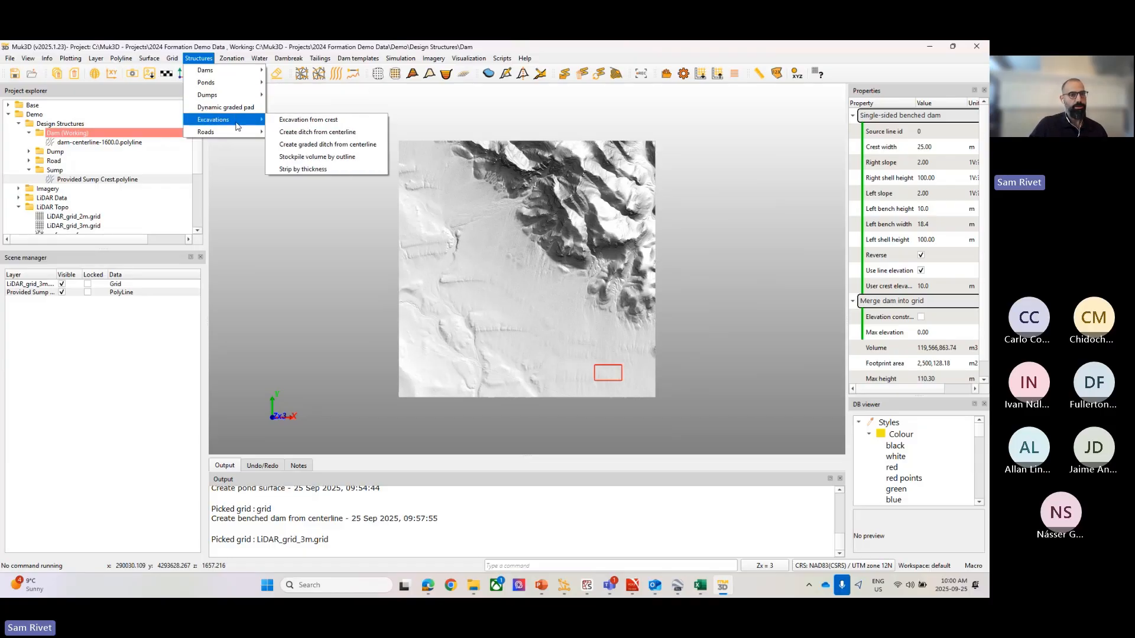
{"action": "mouse_move", "coordinate": [238, 98]}
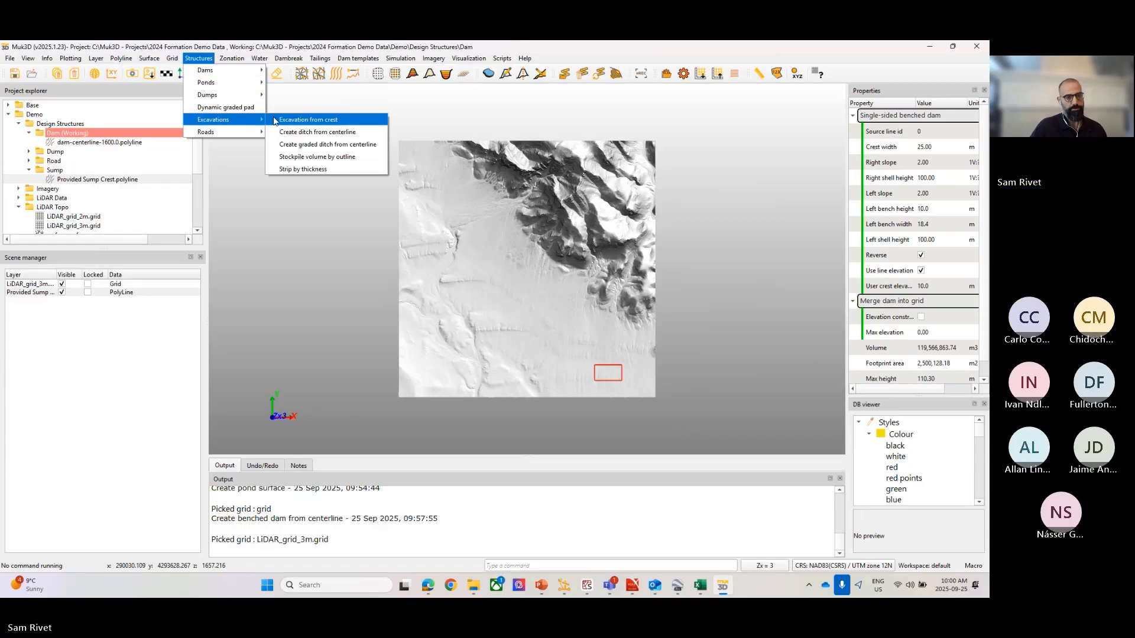
{"action": "left_click", "coordinate": [307, 119]}
{"action": "left_click", "coordinate": [516, 292]}
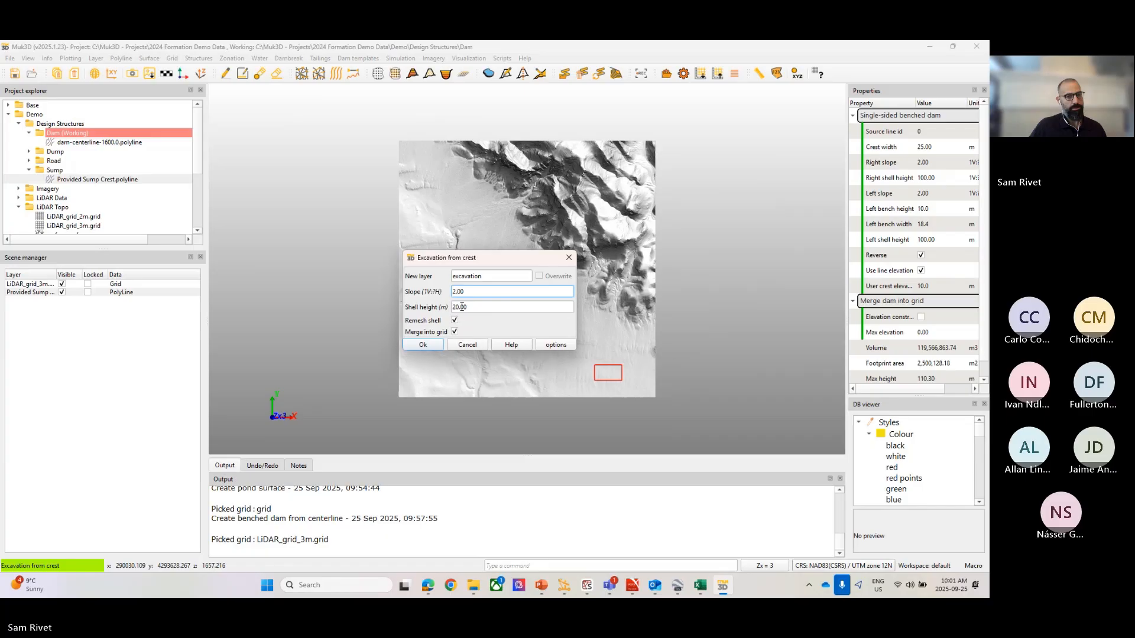
{"action": "left_click_drag", "start_coordinate": [467, 306], "coordinate": [440, 311]}
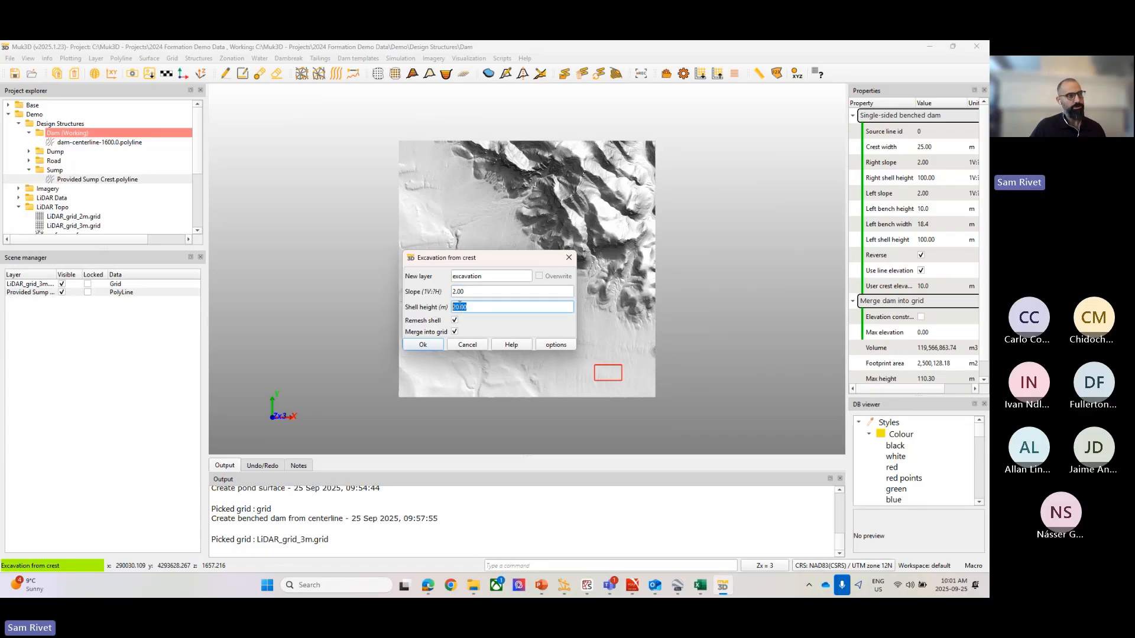
{"action": "left_click", "coordinate": [430, 346]}
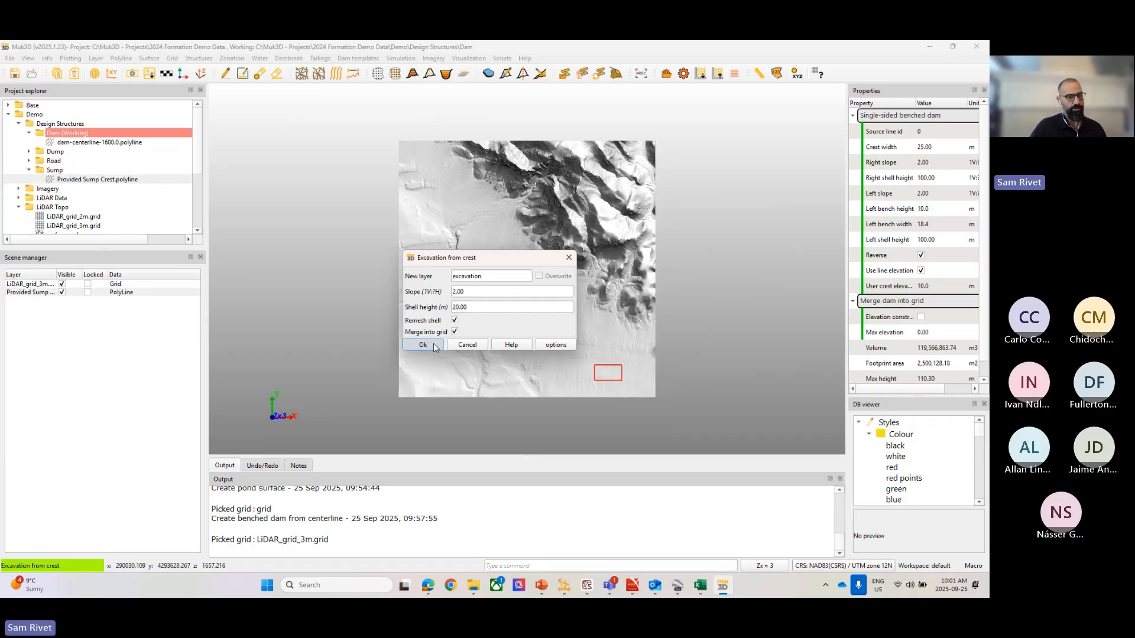
{"action": "left_click", "coordinate": [589, 330]}
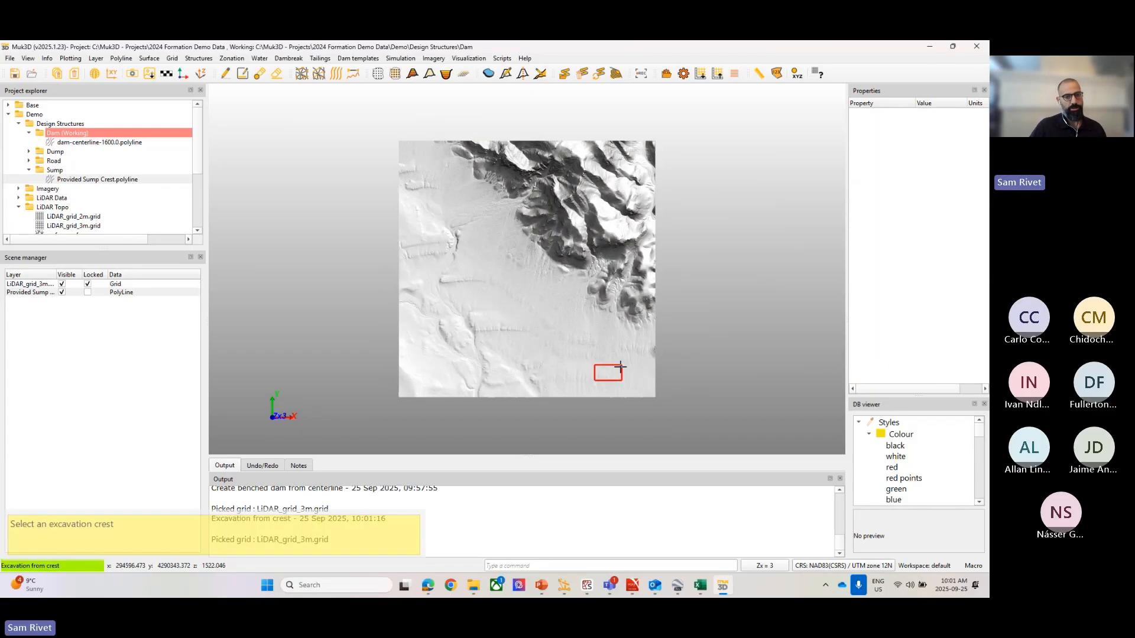
{"action": "left_click", "coordinate": [577, 395]}
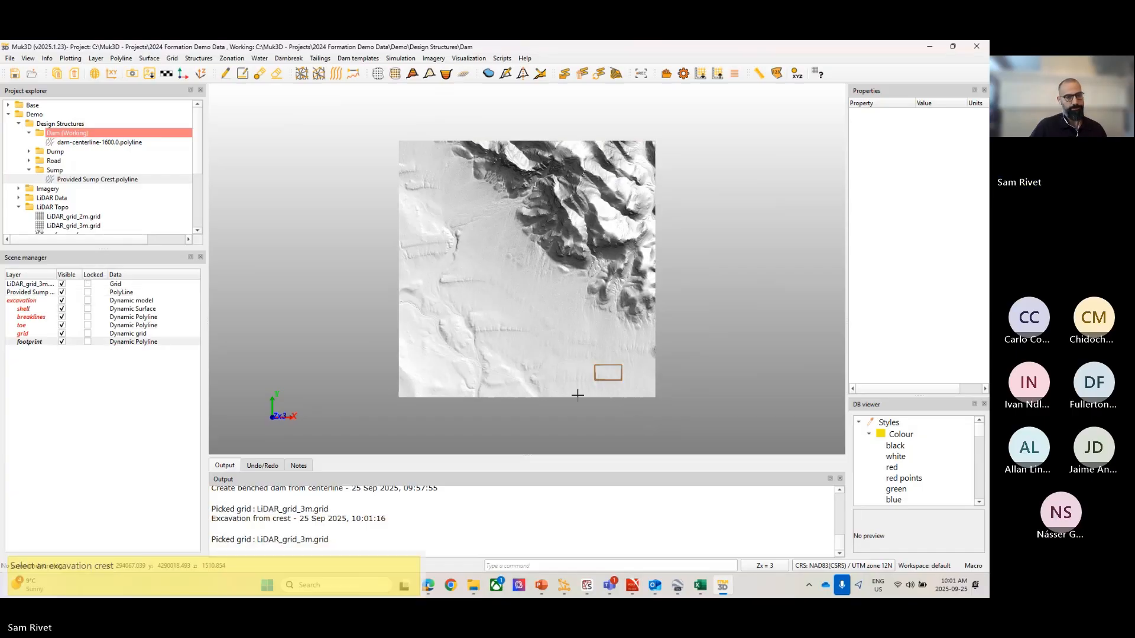
Examine the excavation model in 3D without the source layers, and isolate its shell surface in the scene.
{"action": "left_click", "coordinate": [61, 284]}
{"action": "left_click", "coordinate": [62, 301]}
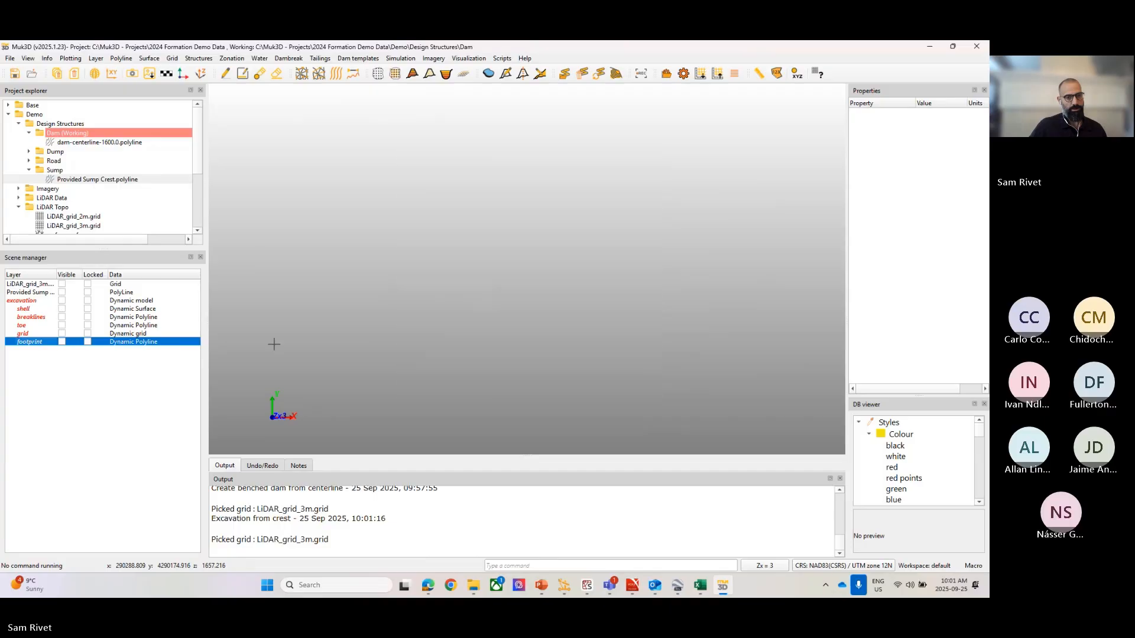
{"action": "left_click", "coordinate": [61, 301]}
{"action": "scroll", "coordinate": [595, 372], "scroll_direction": "up", "scroll_amount": 5}
{"action": "middle_click_drag", "start_coordinate": [591, 334], "coordinate": [569, 224]}
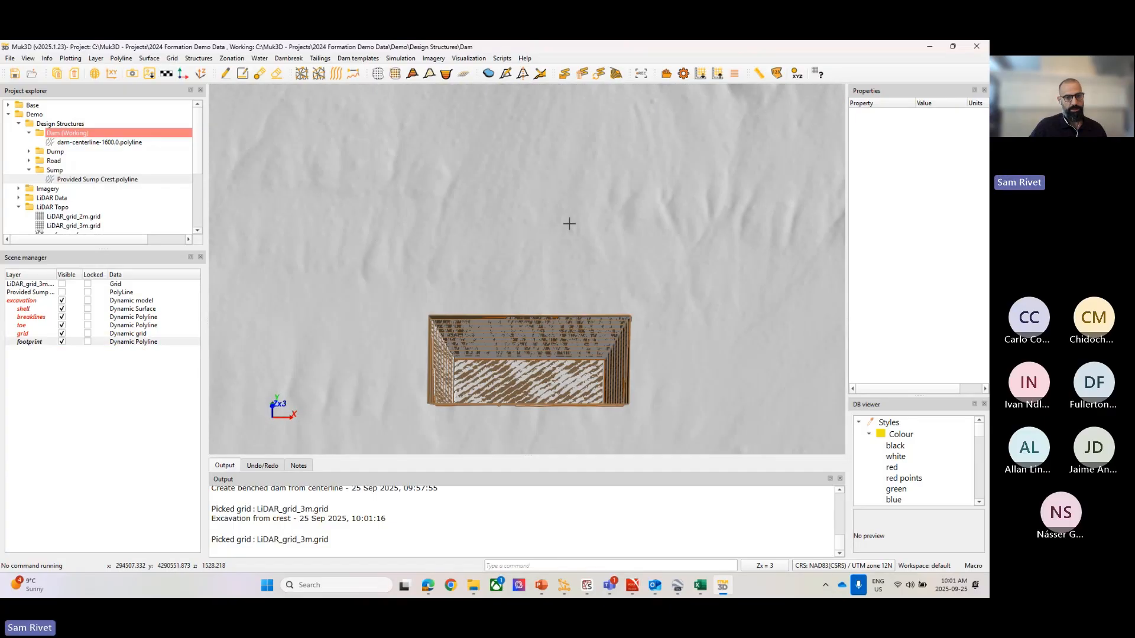
{"action": "left_click", "coordinate": [62, 309]}
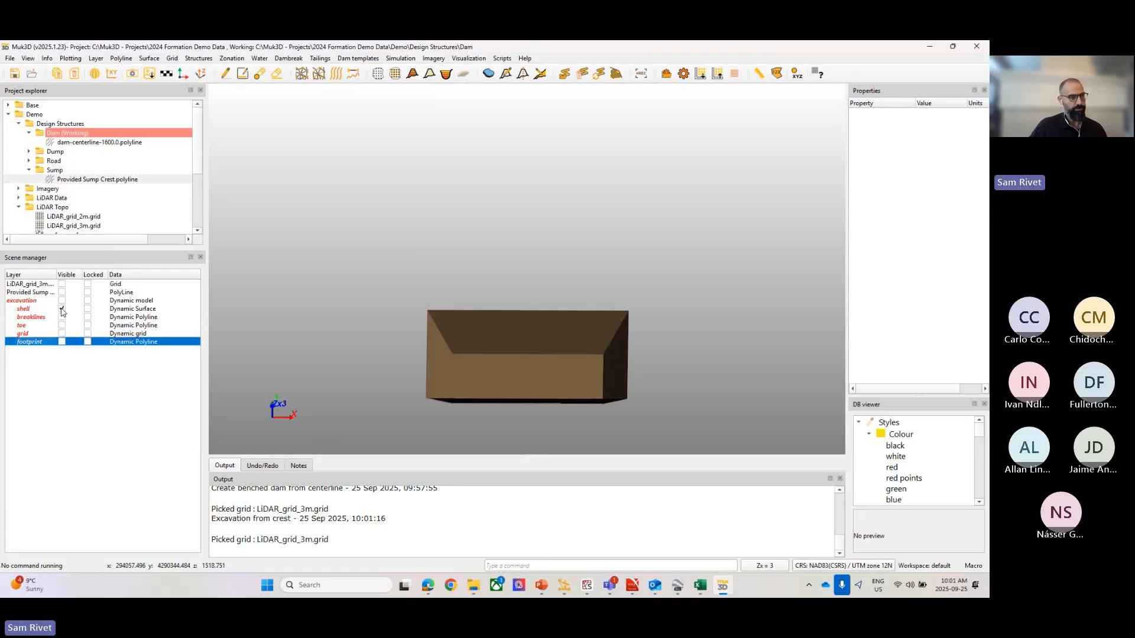
Examine the excavation's breaklines and toe in isolation, then hide the shell, breaklines and toe.
{"action": "left_click", "coordinate": [62, 309]}
{"action": "left_click", "coordinate": [62, 318]}
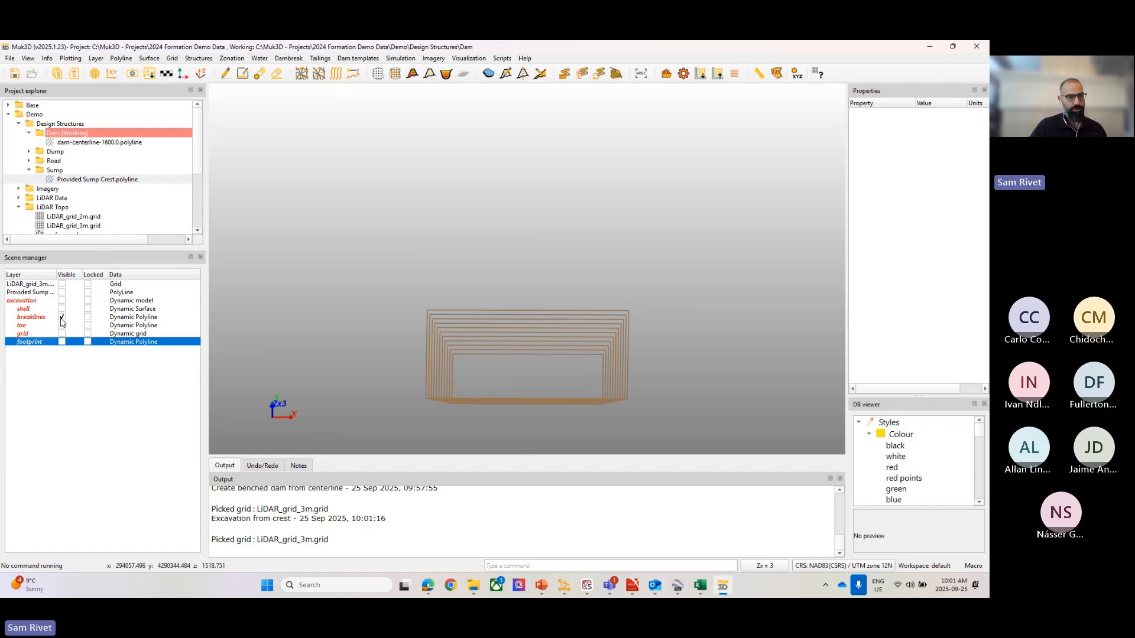
{"action": "left_click", "coordinate": [62, 318]}
{"action": "left_click", "coordinate": [62, 326]}
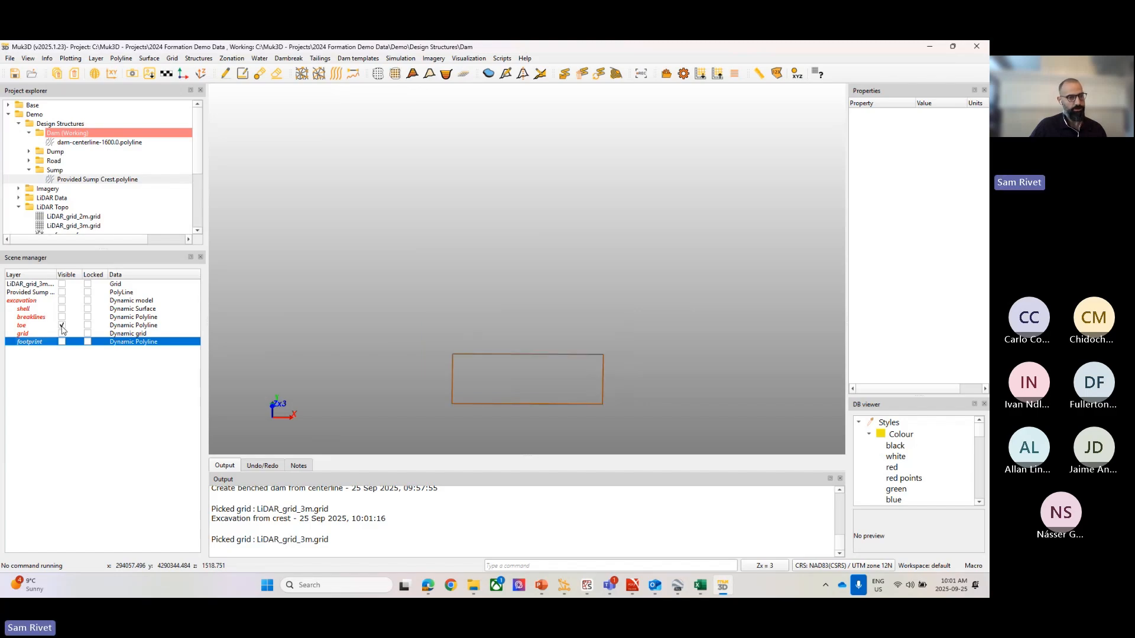
{"action": "left_click", "coordinate": [62, 309]}
{"action": "left_click", "coordinate": [62, 309]}
{"action": "left_click", "coordinate": [62, 325]}
Show the merged excavation grid, check the footprint outline on it, and display the sump crest polyline in its place.
{"action": "left_click", "coordinate": [62, 334]}
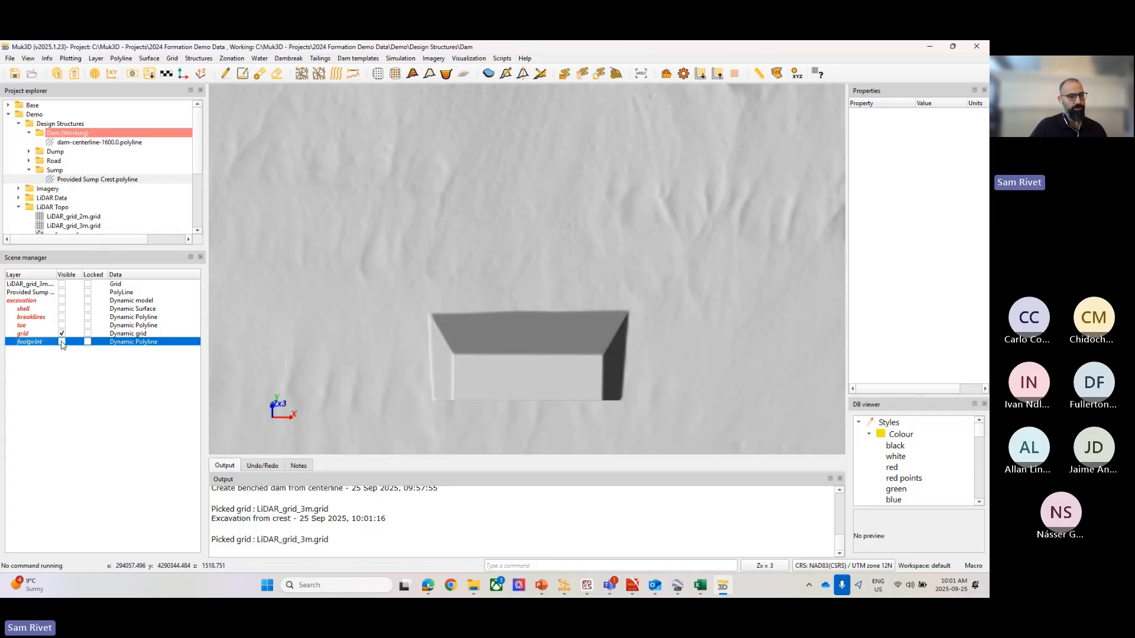
{"action": "left_click", "coordinate": [62, 342]}
{"action": "left_click", "coordinate": [84, 355]}
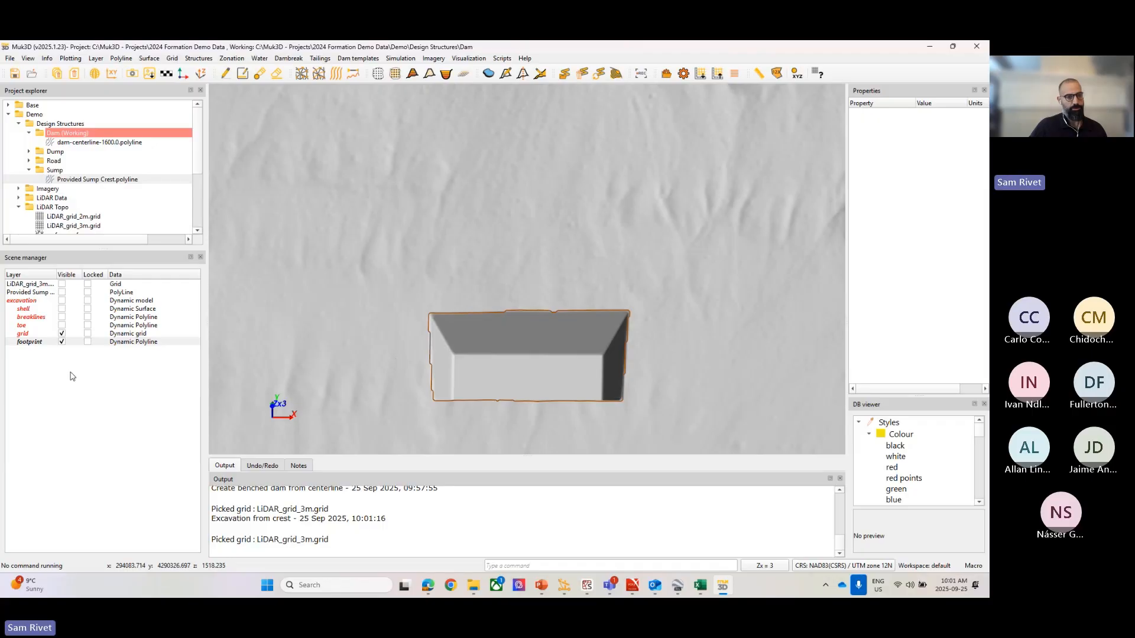
{"action": "left_click", "coordinate": [62, 342]}
{"action": "left_click", "coordinate": [62, 292]}
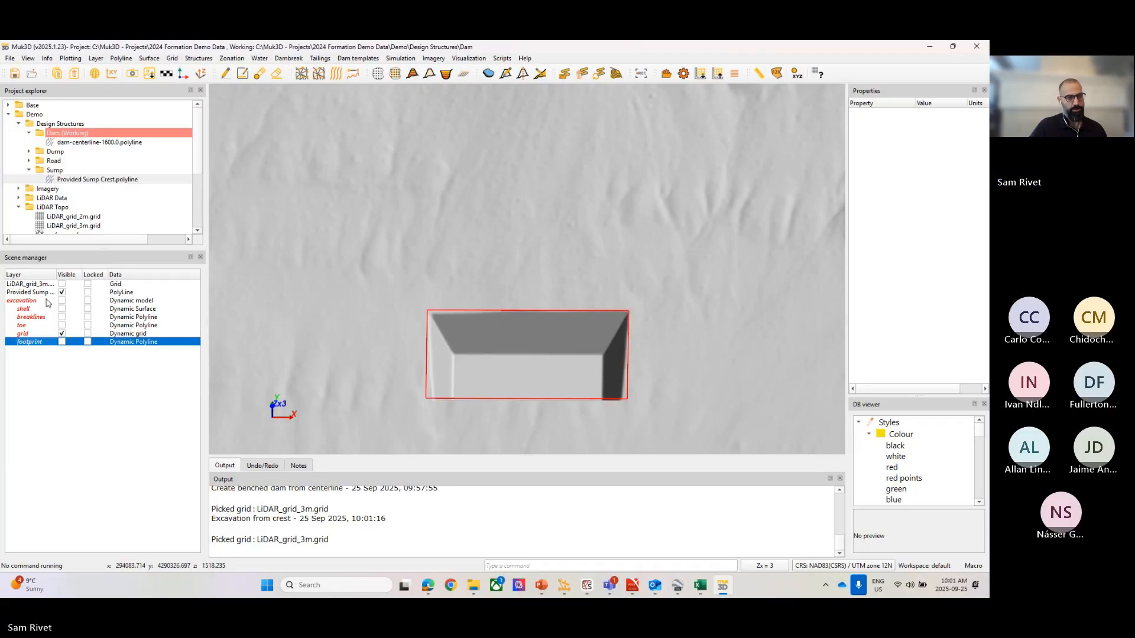
Set the slope of the excavation model to 3.00 while viewing the sump in plan.
{"action": "left_click", "coordinate": [27, 301]}
{"action": "scroll", "coordinate": [590, 294], "scroll_direction": "down", "scroll_amount": 2}
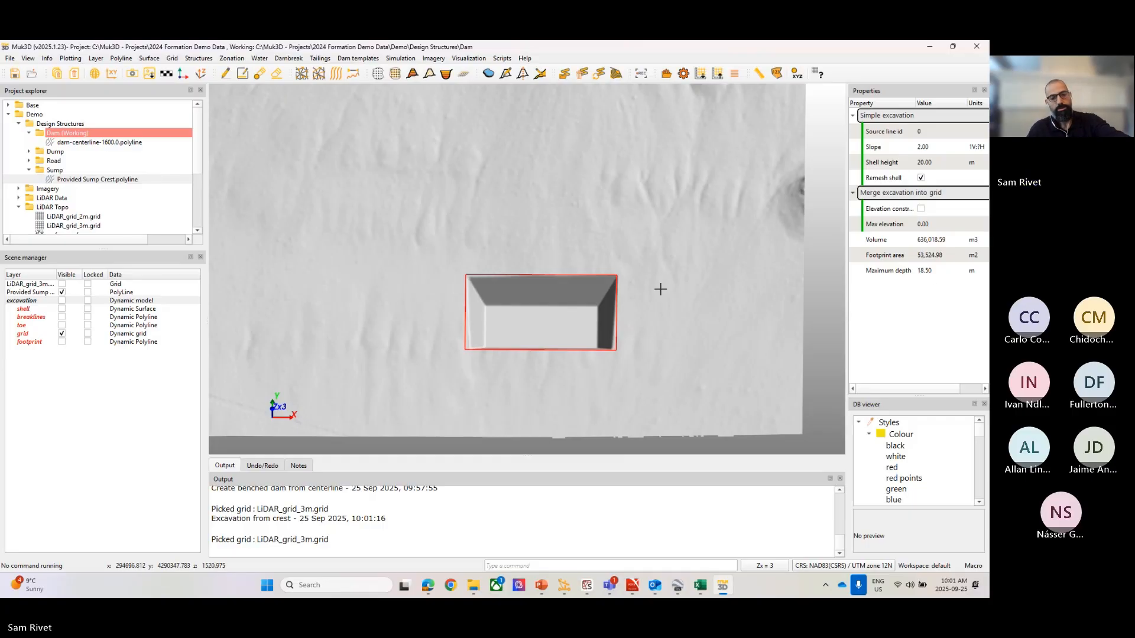
{"action": "scroll", "coordinate": [662, 289], "scroll_direction": "down", "scroll_amount": 1}
{"action": "key", "text": "p"}
{"action": "scroll", "coordinate": [603, 358], "scroll_direction": "up", "scroll_amount": 6}
{"action": "middle_click_drag", "start_coordinate": [644, 405], "coordinate": [618, 299]}
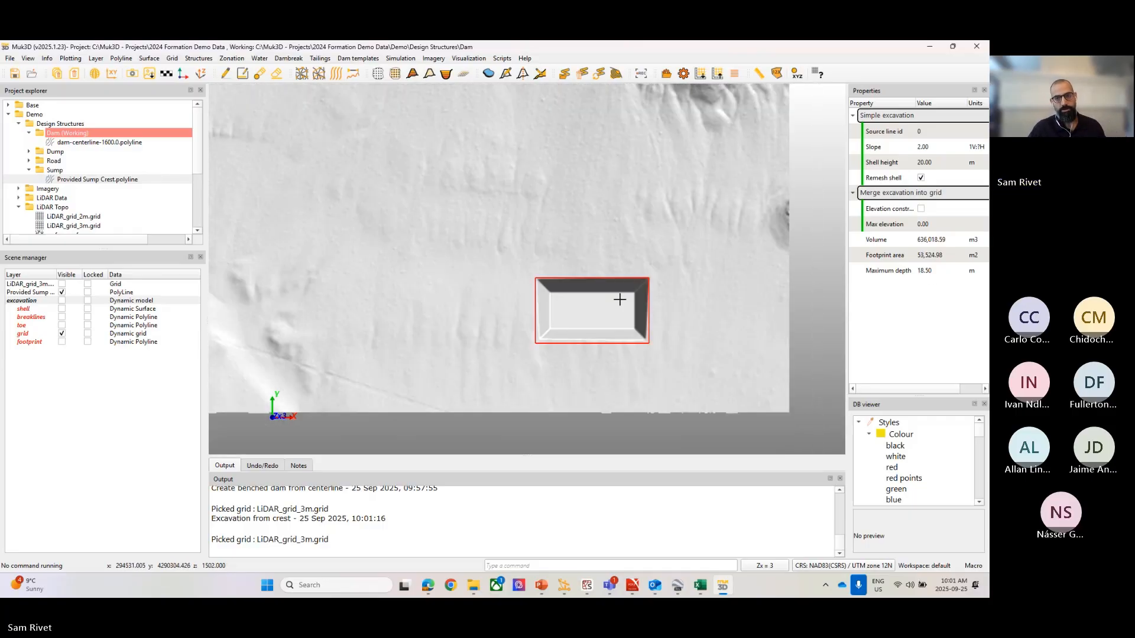
{"action": "scroll", "coordinate": [619, 299], "scroll_direction": "up", "scroll_amount": 3}
{"action": "double_click", "coordinate": [922, 147]}
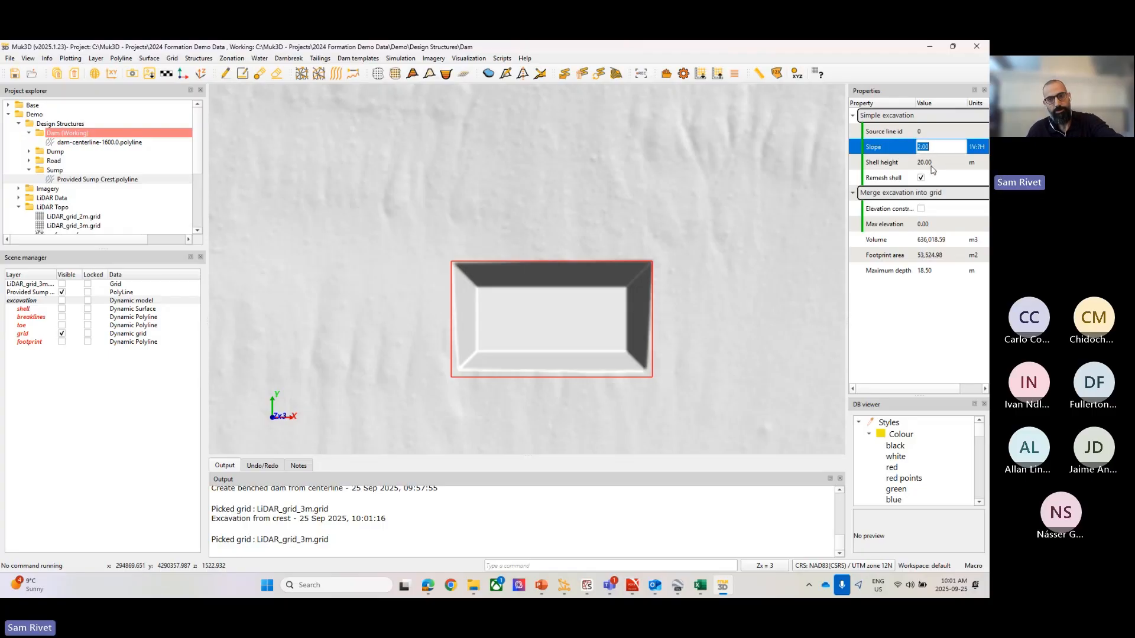
{"action": "type", "text": "3"}
{"action": "double_click", "coordinate": [935, 162]}
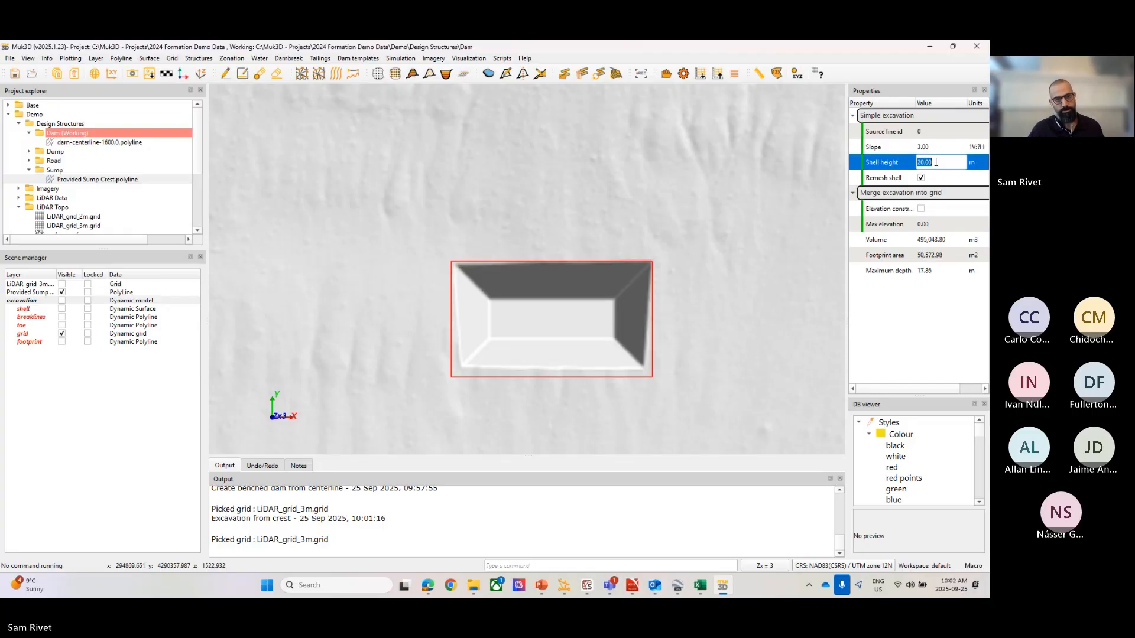
Set the excavation's slope to 1.00 and its shell height to 30.00 m.
{"action": "double_click", "coordinate": [936, 150]}
{"action": "type", "text": "1"}
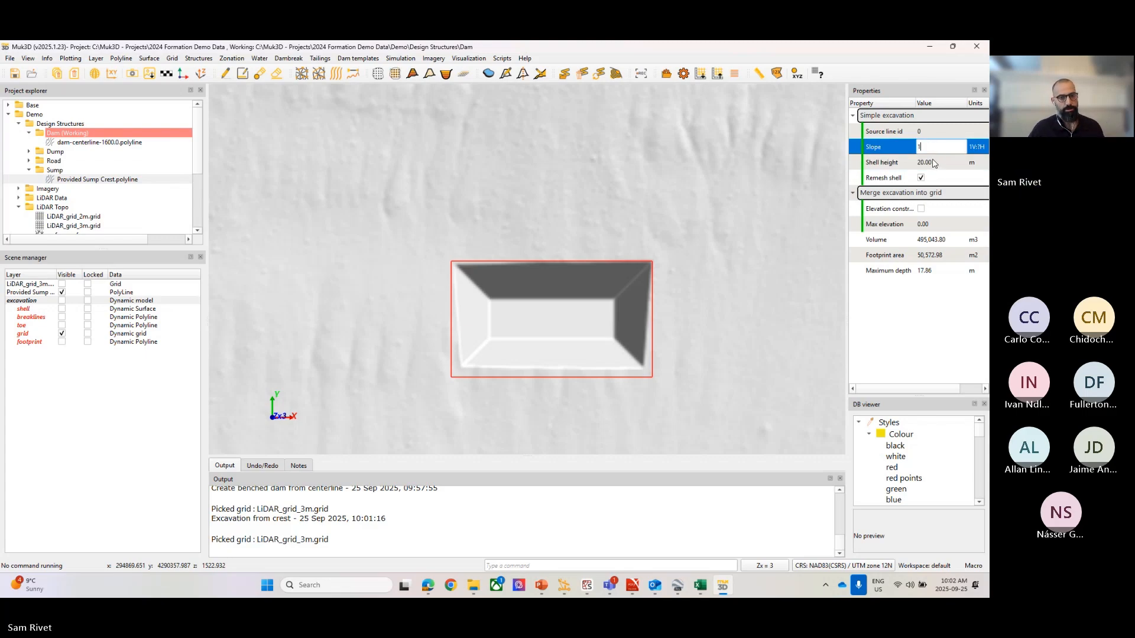
{"action": "double_click", "coordinate": [933, 160]}
{"action": "type", "text": "30"}
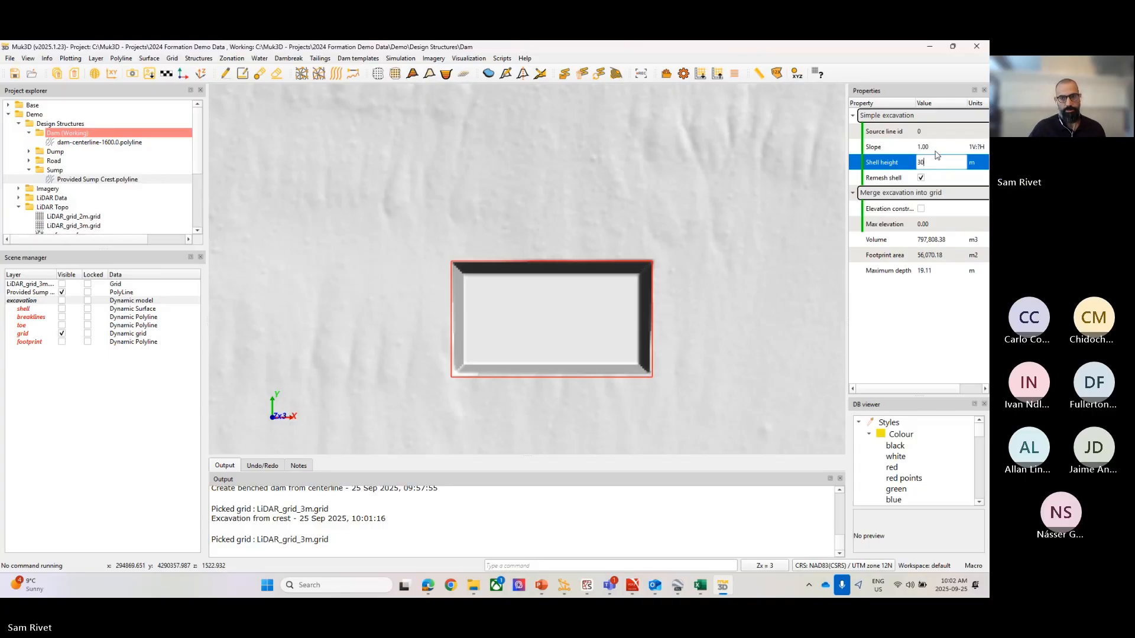
{"action": "key", "text": "Return"}
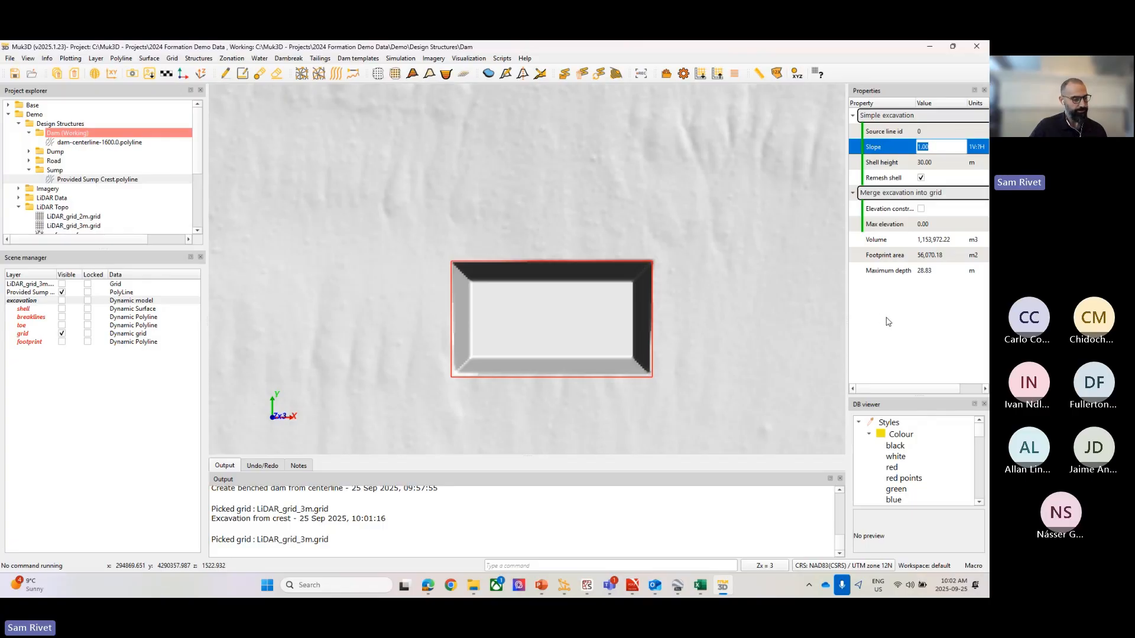
Enlarge the sump crest polyline by moving all four corners slightly outward, and review the updated excavation properties.
{"action": "right_click", "coordinate": [395, 196]}
{"action": "left_click", "coordinate": [419, 327]}
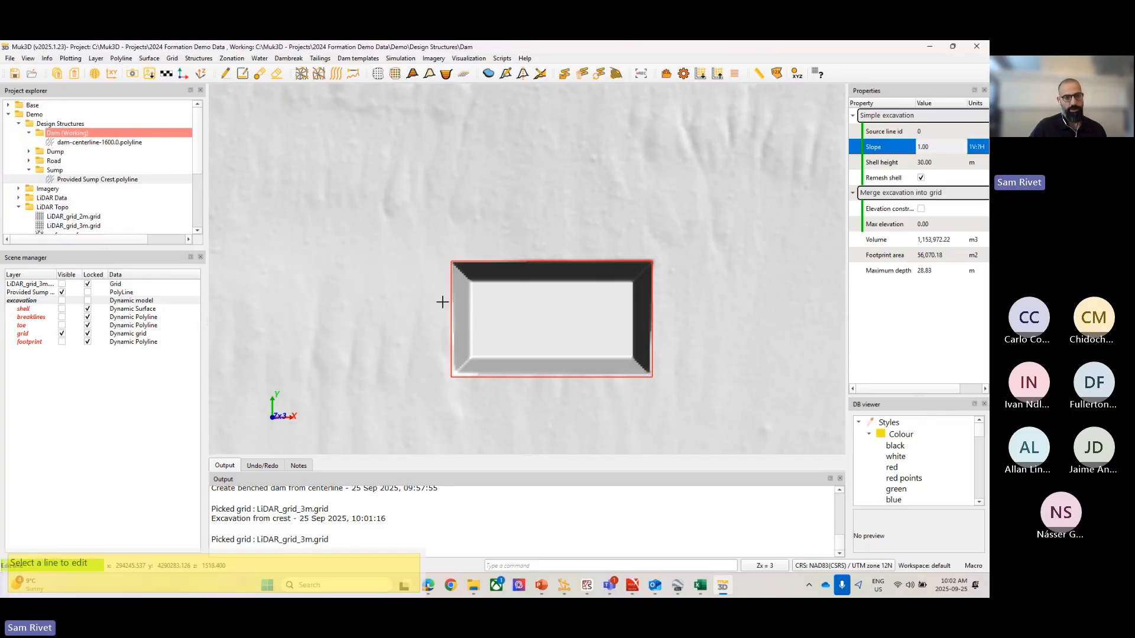
{"action": "left_click", "coordinate": [496, 262]}
{"action": "left_click_drag", "start_coordinate": [450, 260], "coordinate": [447, 243]}
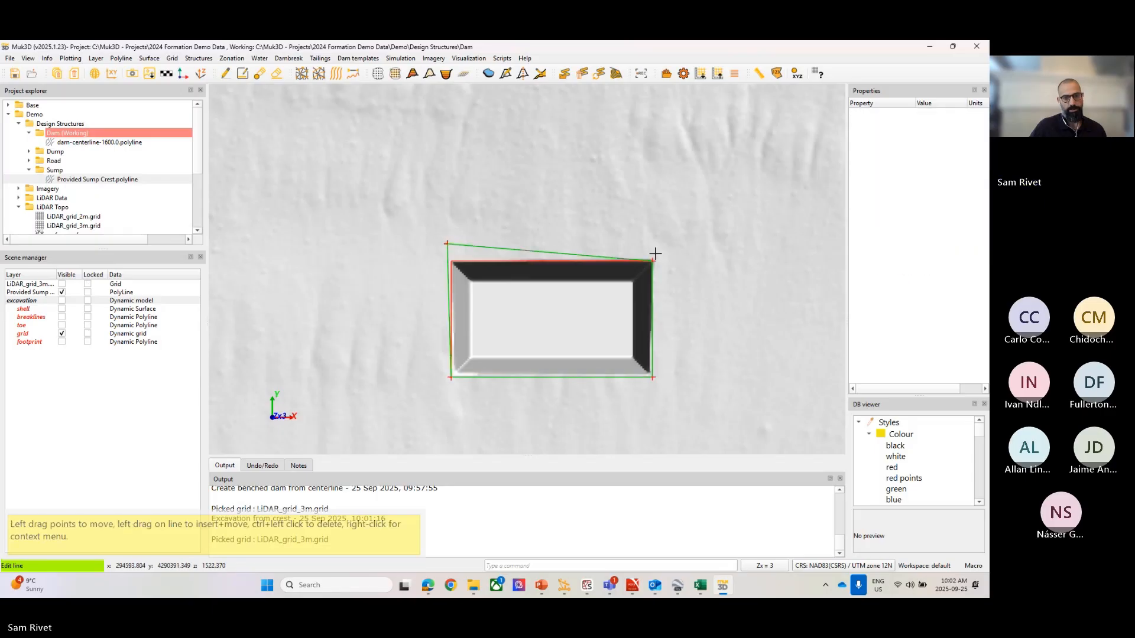
{"action": "left_click_drag", "start_coordinate": [653, 260], "coordinate": [657, 245]}
{"action": "left_click_drag", "start_coordinate": [653, 377], "coordinate": [663, 389]}
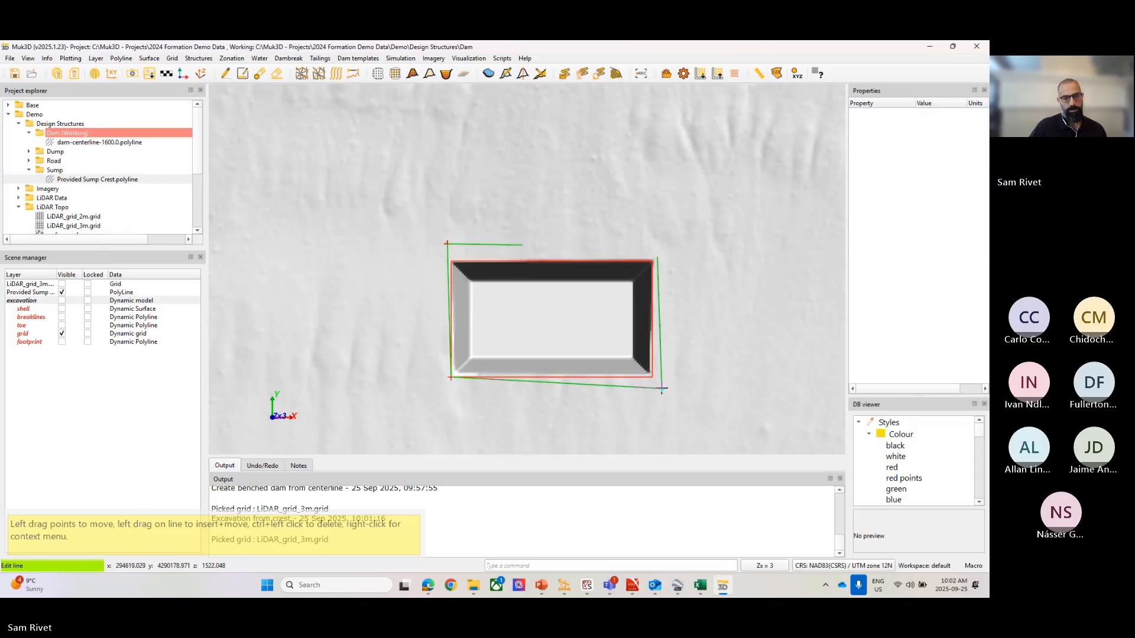
{"action": "left_click_drag", "start_coordinate": [444, 381], "coordinate": [443, 389]}
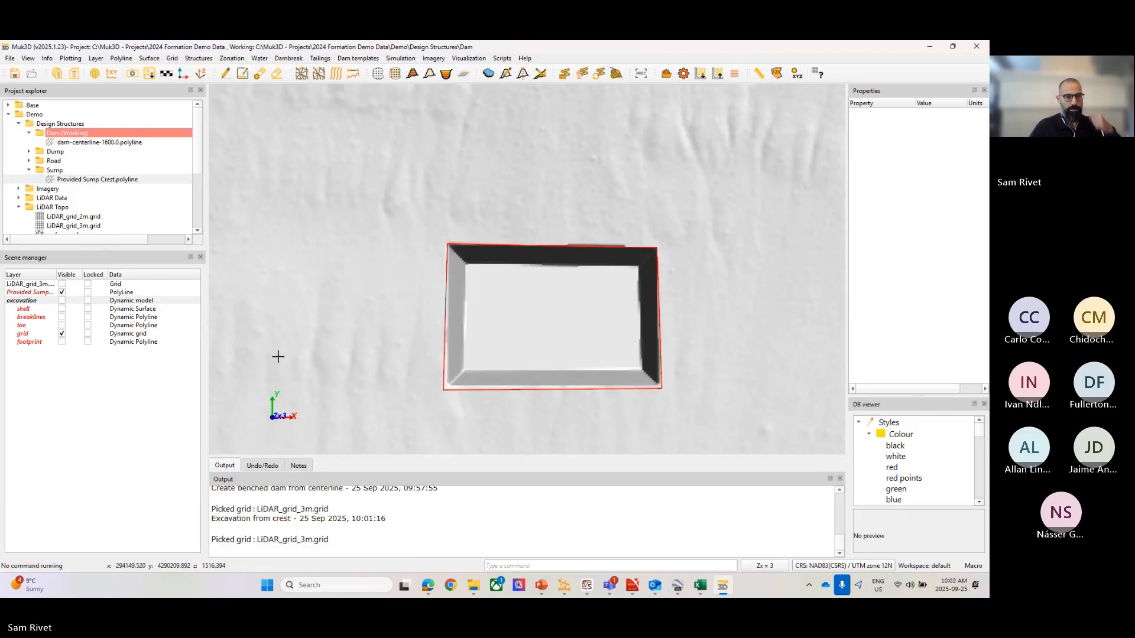
{"action": "left_click", "coordinate": [48, 302]}
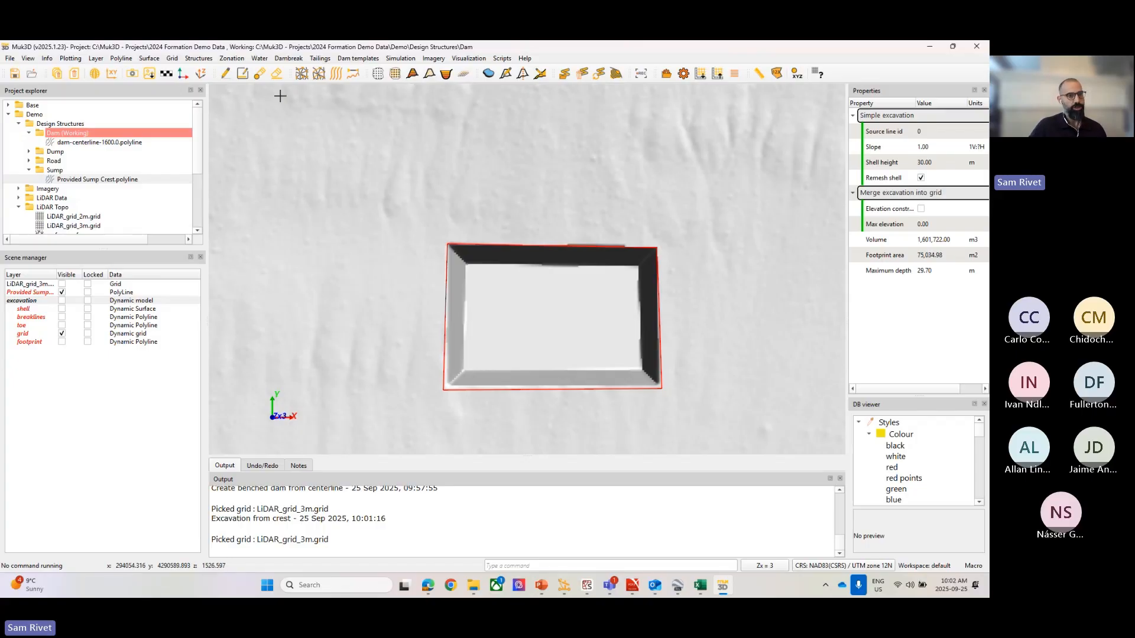
Find the maximum containment elevation on the excavation grid, using a point on the sump floor.
{"action": "left_click", "coordinate": [260, 58]}
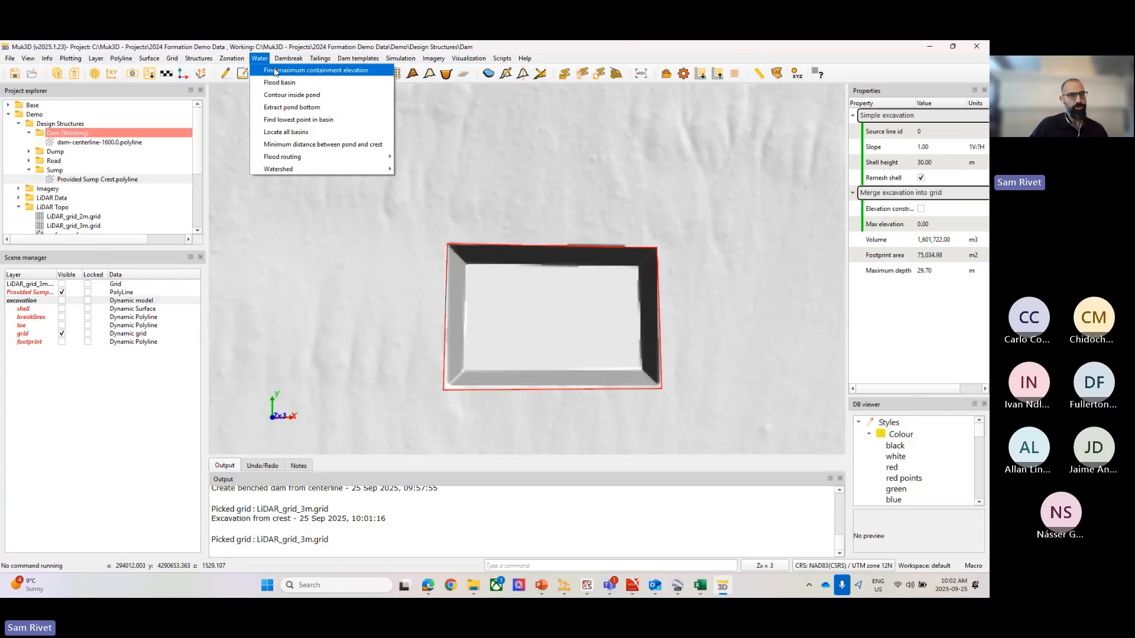
{"action": "left_click", "coordinate": [274, 70]}
{"action": "left_click", "coordinate": [424, 338]}
{"action": "left_click", "coordinate": [551, 324]}
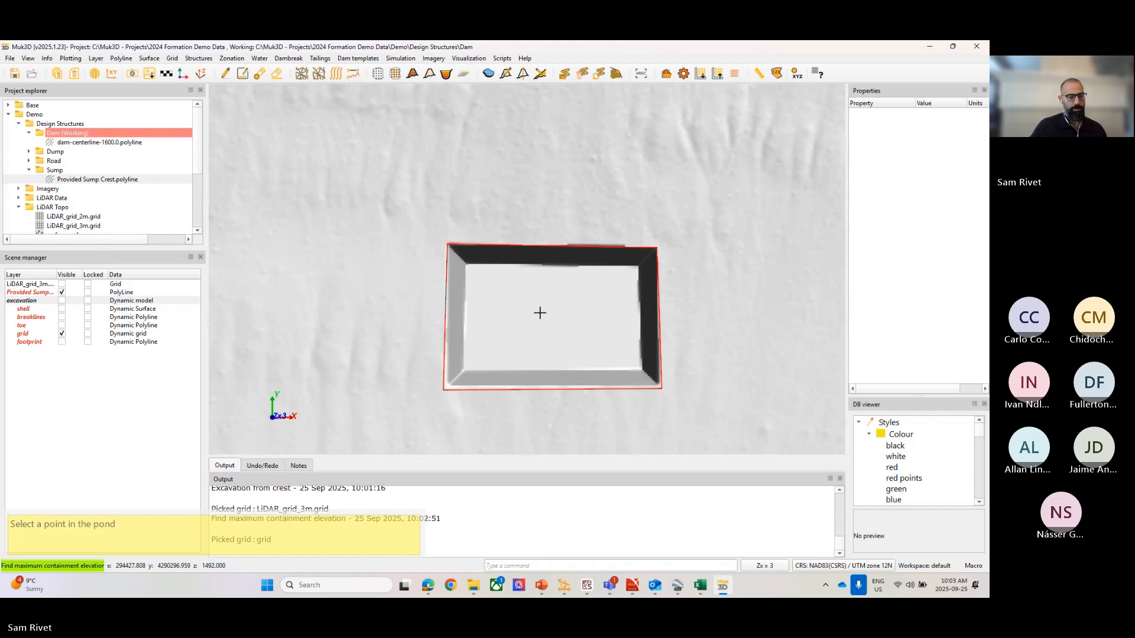
{"action": "left_click", "coordinate": [539, 313]}
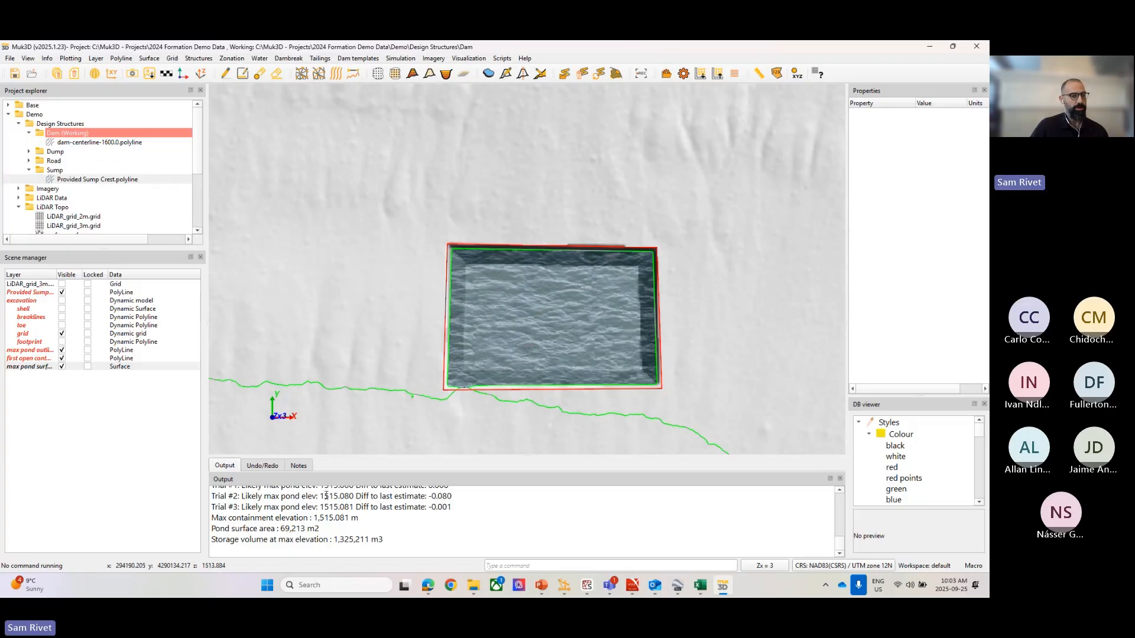
Check the reported maximum containment elevation, pond surface area and storage volume of the sump.
{"action": "left_click_drag", "start_coordinate": [348, 517], "coordinate": [318, 517]}
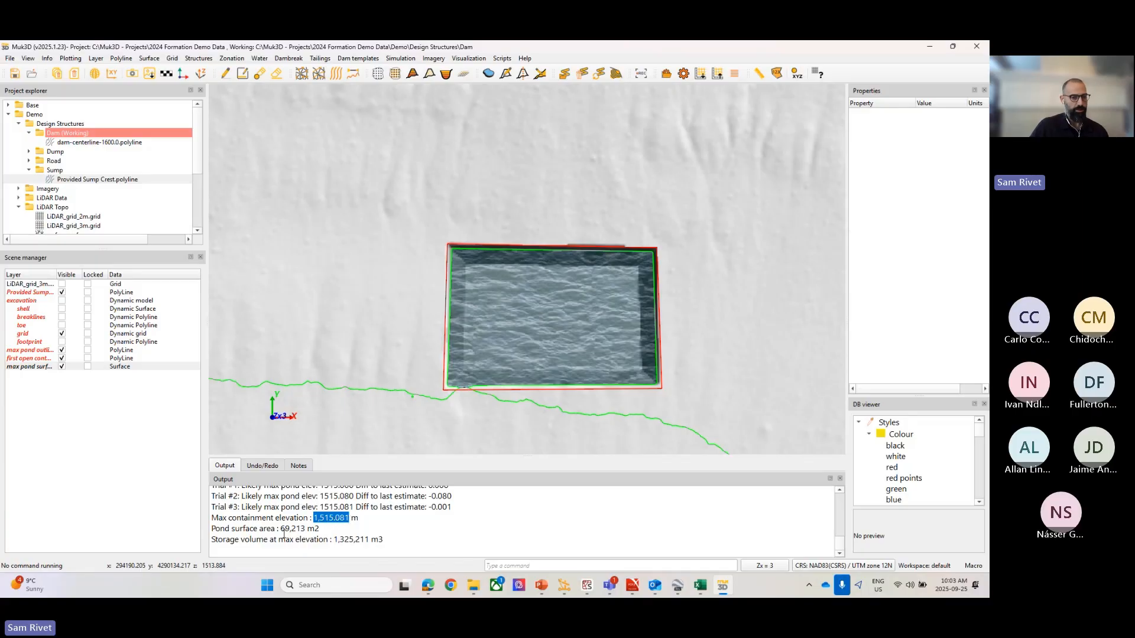
{"action": "left_click_drag", "start_coordinate": [281, 529], "coordinate": [305, 529]}
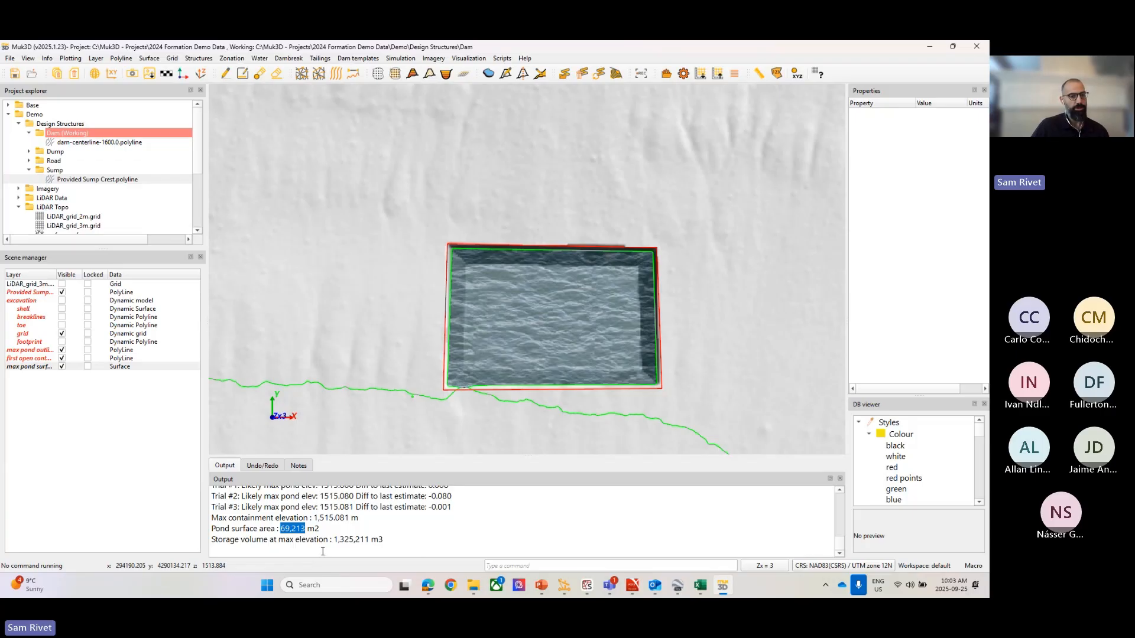
{"action": "left_click_drag", "start_coordinate": [334, 540], "coordinate": [369, 539]}
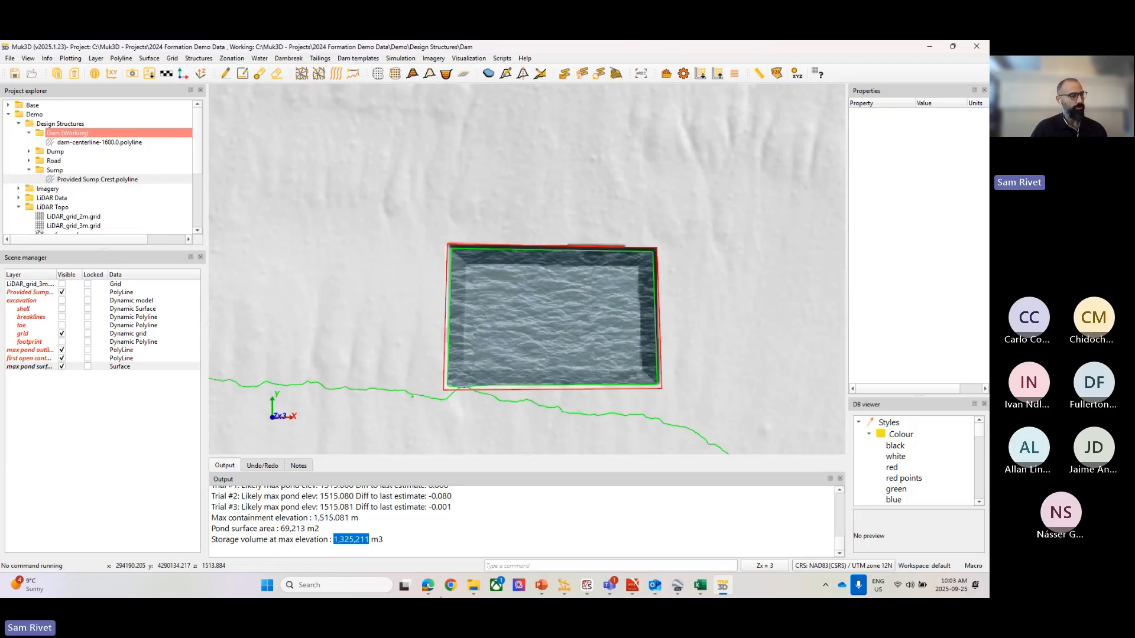
Hide the maximum pond surface, outline and open contour, and create a pond surface inside the sump at elevation 1515.0 m.
{"action": "left_click", "coordinate": [61, 366]}
{"action": "left_click", "coordinate": [62, 358]}
{"action": "left_click", "coordinate": [61, 350]}
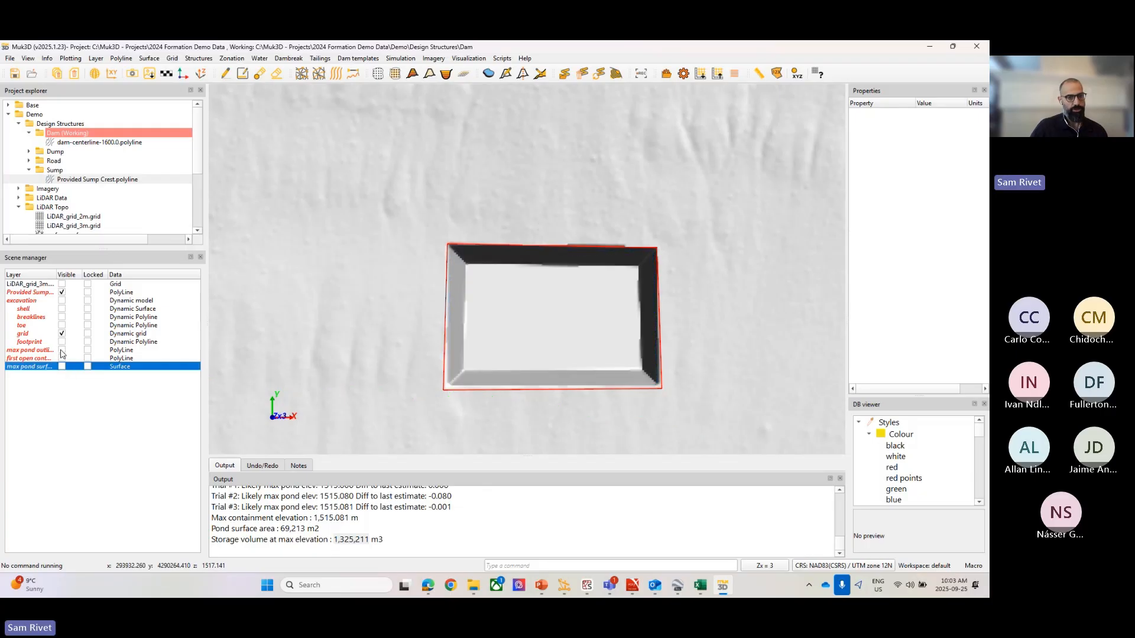
{"action": "left_click", "coordinate": [489, 76]}
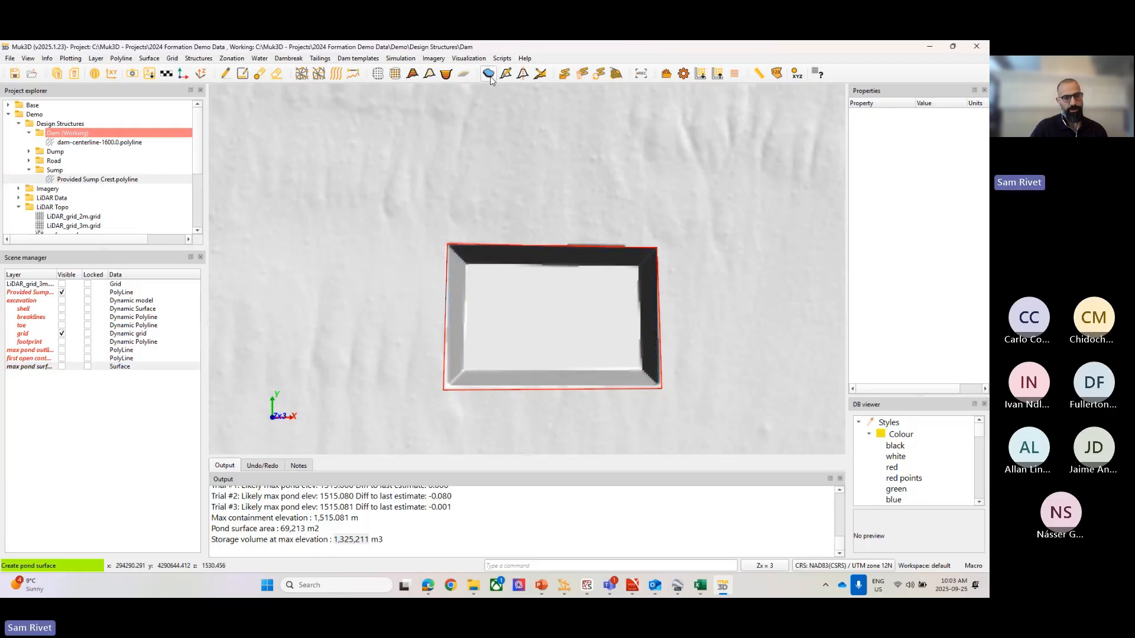
{"action": "left_click_drag", "start_coordinate": [487, 310], "coordinate": [420, 309]}
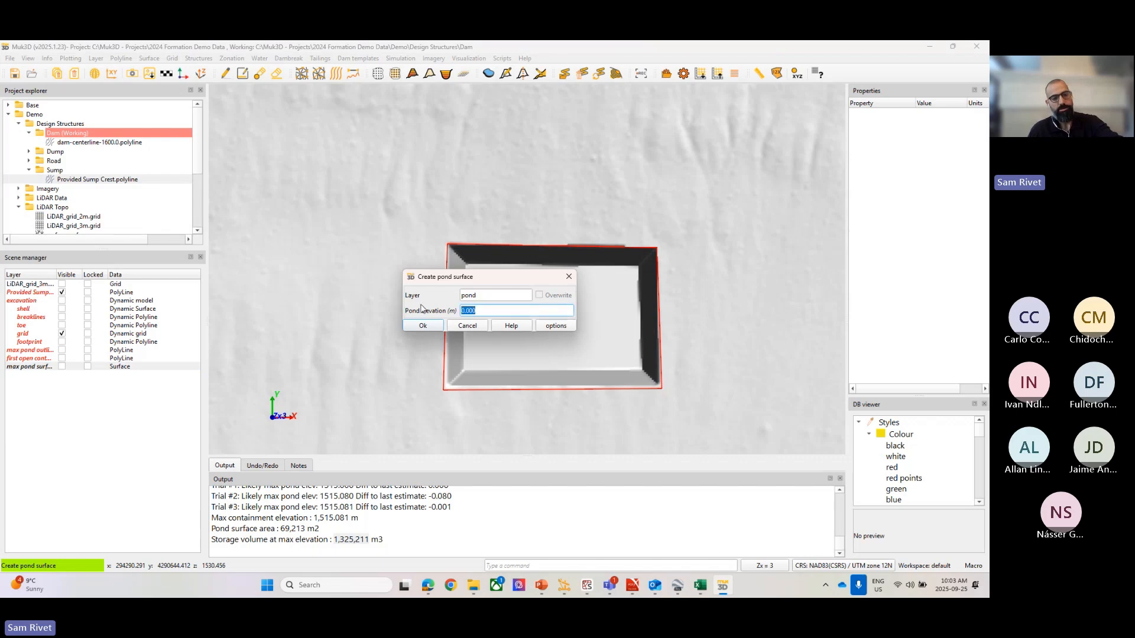
{"action": "type", "text": "1515.0"}
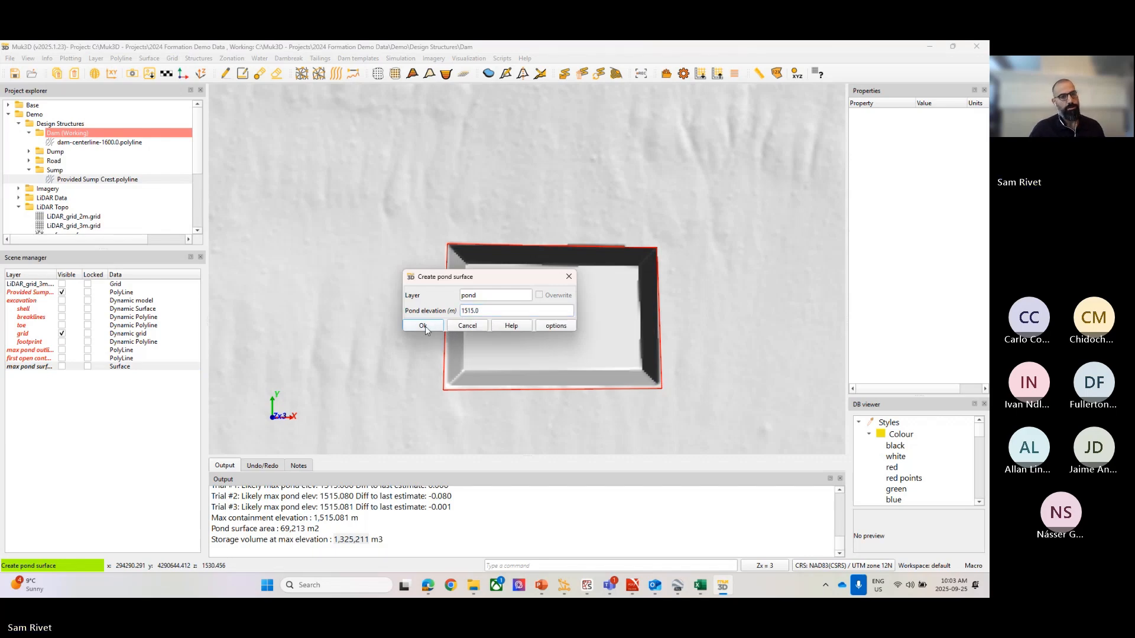
{"action": "left_click", "coordinate": [423, 326]}
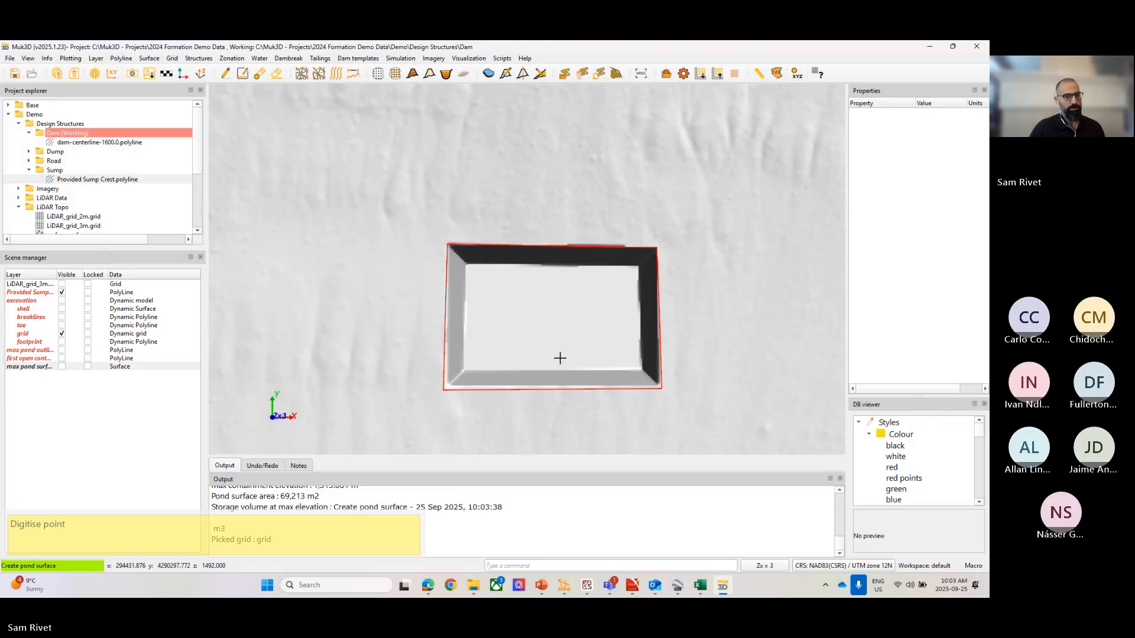
{"action": "left_click", "coordinate": [560, 359]}
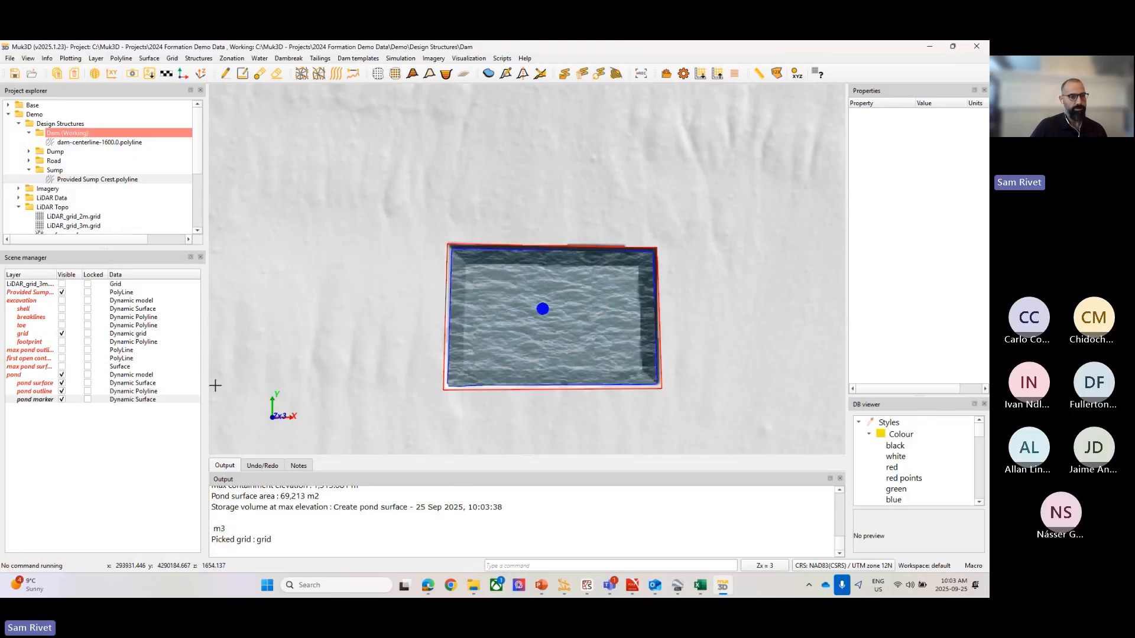
Hide the pond marker and compare the volume properties of the pond with those of the excavation.
{"action": "left_click", "coordinate": [61, 399]}
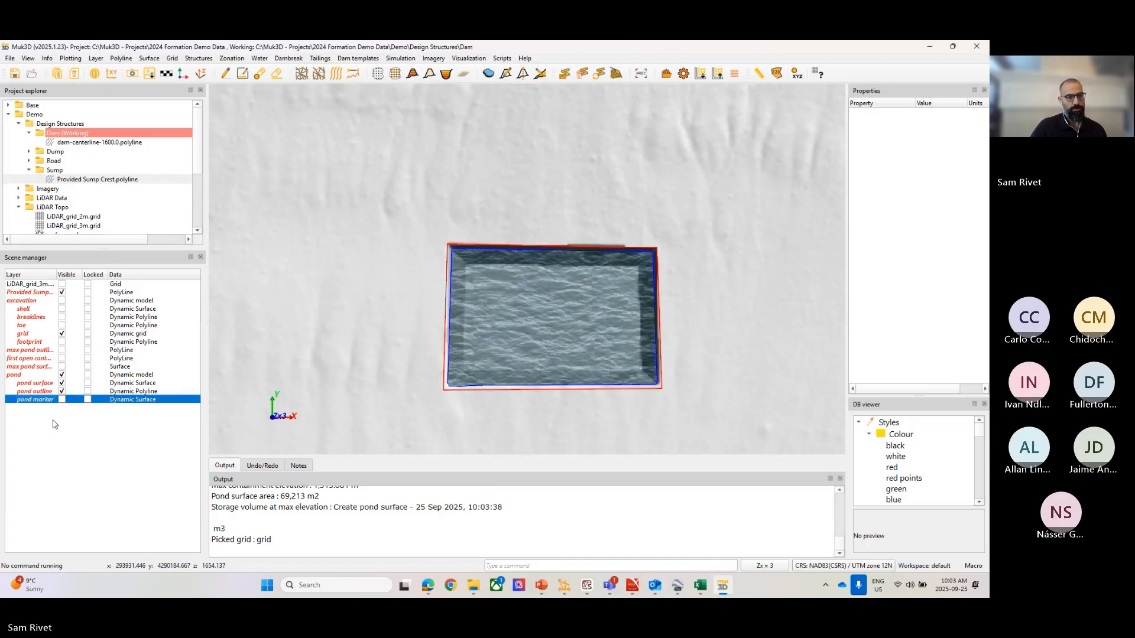
{"action": "left_click", "coordinate": [24, 375]}
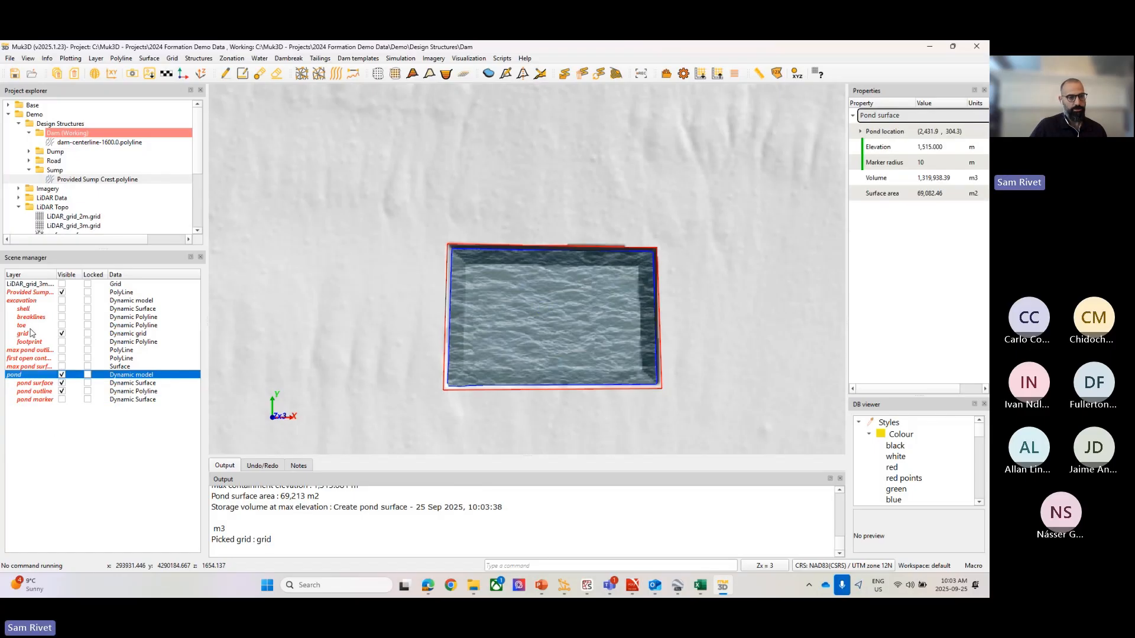
{"action": "left_click", "coordinate": [30, 300]}
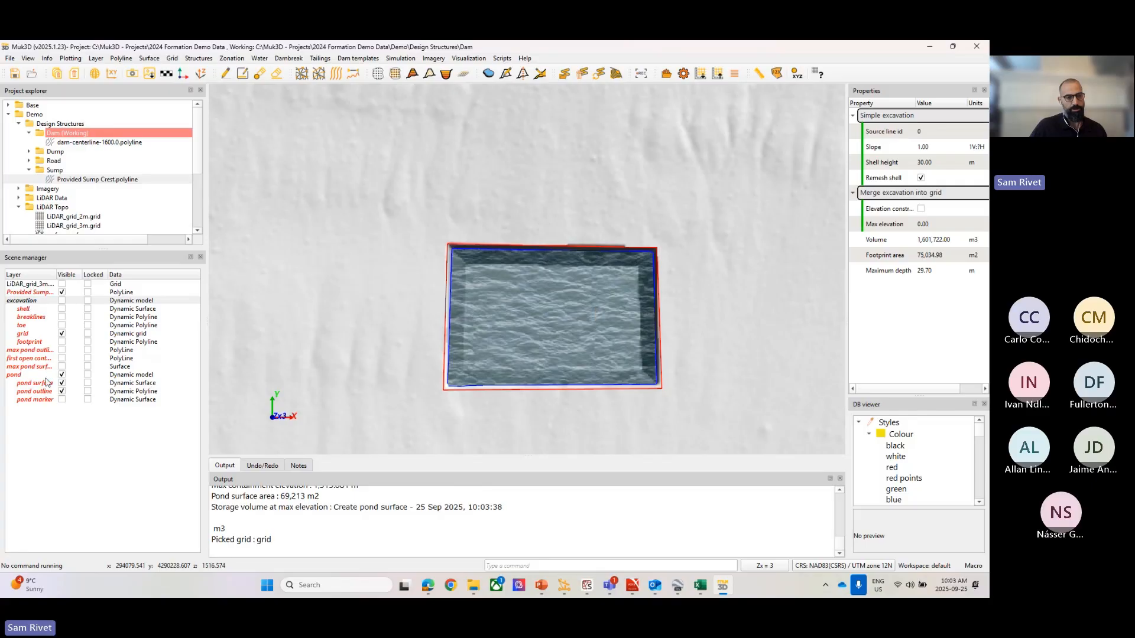
{"action": "left_click", "coordinate": [20, 377]}
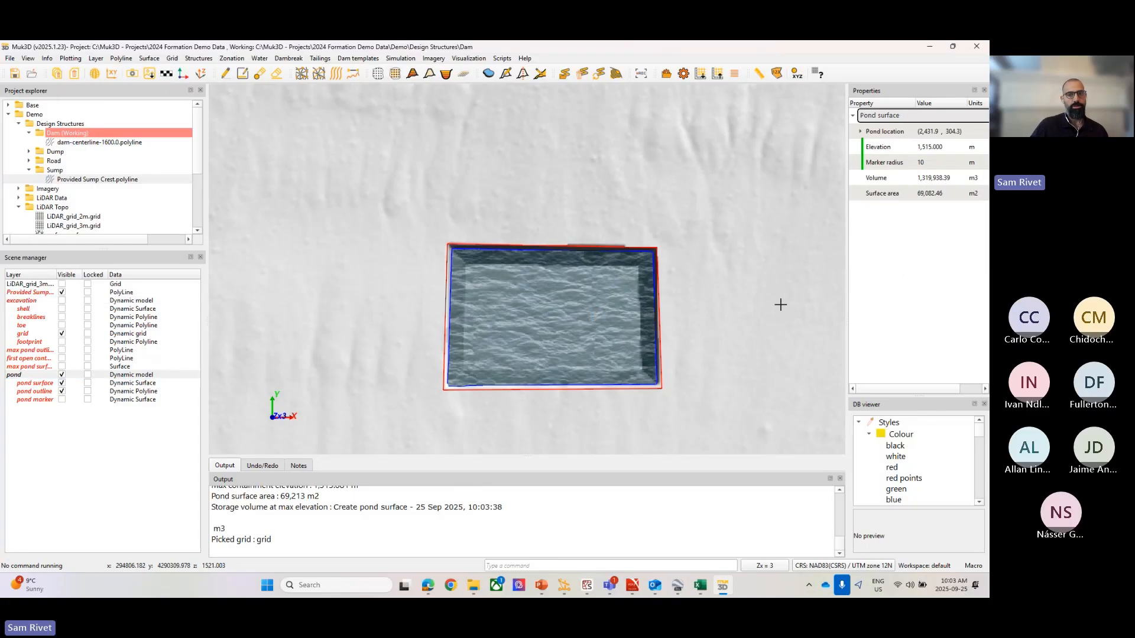
Optimise the pond's volume to a target of 1450000 by varying Excavation: Shell height with a guess of 30, and check the excavation's properties.
{"action": "right_click", "coordinate": [895, 119]}
{"action": "left_click", "coordinate": [913, 158]}
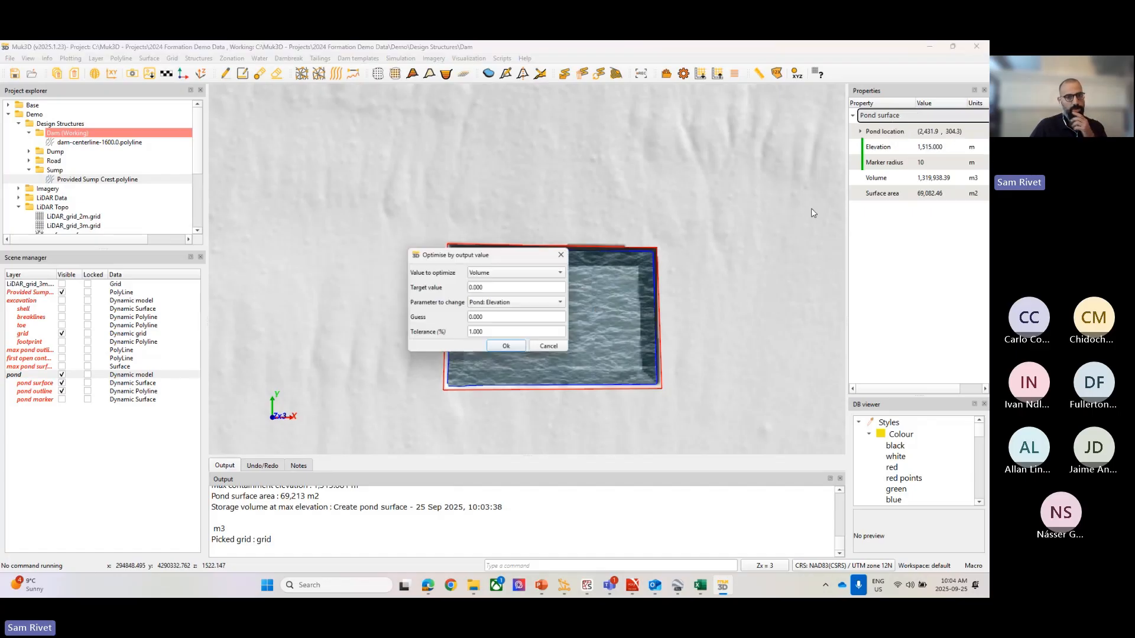
{"action": "left_click_drag", "start_coordinate": [488, 255], "coordinate": [496, 141]}
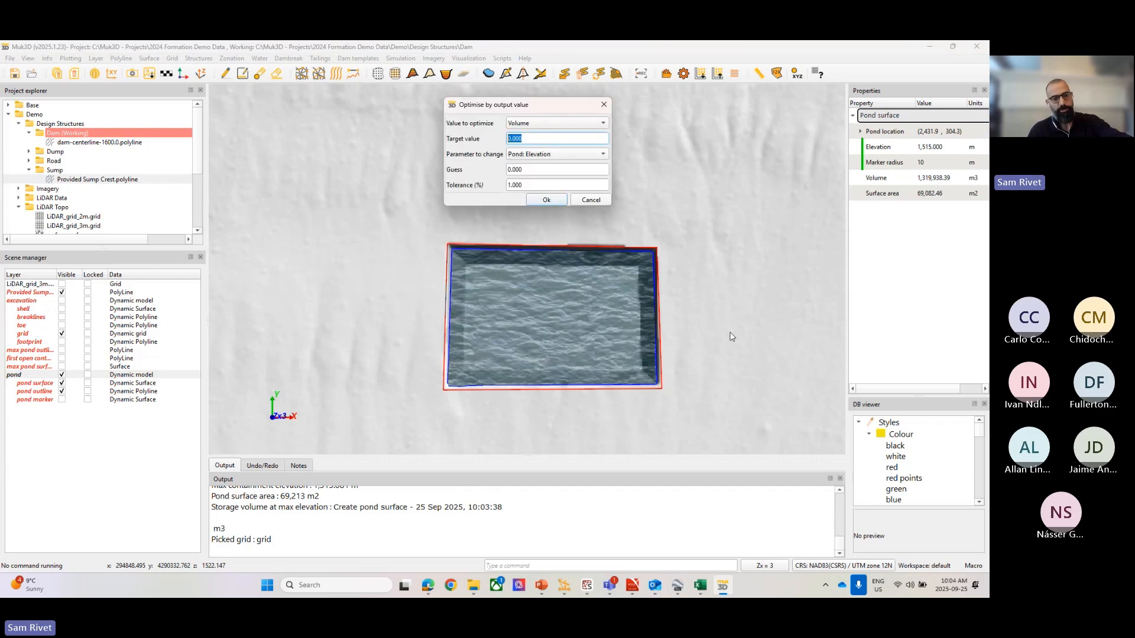
{"action": "type", "text": "145"}
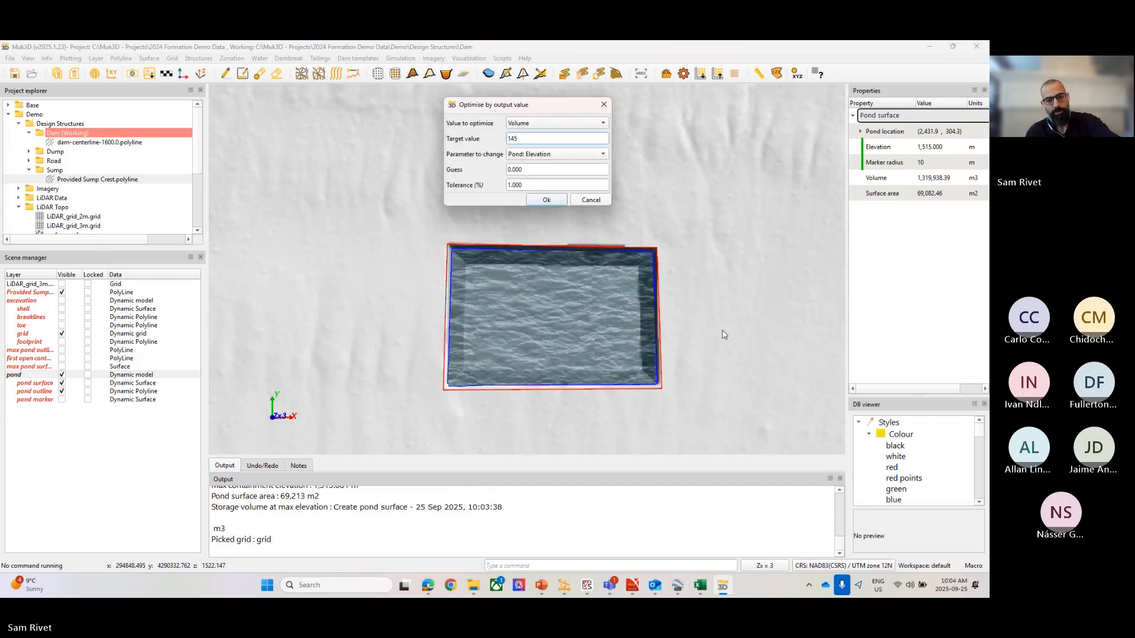
{"action": "type", "text": "00"}
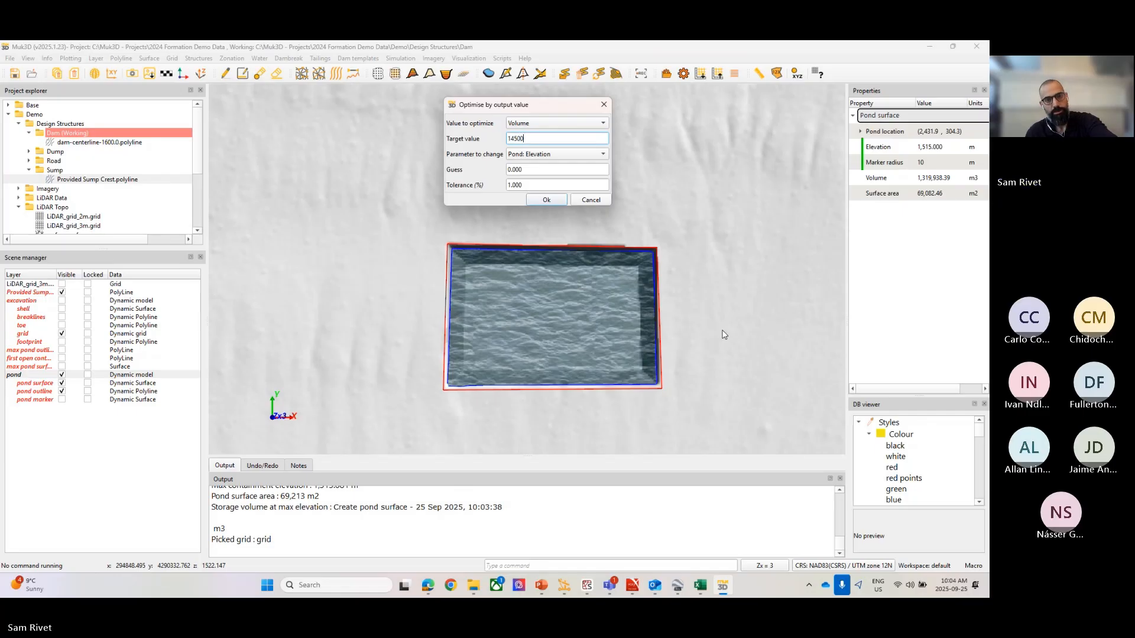
{"action": "type", "text": "00"}
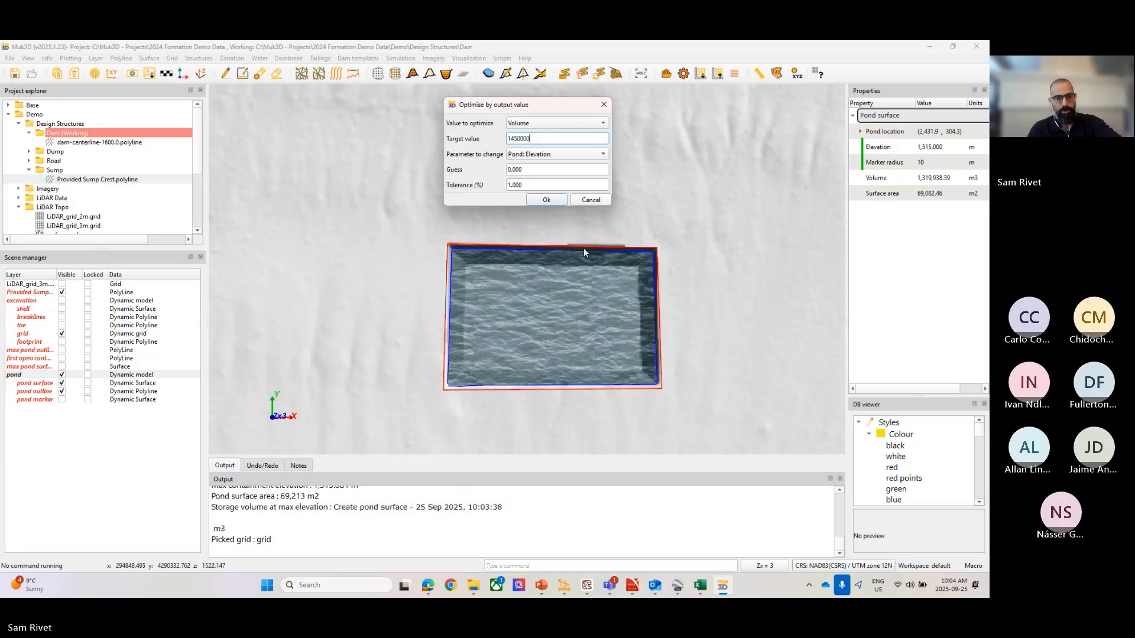
{"action": "left_click", "coordinate": [557, 155]}
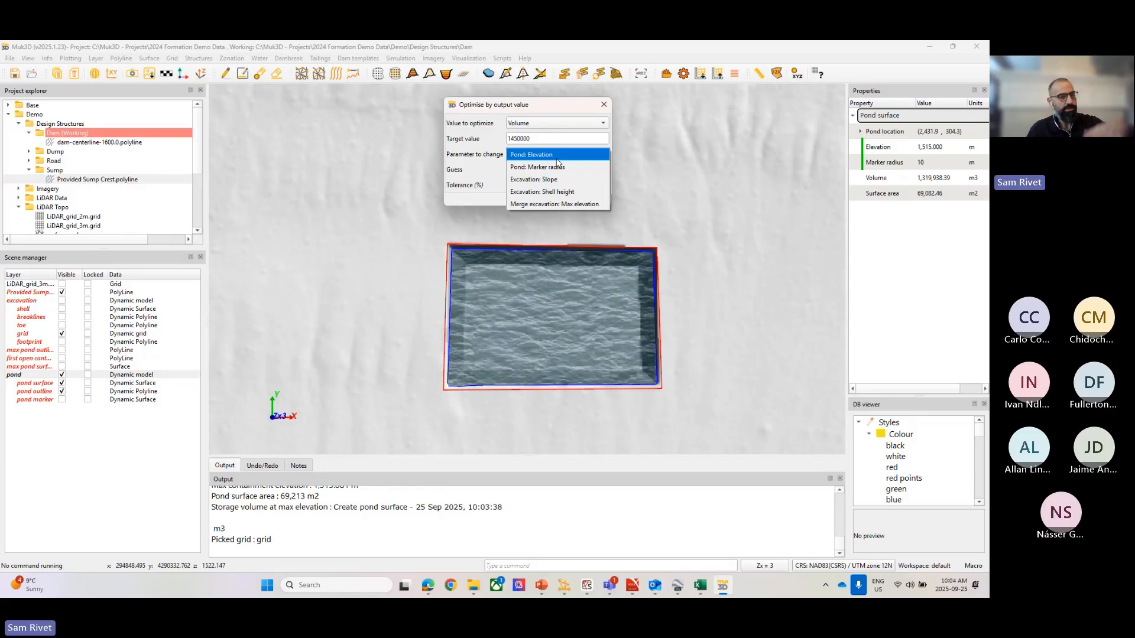
{"action": "left_click", "coordinate": [559, 192]}
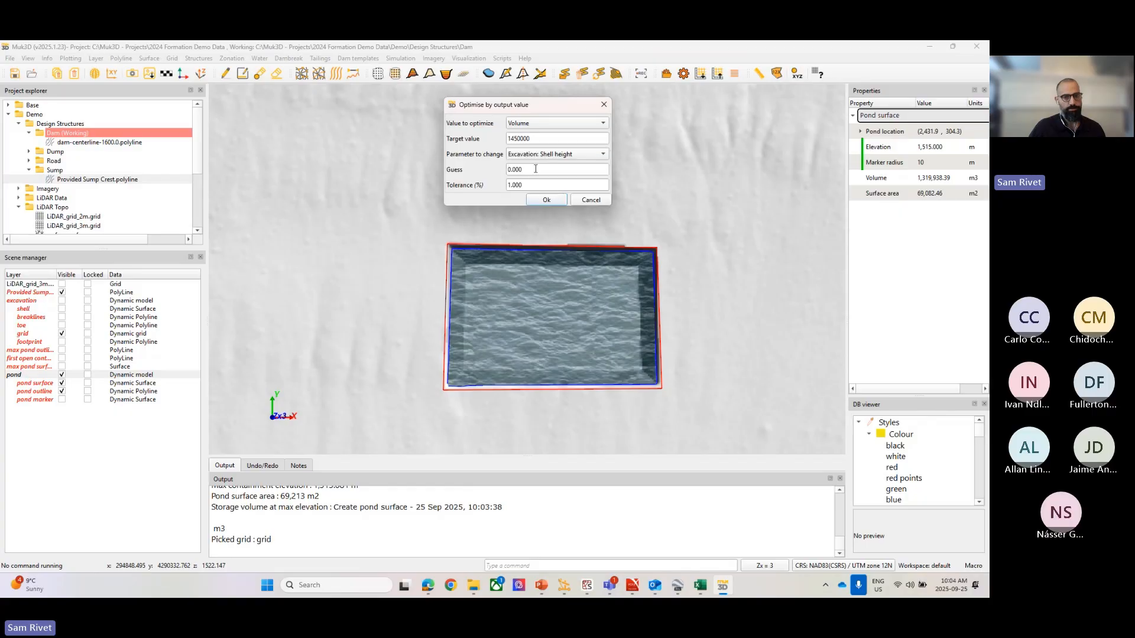
{"action": "key", "text": "Tab"}
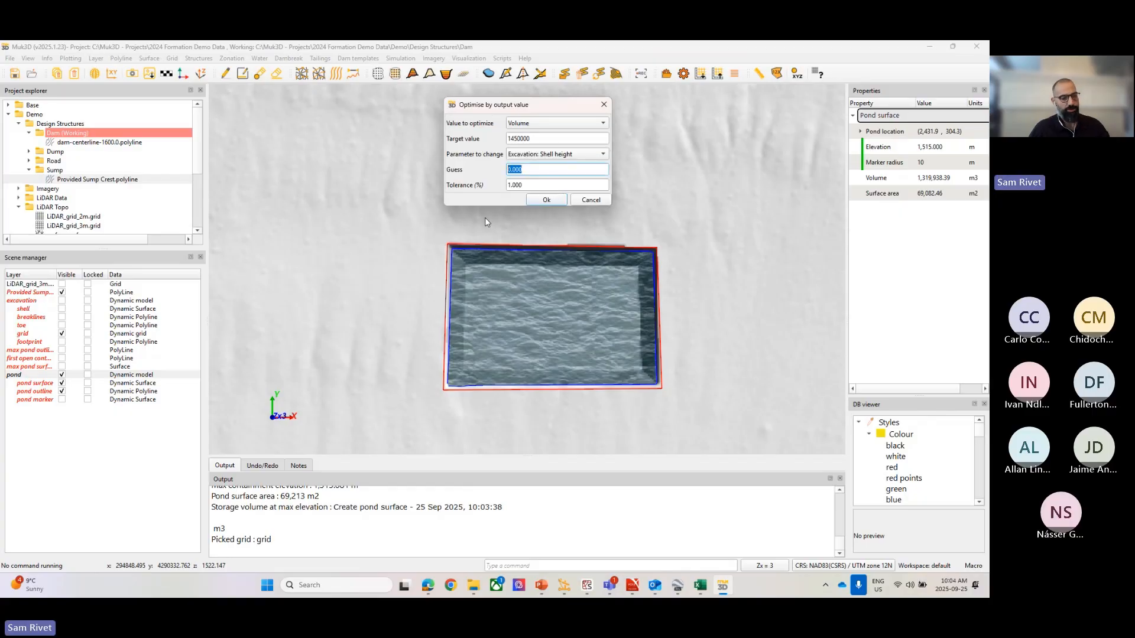
{"action": "type", "text": "30"}
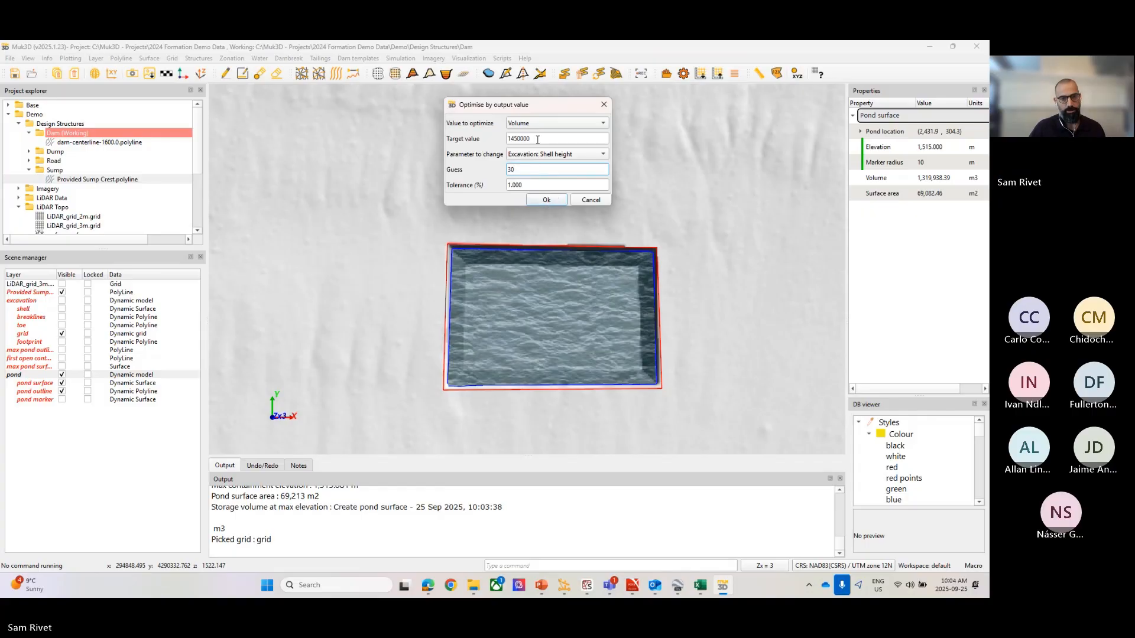
{"action": "left_click", "coordinate": [544, 200]}
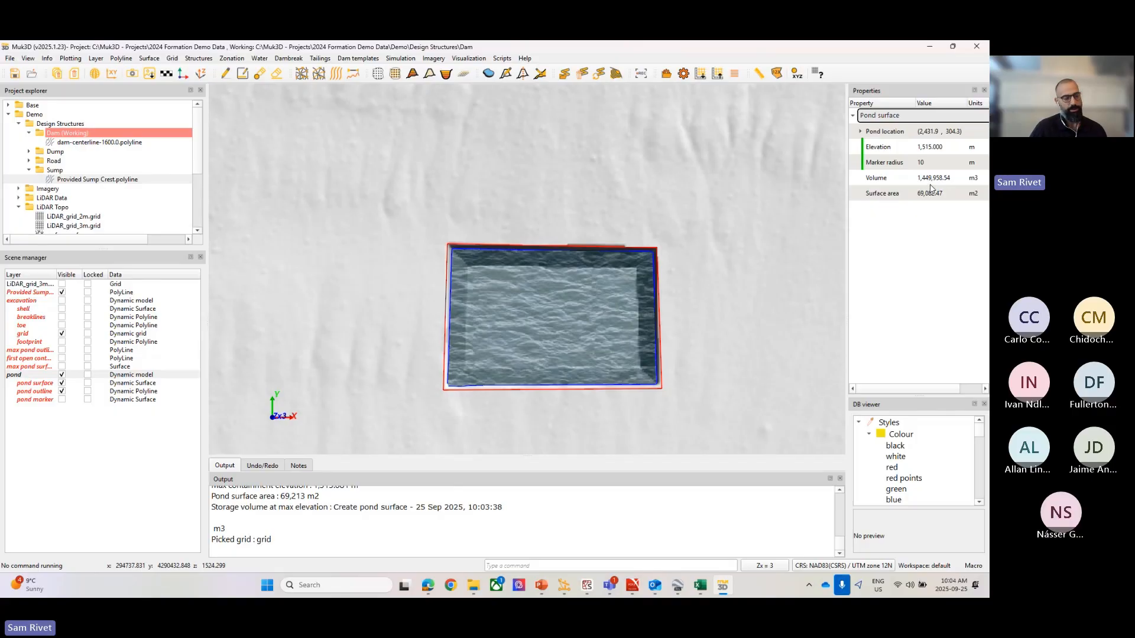
{"action": "left_click", "coordinate": [27, 302]}
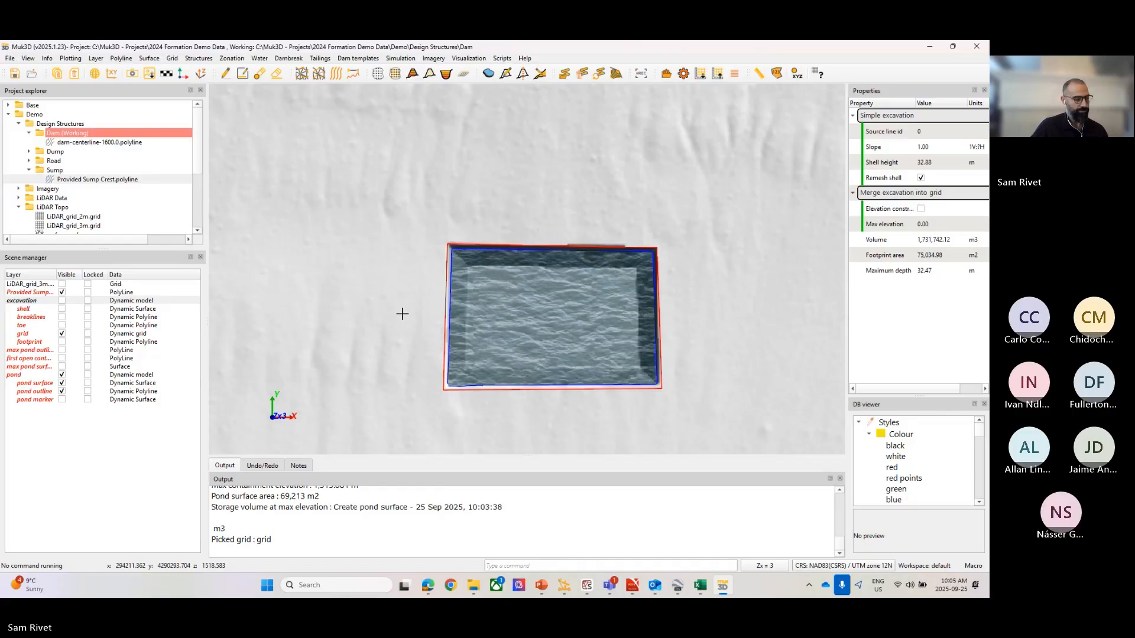
Unload every layer except the LiDAR 3 m grid and make that grid visible.
{"action": "scroll", "coordinate": [408, 314], "scroll_direction": "down", "scroll_amount": 3}
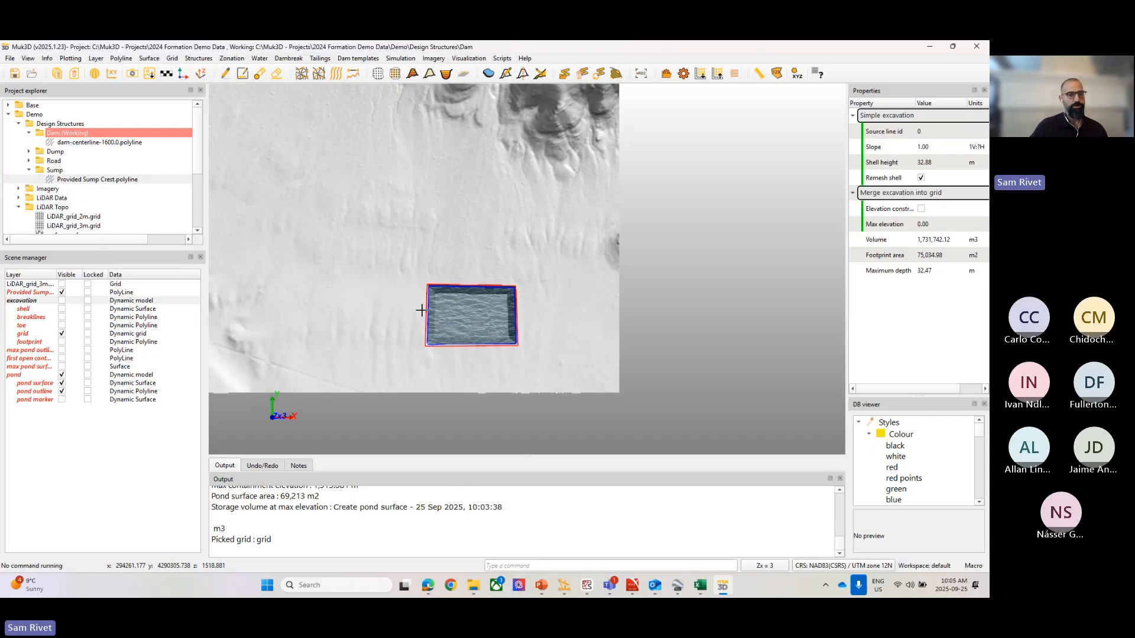
{"action": "scroll", "coordinate": [432, 255], "scroll_direction": "down", "scroll_amount": 3}
{"action": "middle_click_drag", "start_coordinate": [450, 246], "coordinate": [537, 296]}
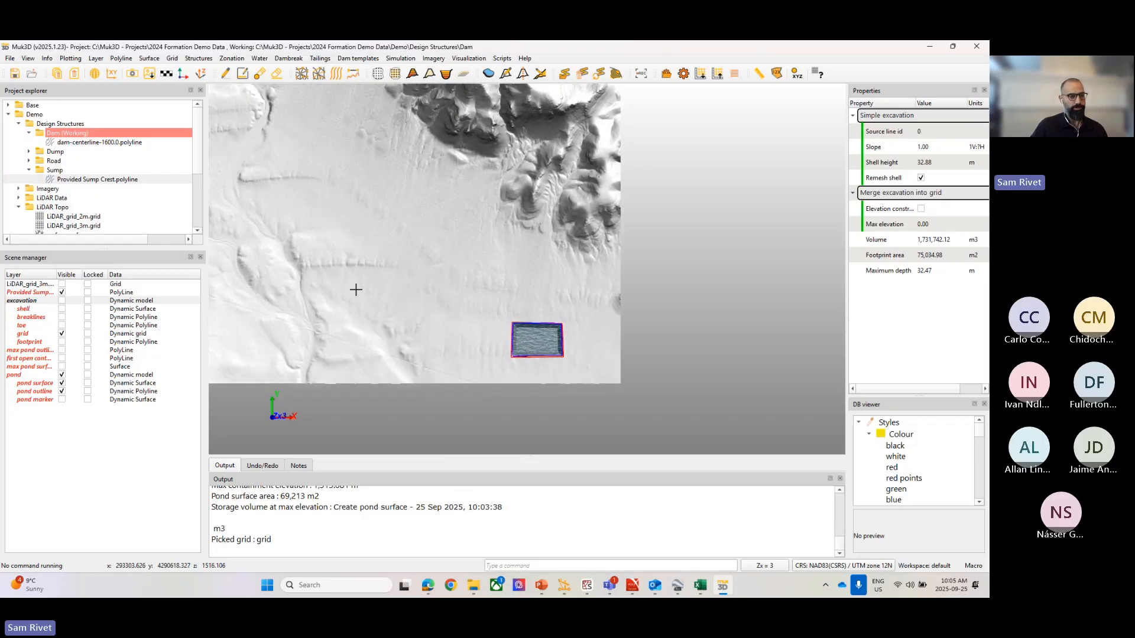
{"action": "middle_click_drag", "start_coordinate": [356, 289], "coordinate": [422, 275]}
{"action": "scroll", "coordinate": [425, 284], "scroll_direction": "up", "scroll_amount": 2}
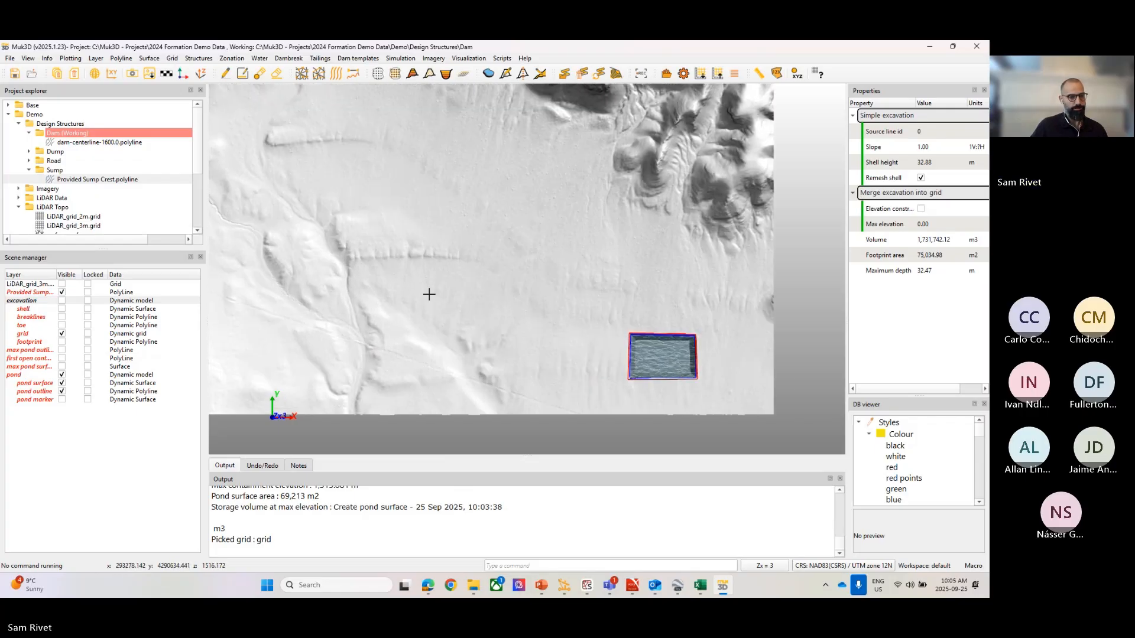
{"action": "left_click", "coordinate": [26, 294]}
{"action": "right_click", "coordinate": [26, 294]}
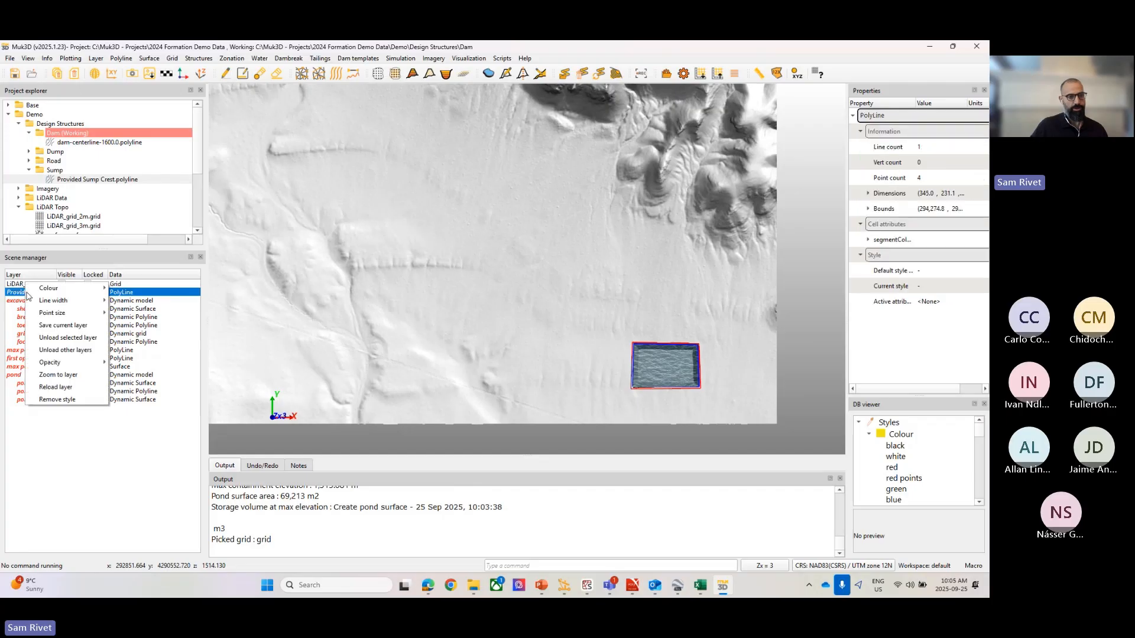
{"action": "left_click", "coordinate": [47, 338]}
{"action": "left_click", "coordinate": [32, 294]}
{"action": "right_click", "coordinate": [32, 294]}
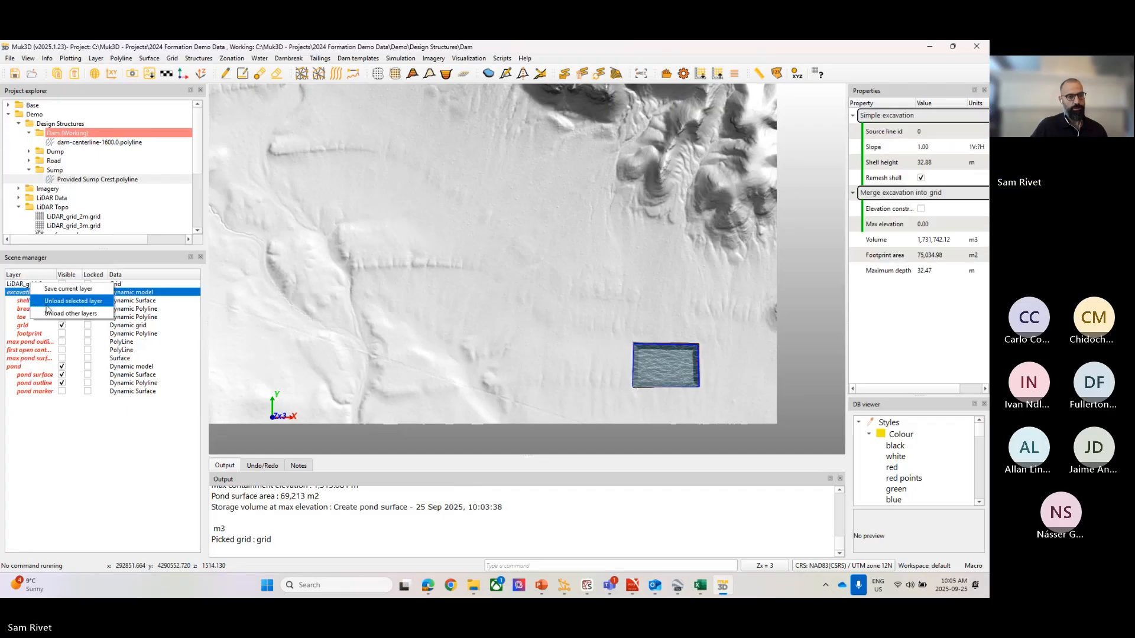
{"action": "left_click", "coordinate": [26, 284]}
{"action": "right_click", "coordinate": [27, 284]}
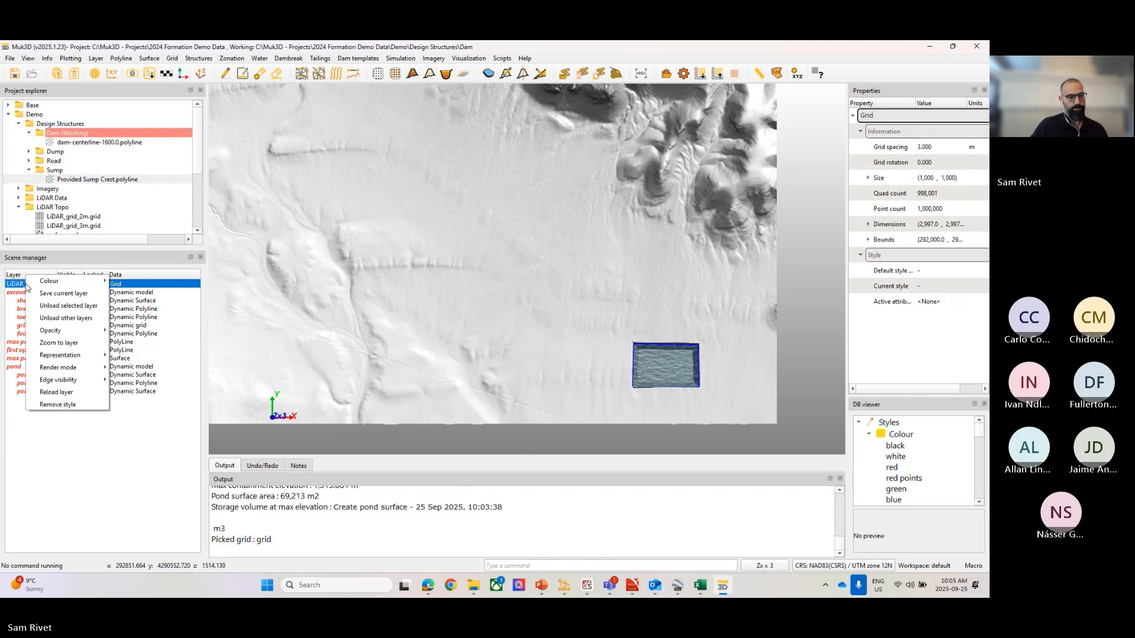
{"action": "left_click", "coordinate": [65, 318]}
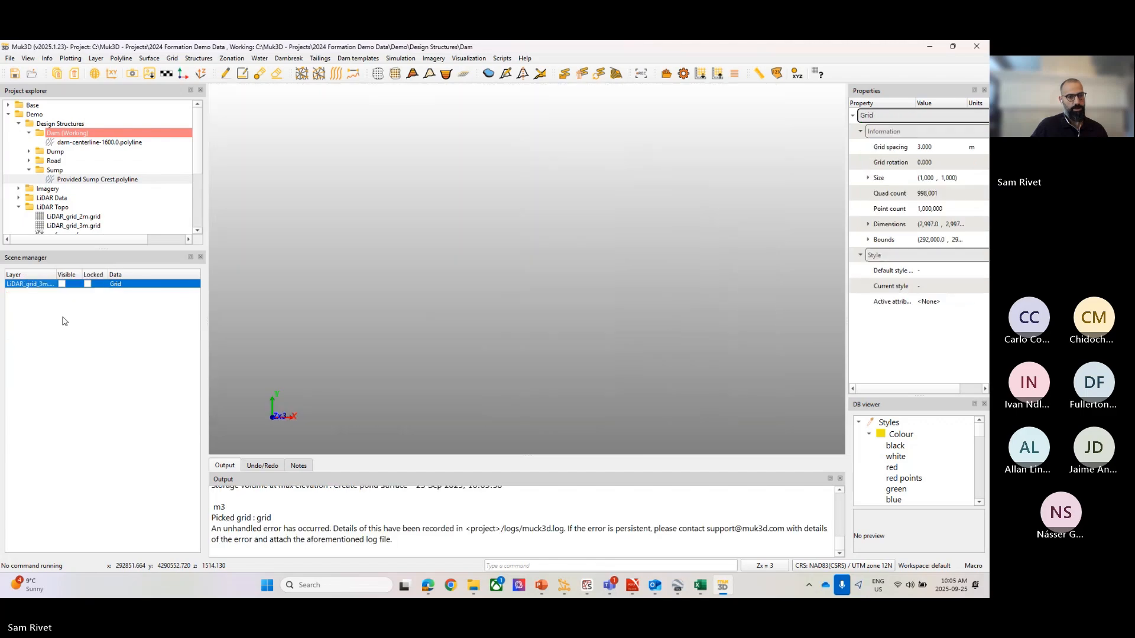
{"action": "left_click", "coordinate": [62, 284]}
Load Crest.polyline from the Dump folder into the scene over the LiDAR grid.
{"action": "left_click", "coordinate": [29, 152]}
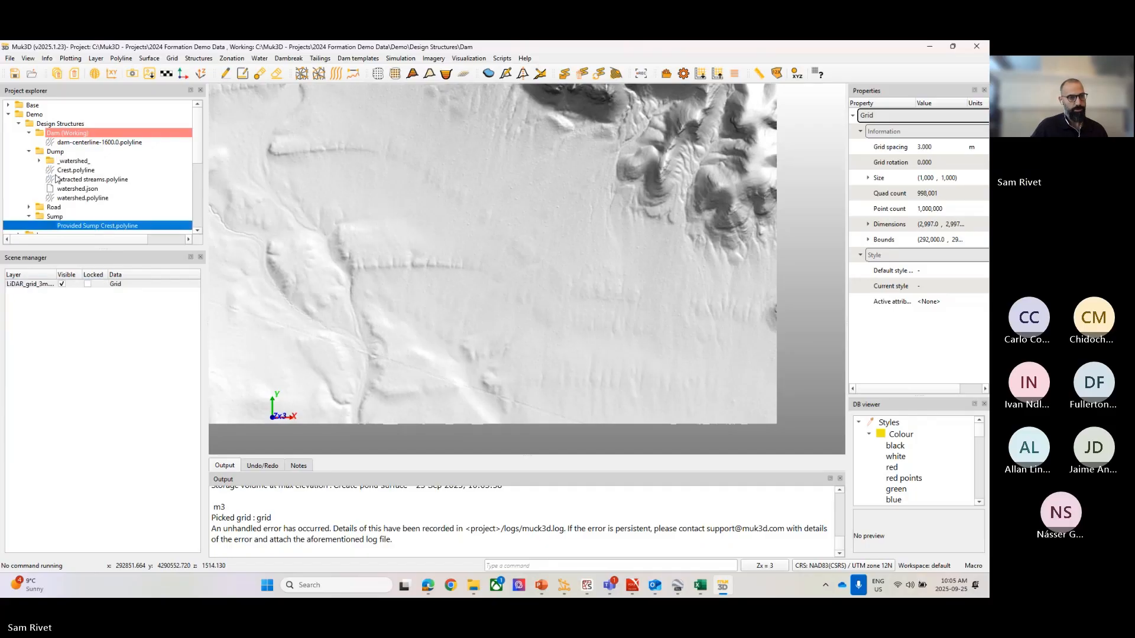
{"action": "mouse_move", "coordinate": [76, 170]}
{"action": "left_mouse_down"}
{"action": "mouse_move", "coordinate": [492, 358]}
{"action": "mouse_move", "coordinate": [481, 355]}
{"action": "left_mouse_up"}
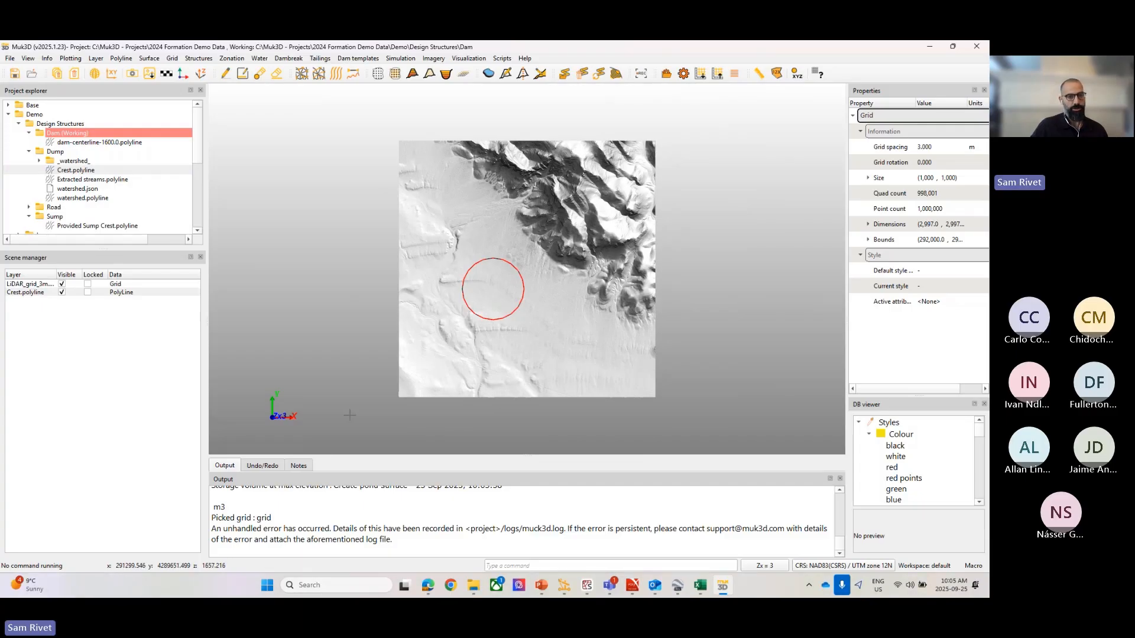
{"action": "scroll", "coordinate": [518, 271], "scroll_direction": "up", "scroll_amount": 1}
{"action": "scroll", "coordinate": [519, 271], "scroll_direction": "up", "scroll_amount": 1}
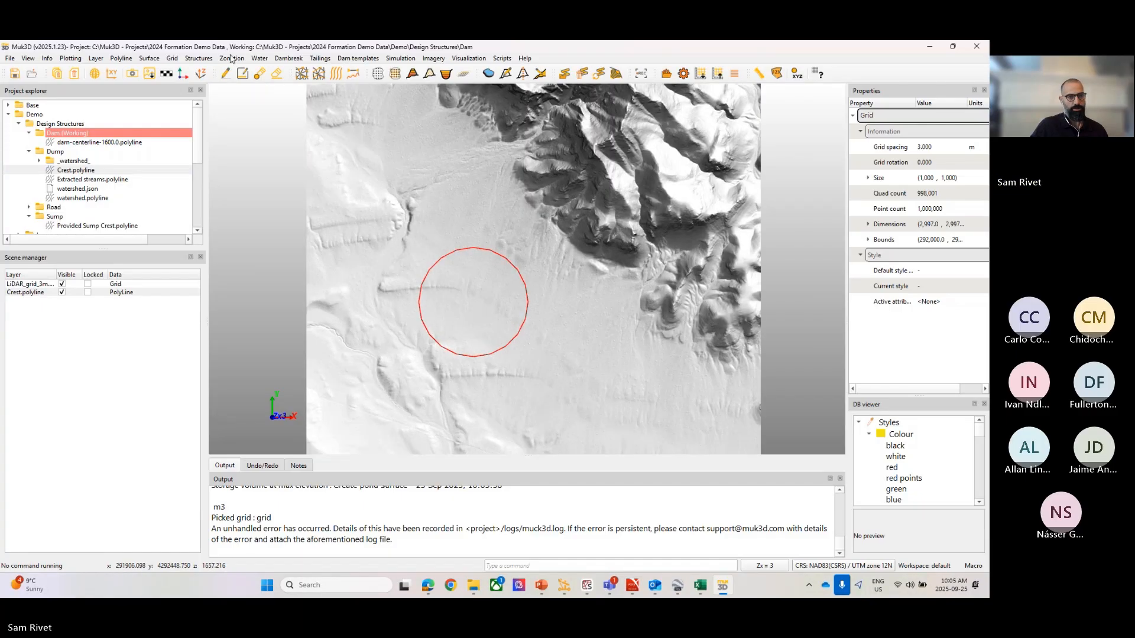
Create a benched dump from the circular crest with slope 2.00, bench height 5.0 m and bench width 5.0 m, merged into the LiDAR grid.
{"action": "left_click", "coordinate": [198, 58]}
{"action": "mouse_move", "coordinate": [213, 96]}
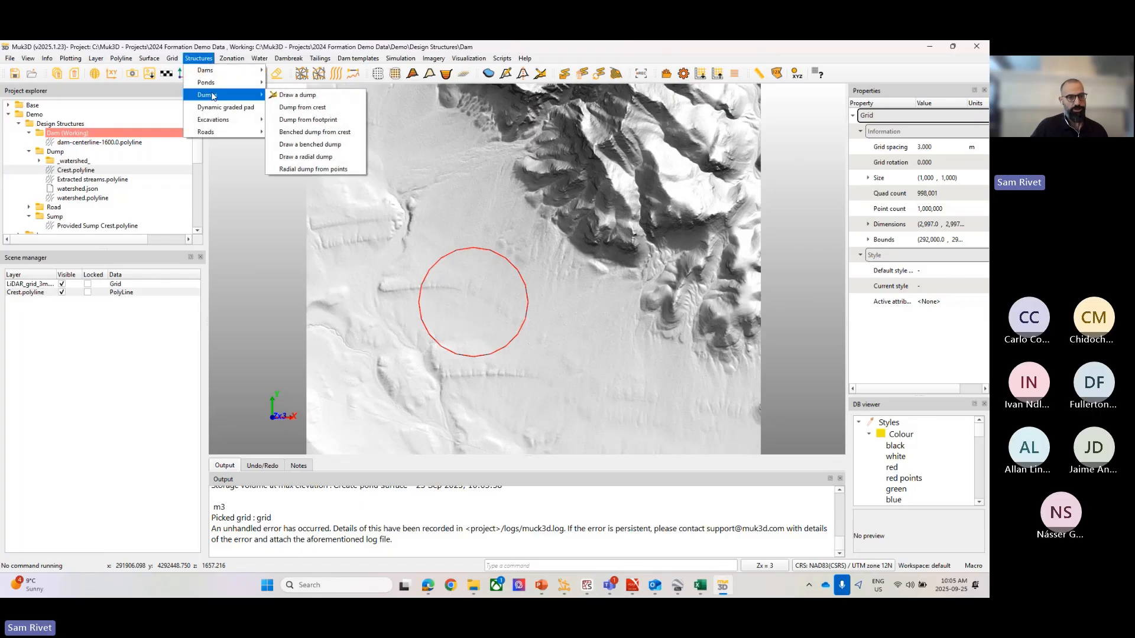
{"action": "left_click", "coordinate": [323, 134]}
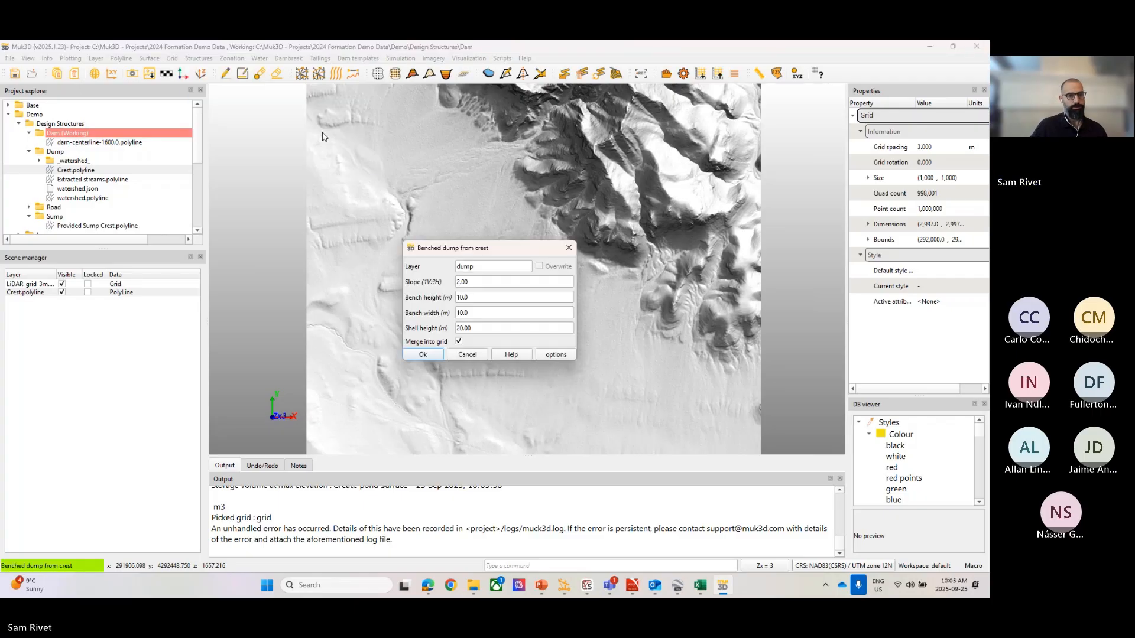
{"action": "right_click", "coordinate": [509, 281]}
{"action": "left_click", "coordinate": [520, 287]}
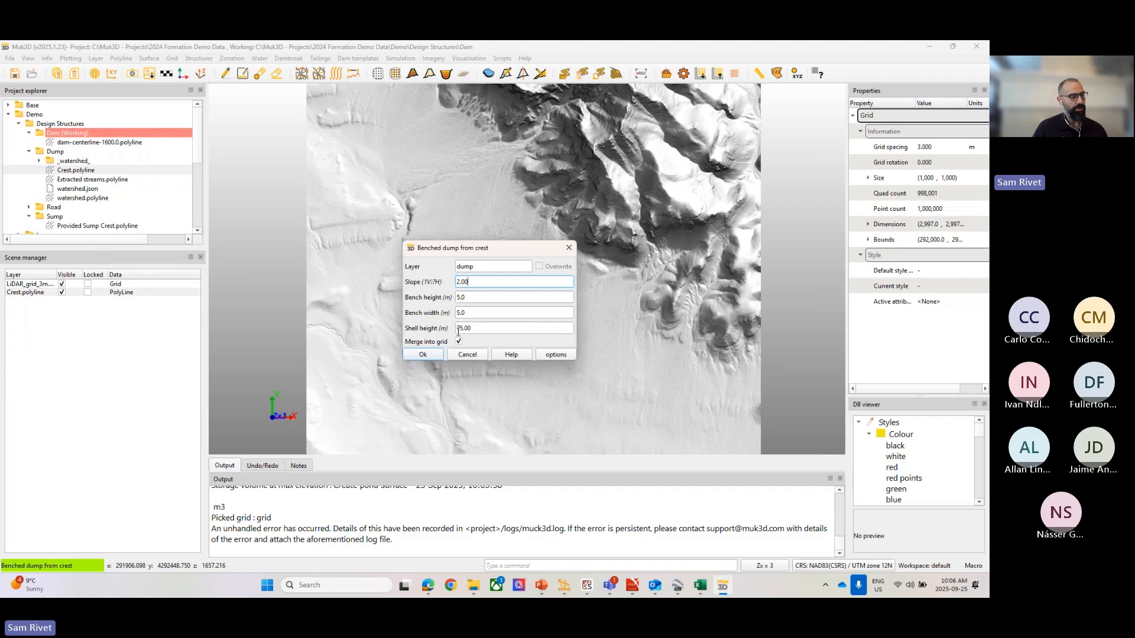
{"action": "left_click", "coordinate": [422, 354]}
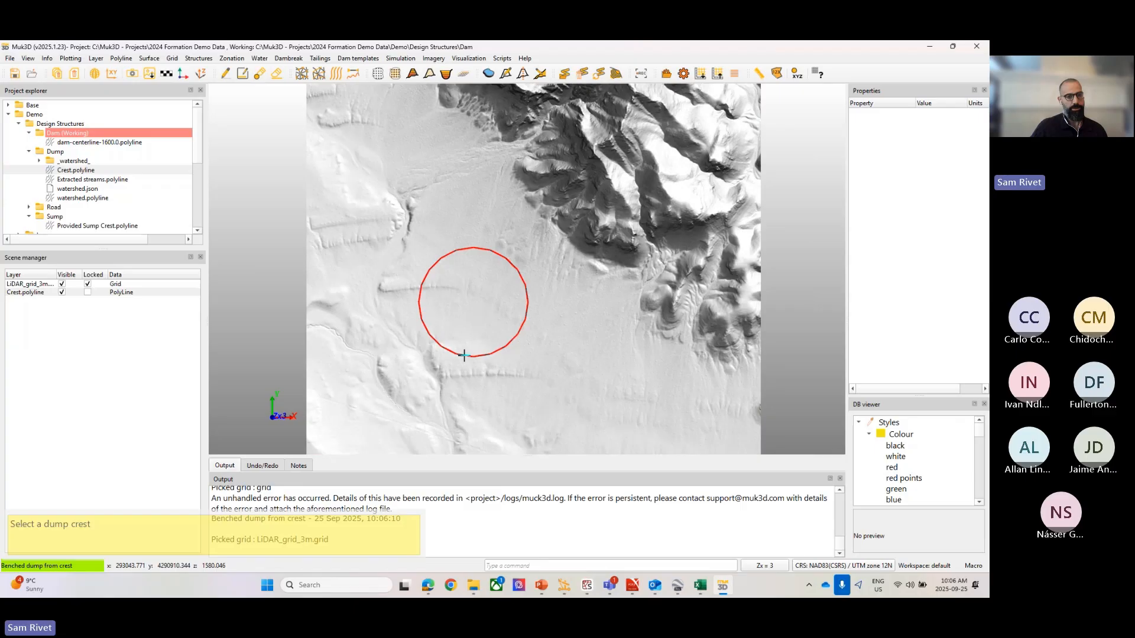
{"action": "left_click", "coordinate": [464, 355]}
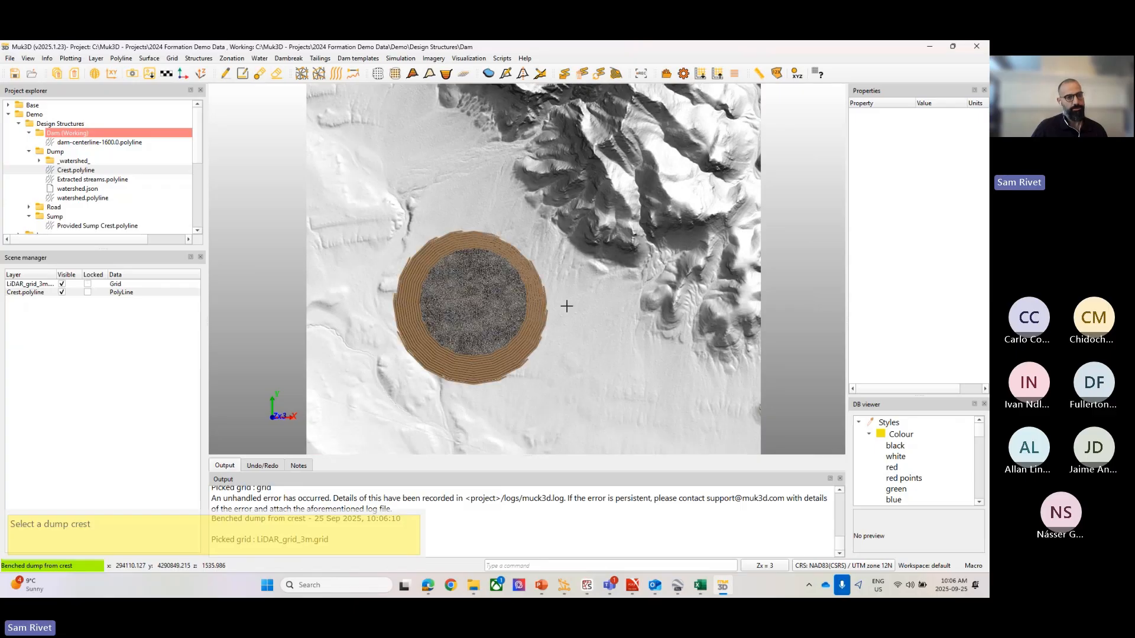
Hide the dump's layers except its shell and inspect the shell with the crest polyline against the LiDAR grid.
{"action": "scroll", "coordinate": [557, 355], "scroll_direction": "up", "scroll_amount": 3}
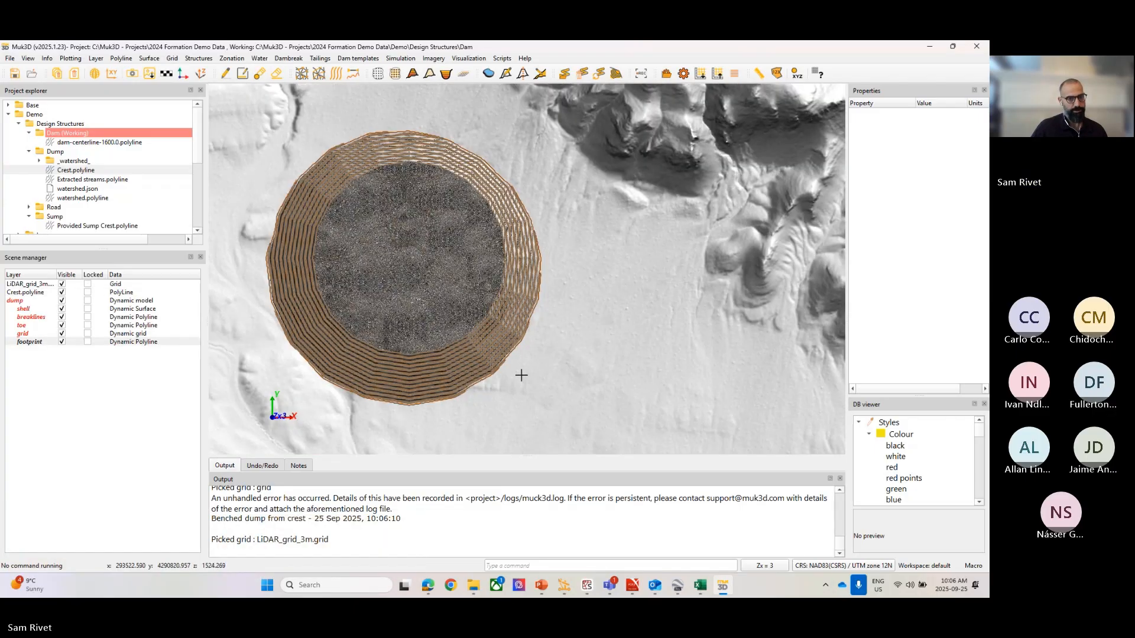
{"action": "middle_click_drag", "start_coordinate": [521, 375], "coordinate": [555, 236]}
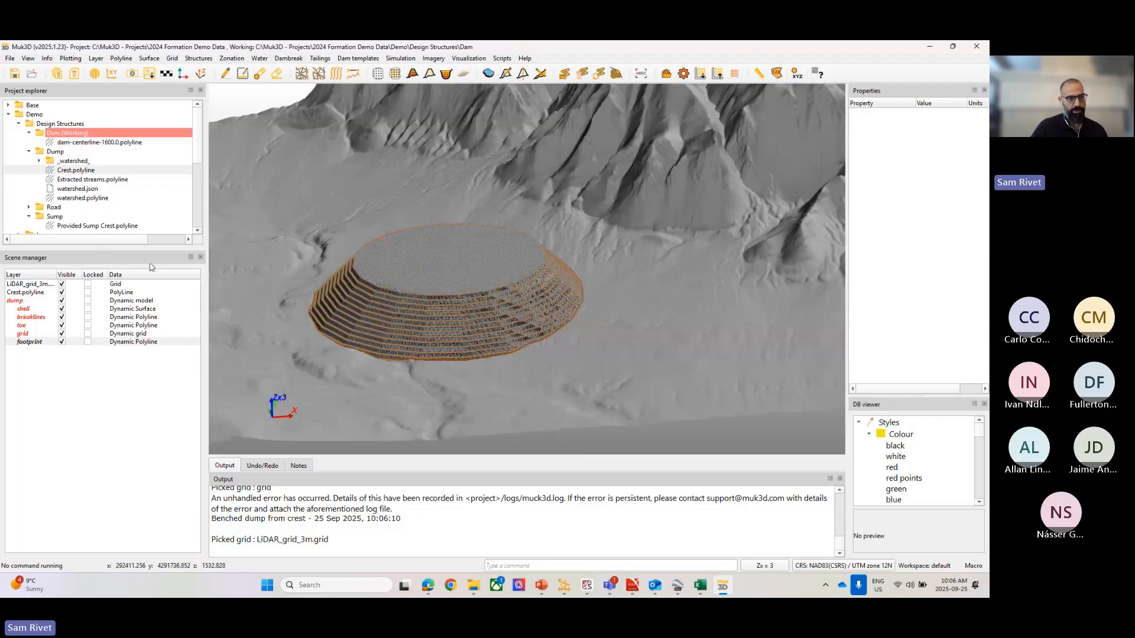
{"action": "left_click", "coordinate": [62, 301]}
{"action": "left_click", "coordinate": [61, 285]}
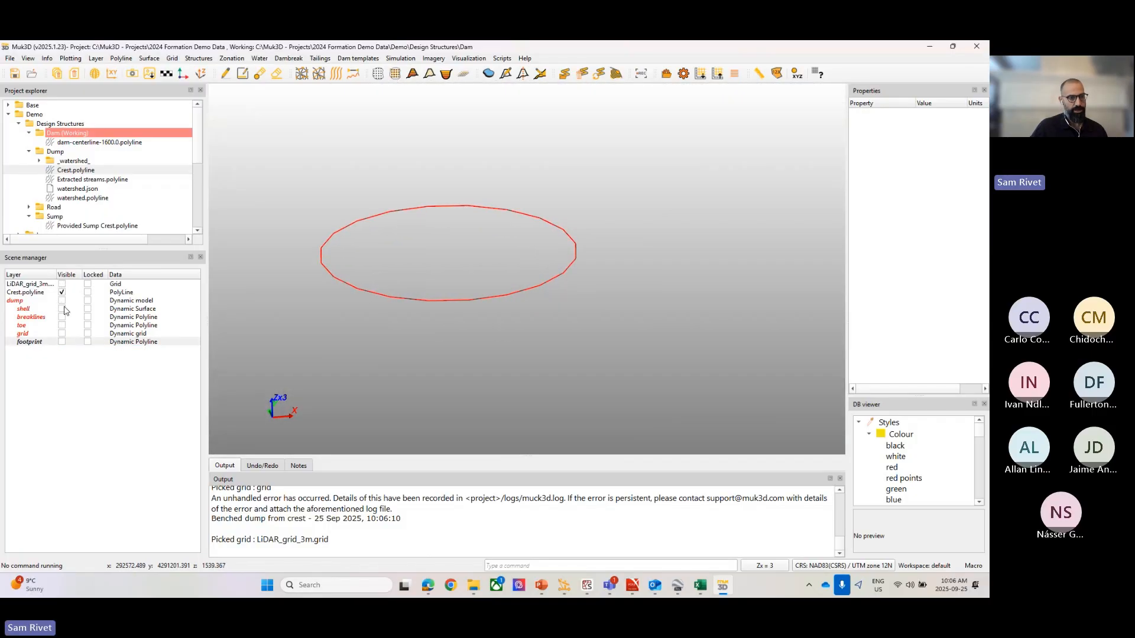
{"action": "left_click", "coordinate": [62, 309]}
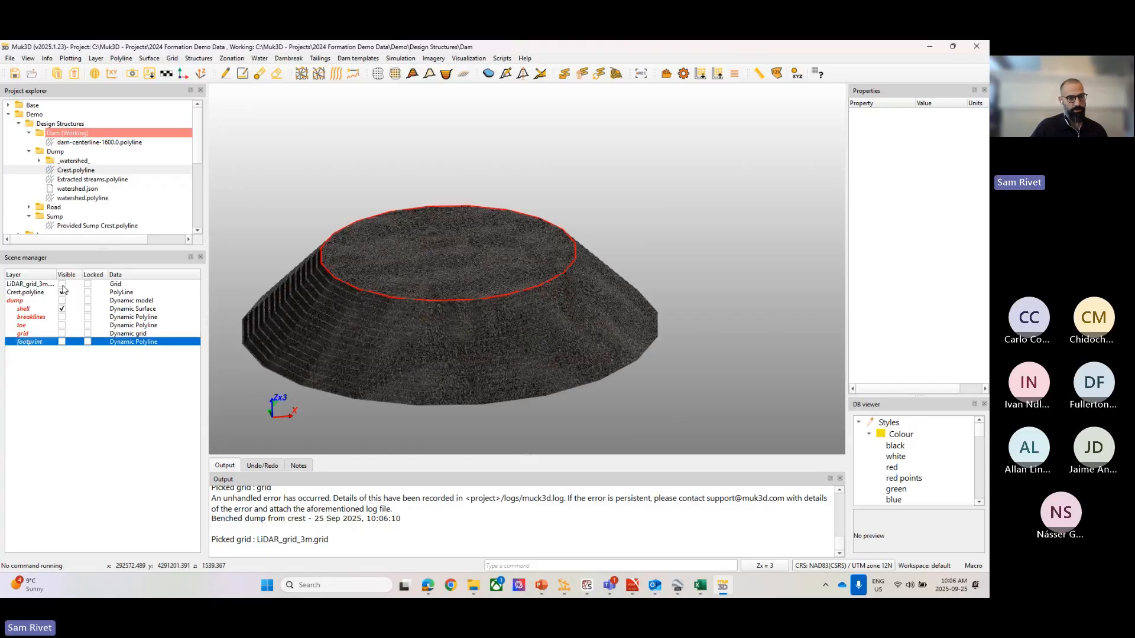
{"action": "left_click", "coordinate": [61, 284]}
{"action": "left_click", "coordinate": [62, 284]}
{"action": "left_click", "coordinate": [62, 284]}
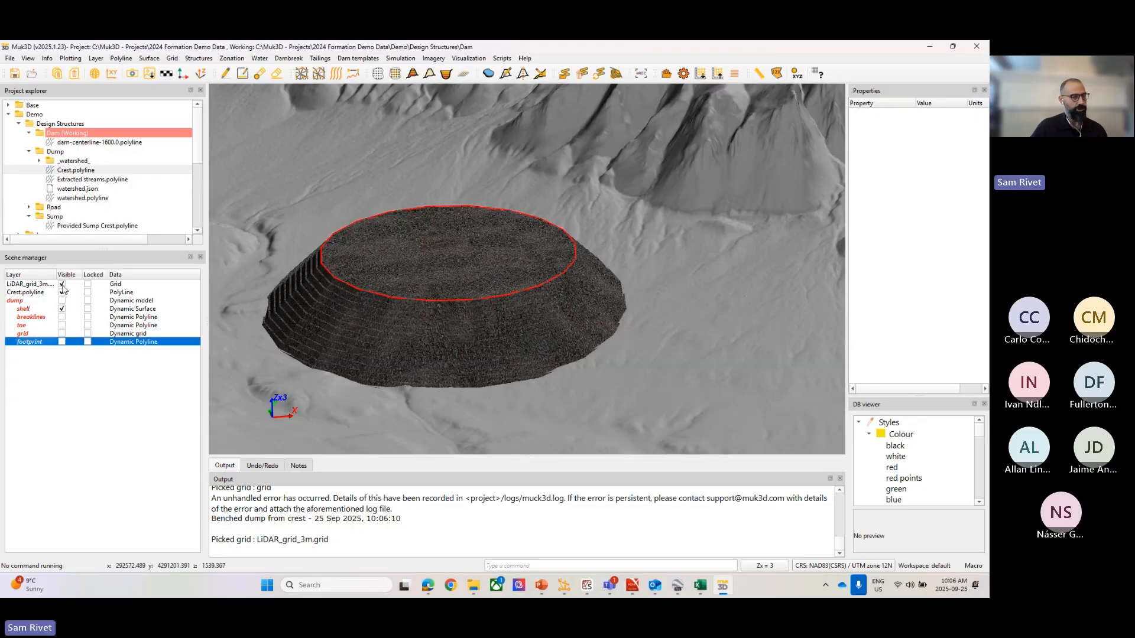
{"action": "left_click", "coordinate": [62, 284]}
{"action": "left_click", "coordinate": [61, 284]}
{"action": "left_click", "coordinate": [390, 328]}
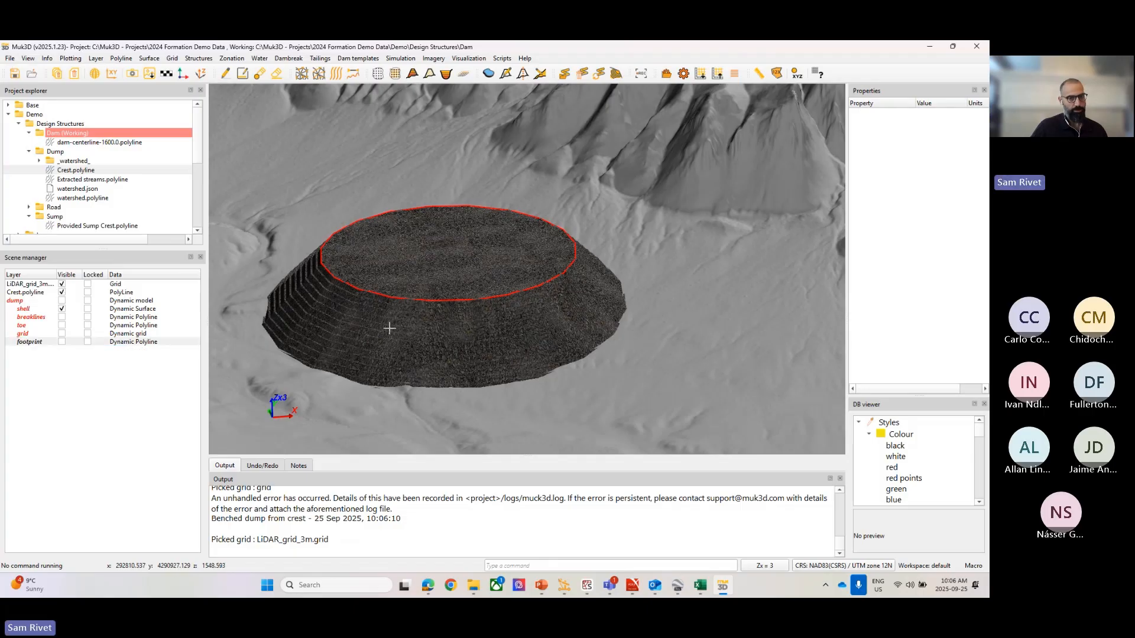
{"action": "scroll", "coordinate": [388, 327], "scroll_direction": "up", "scroll_amount": 4}
{"action": "scroll", "coordinate": [419, 325], "scroll_direction": "down", "scroll_amount": 3}
{"action": "middle_click_drag", "start_coordinate": [425, 334], "coordinate": [468, 316]}
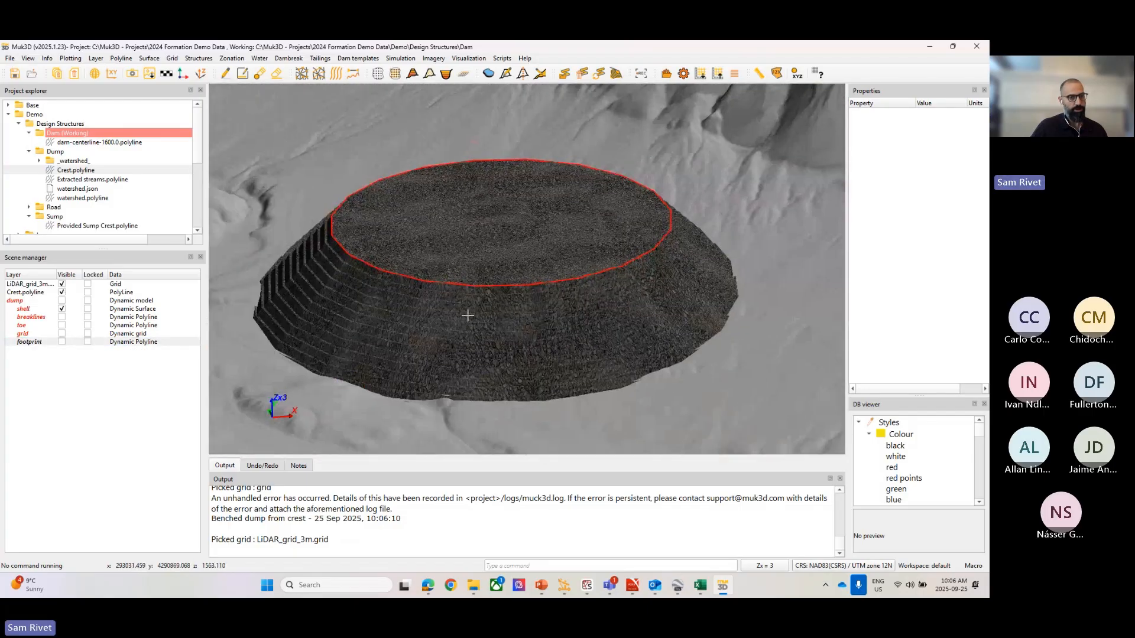
Show the dump's breaklines, toe, grid and footprint layers along with the shell.
{"action": "left_click", "coordinate": [62, 318]}
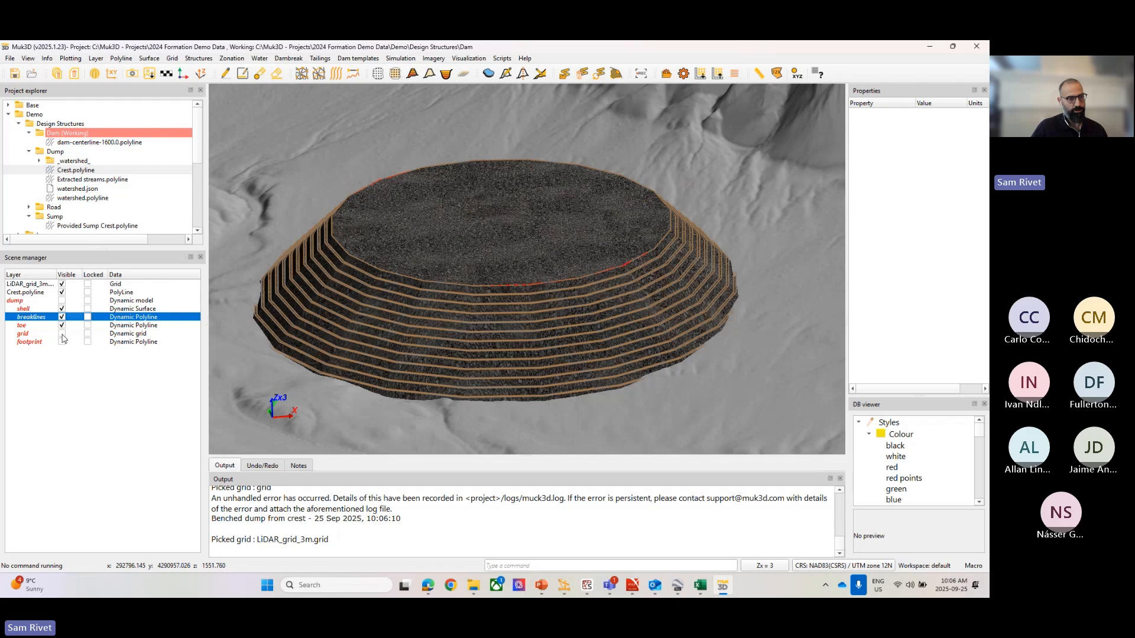
{"action": "left_click", "coordinate": [62, 333]}
{"action": "left_click", "coordinate": [62, 342]}
{"action": "left_click", "coordinate": [61, 284]}
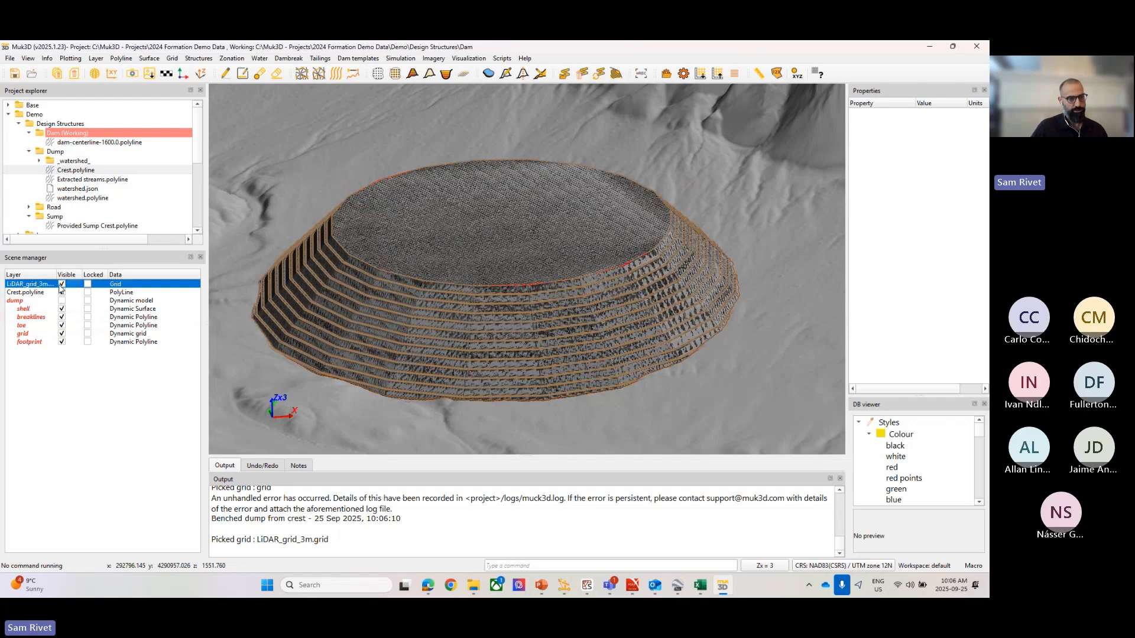
Hide the LiDAR grid and the dump's shell and breaklines, leaving the crest, toe, merged grid and footprint displayed in plan view.
{"action": "left_click", "coordinate": [62, 284]}
{"action": "left_click", "coordinate": [61, 308]}
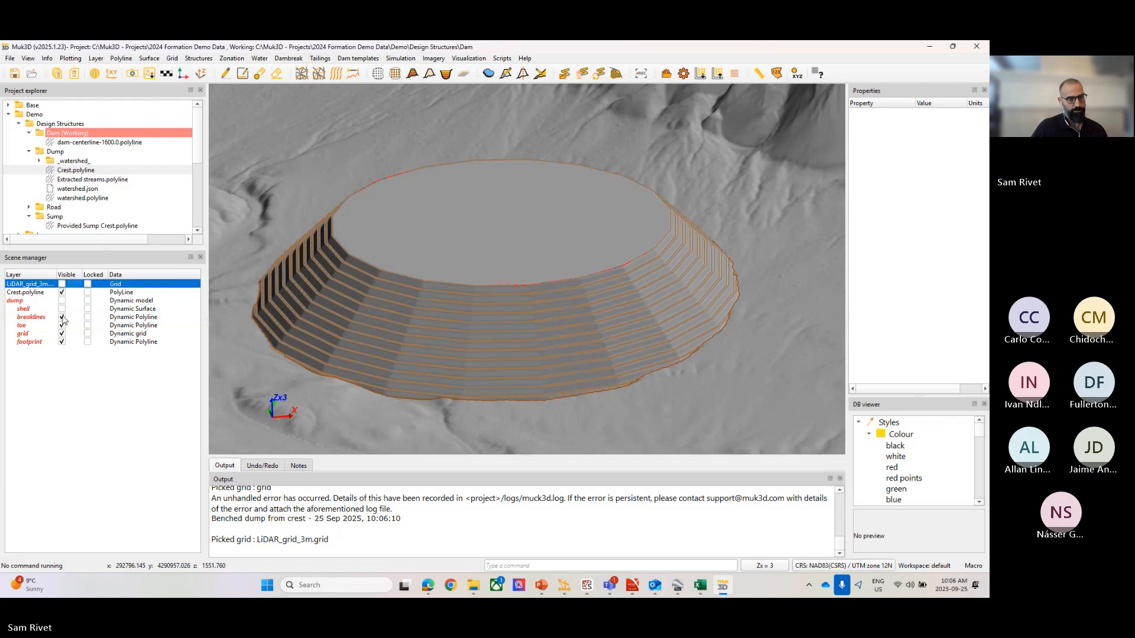
{"action": "left_click", "coordinate": [62, 316]}
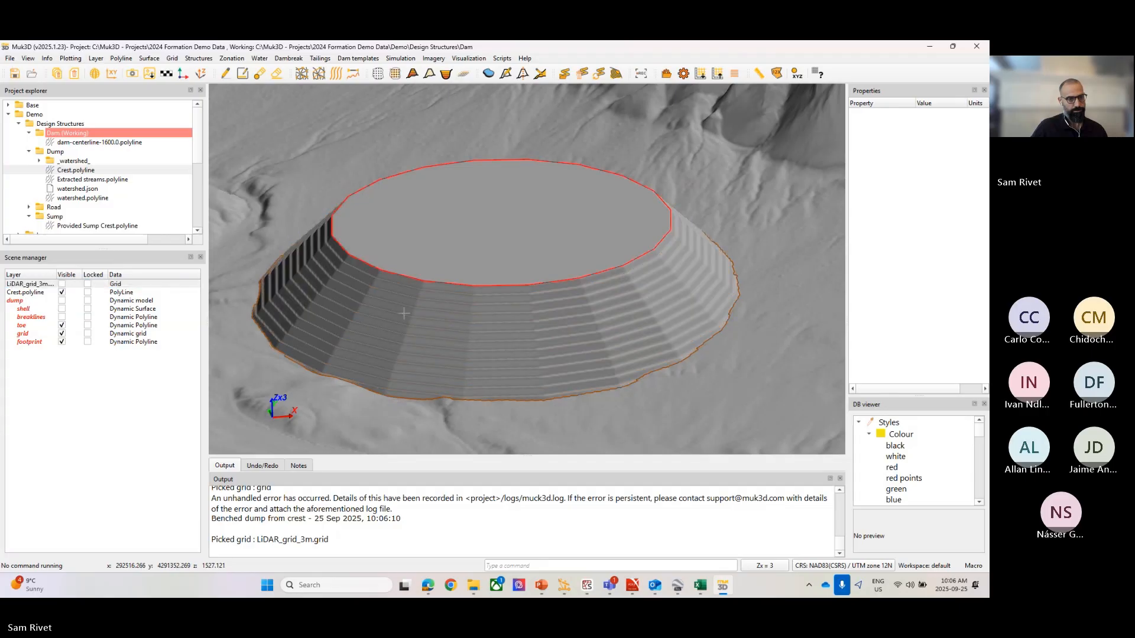
{"action": "left_click_drag", "start_coordinate": [403, 313], "coordinate": [434, 351]}
{"action": "scroll", "coordinate": [434, 351], "scroll_direction": "down", "scroll_amount": 10}
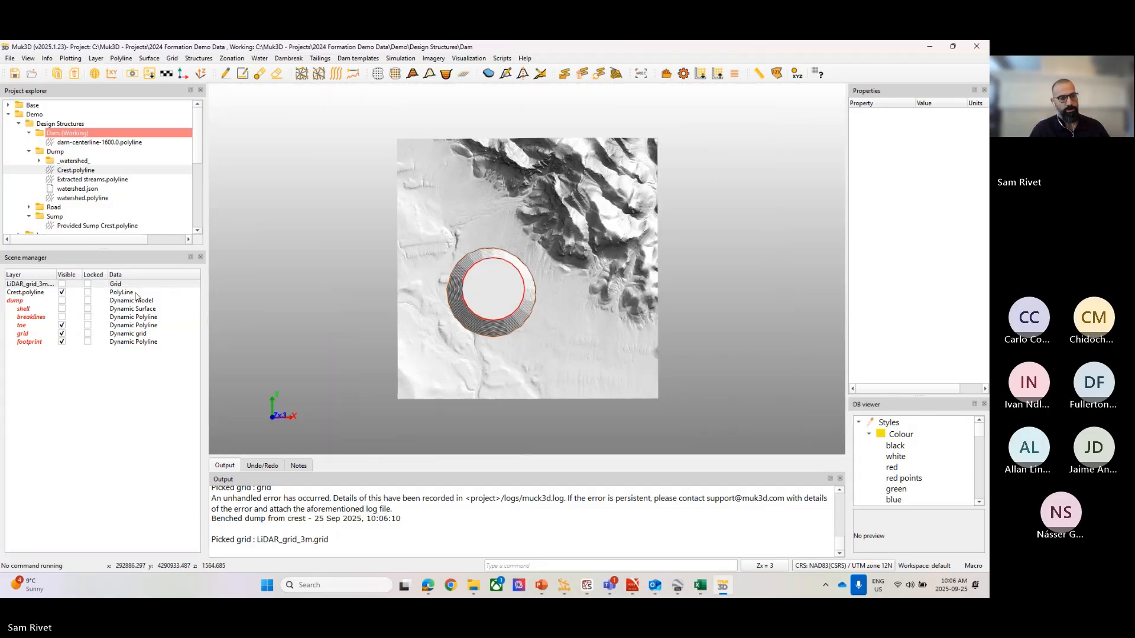
Optimise the dump to a target volume of 40000000 by changing the waste dump bench width, with an initial guess of 5.
{"action": "left_click", "coordinate": [43, 300]}
{"action": "scroll", "coordinate": [661, 232], "scroll_direction": "up", "scroll_amount": 5}
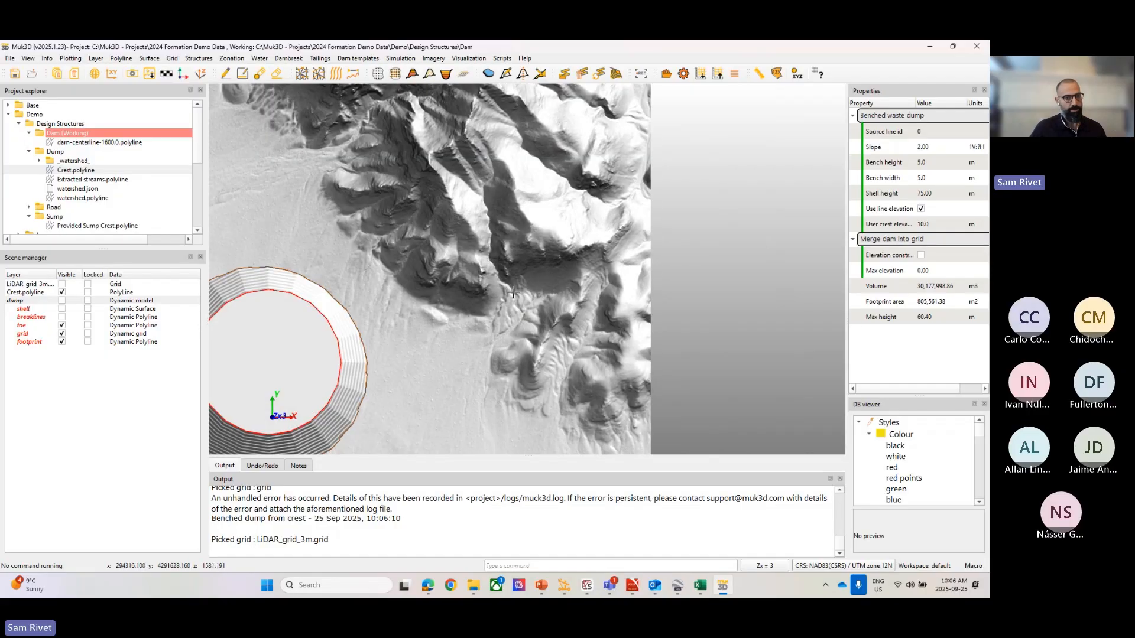
{"action": "middle_click_drag", "start_coordinate": [518, 294], "coordinate": [738, 203]}
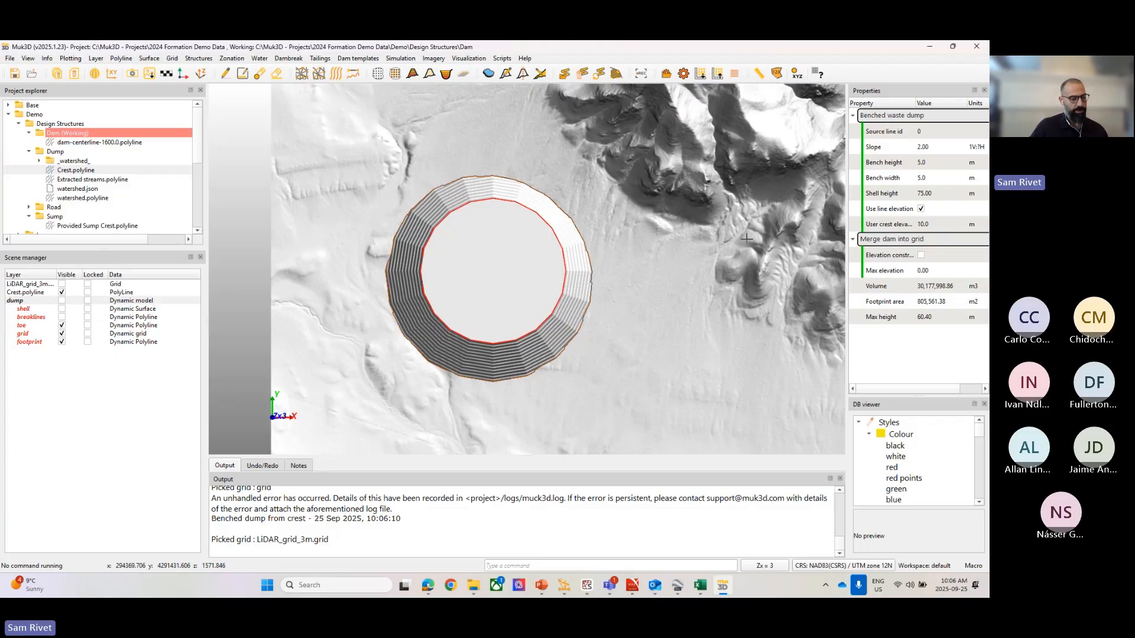
{"action": "right_click", "coordinate": [911, 242]}
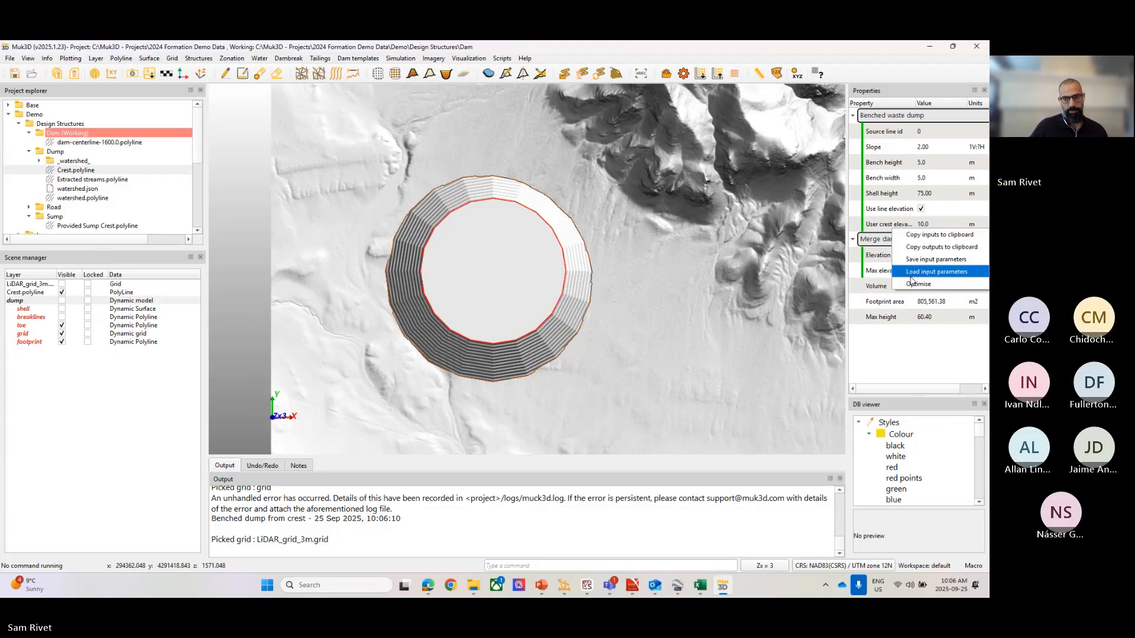
{"action": "left_click", "coordinate": [922, 277]}
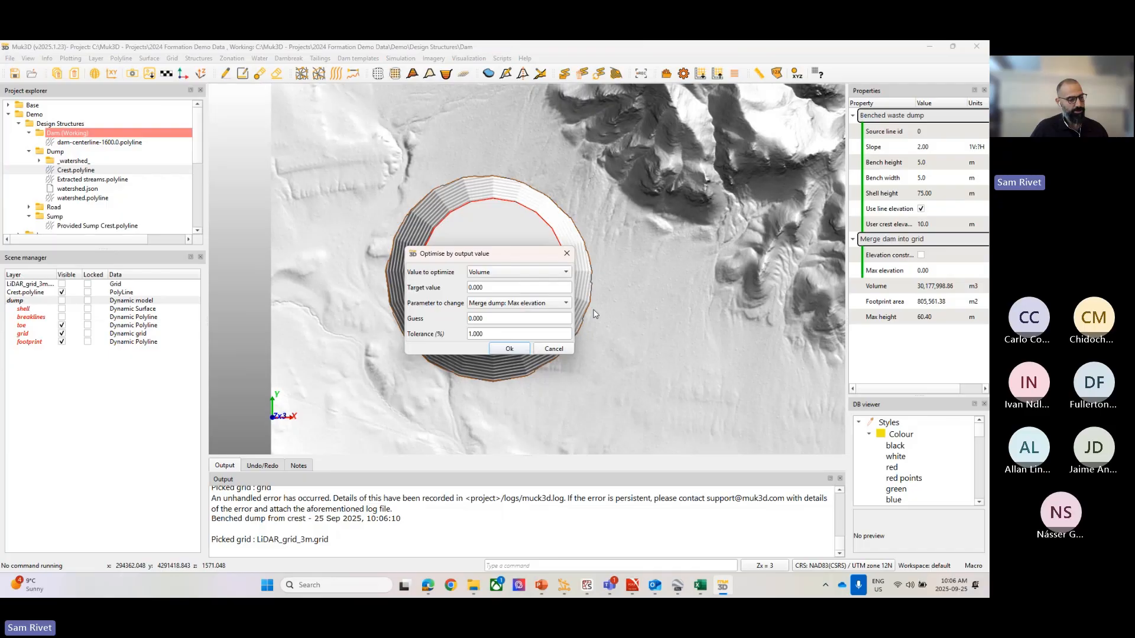
{"action": "double_click", "coordinate": [490, 287]}
{"action": "type", "text": "4"}
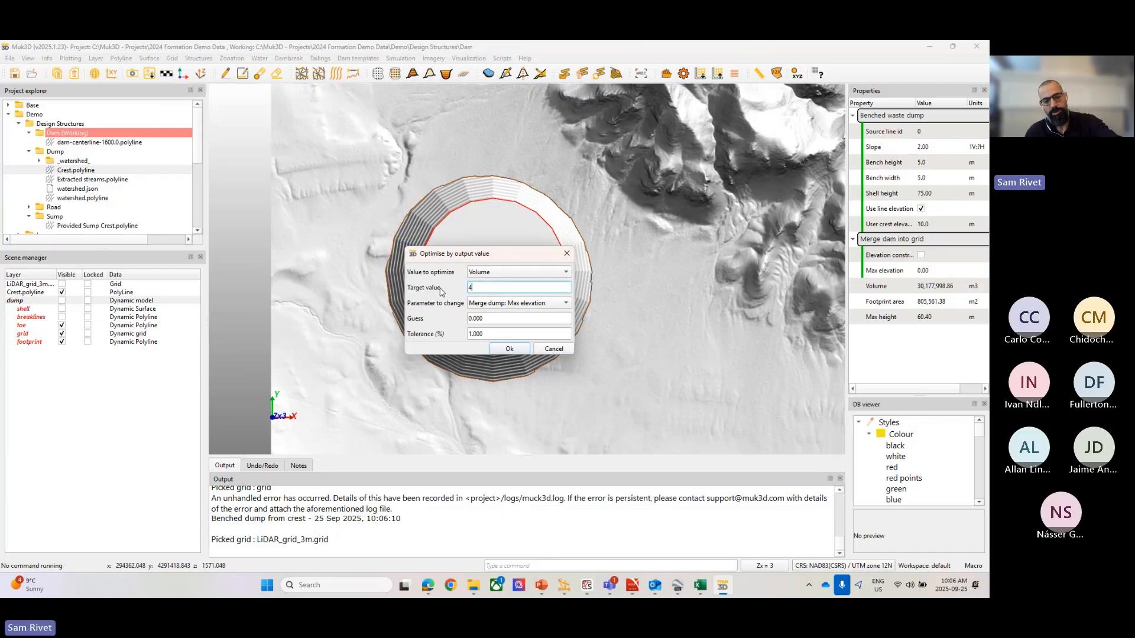
{"action": "type", "text": "0000000"}
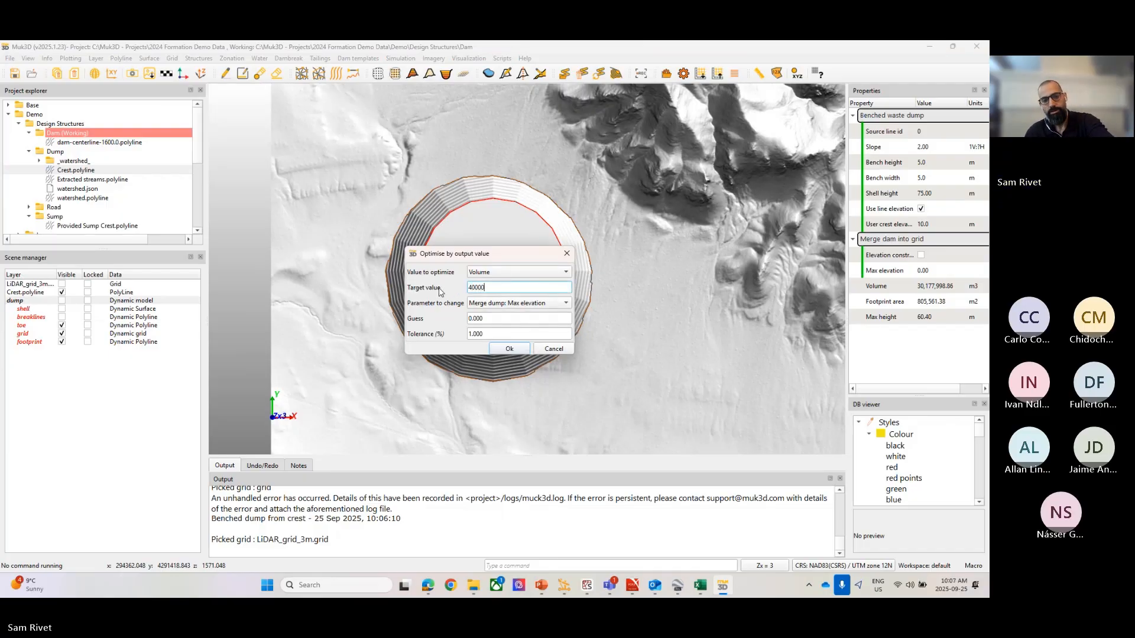
{"action": "left_click", "coordinate": [510, 303]}
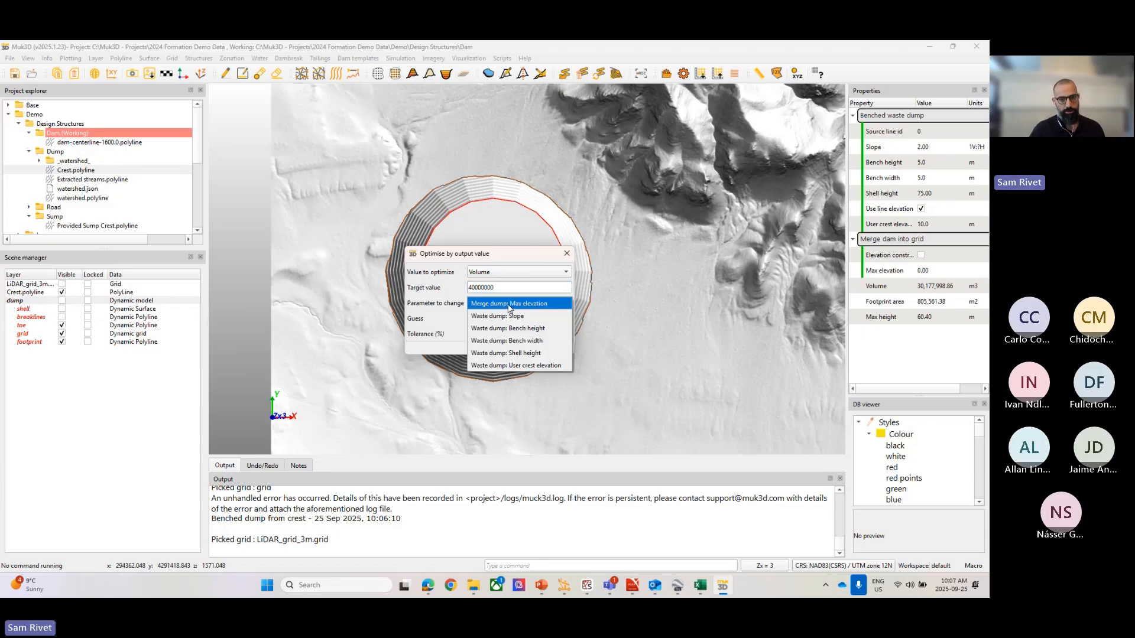
{"action": "left_click", "coordinate": [507, 341]}
{"action": "key", "text": "Tab"}
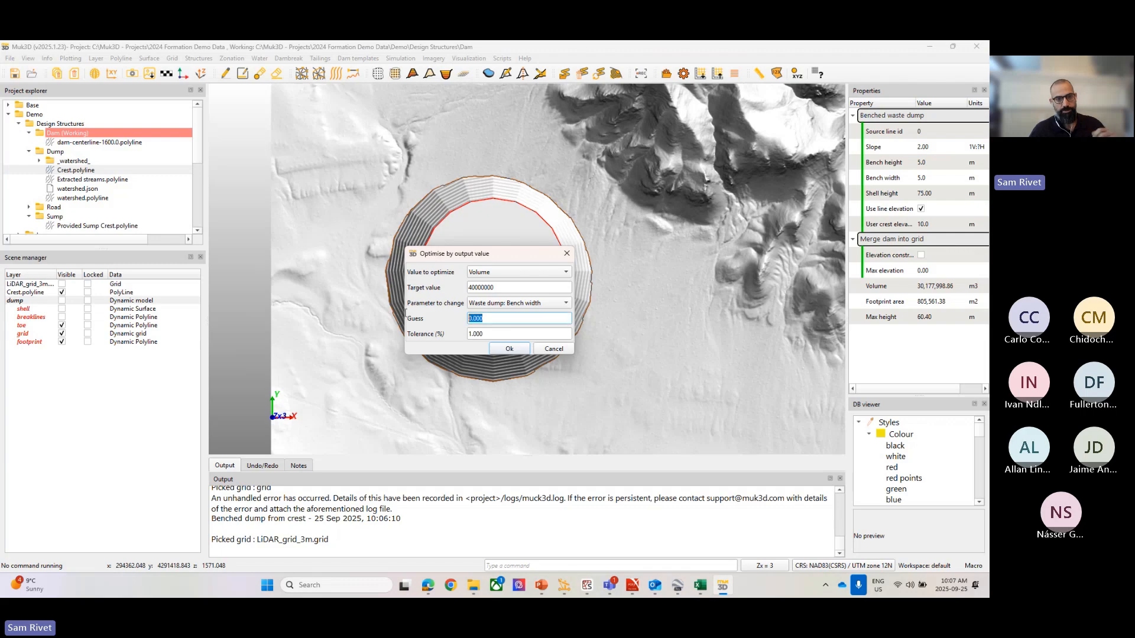
{"action": "type", "text": "5"}
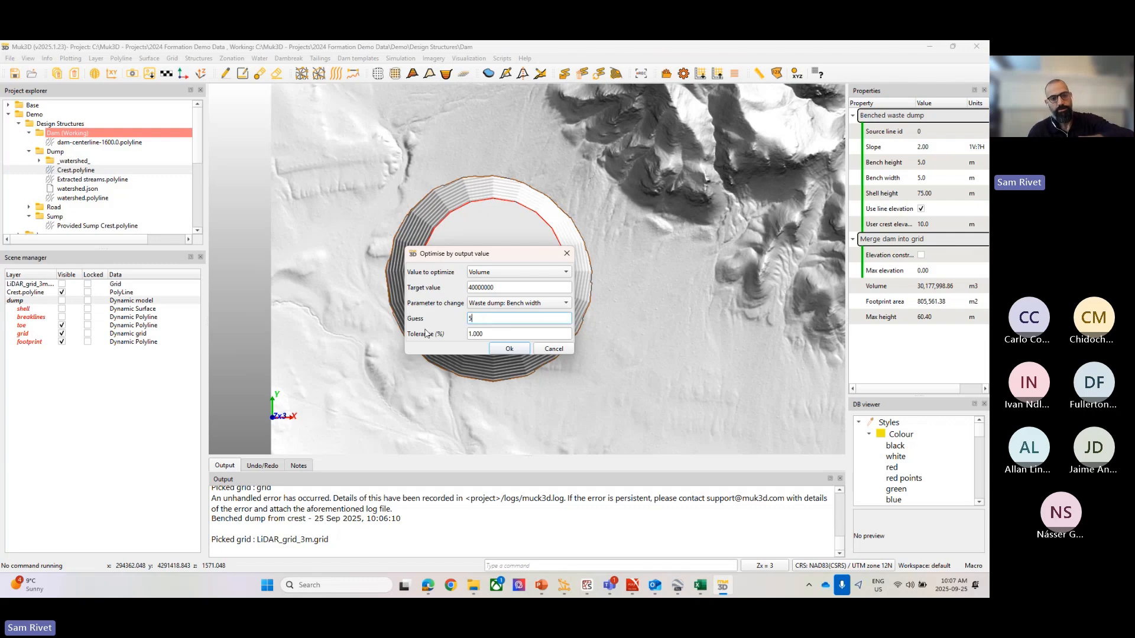
{"action": "left_click", "coordinate": [507, 349]}
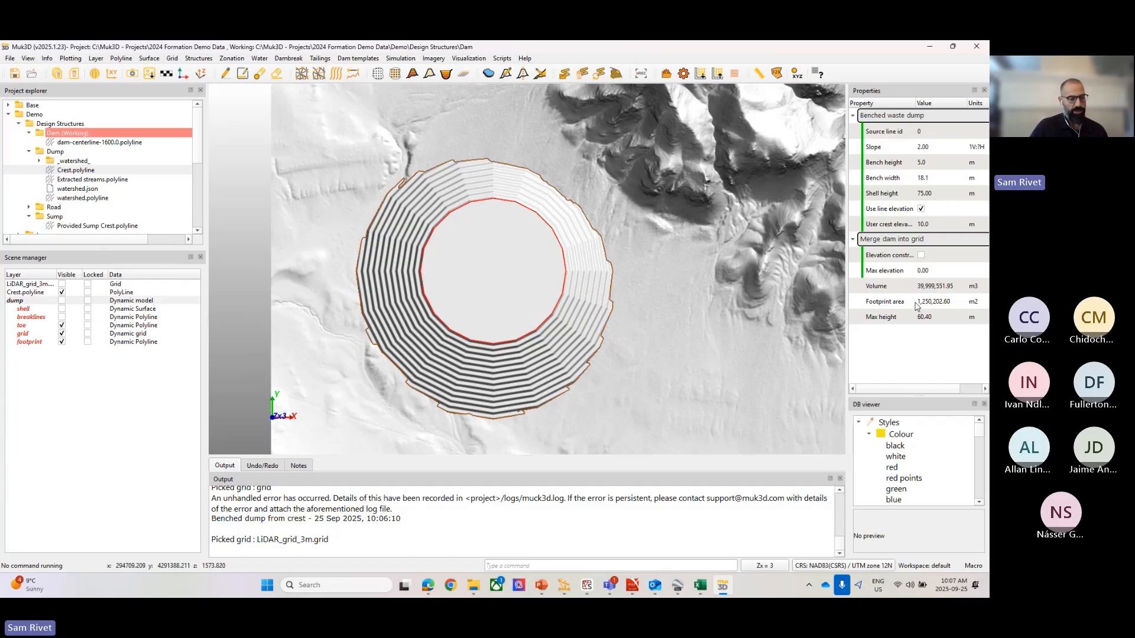
Optimise the dump to a target footprint area of 1000000 by changing the waste dump bench height, with an initial guess of 5.
{"action": "right_click", "coordinate": [899, 251]}
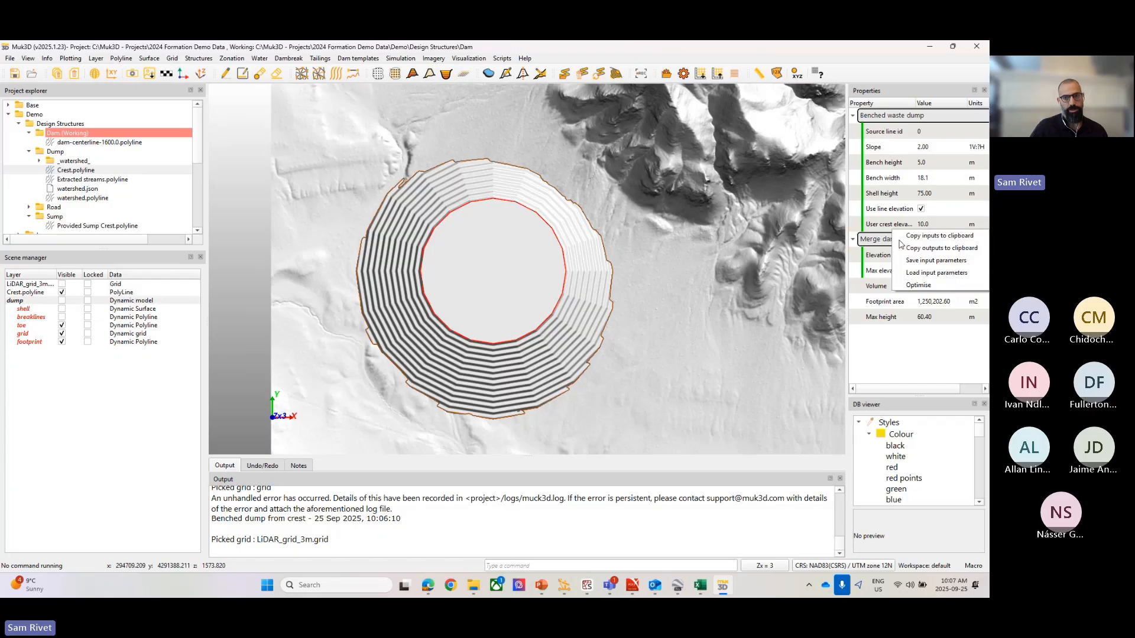
{"action": "left_click", "coordinate": [913, 287]}
{"action": "left_click", "coordinate": [489, 273]}
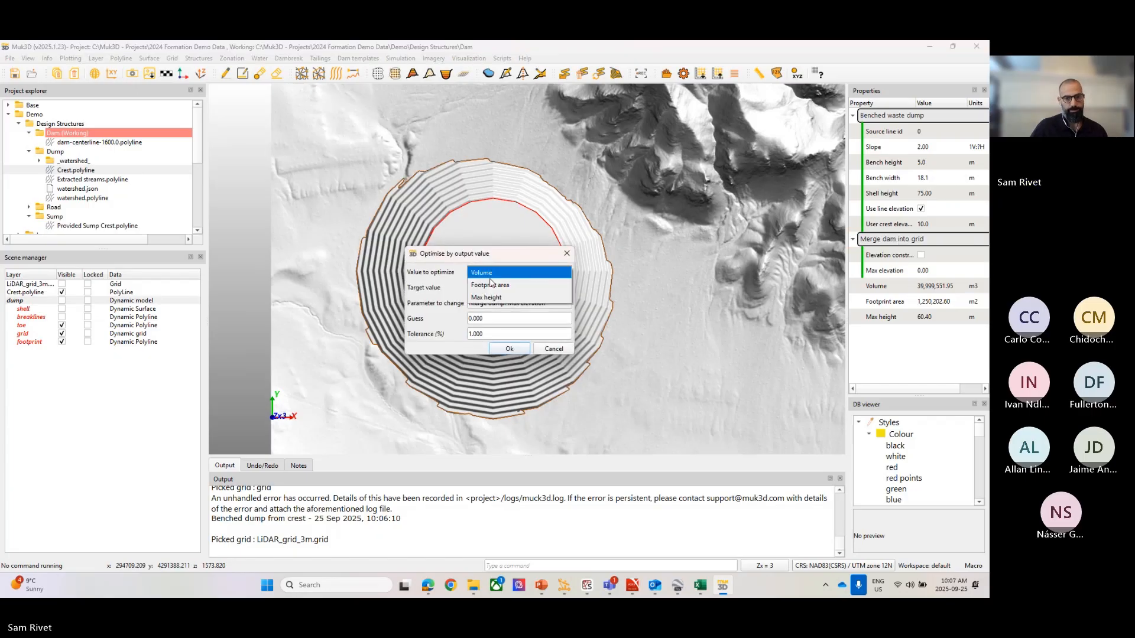
{"action": "left_click", "coordinate": [490, 288]}
{"action": "key", "text": "Tab"}
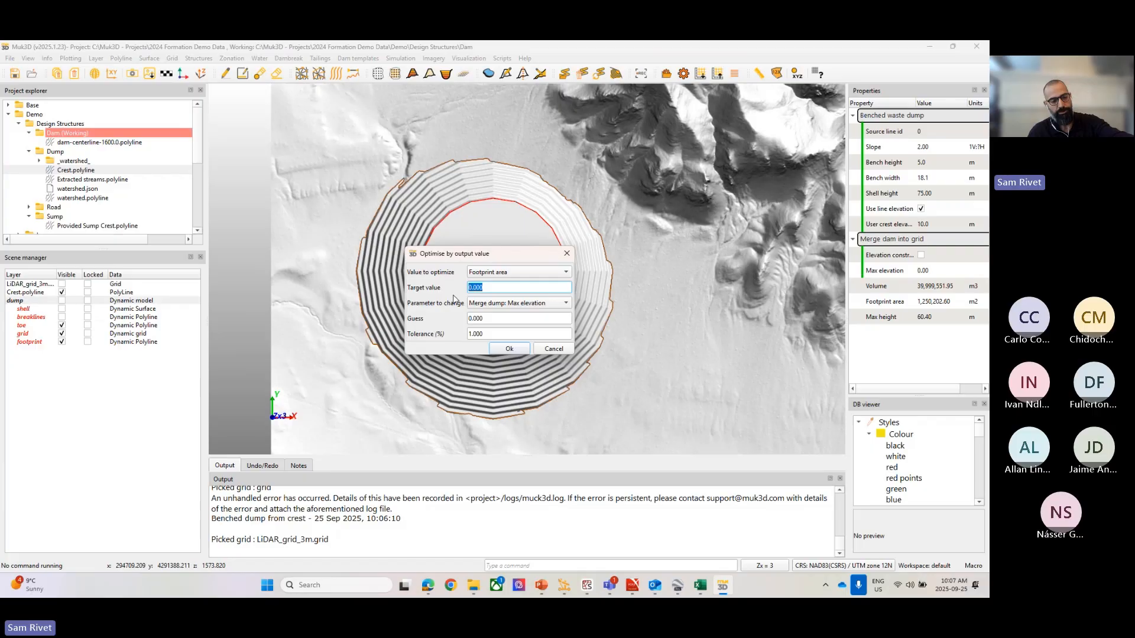
{"action": "type", "text": "100"}
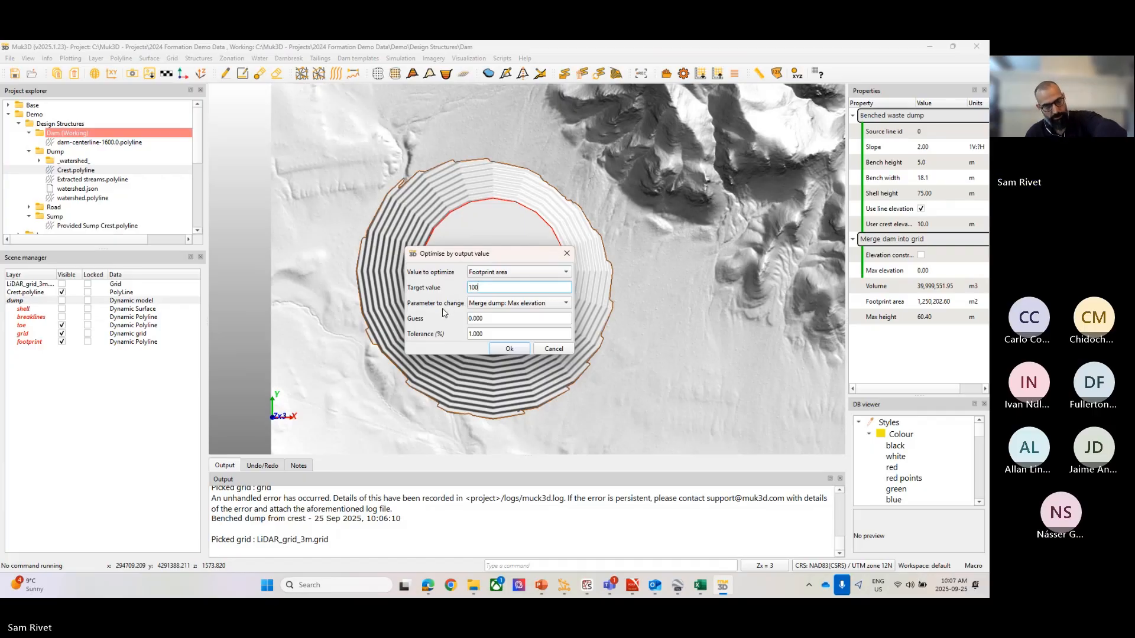
{"action": "type", "text": "0000"}
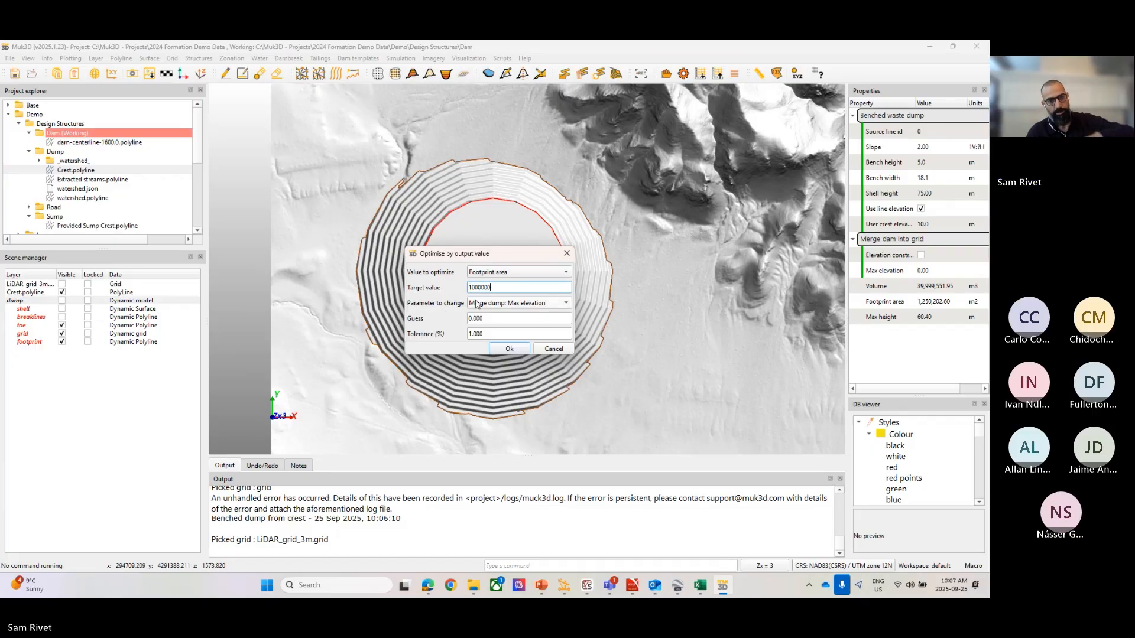
{"action": "left_click", "coordinate": [507, 302]}
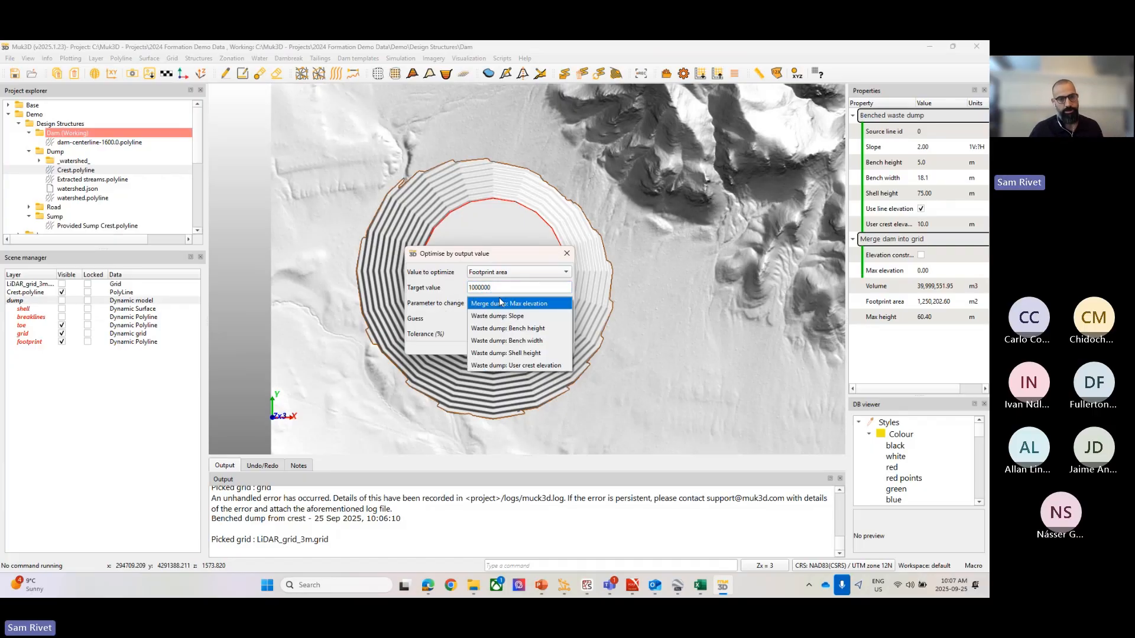
{"action": "left_click", "coordinate": [510, 330]}
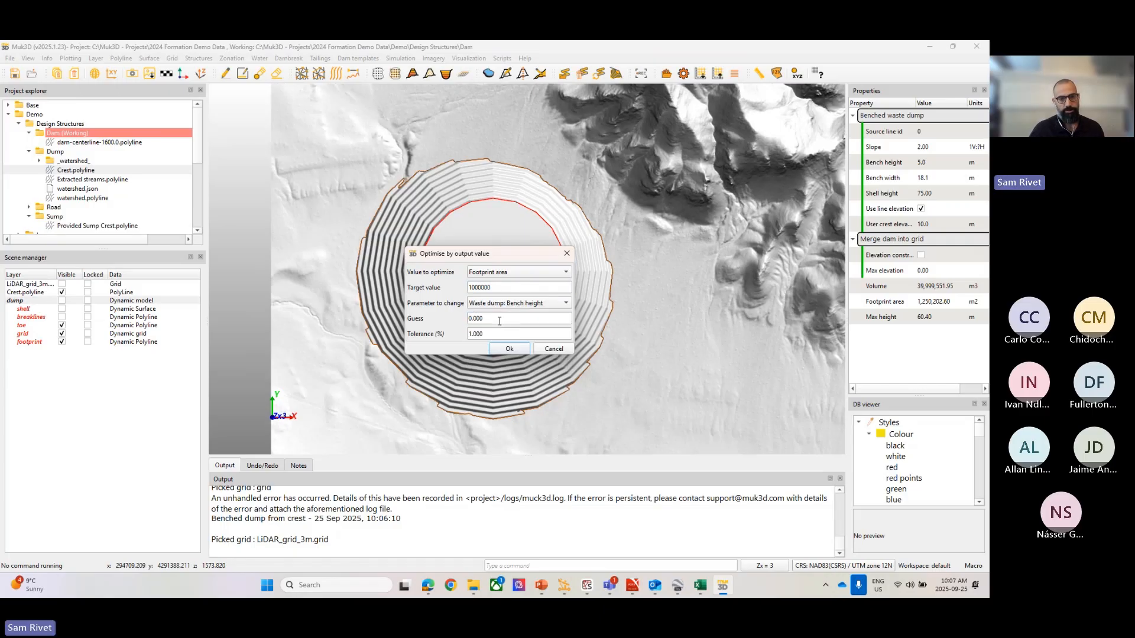
{"action": "triple_click", "coordinate": [501, 319]}
{"action": "type", "text": "5"}
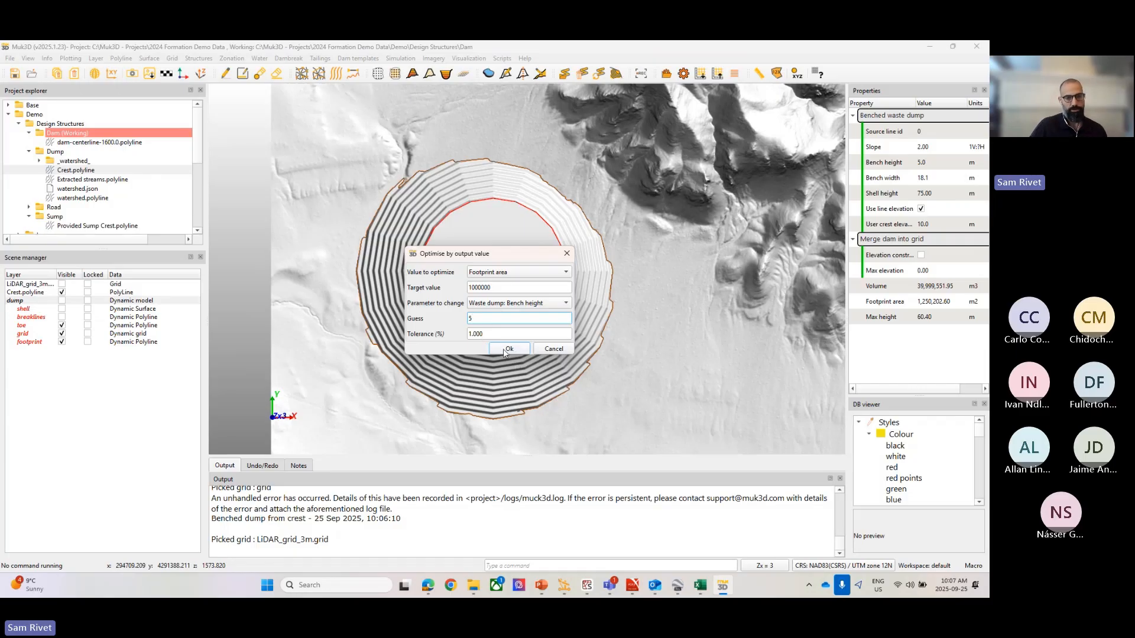
{"action": "left_click", "coordinate": [506, 349]}
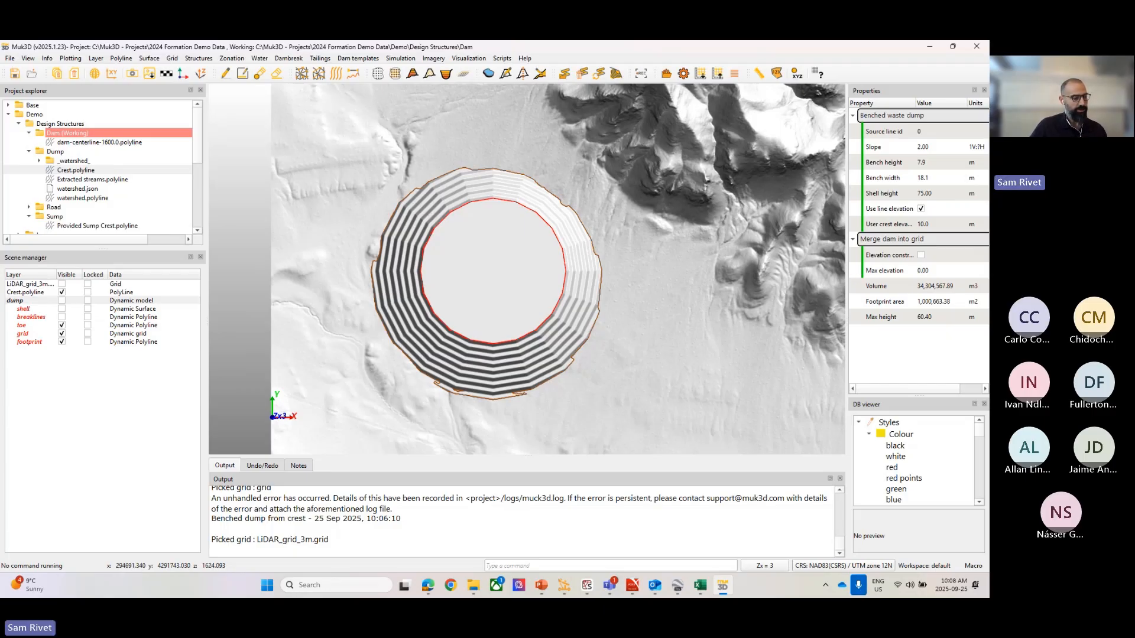
Open the recent project Dump_simulation - General, discarding all unsaved layers of the current project.
{"action": "left_click", "coordinate": [9, 58]}
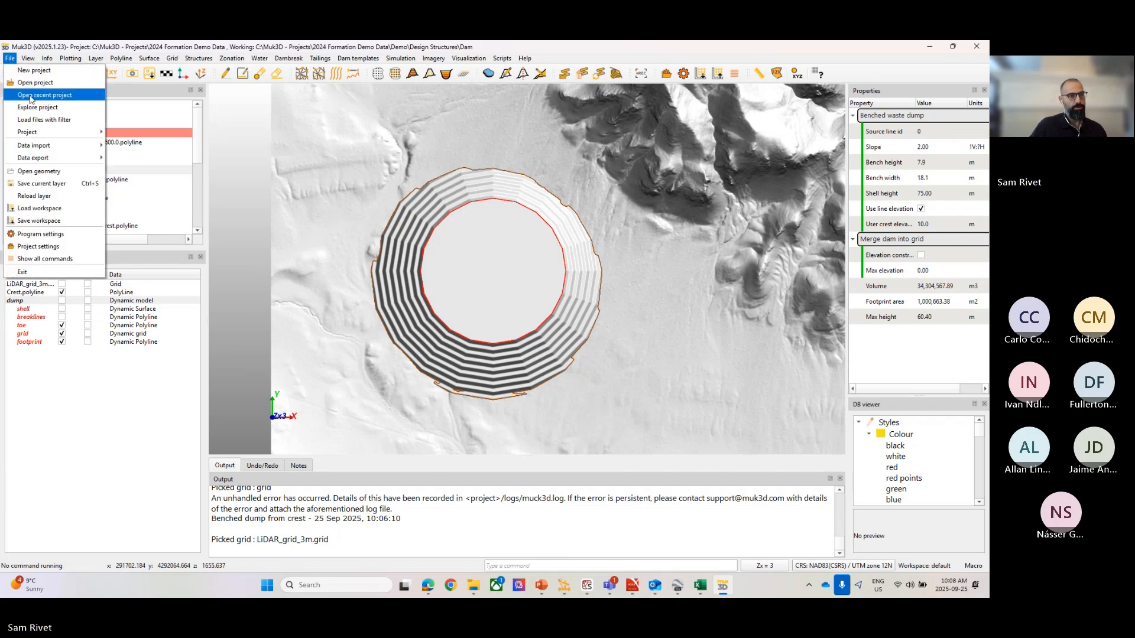
{"action": "left_click", "coordinate": [31, 95]}
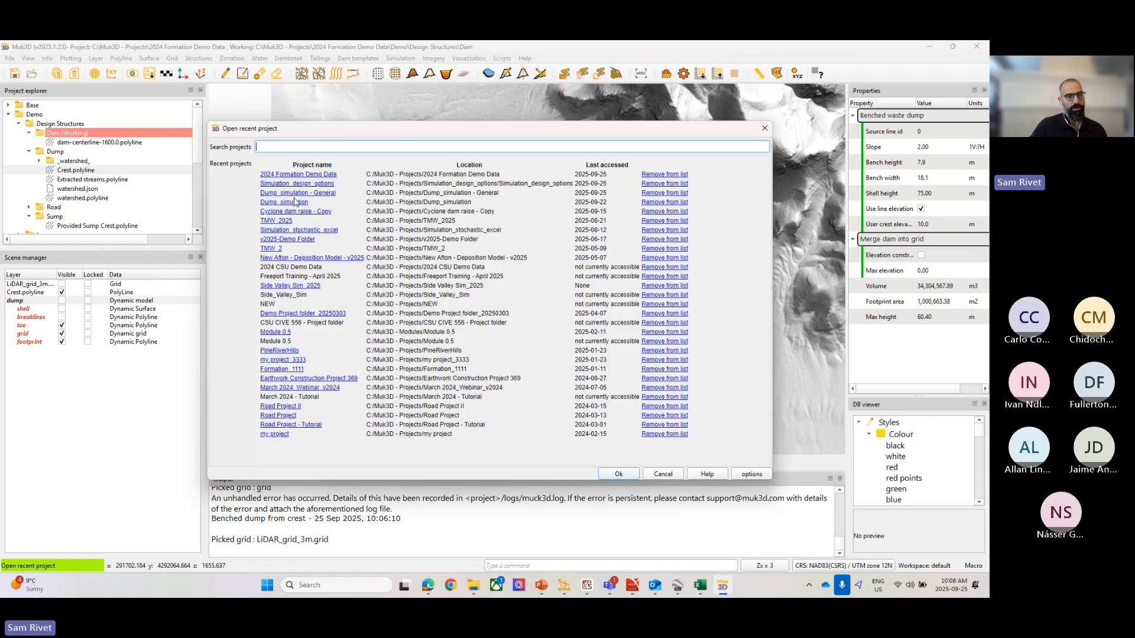
{"action": "left_click", "coordinate": [289, 194]}
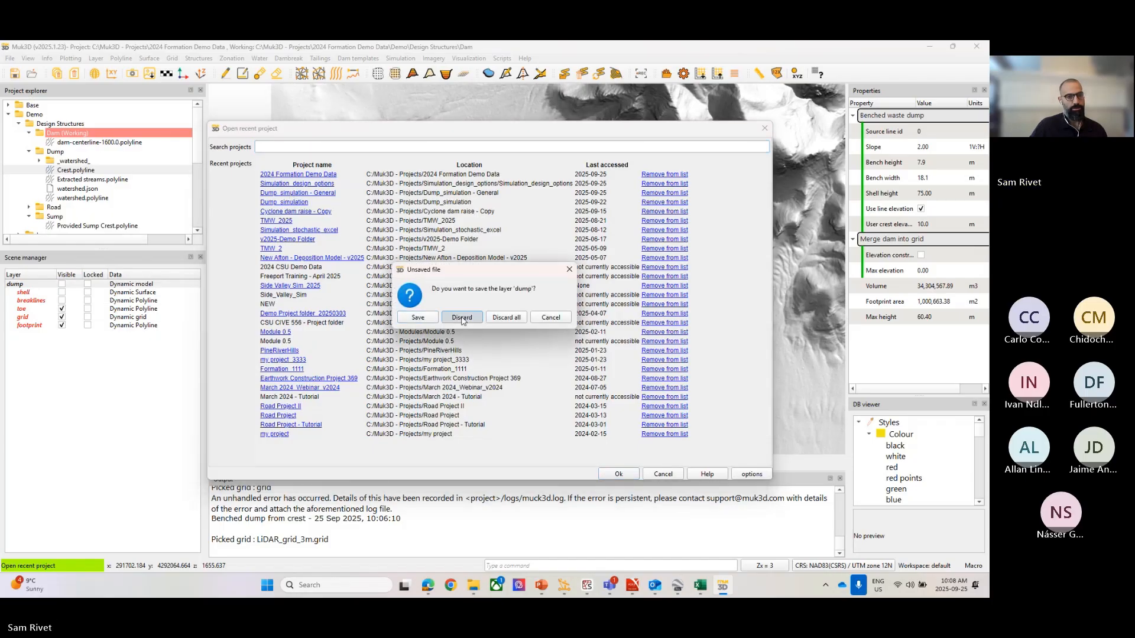
{"action": "left_click", "coordinate": [509, 320]}
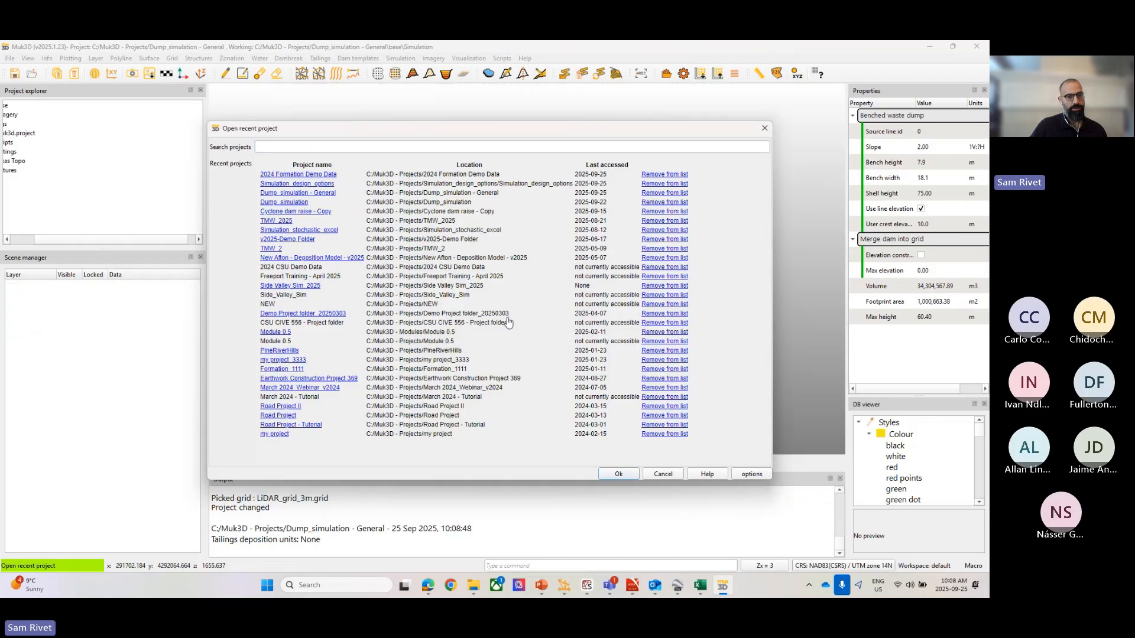
{"action": "left_click", "coordinate": [618, 474]}
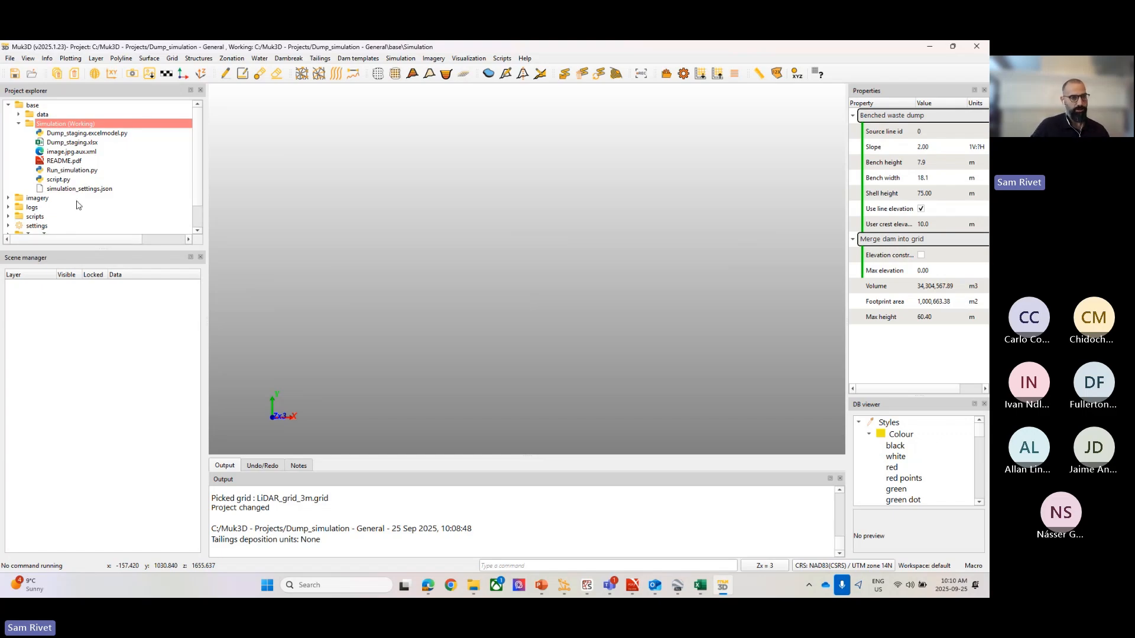
Load grid_5m.grid from the Working_2 folder of Texas Topo into the scene and frame the existing cells.
{"action": "left_click", "coordinate": [20, 114]}
{"action": "left_click", "coordinate": [19, 114]}
{"action": "scroll", "coordinate": [27, 145], "scroll_direction": "down", "scroll_amount": 1}
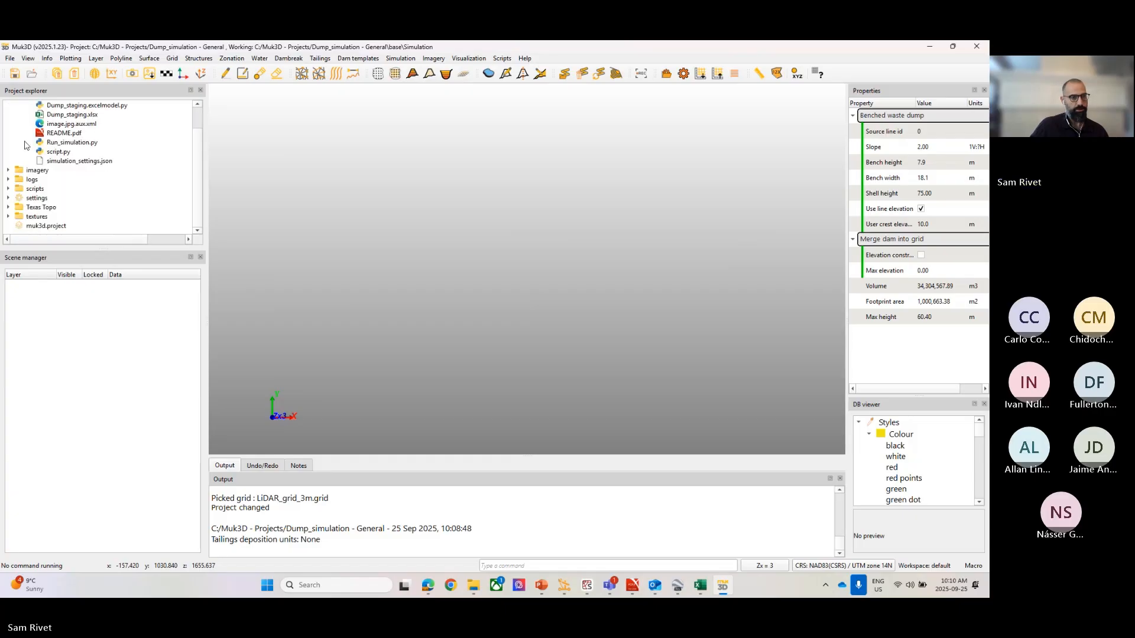
{"action": "left_click", "coordinate": [9, 208]}
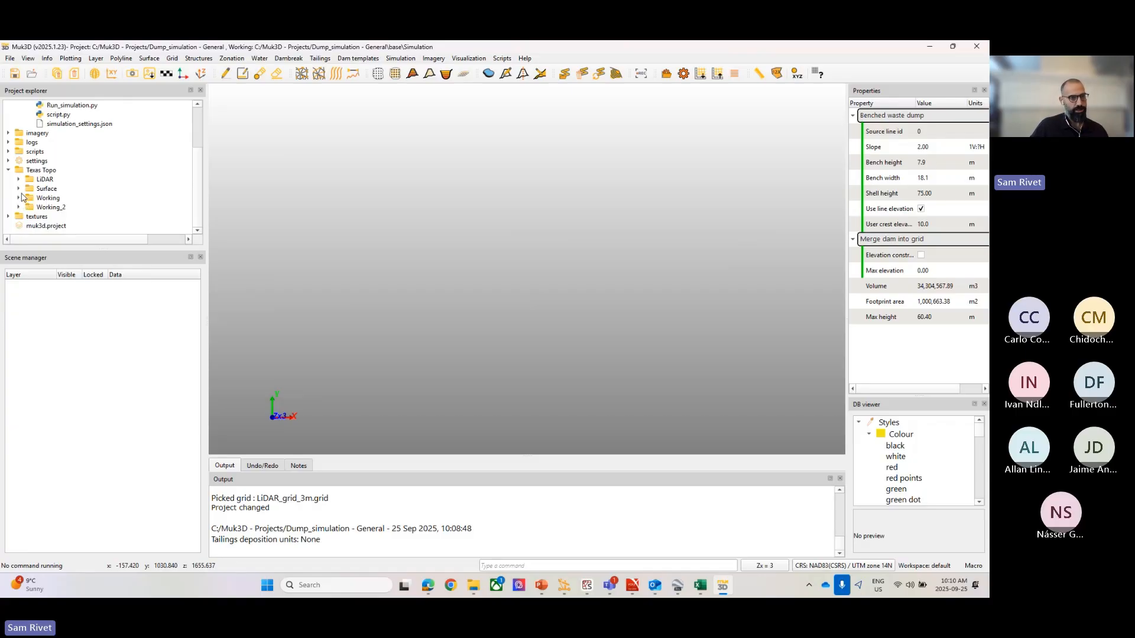
{"action": "left_click", "coordinate": [18, 207]}
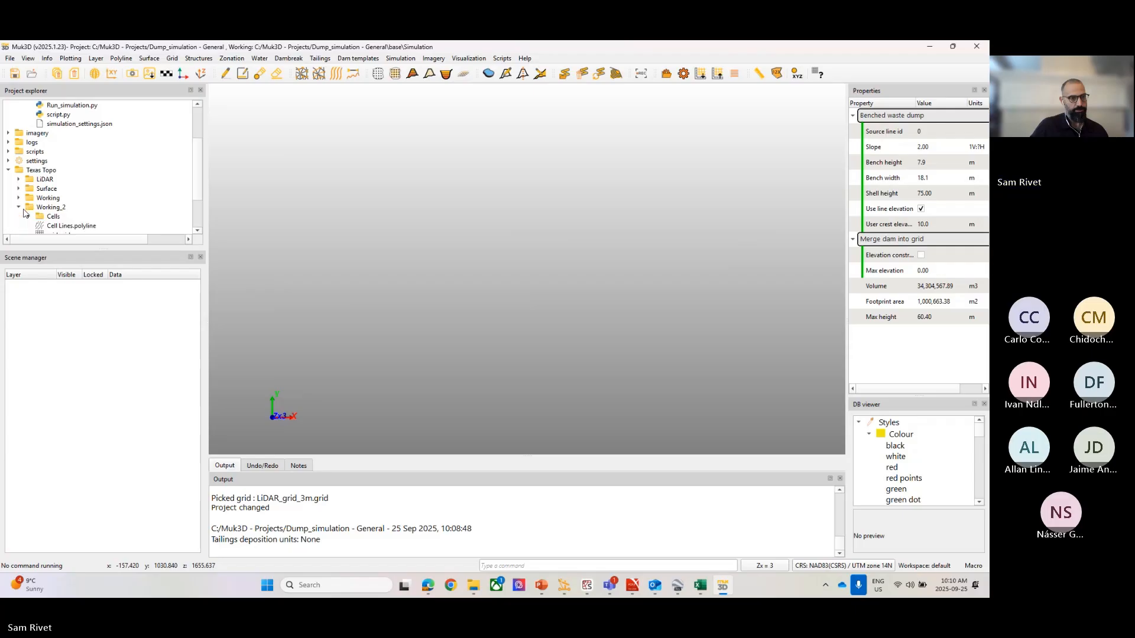
{"action": "scroll", "coordinate": [23, 212], "scroll_direction": "down", "scroll_amount": 2}
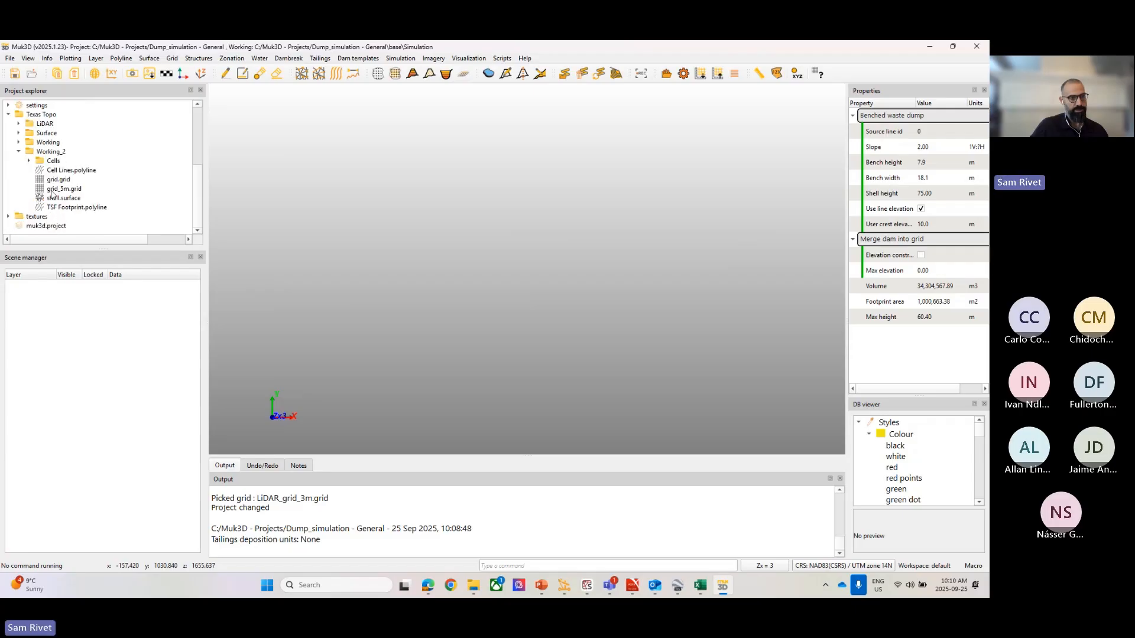
{"action": "left_click_drag", "start_coordinate": [54, 190], "coordinate": [507, 349]}
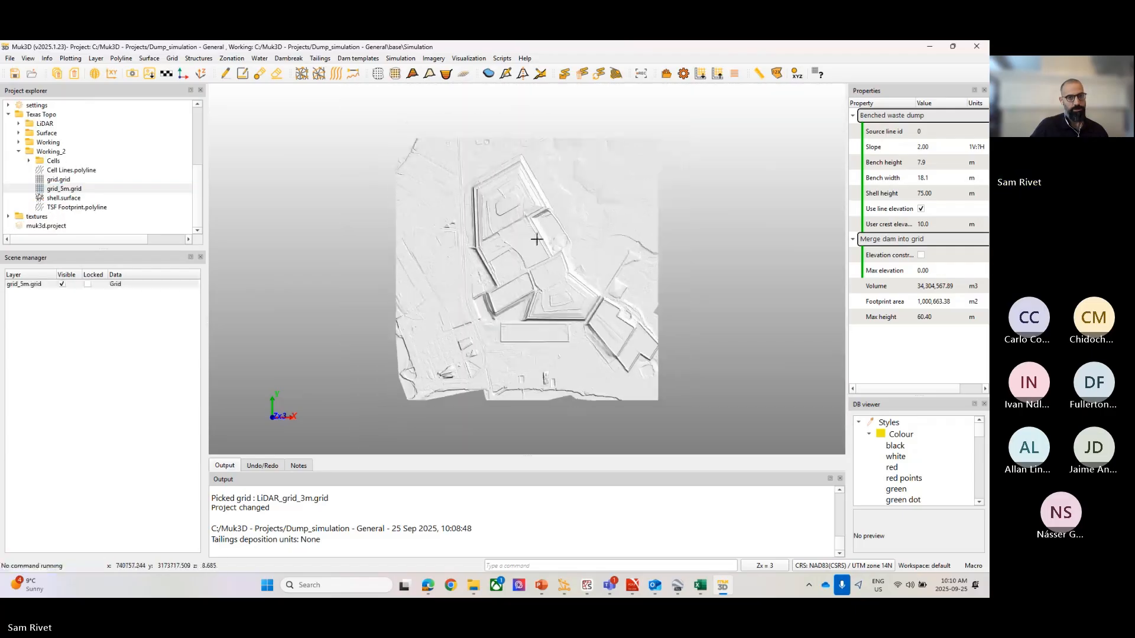
{"action": "scroll", "coordinate": [513, 246], "scroll_direction": "up", "scroll_amount": 2}
{"action": "middle_click_drag", "start_coordinate": [552, 276], "coordinate": [554, 251]}
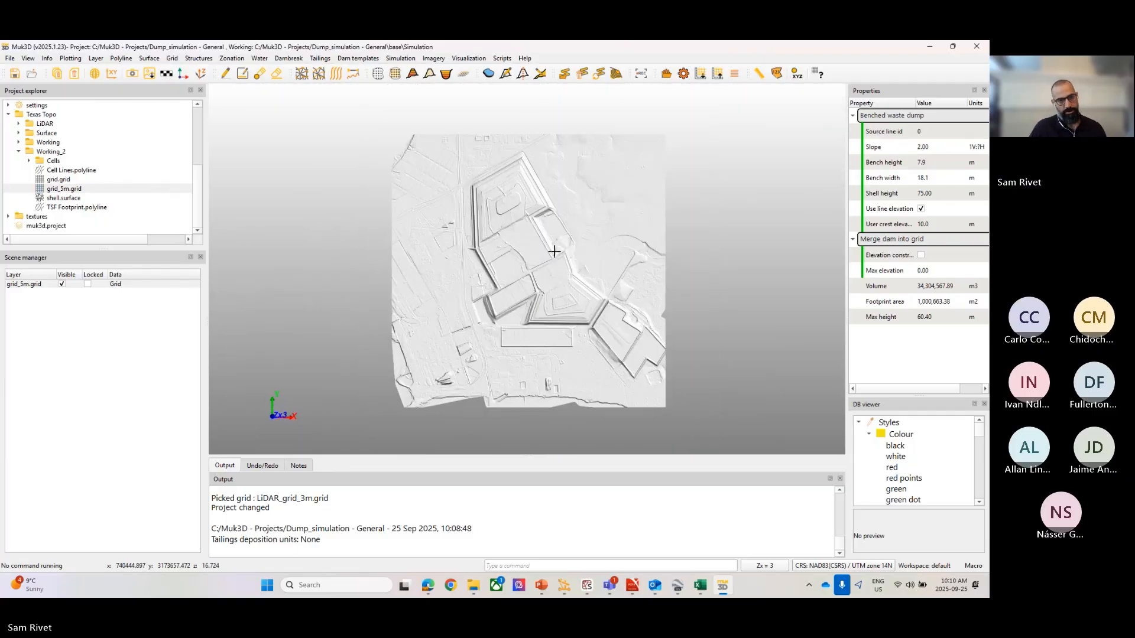
{"action": "scroll", "coordinate": [553, 252], "scroll_direction": "up", "scroll_amount": 3}
{"action": "middle_click_drag", "start_coordinate": [553, 251], "coordinate": [564, 262]}
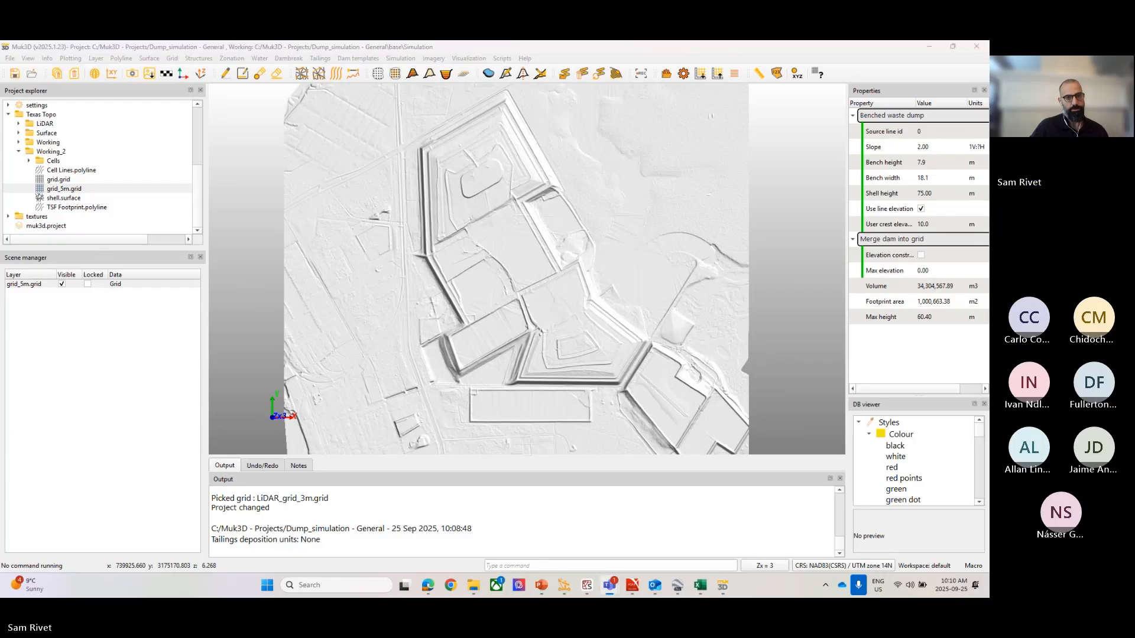
Download Google Maps Satellite imagery for grid_5m.grid at zoom level 16, as image.jpg with 0.000 padding.
{"action": "left_click", "coordinate": [439, 59]}
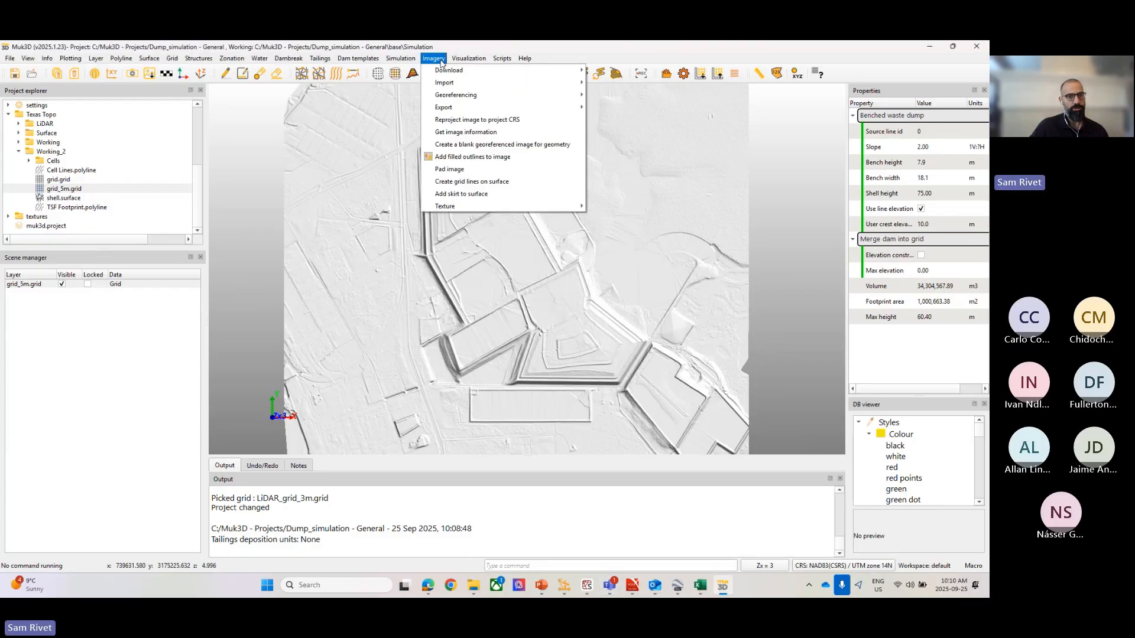
{"action": "mouse_move", "coordinate": [446, 84]}
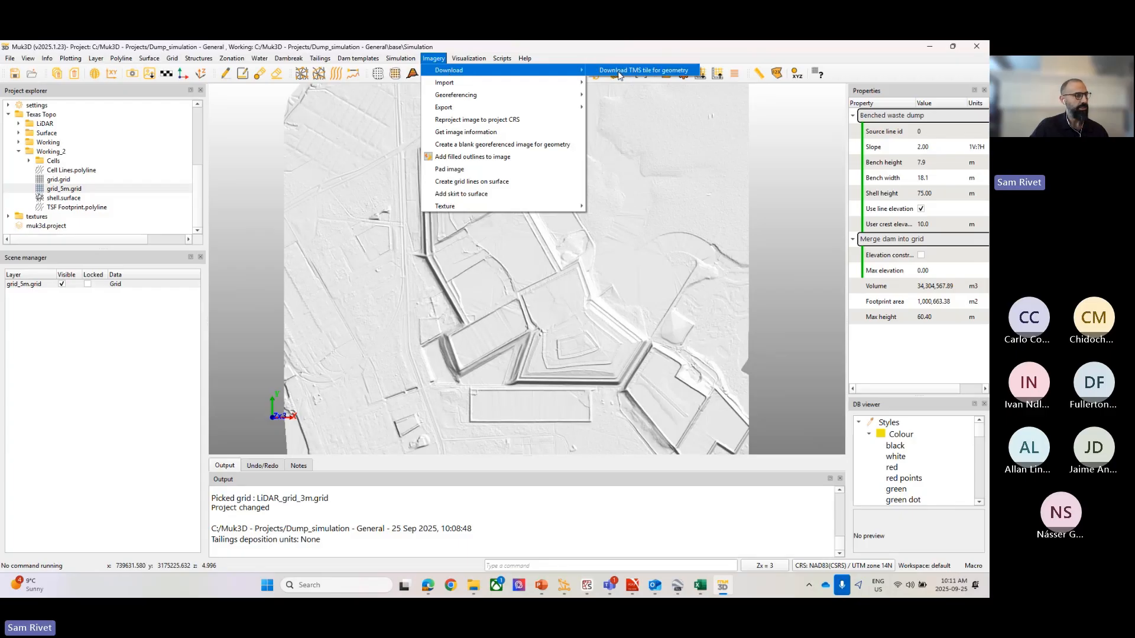
{"action": "left_click", "coordinate": [618, 71]}
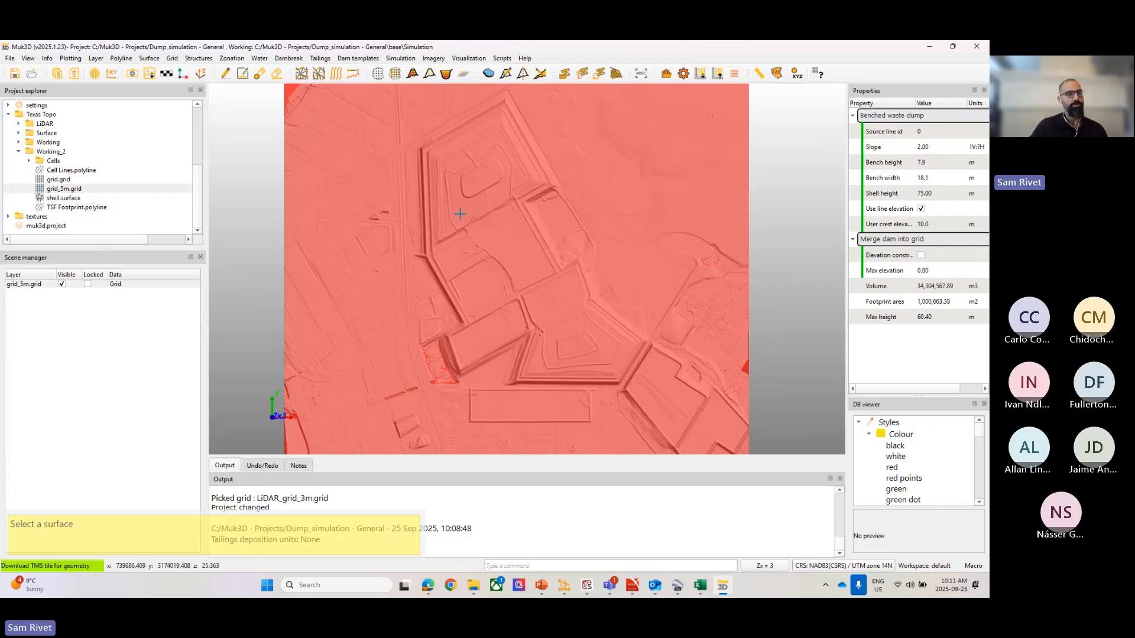
{"action": "left_click", "coordinate": [463, 215]}
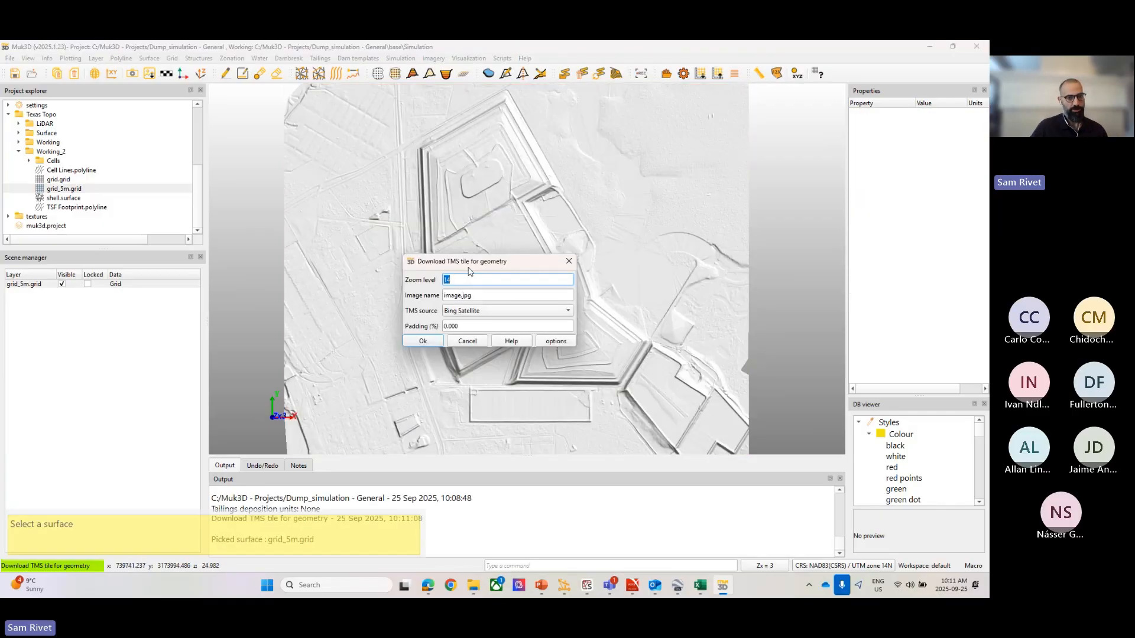
{"action": "type", "text": "16"}
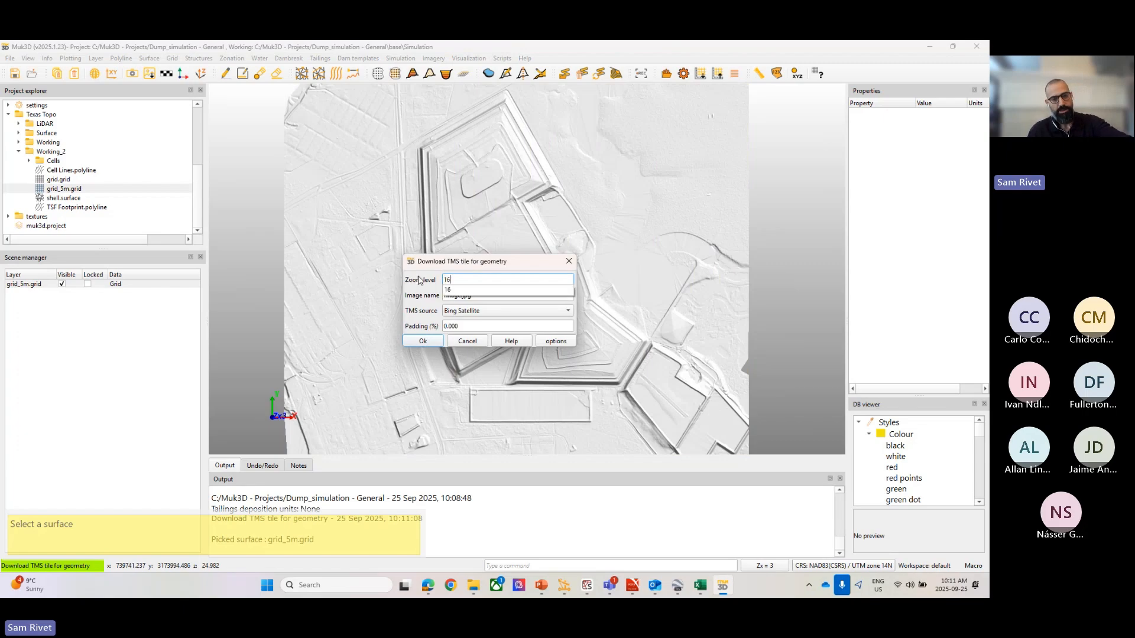
{"action": "left_click", "coordinate": [459, 289]}
{"action": "left_click", "coordinate": [490, 311]}
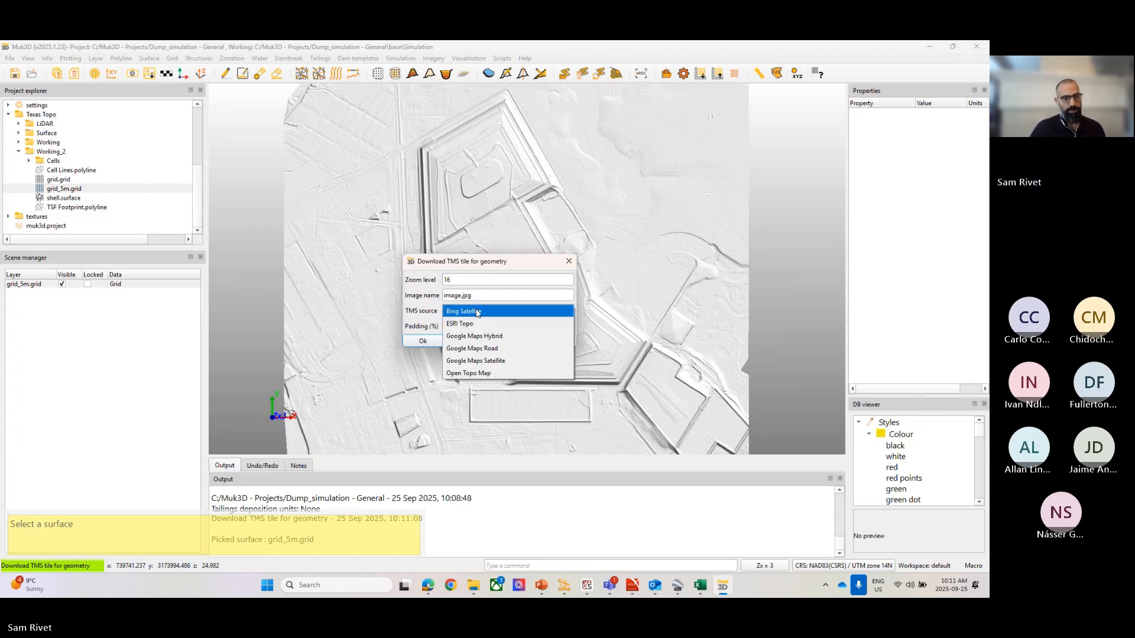
{"action": "left_click", "coordinate": [484, 362]}
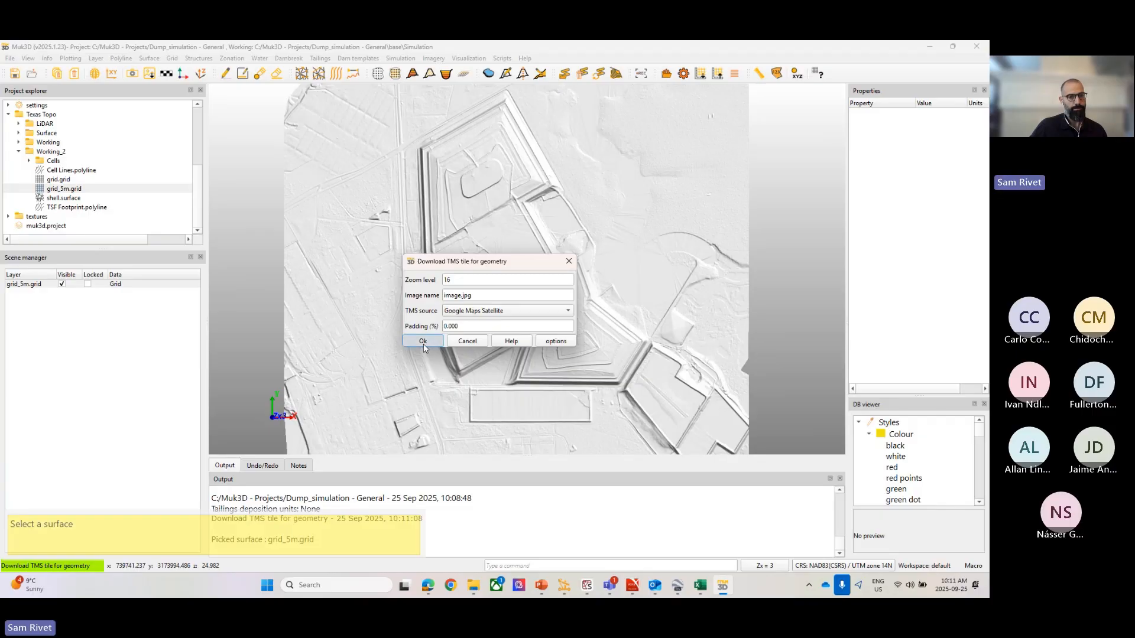
{"action": "left_click", "coordinate": [423, 343]}
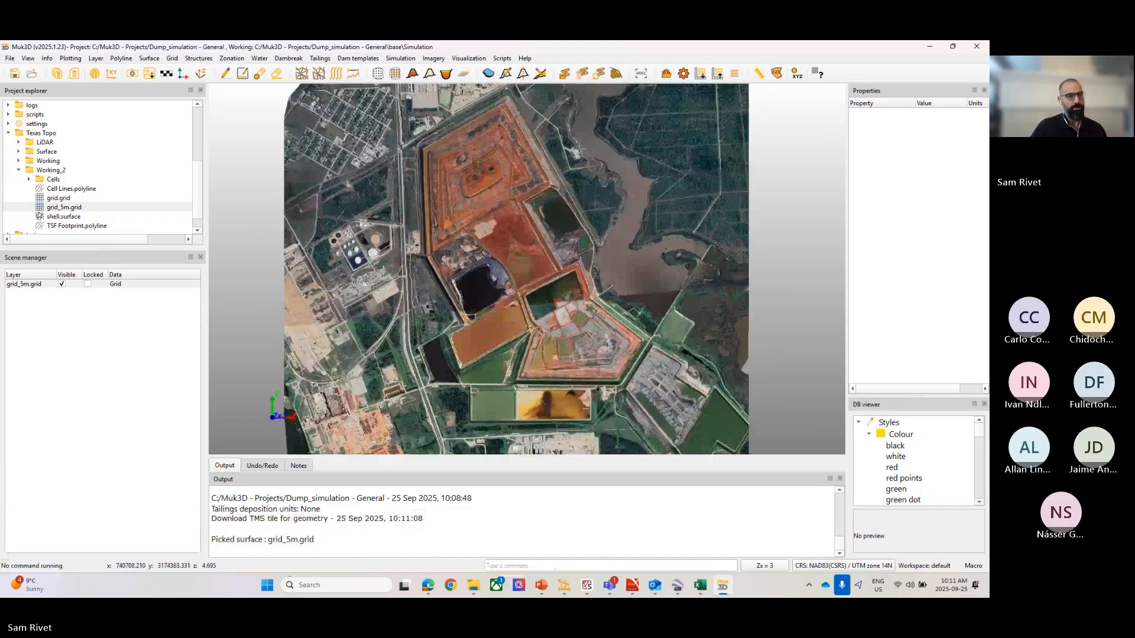
Examine the satellite imagery draped over the grid, covering the existing cells, ponds and surrounding terrain.
{"action": "scroll", "coordinate": [452, 328], "scroll_direction": "up", "scroll_amount": 3}
{"action": "middle_click_drag", "start_coordinate": [535, 349], "coordinate": [566, 364]}
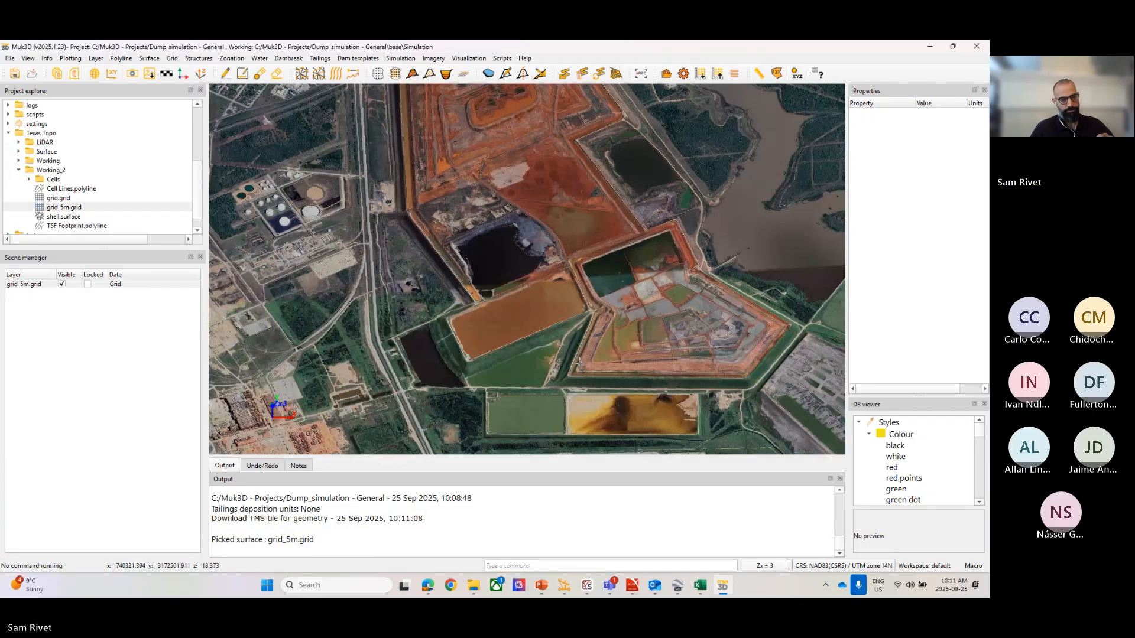
{"action": "scroll", "coordinate": [566, 364], "scroll_direction": "down", "scroll_amount": 5}
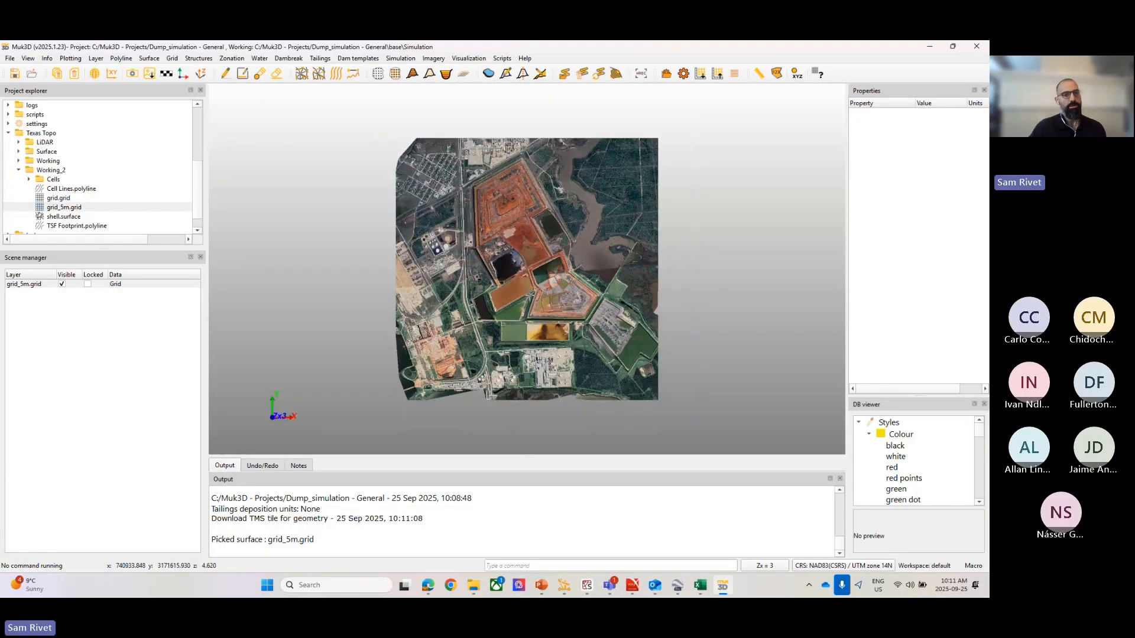
{"action": "scroll", "coordinate": [468, 297], "scroll_direction": "up", "scroll_amount": 3}
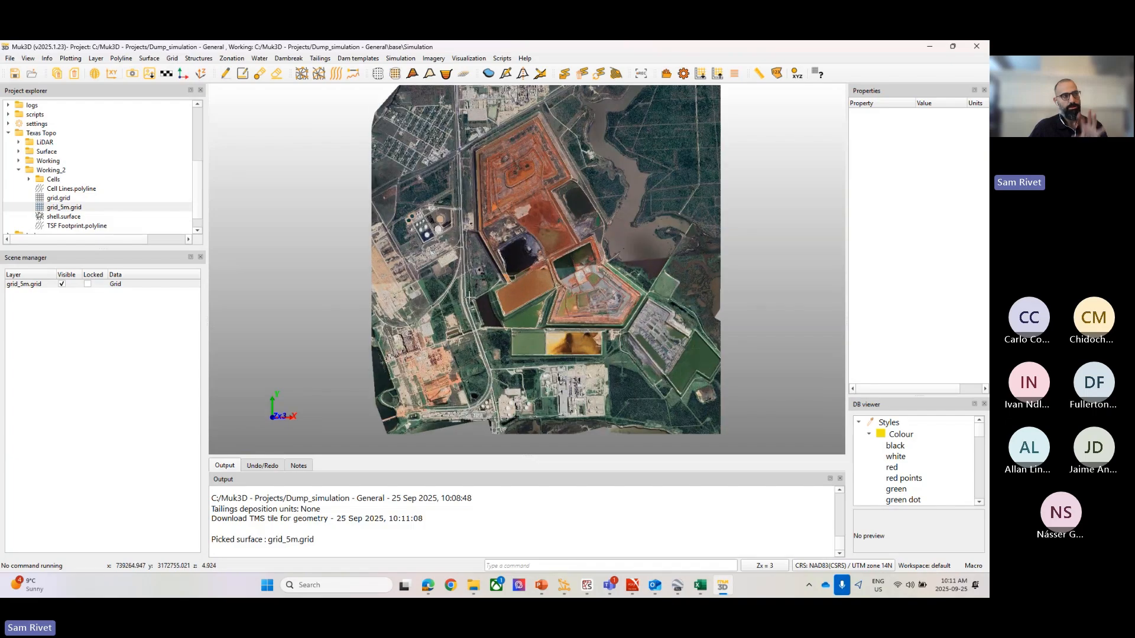
{"action": "scroll", "coordinate": [469, 296], "scroll_direction": "up", "scroll_amount": 3}
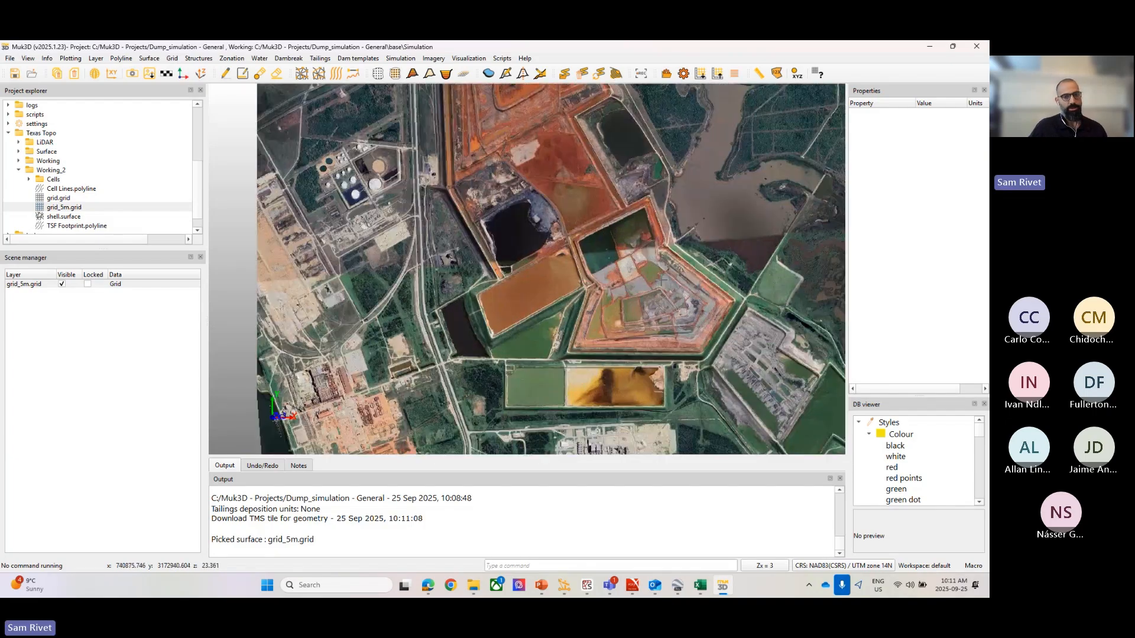
{"action": "scroll", "coordinate": [549, 269], "scroll_direction": "down", "scroll_amount": 2}
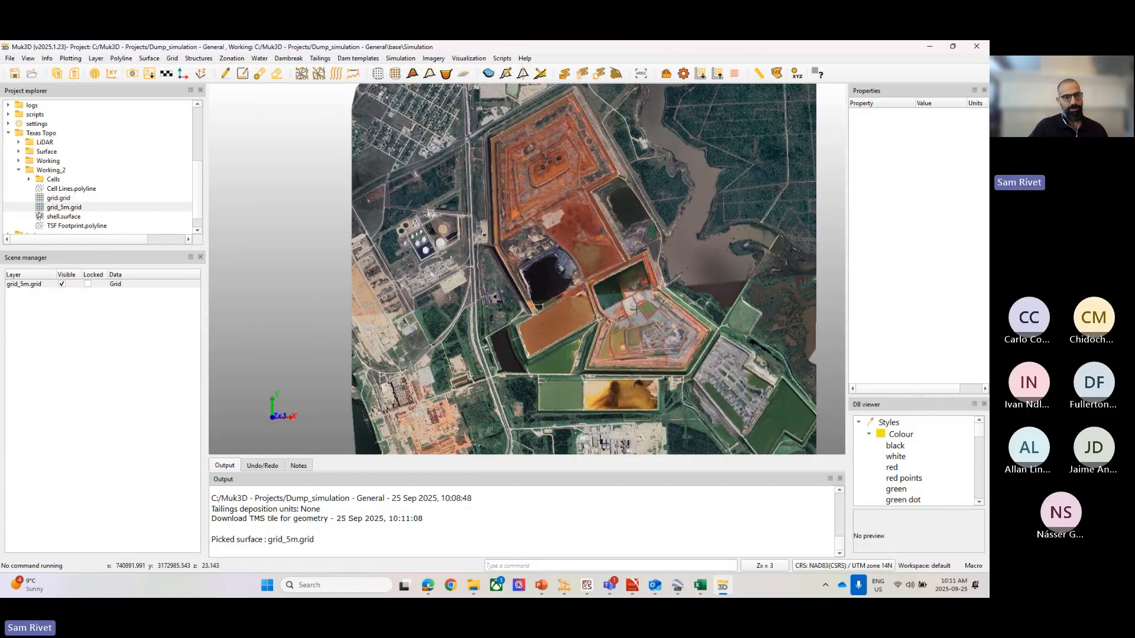
{"action": "scroll", "coordinate": [634, 309], "scroll_direction": "up", "scroll_amount": 3}
{"action": "scroll", "coordinate": [588, 332], "scroll_direction": "down", "scroll_amount": 3}
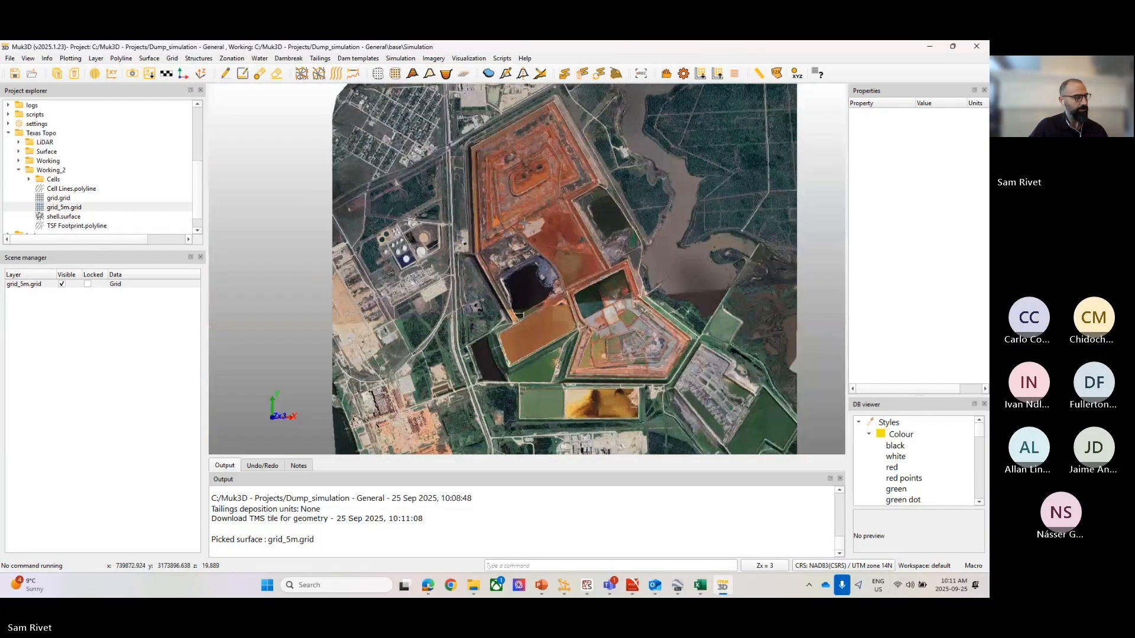
{"action": "scroll", "coordinate": [607, 276], "scroll_direction": "up", "scroll_amount": 2}
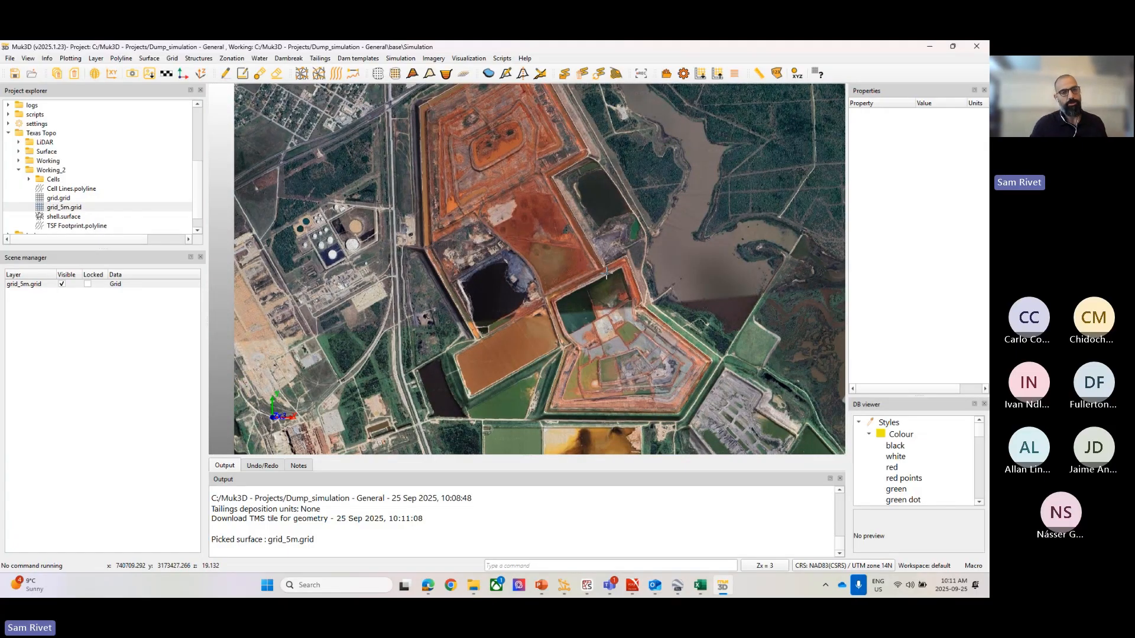
{"action": "scroll", "coordinate": [294, 256], "scroll_direction": "down", "scroll_amount": 2}
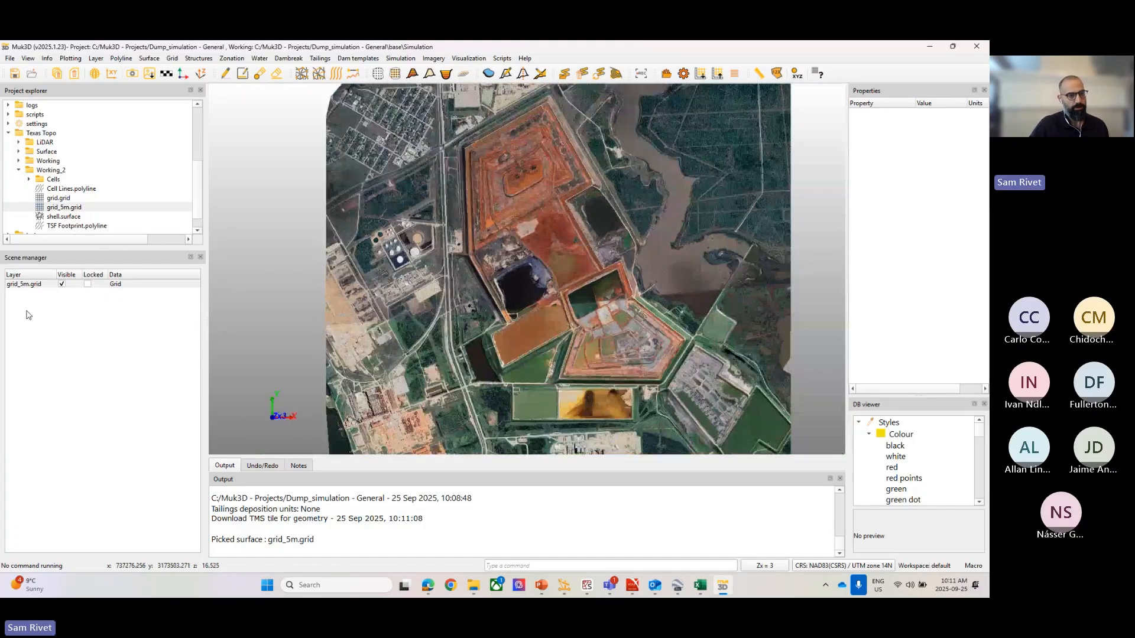
Try to change the display colour of the grid_5m.grid layer.
{"action": "right_click", "coordinate": [26, 286]}
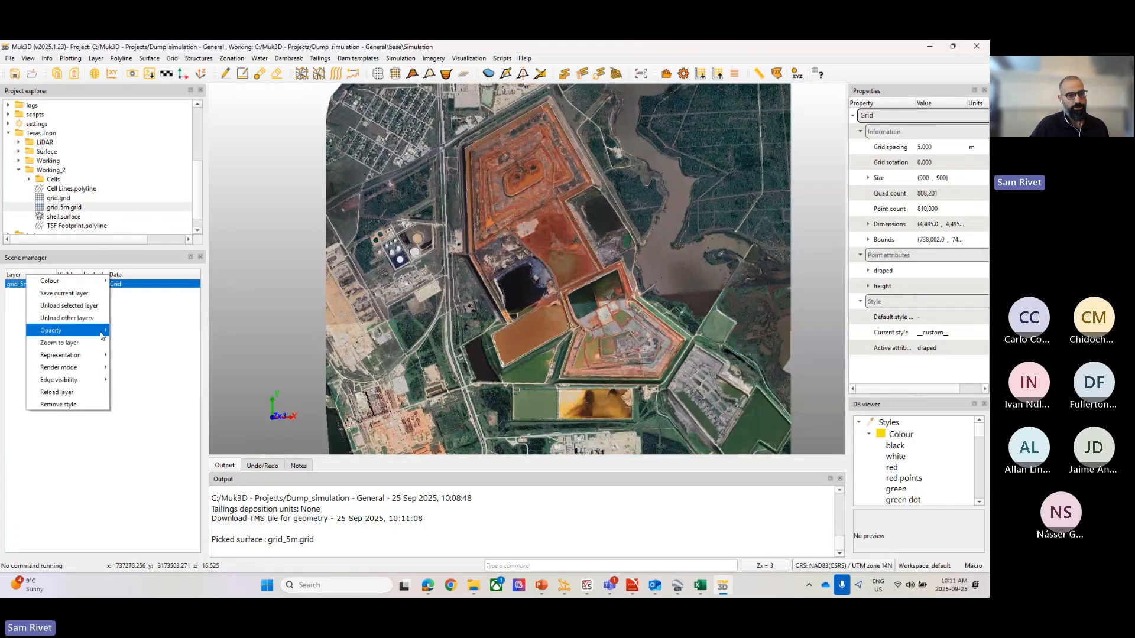
{"action": "mouse_move", "coordinate": [102, 336]}
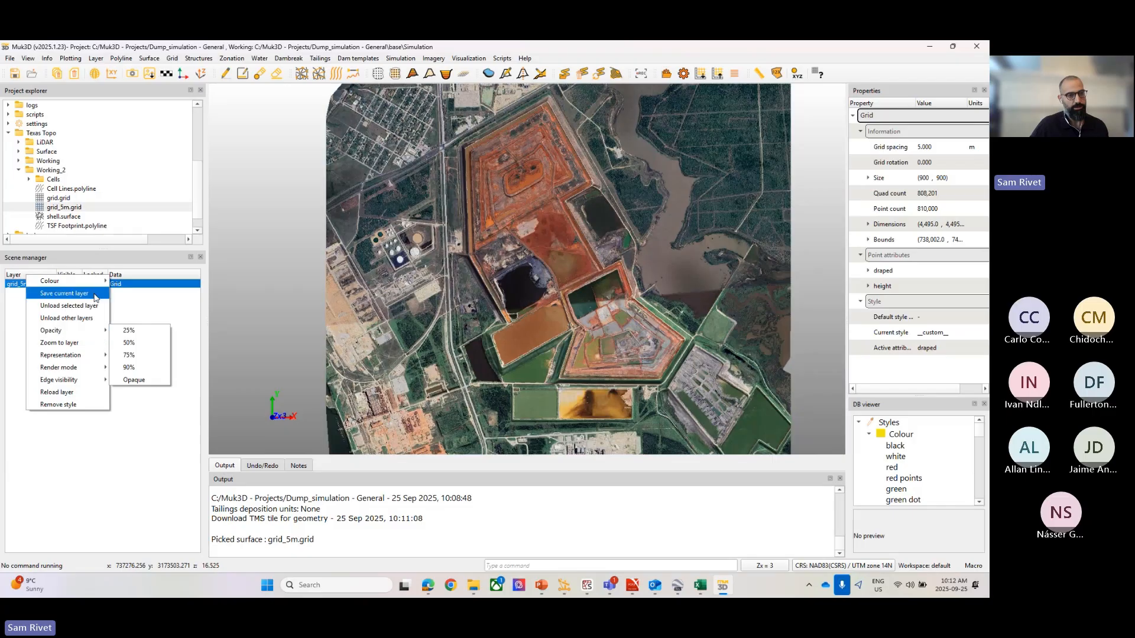
{"action": "mouse_move", "coordinate": [82, 281]}
{"action": "left_click", "coordinate": [132, 355]}
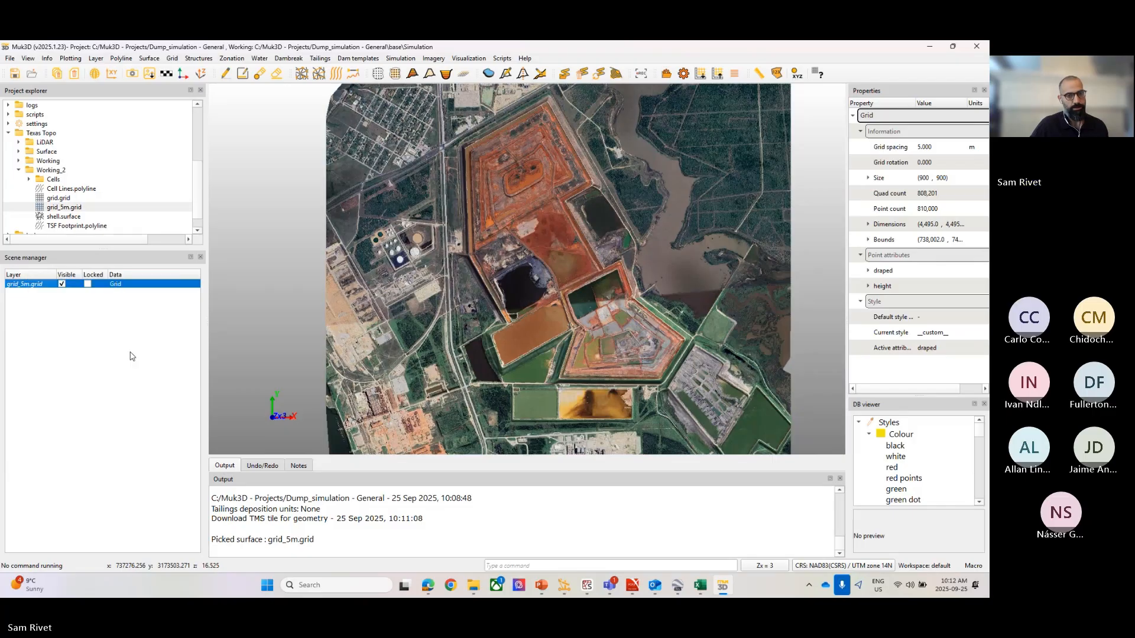
{"action": "scroll", "coordinate": [293, 257], "scroll_direction": "down", "scroll_amount": 3}
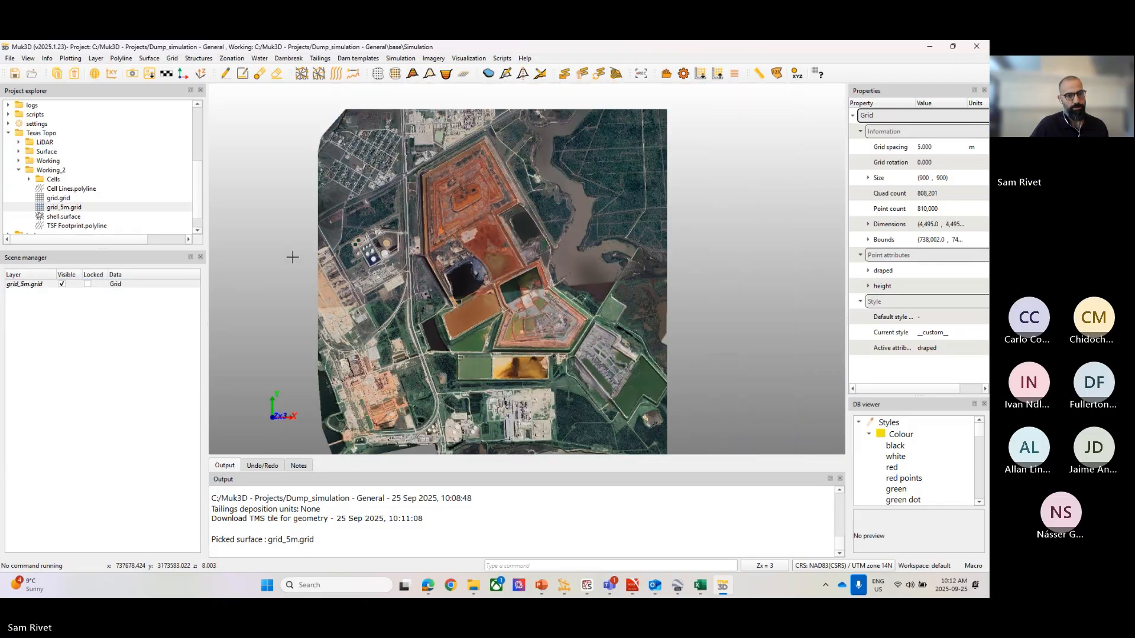
{"action": "scroll", "coordinate": [293, 257], "scroll_direction": "up", "scroll_amount": 3}
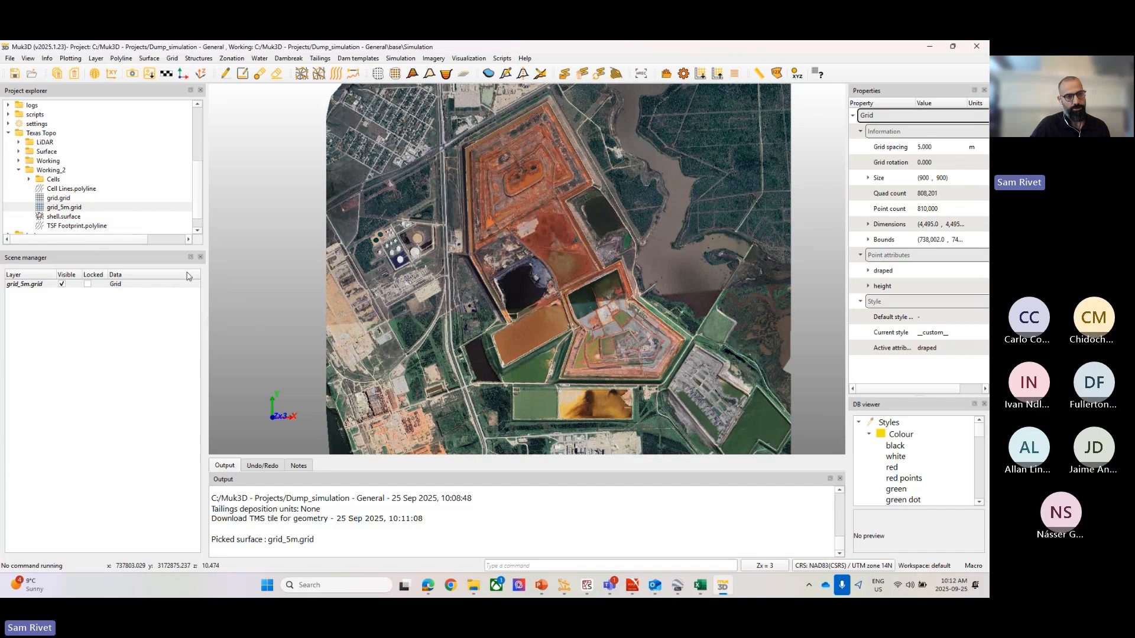
Clear the graphics from the scene and reload grid_5m.grid from the Working_2 folder without the draped imagery.
{"action": "right_click", "coordinate": [259, 275]}
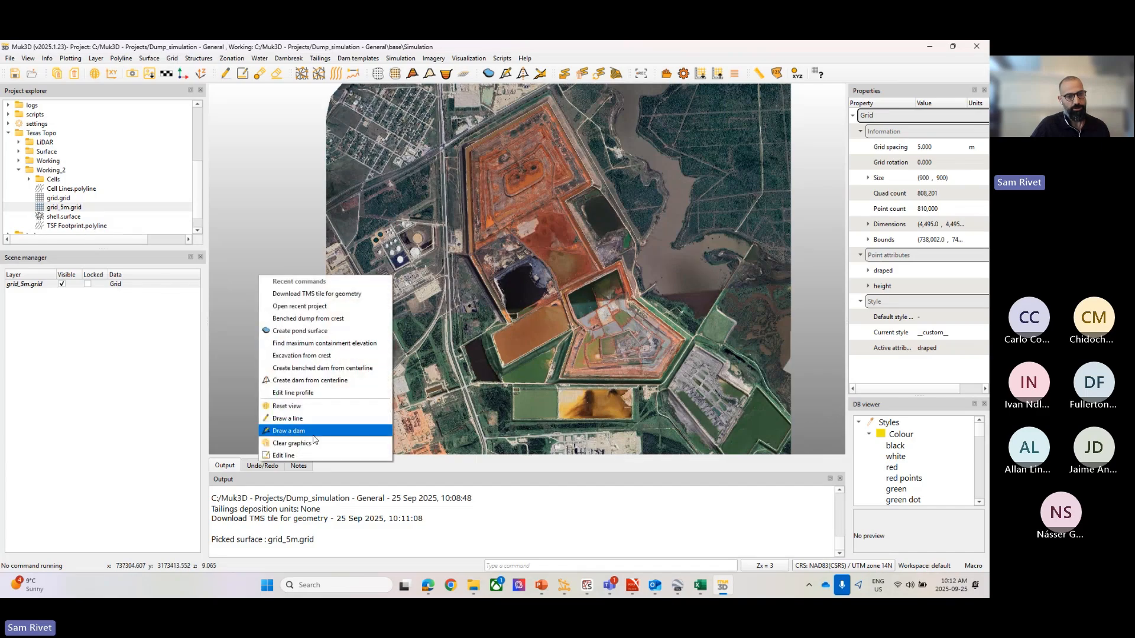
{"action": "left_click", "coordinate": [311, 443]}
{"action": "left_click", "coordinate": [510, 322]}
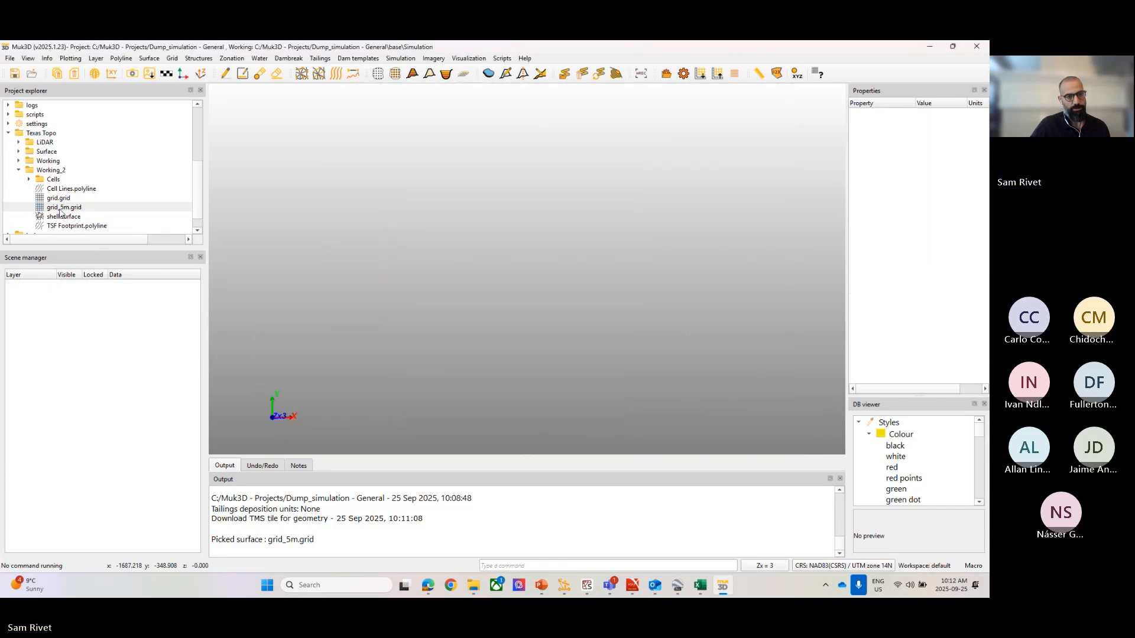
{"action": "left_click_drag", "start_coordinate": [60, 211], "coordinate": [511, 357]}
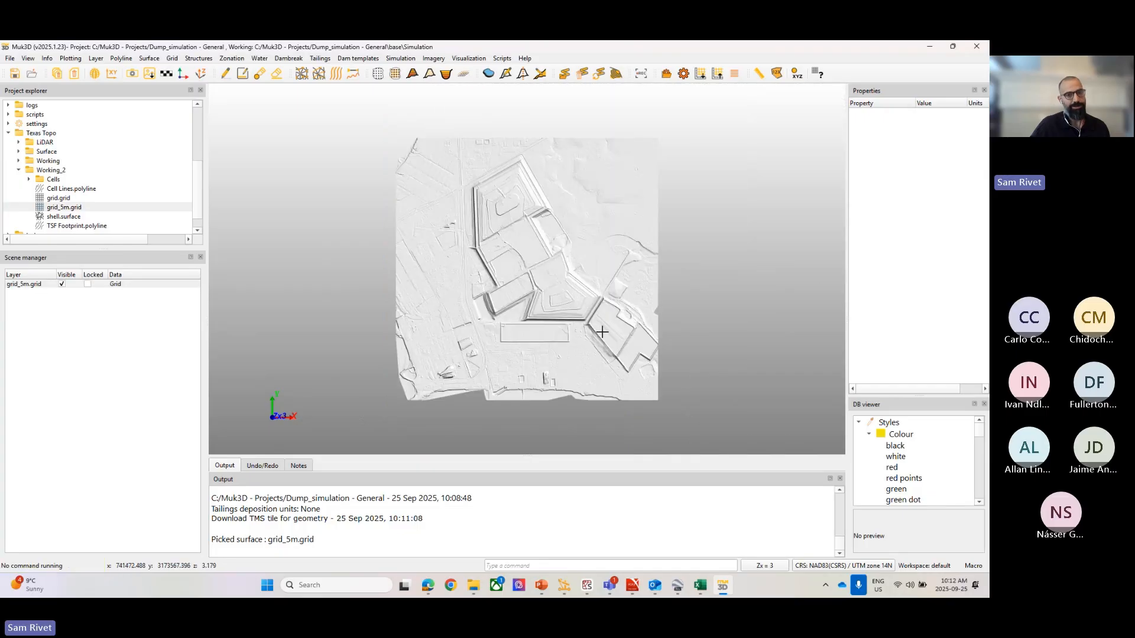
{"action": "scroll", "coordinate": [569, 291], "scroll_direction": "up", "scroll_amount": 5}
{"action": "scroll", "coordinate": [510, 288], "scroll_direction": "down", "scroll_amount": 1}
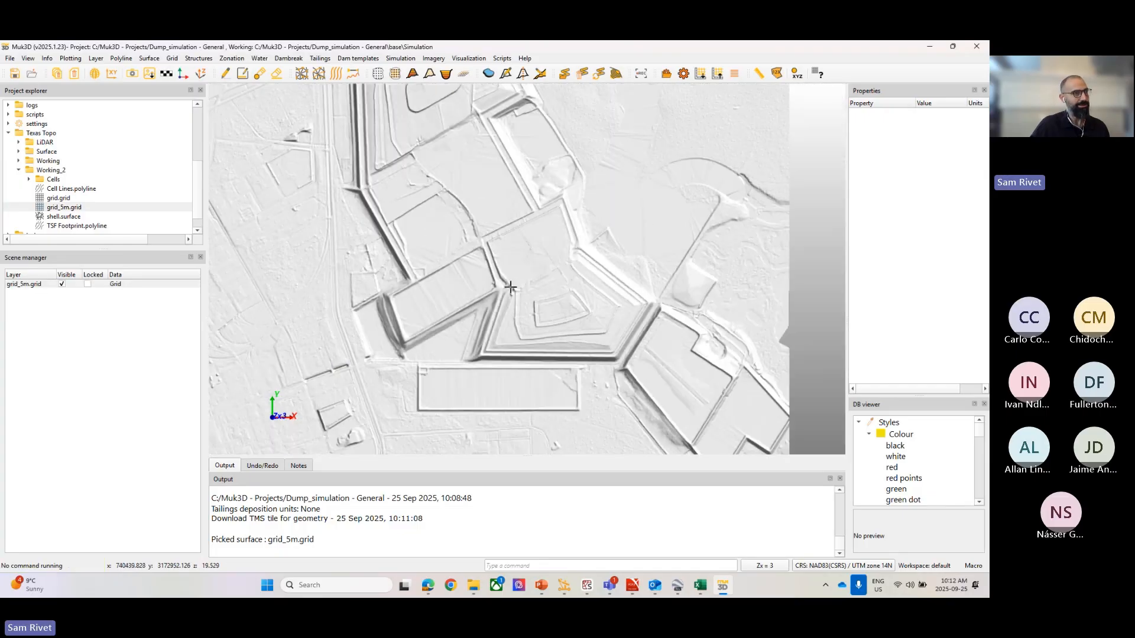
{"action": "scroll", "coordinate": [510, 288], "scroll_direction": "up", "scroll_amount": 1}
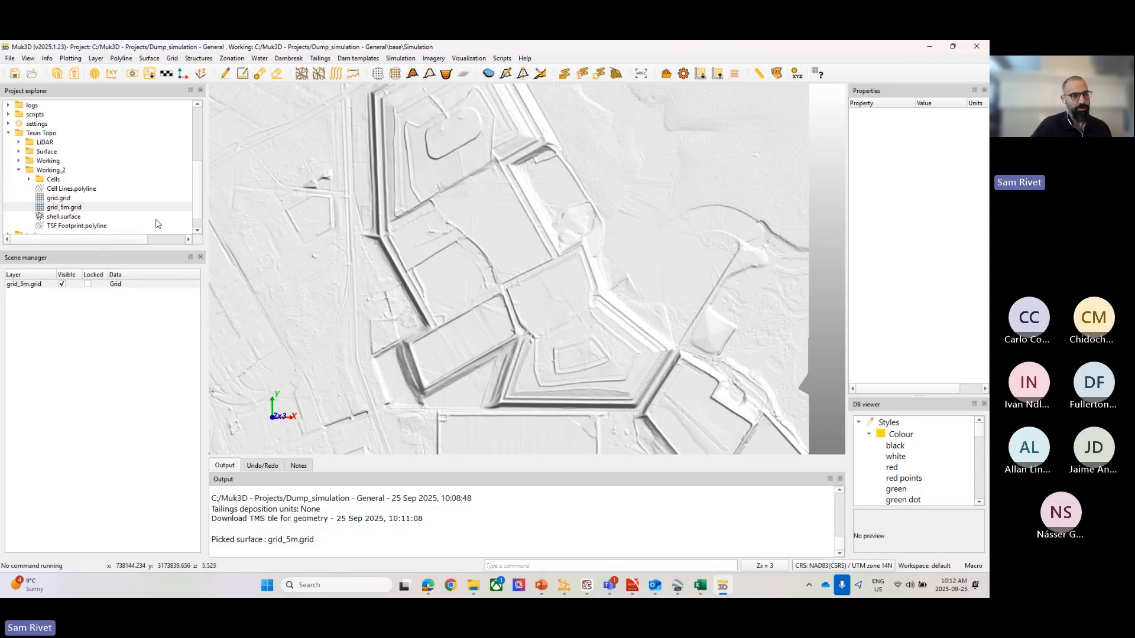
Load Grid_with_cells_5m.grid from the data folder under base into the scene.
{"action": "left_click", "coordinate": [112, 241]}
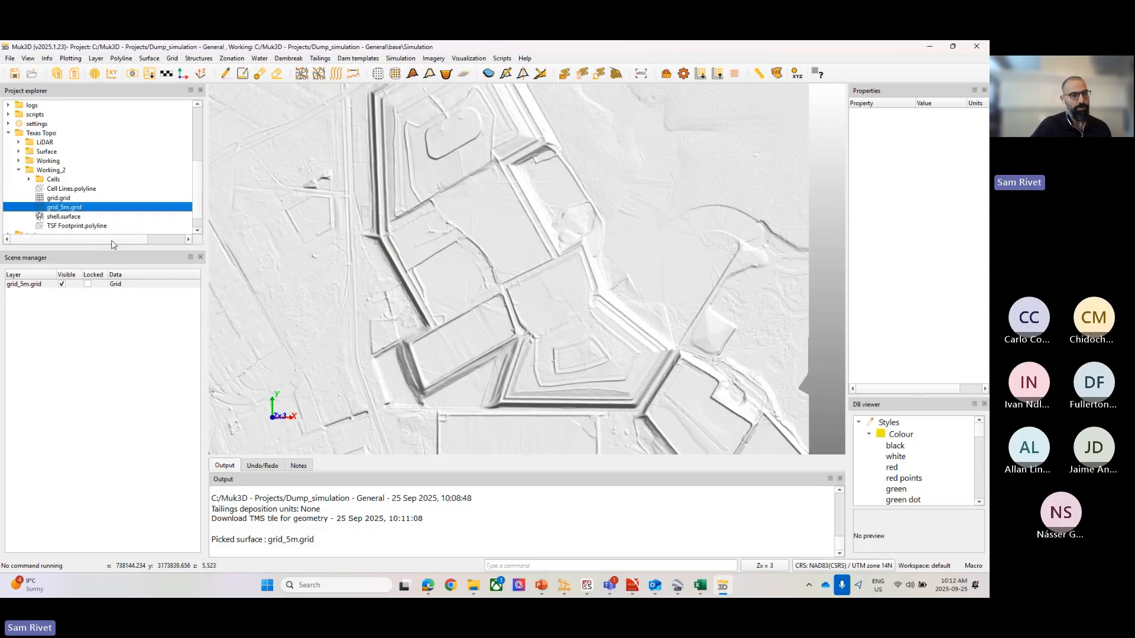
{"action": "left_click", "coordinate": [8, 133]}
{"action": "scroll", "coordinate": [18, 121], "scroll_direction": "up", "scroll_amount": 2}
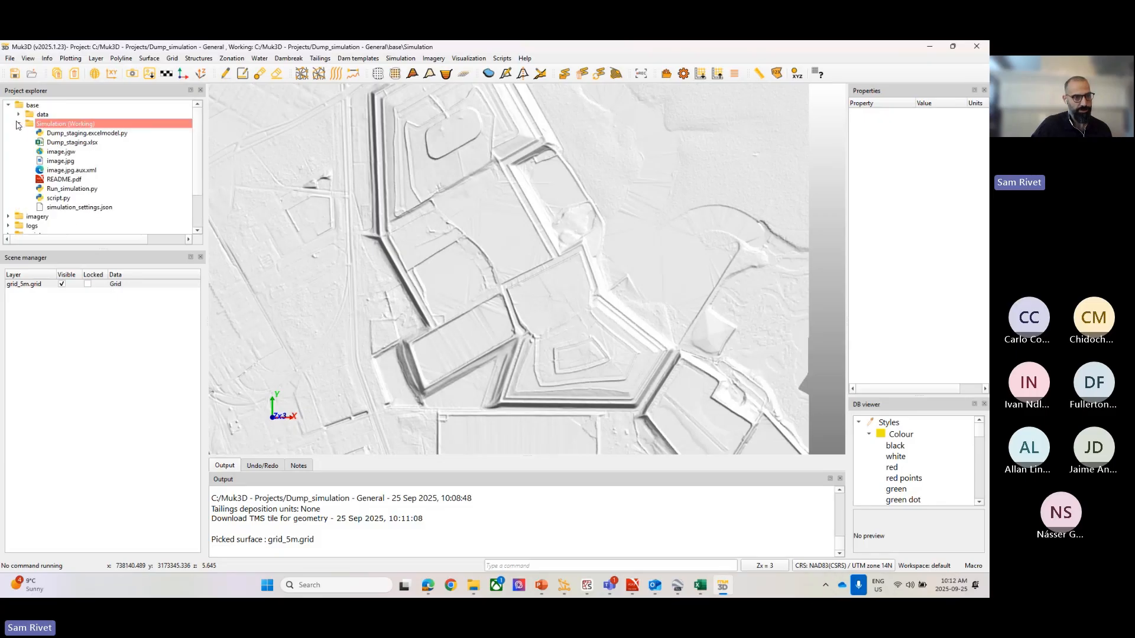
{"action": "left_click", "coordinate": [18, 124]}
{"action": "left_click", "coordinate": [18, 115]}
{"action": "scroll", "coordinate": [52, 177], "scroll_direction": "down", "scroll_amount": 6}
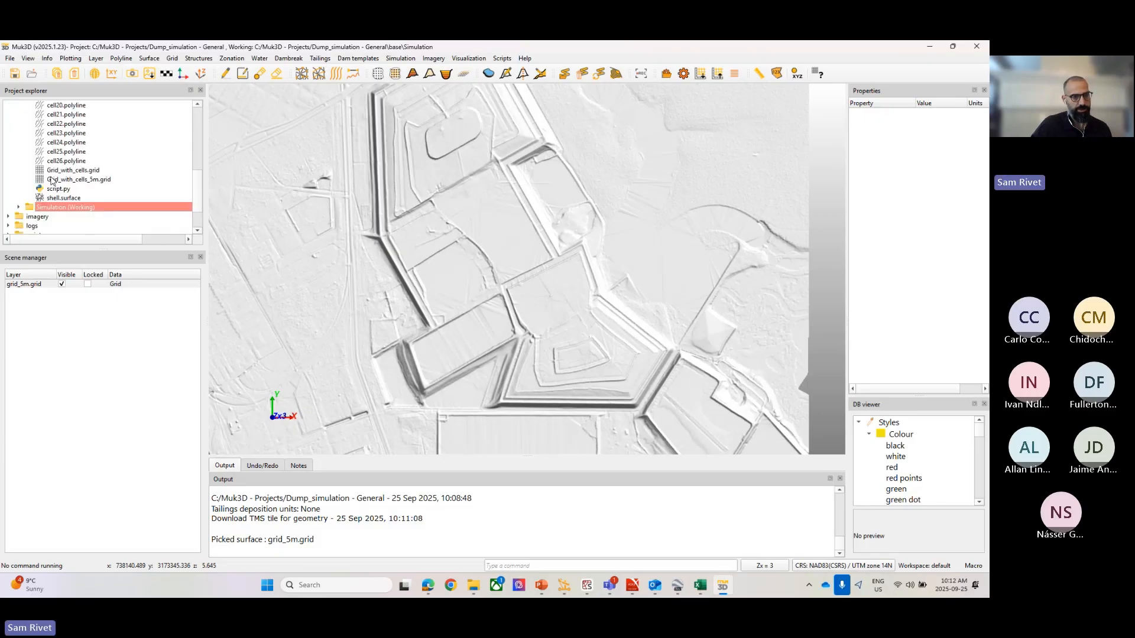
{"action": "left_click_drag", "start_coordinate": [59, 180], "coordinate": [607, 319]}
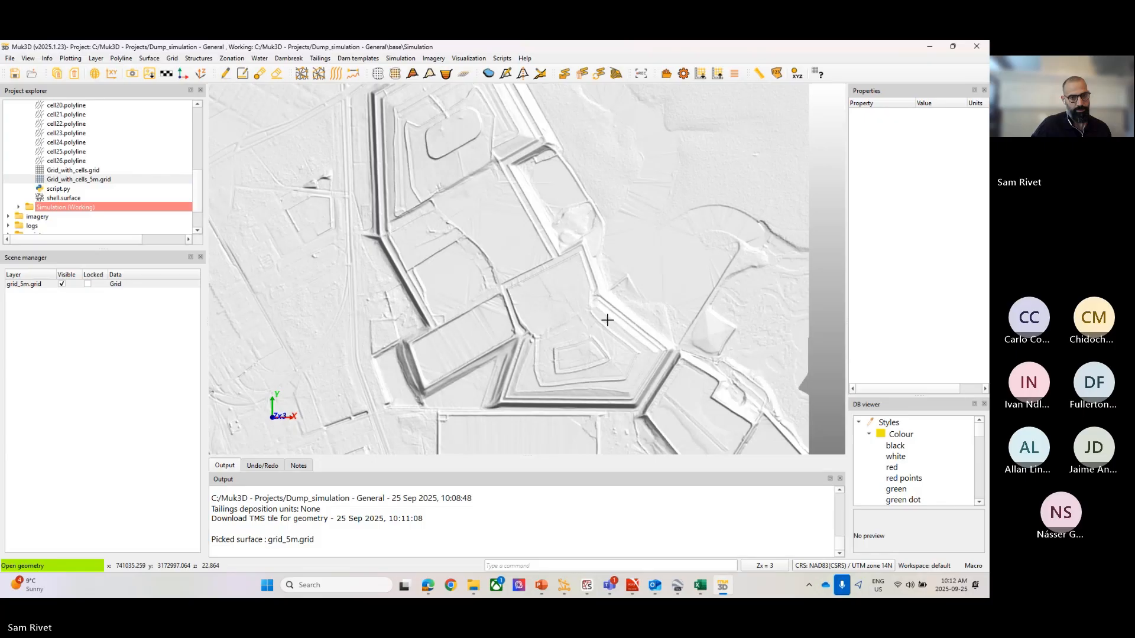
Inspect the deposition cells in 3D, toggling the visibility of Grid_with_cells_5m.grid to compare it with the original topography.
{"action": "scroll", "coordinate": [502, 290], "scroll_direction": "up", "scroll_amount": 5}
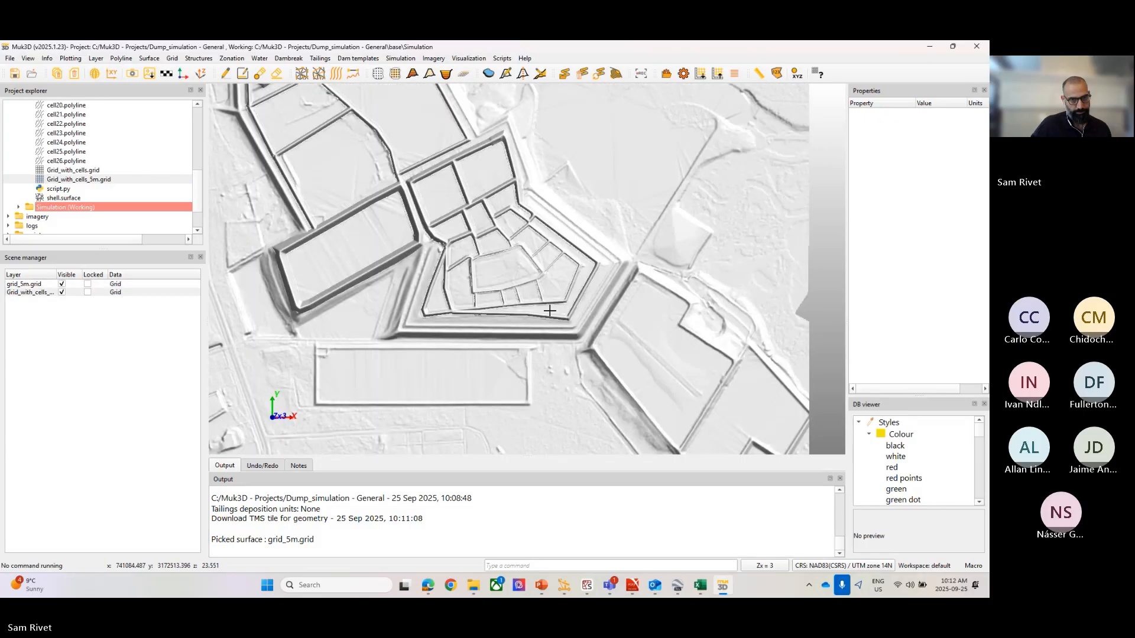
{"action": "middle_click_drag", "start_coordinate": [501, 290], "coordinate": [674, 256]}
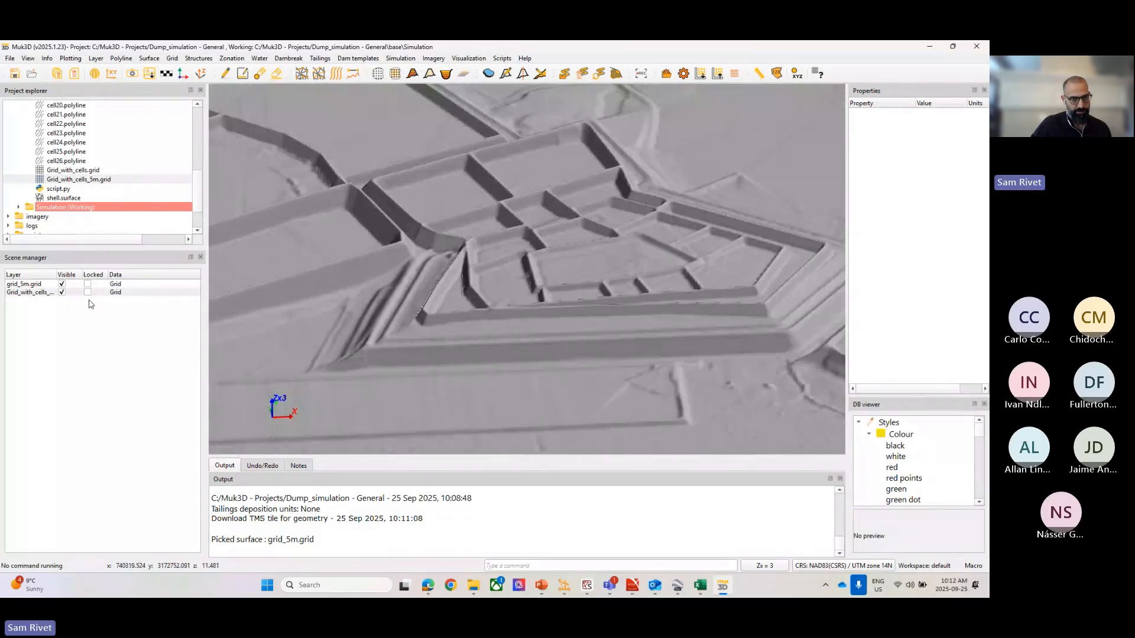
{"action": "left_click", "coordinate": [64, 291]}
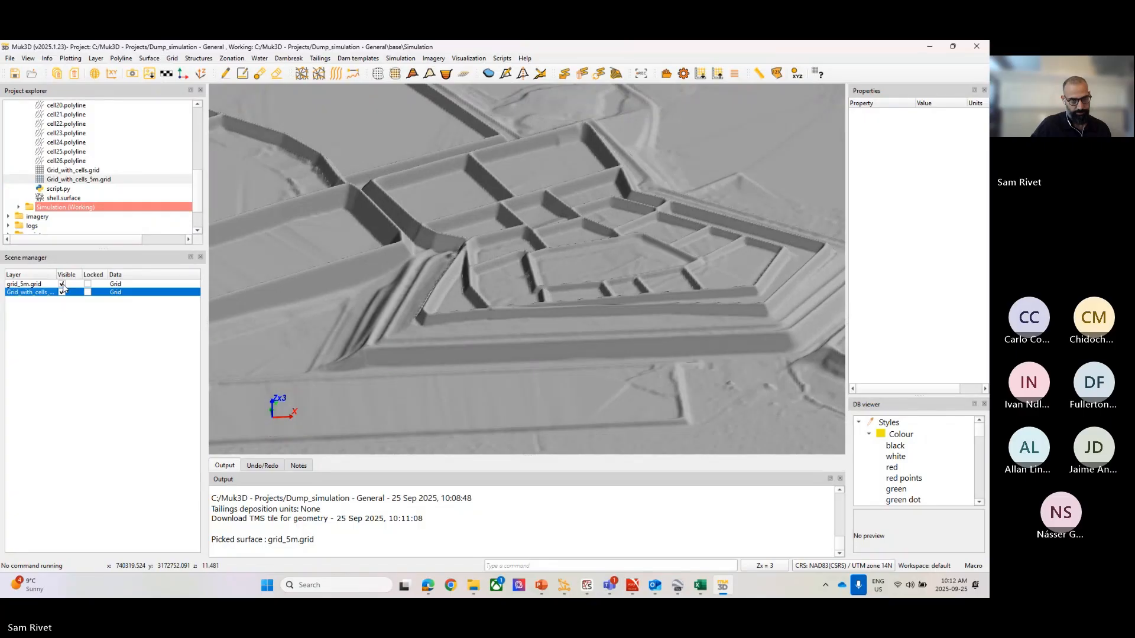
{"action": "left_click", "coordinate": [63, 292]}
{"action": "left_click", "coordinate": [63, 292]}
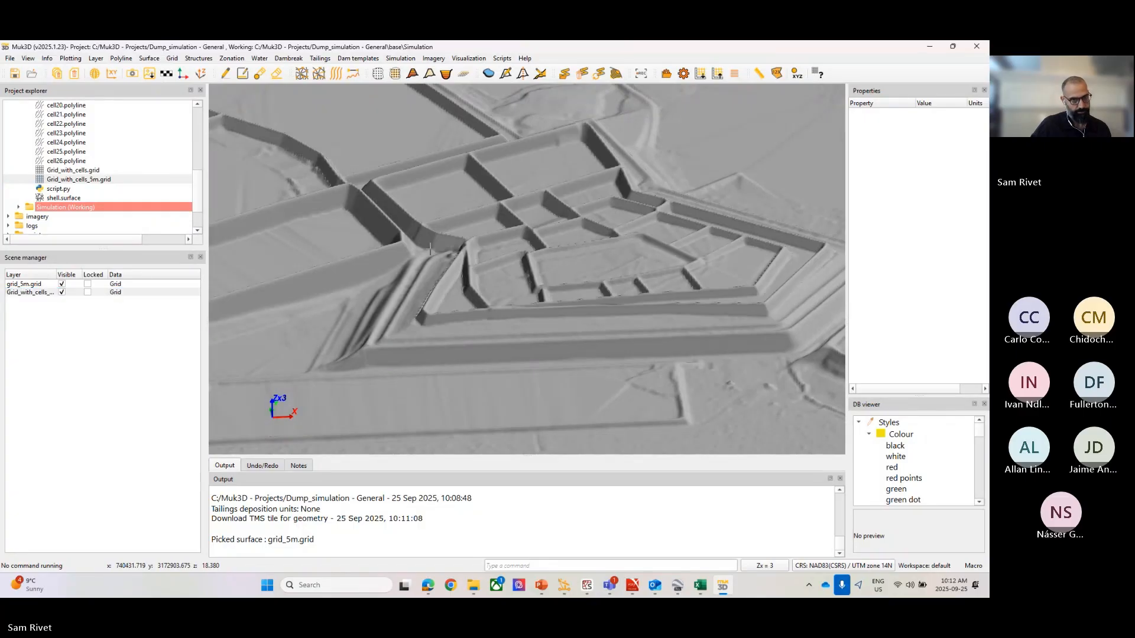
{"action": "scroll", "coordinate": [472, 299], "scroll_direction": "down", "scroll_amount": 3}
{"action": "scroll", "coordinate": [483, 275], "scroll_direction": "up", "scroll_amount": 2}
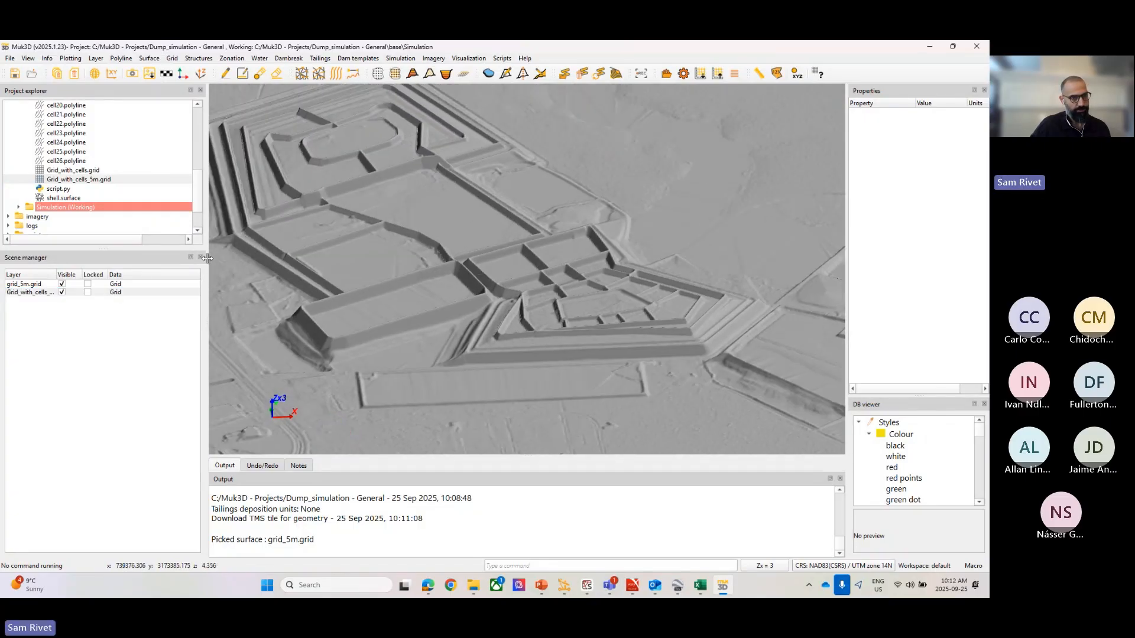
Set up an isochore between two grids using the height attribute, generated for all, with the Cut-fill style.
{"action": "left_click", "coordinate": [60, 292]}
{"action": "left_click", "coordinate": [61, 292]}
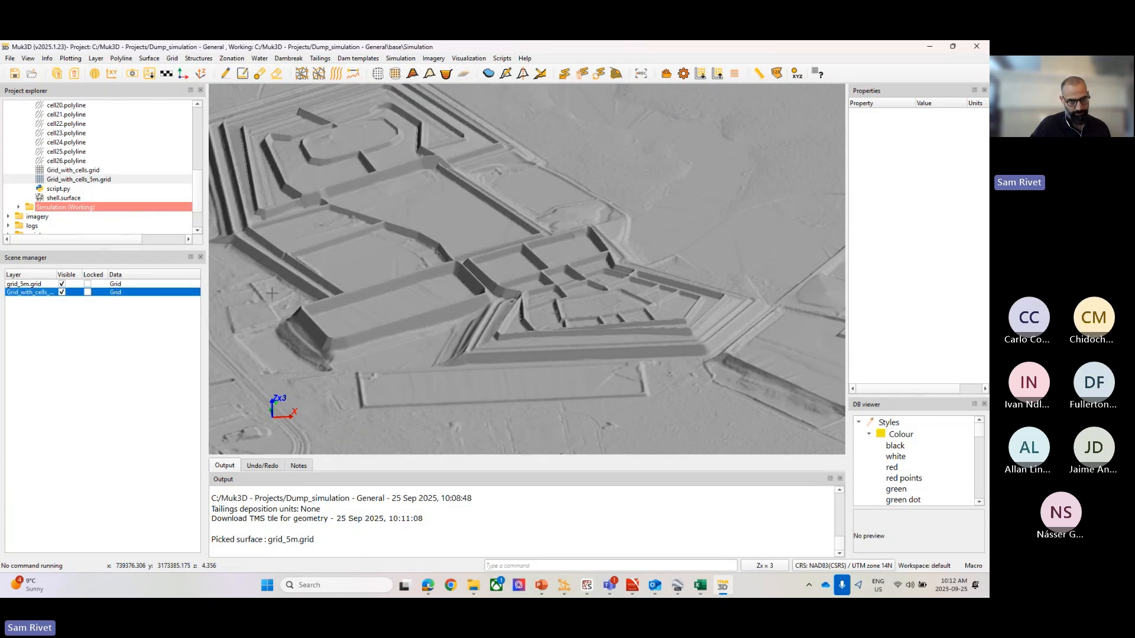
{"action": "scroll", "coordinate": [410, 296], "scroll_direction": "up", "scroll_amount": 2}
{"action": "key", "text": "p"}
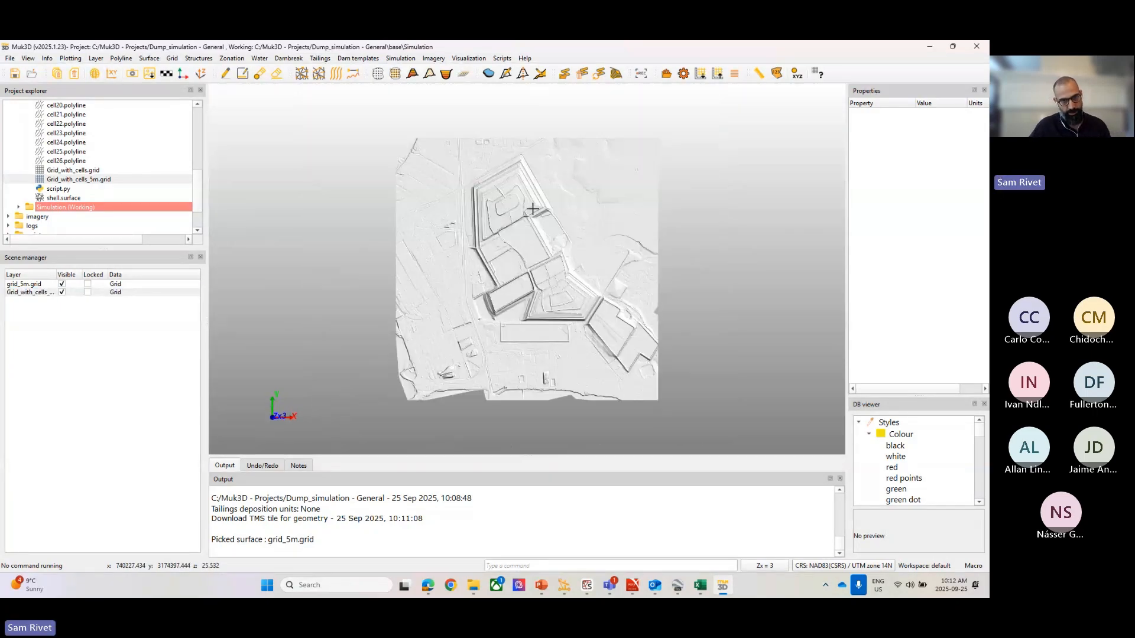
{"action": "scroll", "coordinate": [532, 211], "scroll_direction": "up", "scroll_amount": 5}
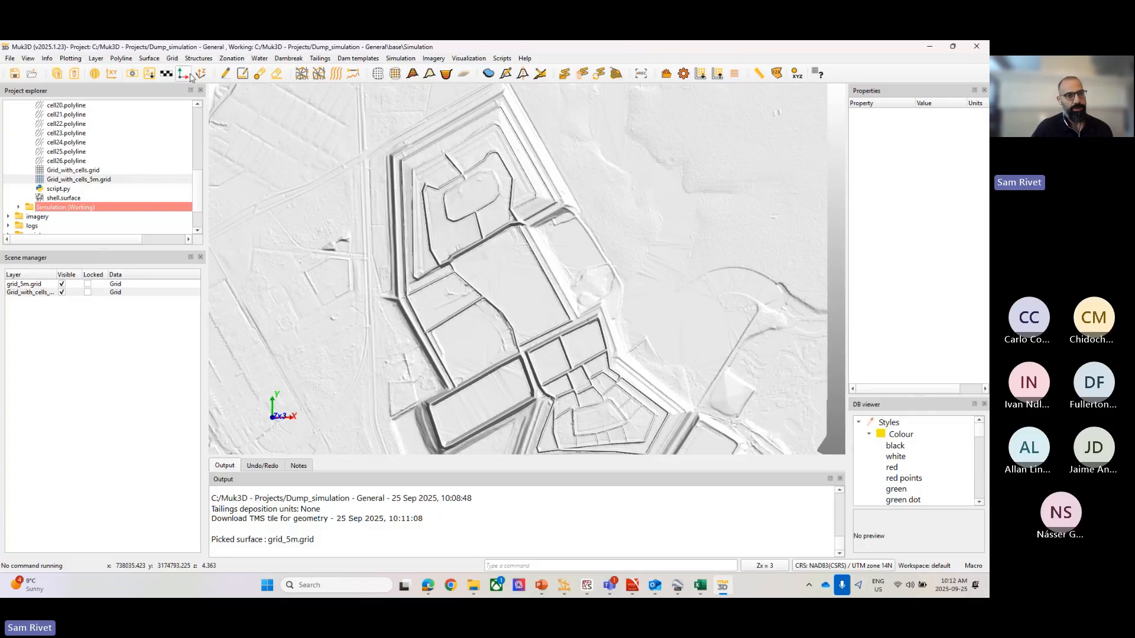
{"action": "left_click", "coordinate": [172, 58]}
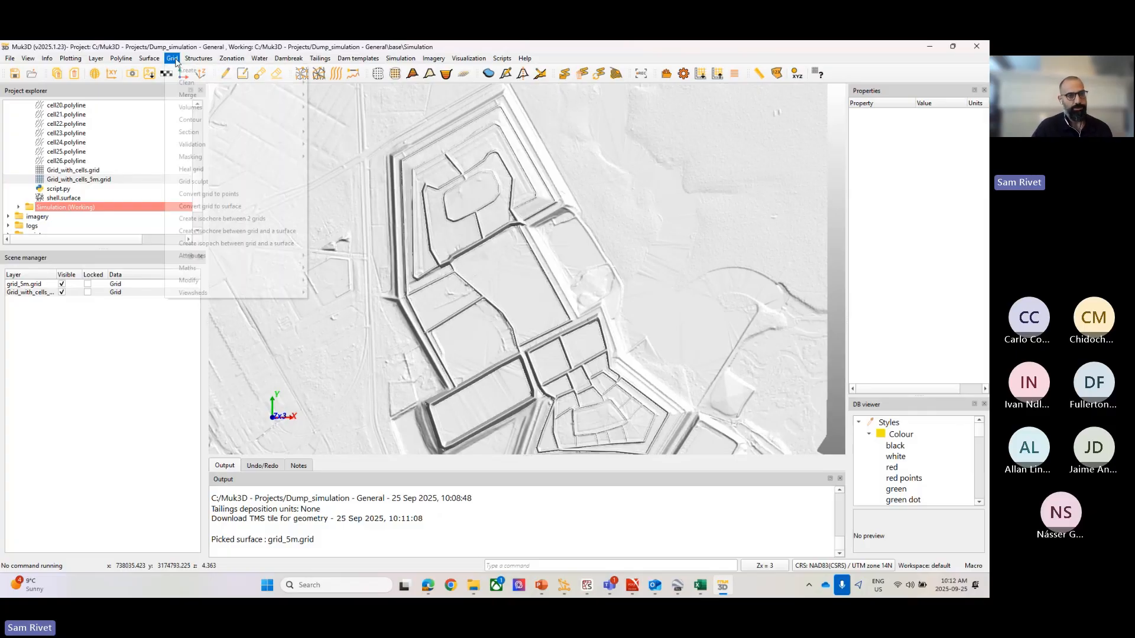
{"action": "left_click", "coordinate": [222, 223]}
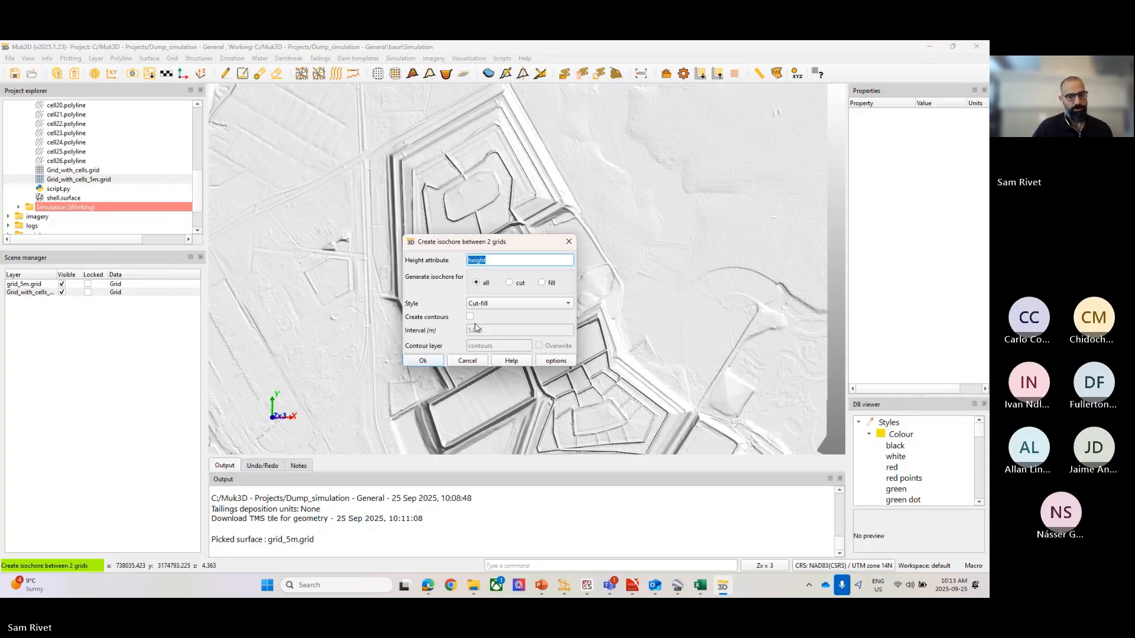
{"action": "left_click", "coordinate": [423, 360]}
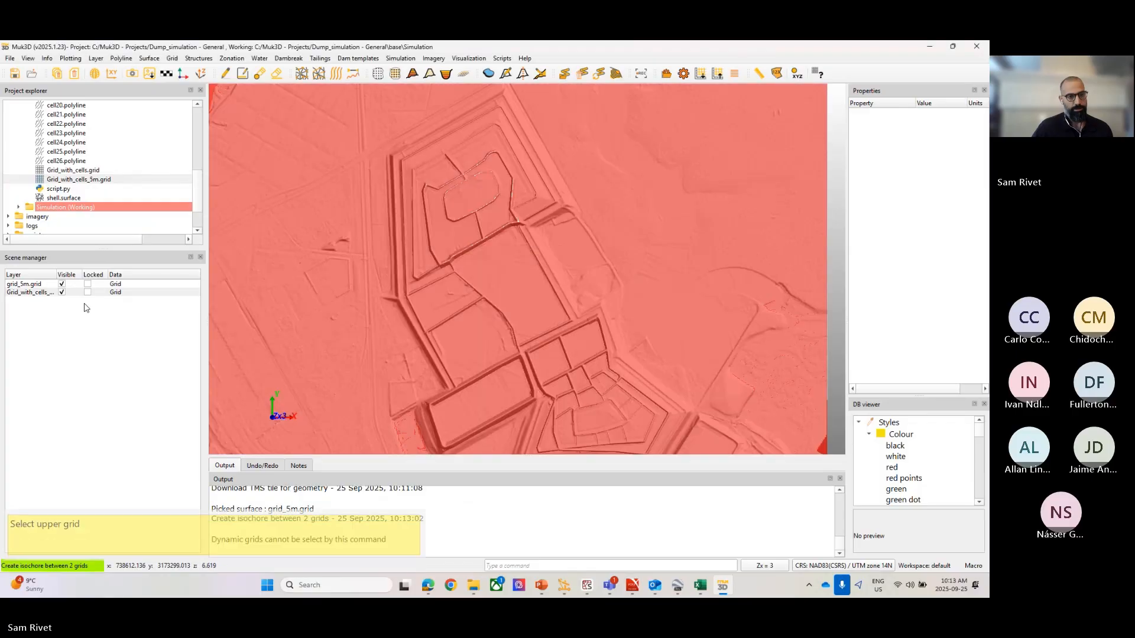
Pick Grid_with_cells_5m.grid as the upper grid and grid_5m.grid as the lower grid, leaving only the isochore grid visible.
{"action": "left_click", "coordinate": [61, 284]}
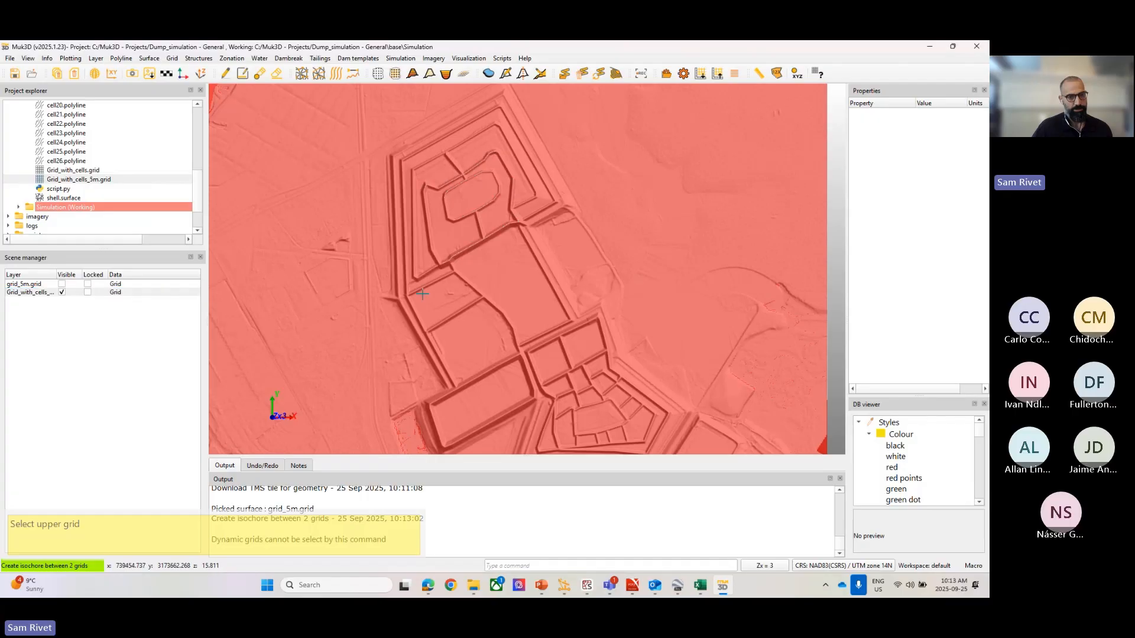
{"action": "left_click", "coordinate": [471, 297]}
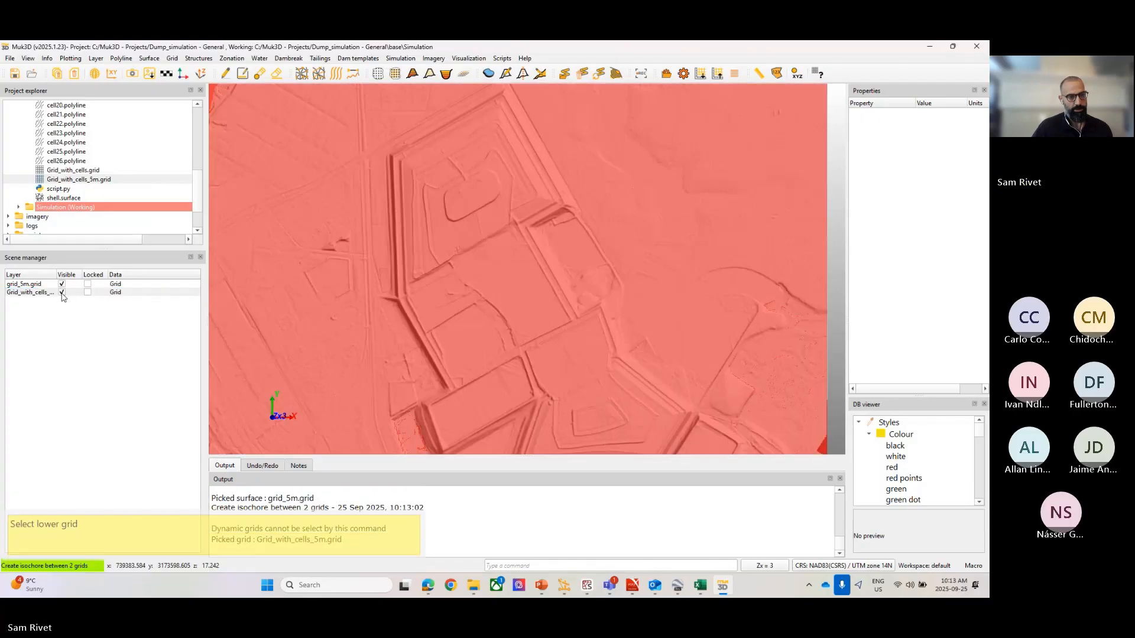
{"action": "left_click", "coordinate": [64, 294]}
{"action": "left_click", "coordinate": [102, 300]}
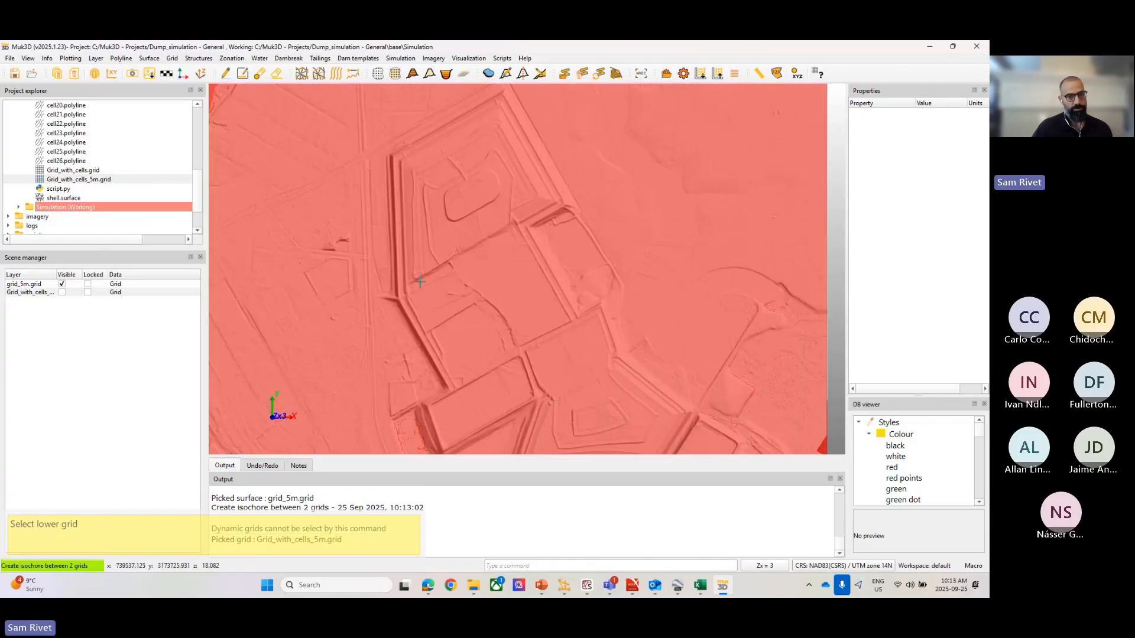
{"action": "left_click", "coordinate": [62, 293]}
{"action": "left_click", "coordinate": [62, 284]}
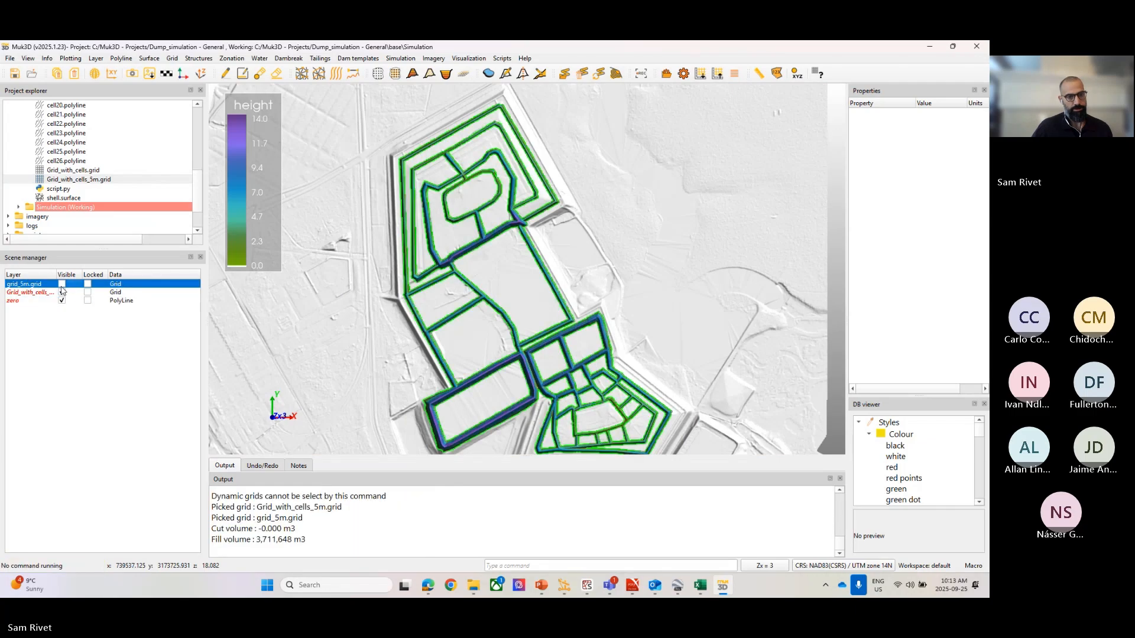
Examine the cell berm heights on the coloured isochore in plan and 3D.
{"action": "scroll", "coordinate": [559, 256], "scroll_direction": "up", "scroll_amount": 3}
{"action": "scroll", "coordinate": [541, 269], "scroll_direction": "down", "scroll_amount": 4}
{"action": "scroll", "coordinate": [540, 240], "scroll_direction": "up", "scroll_amount": 4}
{"action": "mouse_move", "coordinate": [542, 272]}
{"action": "middle_mouse_down"}
{"action": "mouse_move", "coordinate": [540, 213]}
{"action": "mouse_move", "coordinate": [542, 230]}
{"action": "mouse_move", "coordinate": [624, 207]}
{"action": "middle_mouse_up"}
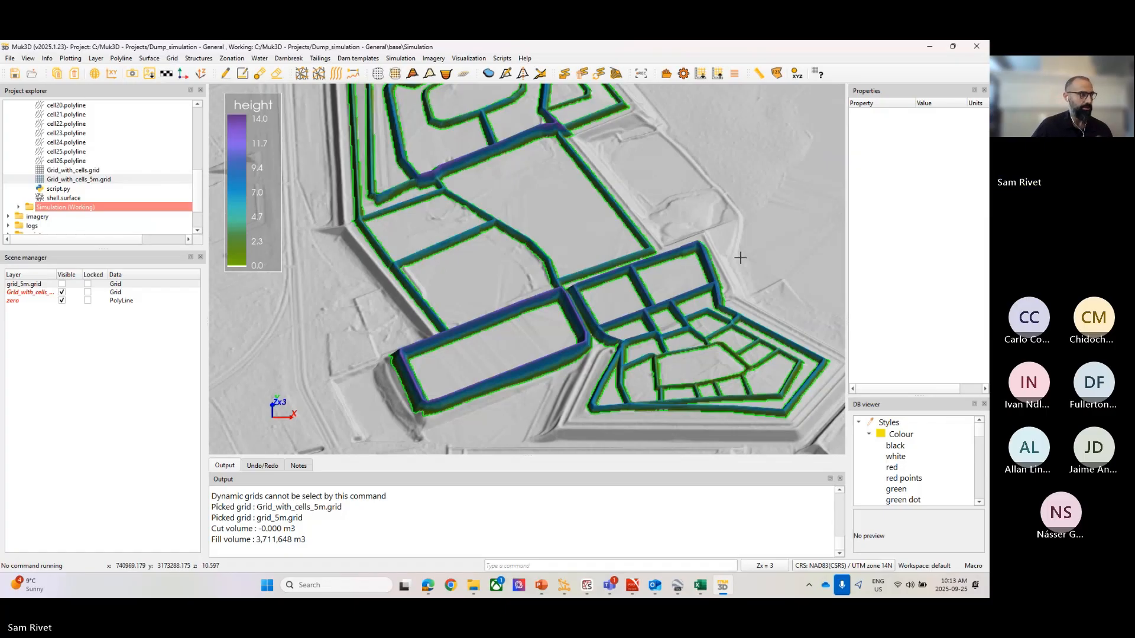
{"action": "scroll", "coordinate": [636, 267], "scroll_direction": "down", "scroll_amount": 3}
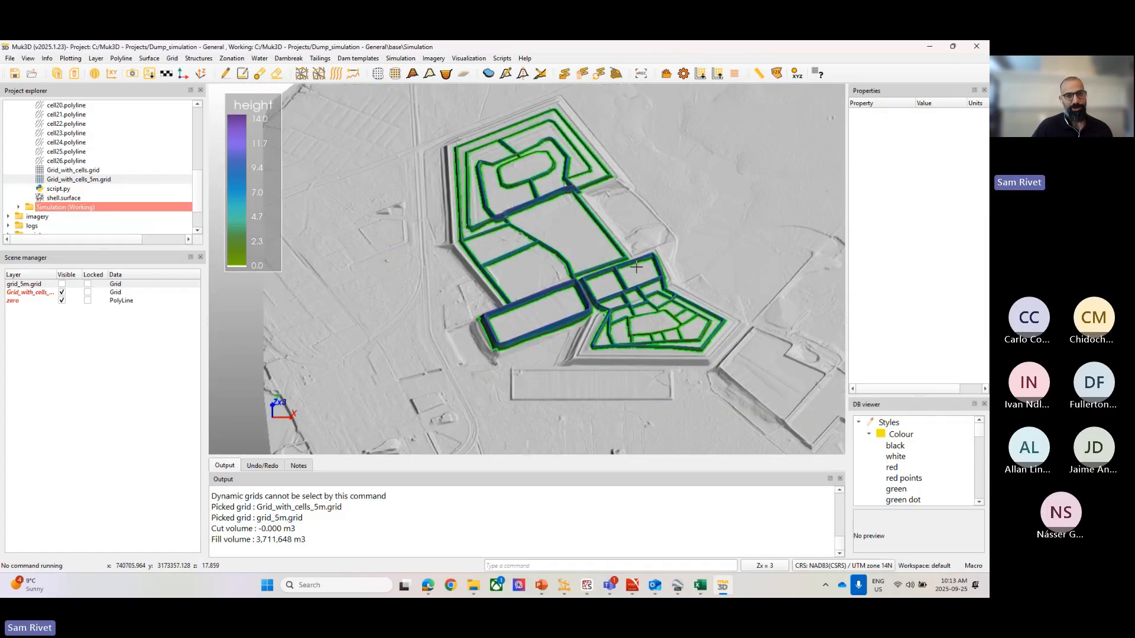
{"action": "scroll", "coordinate": [636, 266], "scroll_direction": "up", "scroll_amount": 3}
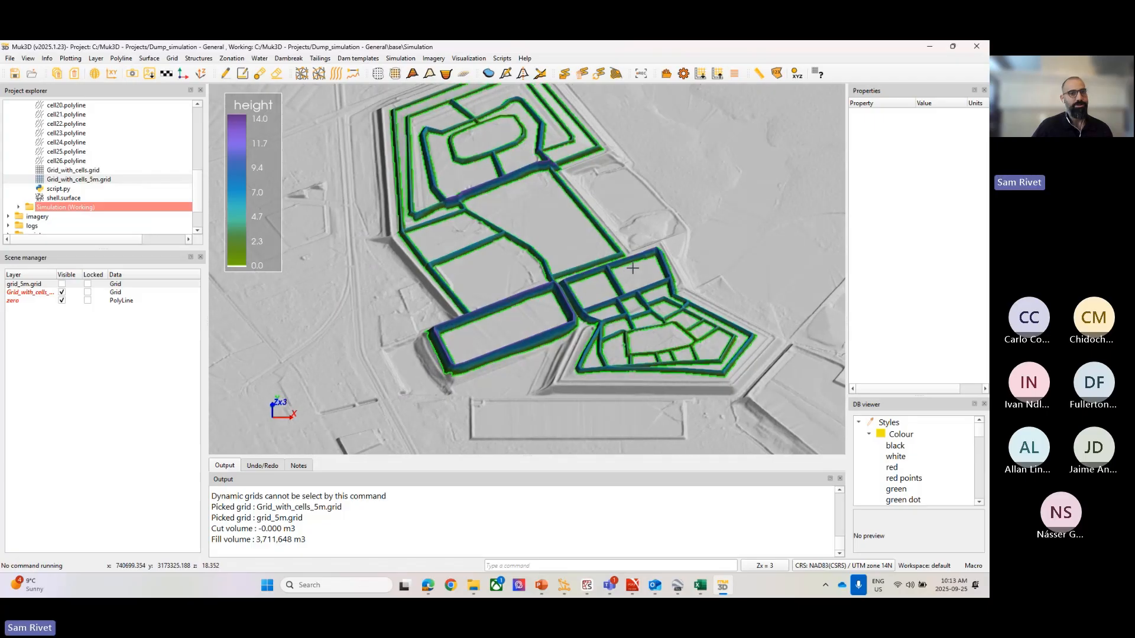
{"action": "mouse_move", "coordinate": [633, 268]}
{"action": "left_mouse_down"}
{"action": "mouse_move", "coordinate": [630, 255]}
{"action": "mouse_move", "coordinate": [620, 284]}
{"action": "left_mouse_up"}
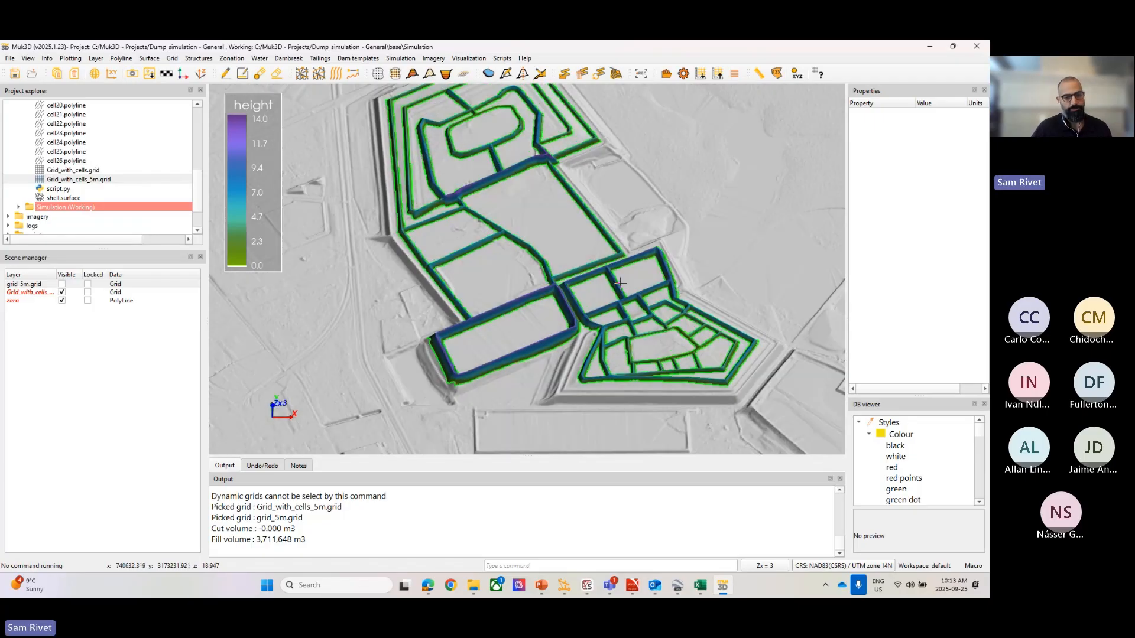
{"action": "key", "text": "p"}
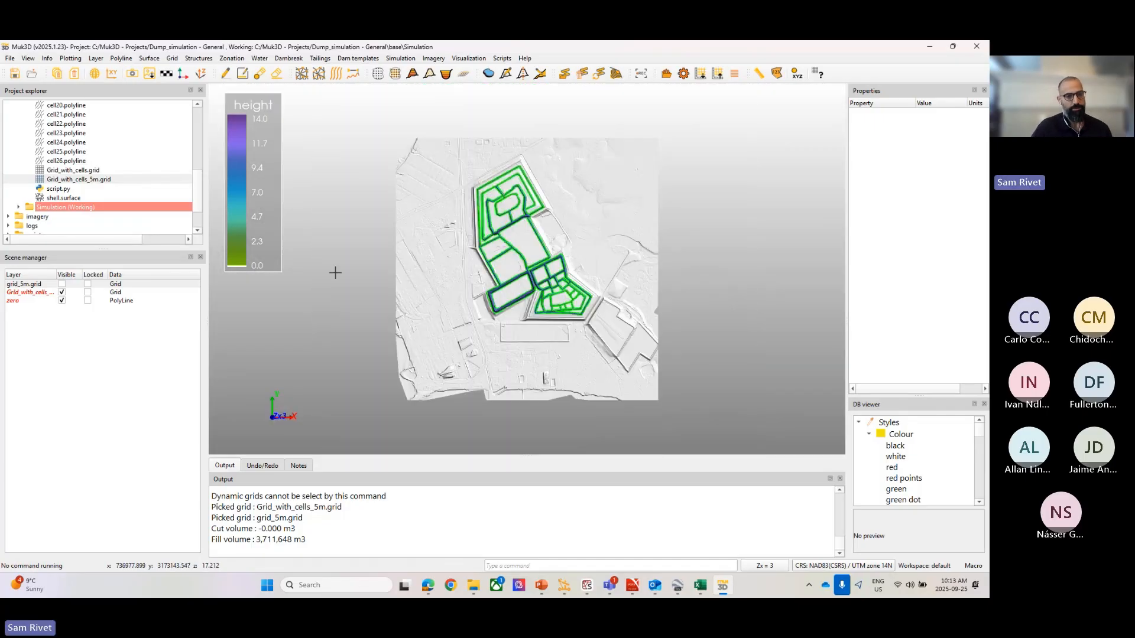
Clear the graphics, discarding all unsaved layers, and reload Grid_with_cells_5m.grid into the scene.
{"action": "scroll", "coordinate": [335, 273], "scroll_direction": "up", "scroll_amount": 3}
{"action": "right_click", "coordinate": [409, 269]}
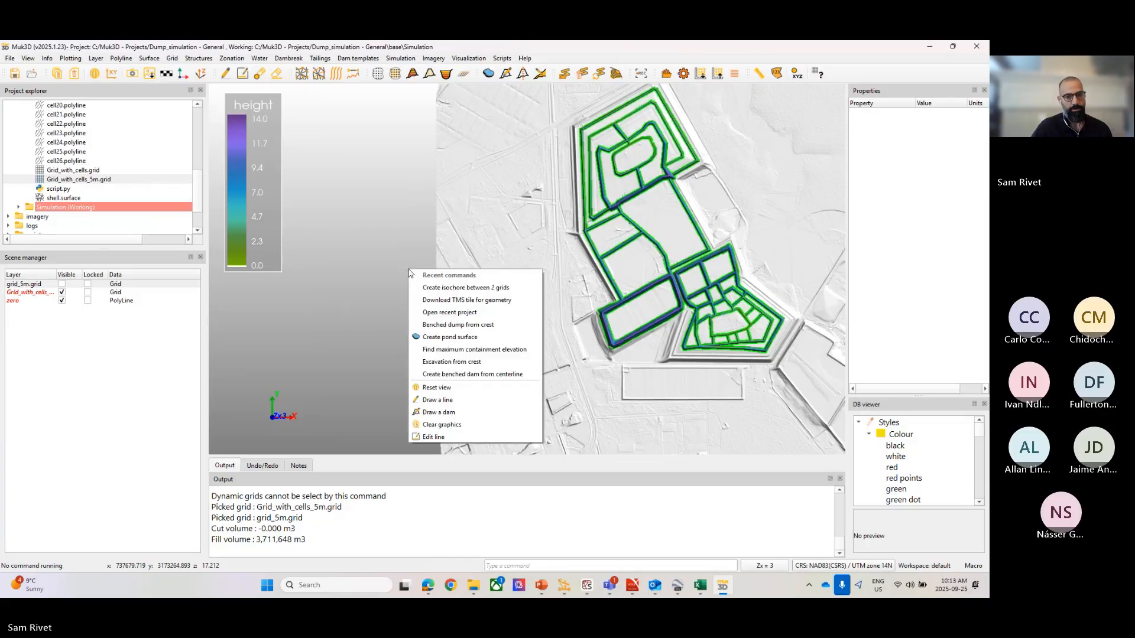
{"action": "left_click", "coordinate": [453, 425]}
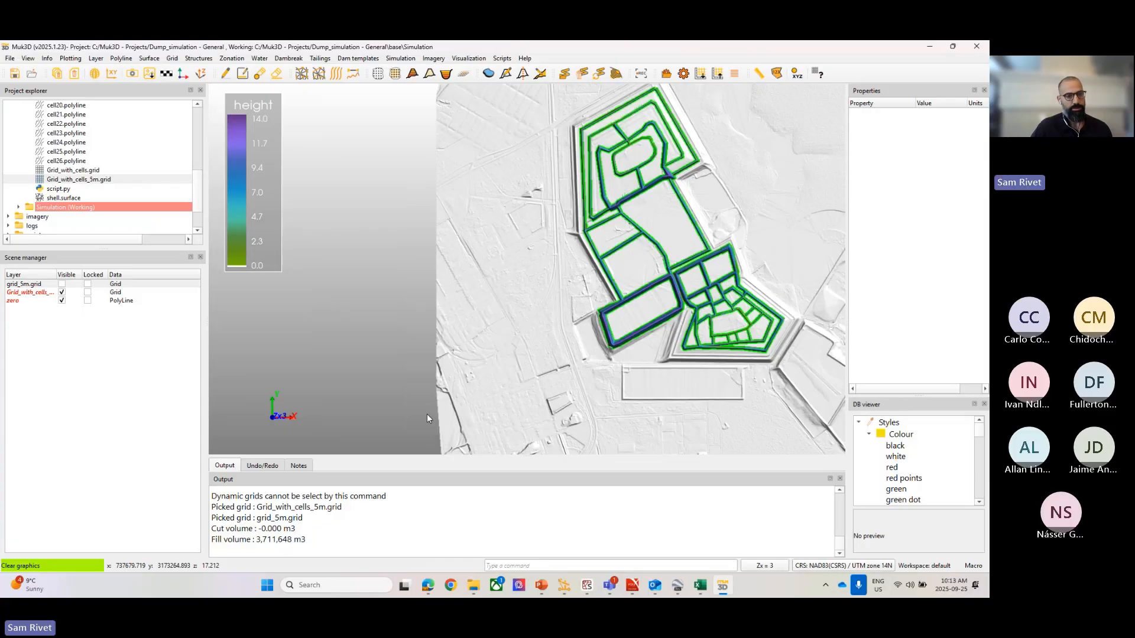
{"action": "left_click", "coordinate": [513, 319]}
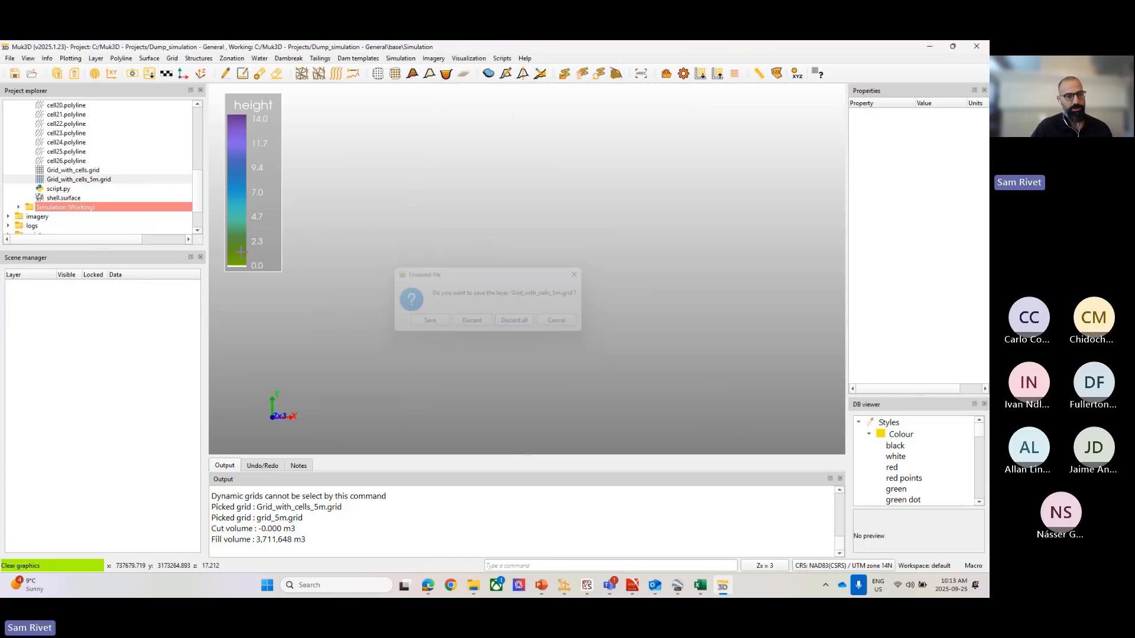
{"action": "double_click", "coordinate": [61, 180]}
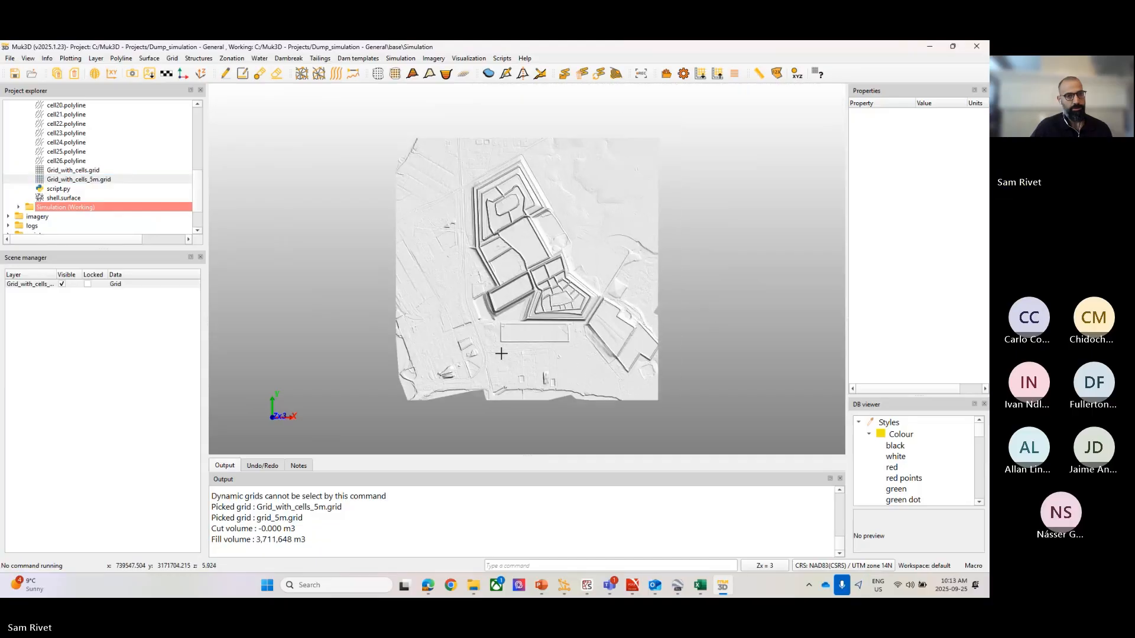
{"action": "scroll", "coordinate": [199, 203], "scroll_direction": "up", "scroll_amount": 4}
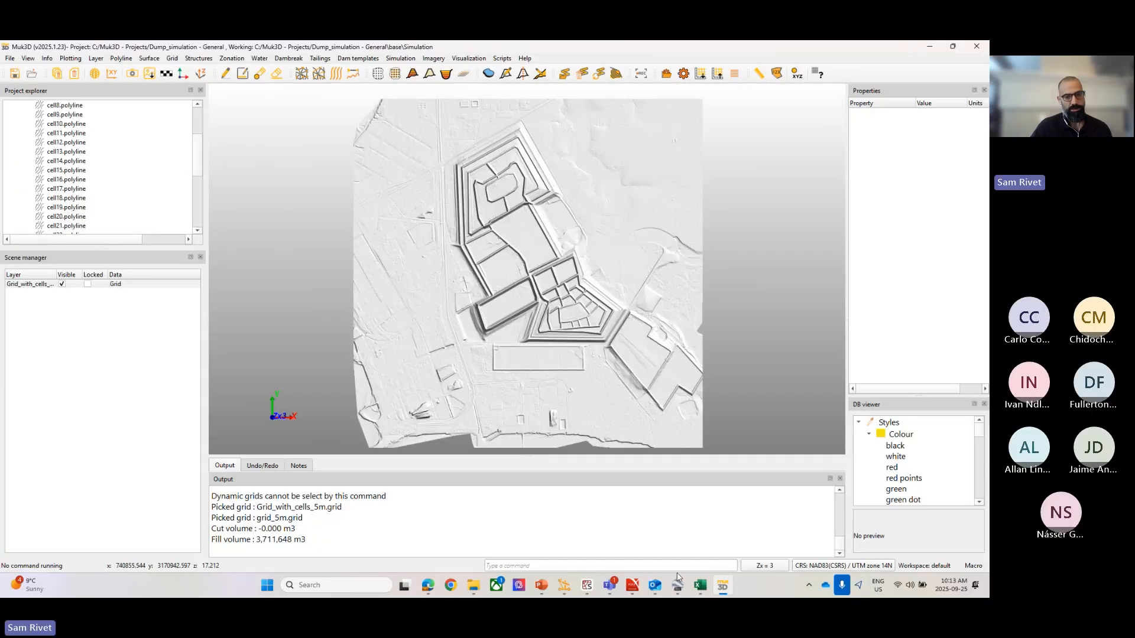
Switch to the Dump_staging.xlsx workbook in Excel and examine the labelled cell layout image on the Mass balance sheet.
{"action": "left_click", "coordinate": [700, 585]}
{"action": "left_click", "coordinate": [646, 522]}
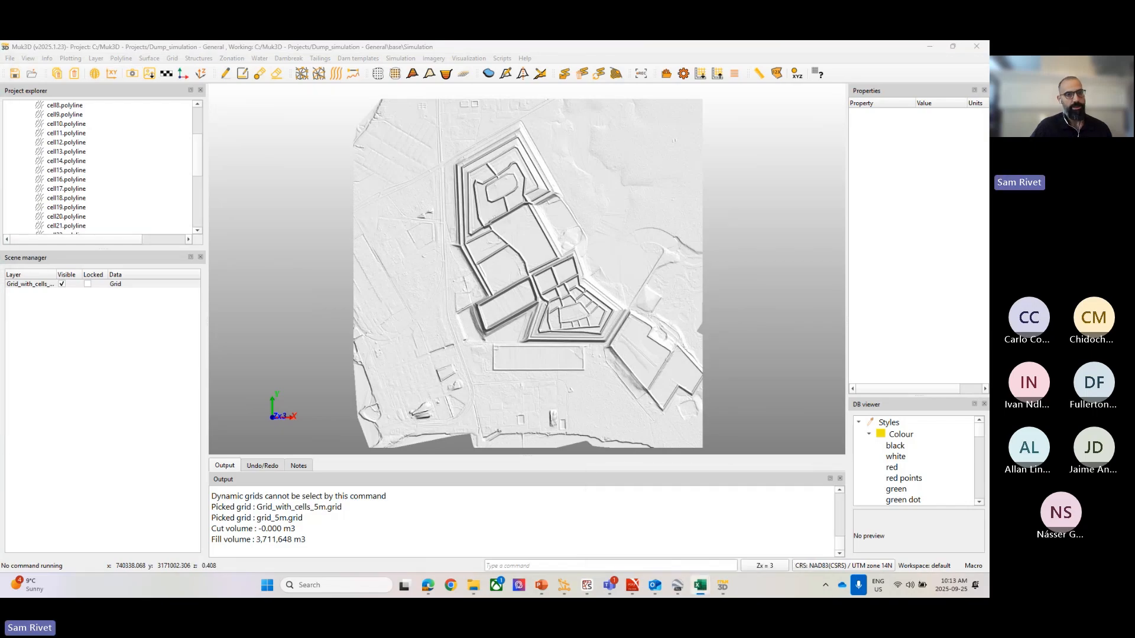
{"action": "left_click", "coordinate": [695, 263]}
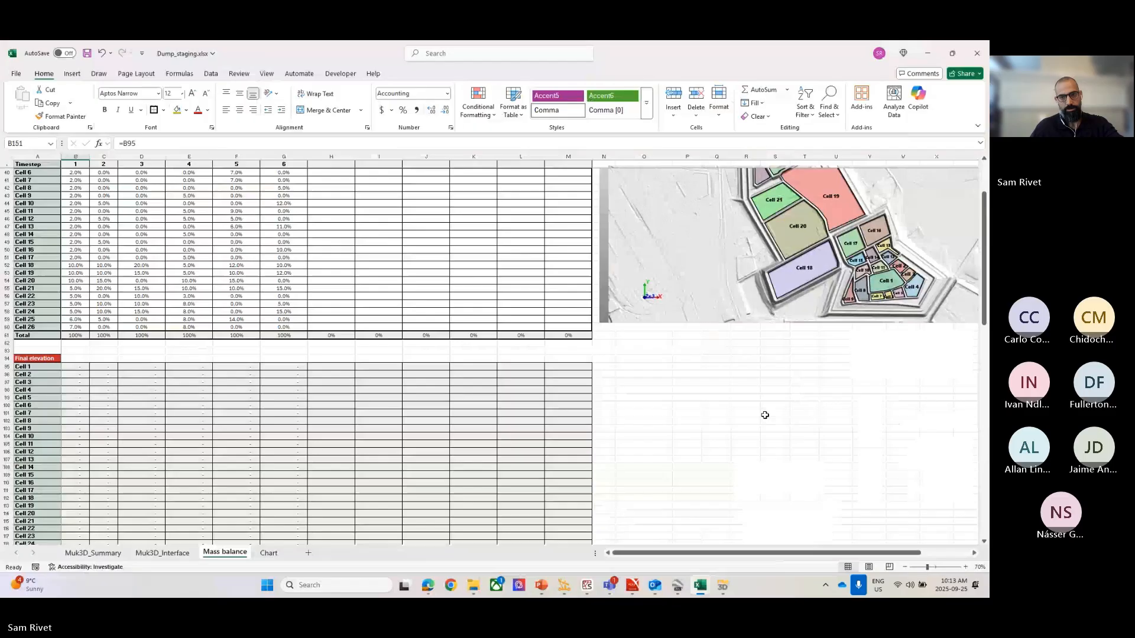
{"action": "scroll", "coordinate": [763, 413], "scroll_direction": "up", "scroll_amount": 3}
{"action": "scroll", "coordinate": [787, 403], "scroll_direction": "up", "scroll_amount": 3, "text": "ctrl"}
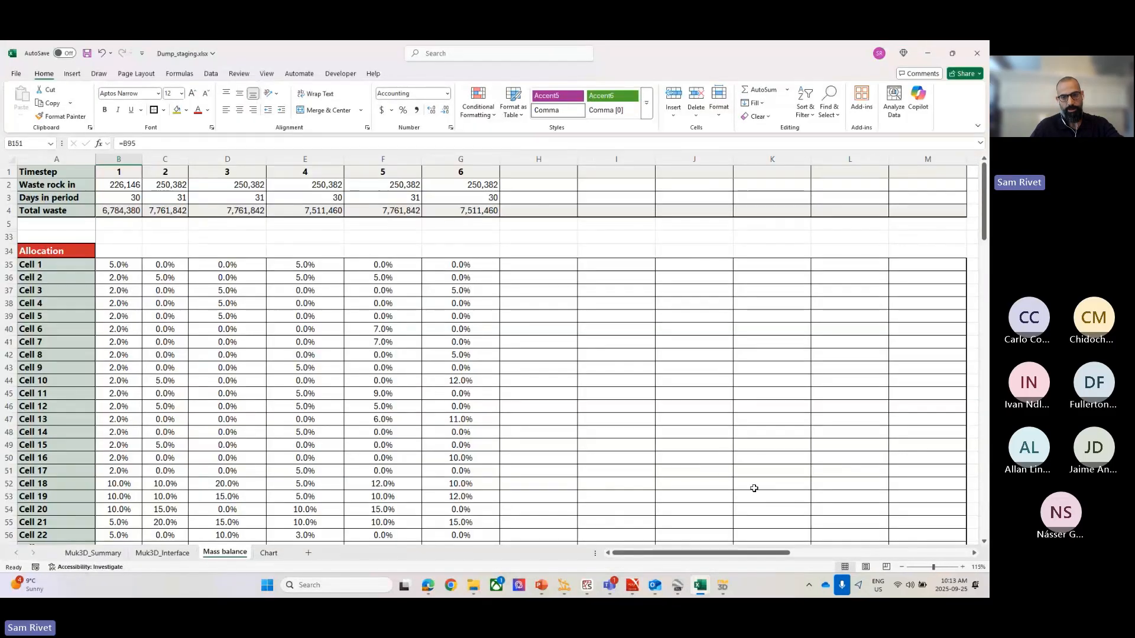
{"action": "left_click_drag", "start_coordinate": [759, 553], "coordinate": [771, 557]}
{"action": "scroll", "coordinate": [795, 425], "scroll_direction": "down", "scroll_amount": 1}
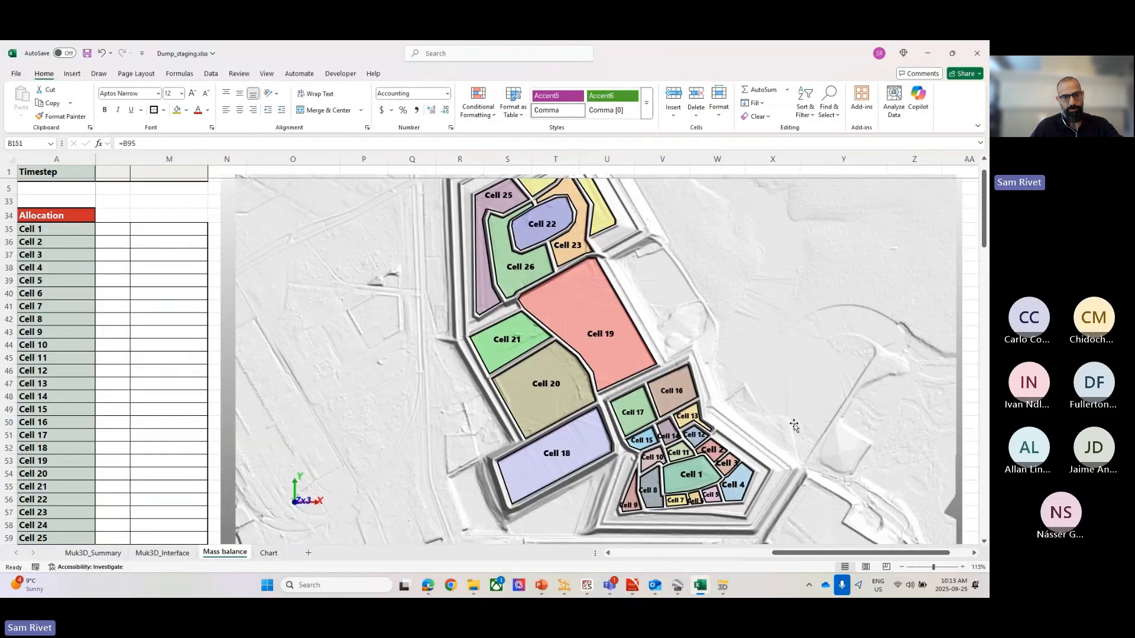
{"action": "scroll", "coordinate": [794, 425], "scroll_direction": "up", "scroll_amount": 1}
{"action": "scroll", "coordinate": [780, 429], "scroll_direction": "down", "scroll_amount": 1}
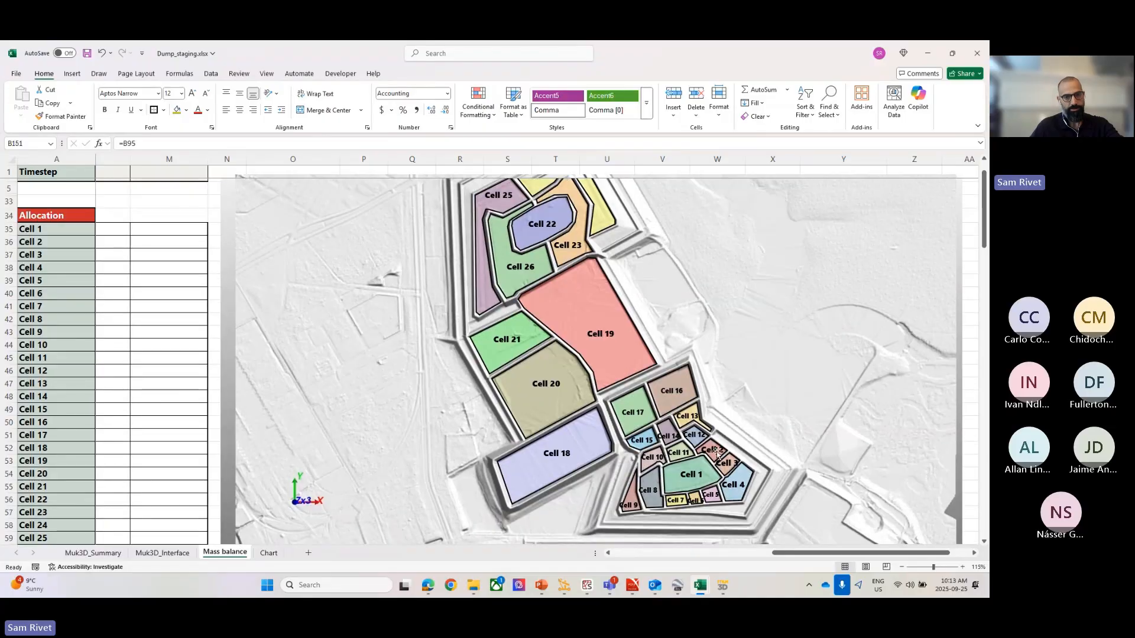
{"action": "scroll", "coordinate": [718, 455], "scroll_direction": "down", "scroll_amount": 1, "text": "ctrl"}
{"action": "scroll", "coordinate": [637, 373], "scroll_direction": "up", "scroll_amount": 1}
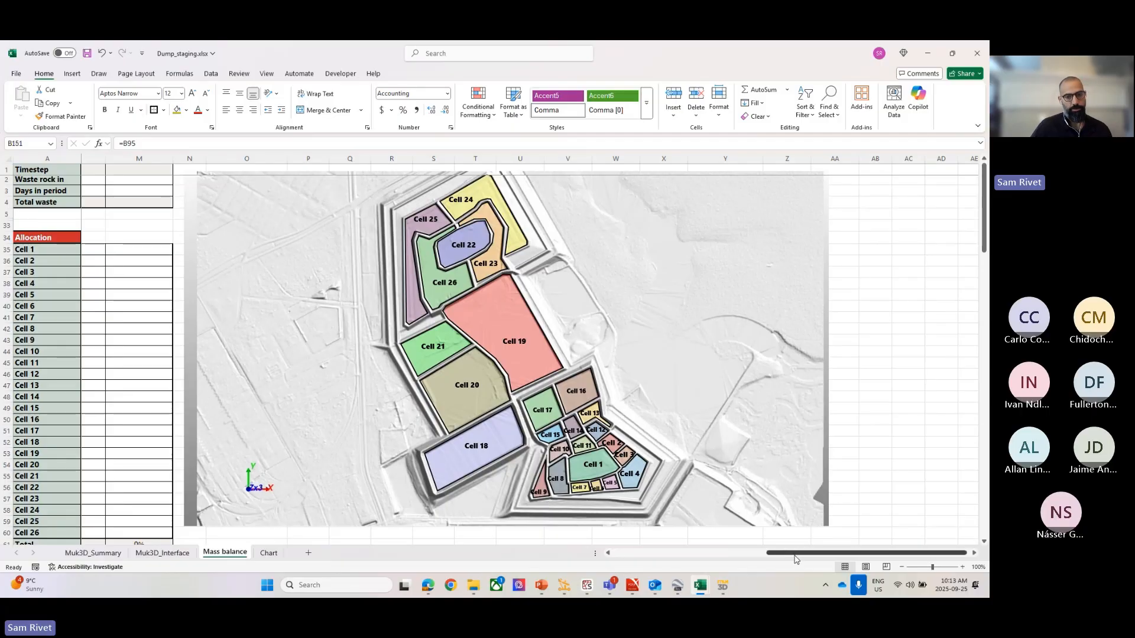
Review the waste rock input row and the total waste formula for timestep 1 on the Mass balance sheet.
{"action": "left_click_drag", "start_coordinate": [790, 553], "coordinate": [636, 552]}
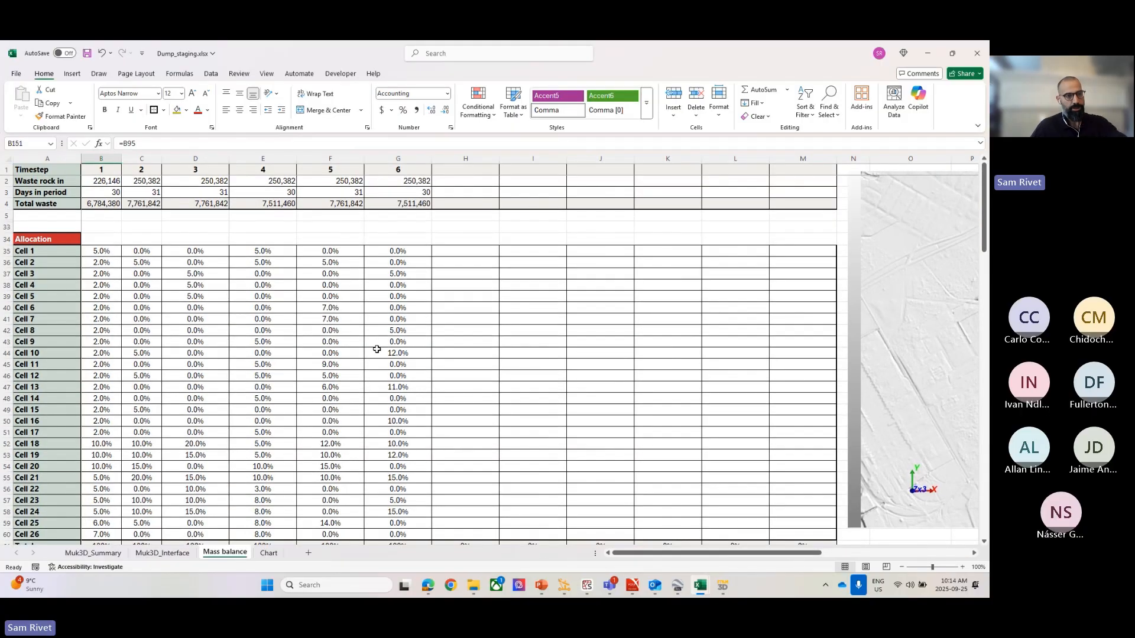
{"action": "scroll", "coordinate": [264, 276], "scroll_direction": "up", "scroll_amount": 1, "text": "ctrl"}
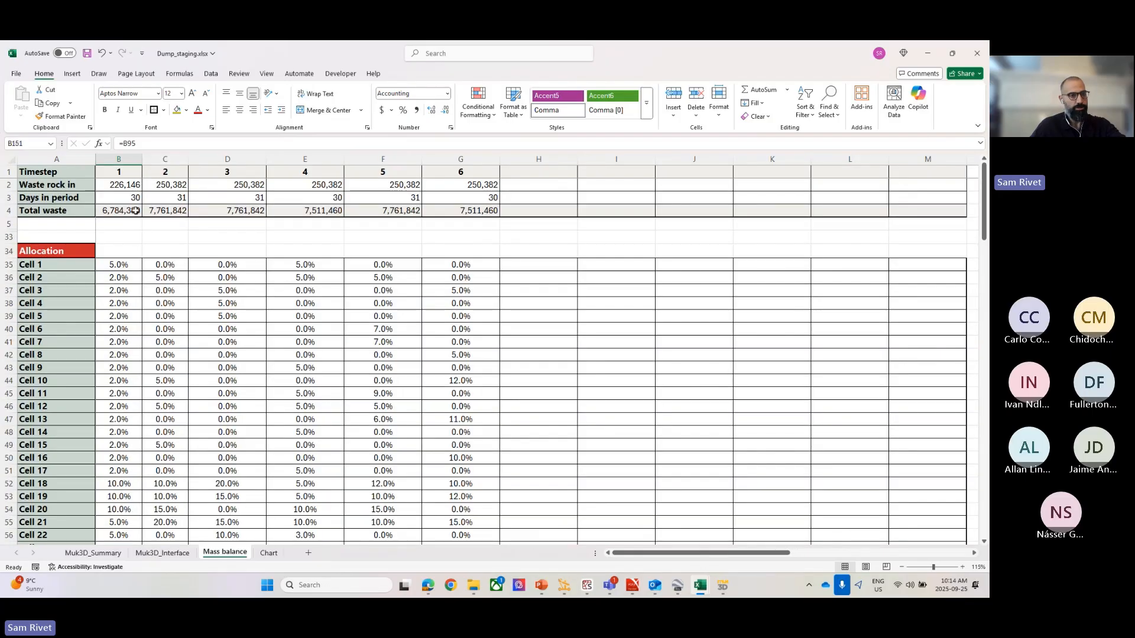
{"action": "left_click_drag", "start_coordinate": [117, 188], "coordinate": [433, 182]}
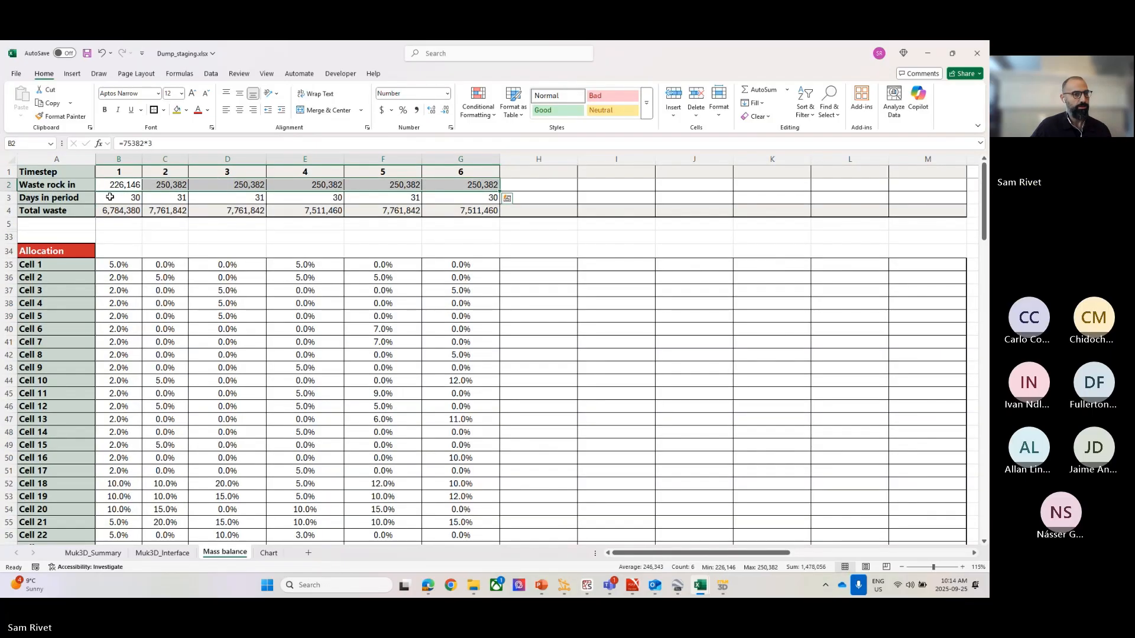
{"action": "left_click", "coordinate": [113, 211]}
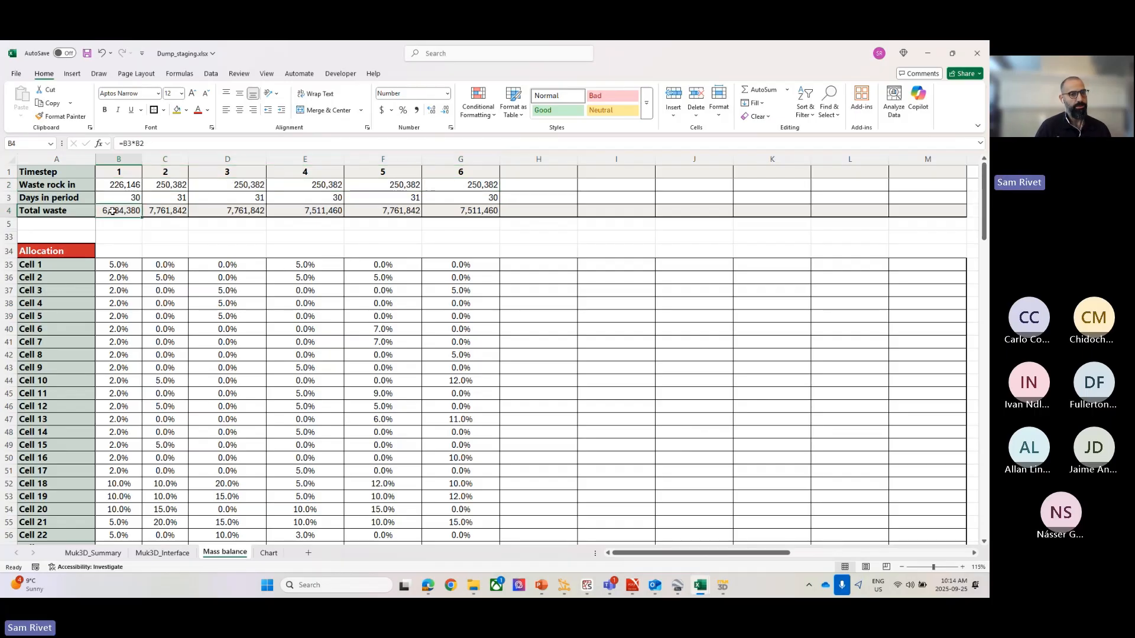
{"action": "scroll", "coordinate": [118, 242], "scroll_direction": "down", "scroll_amount": 1}
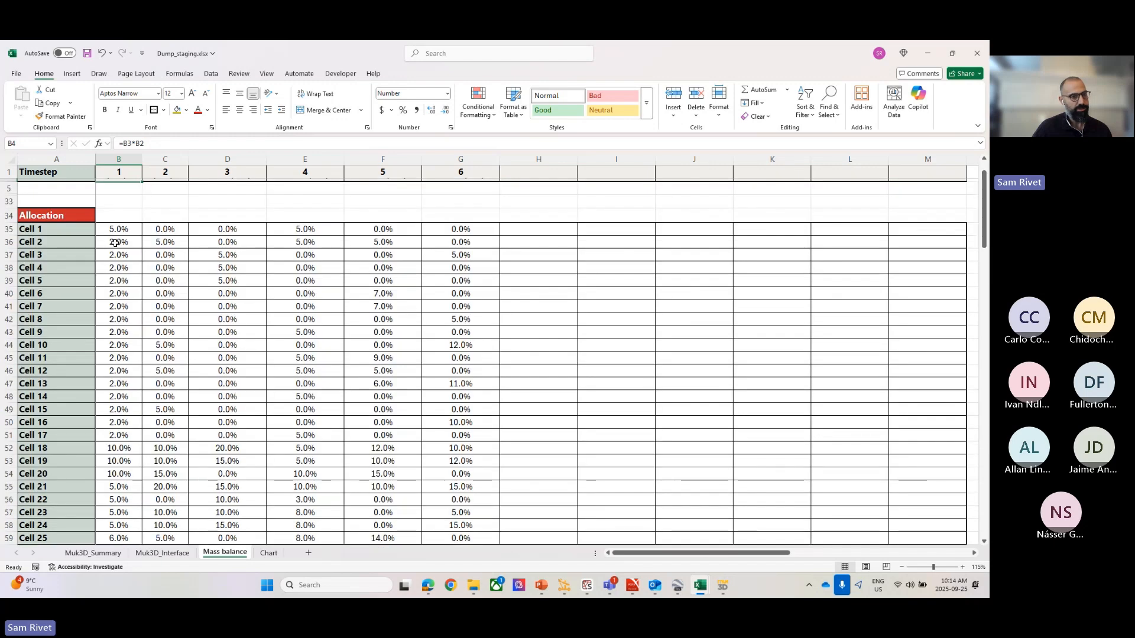
{"action": "scroll", "coordinate": [114, 252], "scroll_direction": "up", "scroll_amount": 1}
{"action": "left_click", "coordinate": [116, 250]}
{"action": "left_click", "coordinate": [116, 211]}
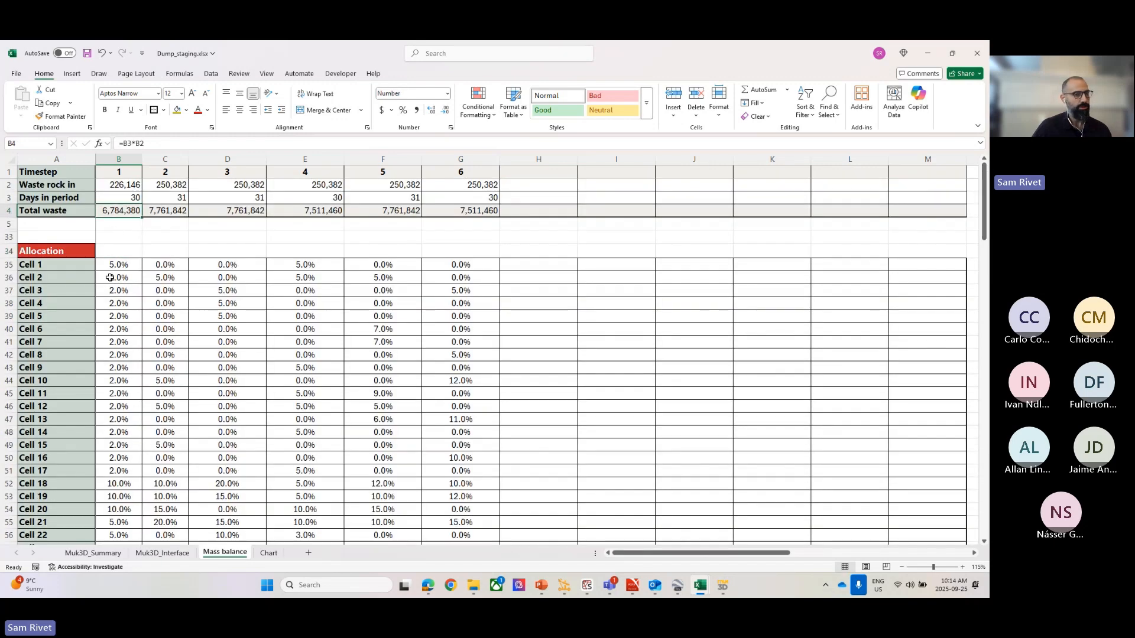
Examine the per-cell allocation percentages and their totals for each timestep, as well as the Final elevation table.
{"action": "left_click", "coordinate": [342, 380]}
{"action": "scroll", "coordinate": [381, 352], "scroll_direction": "down", "scroll_amount": 3}
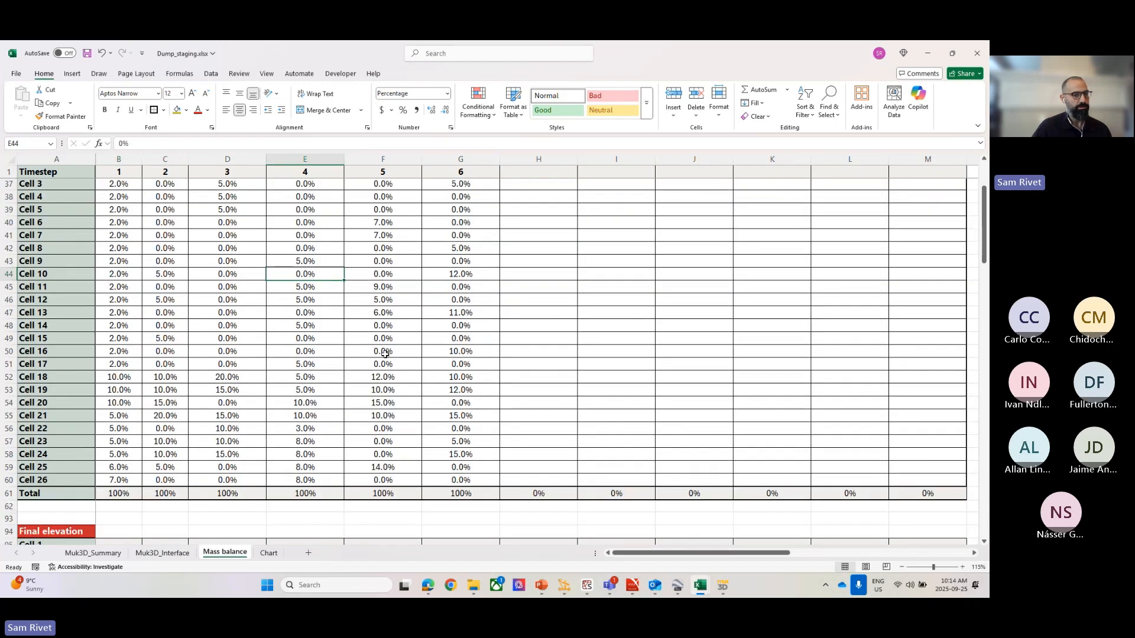
{"action": "left_click", "coordinate": [382, 352]}
{"action": "scroll", "coordinate": [422, 357], "scroll_direction": "down", "scroll_amount": 2}
{"action": "scroll", "coordinate": [422, 357], "scroll_direction": "up", "scroll_amount": 4}
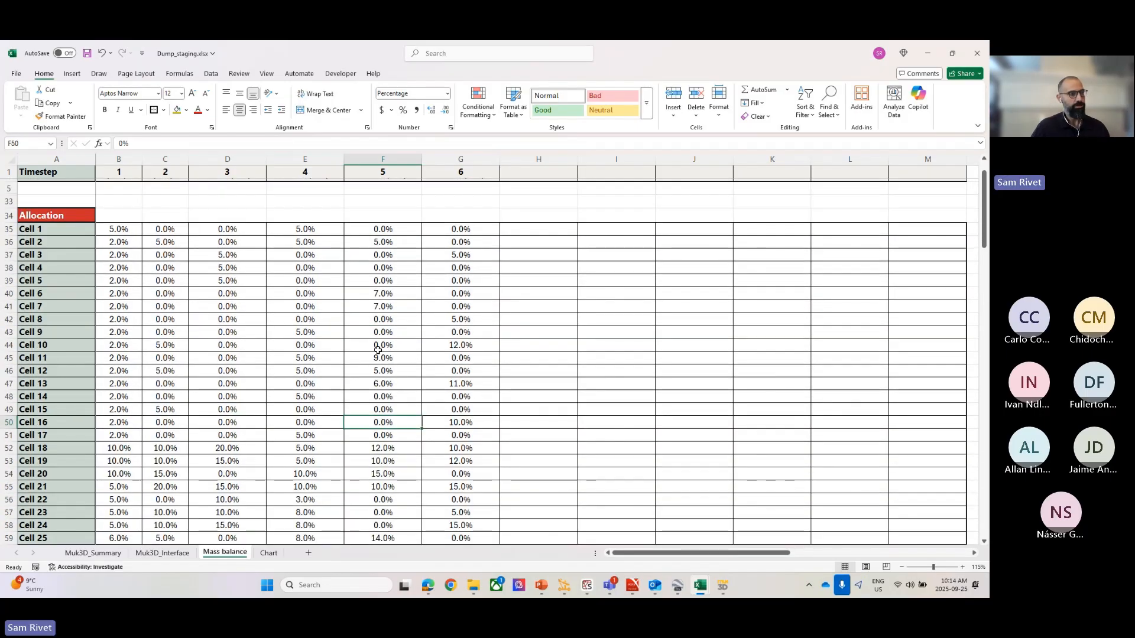
{"action": "scroll", "coordinate": [378, 350], "scroll_direction": "down", "scroll_amount": 8}
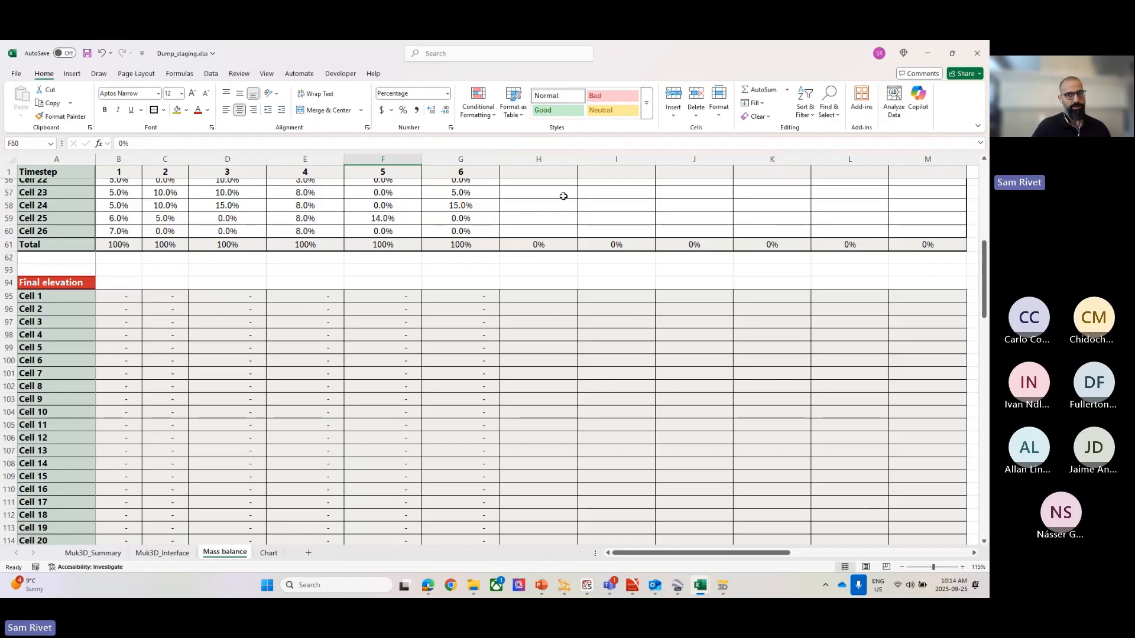
Leave the Excel workbook, switch to Muk3D and add shell.surface to the scene over the cell grid.
{"action": "scroll", "coordinate": [476, 289], "scroll_direction": "up", "scroll_amount": 9}
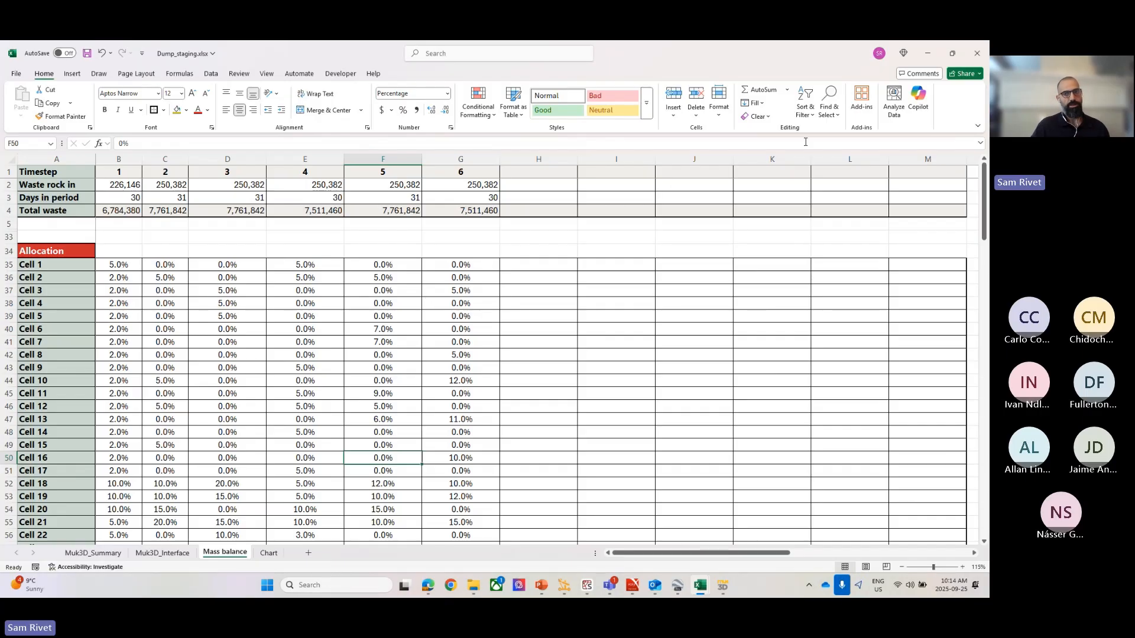
{"action": "left_click", "coordinate": [929, 54]}
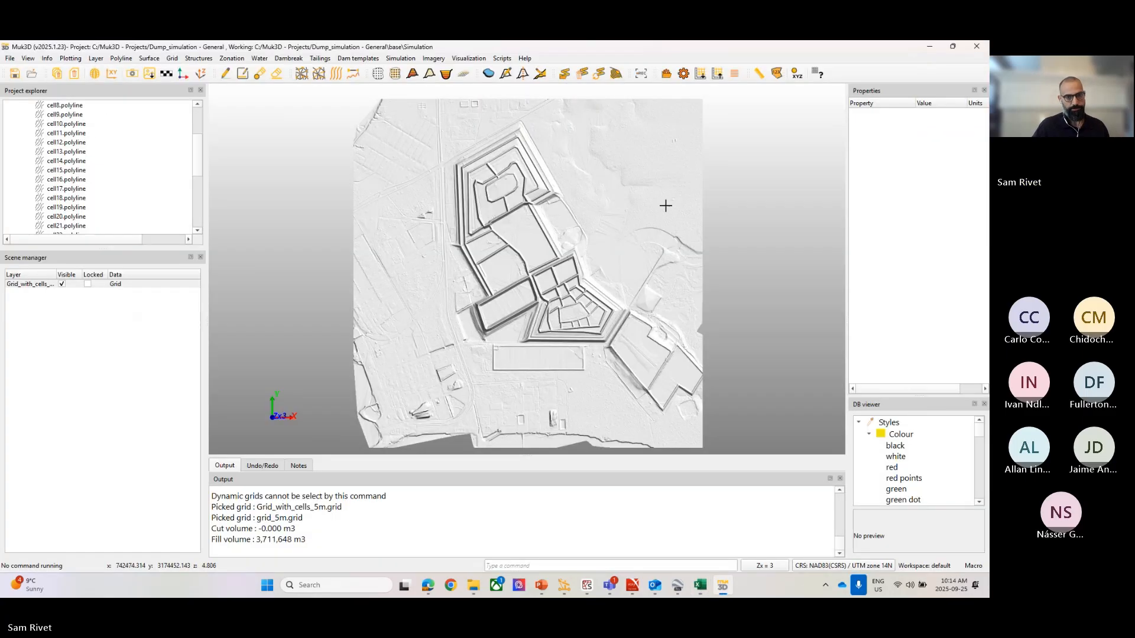
{"action": "scroll", "coordinate": [190, 156], "scroll_direction": "up", "scroll_amount": 3}
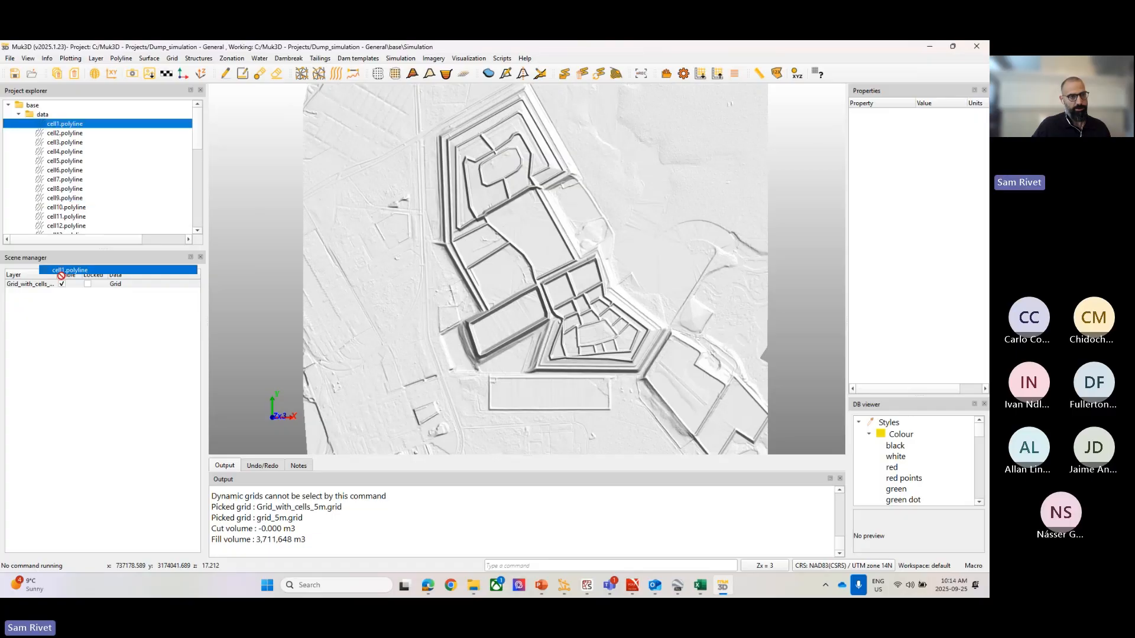
{"action": "scroll", "coordinate": [55, 133], "scroll_direction": "down", "scroll_amount": 3}
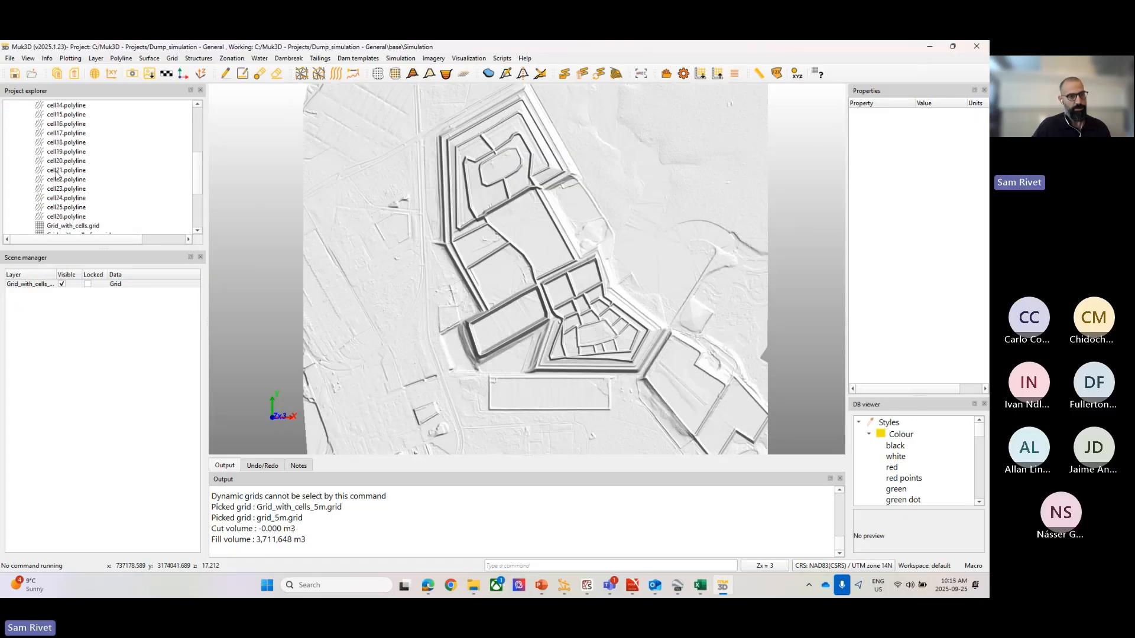
{"action": "scroll", "coordinate": [64, 219], "scroll_direction": "up", "scroll_amount": 2}
{"action": "scroll", "coordinate": [63, 215], "scroll_direction": "down", "scroll_amount": 6}
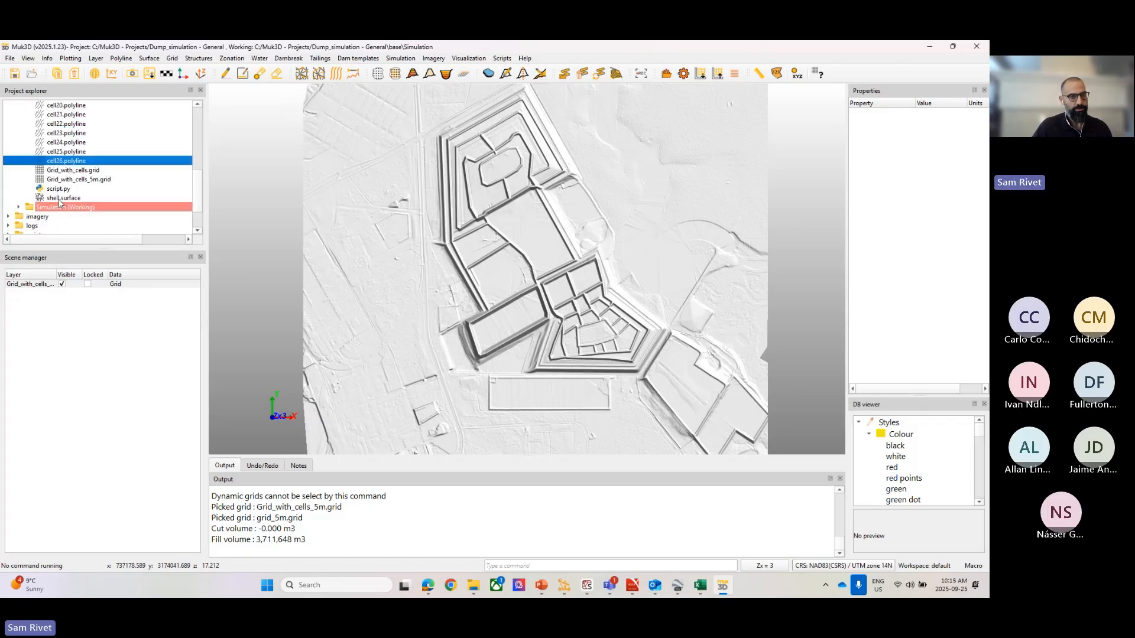
{"action": "left_click_drag", "start_coordinate": [59, 198], "coordinate": [582, 249]}
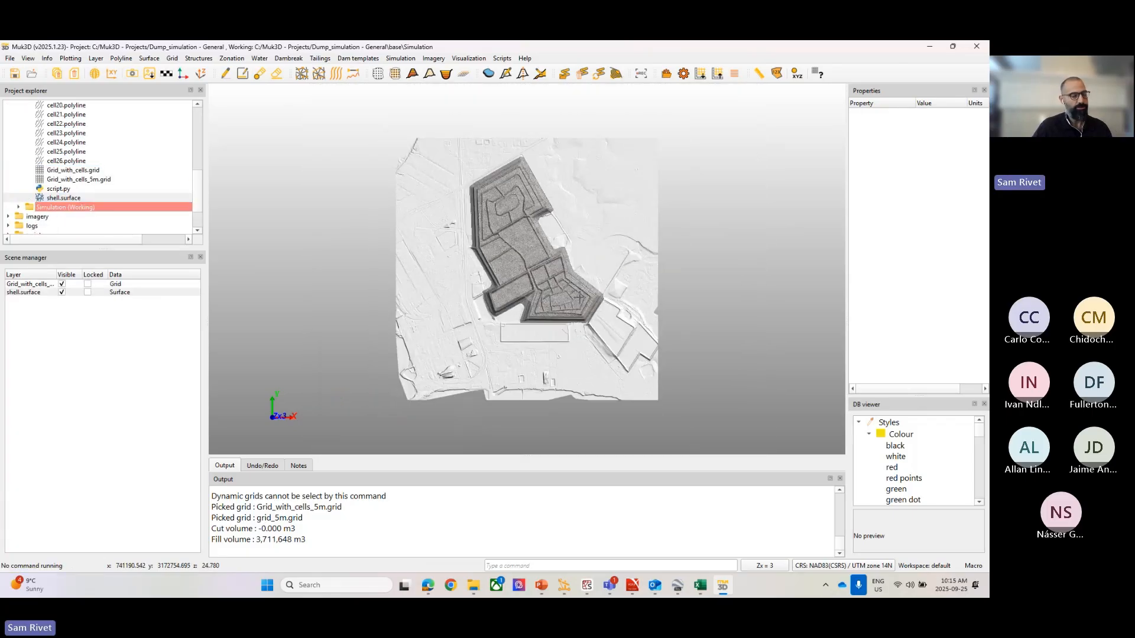
Examine the shell surface over the dump cells in 3D and look through the cell polylines in the project data.
{"action": "scroll", "coordinate": [568, 299], "scroll_direction": "up", "scroll_amount": 6}
{"action": "mouse_move", "coordinate": [552, 296]}
{"action": "middle_mouse_down"}
{"action": "mouse_move", "coordinate": [550, 221]}
{"action": "mouse_move", "coordinate": [618, 255]}
{"action": "mouse_move", "coordinate": [602, 256]}
{"action": "mouse_move", "coordinate": [591, 231]}
{"action": "mouse_move", "coordinate": [573, 289]}
{"action": "middle_mouse_up"}
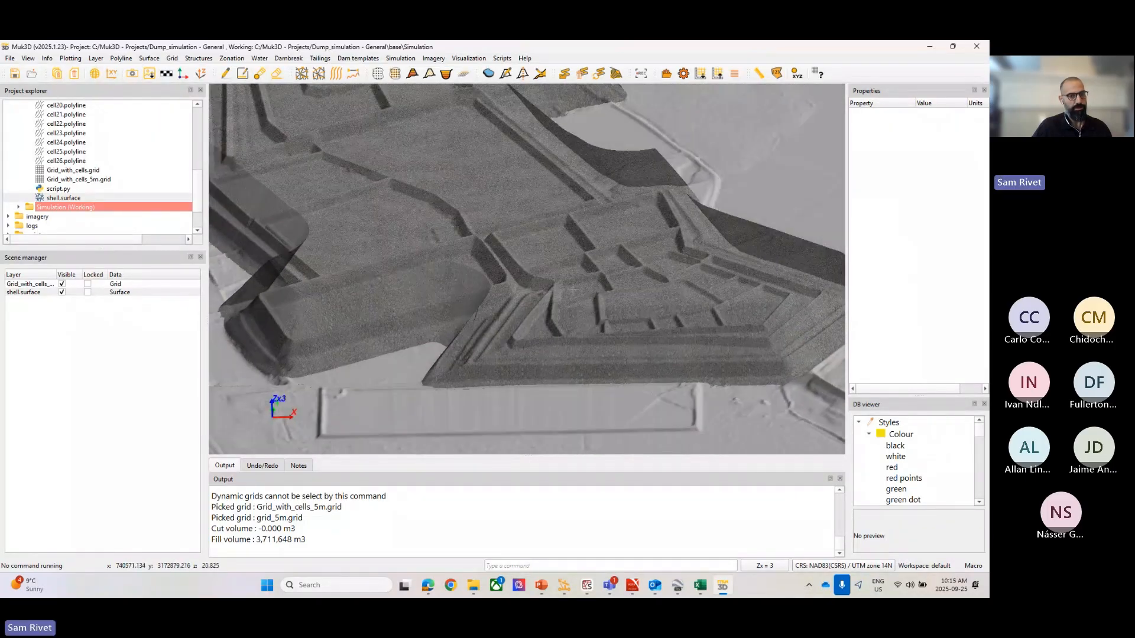
{"action": "scroll", "coordinate": [573, 289], "scroll_direction": "down", "scroll_amount": 5}
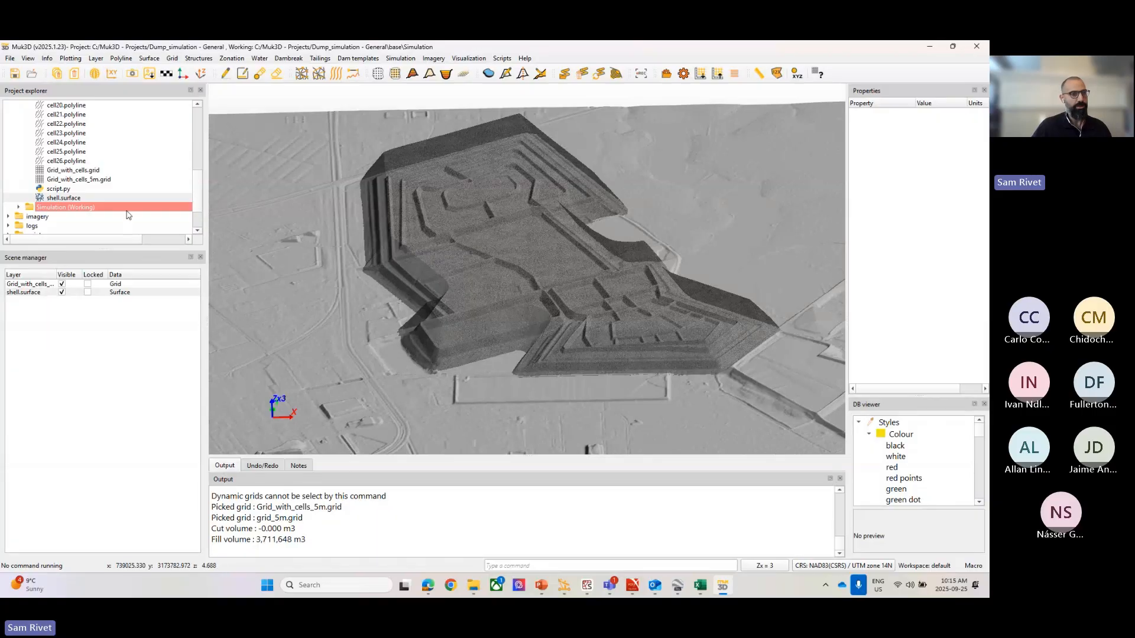
{"action": "left_click", "coordinate": [86, 160]}
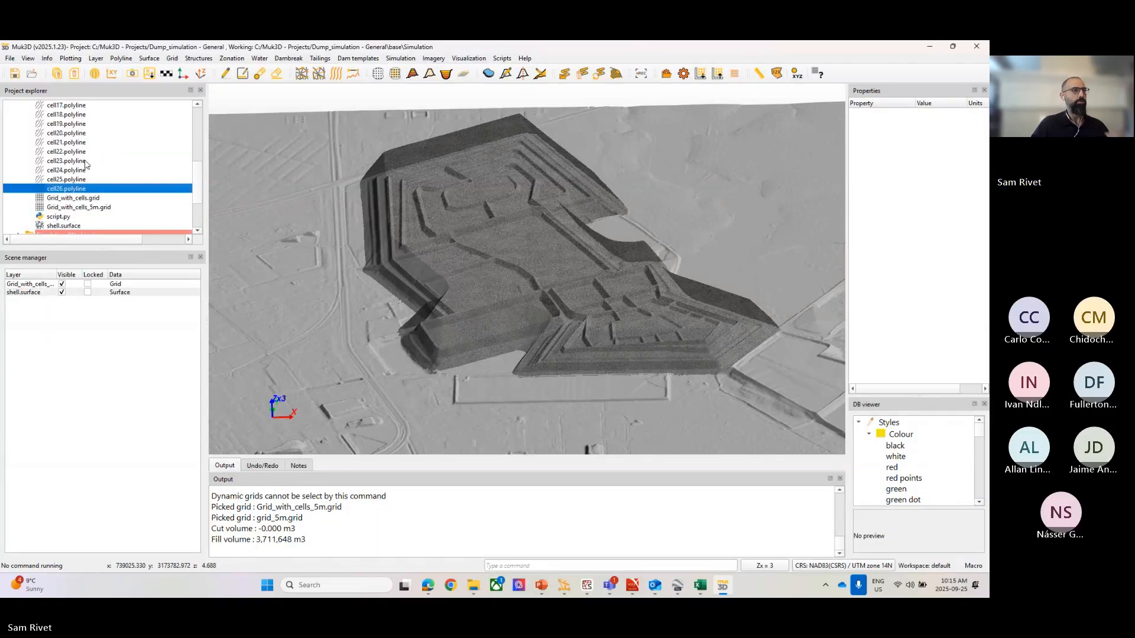
{"action": "scroll", "coordinate": [83, 164], "scroll_direction": "up", "scroll_amount": 2}
{"action": "scroll", "coordinate": [83, 164], "scroll_direction": "up", "scroll_amount": 3}
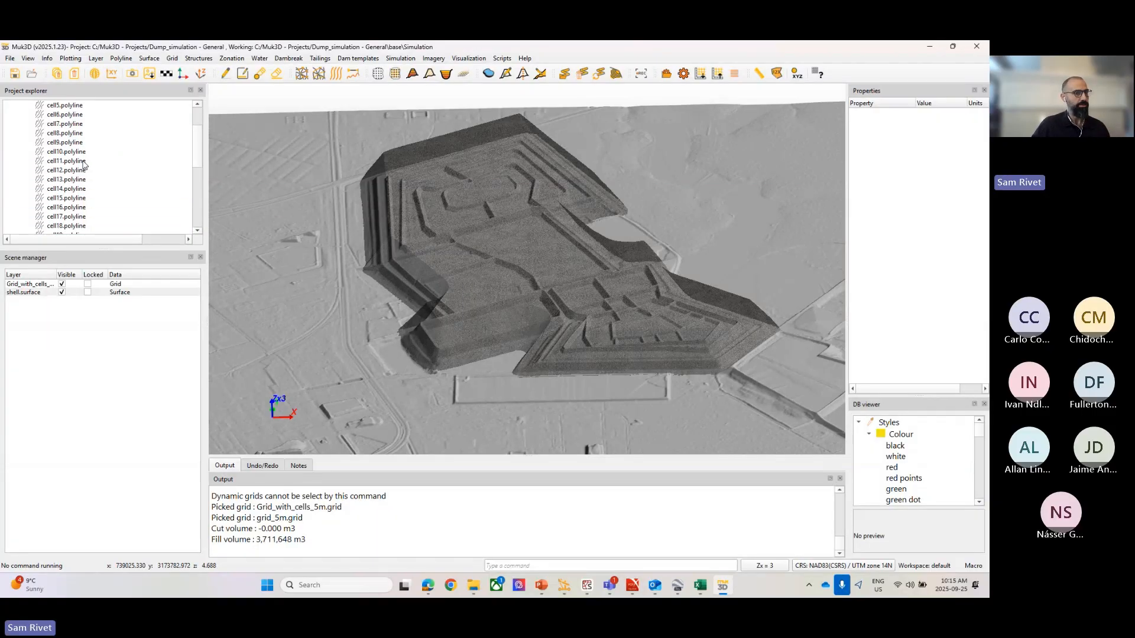
{"action": "scroll", "coordinate": [82, 169], "scroll_direction": "down", "scroll_amount": 3}
{"action": "scroll", "coordinate": [82, 183], "scroll_direction": "down", "scroll_amount": 1}
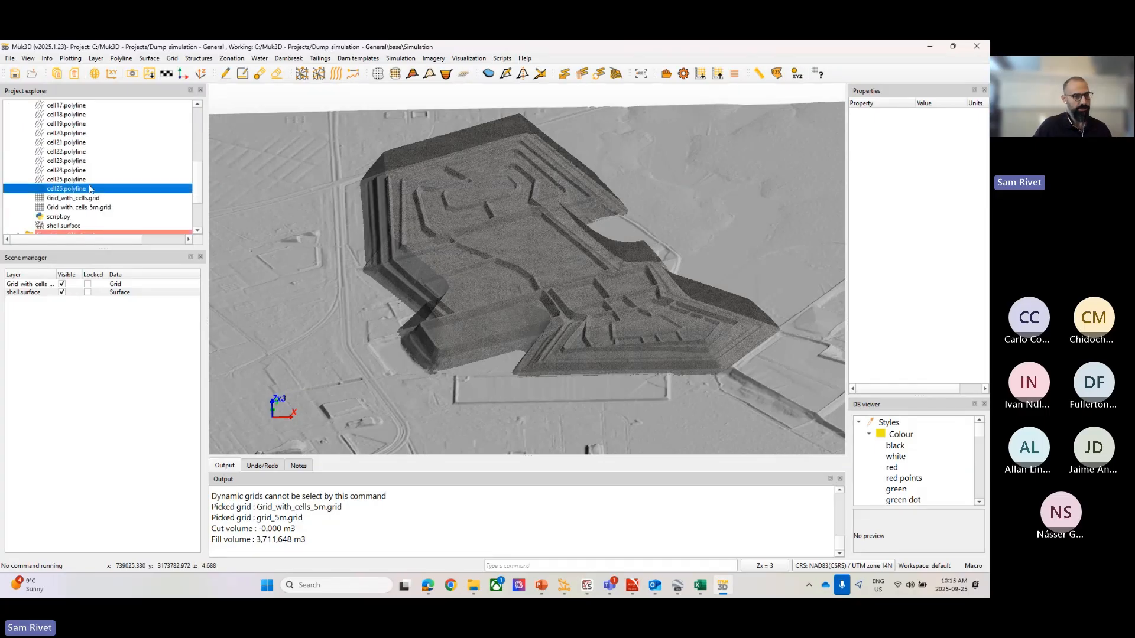
Return to plan view of the dump and review the available grid merge commands.
{"action": "key", "text": "p"}
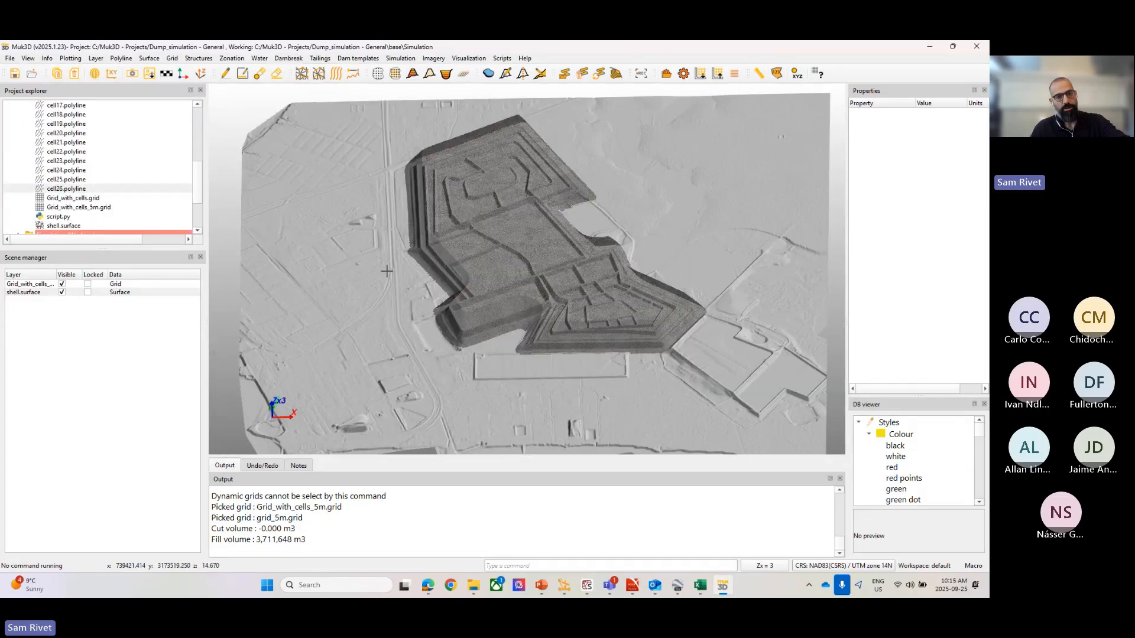
{"action": "scroll", "coordinate": [504, 225], "scroll_direction": "up", "scroll_amount": 3}
{"action": "scroll", "coordinate": [504, 225], "scroll_direction": "down", "scroll_amount": 2}
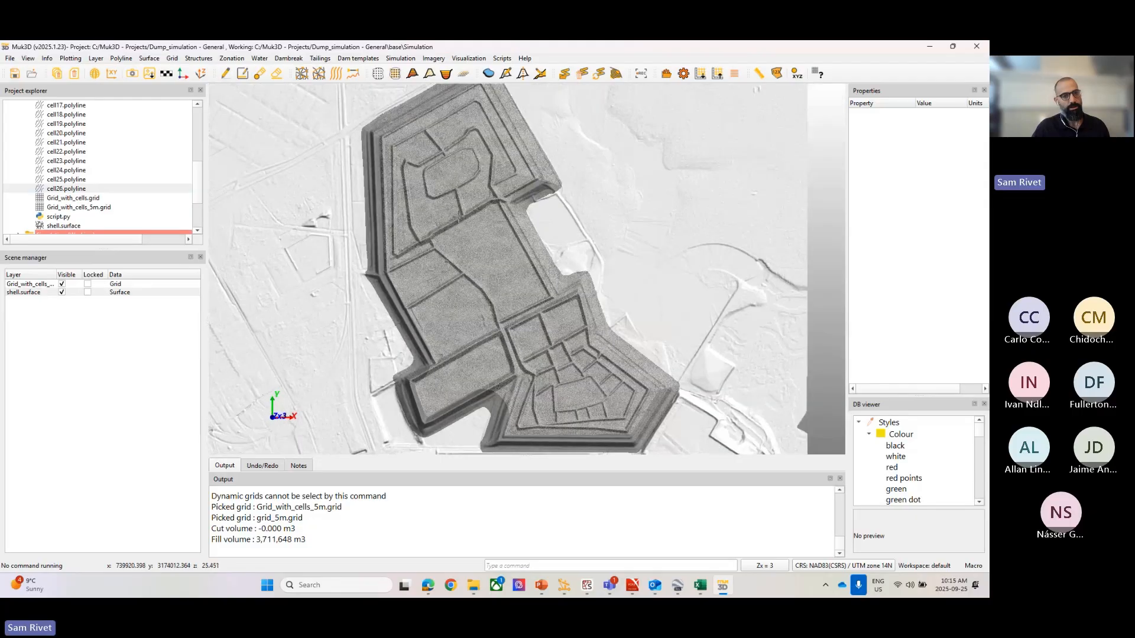
{"action": "scroll", "coordinate": [504, 225], "scroll_direction": "down", "scroll_amount": 2}
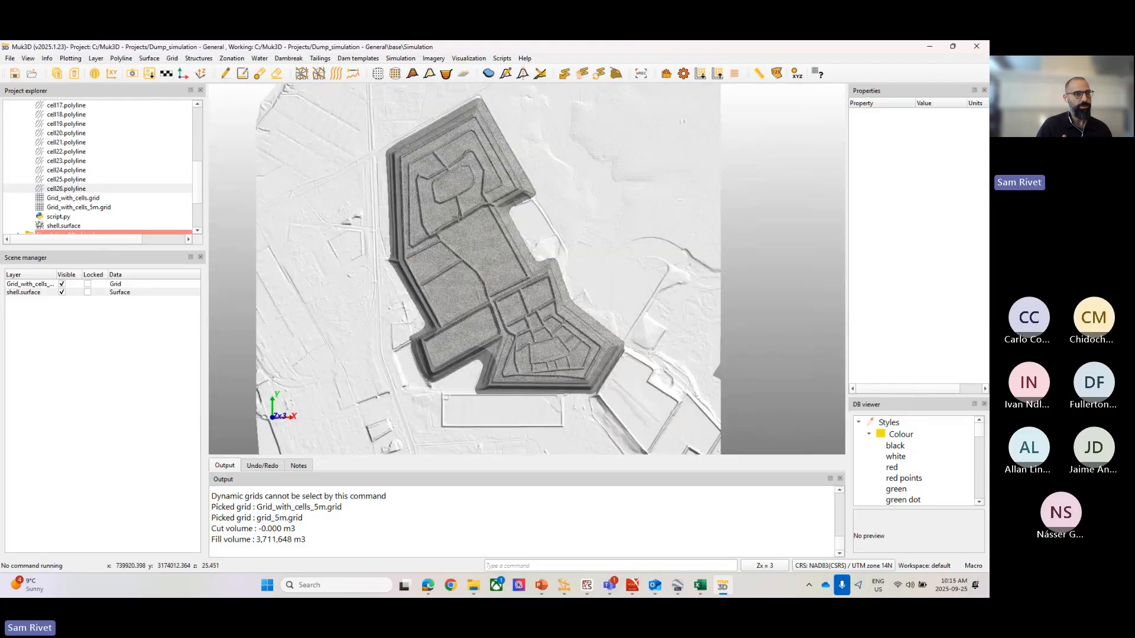
{"action": "left_click", "coordinate": [172, 58]}
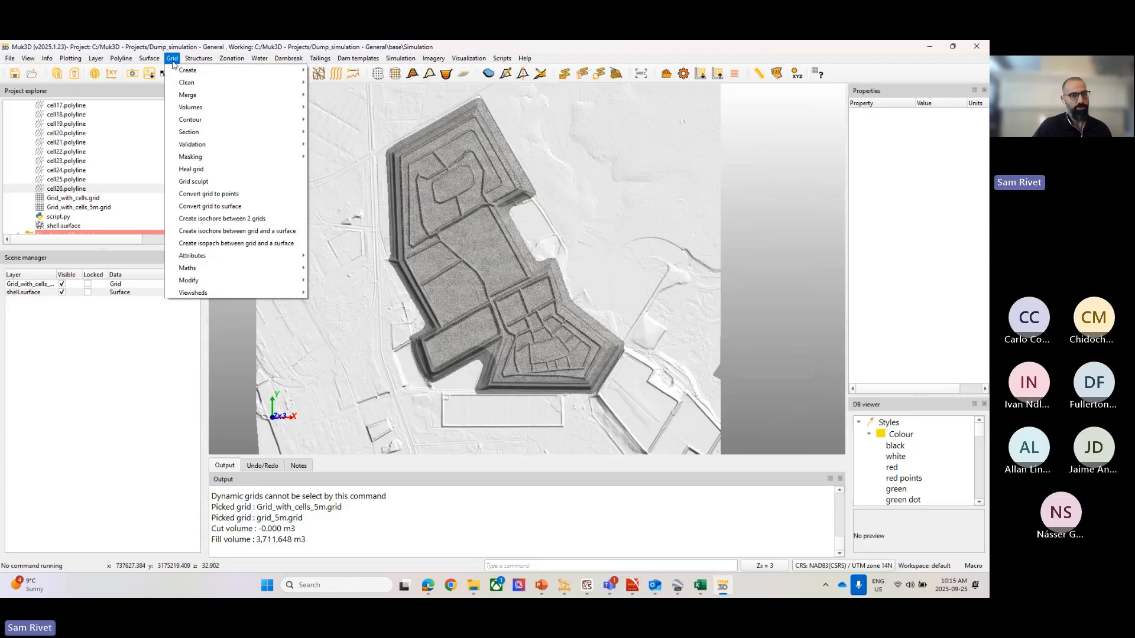
{"action": "mouse_move", "coordinate": [208, 94]}
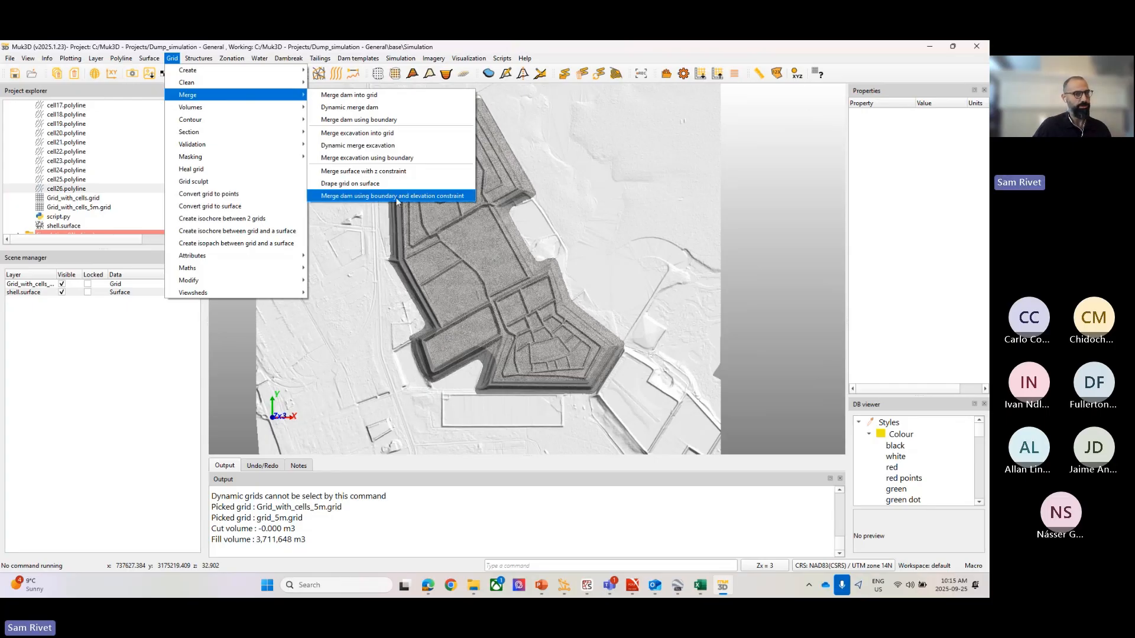
{"action": "left_click", "coordinate": [387, 293]}
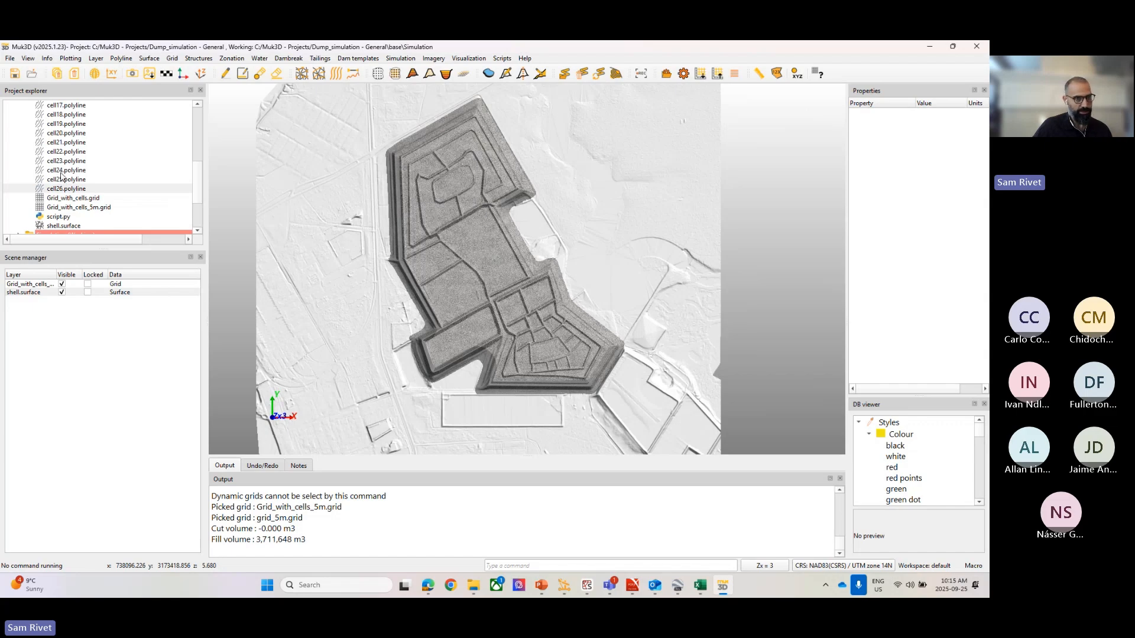
Add cell18.polyline to the scene and examine its outline on the dump.
{"action": "double_click", "coordinate": [62, 116]}
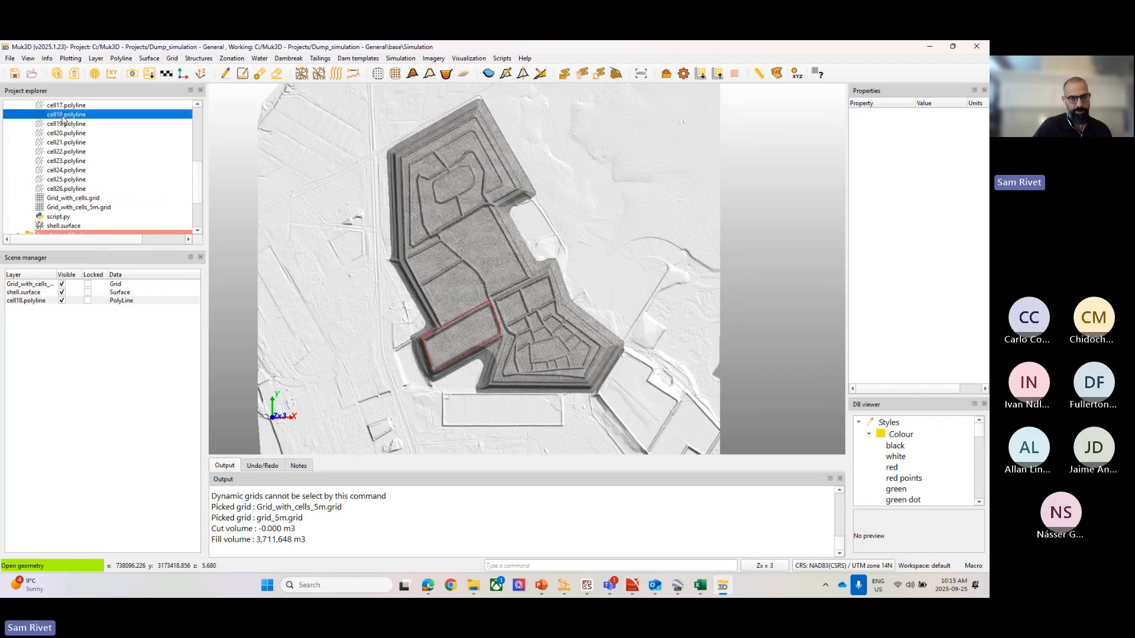
{"action": "scroll", "coordinate": [575, 229], "scroll_direction": "down", "scroll_amount": 3}
{"action": "scroll", "coordinate": [500, 271], "scroll_direction": "up", "scroll_amount": 3}
{"action": "scroll", "coordinate": [533, 303], "scroll_direction": "up", "scroll_amount": 2}
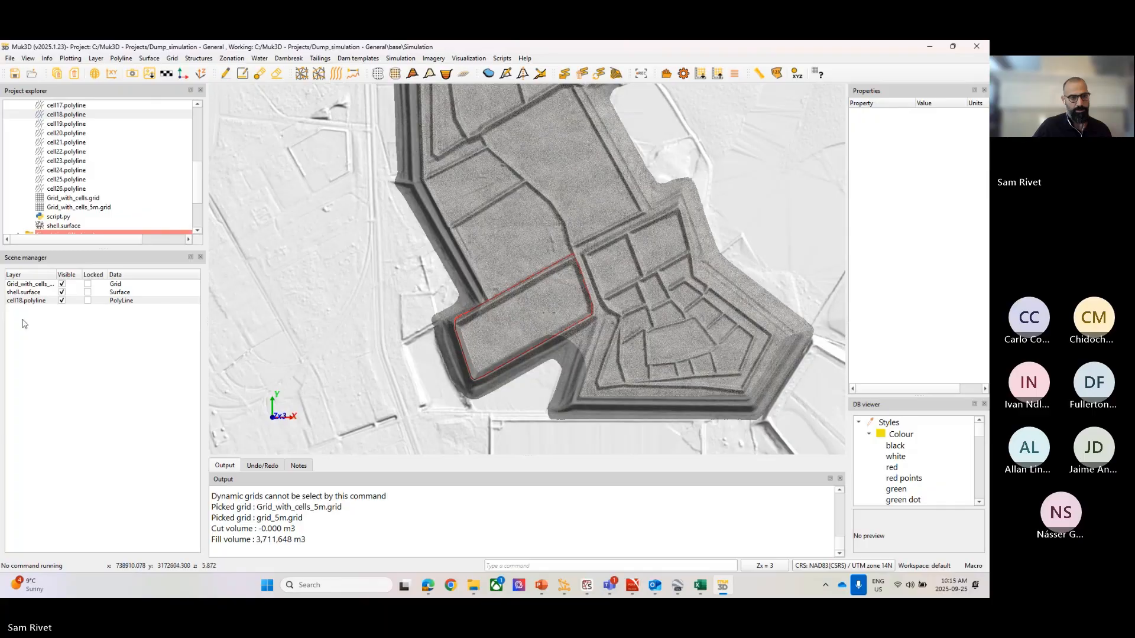
Hide the shell surface to inspect the empty cell 18 within its boundary, and show the surface again.
{"action": "left_click", "coordinate": [62, 292]}
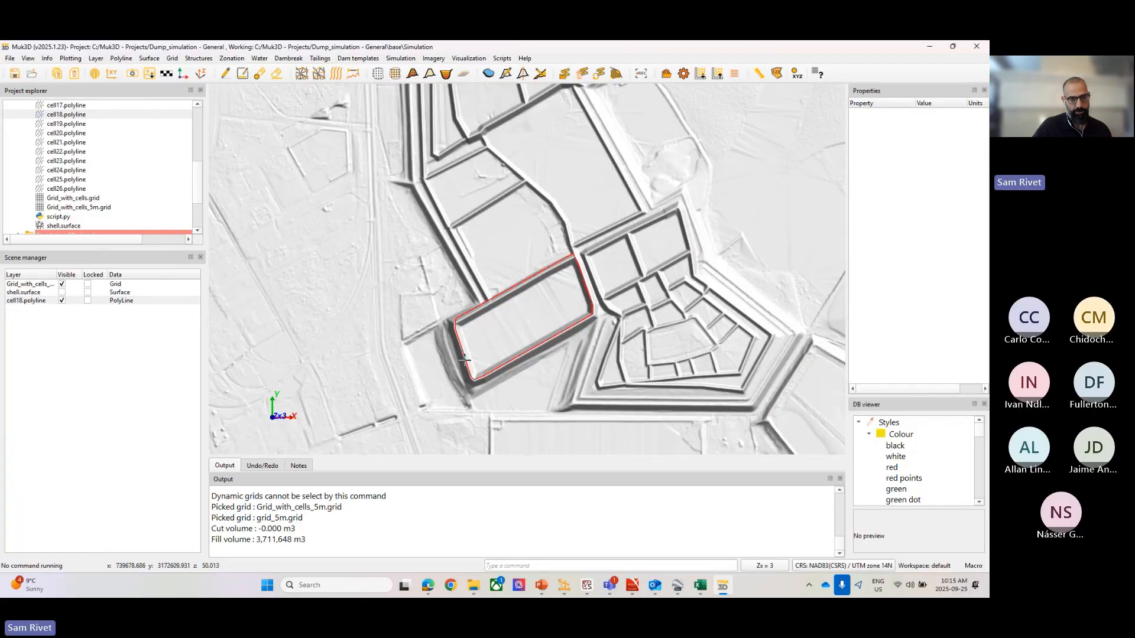
{"action": "scroll", "coordinate": [545, 309], "scroll_direction": "up", "scroll_amount": 2}
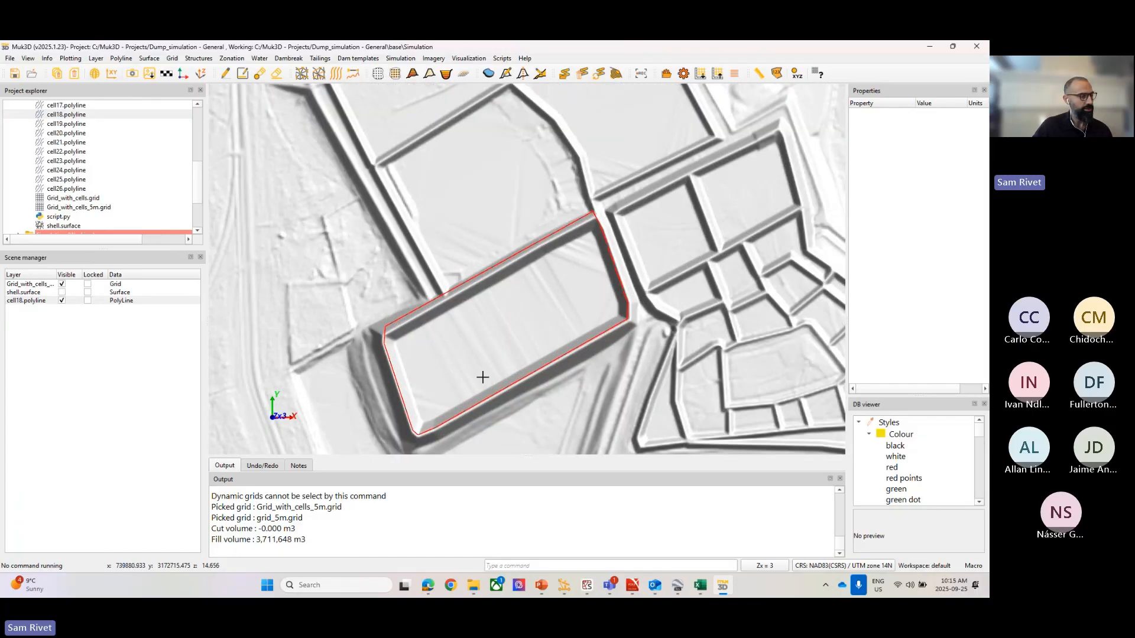
{"action": "scroll", "coordinate": [479, 372], "scroll_direction": "down", "scroll_amount": 3}
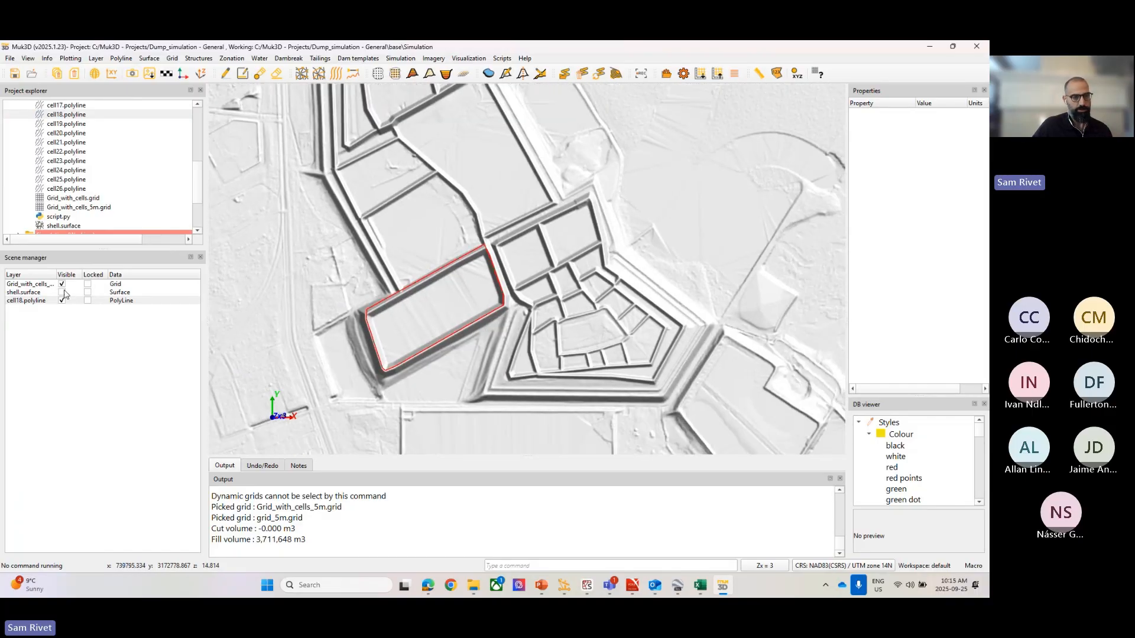
{"action": "left_click", "coordinate": [62, 292]}
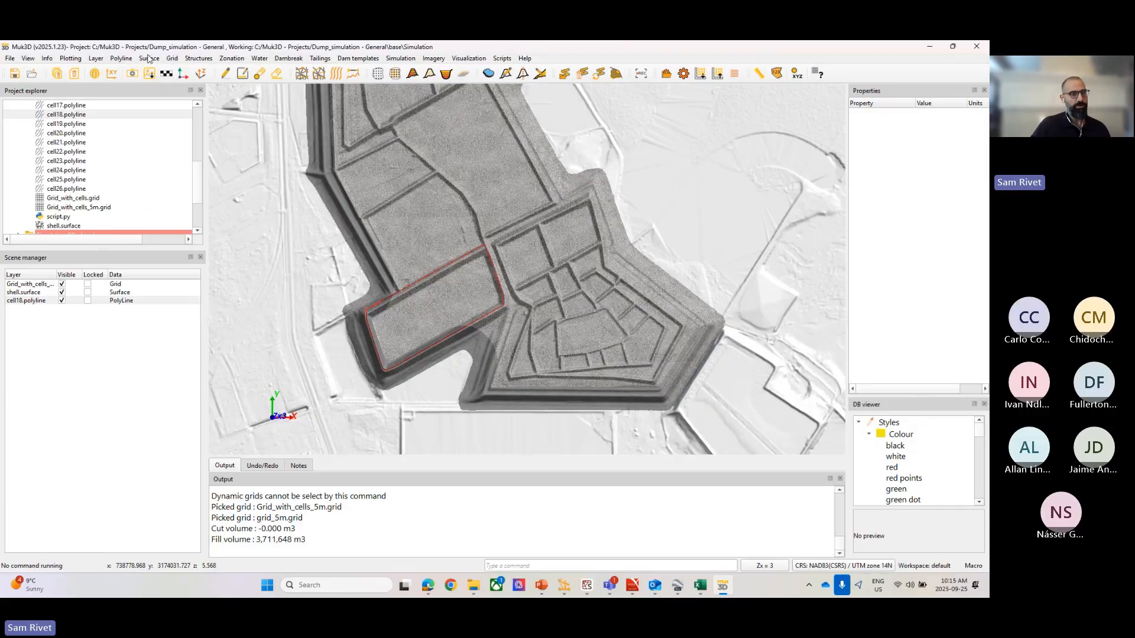
Merge shell.surface into Grid_with_cells_5m.grid within the cell 18 boundary, using a 20.0 m elevation constraint and the layer name merged_grid.
{"action": "left_click", "coordinate": [172, 59]}
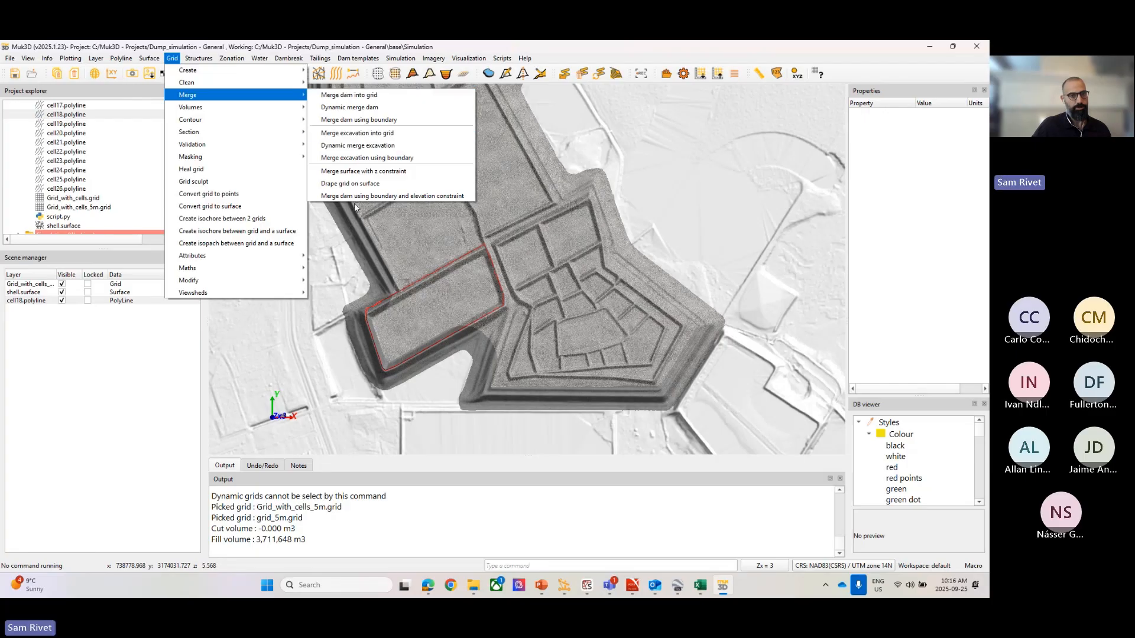
{"action": "left_click", "coordinate": [400, 197]}
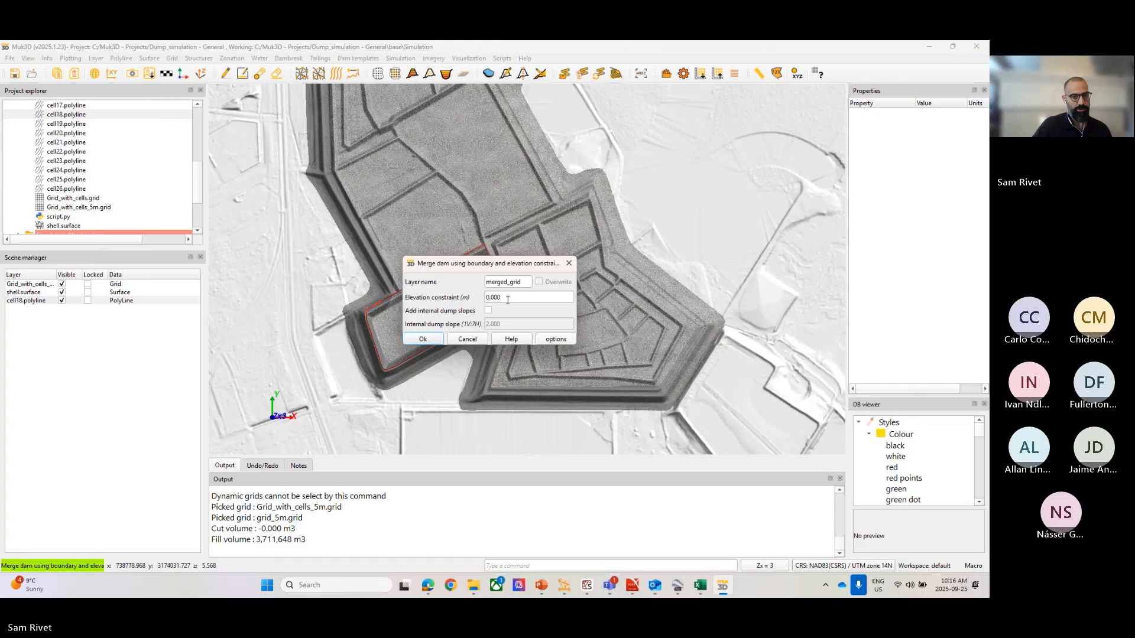
{"action": "left_click_drag", "start_coordinate": [507, 300], "coordinate": [465, 296]}
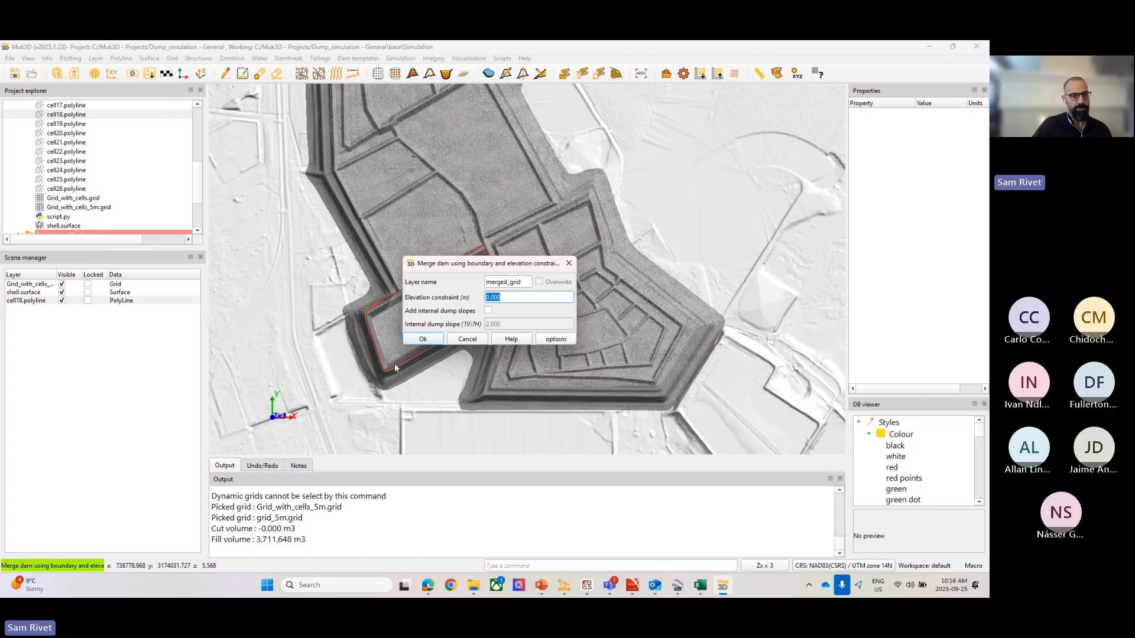
{"action": "type", "text": "20"}
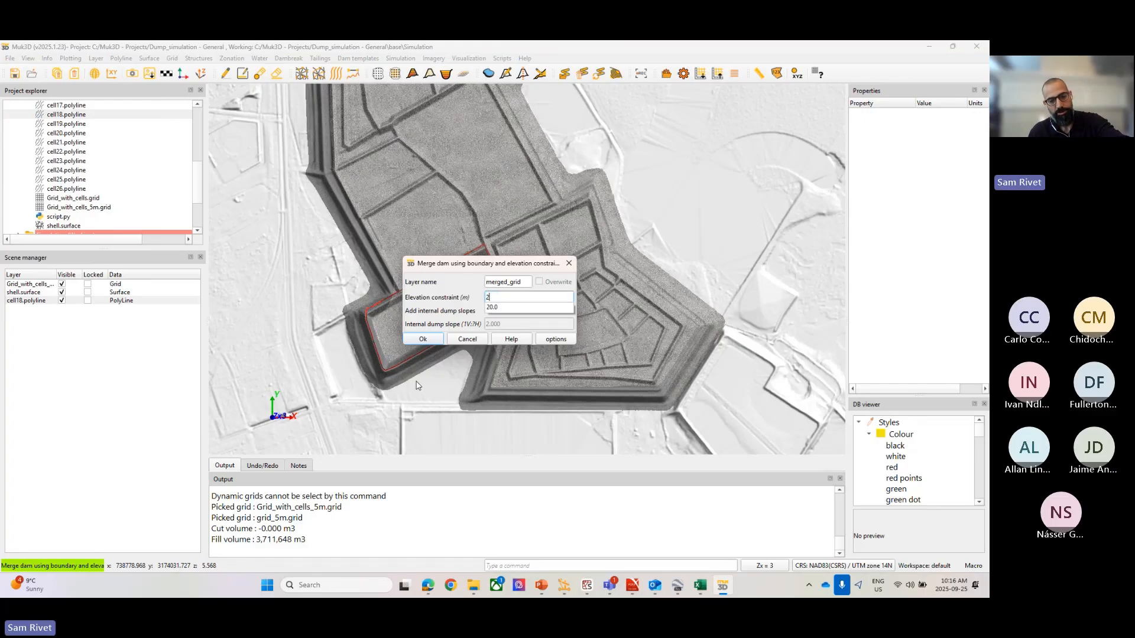
{"action": "left_click", "coordinate": [496, 307]}
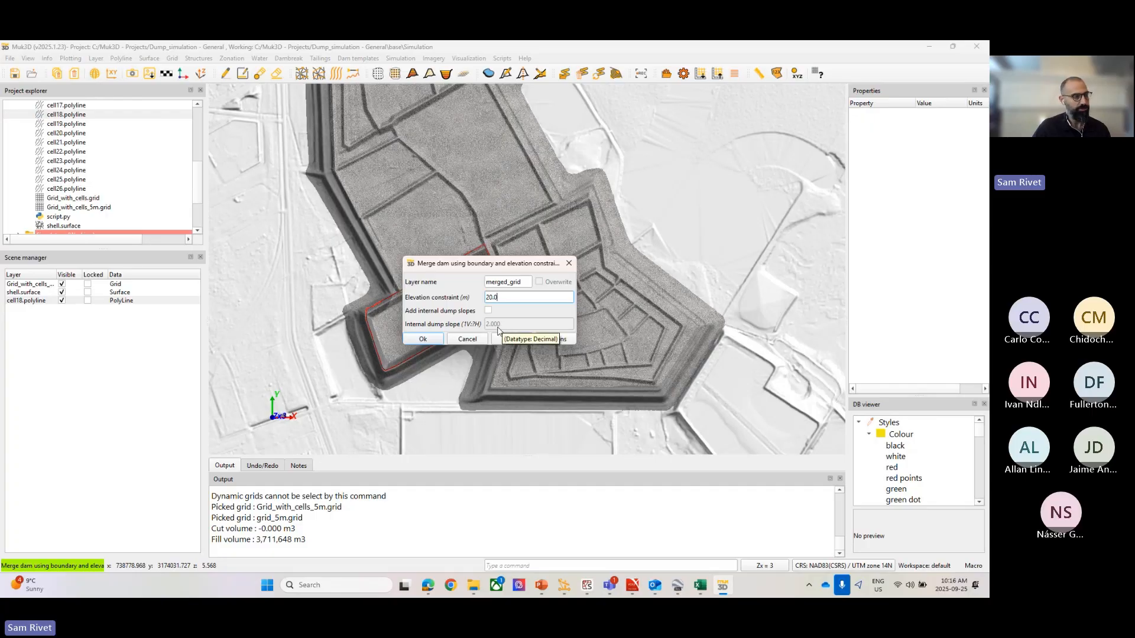
{"action": "left_click", "coordinate": [423, 340]}
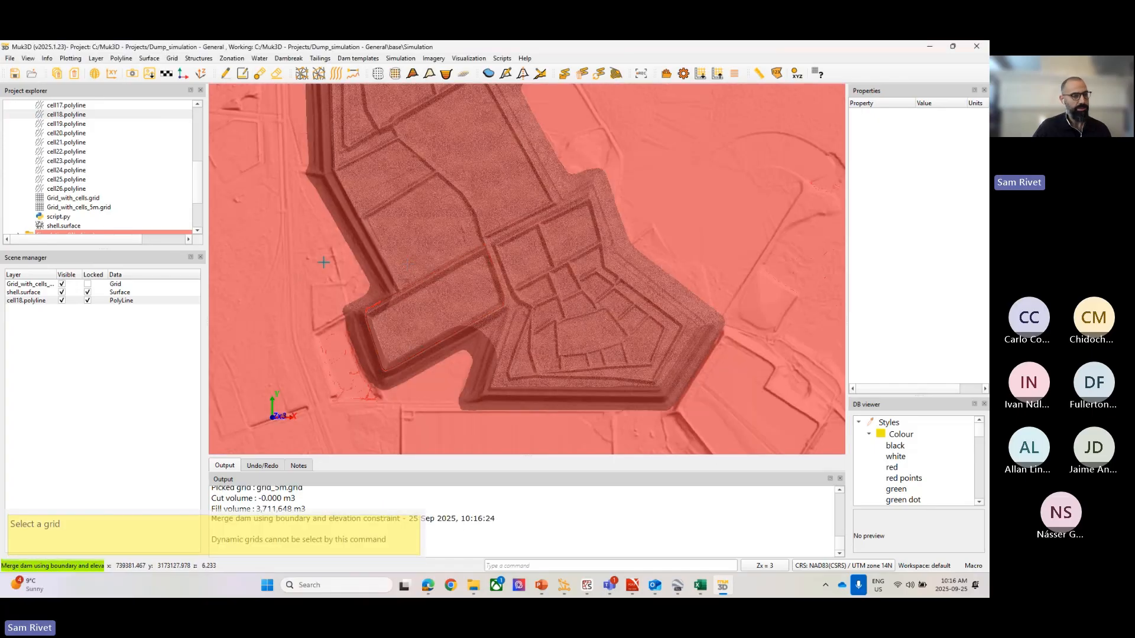
{"action": "left_click", "coordinate": [305, 269]}
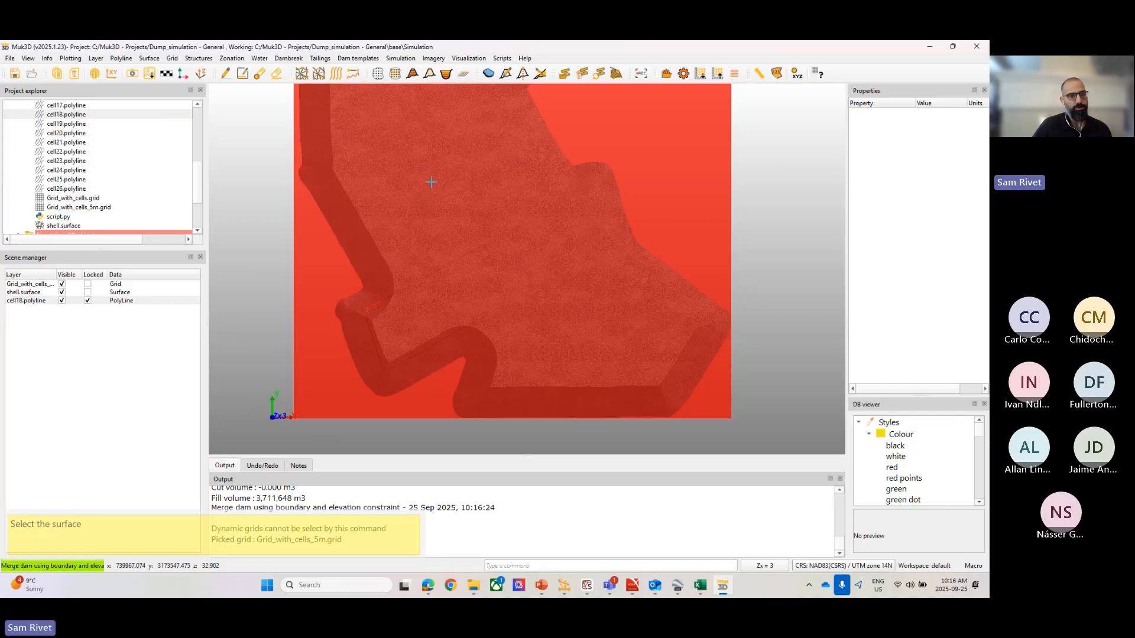
{"action": "left_click", "coordinate": [429, 178]}
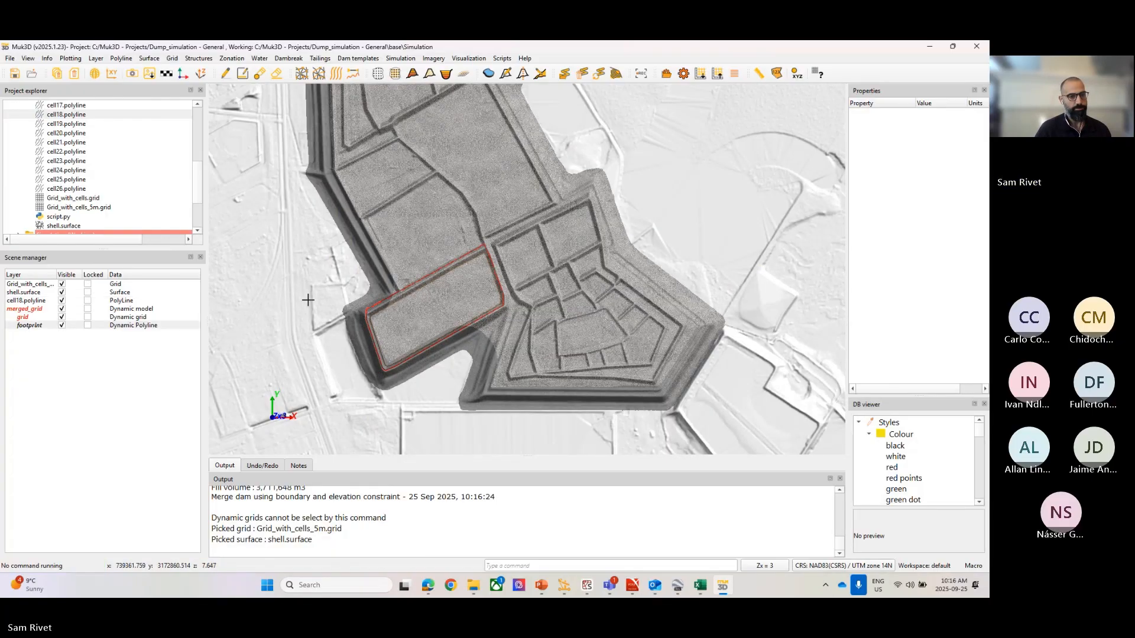
Isolate the merged dynamic grid by hiding the source grid, shell surface, cell 18 polyline and footprint, and inspect the filled cell.
{"action": "left_click", "coordinate": [61, 283]}
{"action": "left_click", "coordinate": [62, 292]}
{"action": "left_click", "coordinate": [62, 300]}
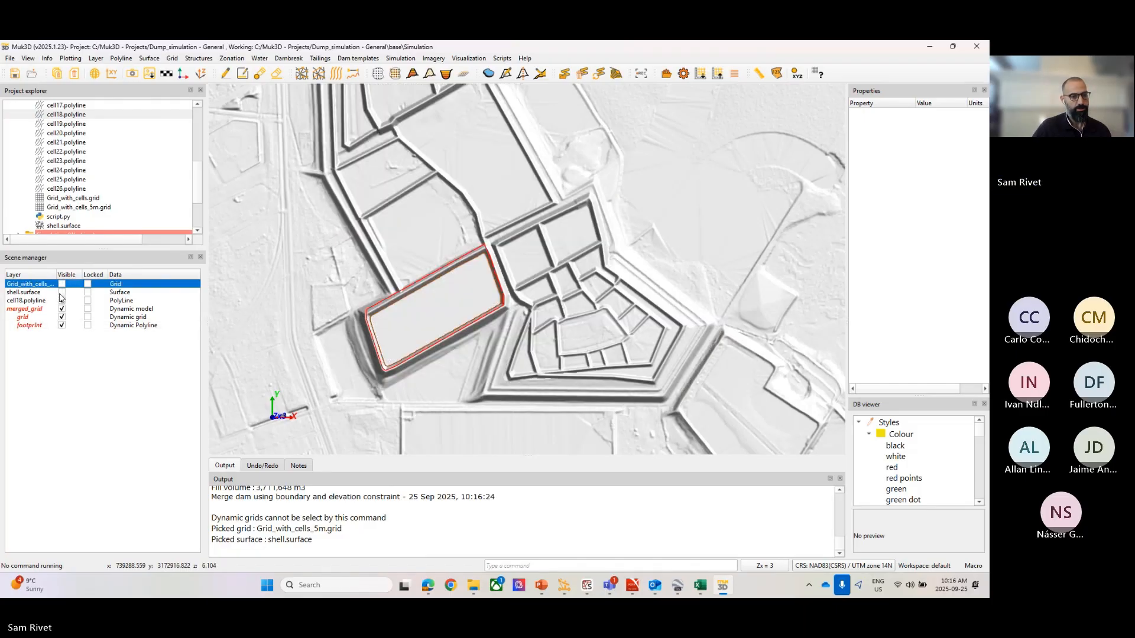
{"action": "left_click", "coordinate": [62, 308]}
{"action": "left_click", "coordinate": [62, 316]}
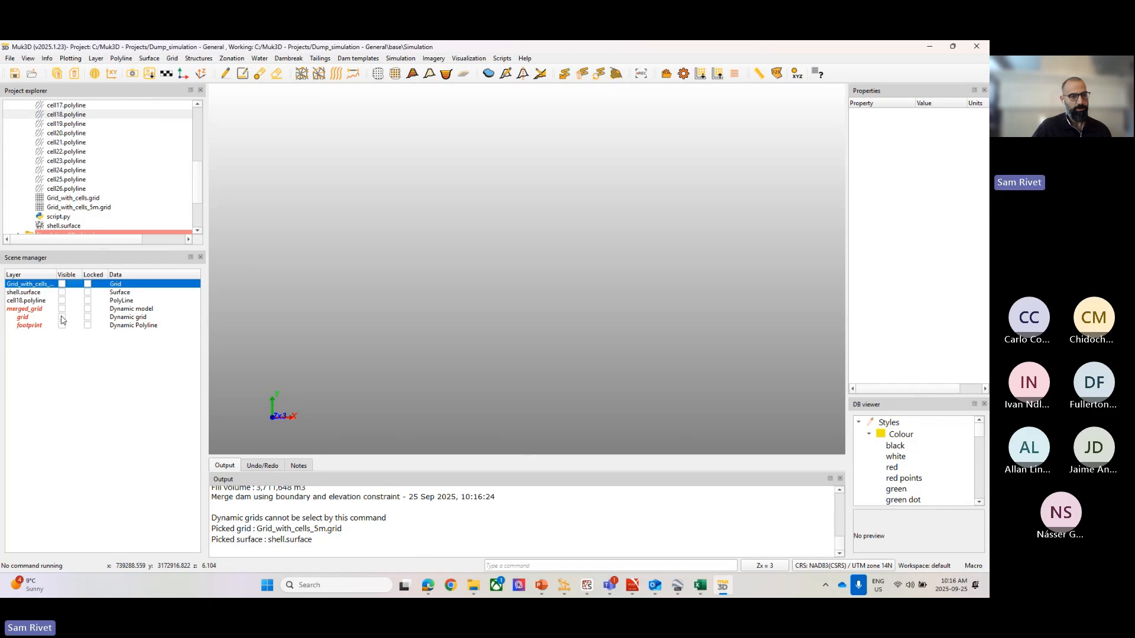
{"action": "scroll", "coordinate": [378, 235], "scroll_direction": "up", "scroll_amount": 3}
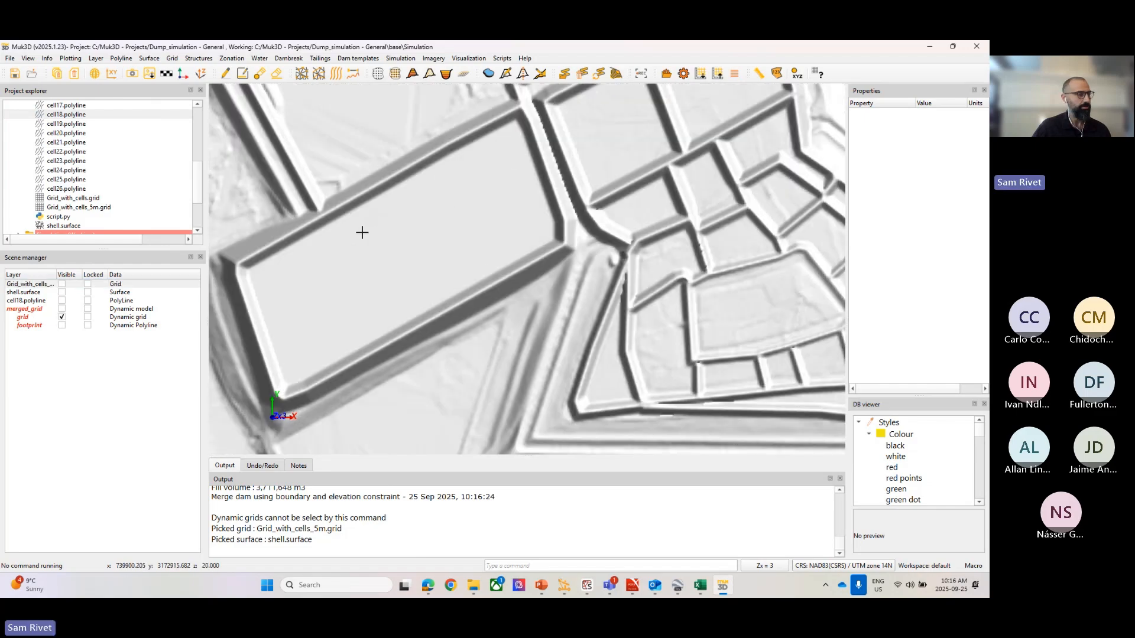
Show the original Grid_with_cells grid and shell.surface again alongside the merged dynamic grid.
{"action": "left_click", "coordinate": [61, 285]}
{"action": "left_click", "coordinate": [61, 292]}
{"action": "scroll", "coordinate": [354, 156], "scroll_direction": "down", "scroll_amount": 3}
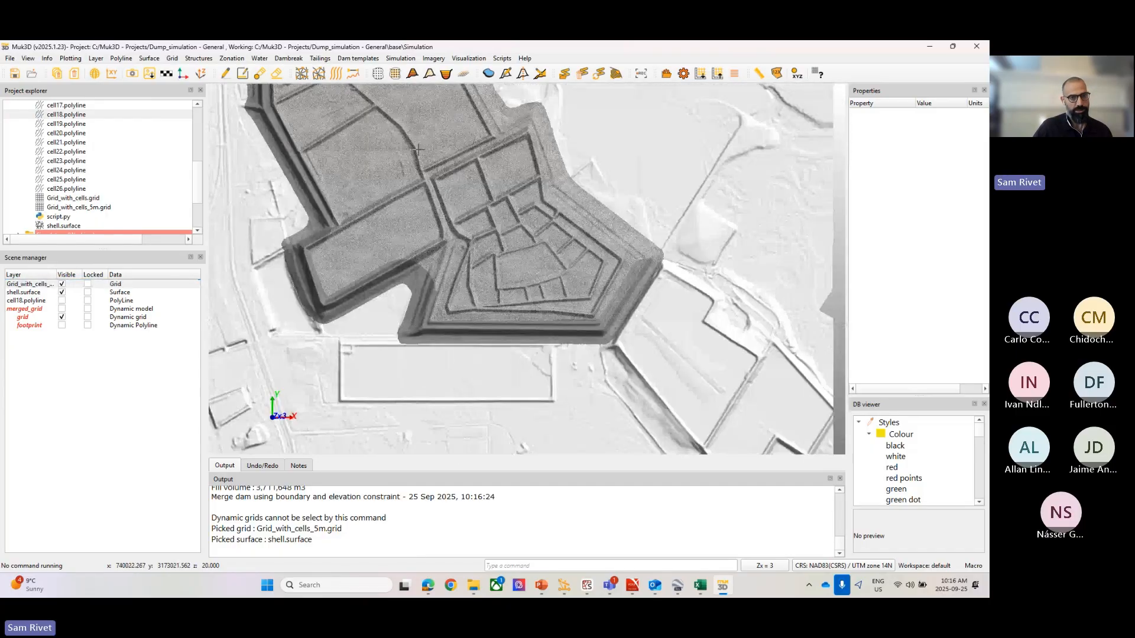
Cut a two-point section across cell 18, from outside its outer berm through the filled cell to beyond the opposite berm.
{"action": "left_click", "coordinate": [354, 76]}
{"action": "left_click", "coordinate": [432, 327]}
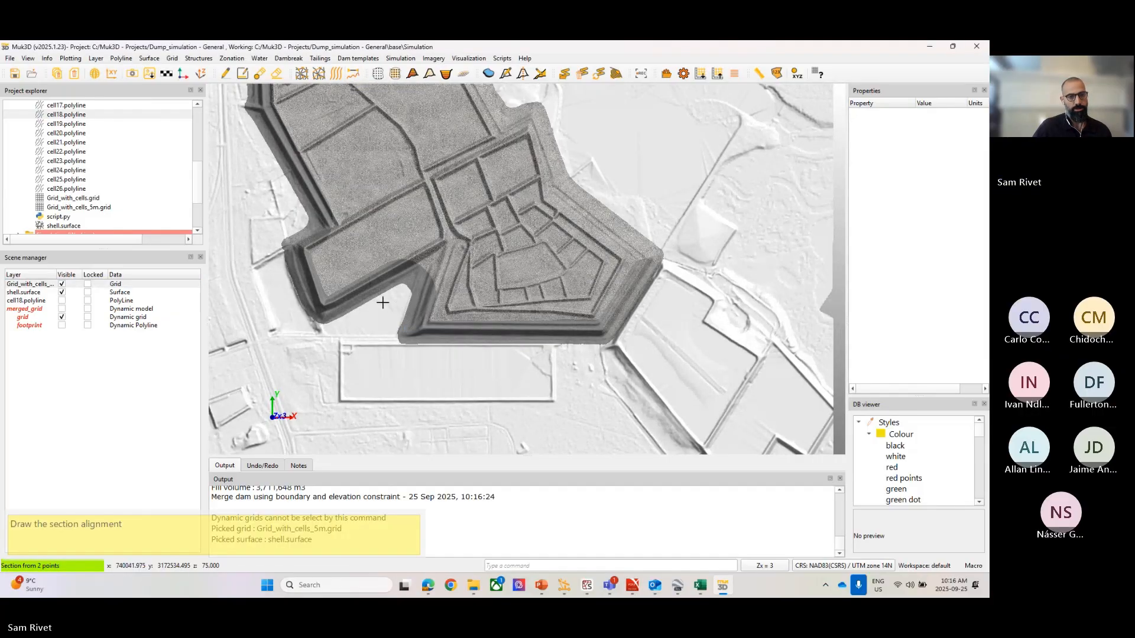
{"action": "left_click", "coordinate": [382, 302]}
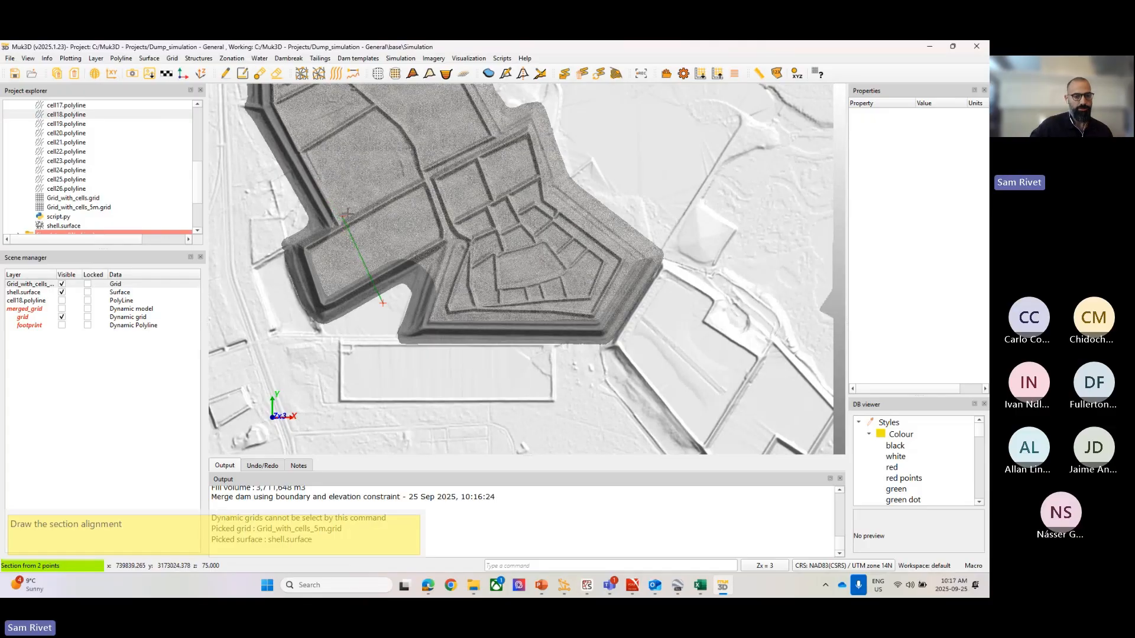
{"action": "left_click", "coordinate": [346, 213]}
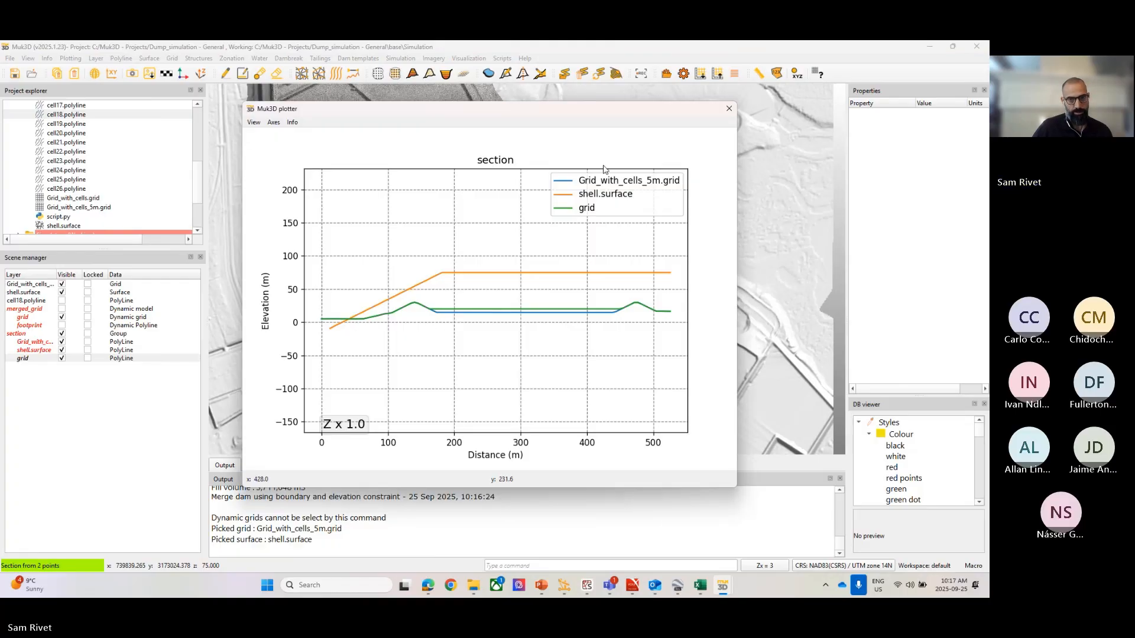
Enlarge the section plot, set its vertical scale to 3 to compare the surfaces, and close the plot.
{"action": "left_click_drag", "start_coordinate": [589, 114], "coordinate": [404, 54]}
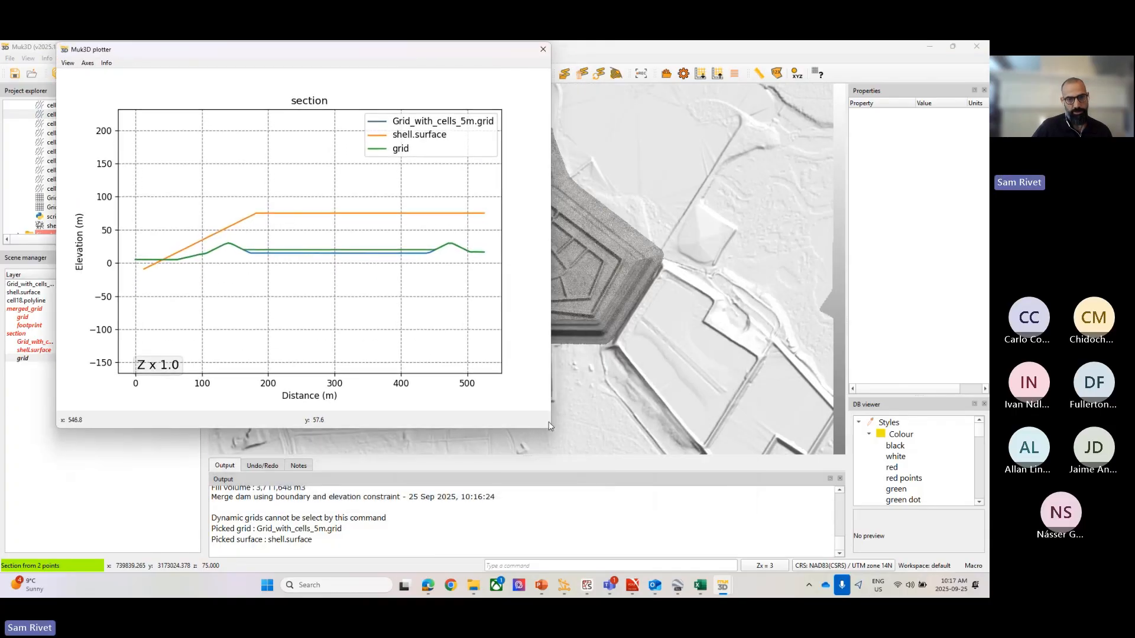
{"action": "left_click_drag", "start_coordinate": [548, 430], "coordinate": [613, 459]}
{"action": "left_click_drag", "start_coordinate": [785, 529], "coordinate": [794, 534]}
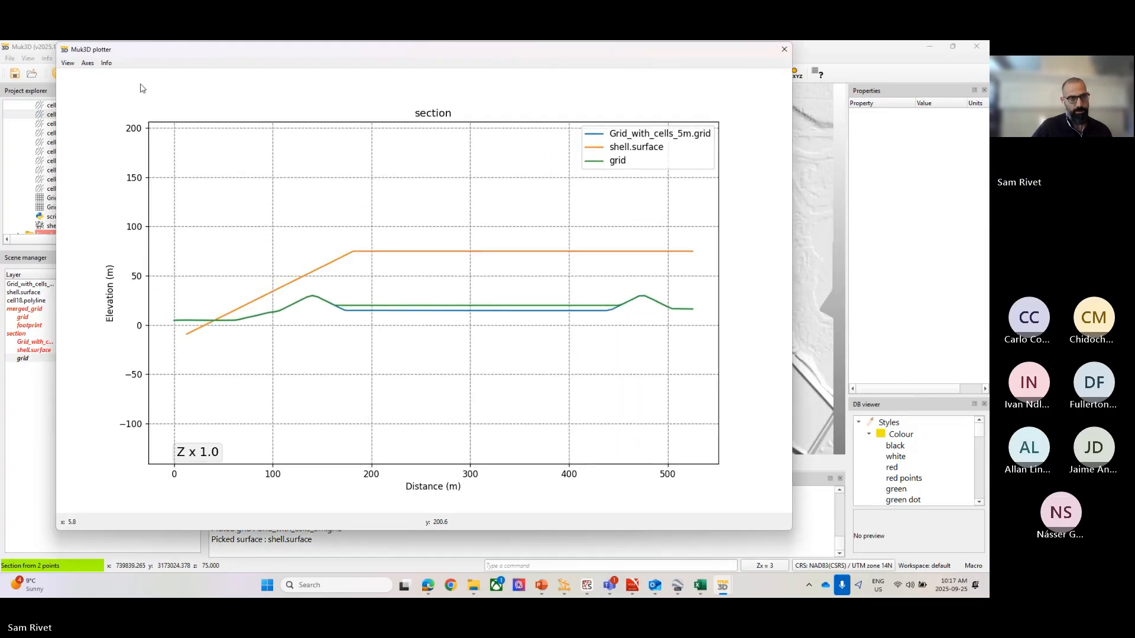
{"action": "left_click", "coordinate": [88, 63]}
{"action": "left_click", "coordinate": [97, 88]}
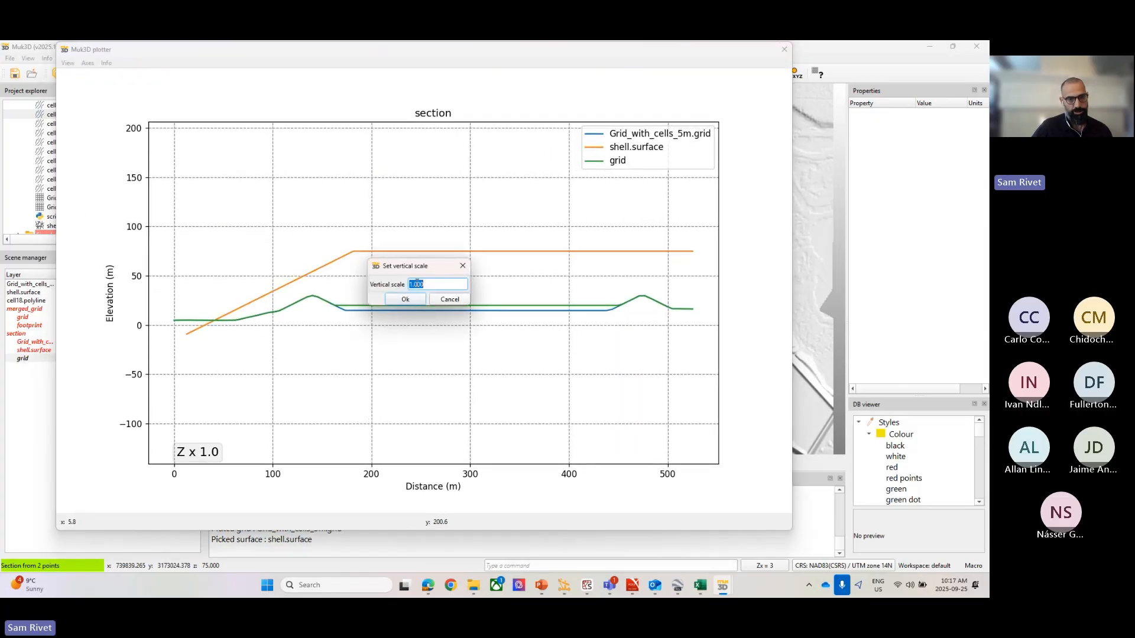
{"action": "type", "text": "3"}
{"action": "left_click", "coordinate": [406, 299]}
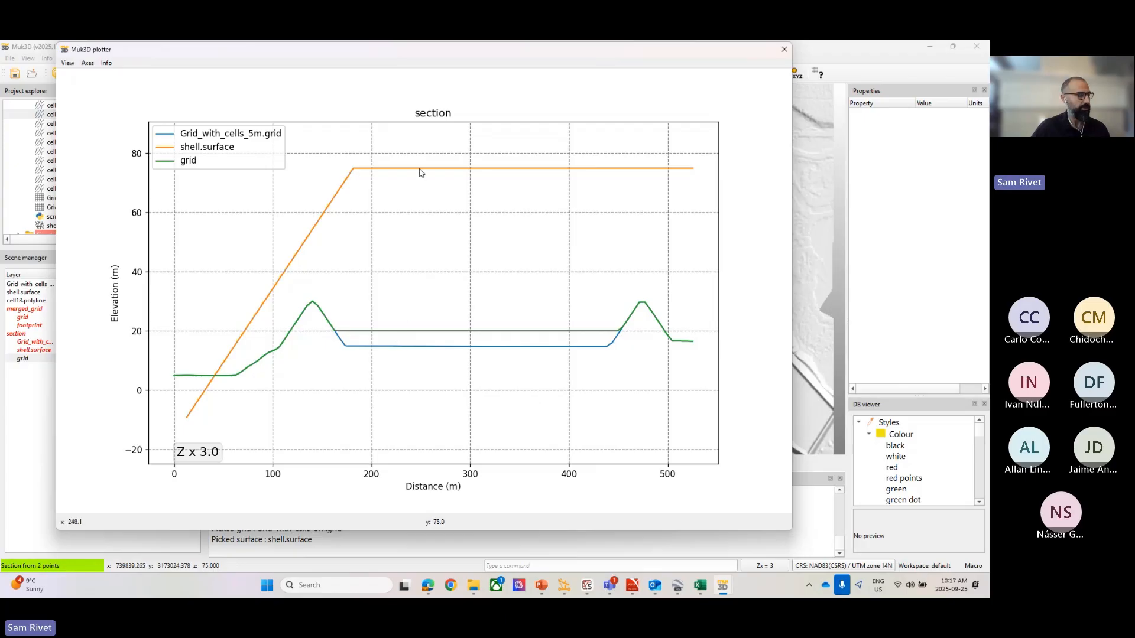
{"action": "left_click", "coordinate": [784, 49]}
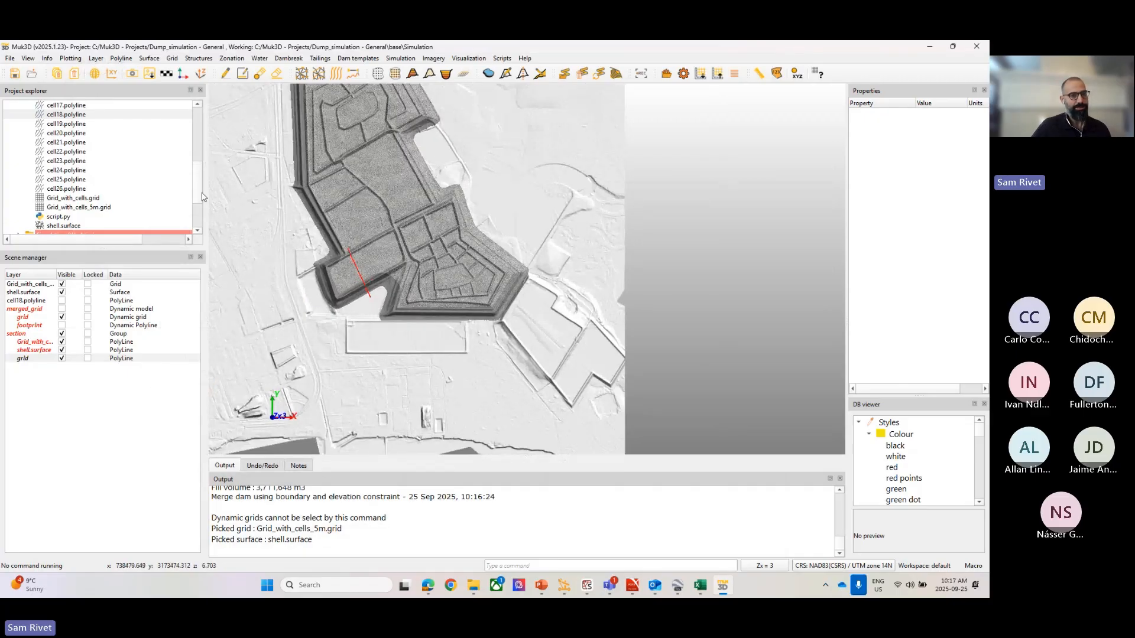
Clear all graphics from the scene and show the contents of the Simulation folder instead of the data folder.
{"action": "scroll", "coordinate": [142, 220], "scroll_direction": "up", "scroll_amount": 5}
{"action": "scroll", "coordinate": [78, 177], "scroll_direction": "up", "scroll_amount": 2}
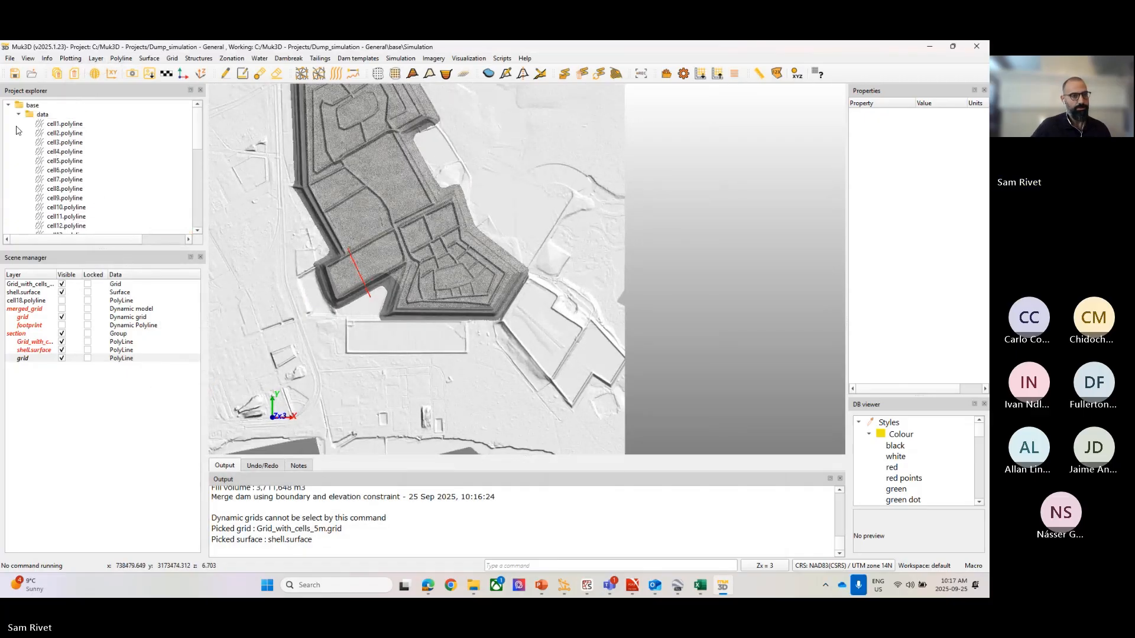
{"action": "left_click", "coordinate": [17, 114]}
{"action": "right_click", "coordinate": [680, 208]}
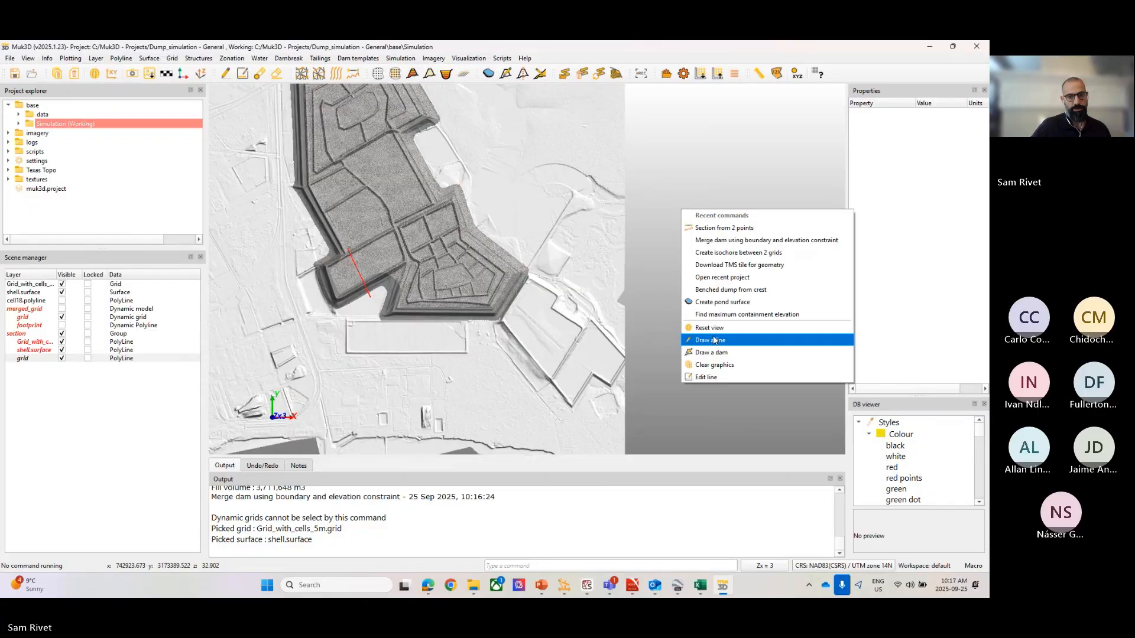
{"action": "left_click", "coordinate": [701, 365]}
{"action": "left_click", "coordinate": [509, 322]}
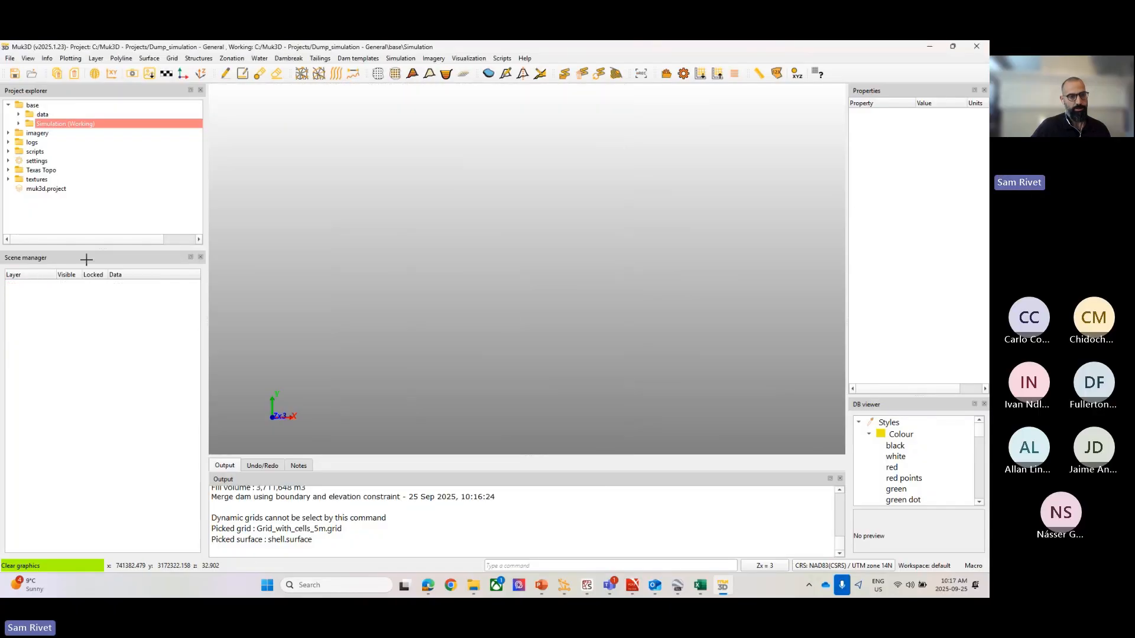
{"action": "left_click", "coordinate": [19, 123]}
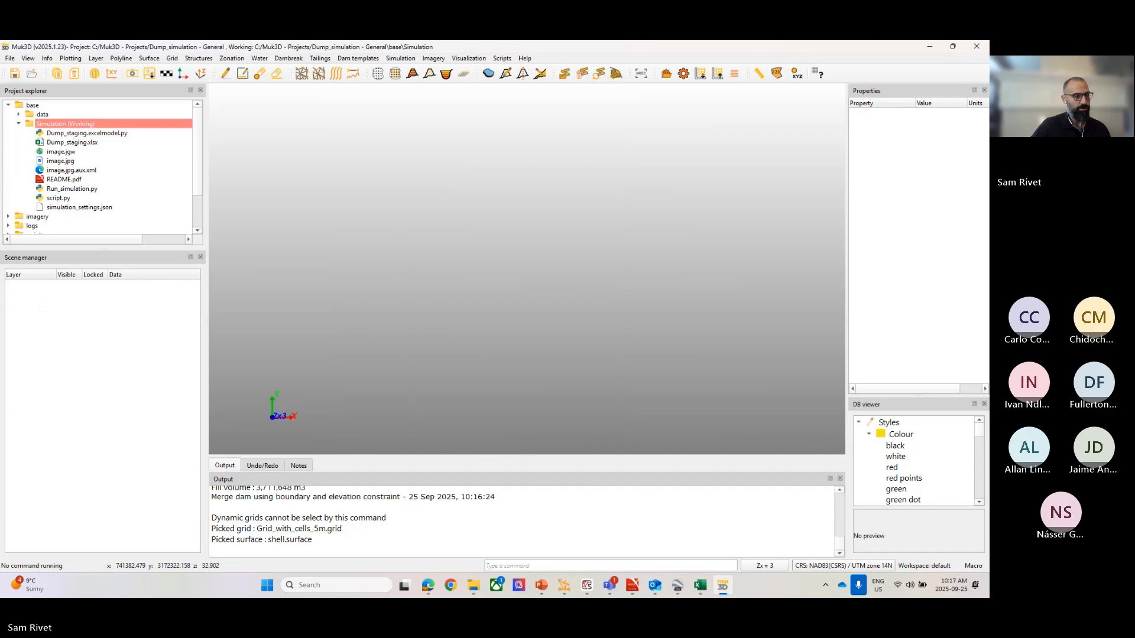
Switch to Dump_staging.xlsx in Excel and examine the cell allocation percentages and their totals for each timestep.
{"action": "key", "text": "alt+Tab"}
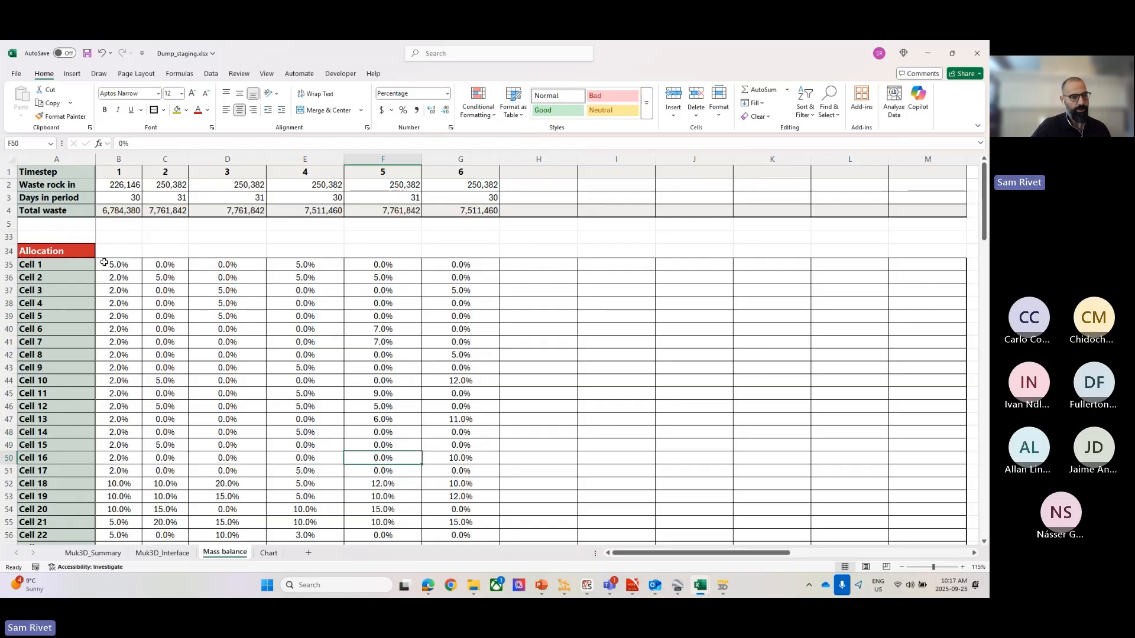
{"action": "left_click_drag", "start_coordinate": [104, 262], "coordinate": [383, 497]}
{"action": "scroll", "coordinate": [390, 479], "scroll_direction": "down", "scroll_amount": 5}
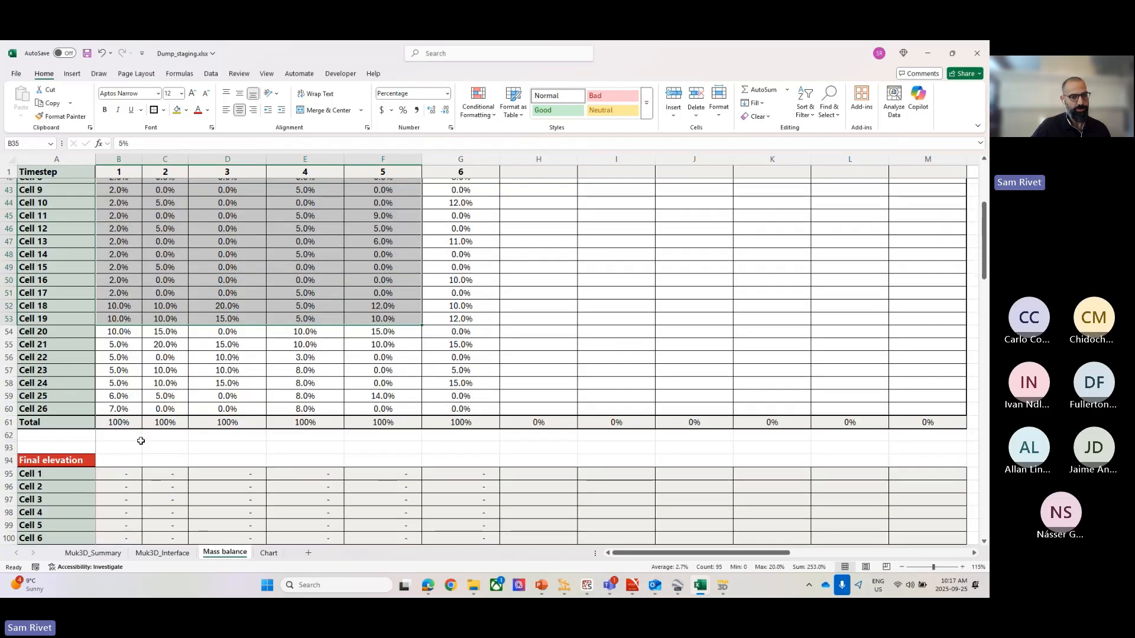
{"action": "left_click_drag", "start_coordinate": [126, 426], "coordinate": [378, 423]}
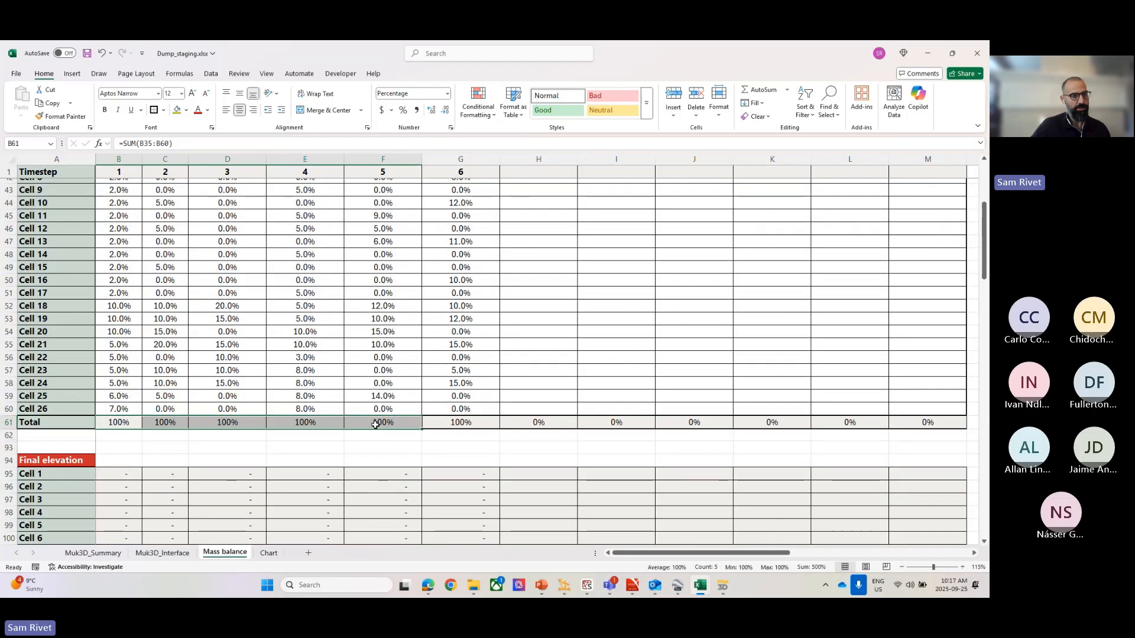
{"action": "scroll", "coordinate": [379, 423], "scroll_direction": "up", "scroll_amount": 3}
Examine the allocations by timestep, Cell 10's values for timesteps 2 to 6, and the final elevation table in the mass balance.
{"action": "left_click", "coordinate": [118, 268]}
{"action": "left_click", "coordinate": [120, 229]}
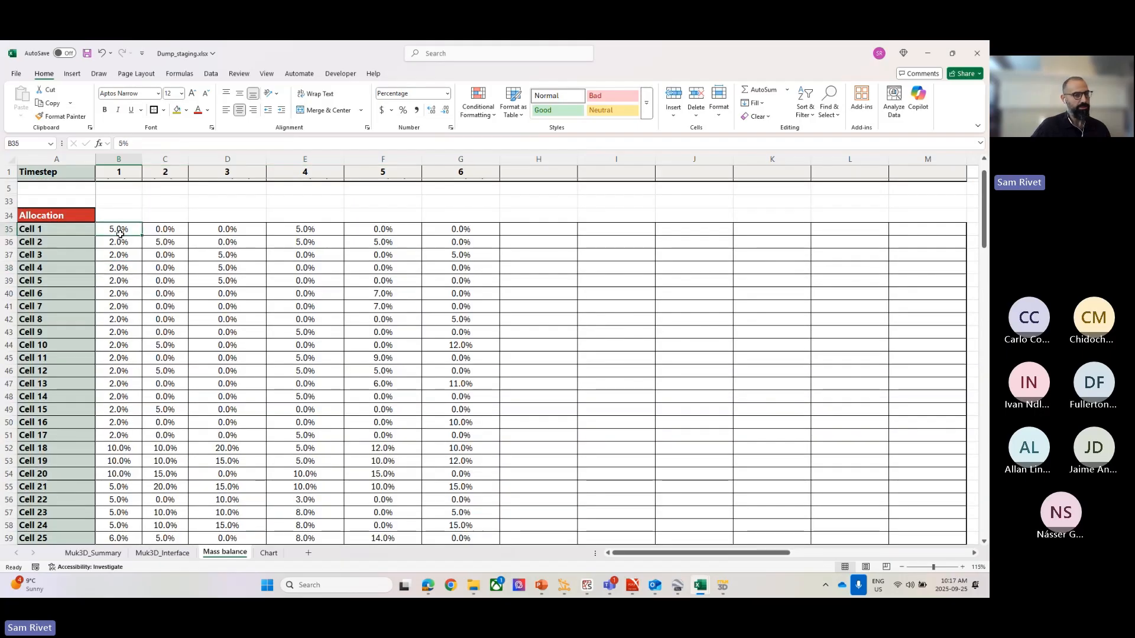
{"action": "left_click_drag", "start_coordinate": [120, 234], "coordinate": [156, 535]}
{"action": "left_click", "coordinate": [153, 309]}
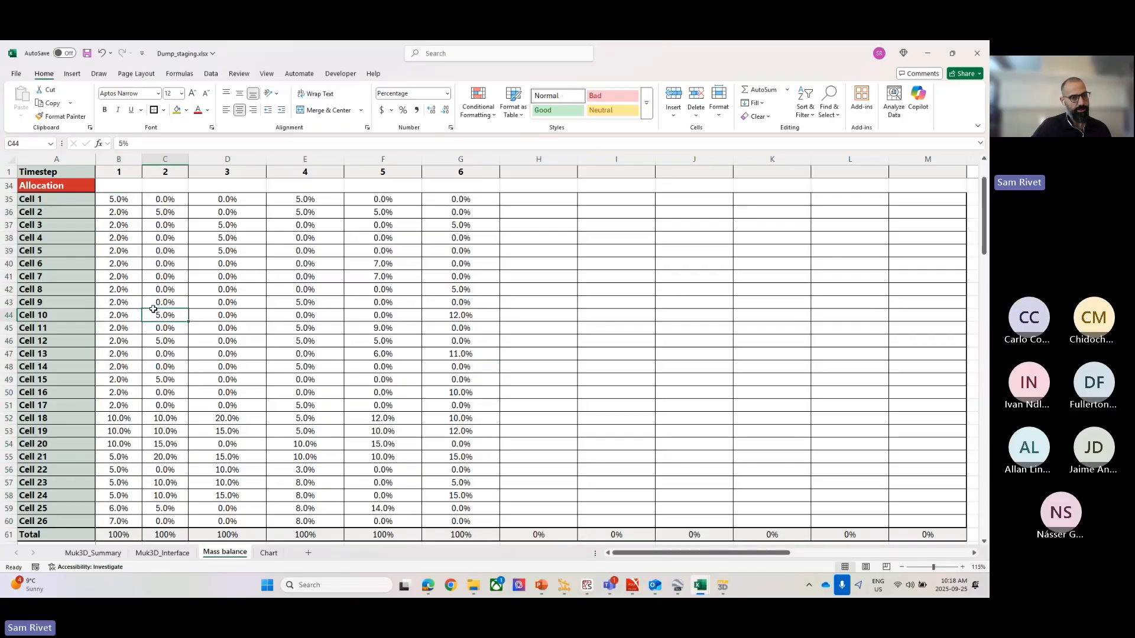
{"action": "left_click_drag", "start_coordinate": [153, 309], "coordinate": [437, 314]}
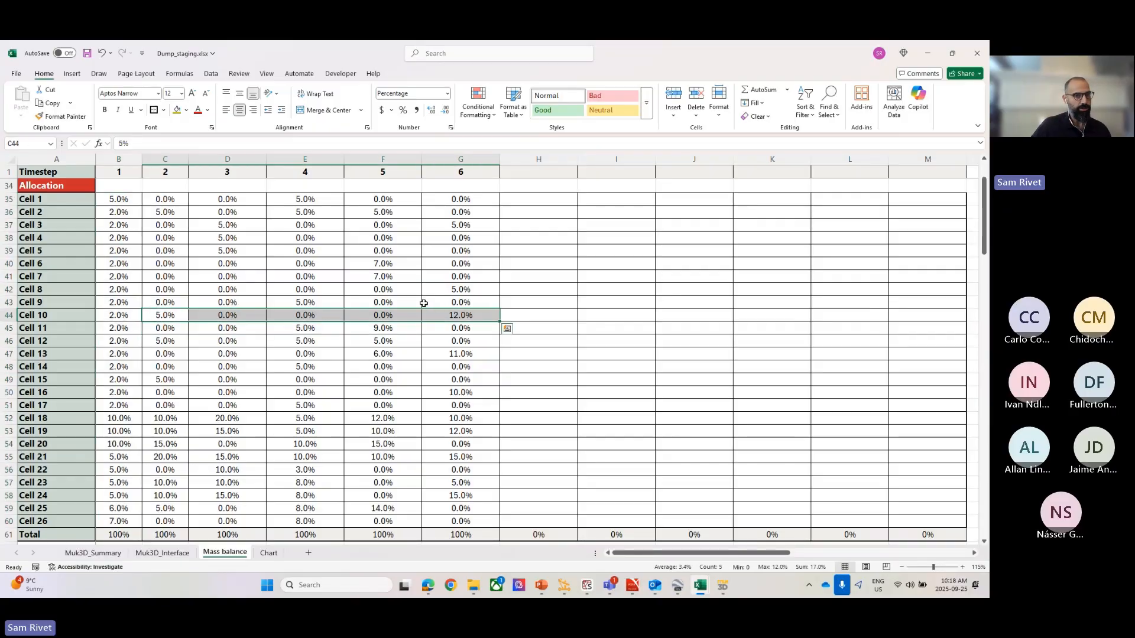
{"action": "scroll", "coordinate": [424, 303], "scroll_direction": "up", "scroll_amount": 2}
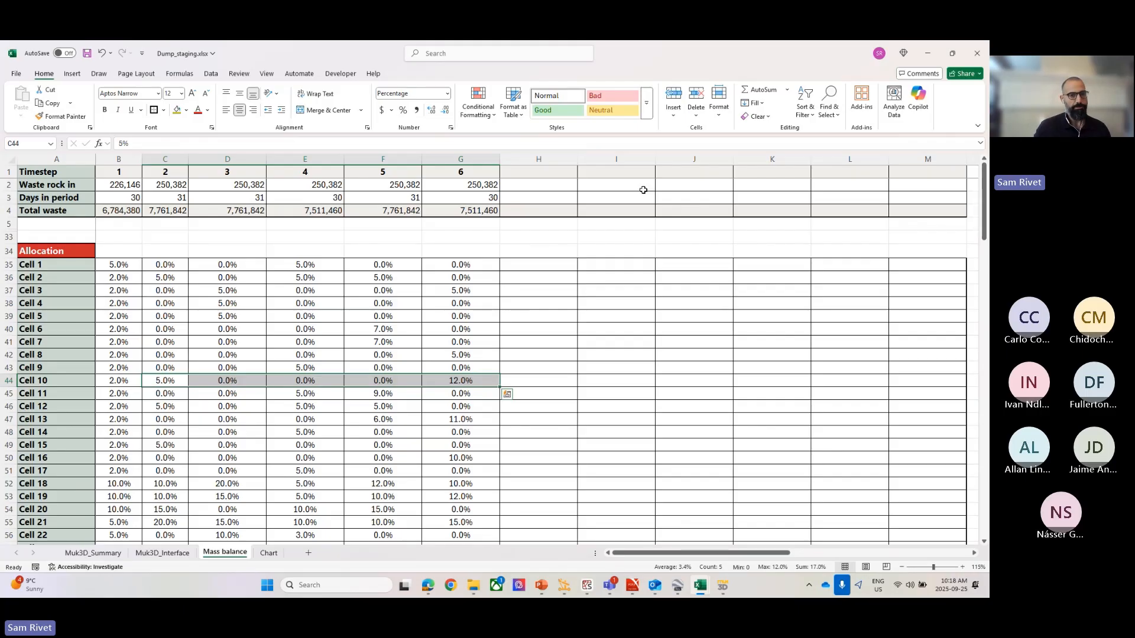
{"action": "scroll", "coordinate": [638, 250], "scroll_direction": "down", "scroll_amount": 10}
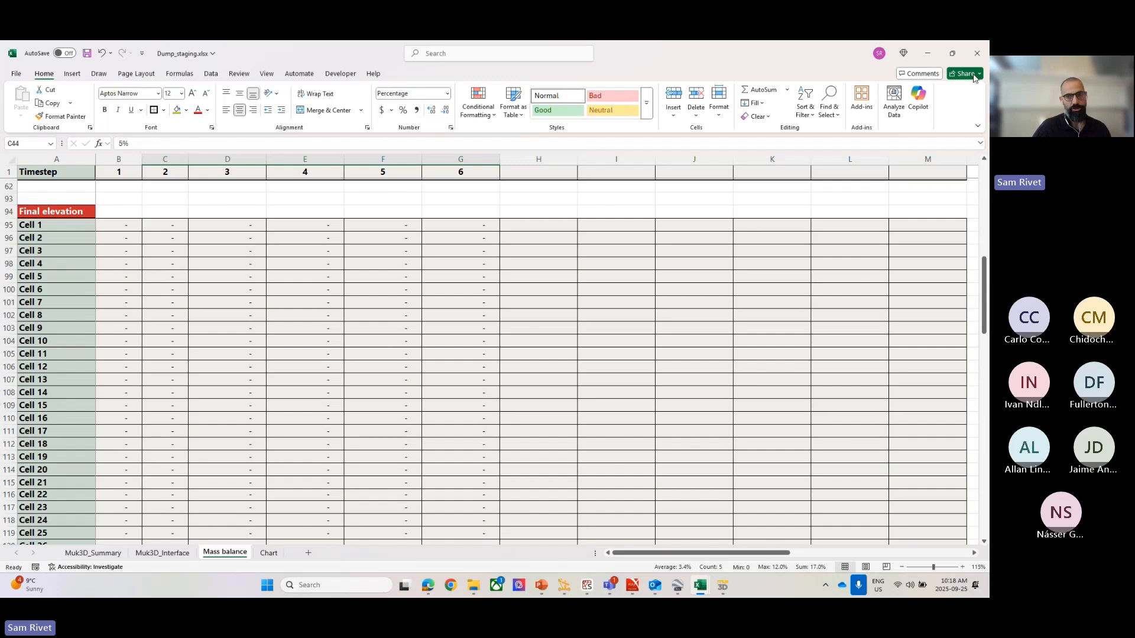
Return to Muk3D and run the Run_simulation.py script from the Simulation folder.
{"action": "left_click", "coordinate": [927, 53]}
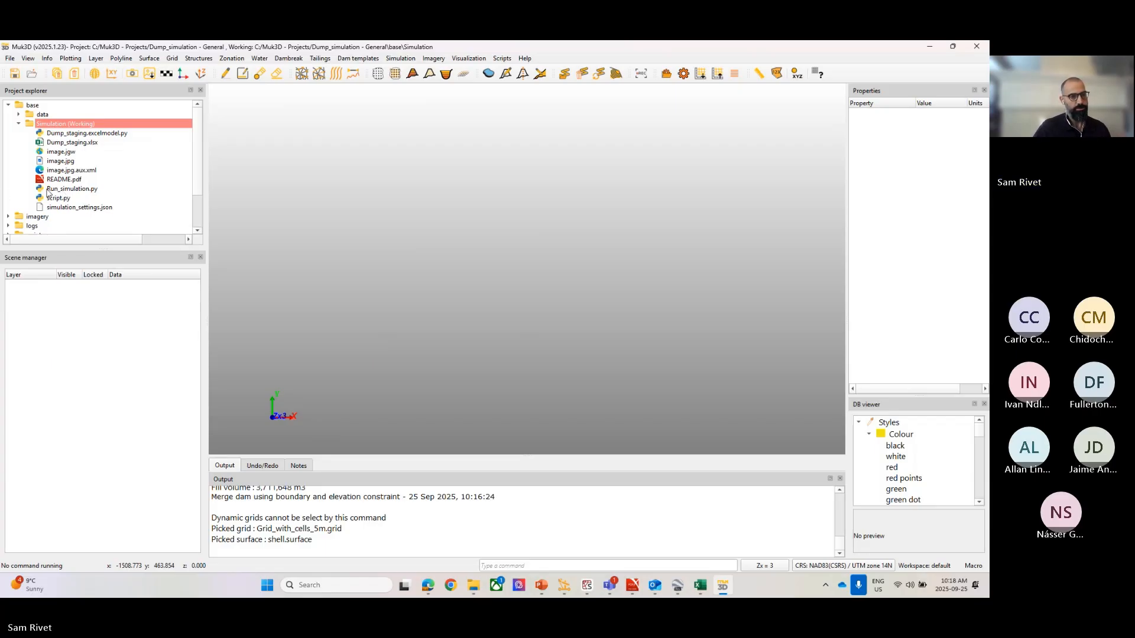
{"action": "left_click_drag", "start_coordinate": [65, 189], "coordinate": [514, 213]}
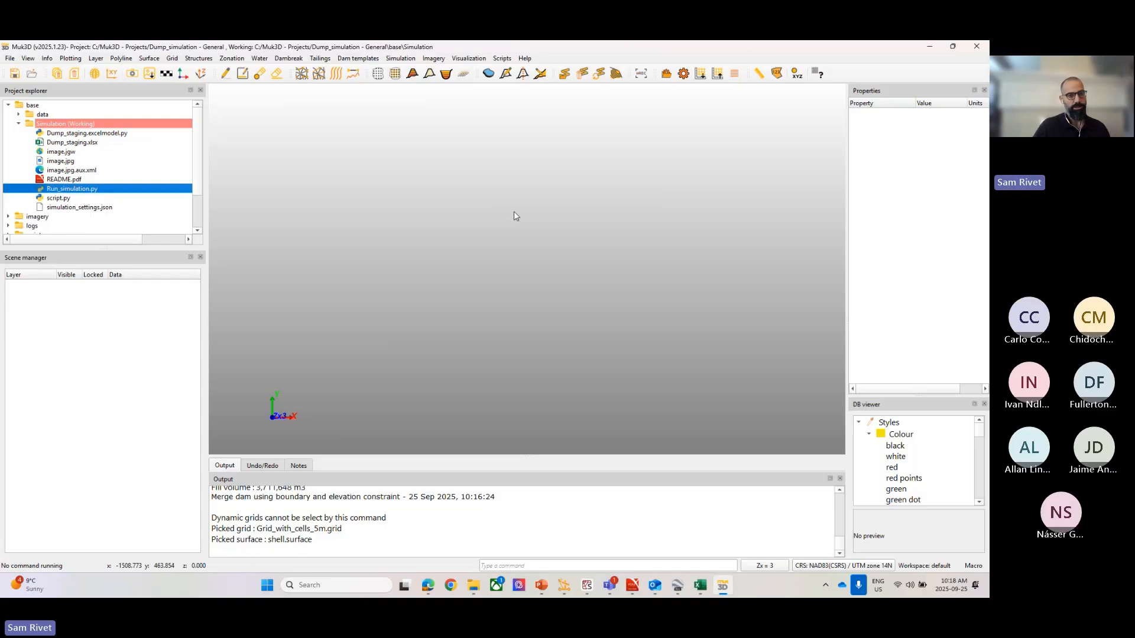
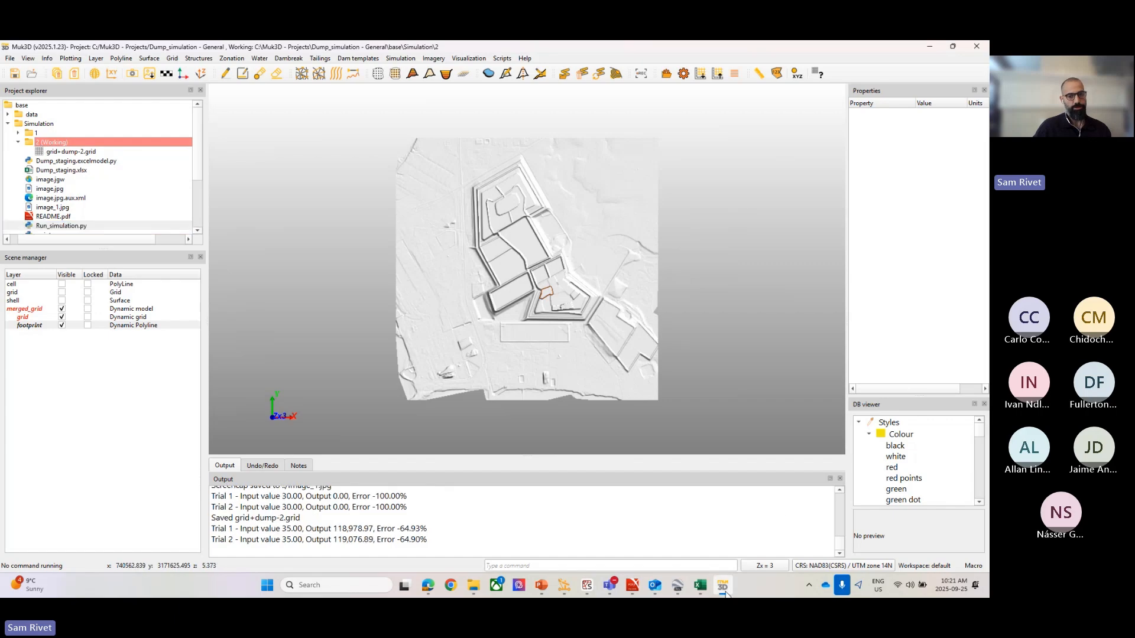
Switch to Dump_staging.xlsx in Excel and examine the timestep 1 cell elevations on the Mass balance and Muk3D_Interface sheets.
{"action": "mouse_move", "coordinate": [711, 589]}
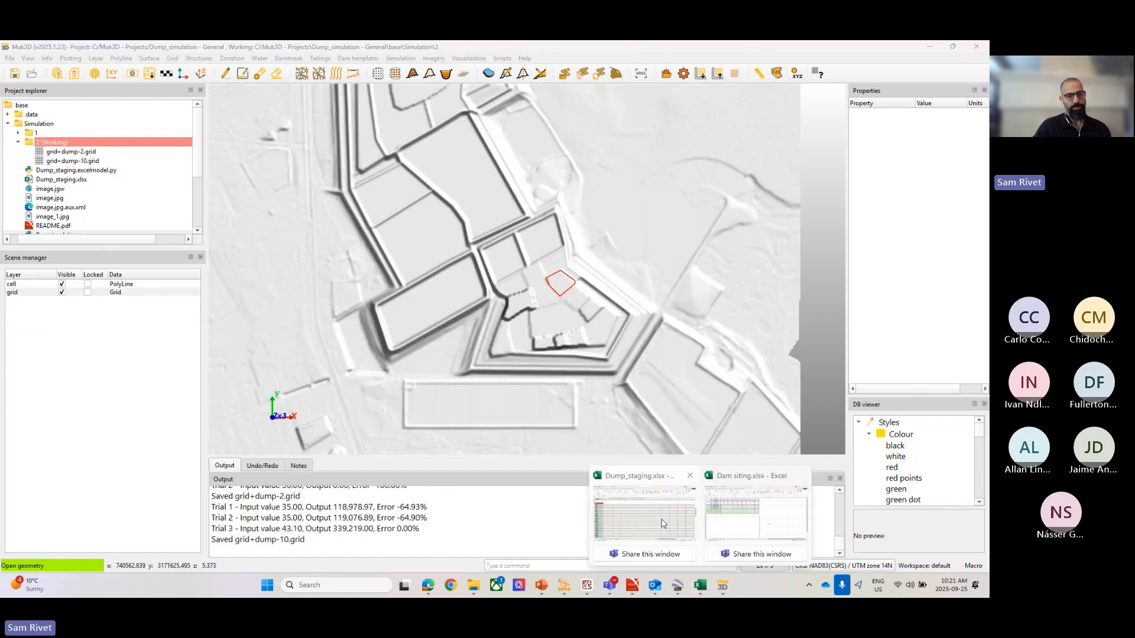
{"action": "left_click", "coordinate": [652, 509]}
{"action": "scroll", "coordinate": [314, 357], "scroll_direction": "down", "scroll_amount": 8}
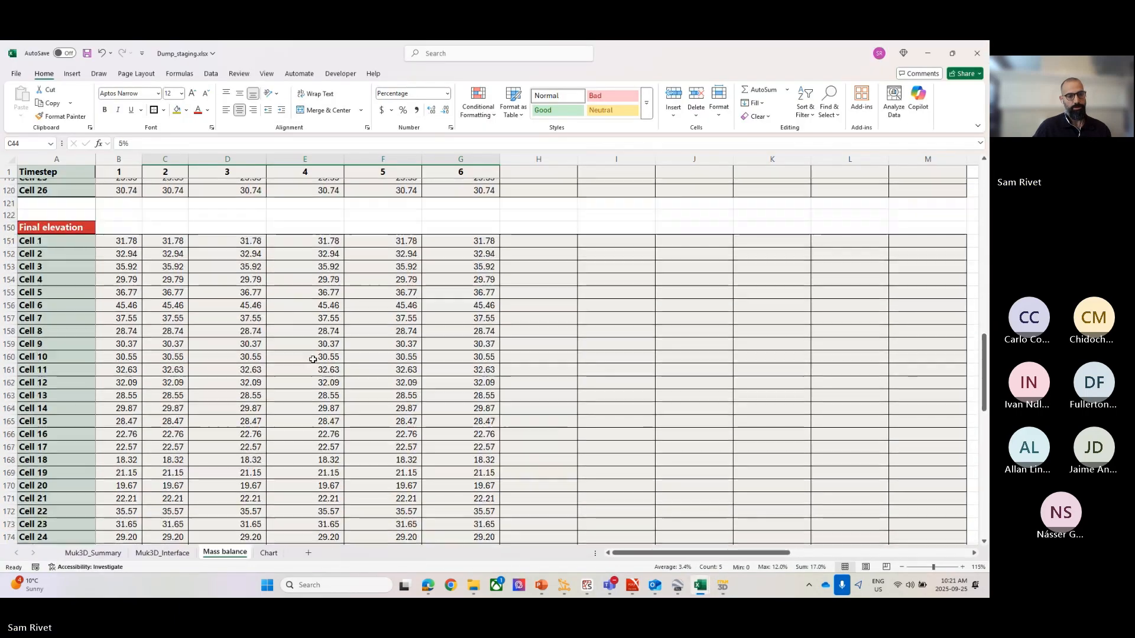
{"action": "scroll", "coordinate": [207, 506], "scroll_direction": "down", "scroll_amount": 4}
{"action": "scroll", "coordinate": [165, 393], "scroll_direction": "up", "scroll_amount": 4}
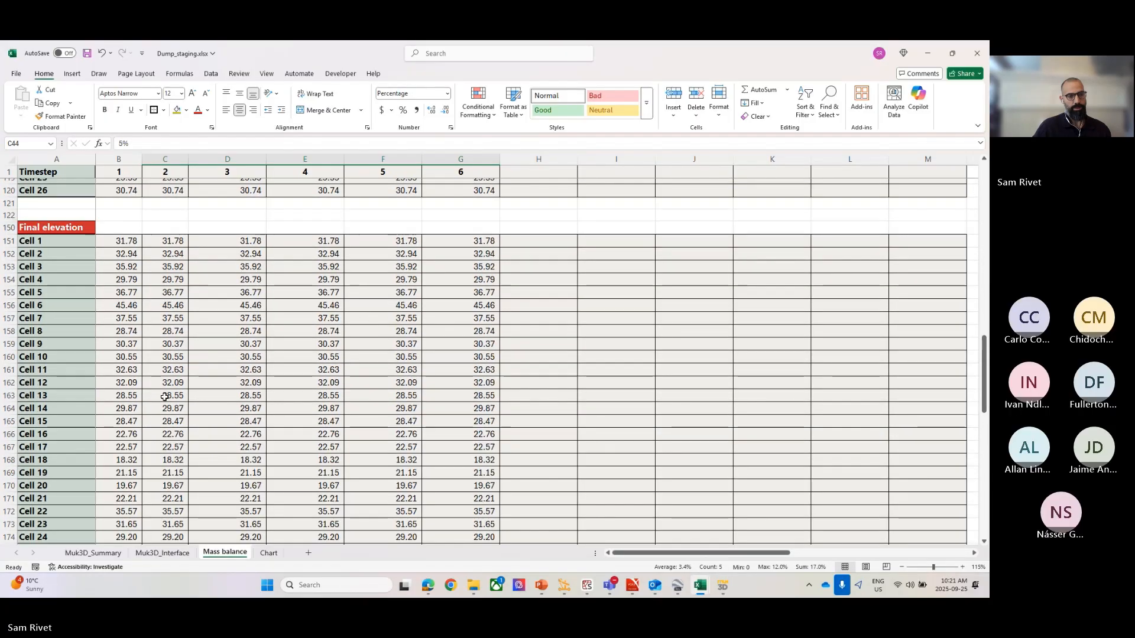
{"action": "left_click_drag", "start_coordinate": [121, 240], "coordinate": [136, 535]}
{"action": "left_click", "coordinate": [160, 553]}
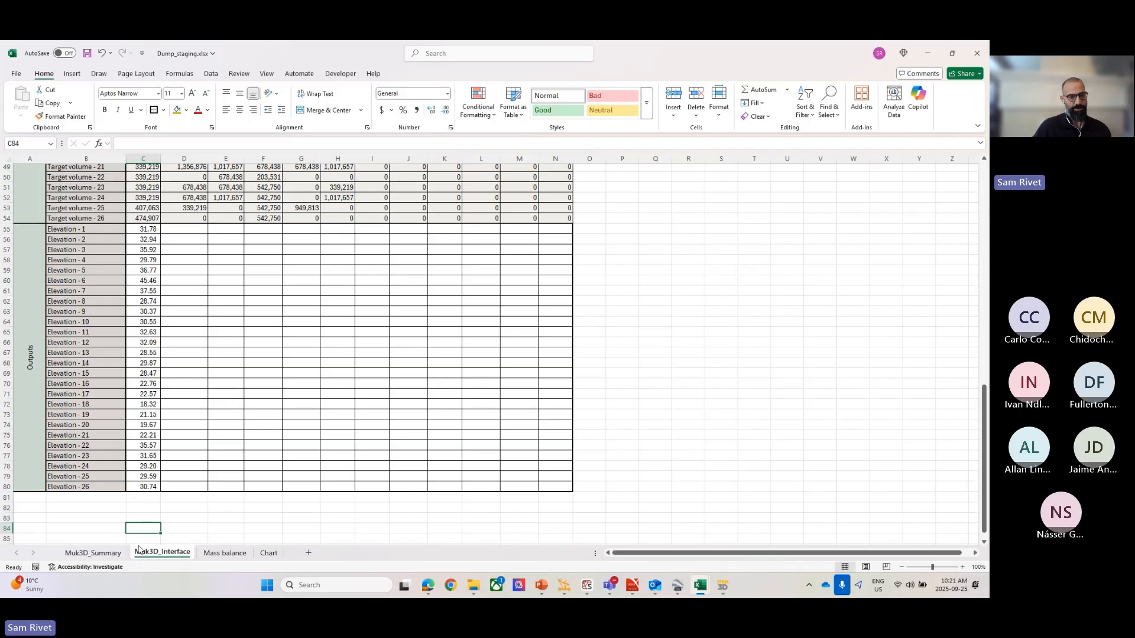
{"action": "left_click", "coordinate": [213, 553]}
Examine the formulas linking the final elevations of timestep 1 and the following timesteps to the Muk3D_Interface sheet.
{"action": "scroll", "coordinate": [228, 473], "scroll_direction": "up", "scroll_amount": 20}
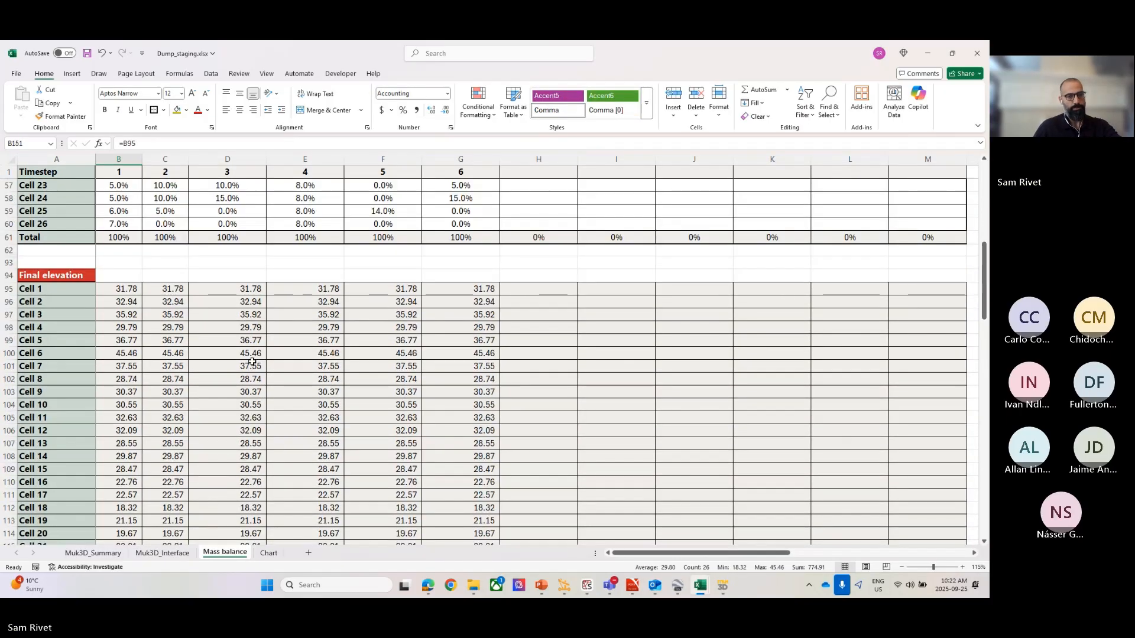
{"action": "scroll", "coordinate": [251, 361], "scroll_direction": "down", "scroll_amount": 3, "text": "ctrl"}
{"action": "scroll", "coordinate": [253, 366], "scroll_direction": "down", "scroll_amount": 8}
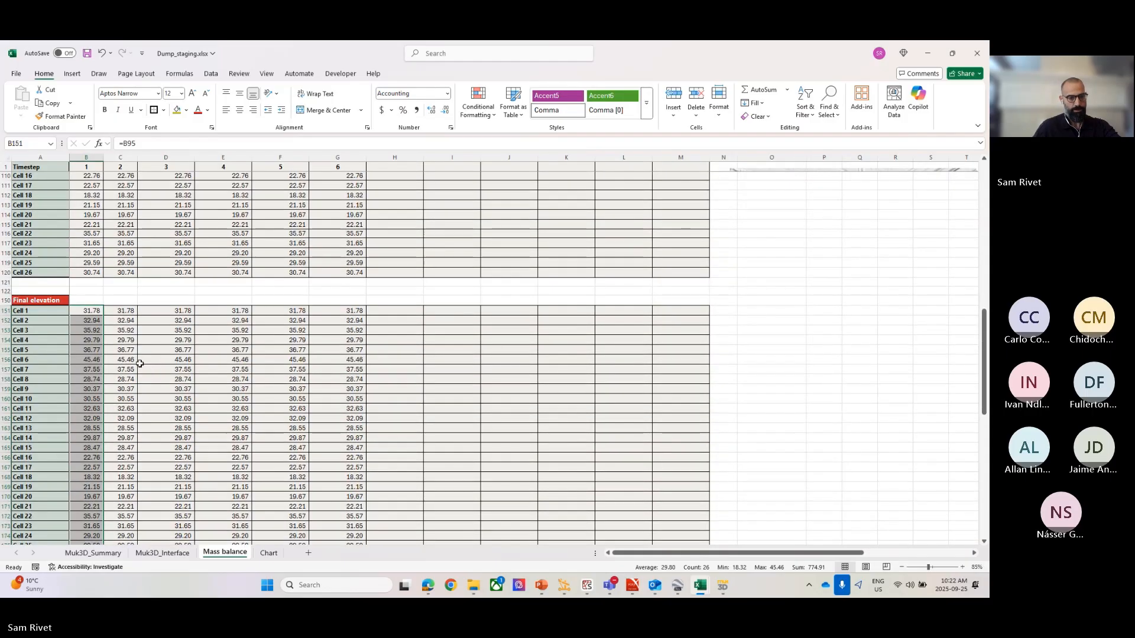
{"action": "left_click", "coordinate": [140, 362]}
{"action": "scroll", "coordinate": [141, 373], "scroll_direction": "up", "scroll_amount": 15}
{"action": "left_click", "coordinate": [126, 319]}
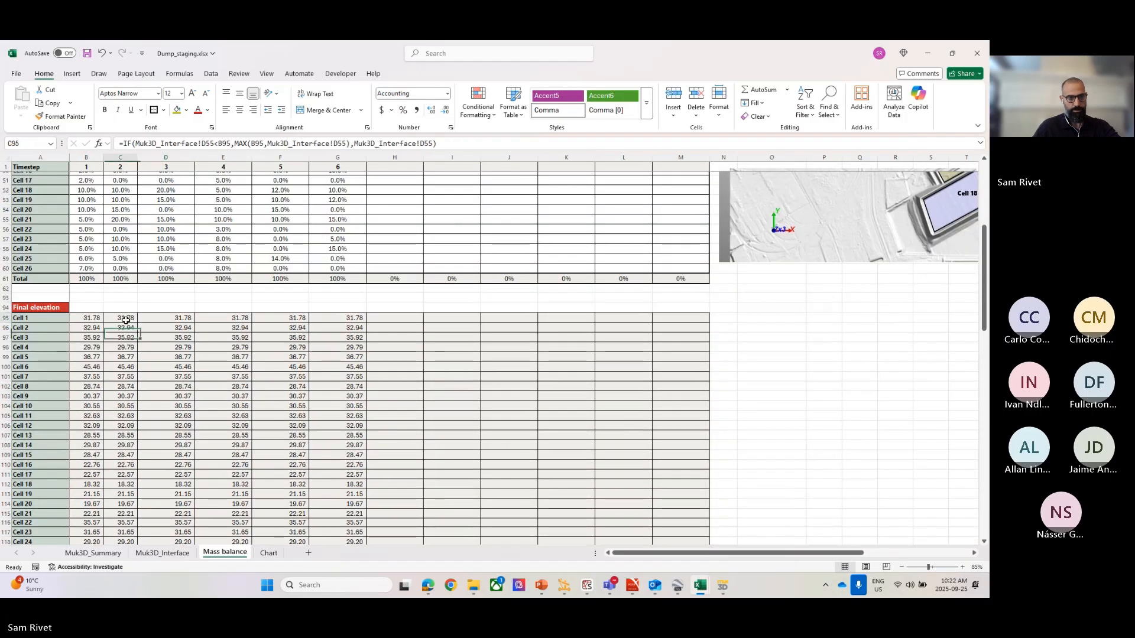
{"action": "left_click", "coordinate": [93, 318]}
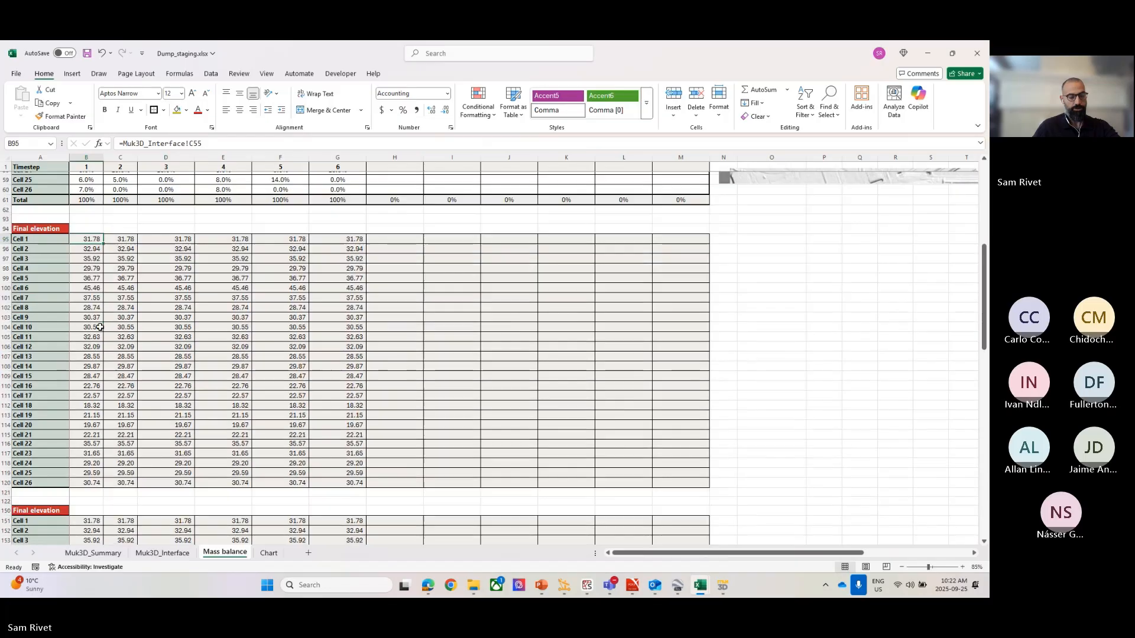
{"action": "scroll", "coordinate": [101, 324], "scroll_direction": "down", "scroll_amount": 3}
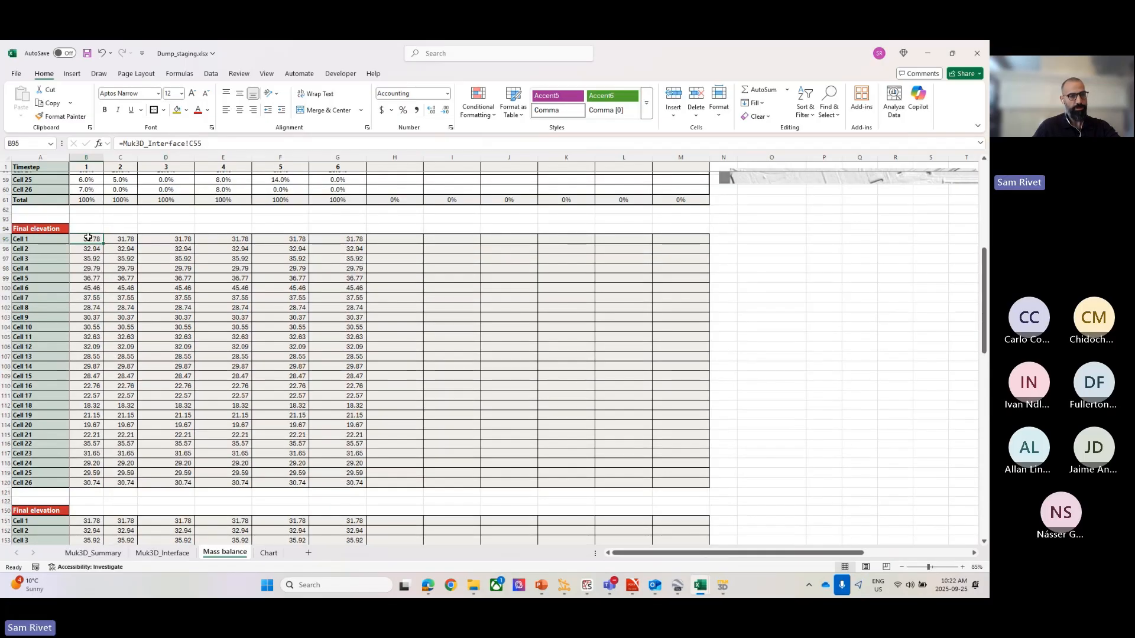
{"action": "left_click_drag", "start_coordinate": [115, 239], "coordinate": [349, 239]}
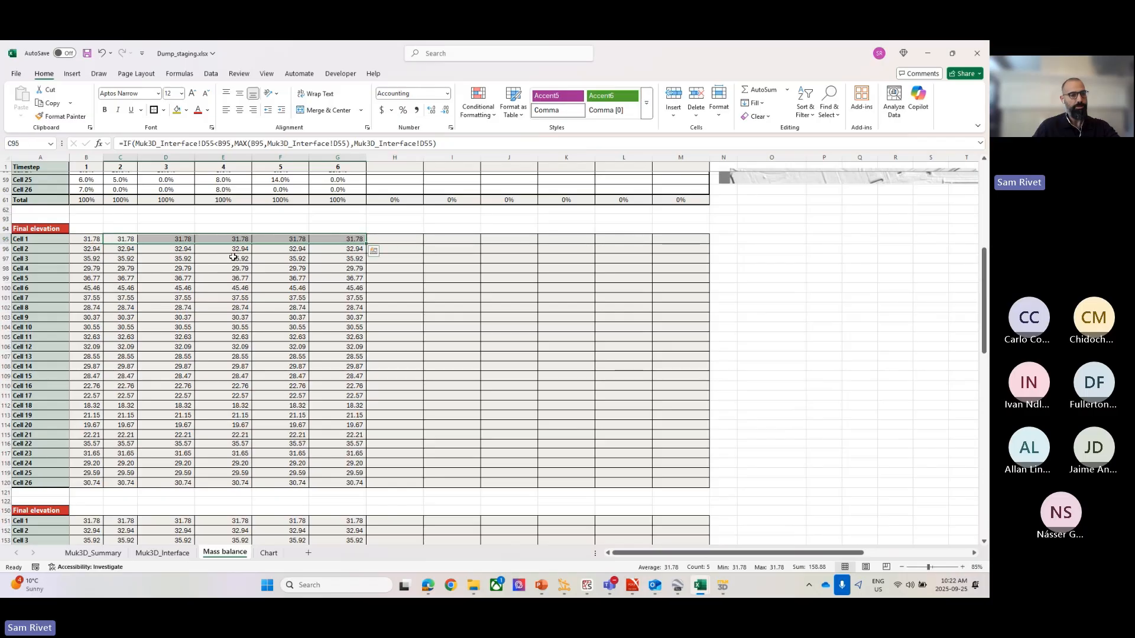
{"action": "left_click", "coordinate": [88, 238]}
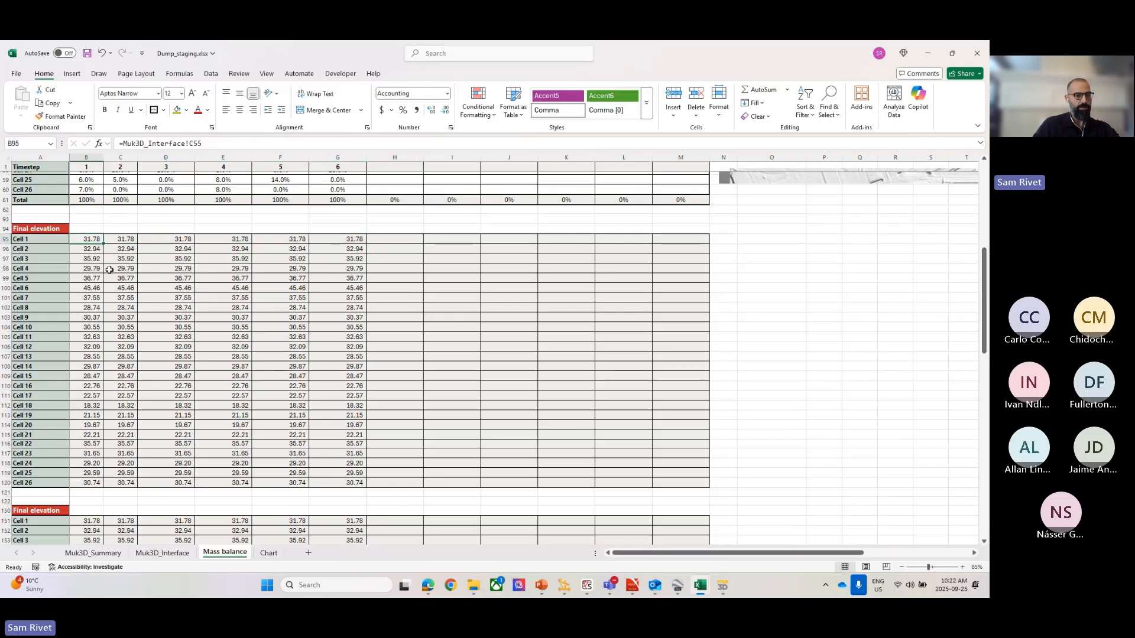
{"action": "left_click_drag", "start_coordinate": [108, 240], "coordinate": [127, 479]}
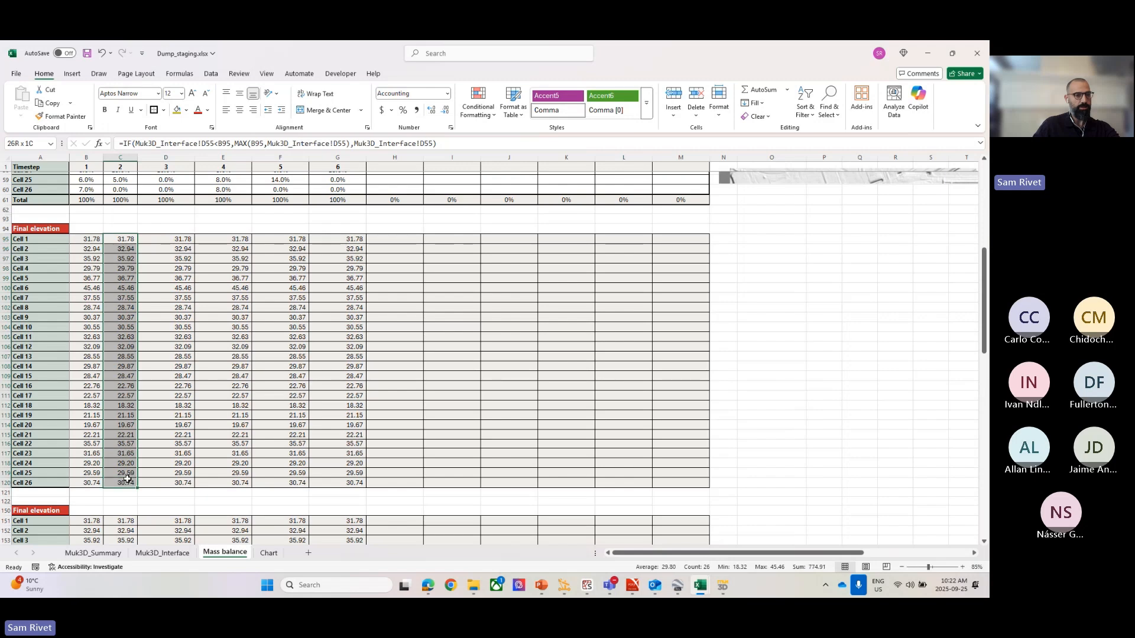
Review the timestep 1 final elevations of all cells on the Mass balance sheet.
{"action": "left_click_drag", "start_coordinate": [82, 240], "coordinate": [92, 483]}
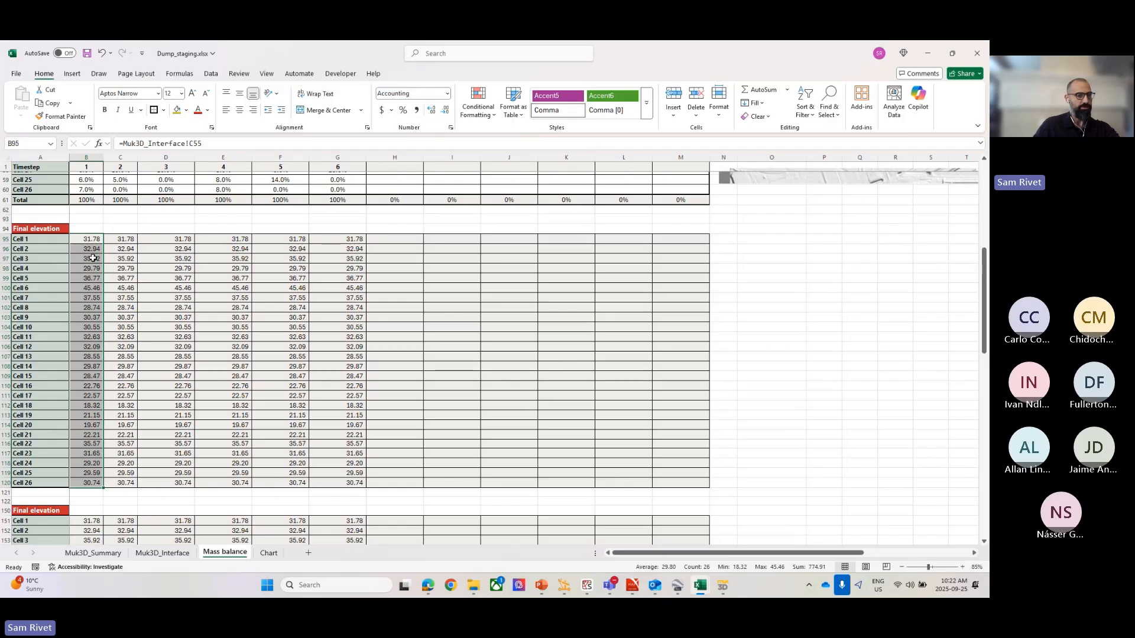
{"action": "scroll", "coordinate": [152, 354], "scroll_direction": "up", "scroll_amount": 5}
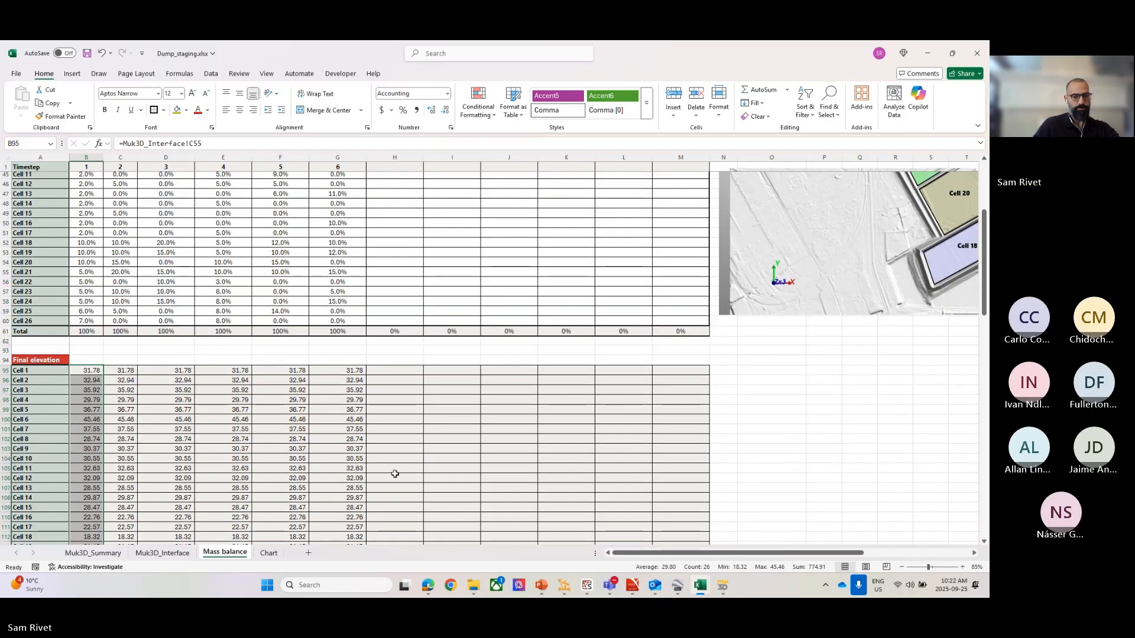
Switch to Muk3D, open the Simulation folder in File Explorer and view image_1.jpg enlarged to full screen.
{"action": "key", "text": "alt+Tab"}
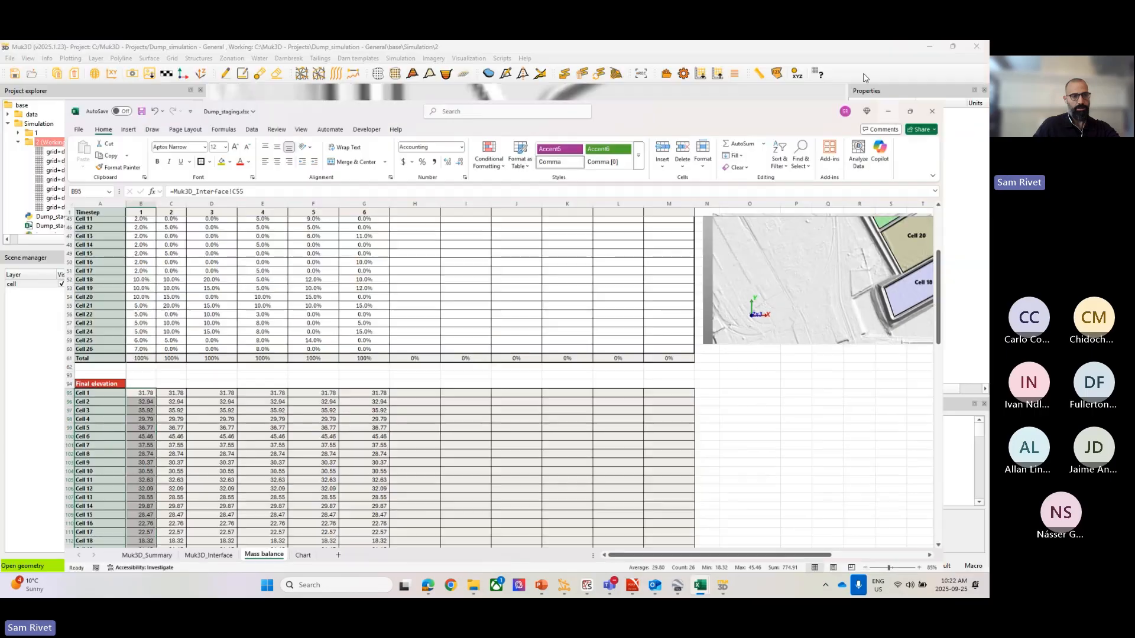
{"action": "right_click", "coordinate": [46, 126]}
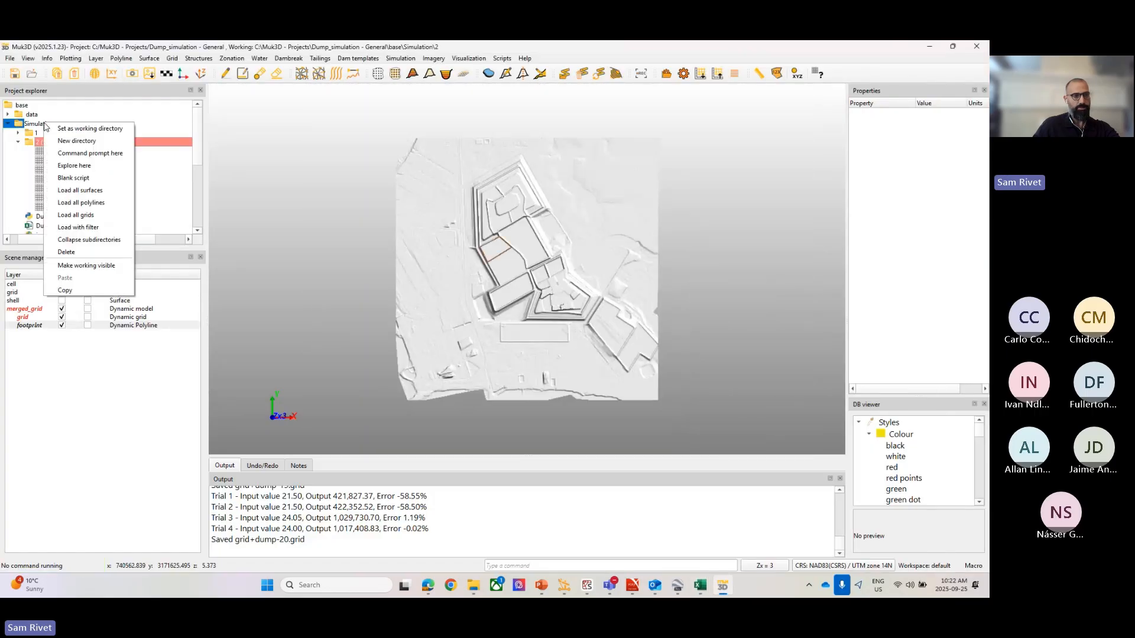
{"action": "left_click", "coordinate": [74, 165]}
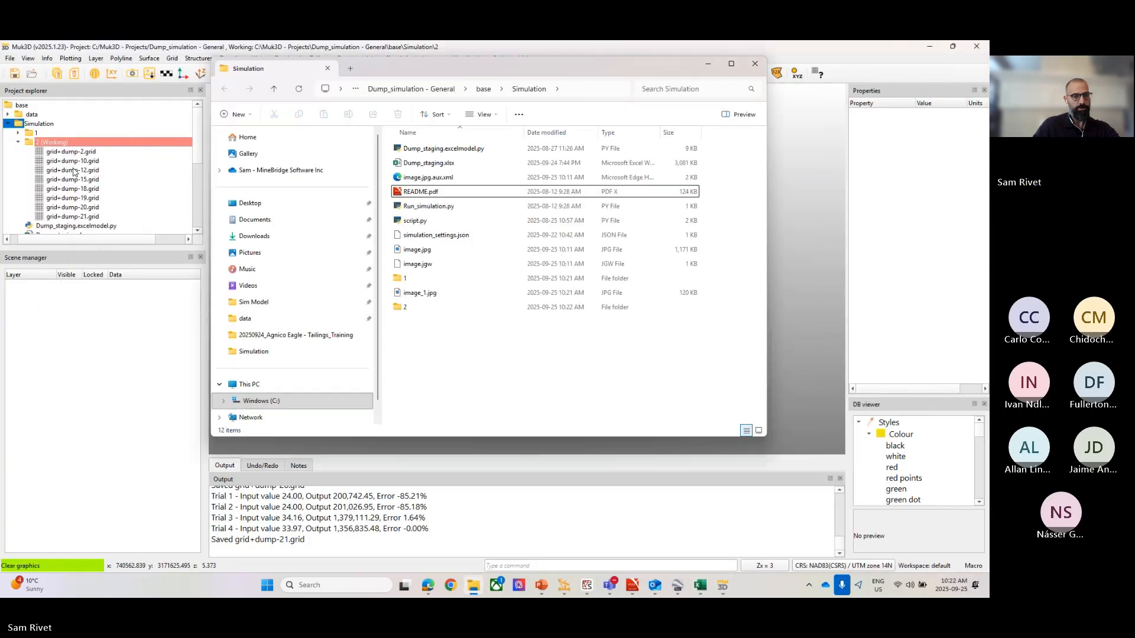
{"action": "left_click", "coordinate": [420, 298]}
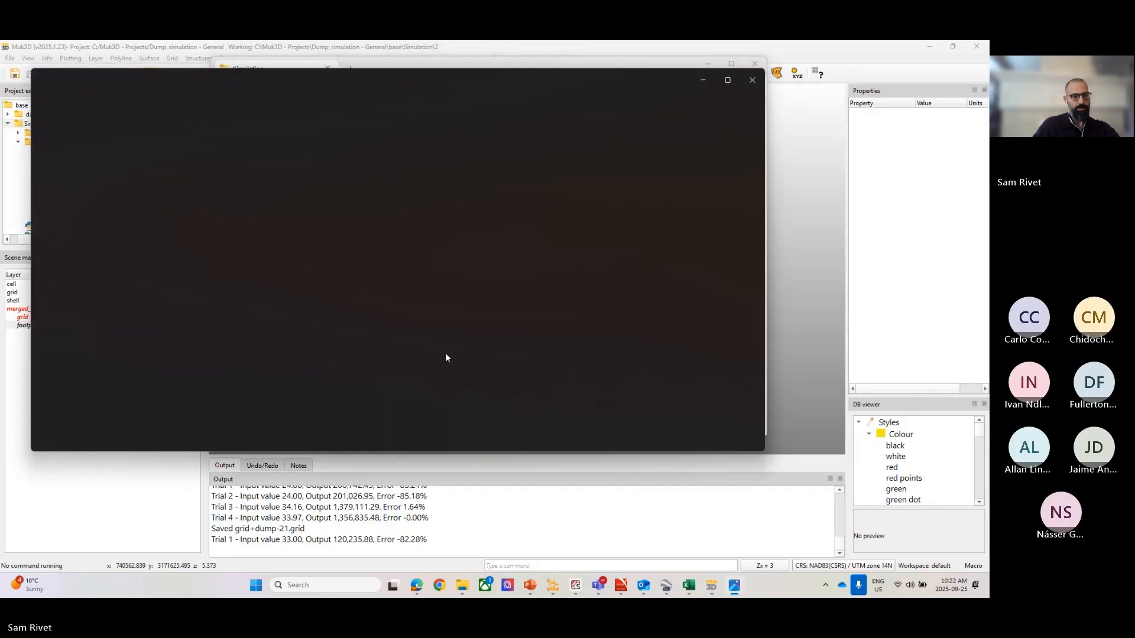
{"action": "left_click", "coordinate": [727, 80]}
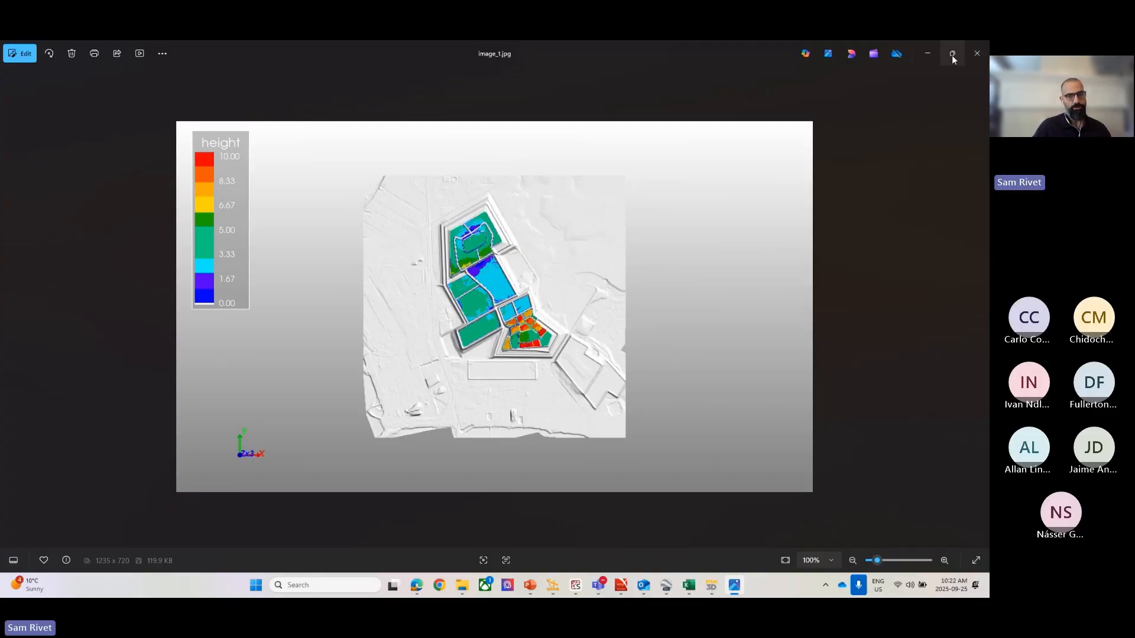
{"action": "left_click", "coordinate": [977, 53]}
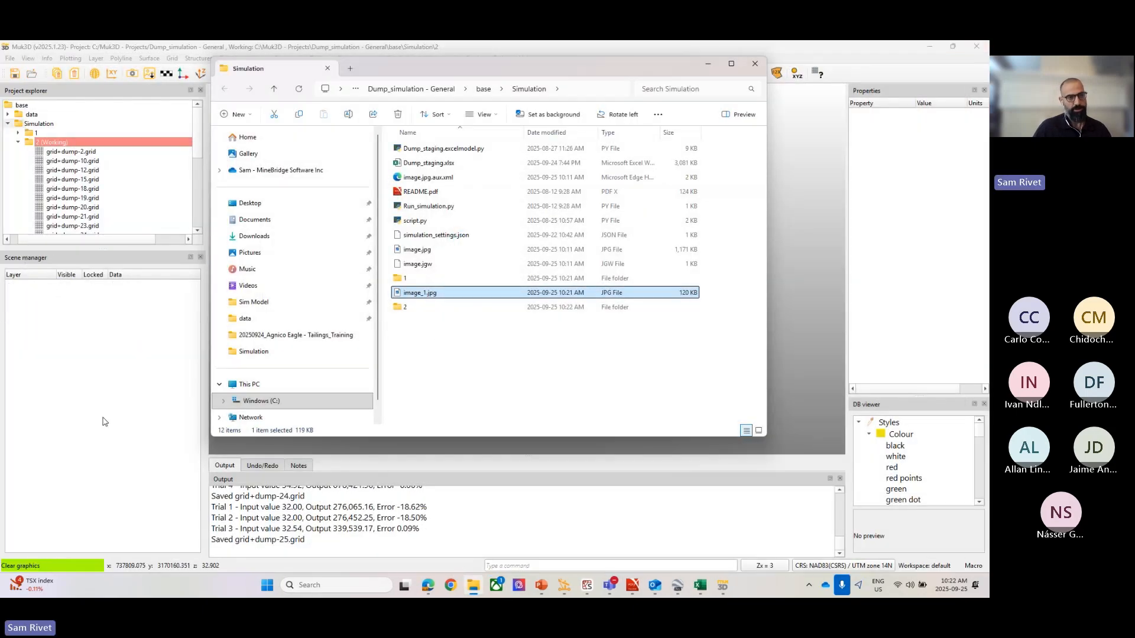
{"action": "left_click", "coordinate": [776, 387]}
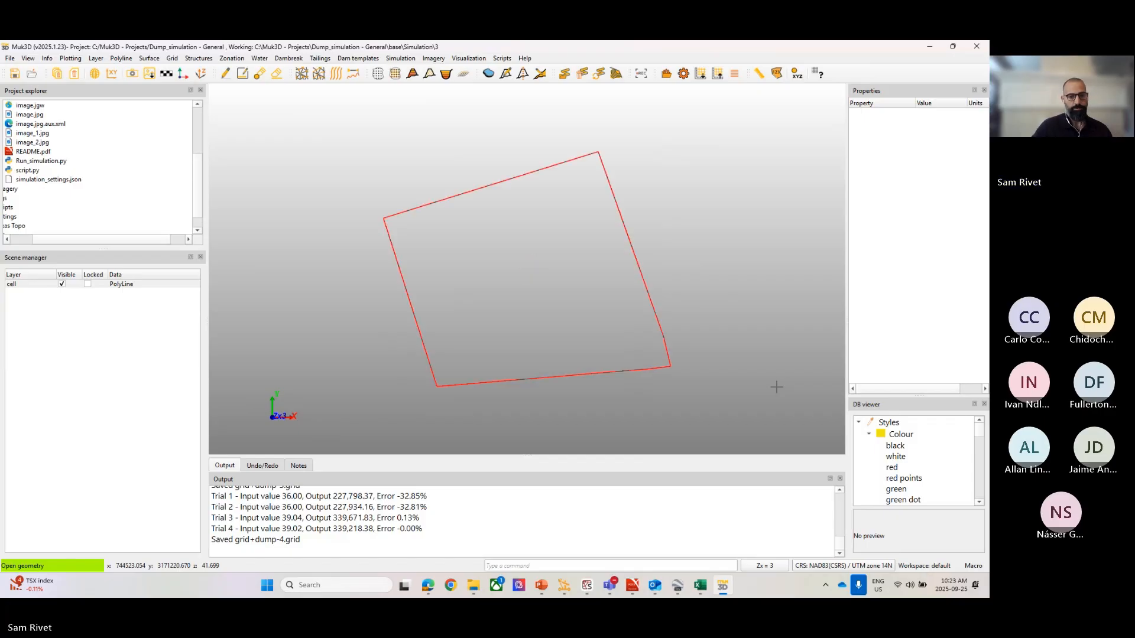
Switch to Dump_staging.xlsx in Excel and review the cell allocations and the timestep 2 final elevations on the Mass balance sheet.
{"action": "mouse_move", "coordinate": [700, 585]}
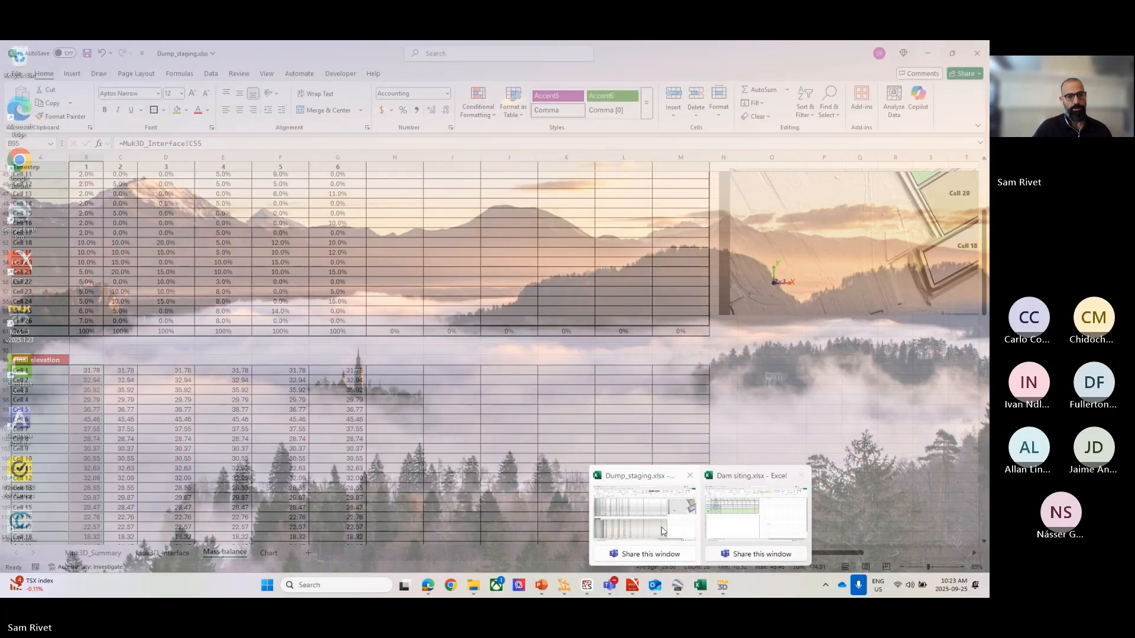
{"action": "left_click", "coordinate": [644, 513]}
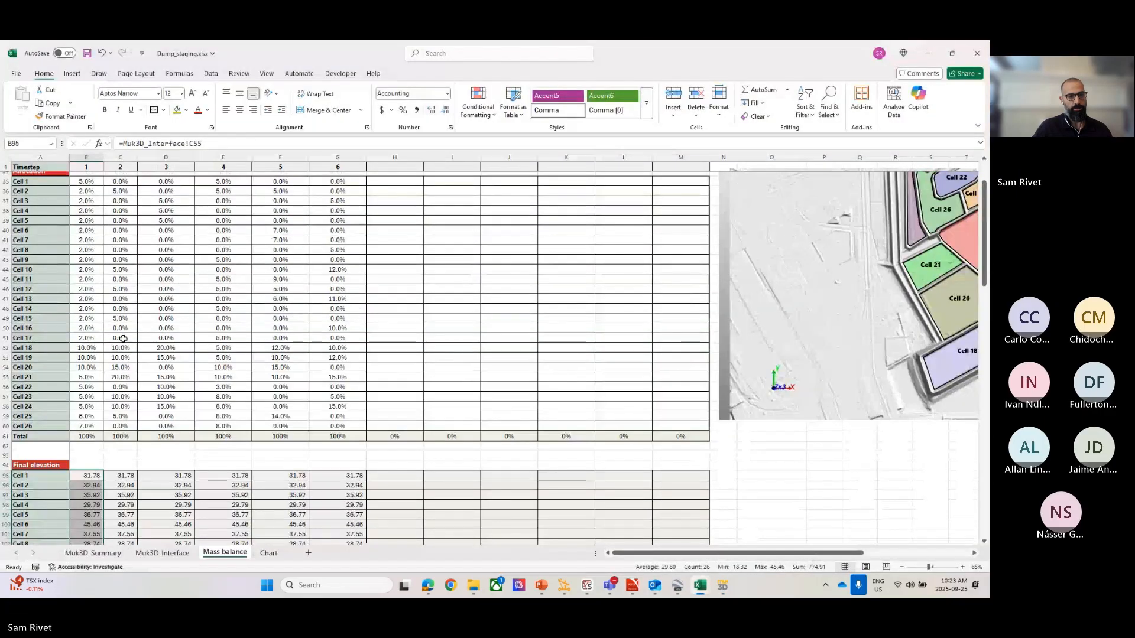
{"action": "scroll", "coordinate": [123, 338], "scroll_direction": "up", "scroll_amount": 2}
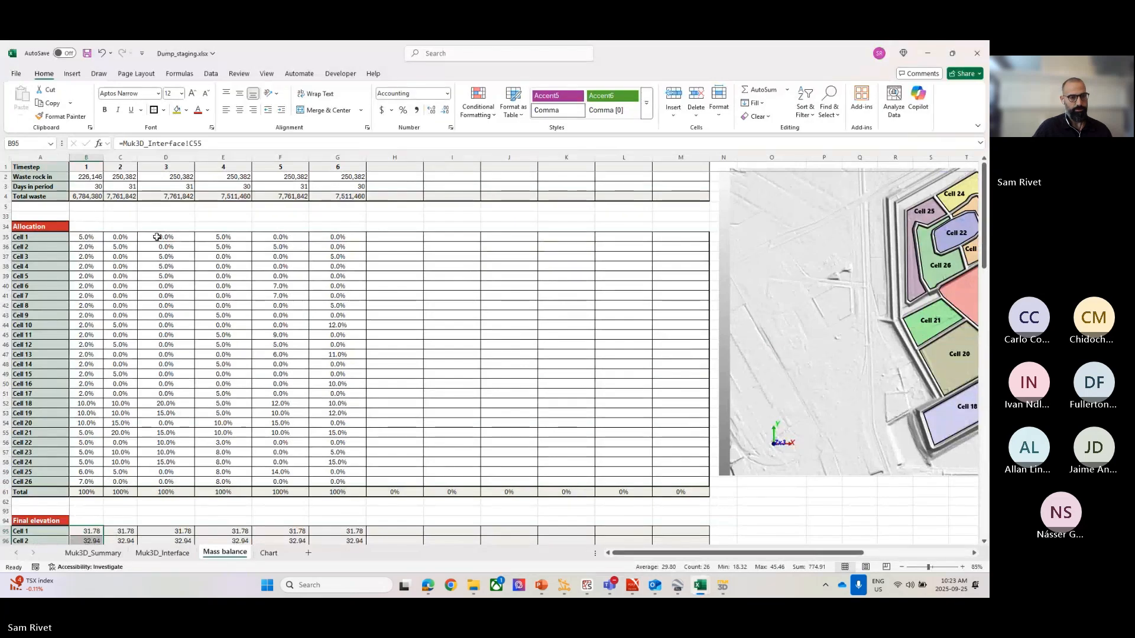
{"action": "scroll", "coordinate": [175, 393], "scroll_direction": "down", "scroll_amount": 8}
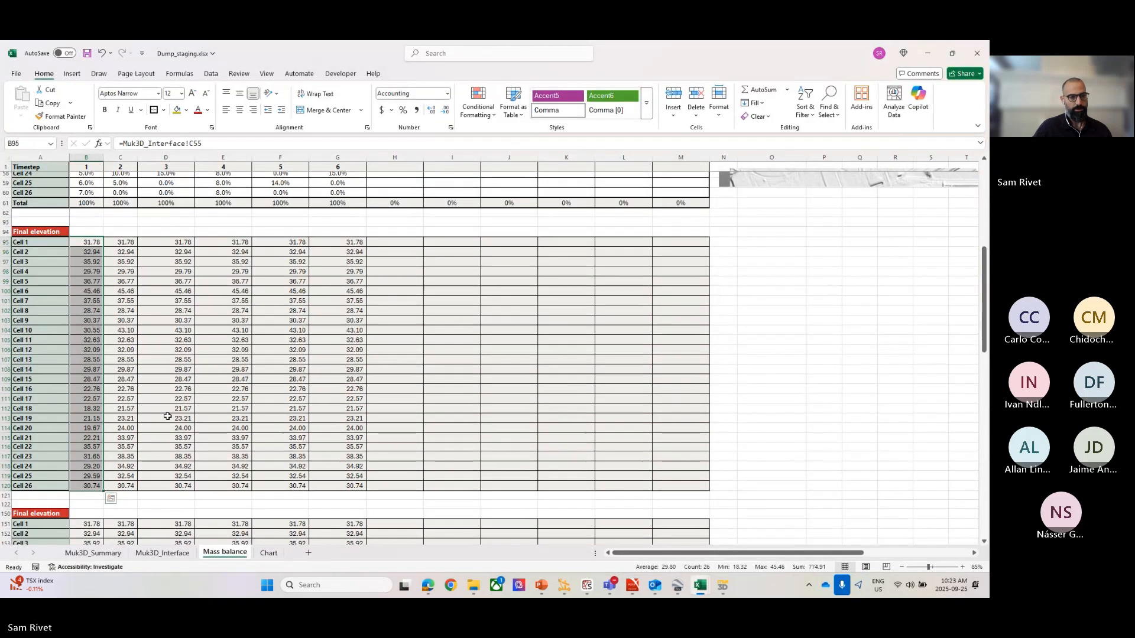
{"action": "left_click", "coordinate": [165, 418]}
{"action": "left_click_drag", "start_coordinate": [125, 243], "coordinate": [123, 483]}
Compare the final elevations and formulas of Cell 18 and Cell 10 between timesteps 1 and 2.
{"action": "left_click", "coordinate": [81, 407]}
{"action": "left_click_drag", "start_coordinate": [81, 408], "coordinate": [121, 408]}
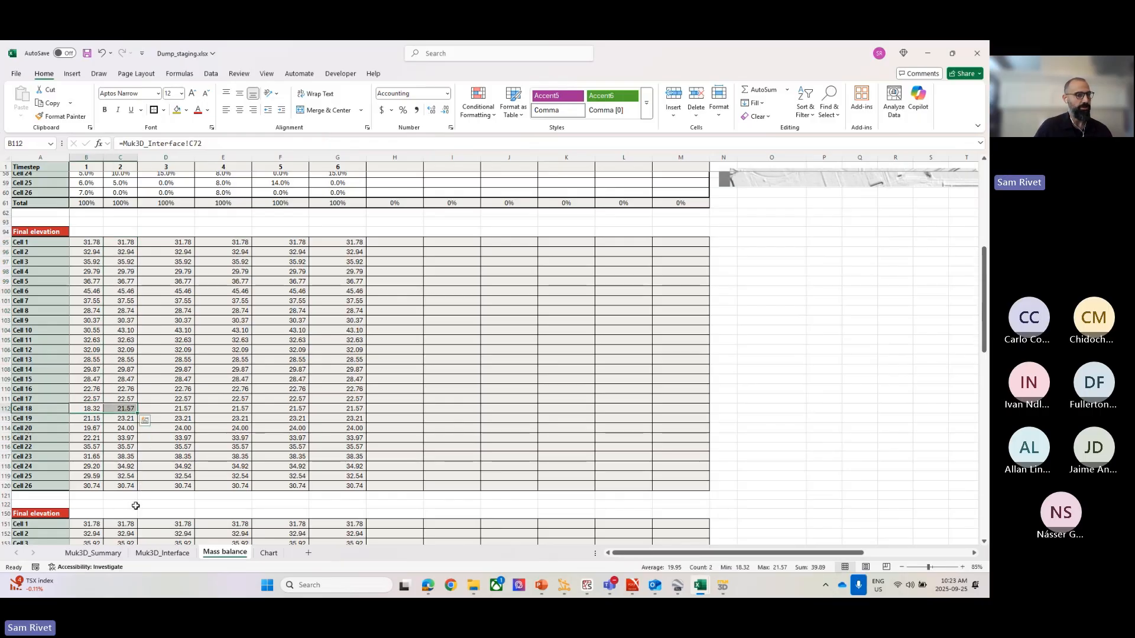
{"action": "left_click", "coordinate": [92, 409]}
{"action": "left_click", "coordinate": [122, 409]}
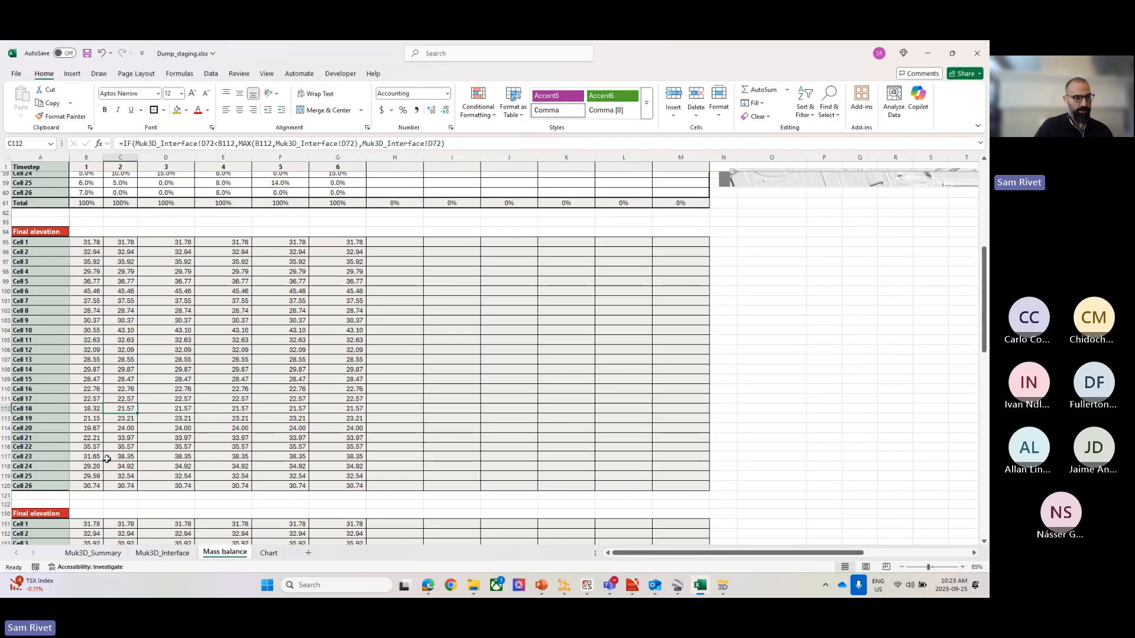
{"action": "left_click", "coordinate": [85, 331]}
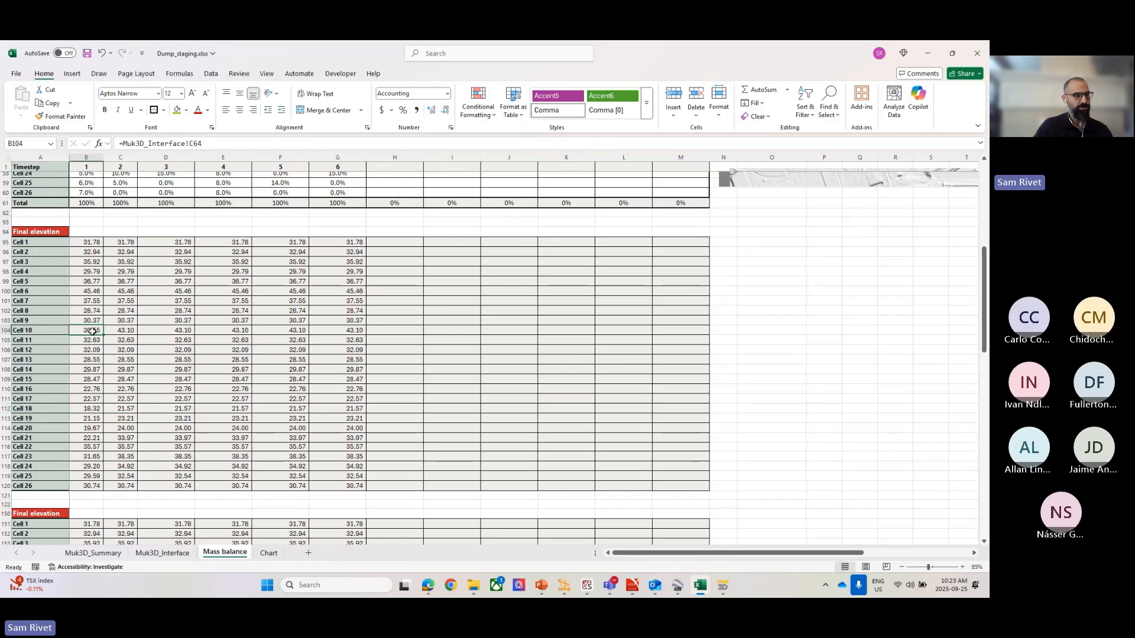
{"action": "left_click", "coordinate": [111, 331]}
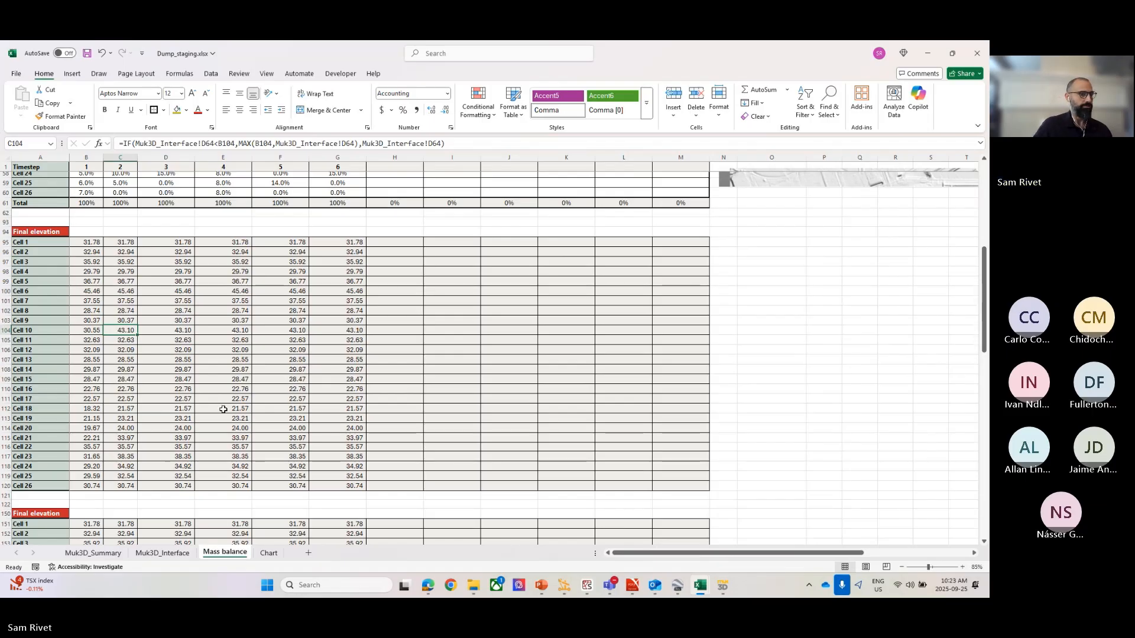
Return to Muk3D and view the simulation images image_1.jpg through image_5.jpg from the Simulation folder in sequence.
{"action": "left_click", "coordinate": [926, 57]}
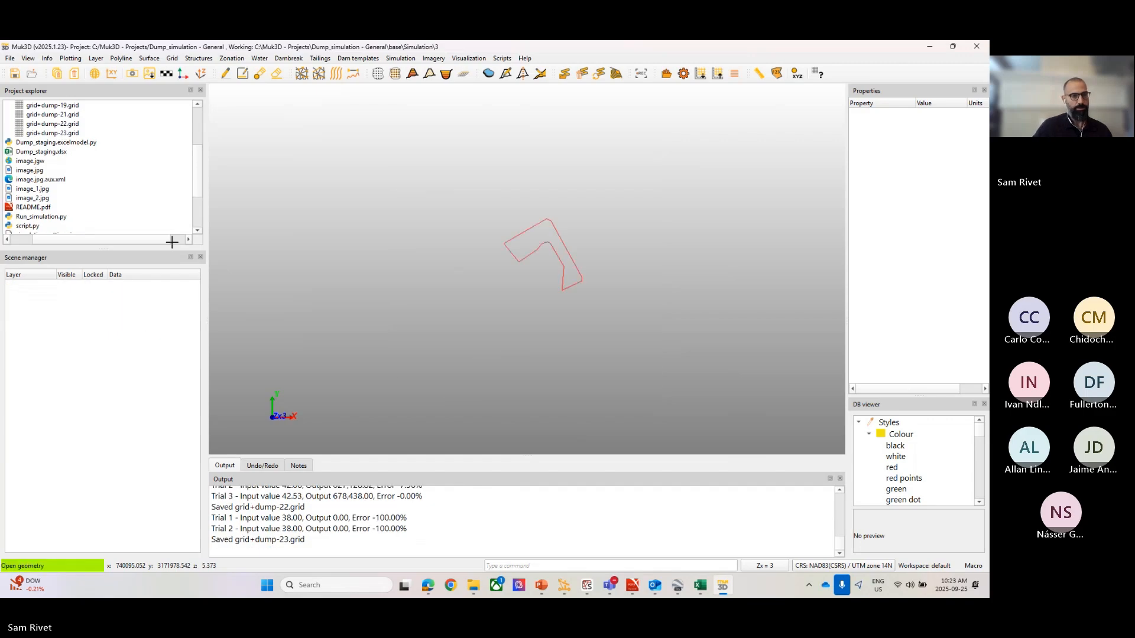
{"action": "left_click_drag", "start_coordinate": [199, 185], "coordinate": [197, 156]}
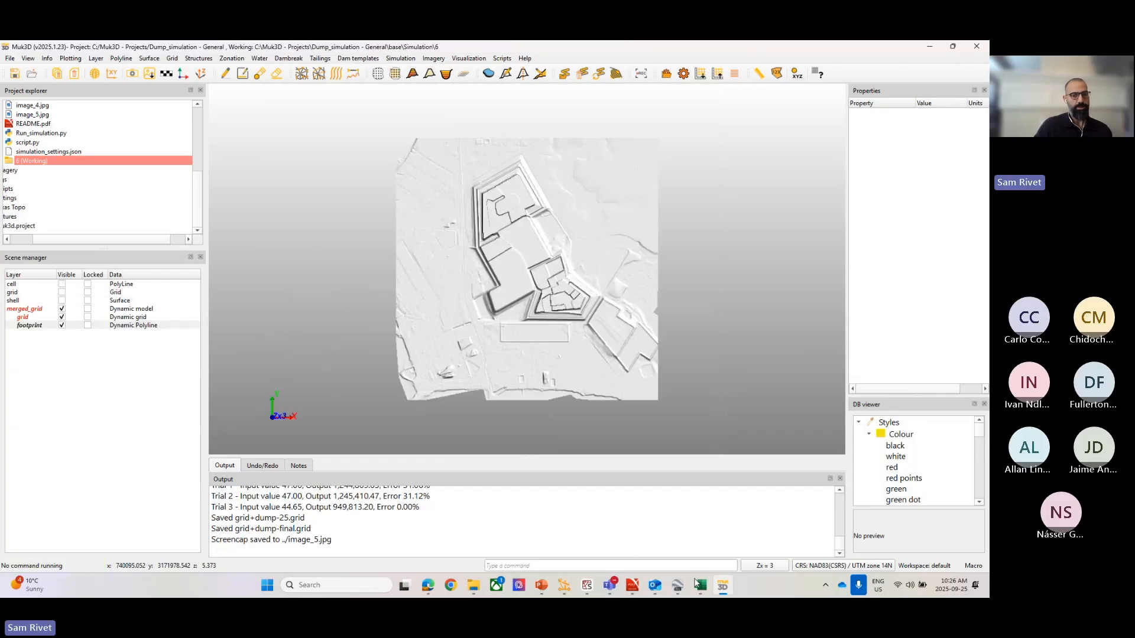
{"action": "mouse_move", "coordinate": [695, 584]}
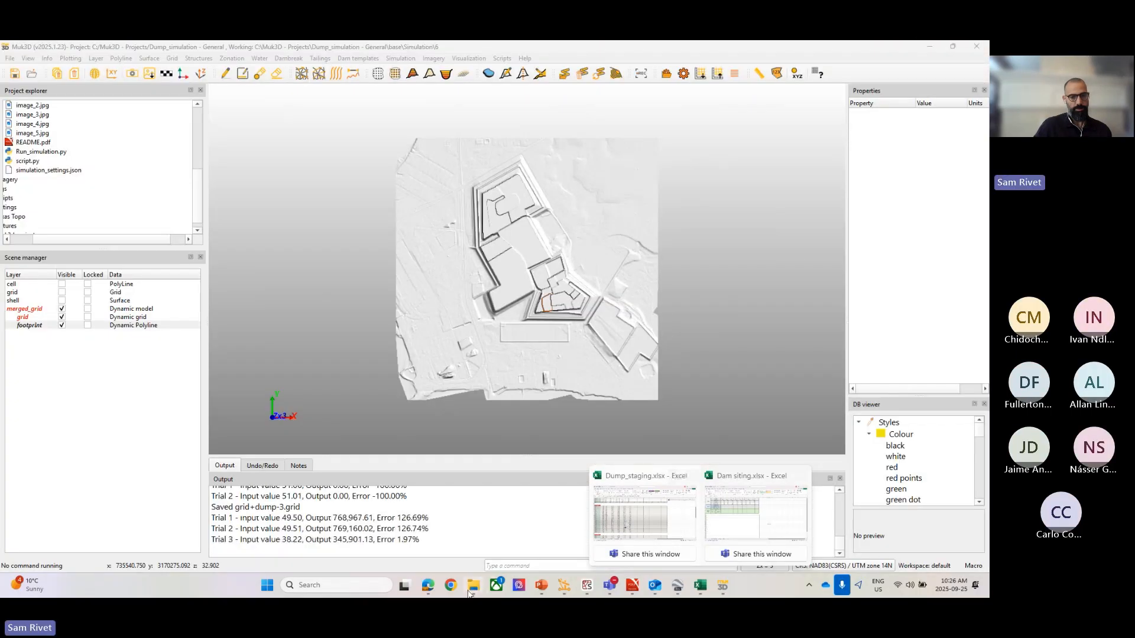
{"action": "left_click", "coordinate": [473, 586]}
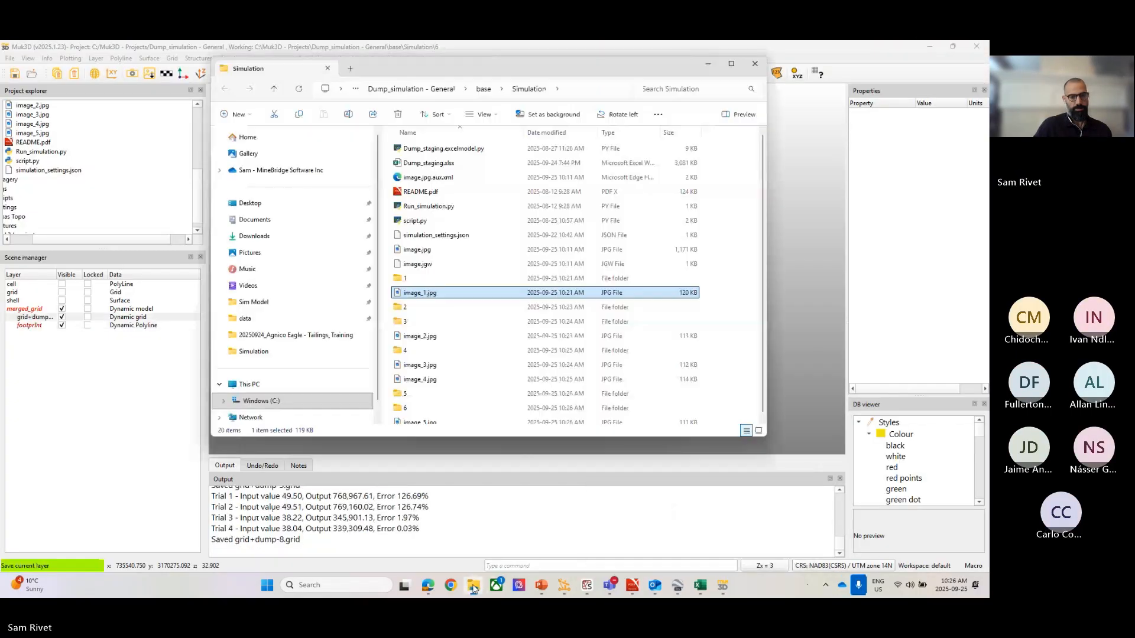
{"action": "double_click", "coordinate": [416, 294]}
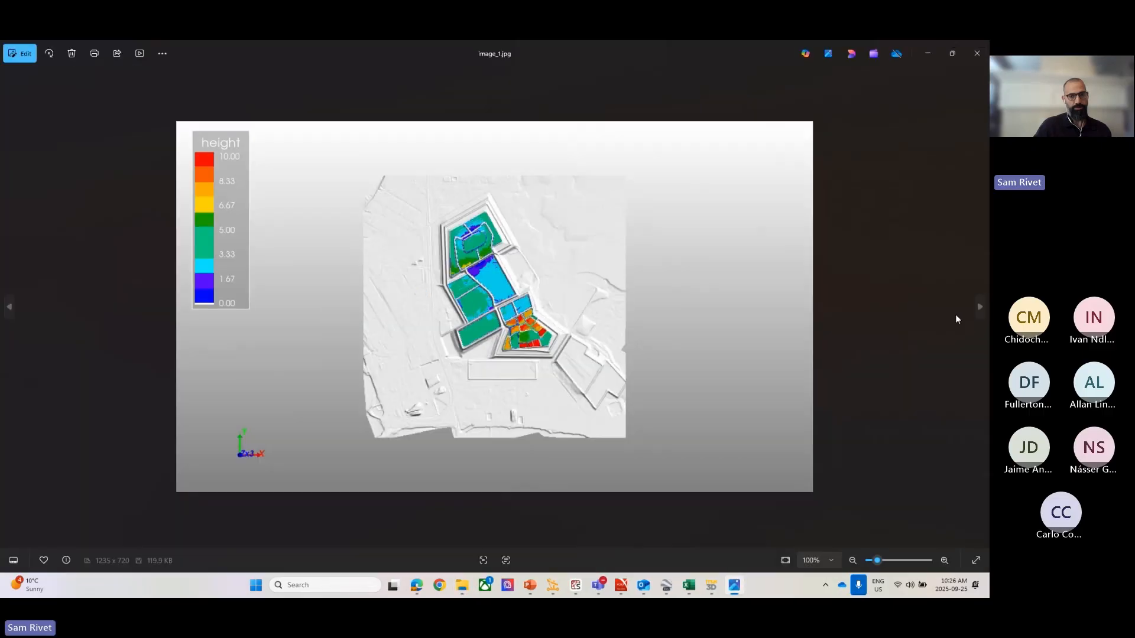
{"action": "left_click", "coordinate": [980, 307]}
{"action": "left_click", "coordinate": [980, 308]}
{"action": "left_click", "coordinate": [980, 307]}
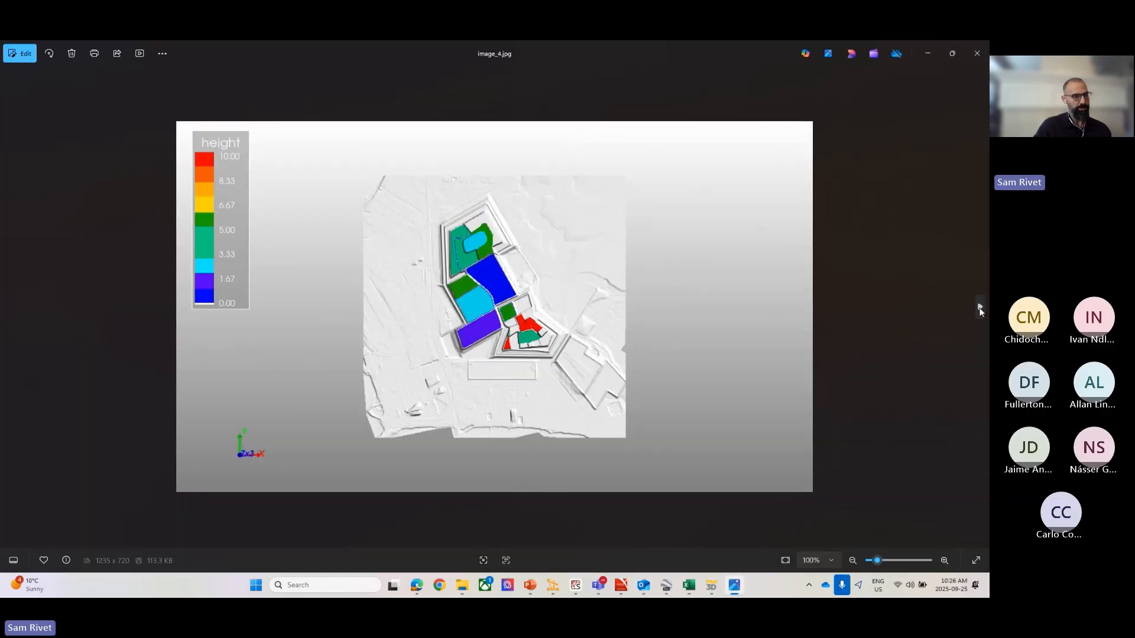
{"action": "left_click", "coordinate": [979, 308]}
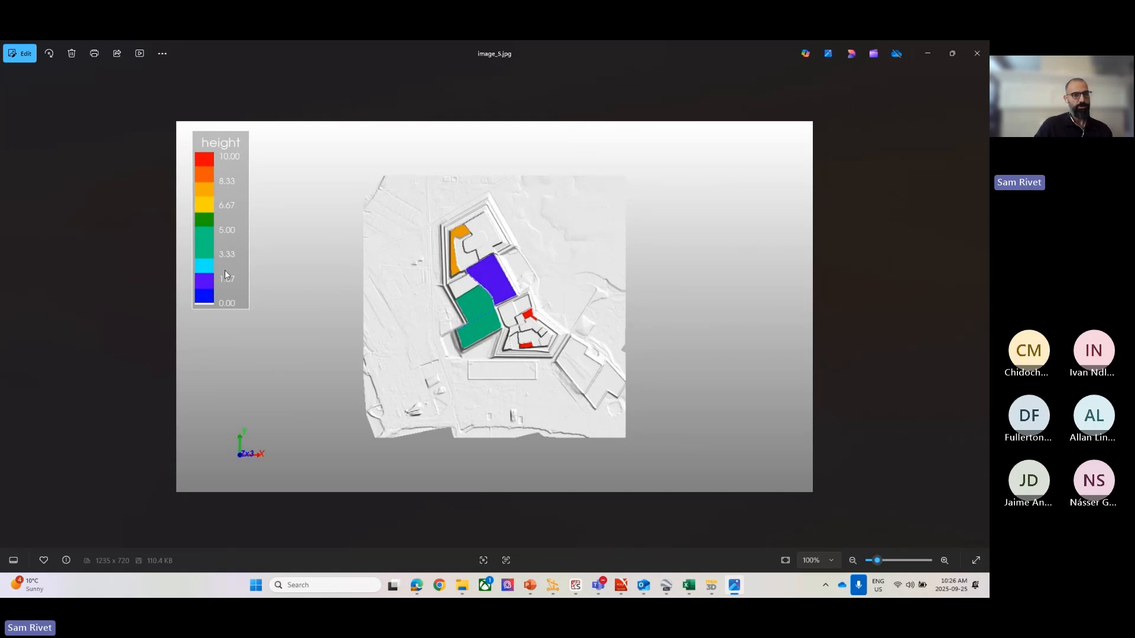
{"action": "left_click", "coordinate": [977, 53]}
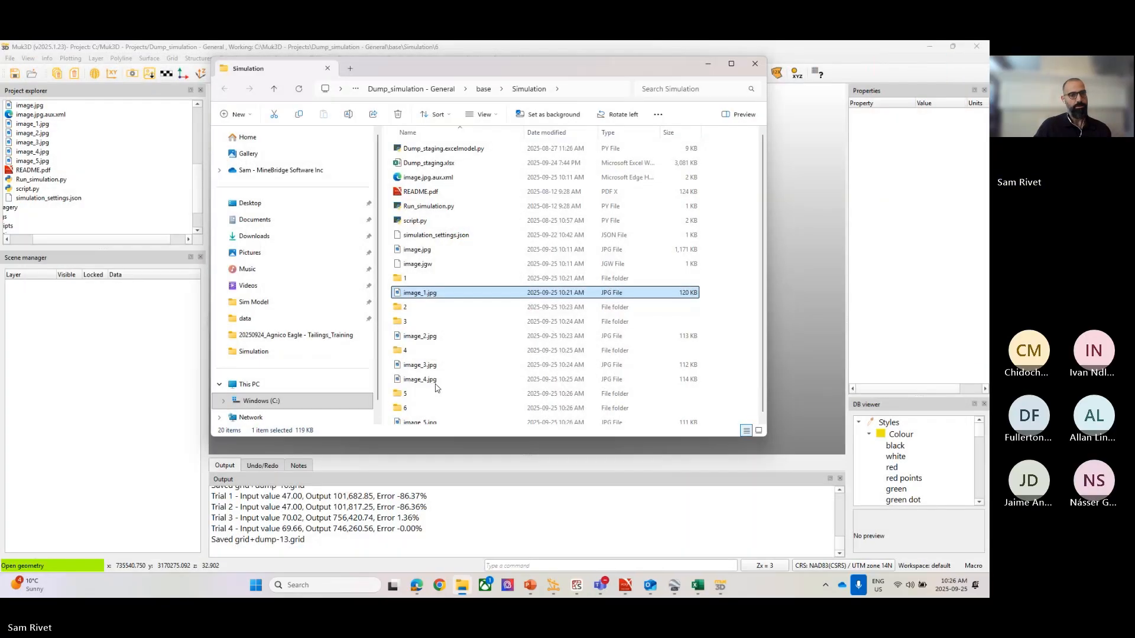
{"action": "left_click", "coordinate": [707, 69]}
Switch to Dump_staging.xlsx in Excel, add timestep 7 to the Mass balance sheet and extend timestep 6's waste inputs to it.
{"action": "mouse_move", "coordinate": [699, 587]}
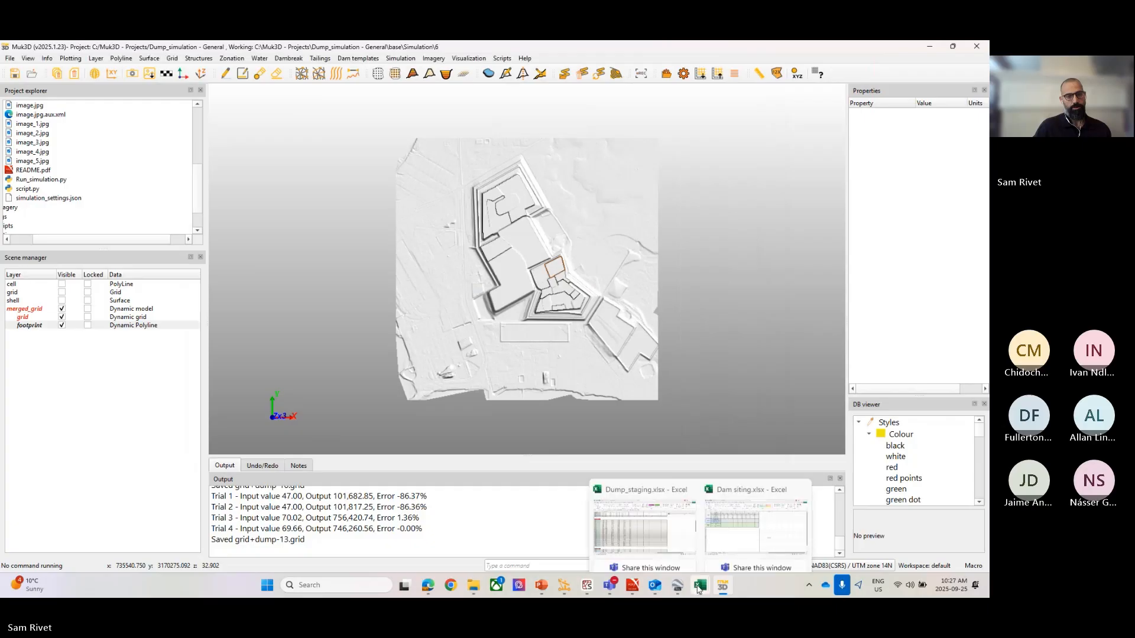
{"action": "left_click", "coordinate": [644, 513]}
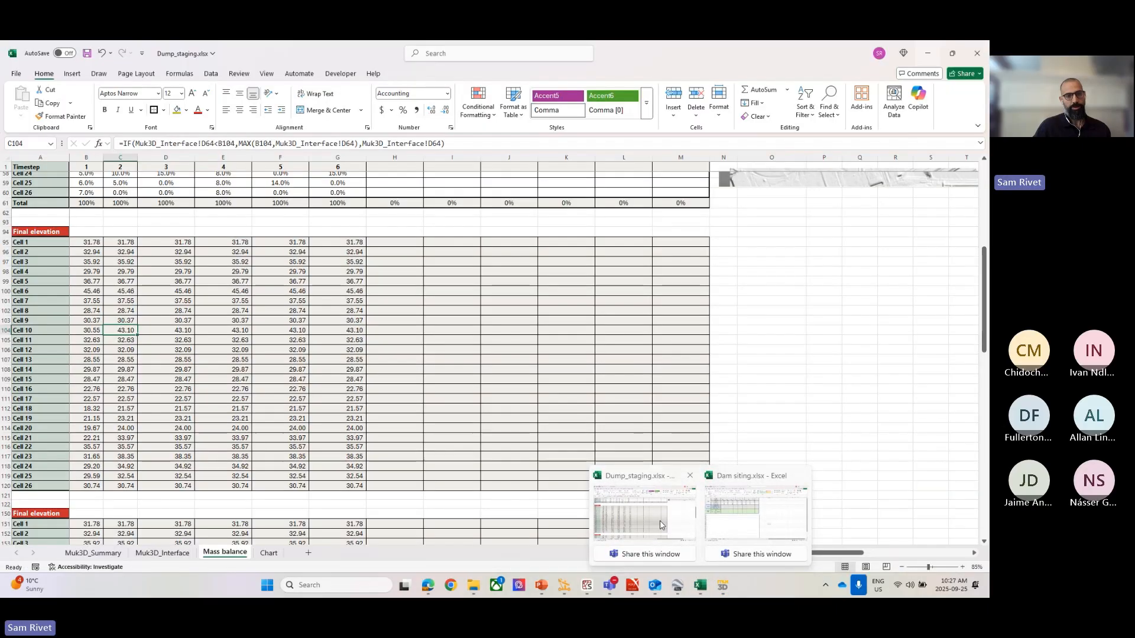
{"action": "scroll", "coordinate": [599, 389], "scroll_direction": "up", "scroll_amount": 5}
{"action": "scroll", "coordinate": [599, 389], "scroll_direction": "up", "scroll_amount": 4}
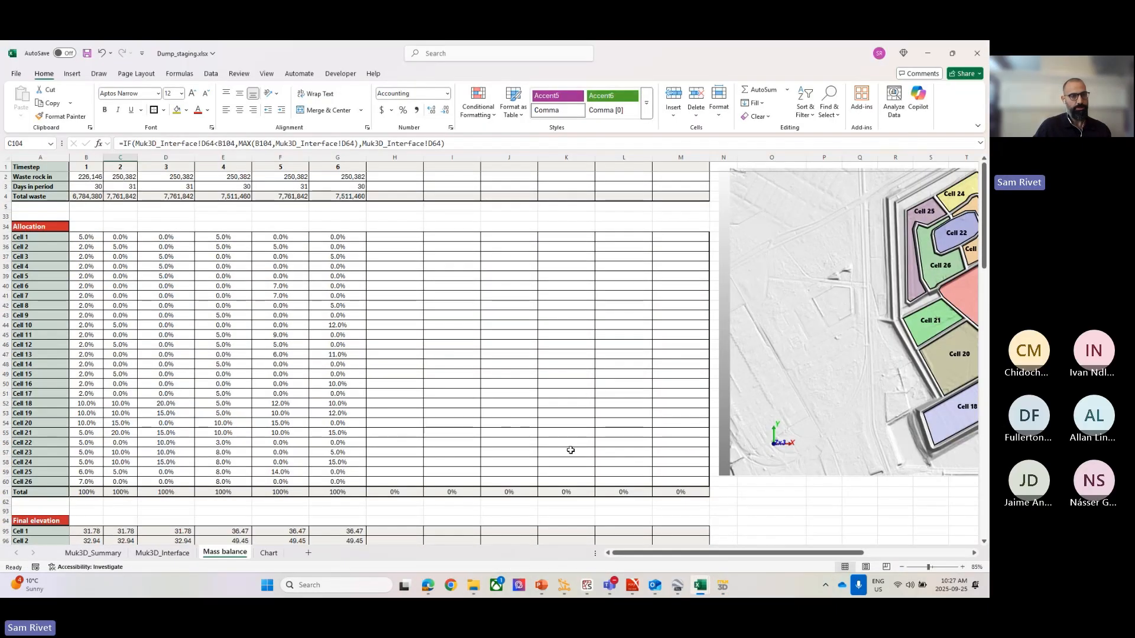
{"action": "left_click", "coordinate": [373, 167]}
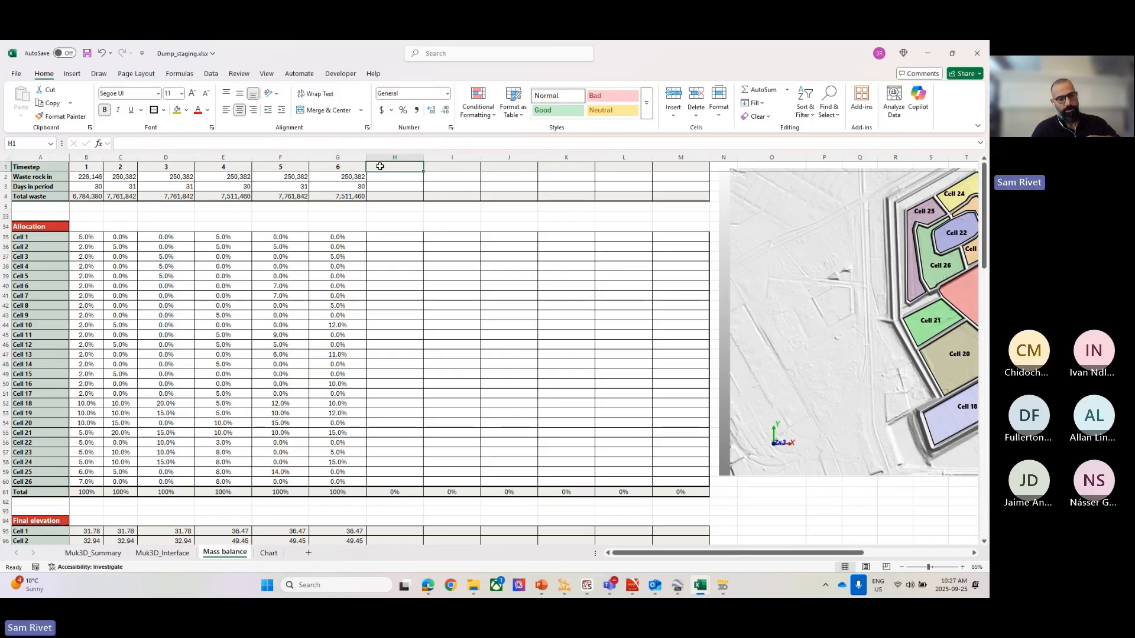
{"action": "type", "text": "7"}
{"action": "left_click", "coordinate": [390, 207]}
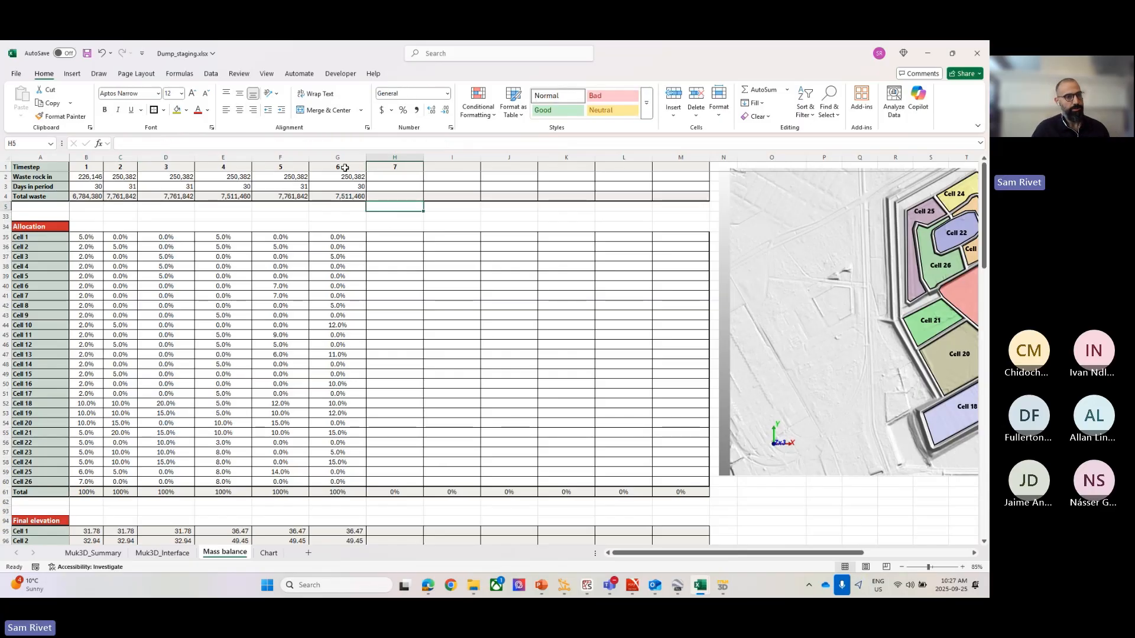
{"action": "left_click_drag", "start_coordinate": [342, 166], "coordinate": [413, 203]}
{"action": "left_click", "coordinate": [395, 206]}
Extend the cell allocations and both final elevation tables from timestep 6 to timestep 7.
{"action": "left_click_drag", "start_coordinate": [341, 238], "coordinate": [395, 490]}
{"action": "scroll", "coordinate": [384, 426], "scroll_direction": "down", "scroll_amount": 10}
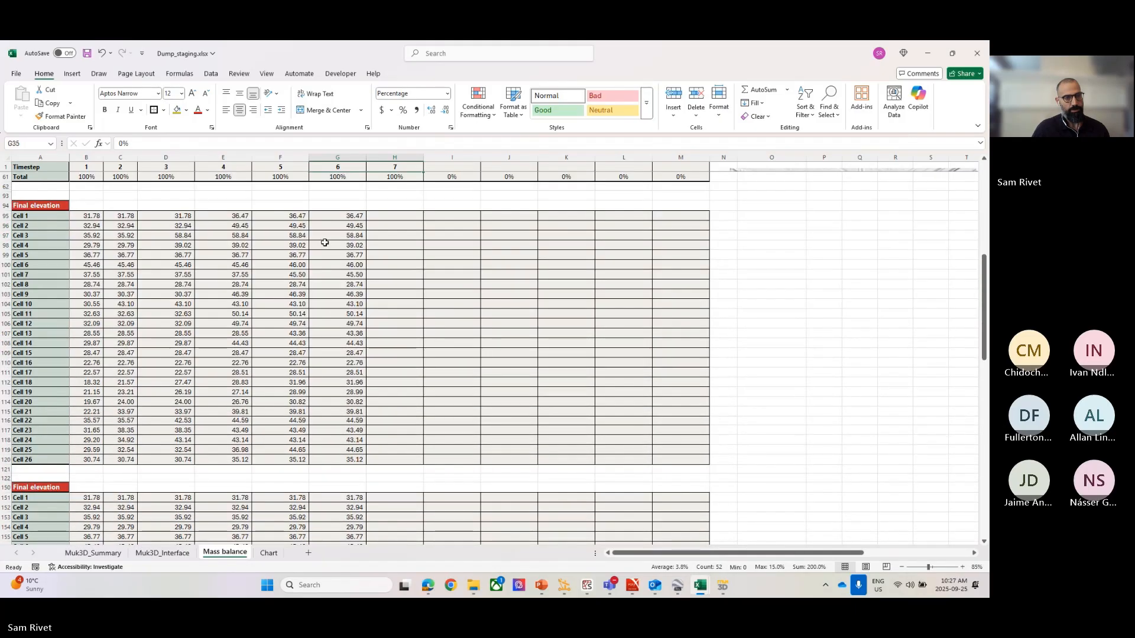
{"action": "left_click_drag", "start_coordinate": [330, 216], "coordinate": [395, 466]}
{"action": "scroll", "coordinate": [392, 453], "scroll_direction": "down", "scroll_amount": 5}
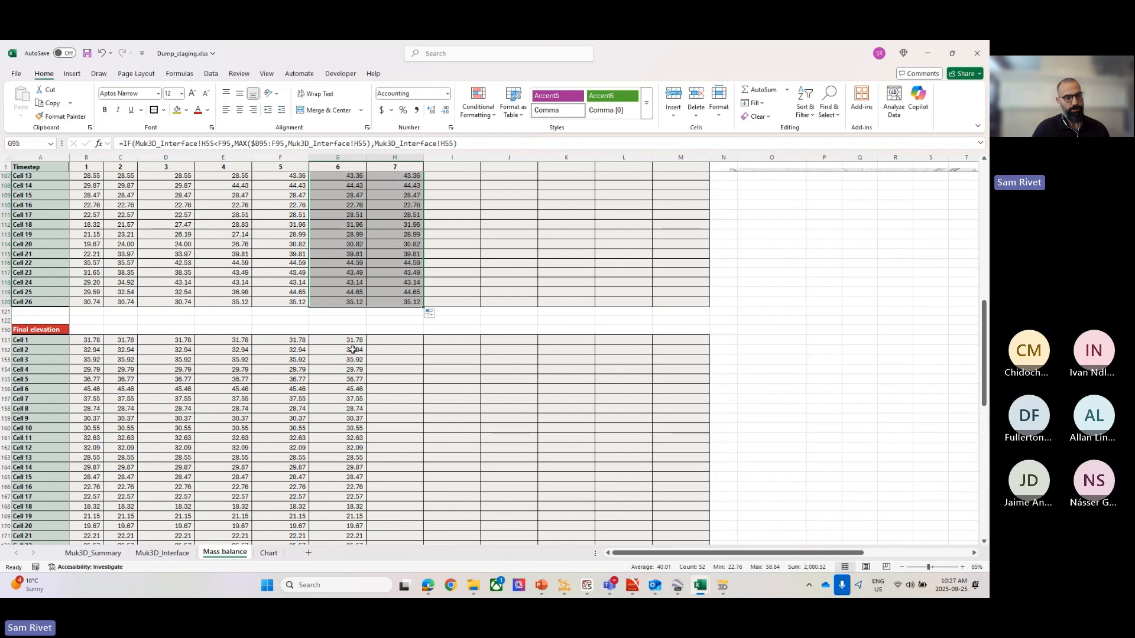
{"action": "left_click_drag", "start_coordinate": [349, 341], "coordinate": [395, 532]}
Return to Muk3D and look up the available Excel simulation commands.
{"action": "left_click", "coordinate": [928, 53]}
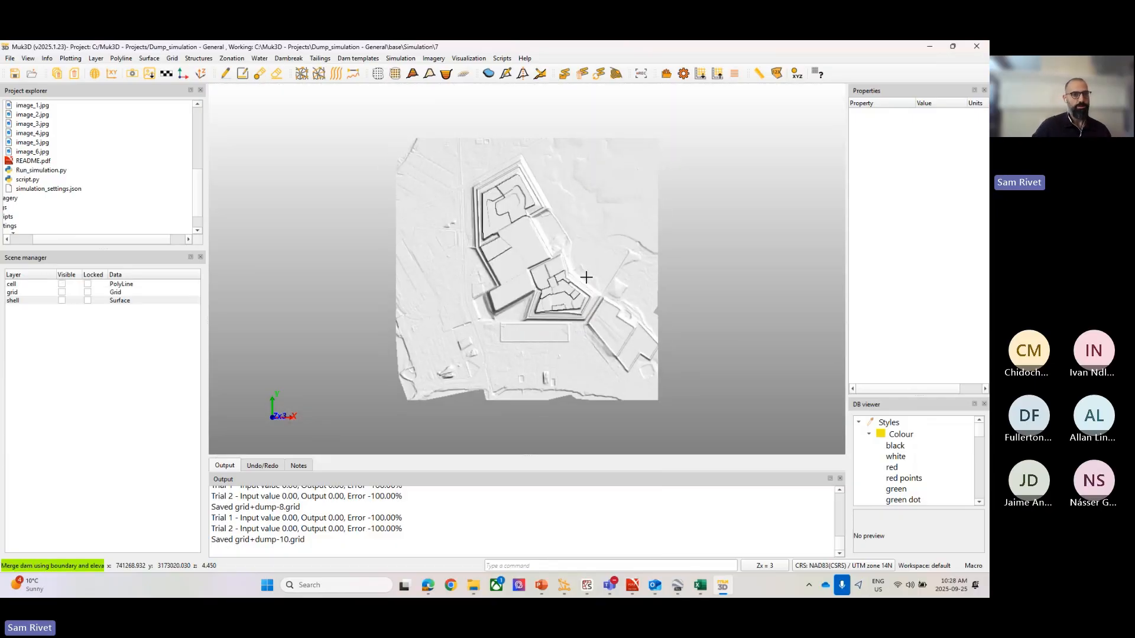
{"action": "left_click", "coordinate": [401, 59]}
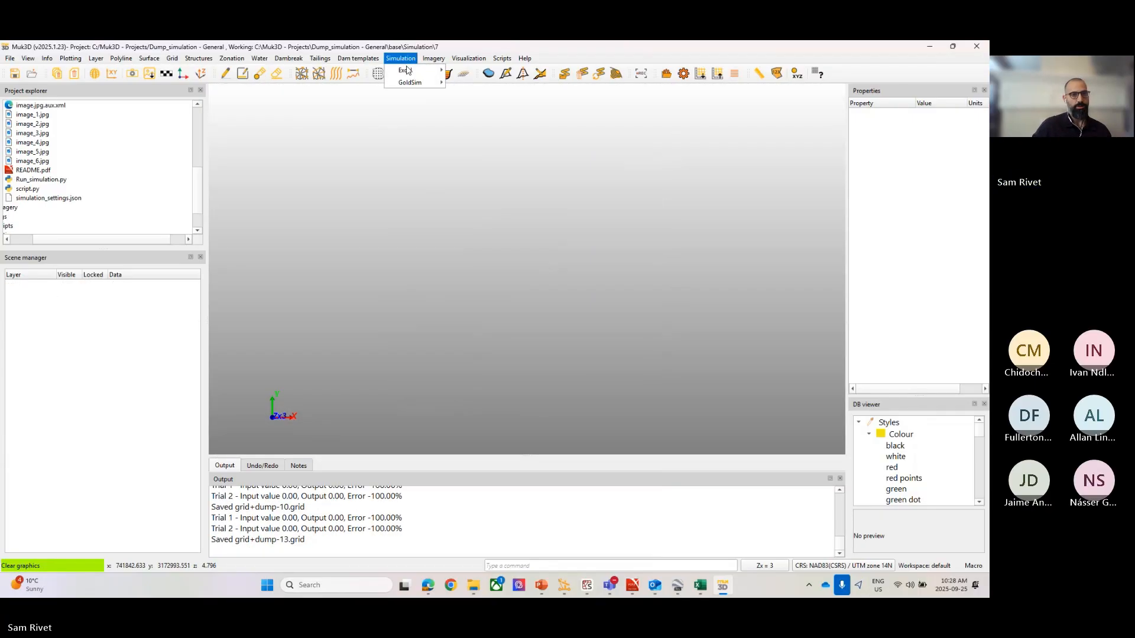
{"action": "mouse_move", "coordinate": [413, 71]}
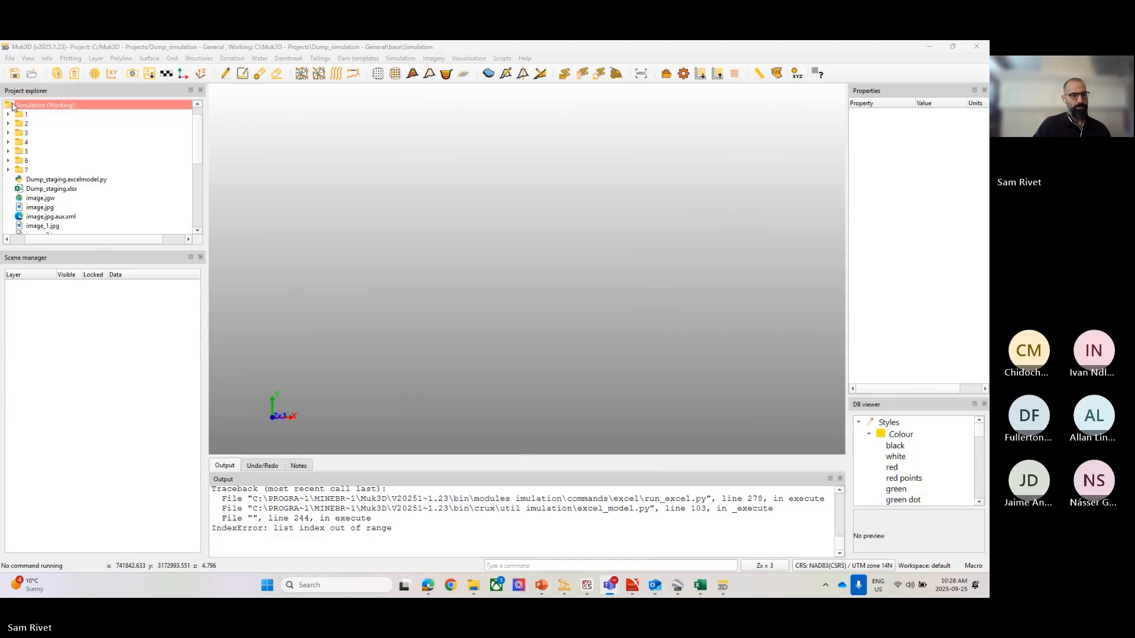
Open the recent project Simulation_design_options.
{"action": "left_click", "coordinate": [10, 59]}
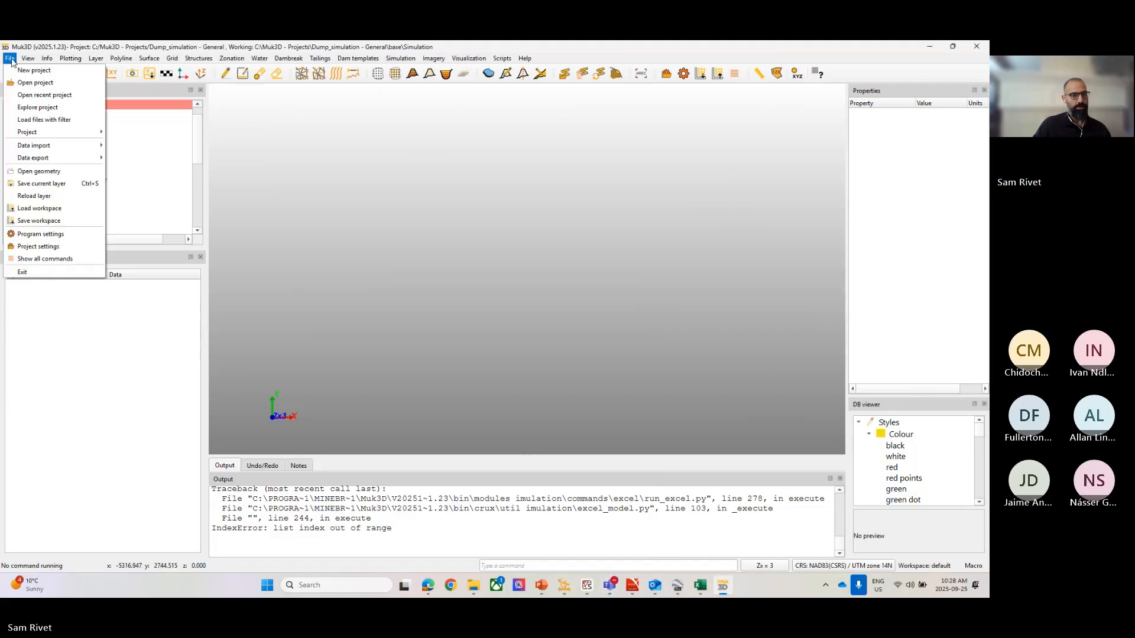
{"action": "left_click", "coordinate": [40, 95]}
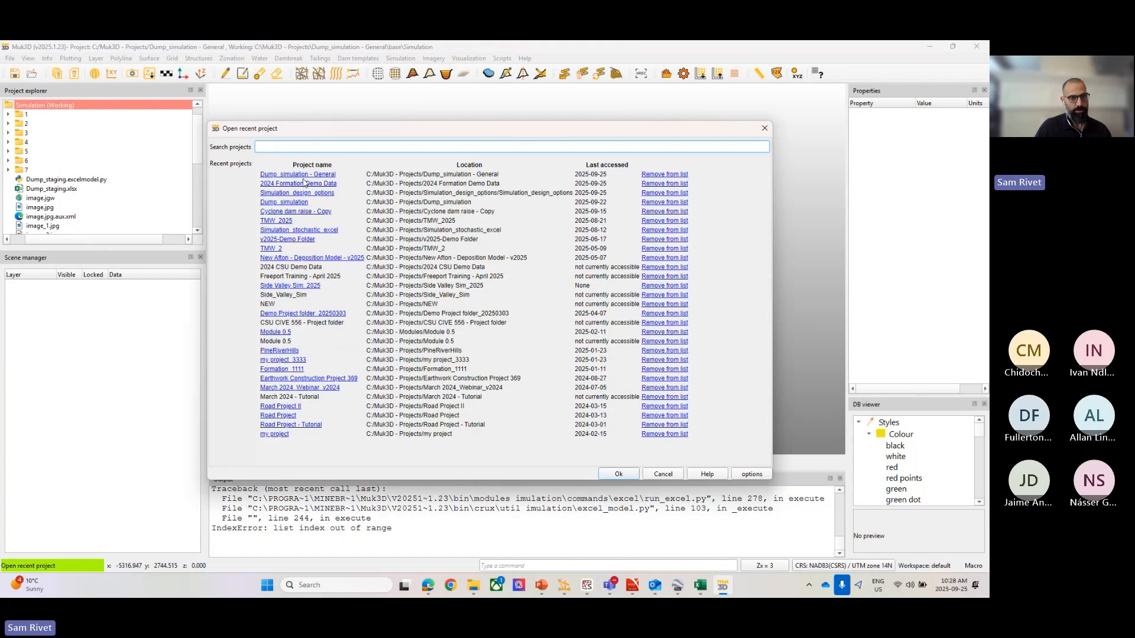
{"action": "left_click", "coordinate": [283, 195]}
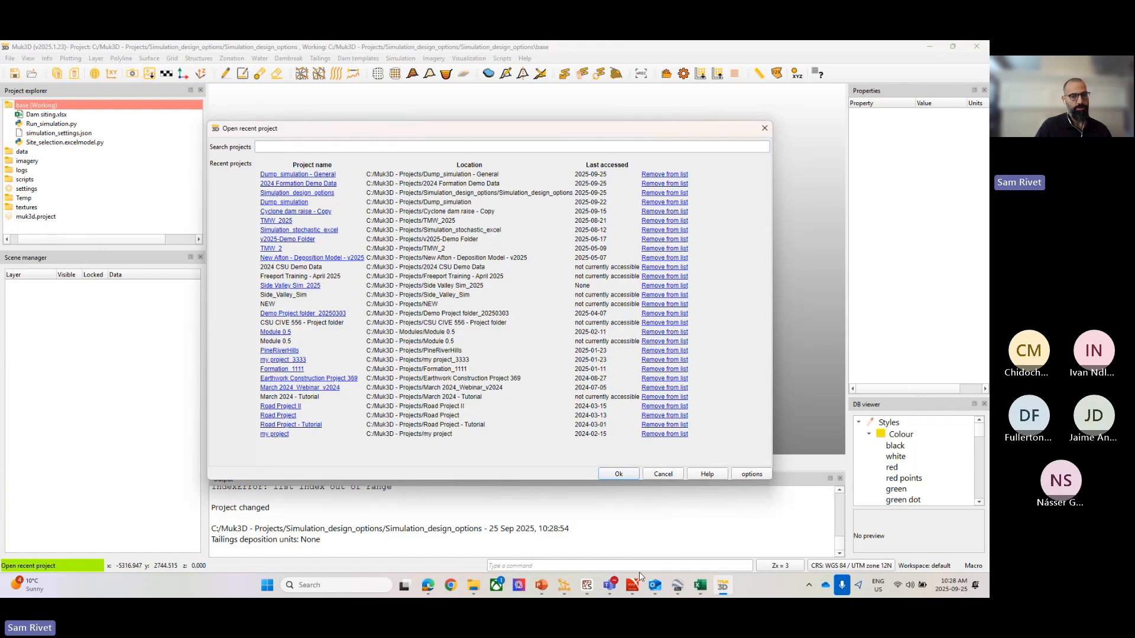
{"action": "left_click", "coordinate": [619, 474]}
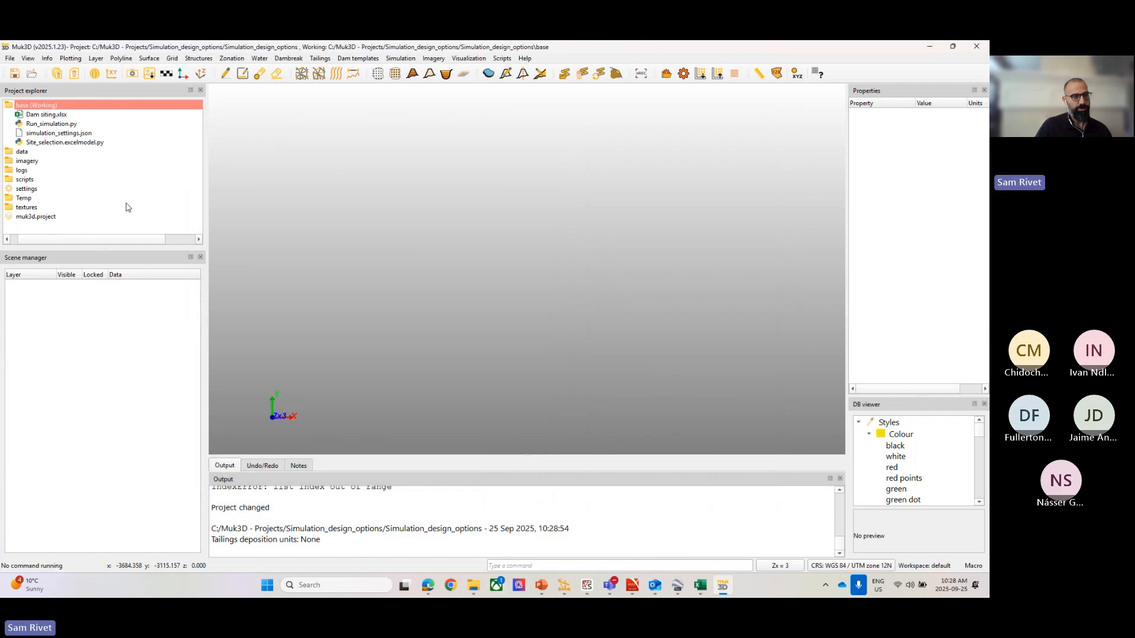
Expand the project's data folder and load base_grid.grid into the scene.
{"action": "left_click", "coordinate": [9, 145]}
{"action": "left_click", "coordinate": [9, 152]}
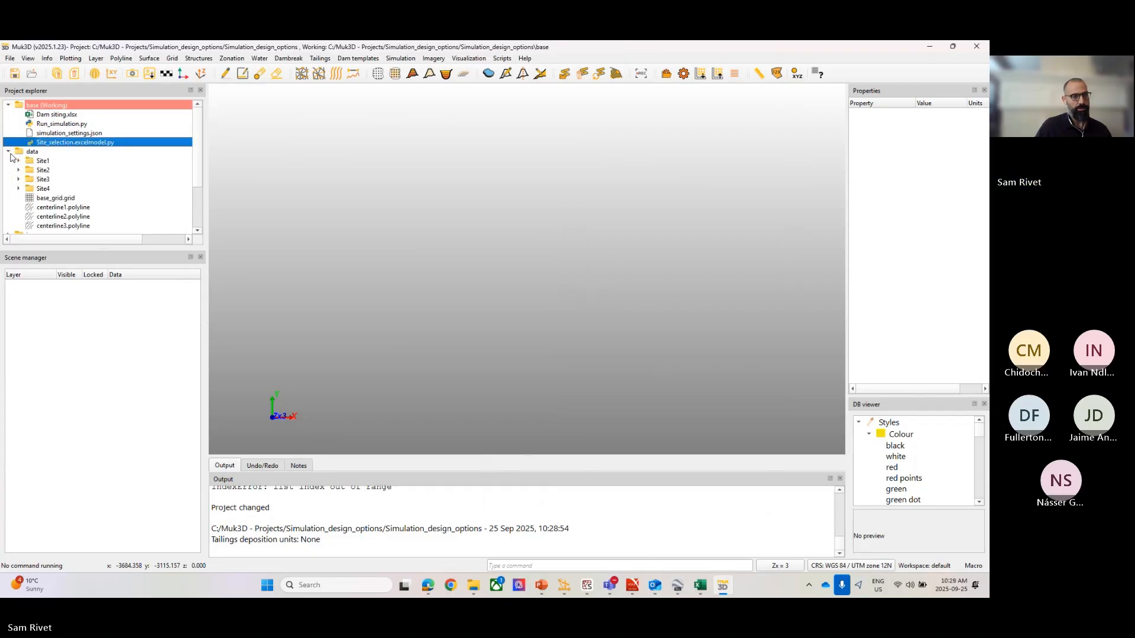
{"action": "left_click_drag", "start_coordinate": [51, 199], "coordinate": [502, 318]}
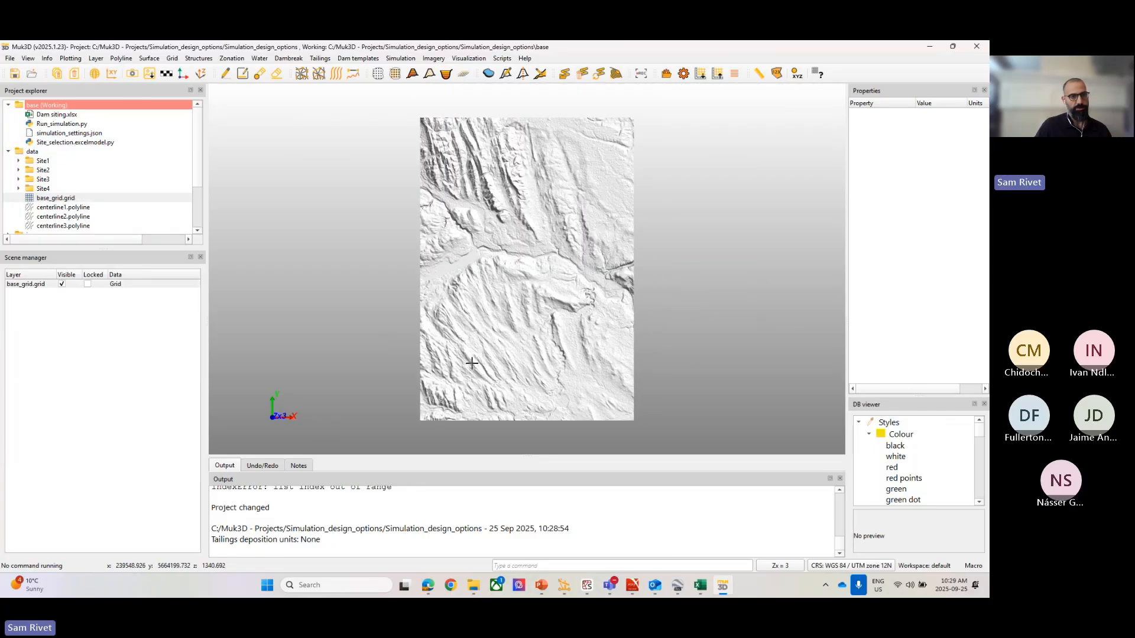
{"action": "scroll", "coordinate": [510, 246], "scroll_direction": "down", "scroll_amount": 3}
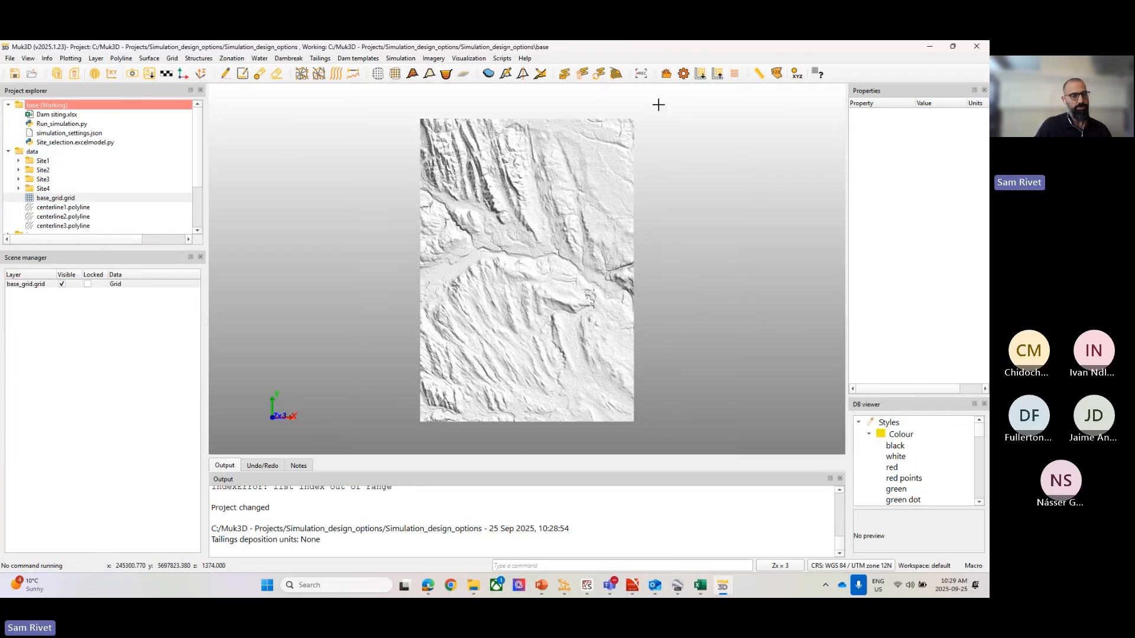
Load centerline1.polyline, centerline2.polyline and centerline3.polyline over the base grid and inspect the three dam alignments.
{"action": "double_click", "coordinate": [65, 208]}
{"action": "double_click", "coordinate": [67, 217]}
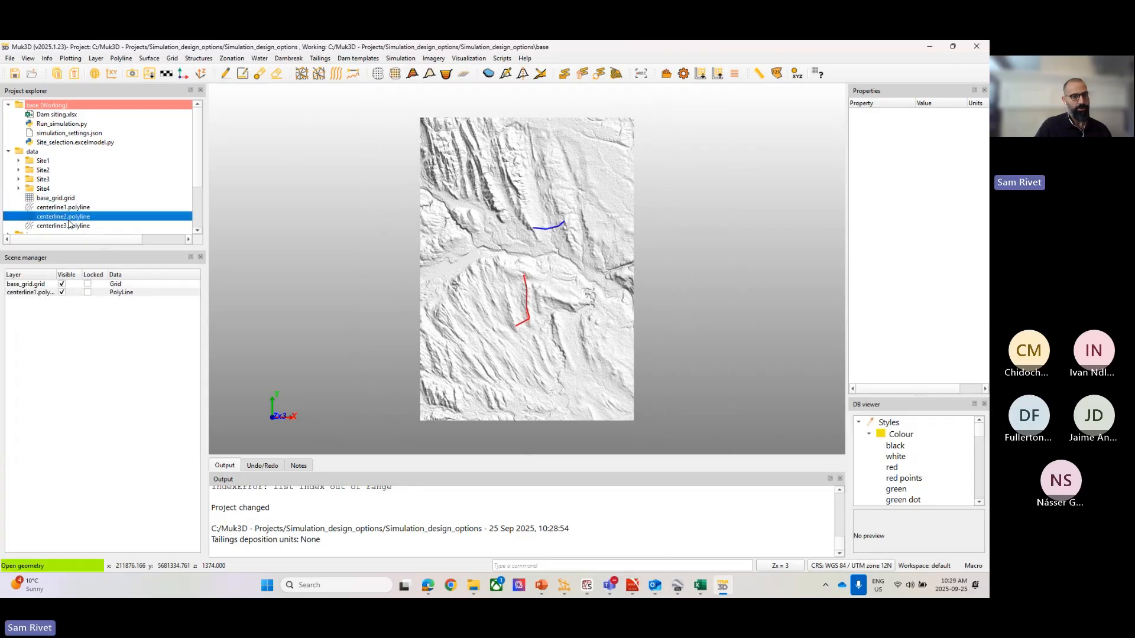
{"action": "double_click", "coordinate": [69, 226]}
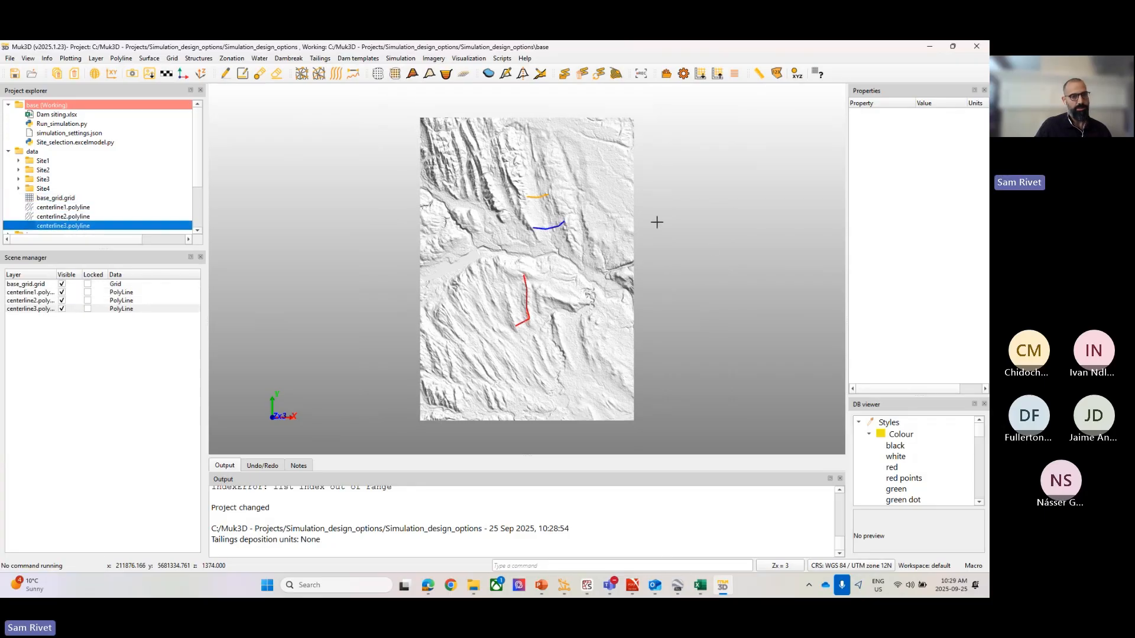
{"action": "scroll", "coordinate": [591, 233], "scroll_direction": "up", "scroll_amount": 3}
{"action": "middle_click_drag", "start_coordinate": [567, 246], "coordinate": [576, 173]}
{"action": "scroll", "coordinate": [518, 249], "scroll_direction": "up", "scroll_amount": 3}
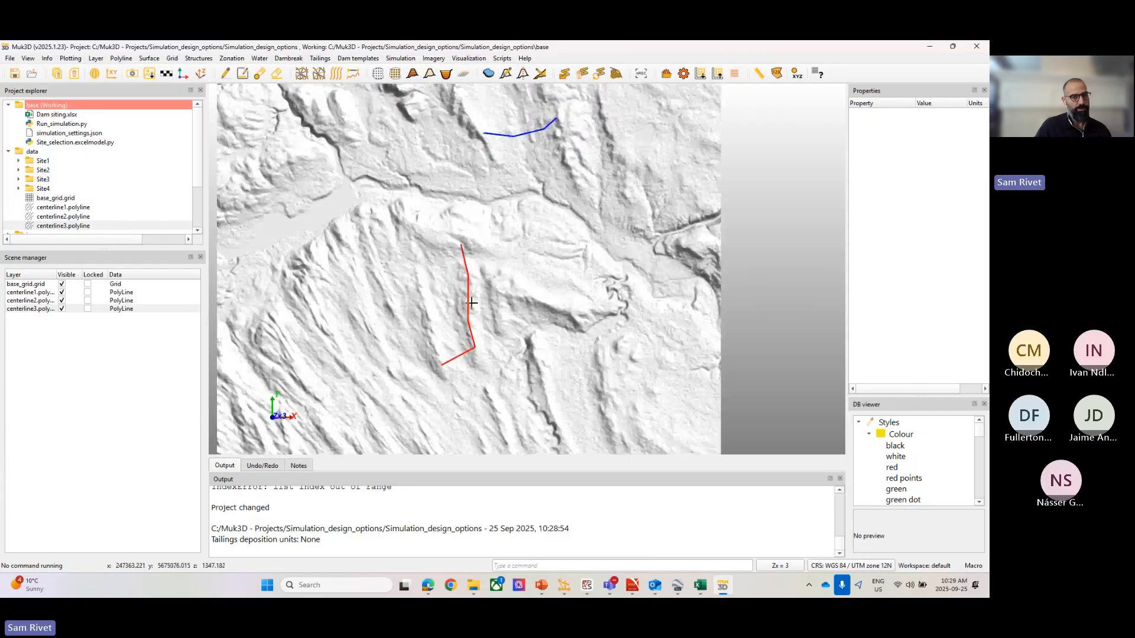
{"action": "middle_click_drag", "start_coordinate": [654, 162], "coordinate": [627, 246]}
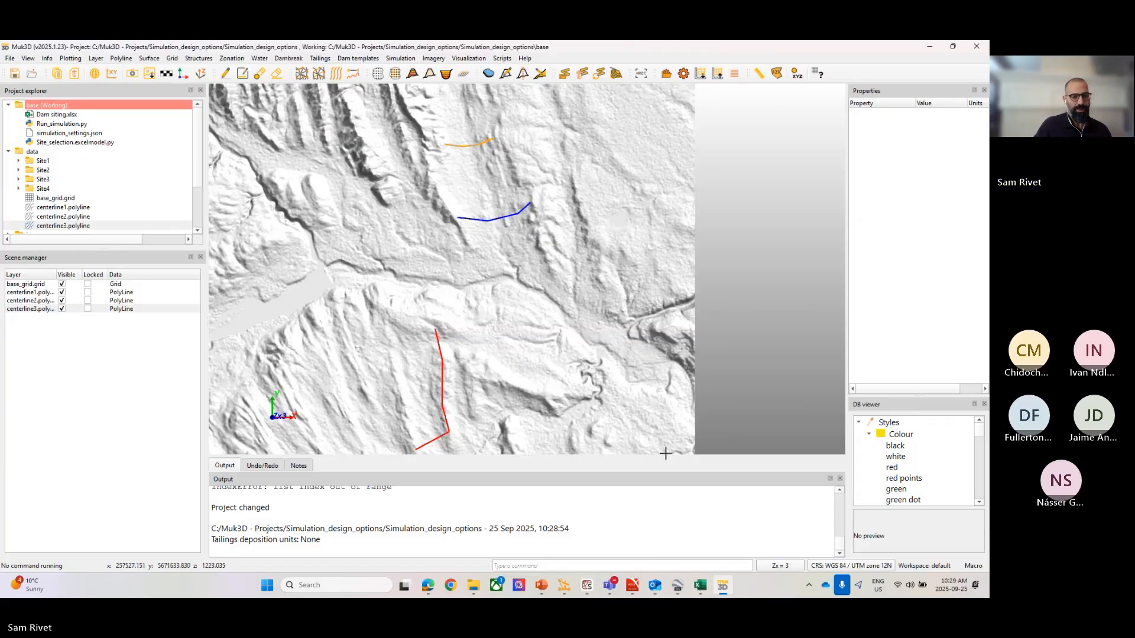
Switch to Dam siting.xlsx in Excel and review the Summary sheet's site name, crest elevation, freeboard, crest width and slope inputs.
{"action": "mouse_move", "coordinate": [705, 591]}
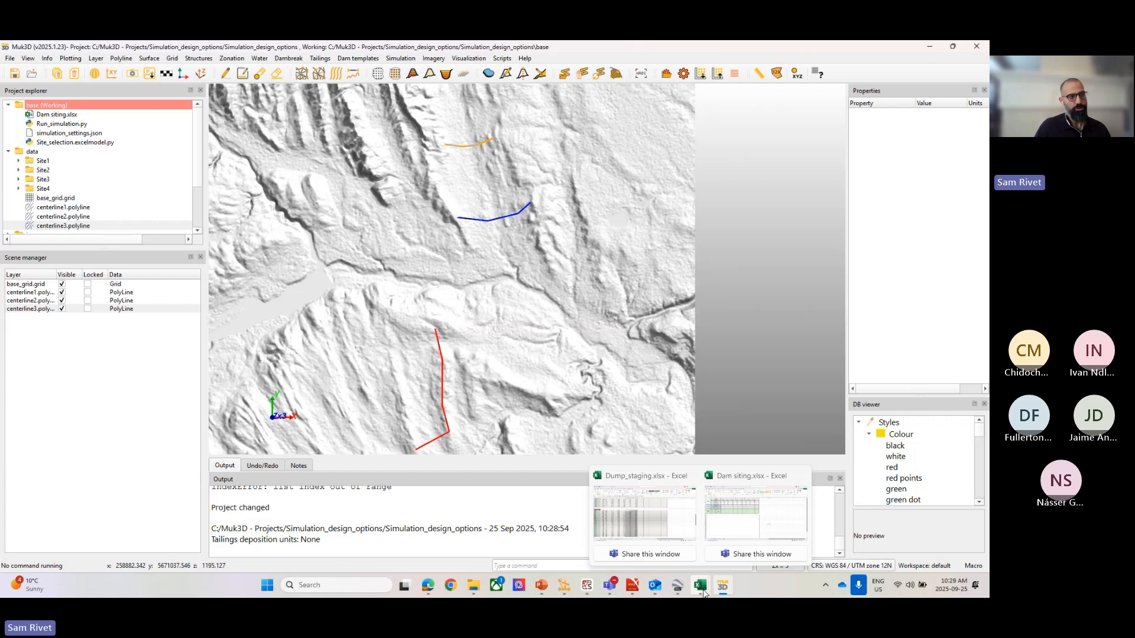
{"action": "left_click", "coordinate": [756, 512]}
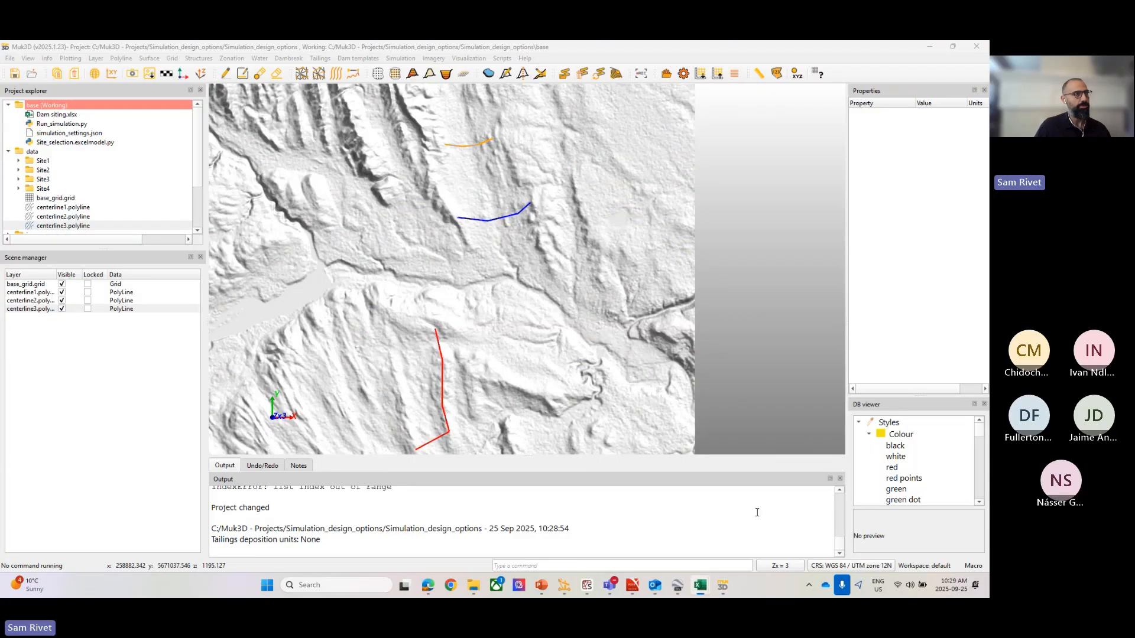
{"action": "left_click_drag", "start_coordinate": [0, 154], "coordinate": [545, 188]}
{"action": "double_click", "coordinate": [598, 188]}
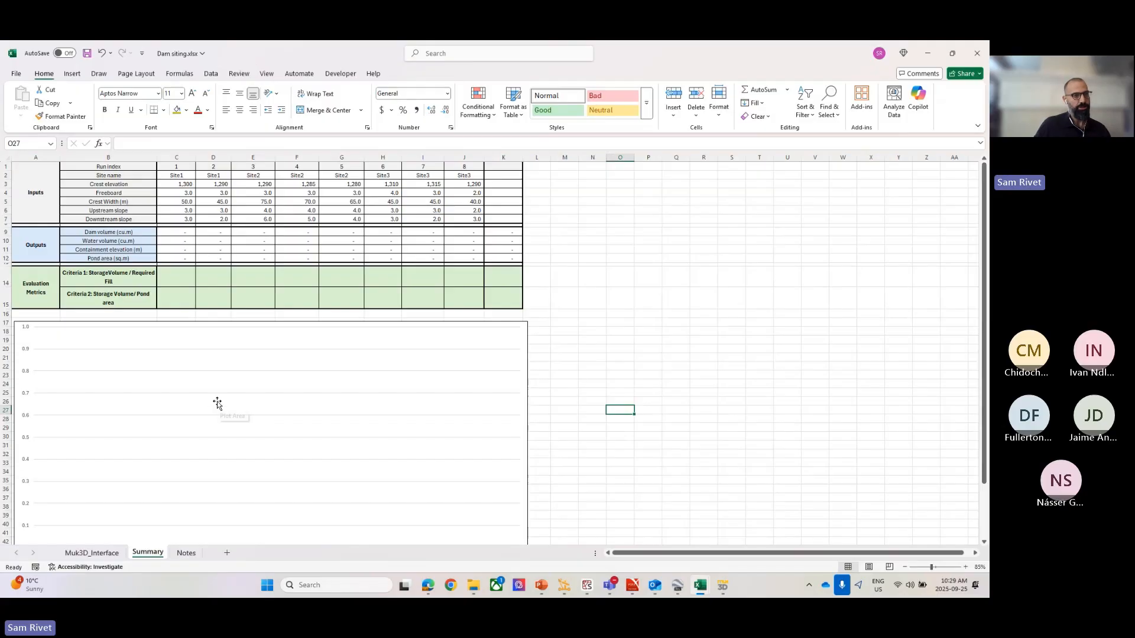
{"action": "left_click", "coordinate": [176, 176]}
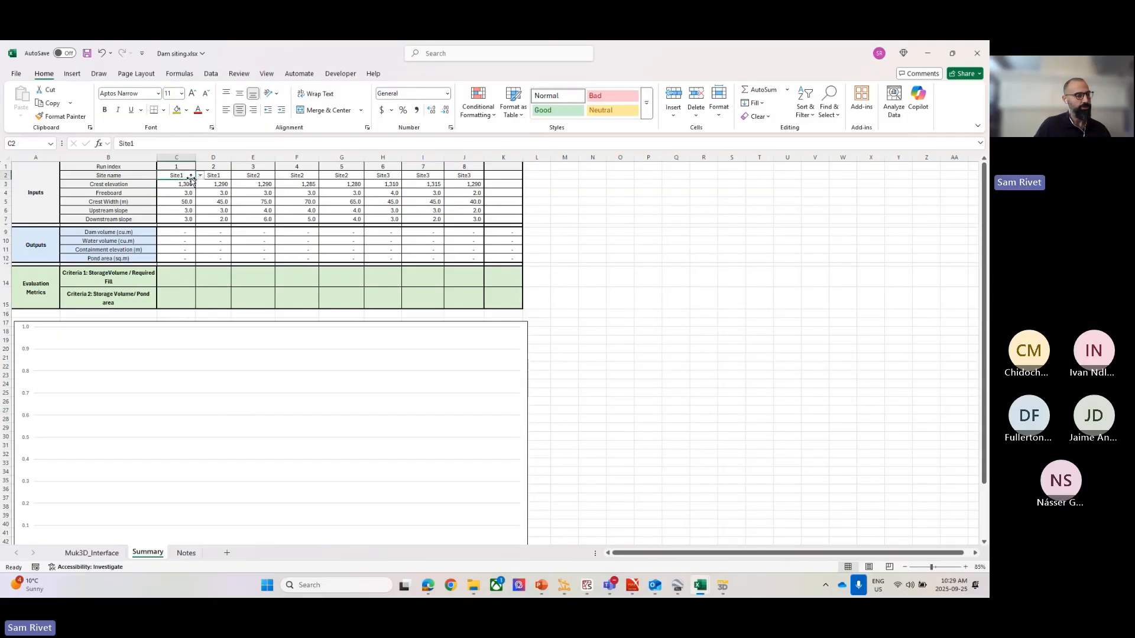
{"action": "left_click", "coordinate": [214, 176]}
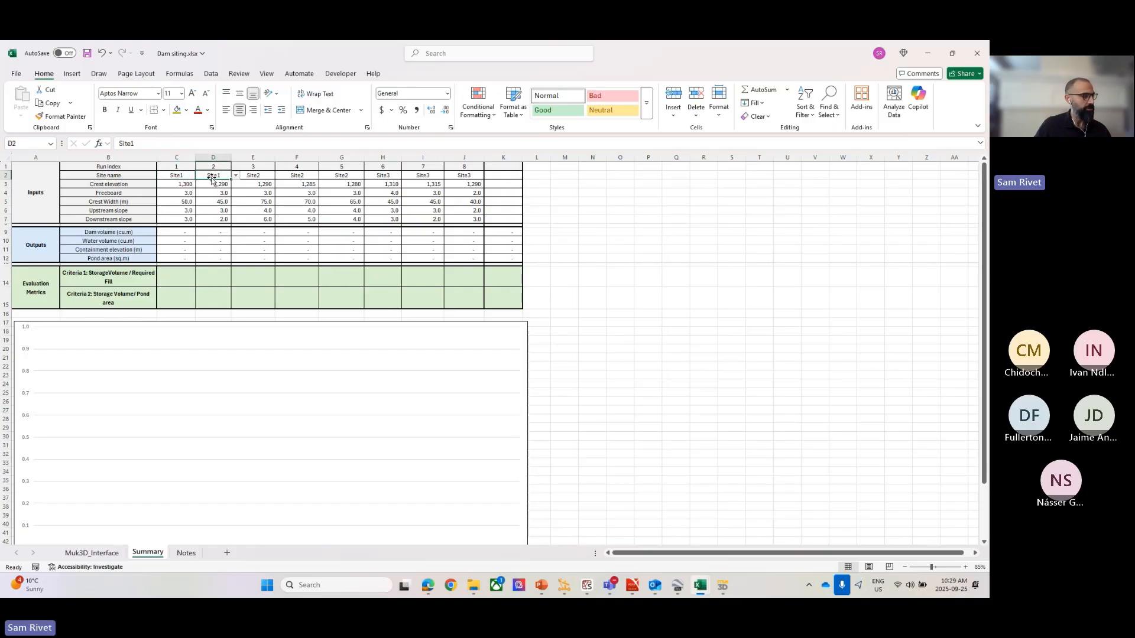
{"action": "left_click", "coordinate": [178, 185]}
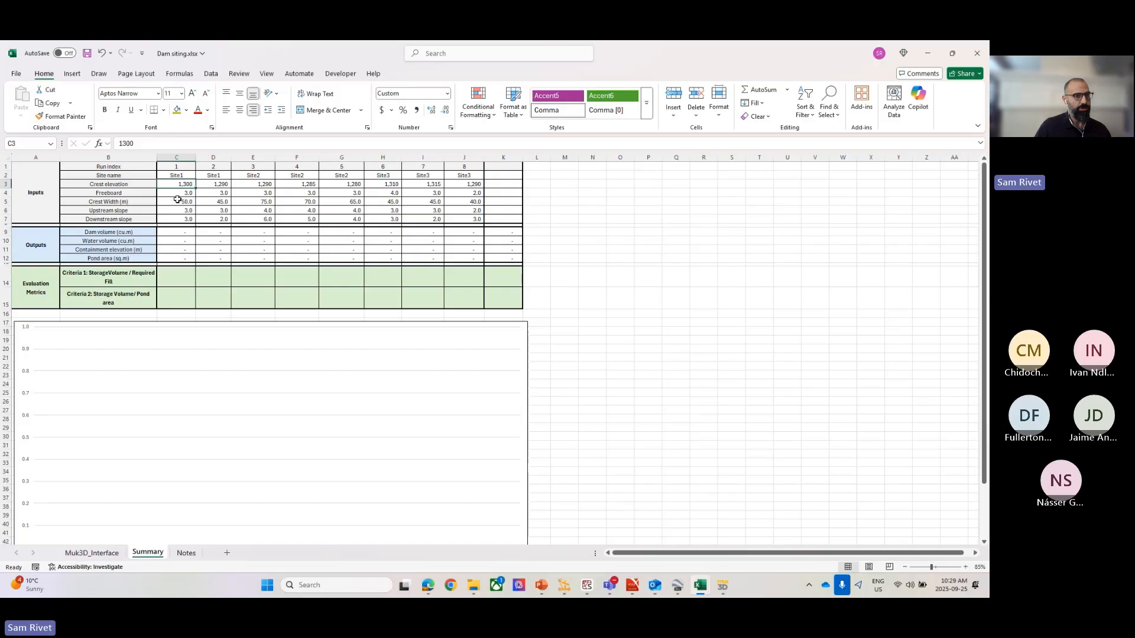
{"action": "left_click", "coordinate": [181, 194]}
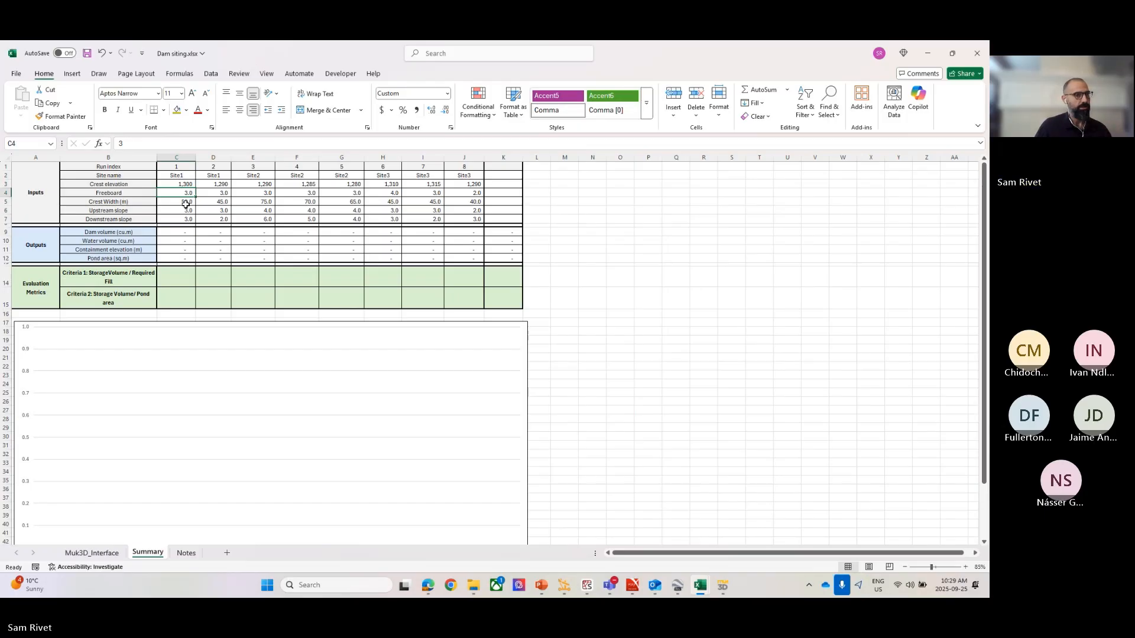
{"action": "left_click", "coordinate": [186, 204]}
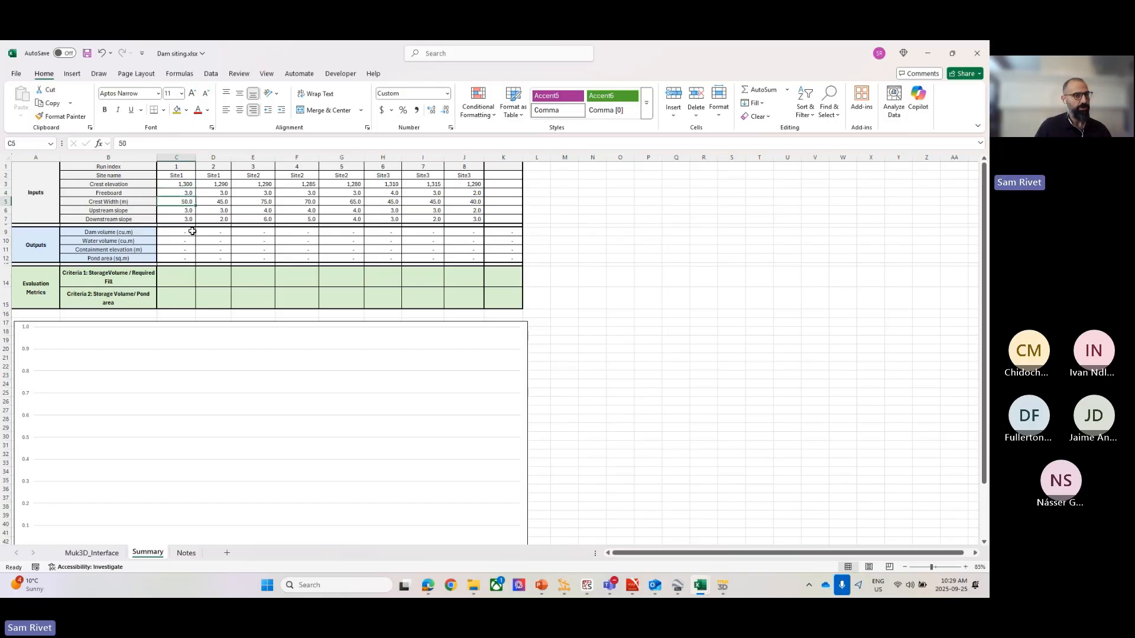
{"action": "left_click", "coordinate": [184, 211]}
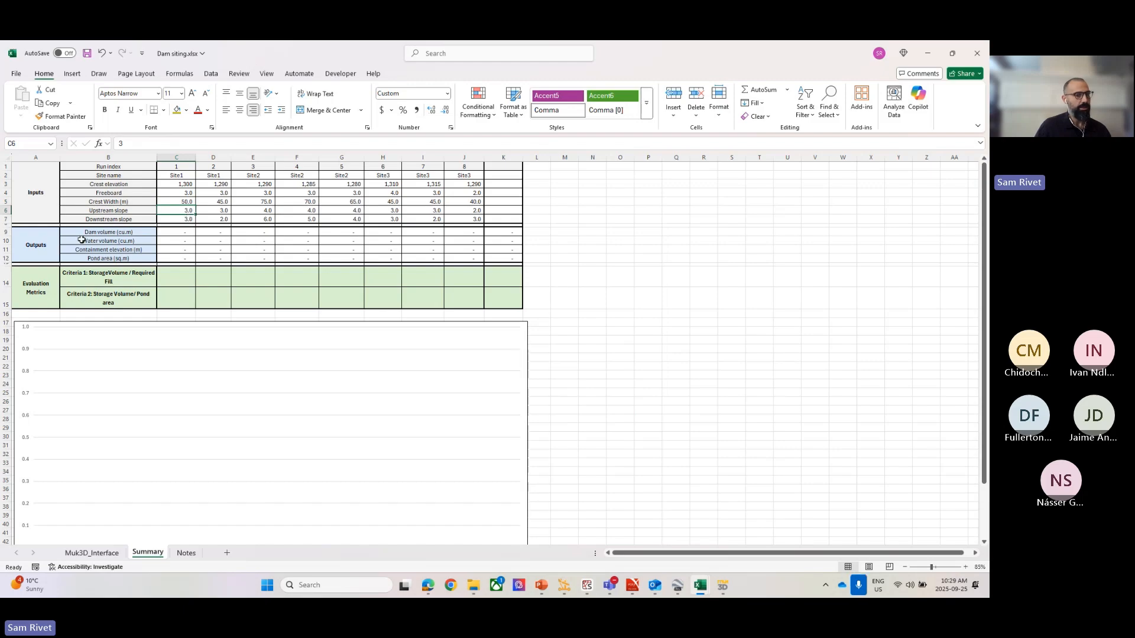
Examine run 1's output cells for dam volume, water volume, containment elevation and pond area, relating them to the crest elevation.
{"action": "left_click", "coordinate": [173, 233]}
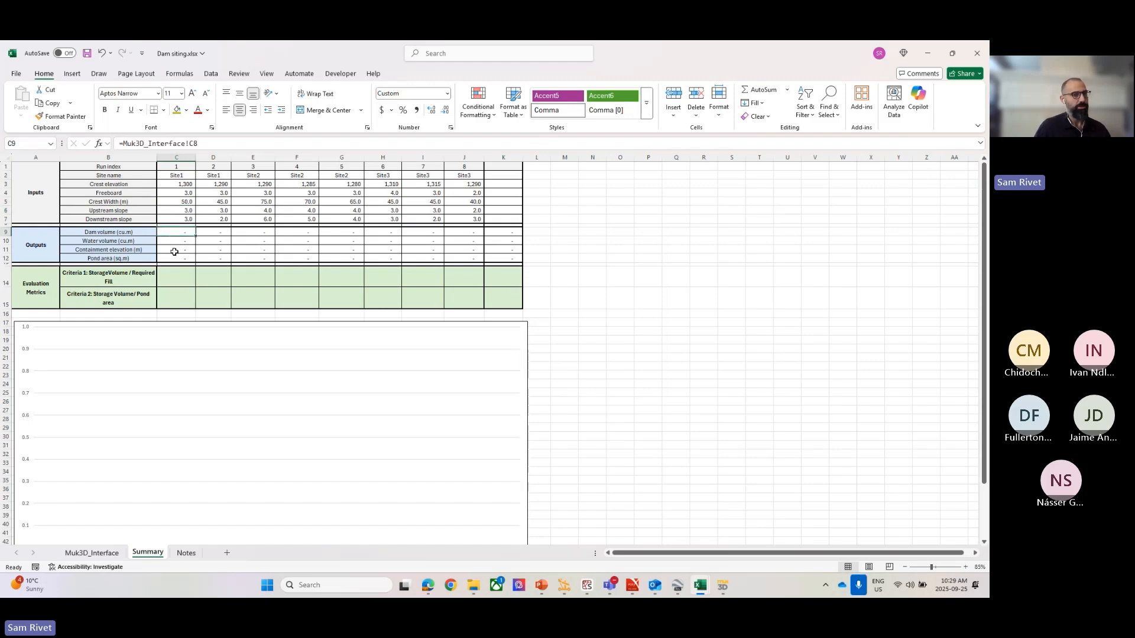
{"action": "left_click", "coordinate": [173, 241]}
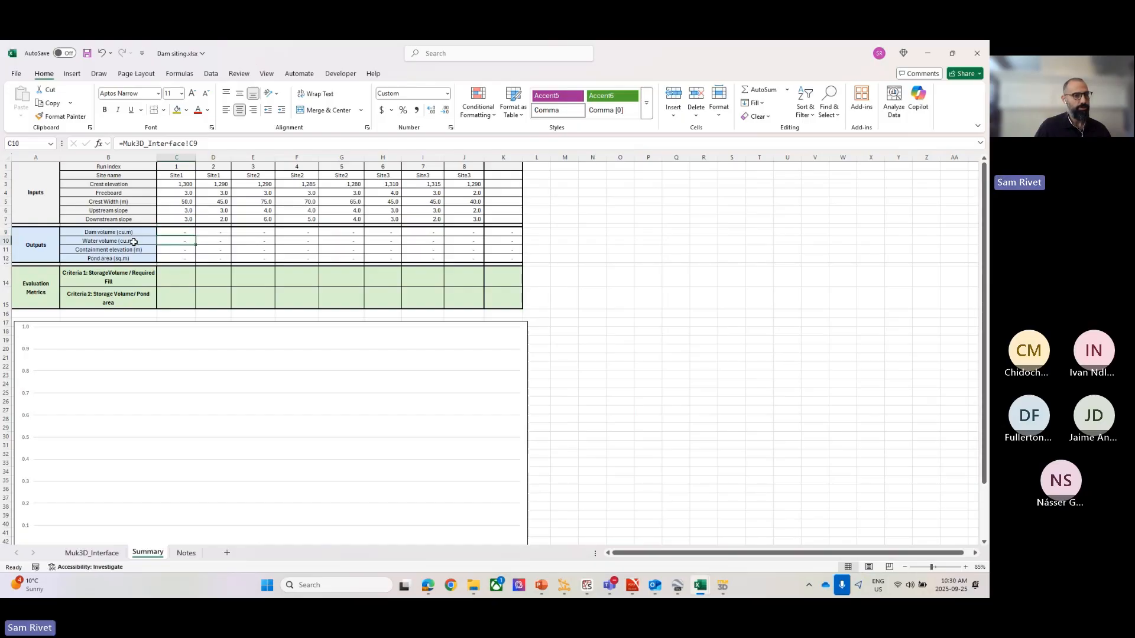
{"action": "left_click", "coordinate": [170, 251]}
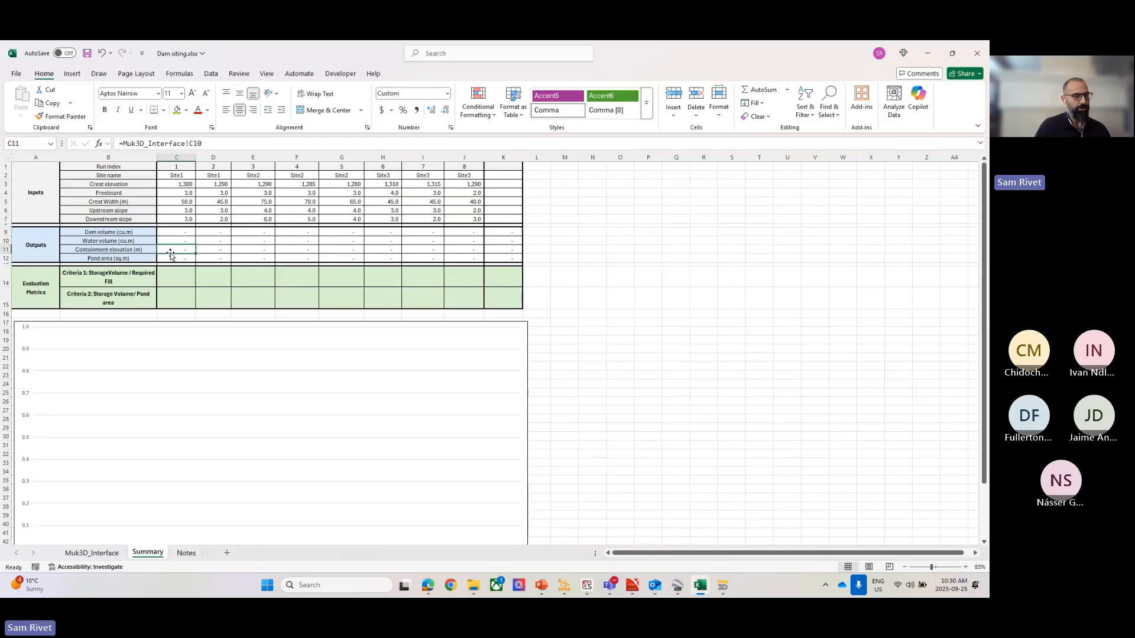
{"action": "left_click", "coordinate": [186, 188]}
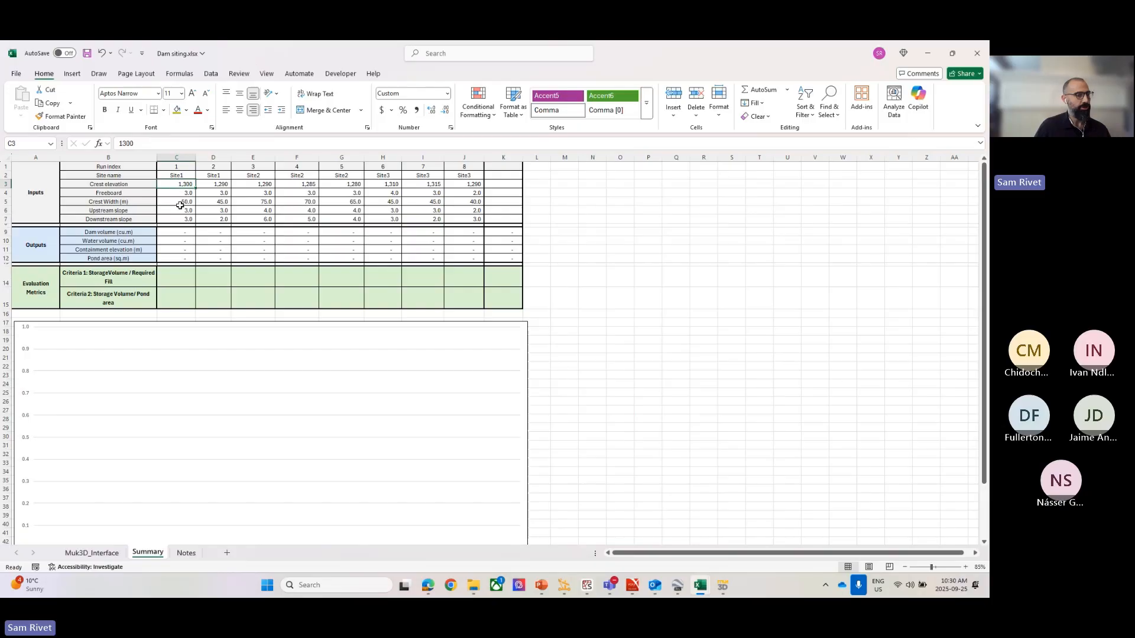
{"action": "left_click", "coordinate": [177, 250]}
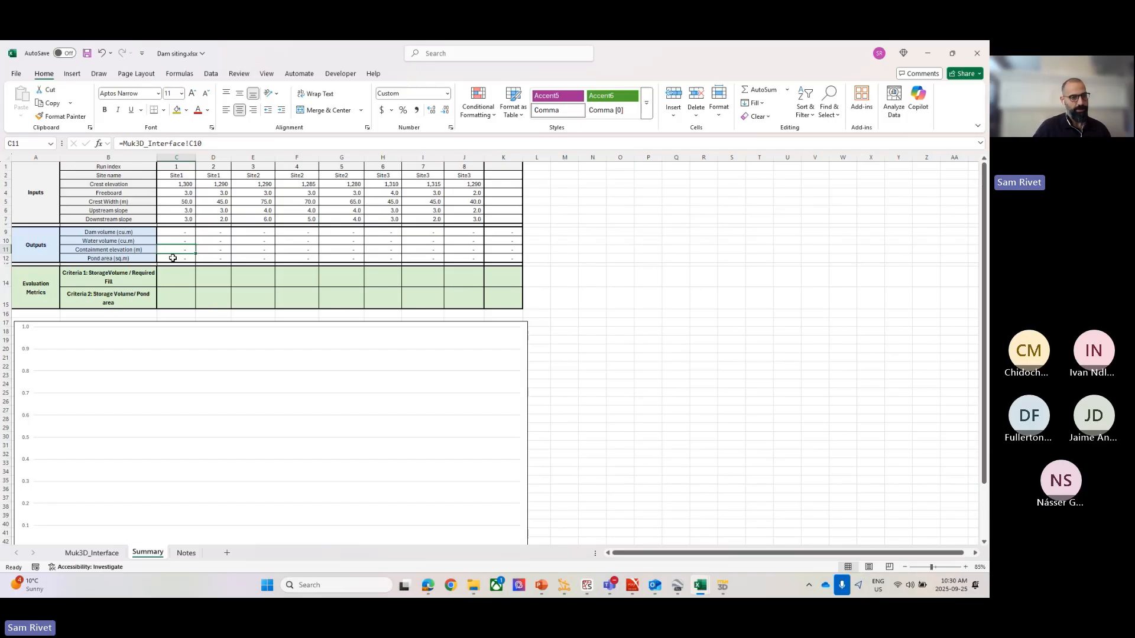
{"action": "left_click", "coordinate": [172, 258]}
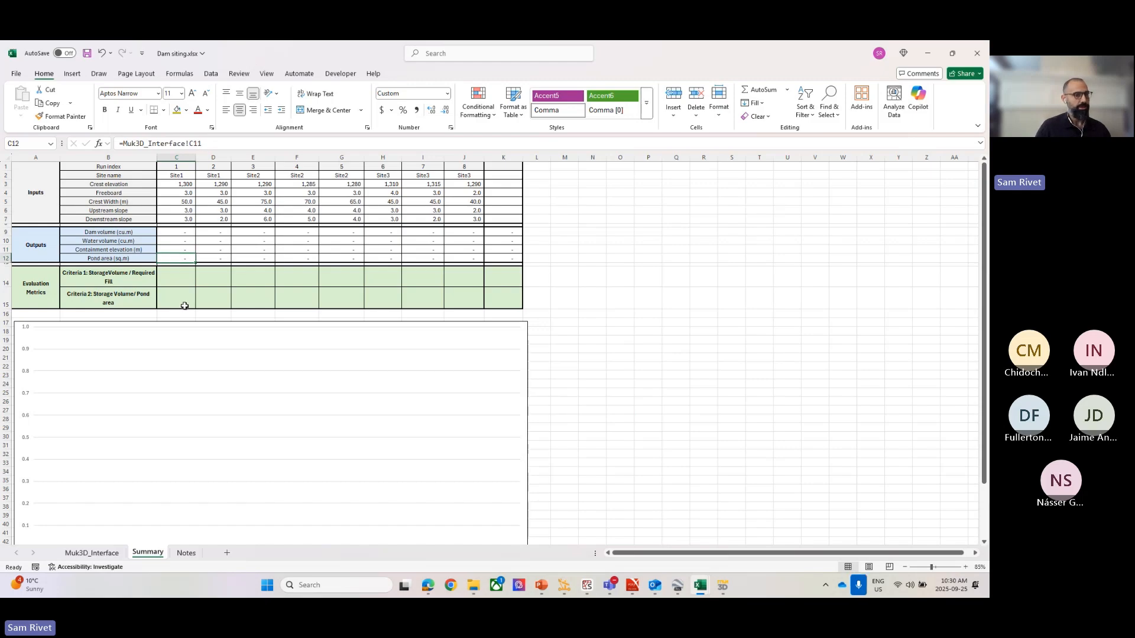
Review the full block of dam inputs for runs 1 to 8 on the Summary sheet.
{"action": "left_click", "coordinate": [181, 193]}
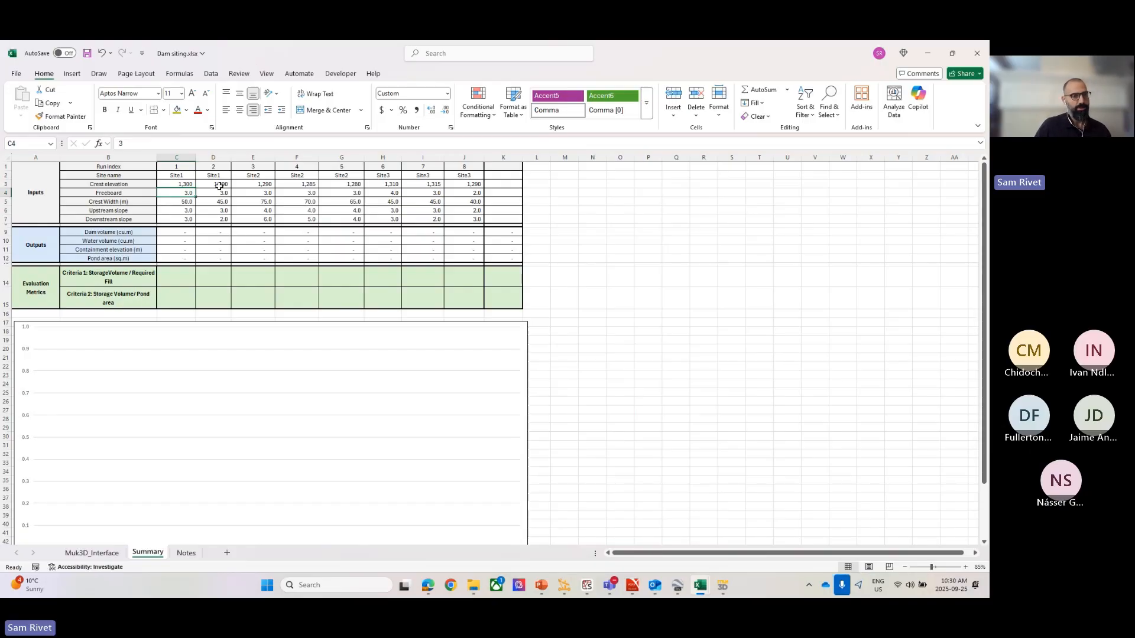
{"action": "left_click_drag", "start_coordinate": [177, 176], "coordinate": [473, 218]}
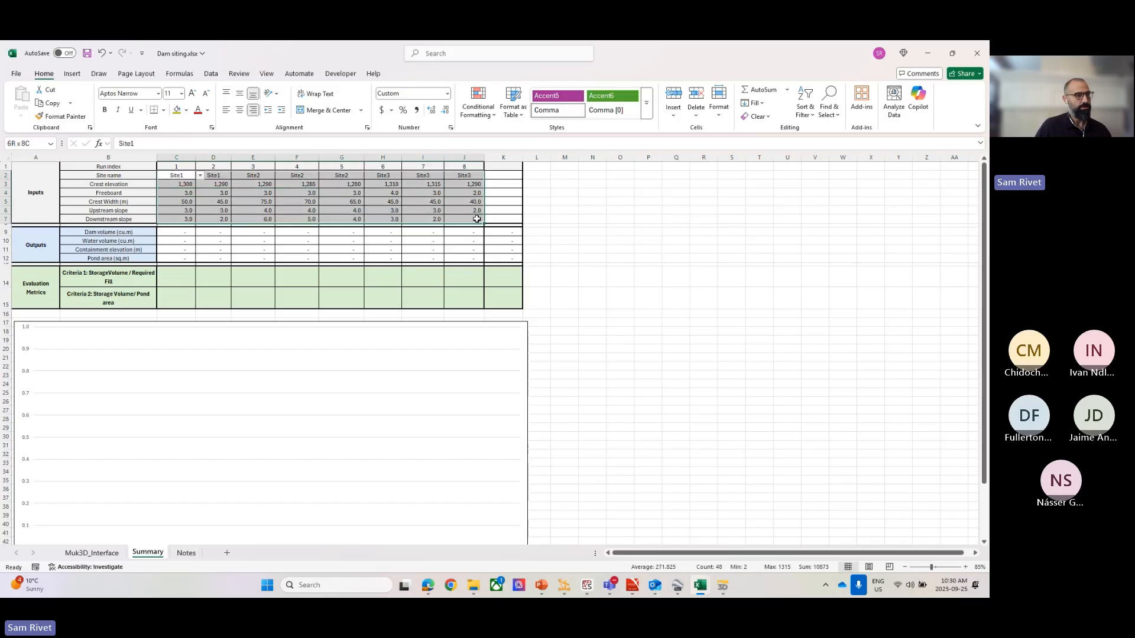
{"action": "left_click", "coordinate": [648, 231]}
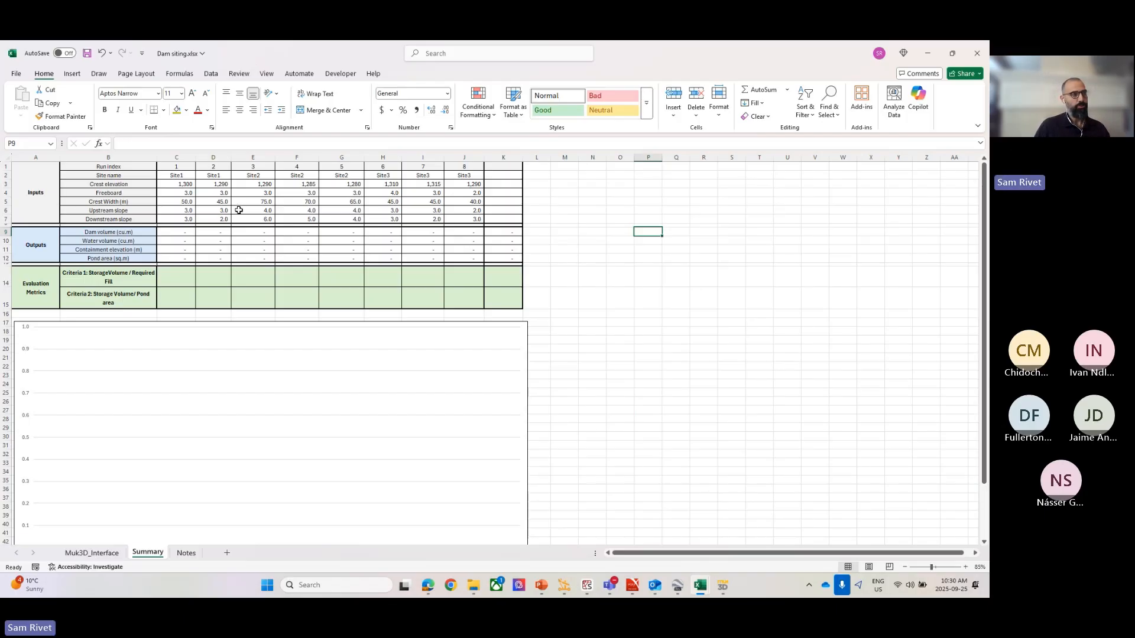
Return to Muk3D and clear the base grid and all three centerlines from the scene.
{"action": "left_click", "coordinate": [927, 54]}
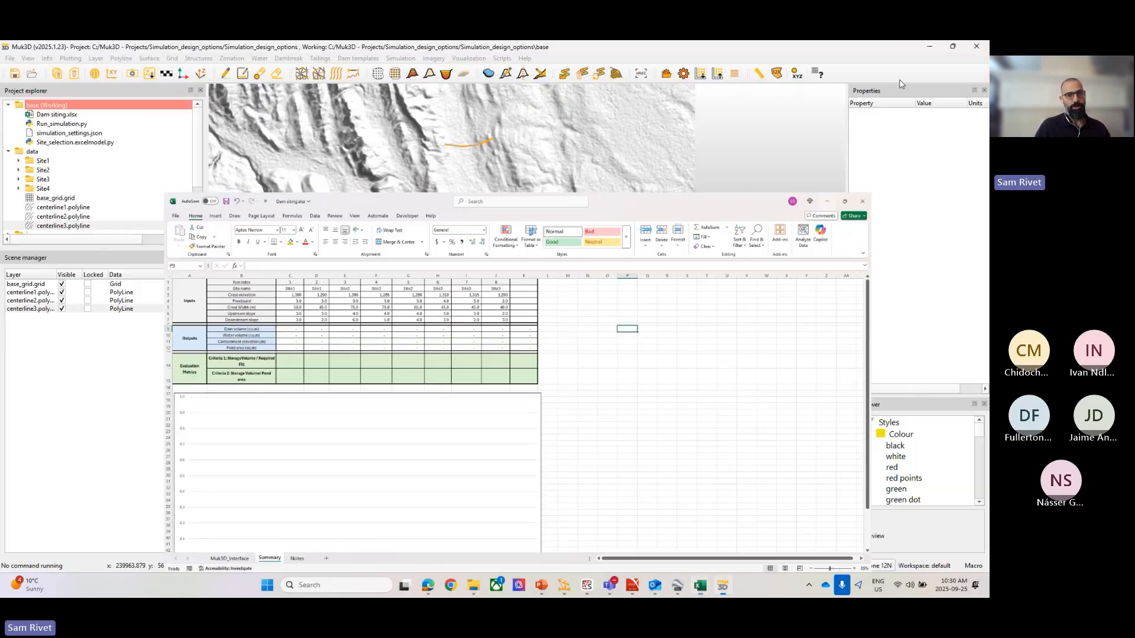
{"action": "scroll", "coordinate": [526, 244], "scroll_direction": "down", "scroll_amount": 4}
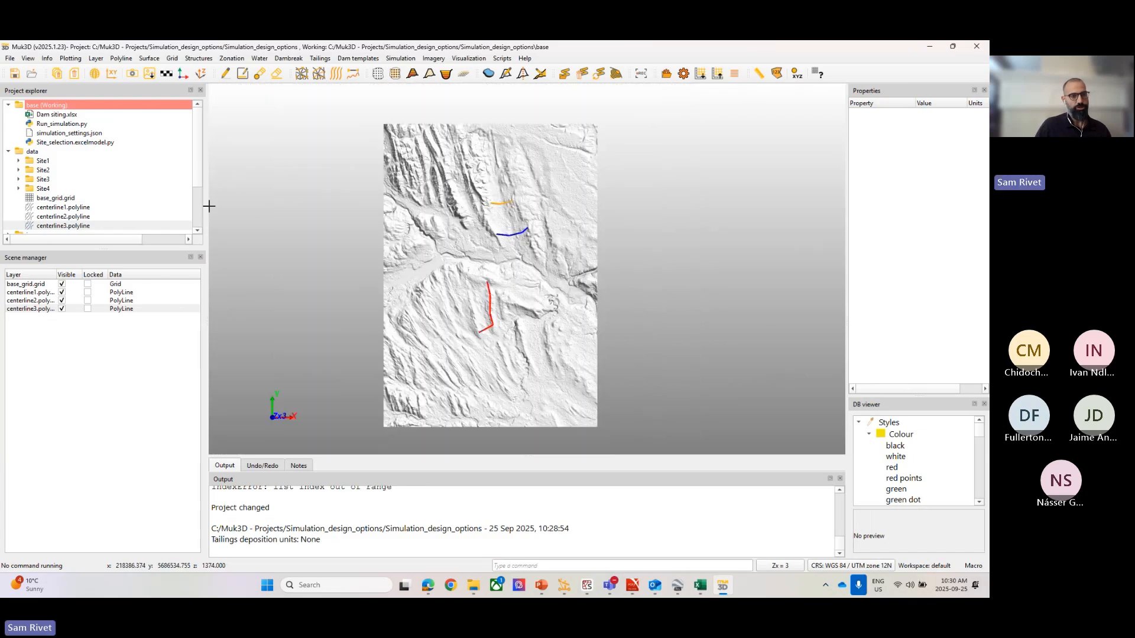
{"action": "scroll", "coordinate": [520, 322], "scroll_direction": "up", "scroll_amount": 3}
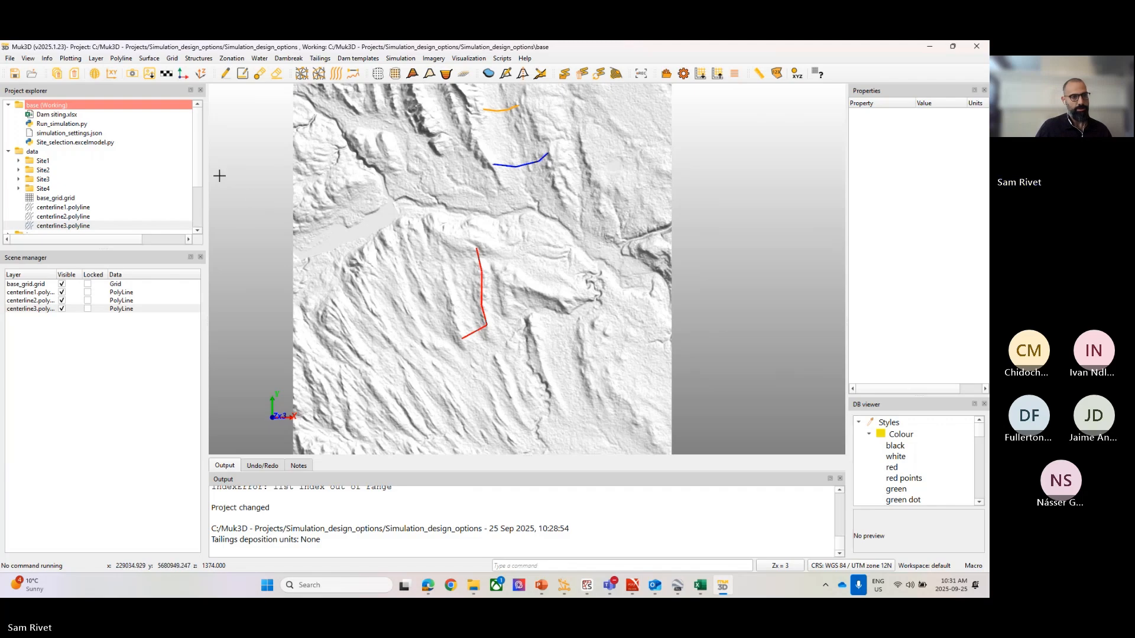
{"action": "right_click", "coordinate": [243, 188]}
{"action": "left_click", "coordinate": [278, 351]}
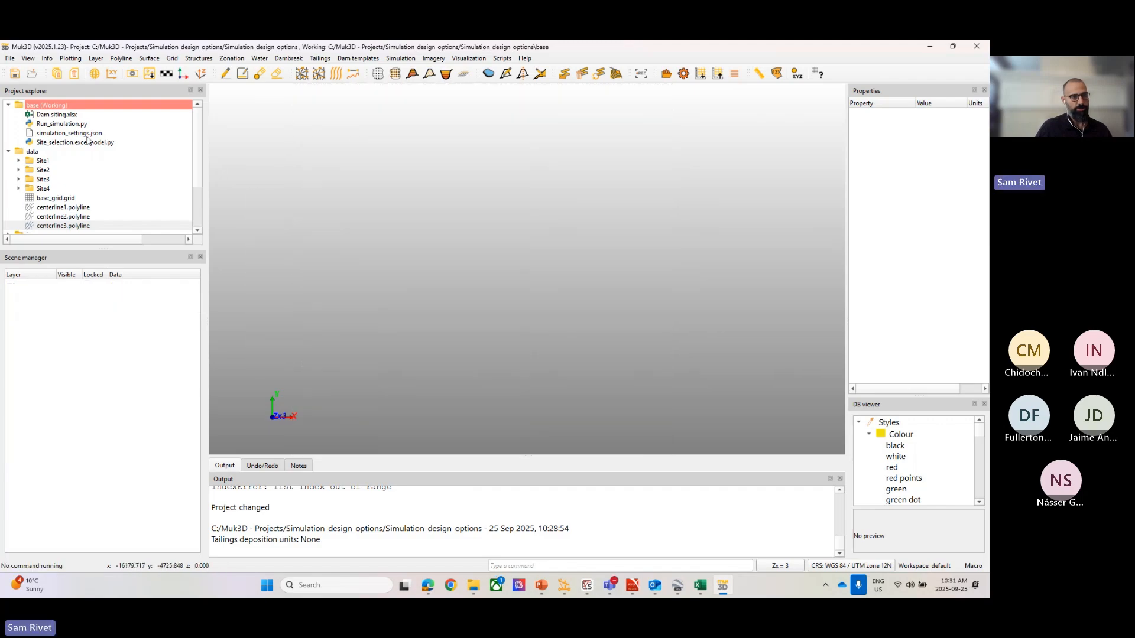
Run the Run_simulation.py script from the base folder to start the dam siting simulation.
{"action": "left_click_drag", "start_coordinate": [66, 124], "coordinate": [450, 233]}
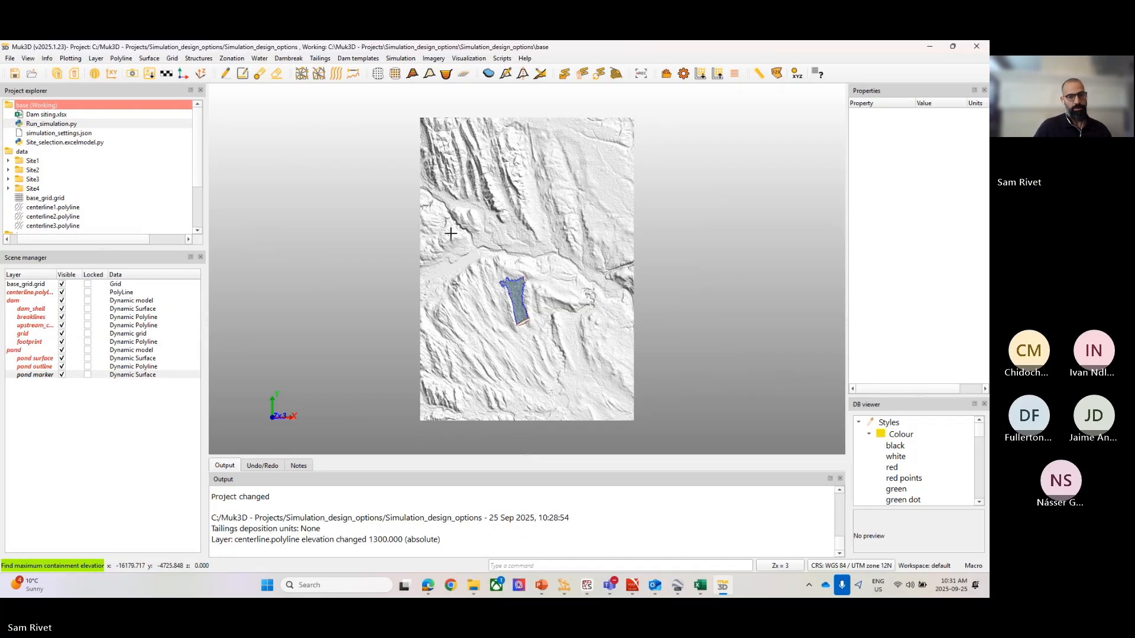
{"action": "mouse_move", "coordinate": [709, 592]}
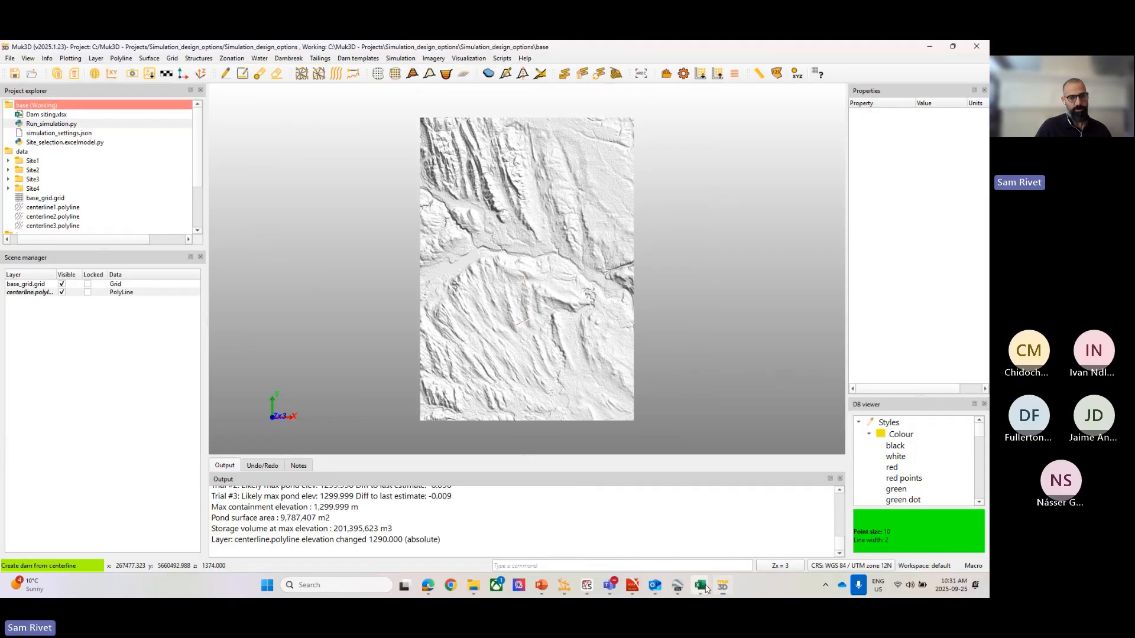
Switch to the Dam siting workbook and examine run 1's evaluation criteria in the Summary table and the stacked bar chart.
{"action": "left_click", "coordinate": [723, 526]}
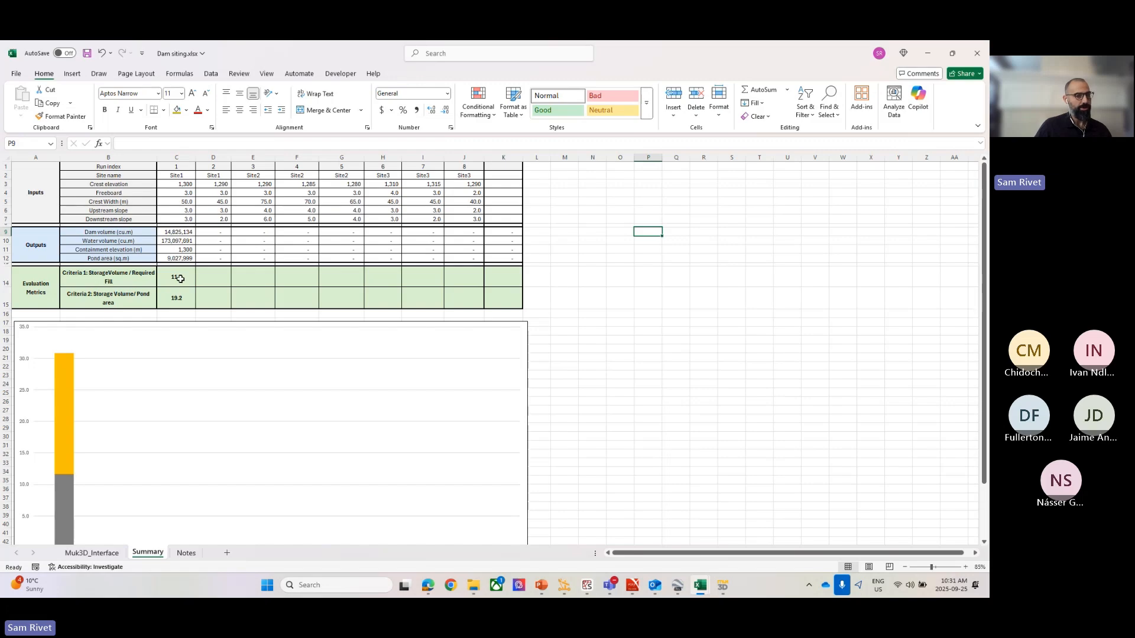
{"action": "scroll", "coordinate": [179, 278], "scroll_direction": "down", "scroll_amount": 3}
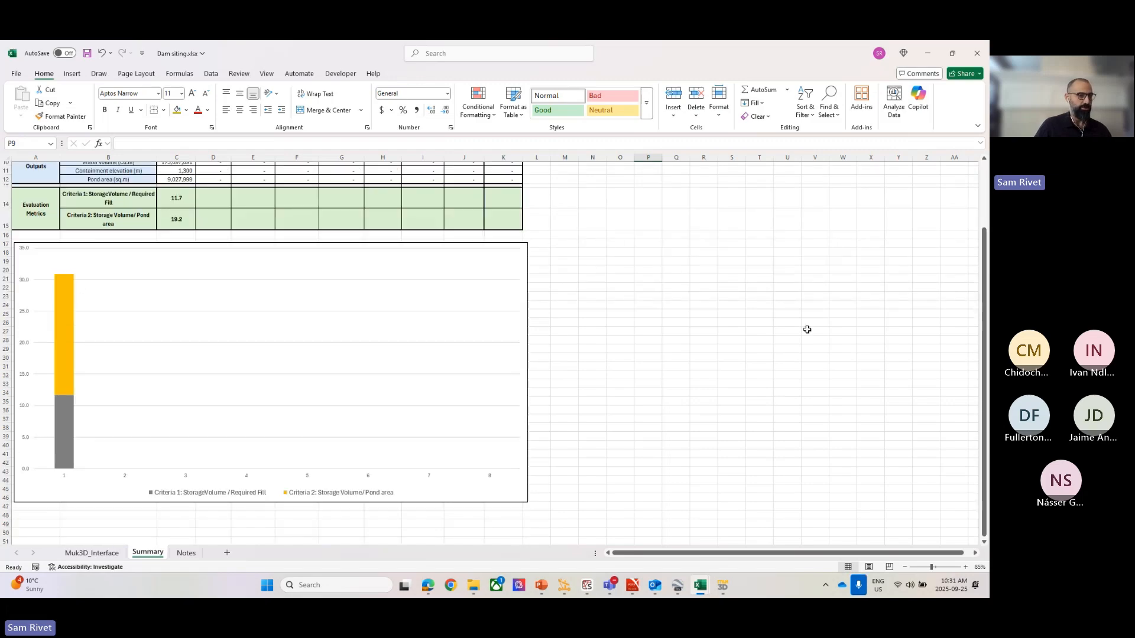
{"action": "scroll", "coordinate": [408, 377], "scroll_direction": "up", "scroll_amount": 1}
{"action": "mouse_move", "coordinate": [57, 430]}
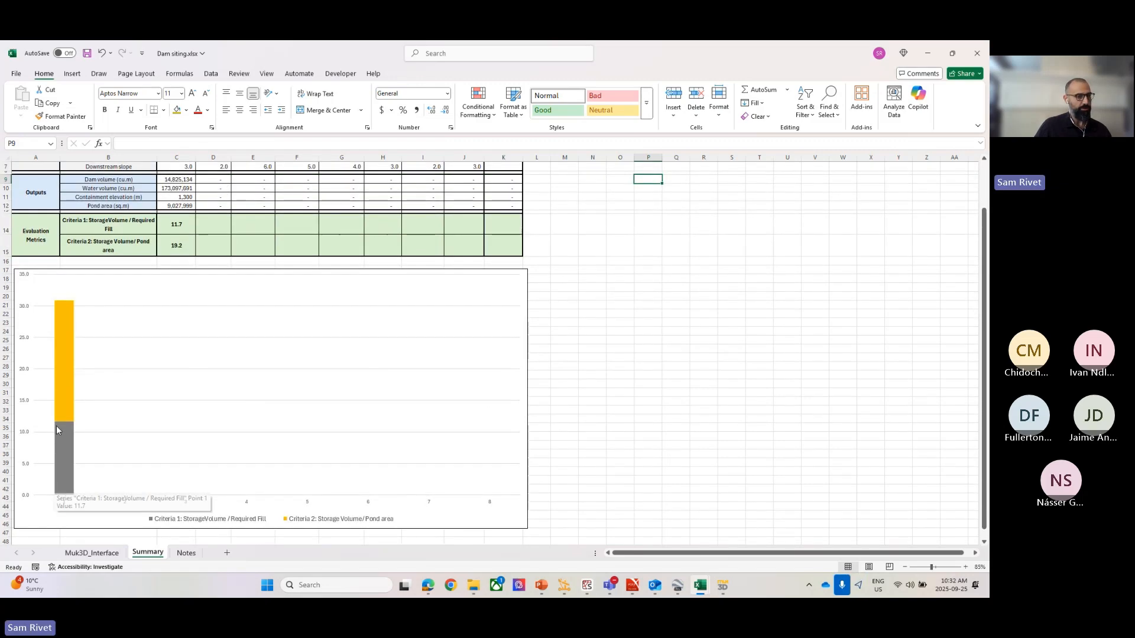
{"action": "mouse_move", "coordinate": [70, 336]}
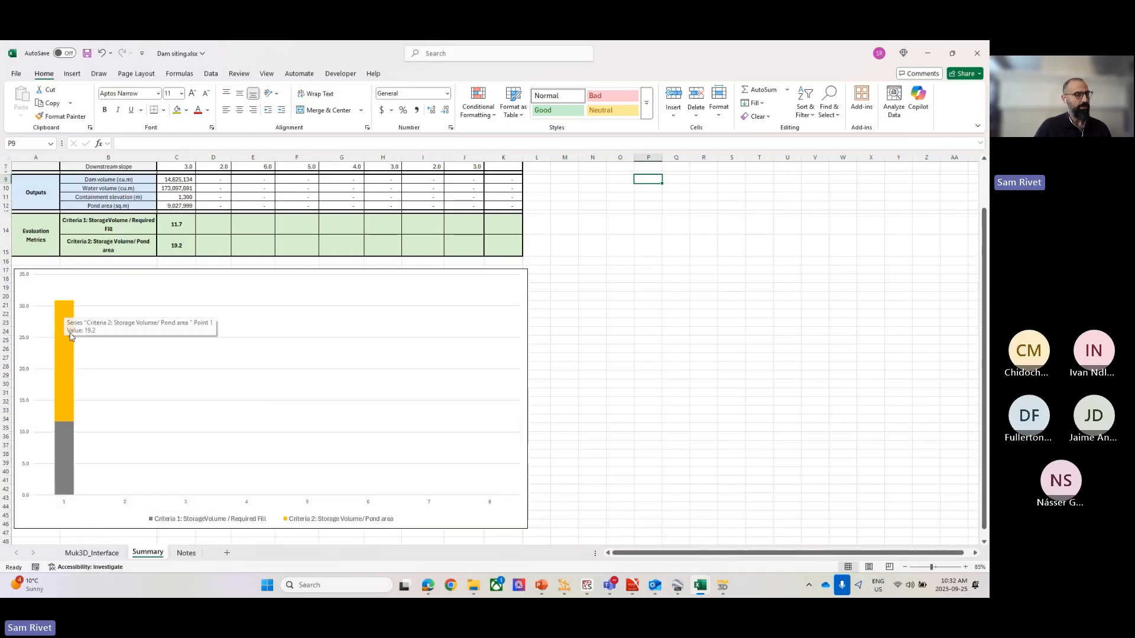
{"action": "scroll", "coordinate": [246, 325], "scroll_direction": "up", "scroll_amount": 2}
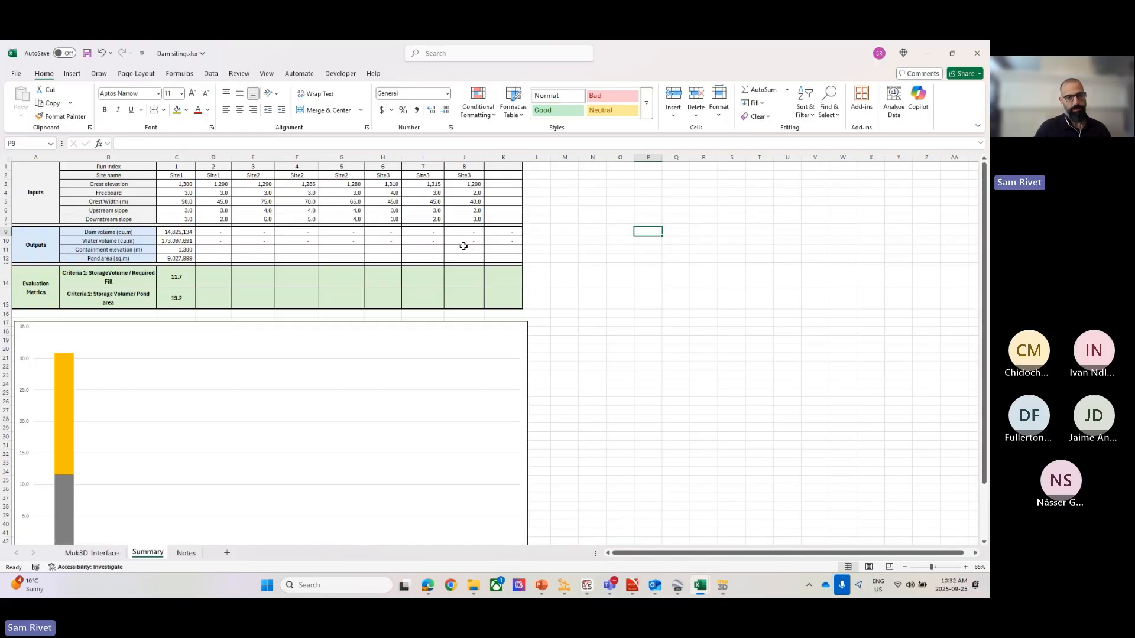
{"action": "scroll", "coordinate": [463, 246], "scroll_direction": "down", "scroll_amount": 2}
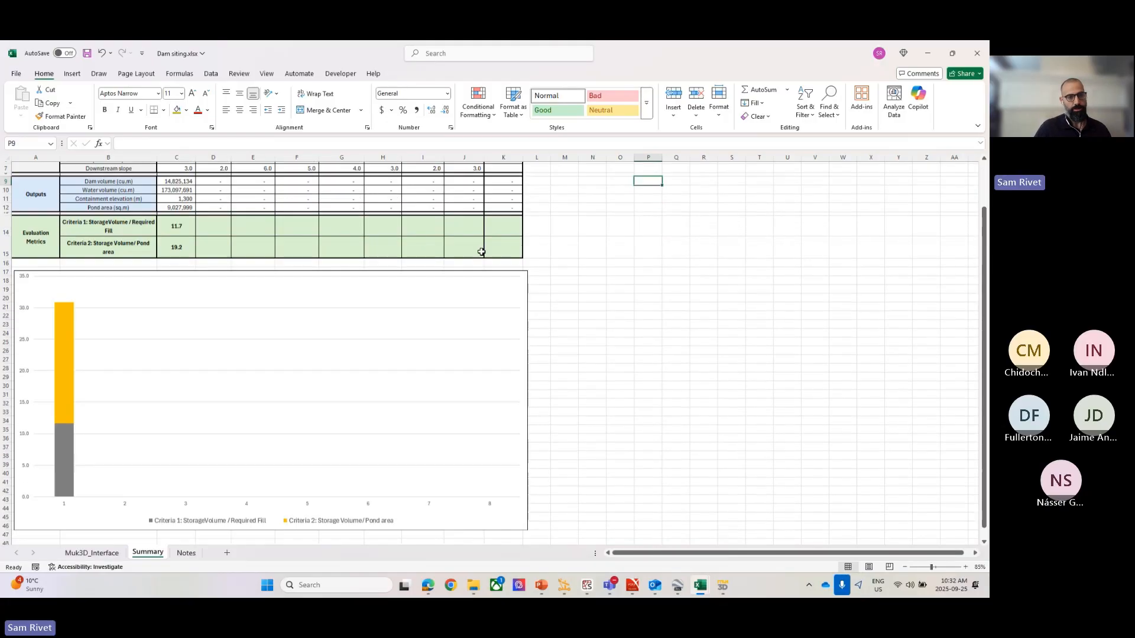
Alternate between Muk3D and the Dam siting workbook to check the simulation's progress and each run's outputs and criteria.
{"action": "left_click", "coordinate": [722, 586]}
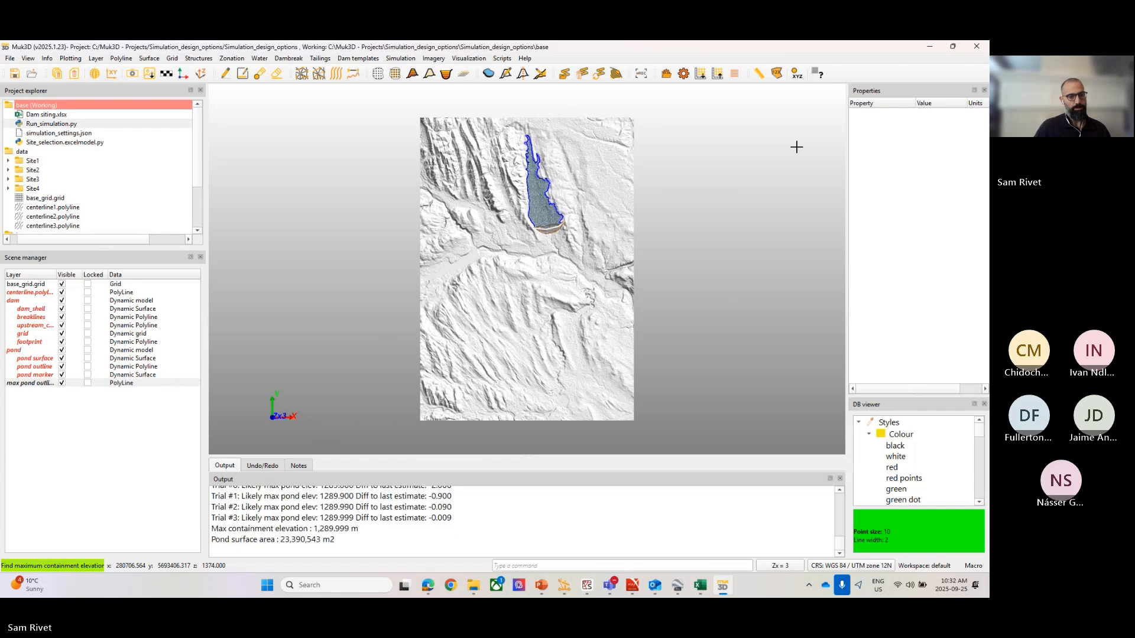
{"action": "mouse_move", "coordinate": [700, 585]}
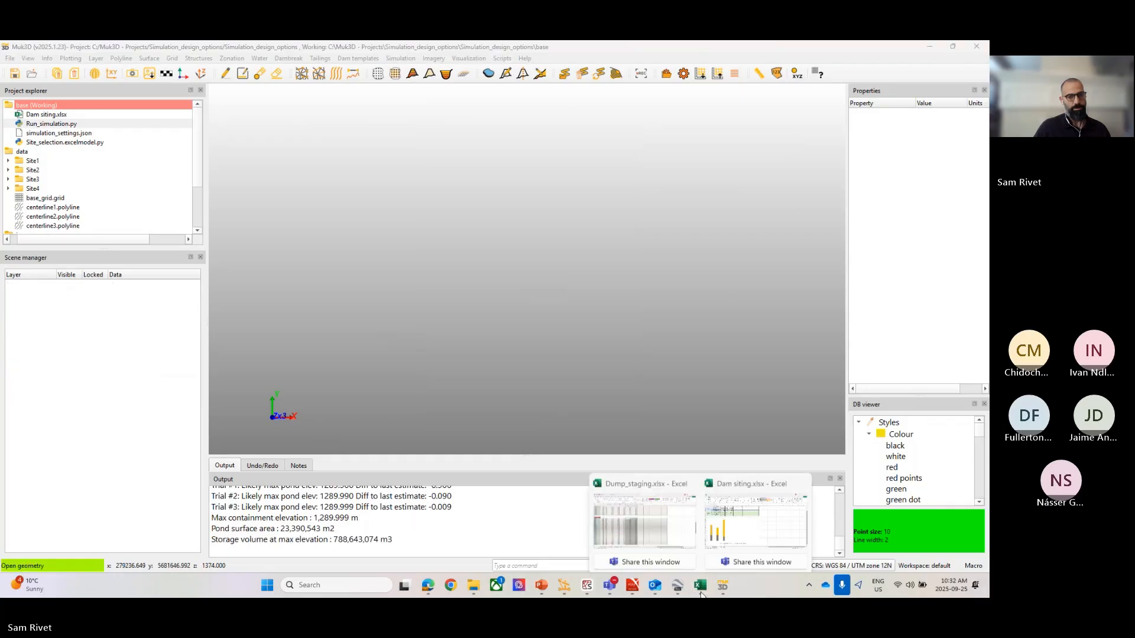
{"action": "left_click", "coordinate": [622, 473]}
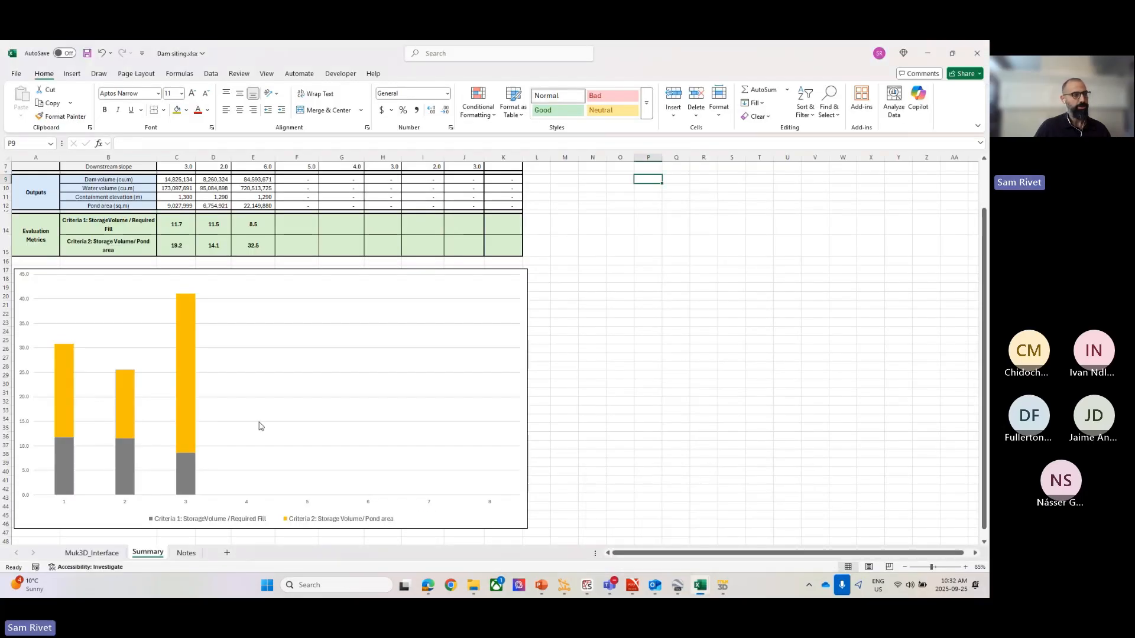
{"action": "scroll", "coordinate": [259, 366], "scroll_direction": "up", "scroll_amount": 2}
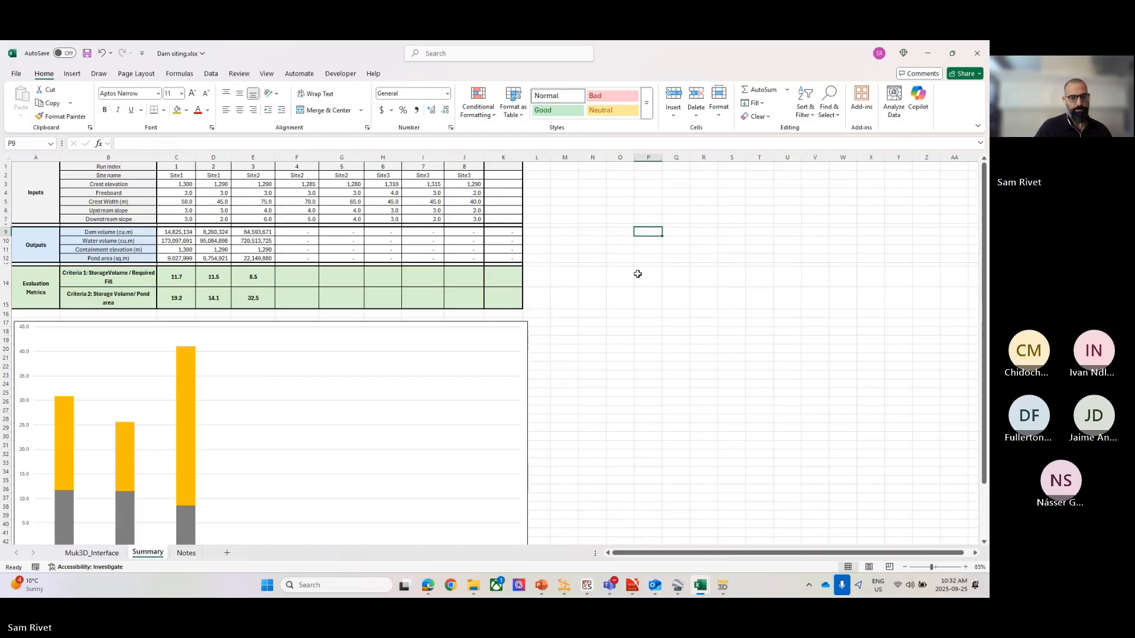
{"action": "left_click", "coordinate": [722, 585]}
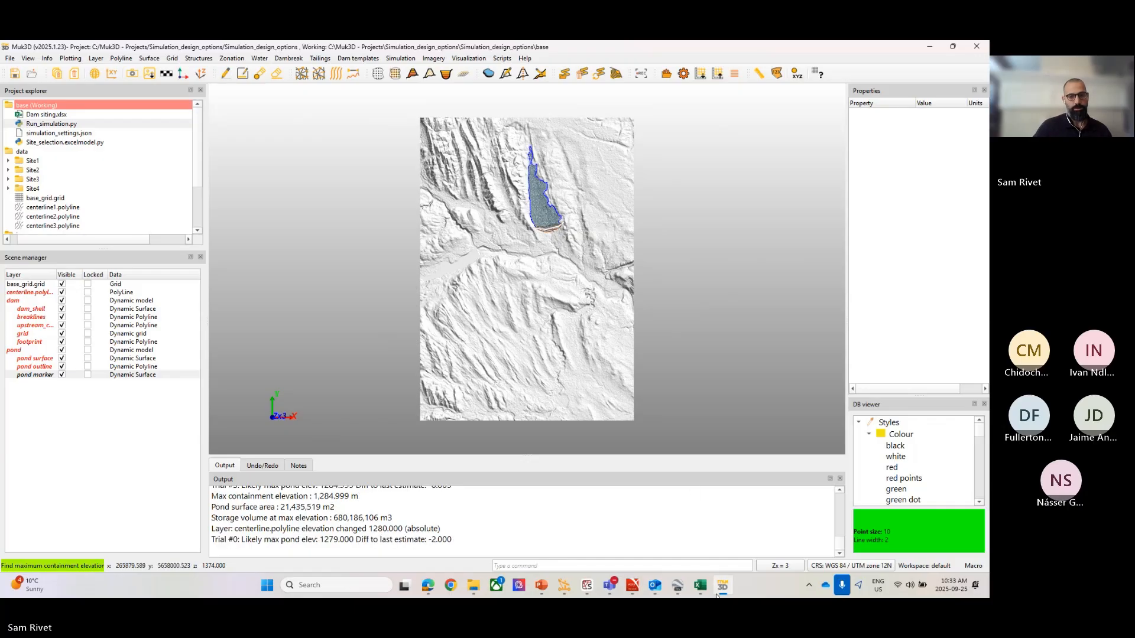
{"action": "mouse_move", "coordinate": [716, 595]}
{"action": "left_click", "coordinate": [644, 529]}
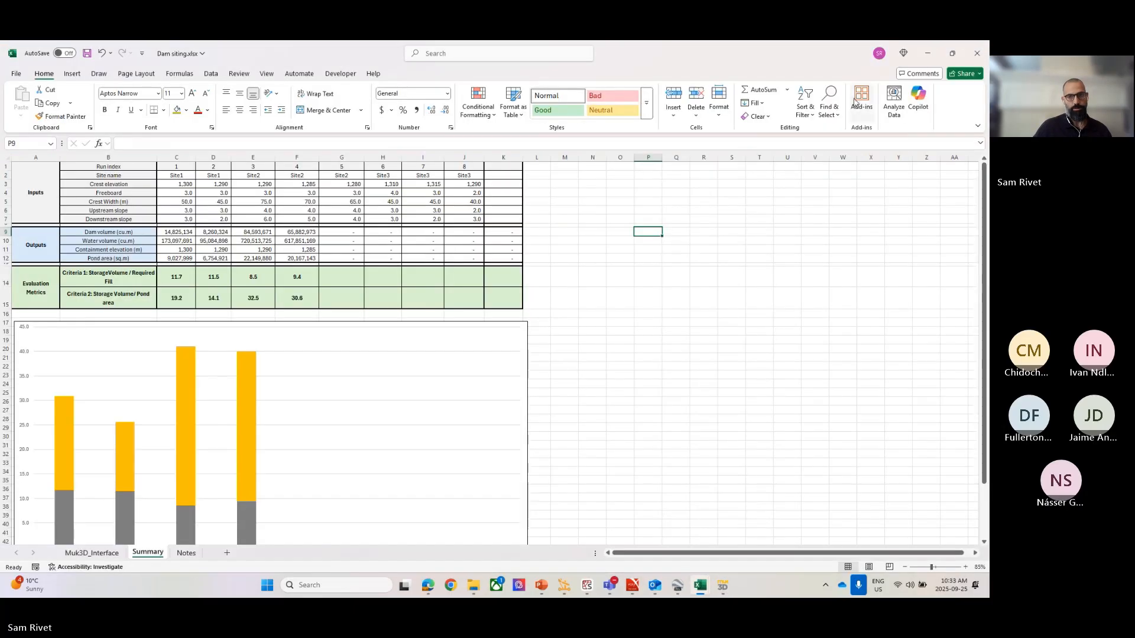
Restore the Dam siting workbook to a narrow, full-height window beside the Muk3D terrain view.
{"action": "left_click", "coordinate": [952, 53]}
{"action": "left_click_drag", "start_coordinate": [769, 191], "coordinate": [553, 86]}
{"action": "left_click_drag", "start_coordinate": [735, 219], "coordinate": [562, 214]}
{"action": "left_click_drag", "start_coordinate": [295, 451], "coordinate": [298, 587]}
{"action": "left_click_drag", "start_coordinate": [391, 55], "coordinate": [403, 104]}
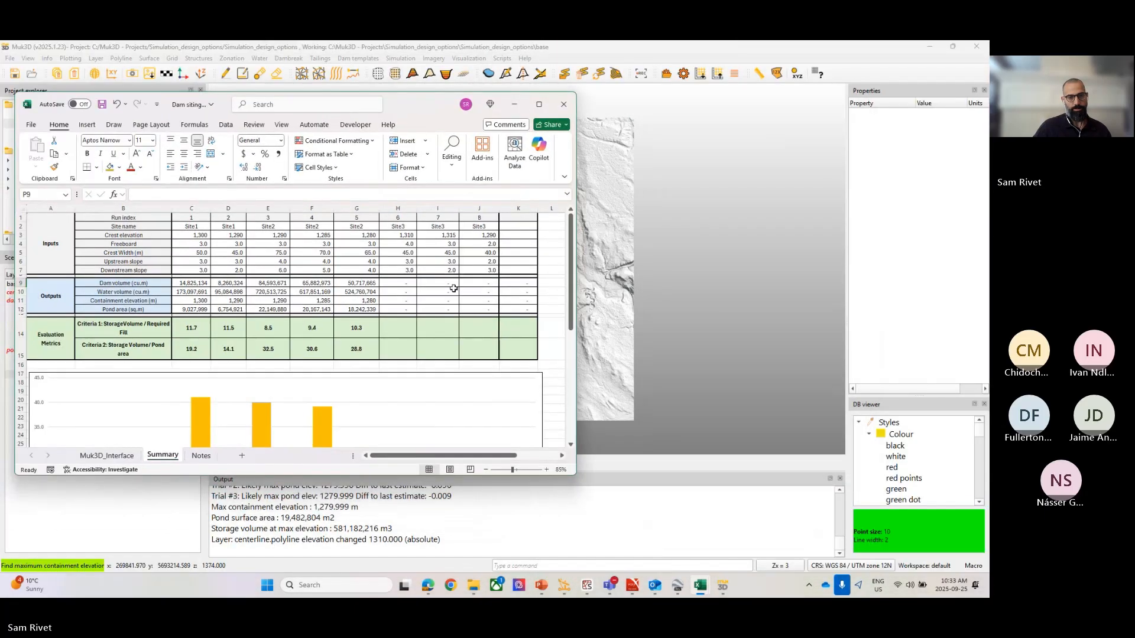
{"action": "left_click_drag", "start_coordinate": [387, 476], "coordinate": [393, 586]}
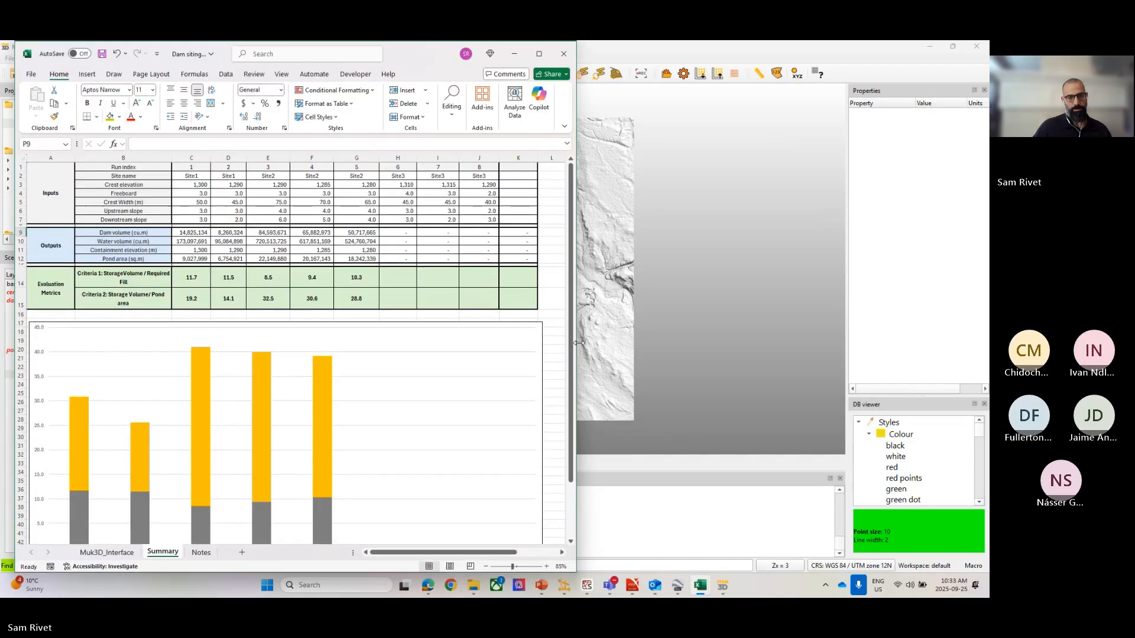
{"action": "left_click_drag", "start_coordinate": [577, 343], "coordinate": [457, 344]}
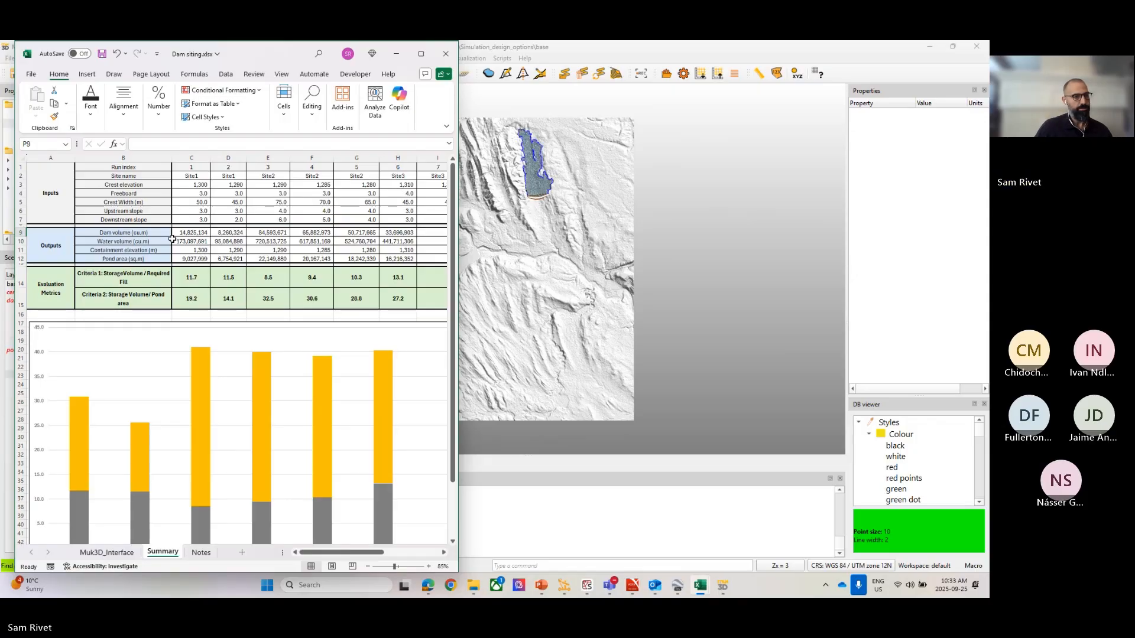
Compare the evaluation criteria across the runs in the chart and the Summary table through run 8.
{"action": "mouse_move", "coordinate": [195, 400]}
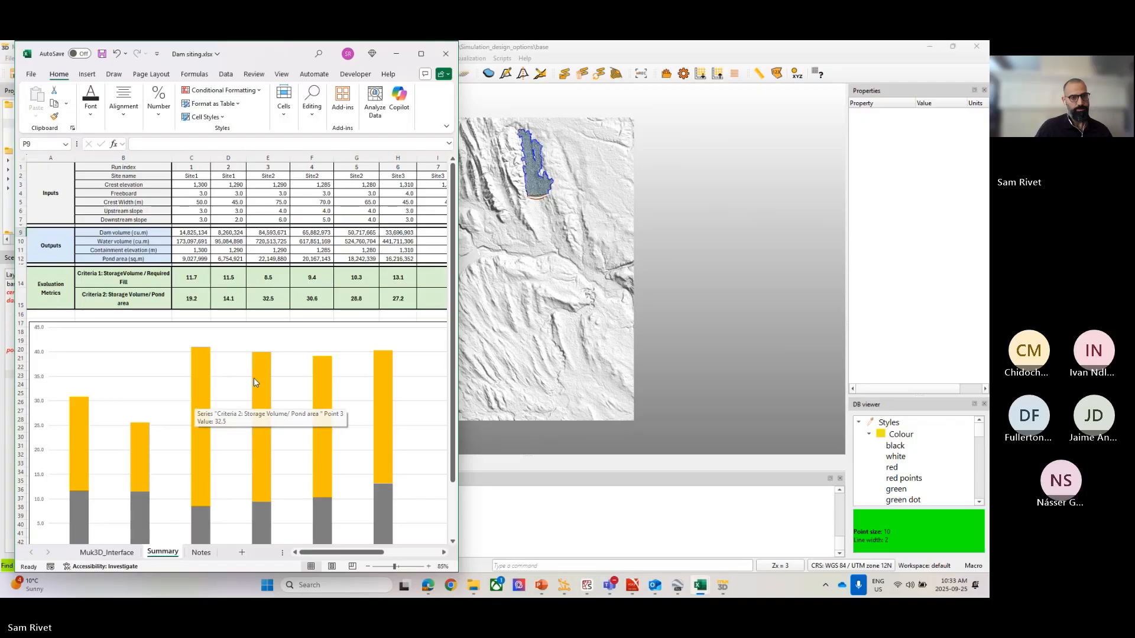
{"action": "scroll", "coordinate": [253, 378], "scroll_direction": "down", "scroll_amount": 2}
{"action": "left_click_drag", "start_coordinate": [338, 552], "coordinate": [351, 554]}
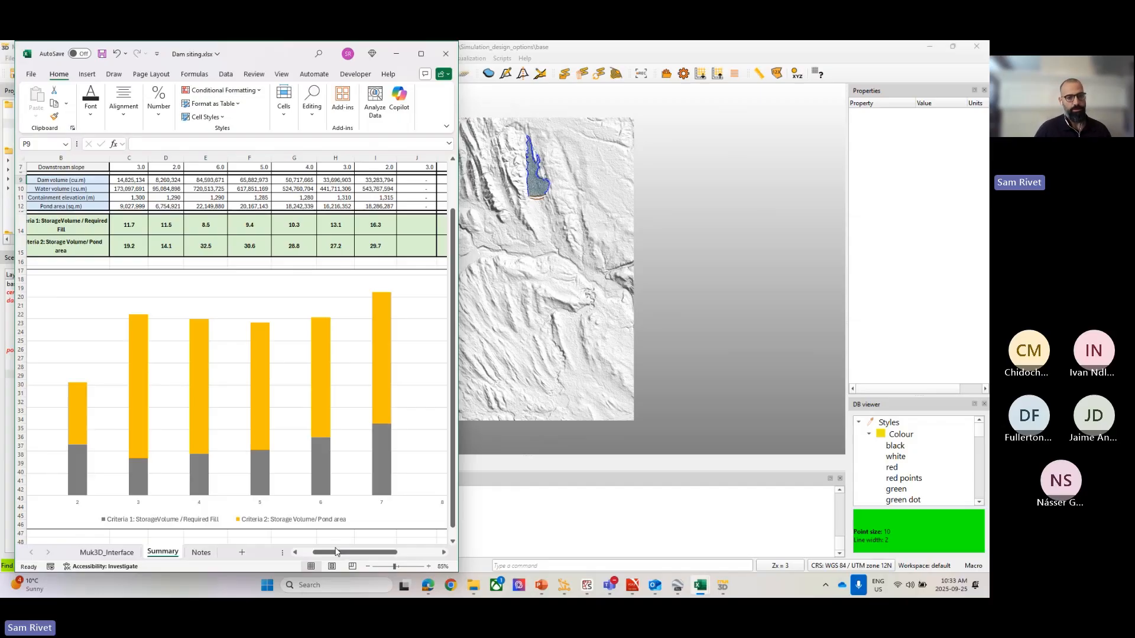
{"action": "left_click_drag", "start_coordinate": [337, 555], "coordinate": [354, 558]}
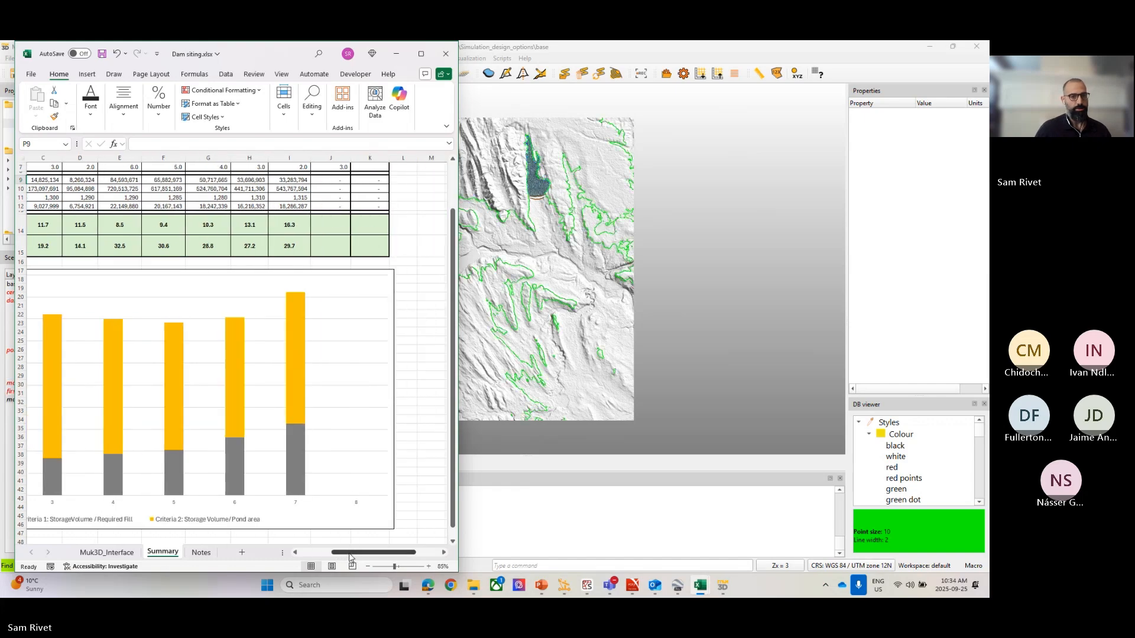
{"action": "scroll", "coordinate": [322, 211], "scroll_direction": "up", "scroll_amount": 2}
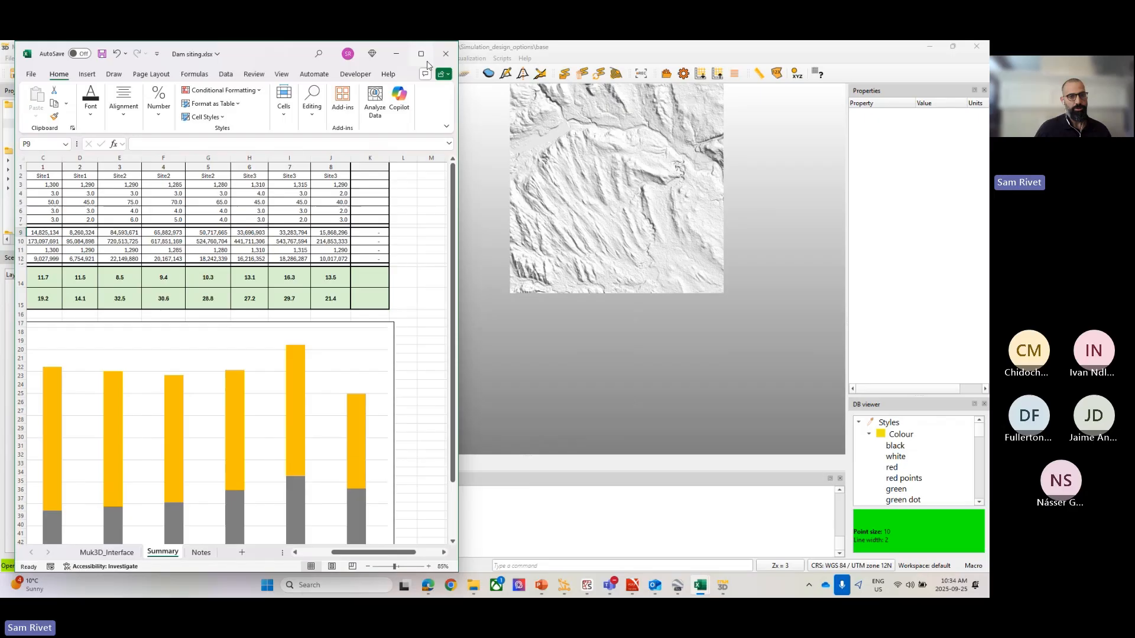
Maximise the Dam siting workbook and bring the full Summary table and chart for all runs into view.
{"action": "left_click", "coordinate": [421, 54]}
{"action": "left_click", "coordinate": [927, 53]}
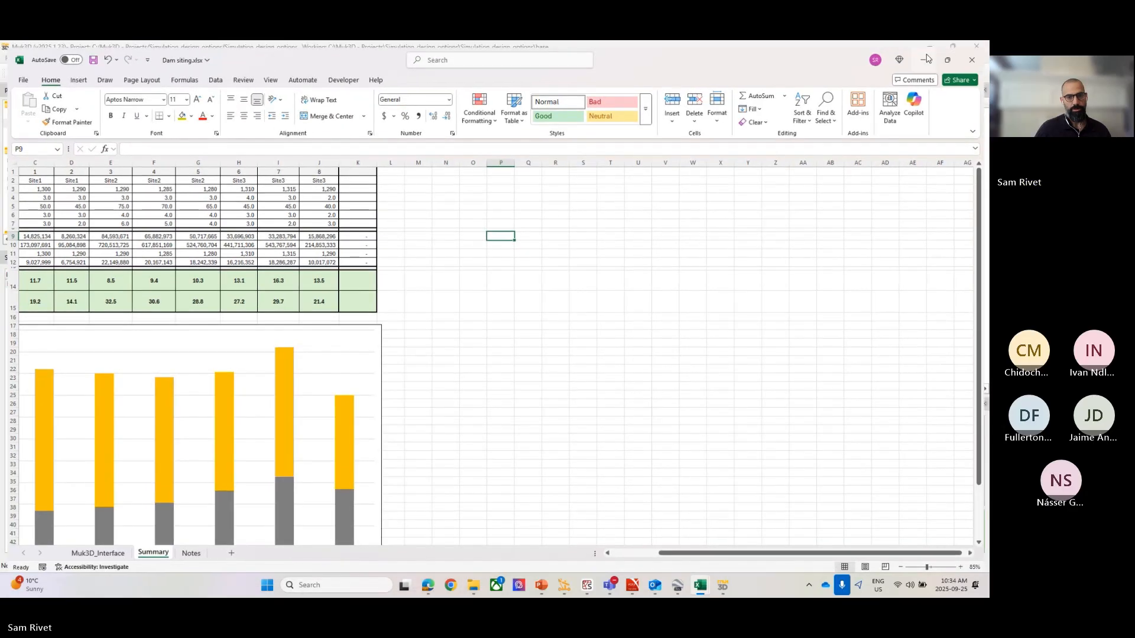
{"action": "mouse_move", "coordinate": [700, 585]}
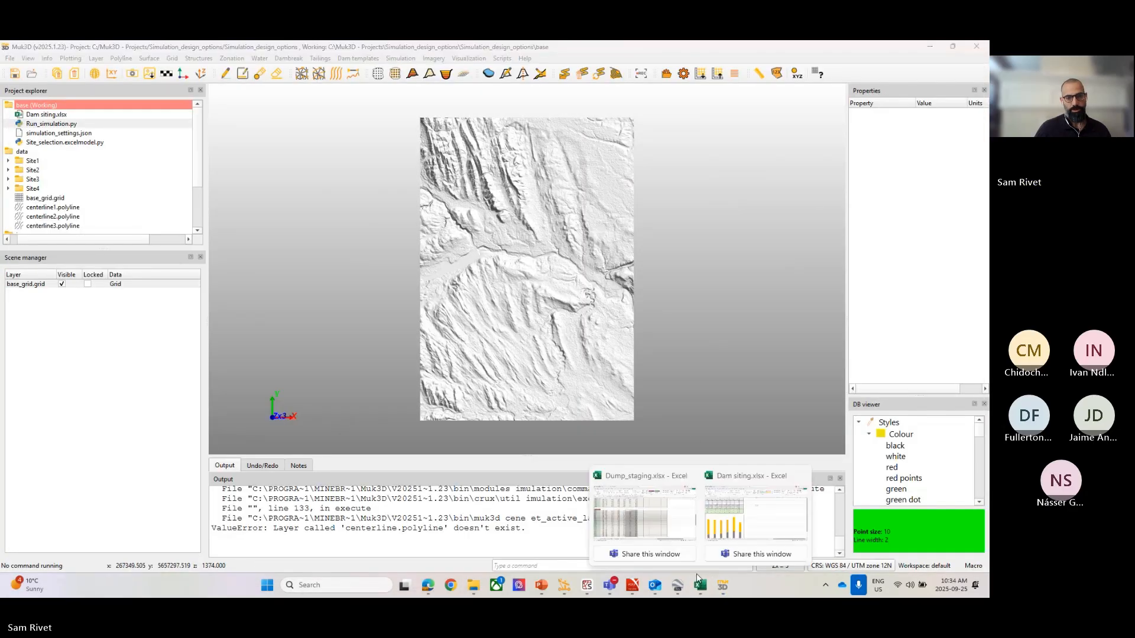
{"action": "left_click", "coordinate": [727, 497]}
{"action": "scroll", "coordinate": [544, 438], "scroll_direction": "left", "scroll_amount": 3}
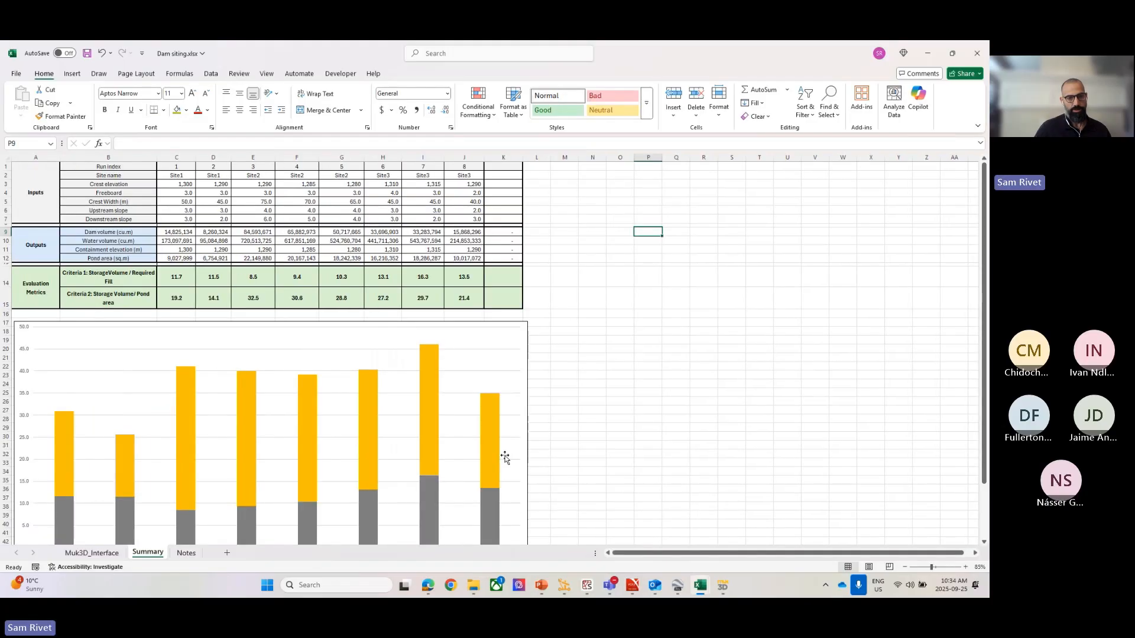
Add run index 9 in the empty column of the Summary inputs and choose Site4 as its site name.
{"action": "double_click", "coordinate": [503, 167]}
{"action": "type", "text": "9"}
{"action": "key", "text": "Return"}
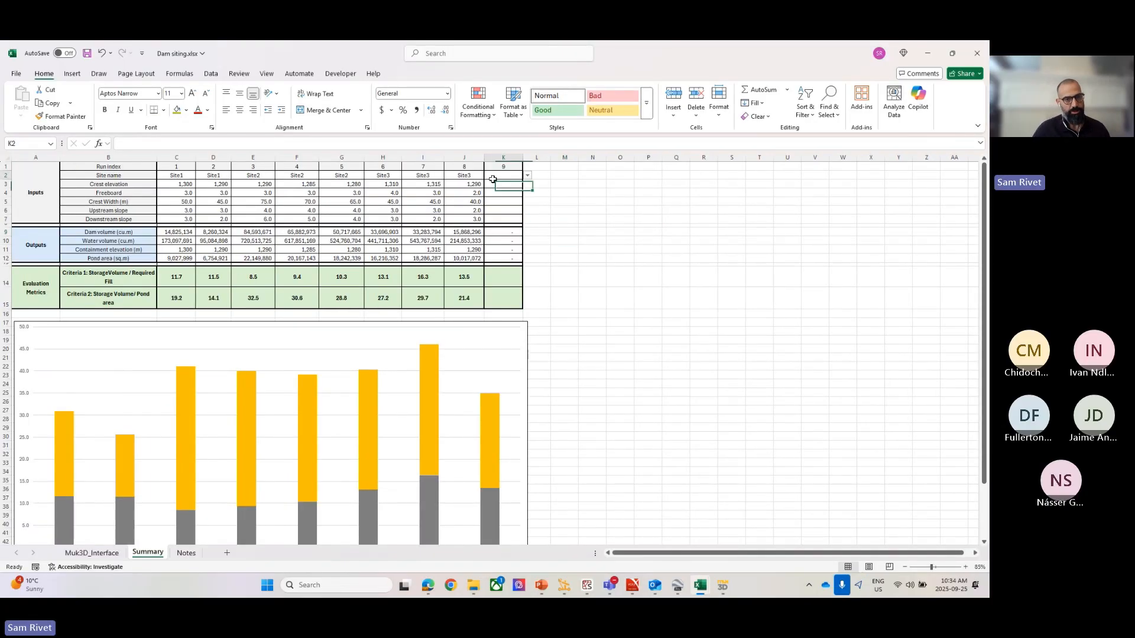
{"action": "left_click", "coordinate": [526, 176]}
{"action": "left_click", "coordinate": [494, 211]}
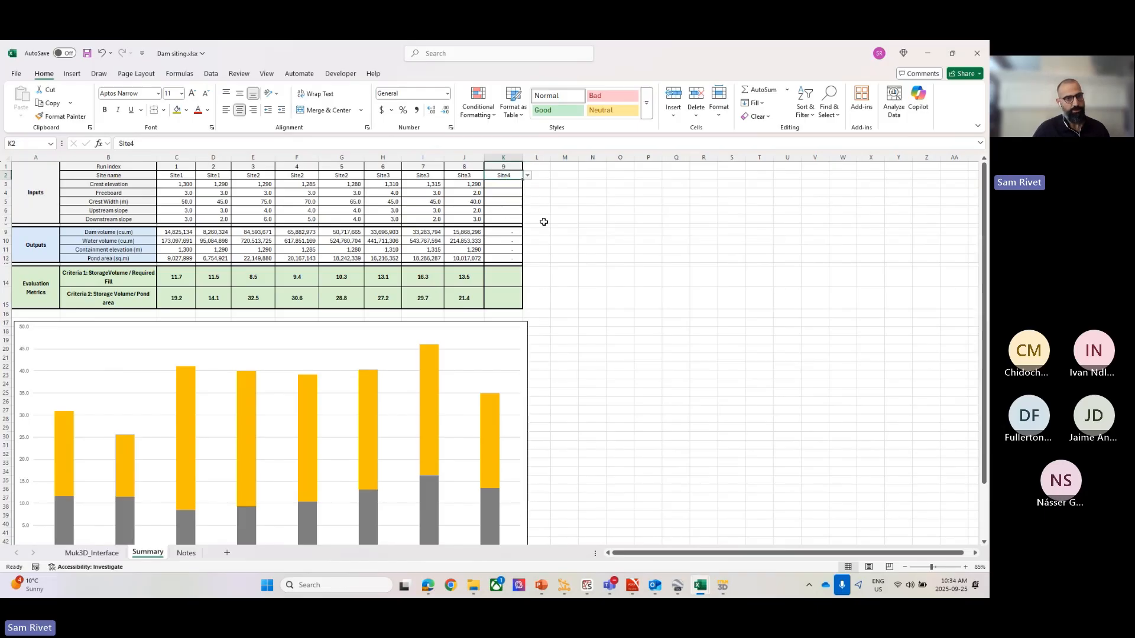
Set run 9's crest elevation to 1414 and its freeboard to 2.
{"action": "left_click", "coordinate": [514, 186]}
{"action": "type", "text": "1414"}
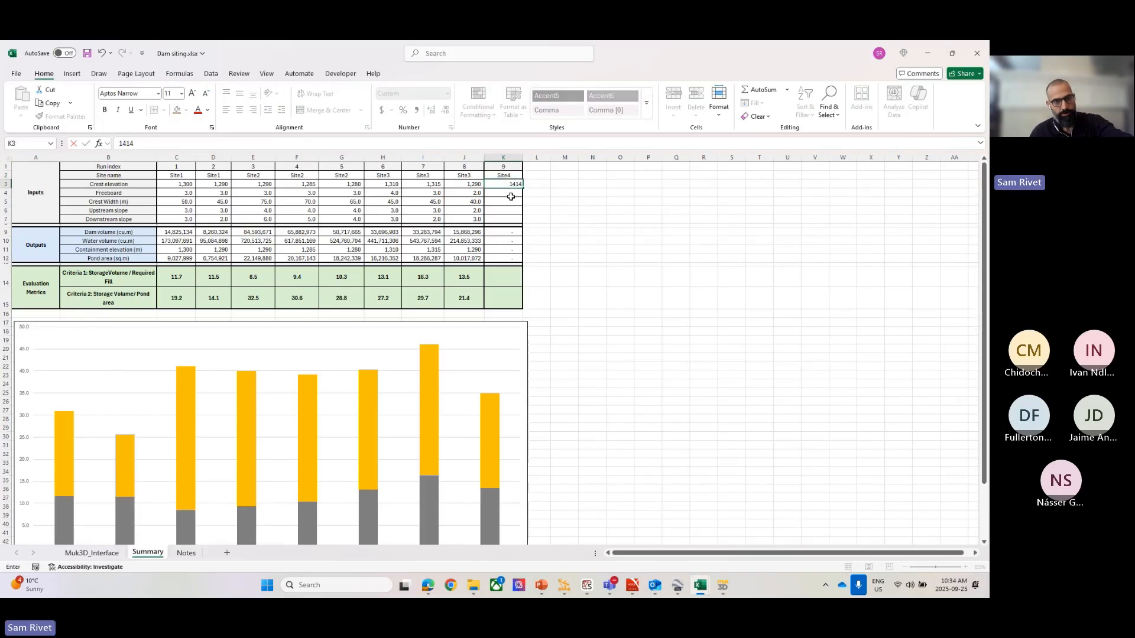
{"action": "key", "text": "Return"}
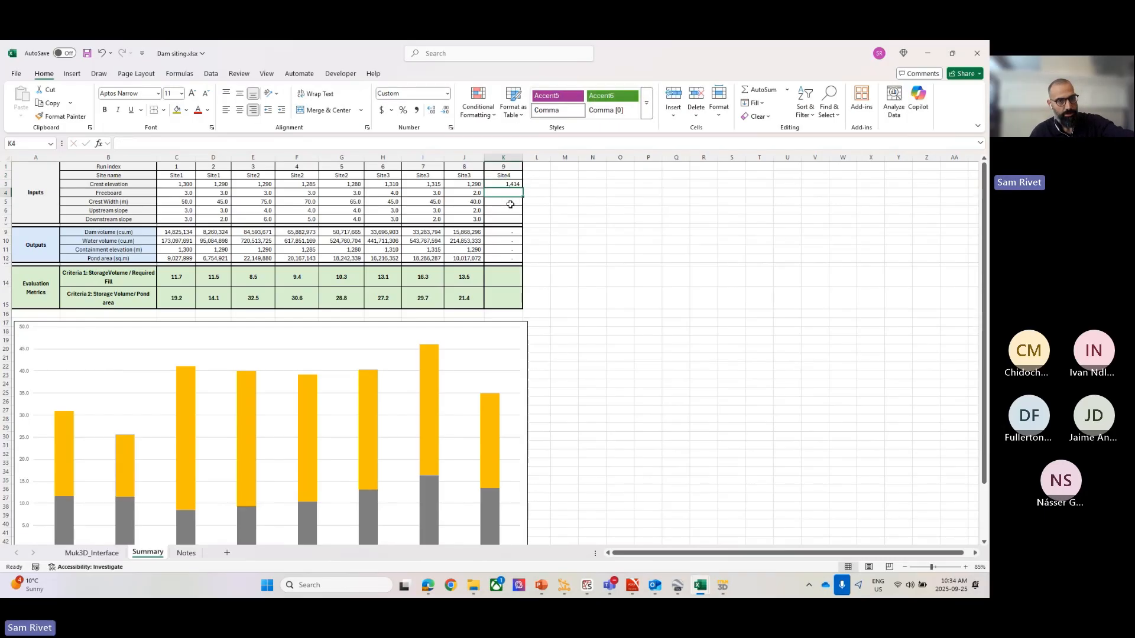
{"action": "type", "text": "2"}
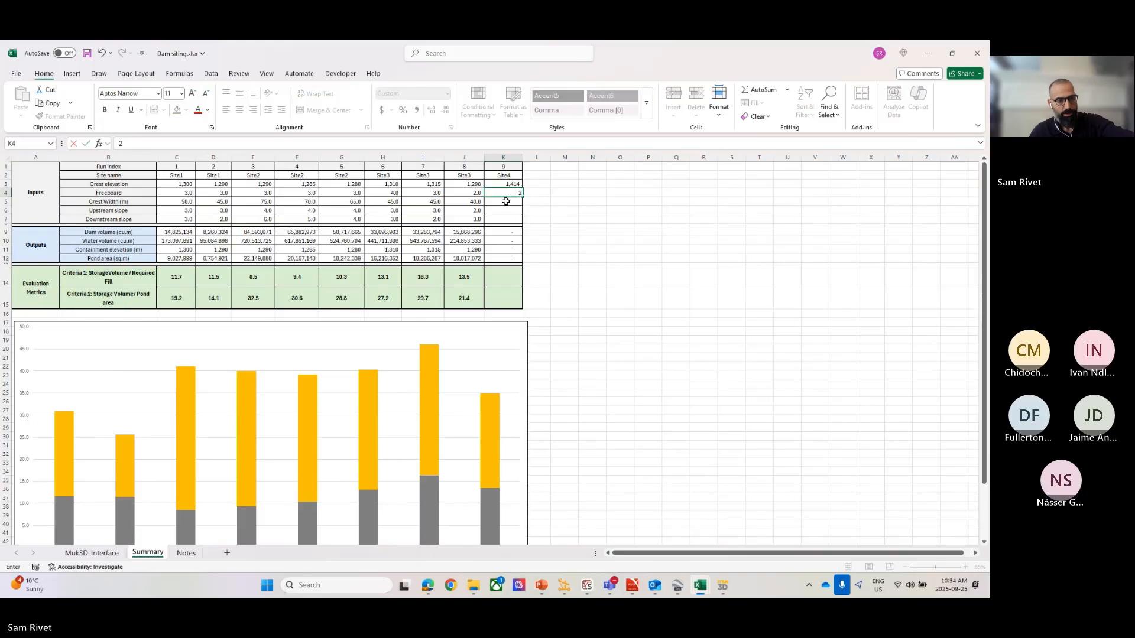
{"action": "key", "text": "Return"}
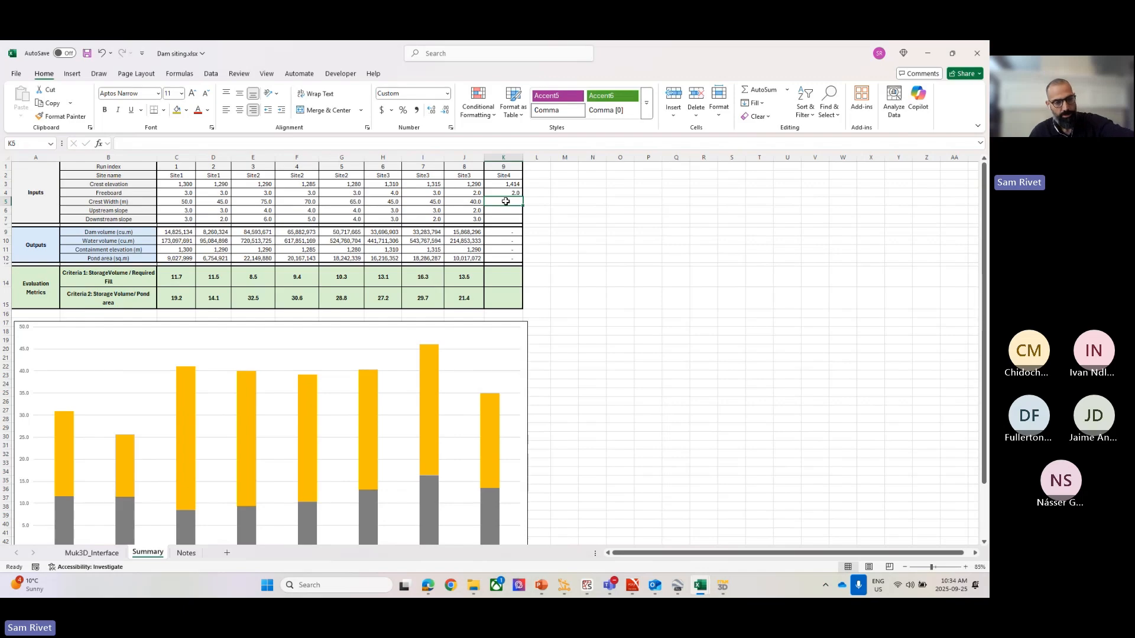
Set run 9's crest width to 50 m and both its upstream and downstream slopes to 3.
{"action": "type", "text": "50"}
{"action": "key", "text": "Return"}
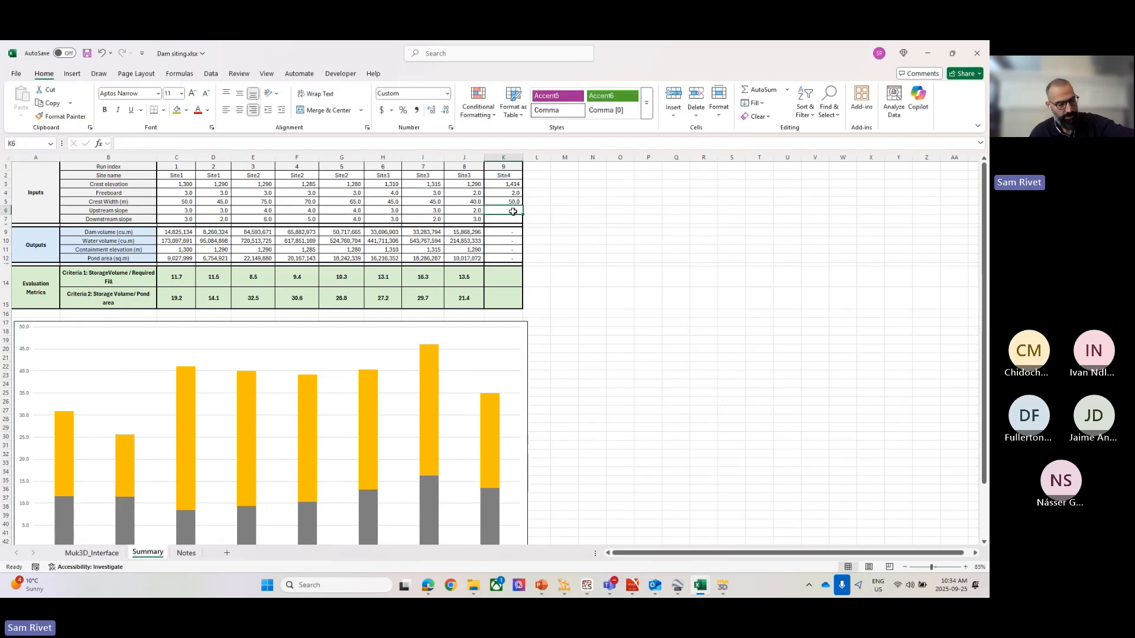
{"action": "type", "text": "3"}
{"action": "key", "text": "Return"}
{"action": "type", "text": "3"}
{"action": "left_click", "coordinate": [561, 248]}
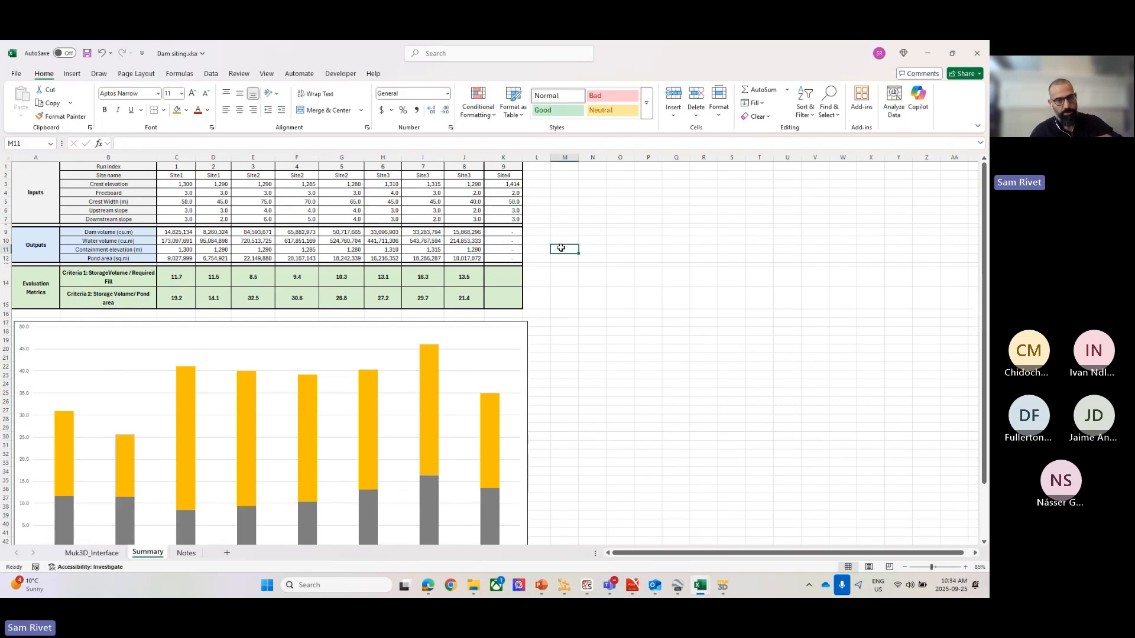
Switch to Muk3D, load the centerline polyline from the Site4 folder onto the base grid, and select the site's pond_location polyline.
{"action": "left_click", "coordinate": [722, 585]}
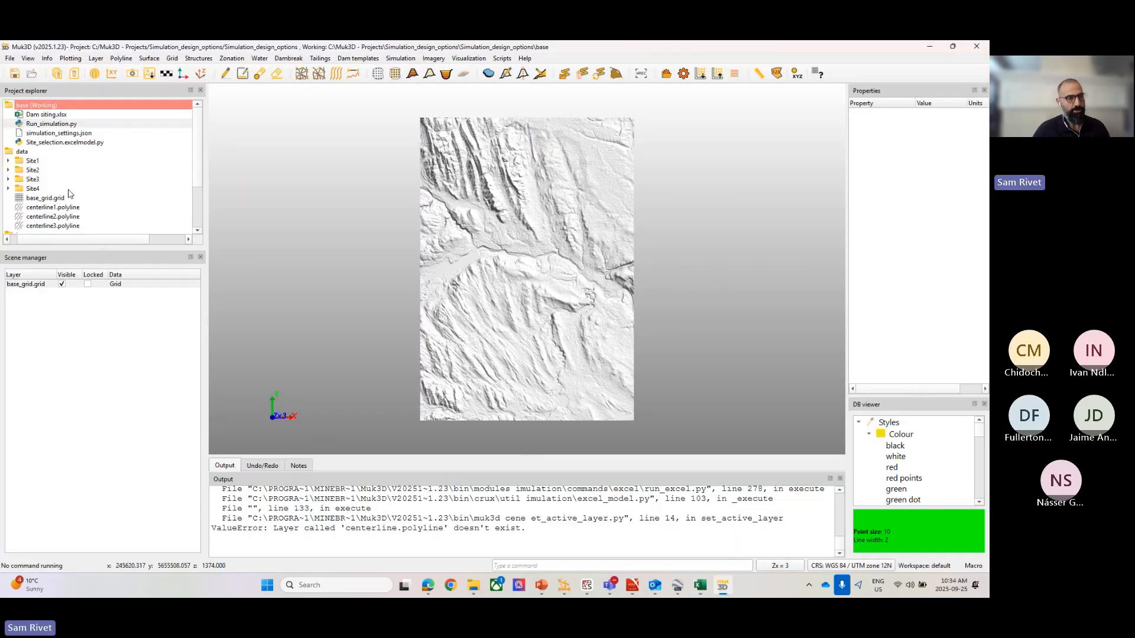
{"action": "left_click", "coordinate": [9, 189]}
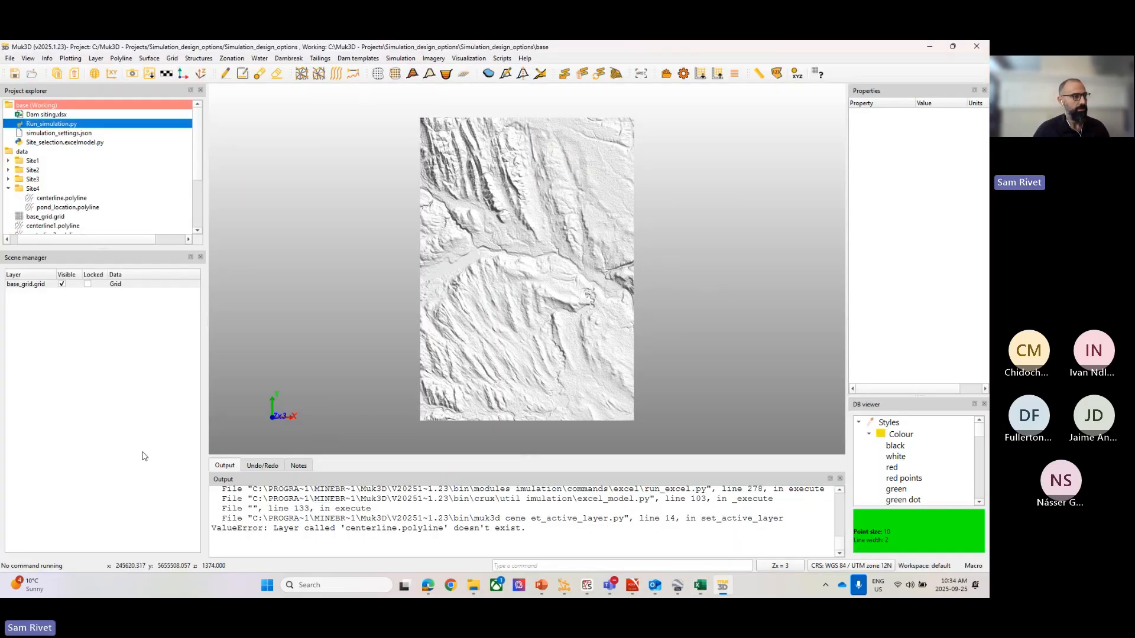
{"action": "double_click", "coordinate": [51, 198]}
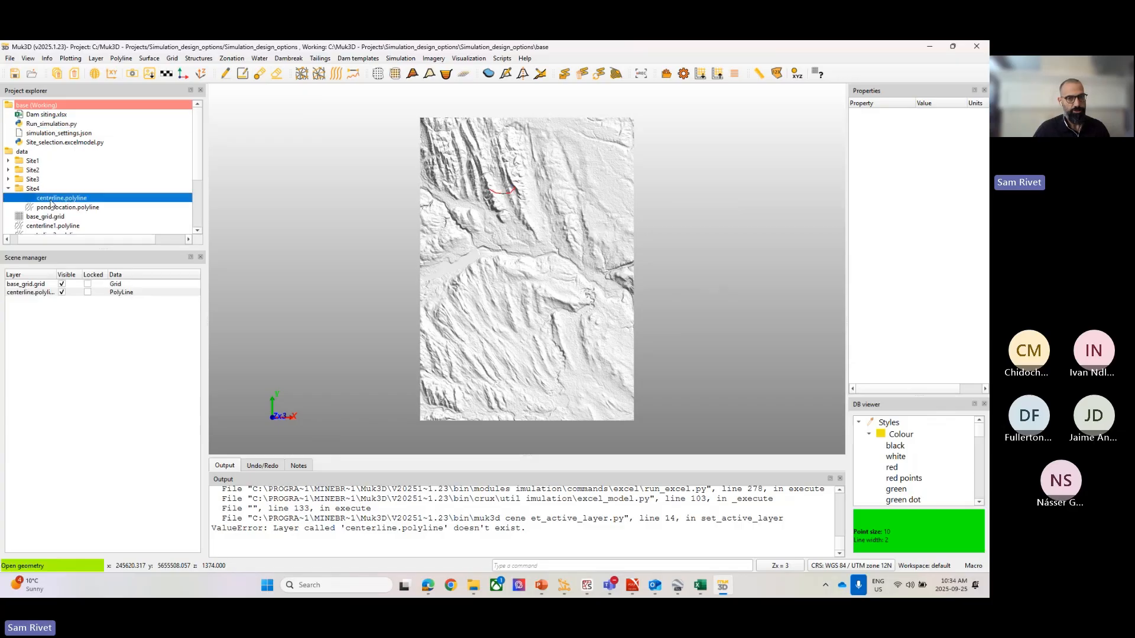
{"action": "scroll", "coordinate": [417, 194], "scroll_direction": "up", "scroll_amount": 6}
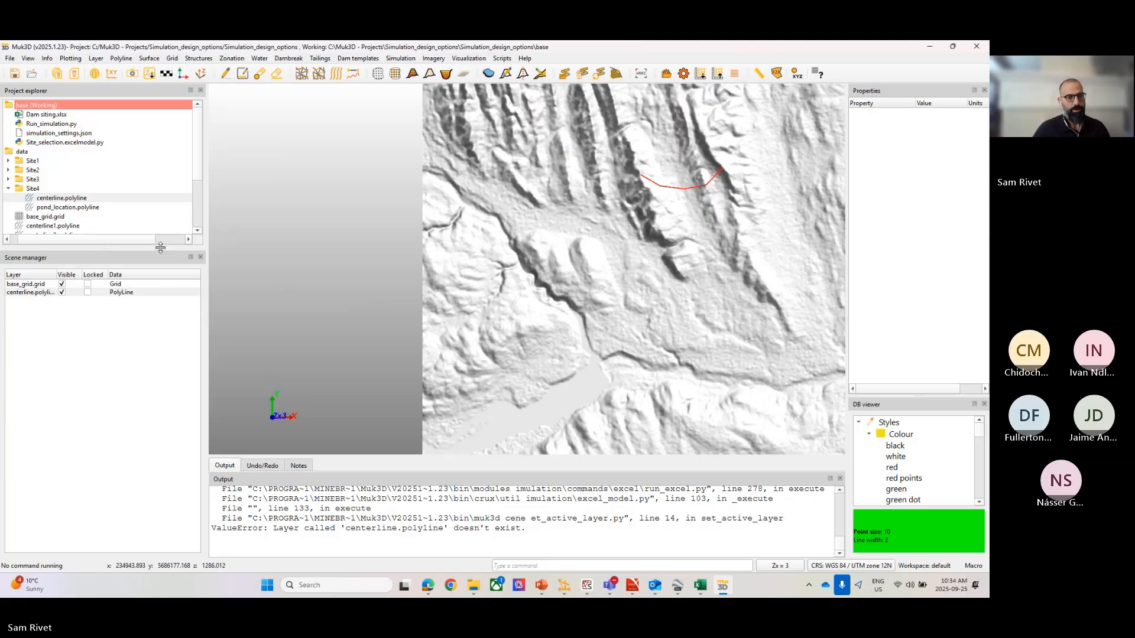
{"action": "left_click", "coordinate": [60, 210]}
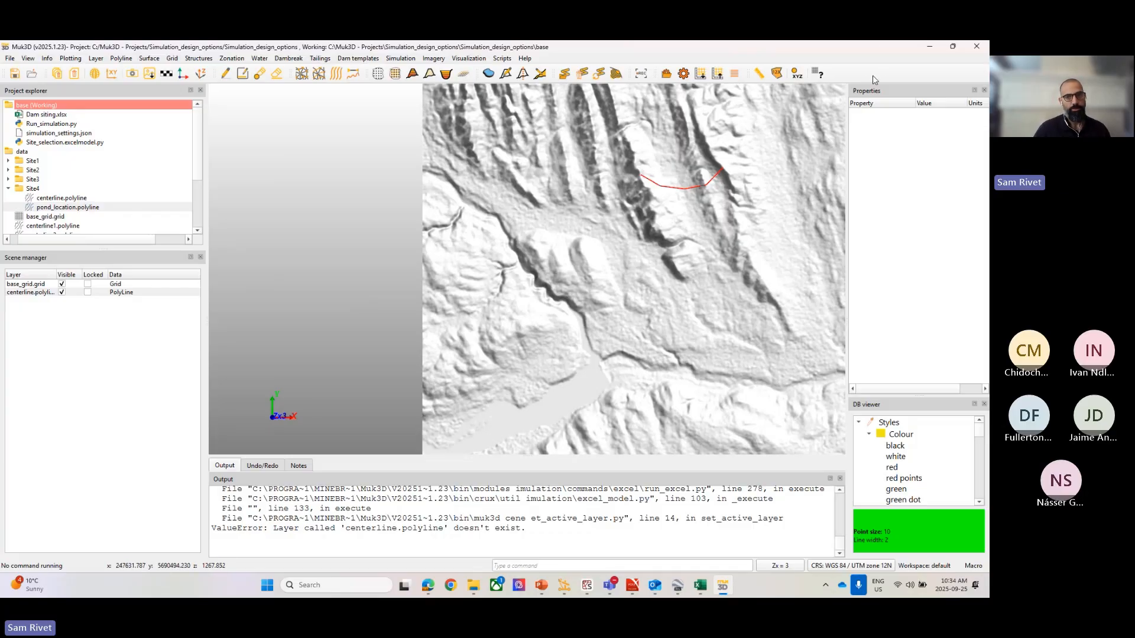
{"action": "left_click", "coordinate": [929, 50]}
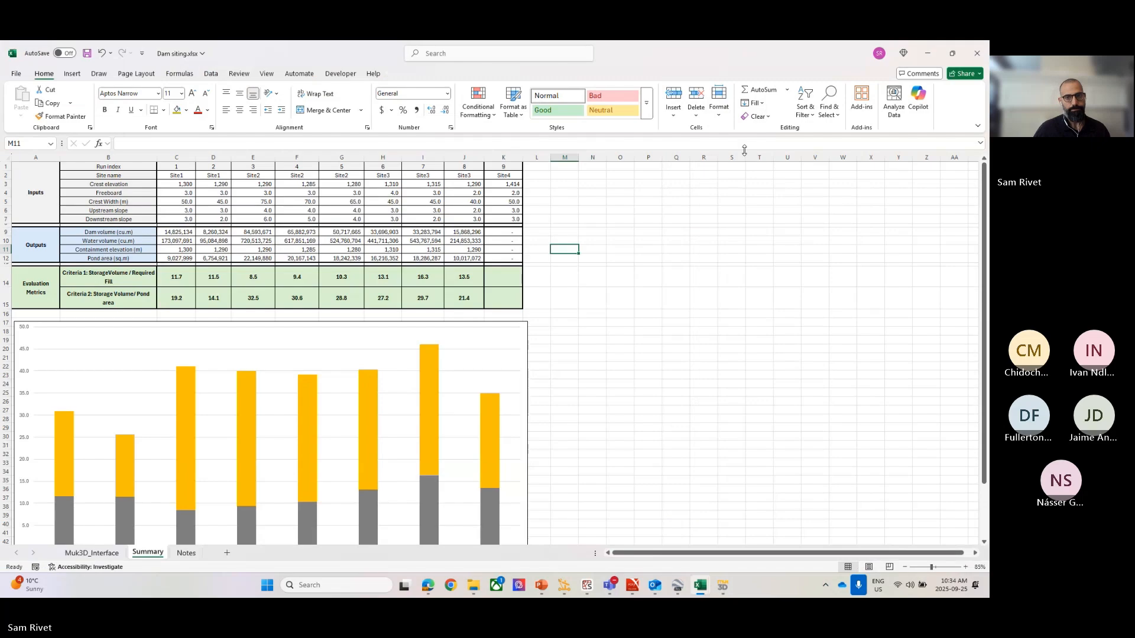
{"action": "left_click", "coordinate": [928, 53]}
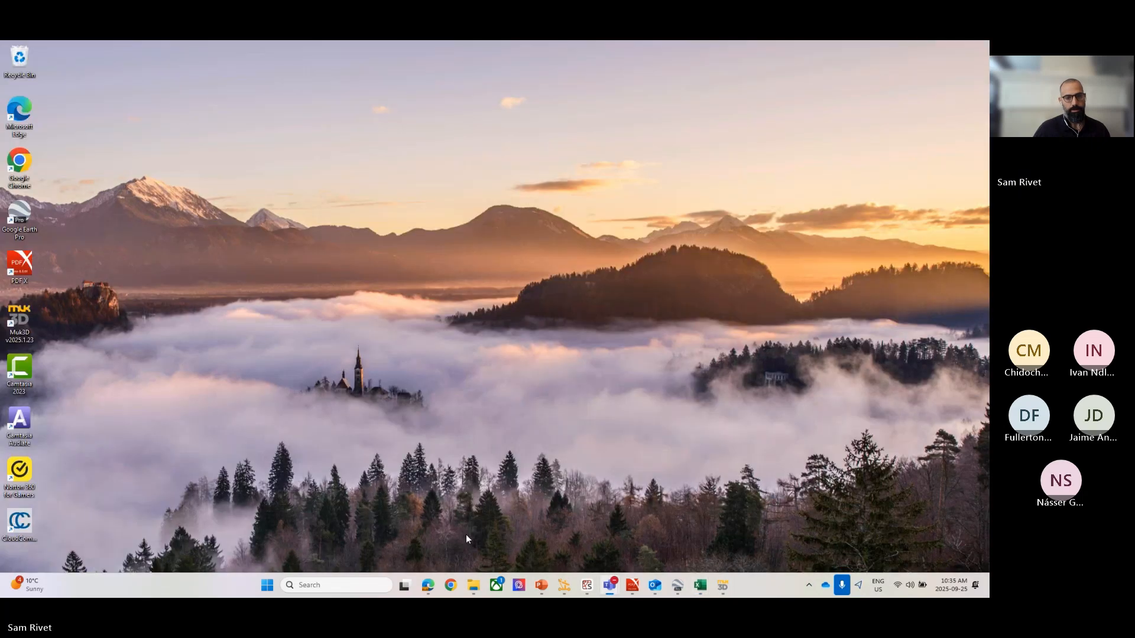
{"action": "left_click", "coordinate": [723, 586]}
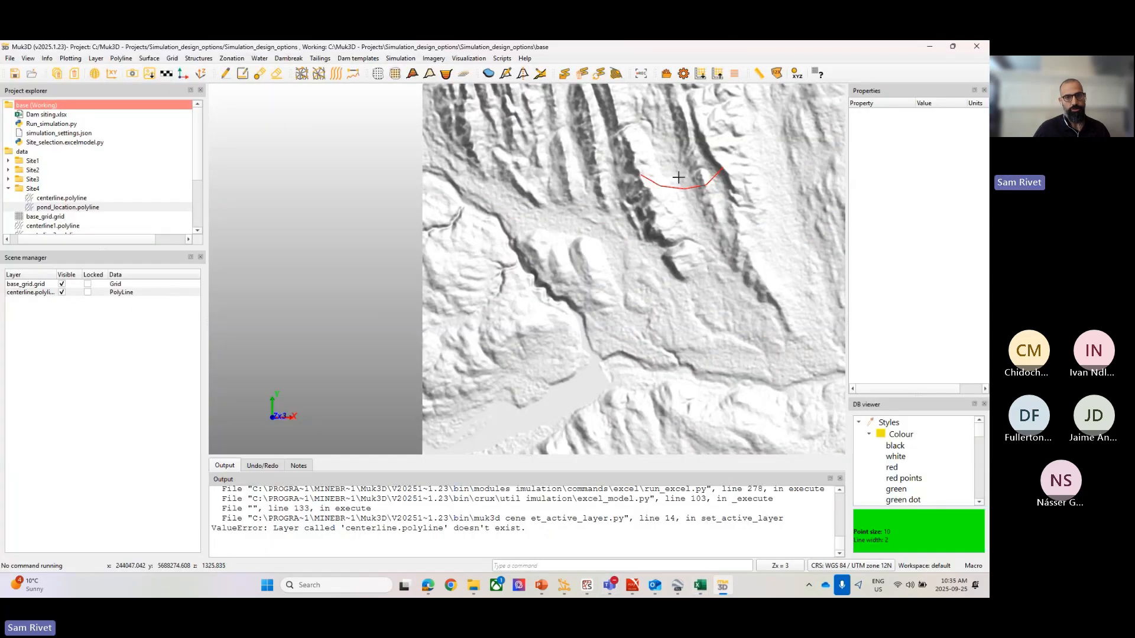
Set up an Excel model run with Site_selection.excelmodel.py as the Excel model and 9 as the start row.
{"action": "left_click", "coordinate": [400, 58]}
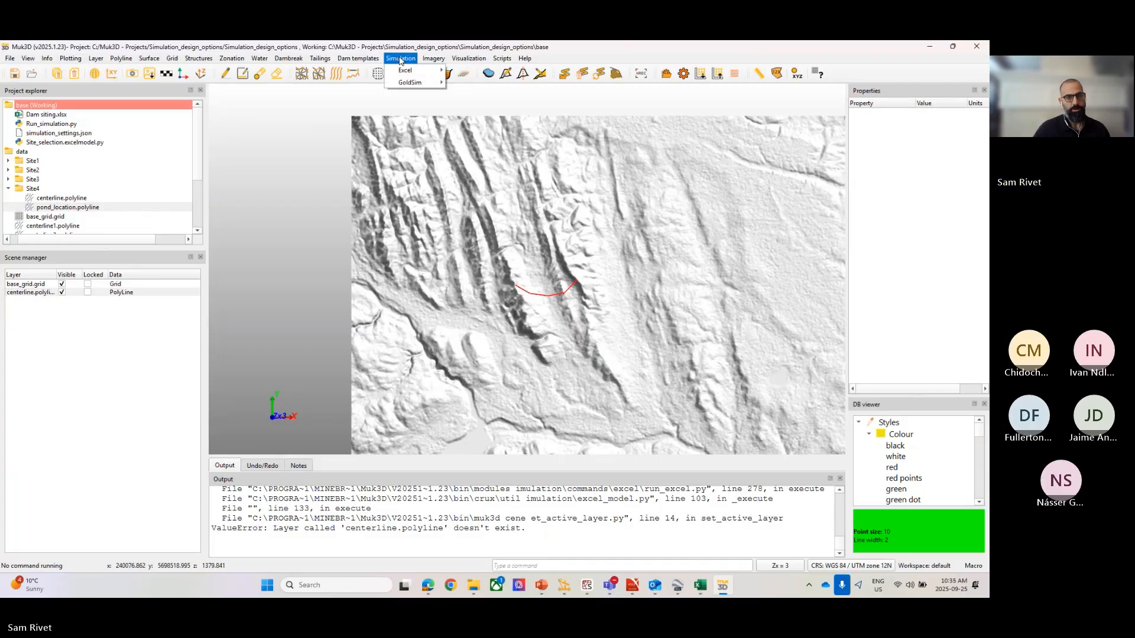
{"action": "mouse_move", "coordinate": [412, 72]}
{"action": "left_click", "coordinate": [480, 96]}
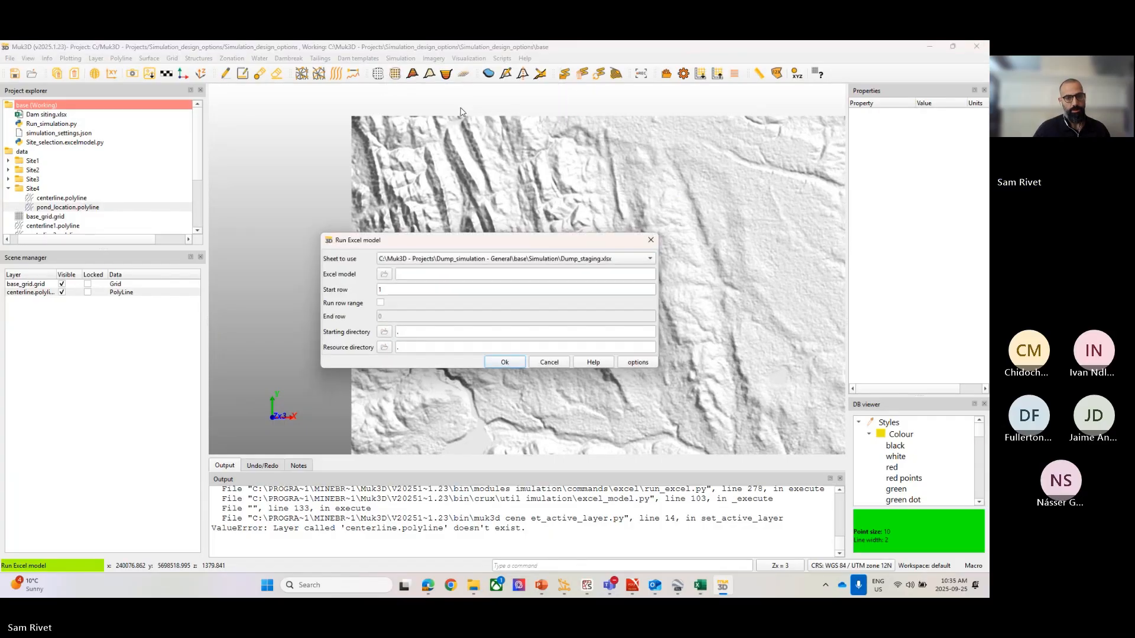
{"action": "left_click", "coordinate": [385, 275]}
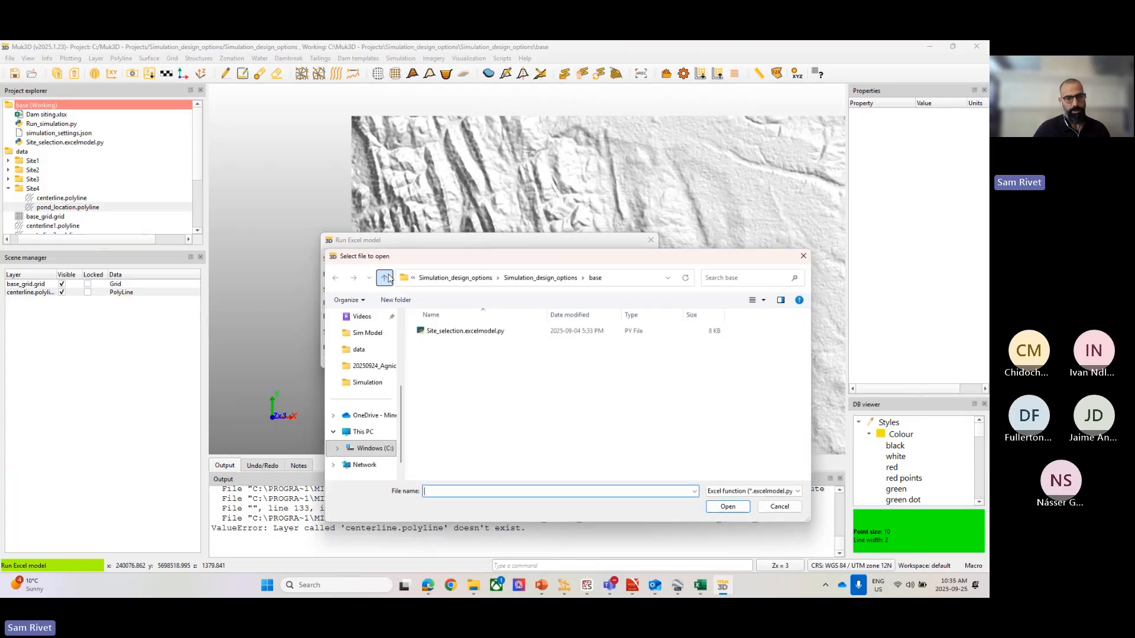
{"action": "double_click", "coordinate": [467, 330]}
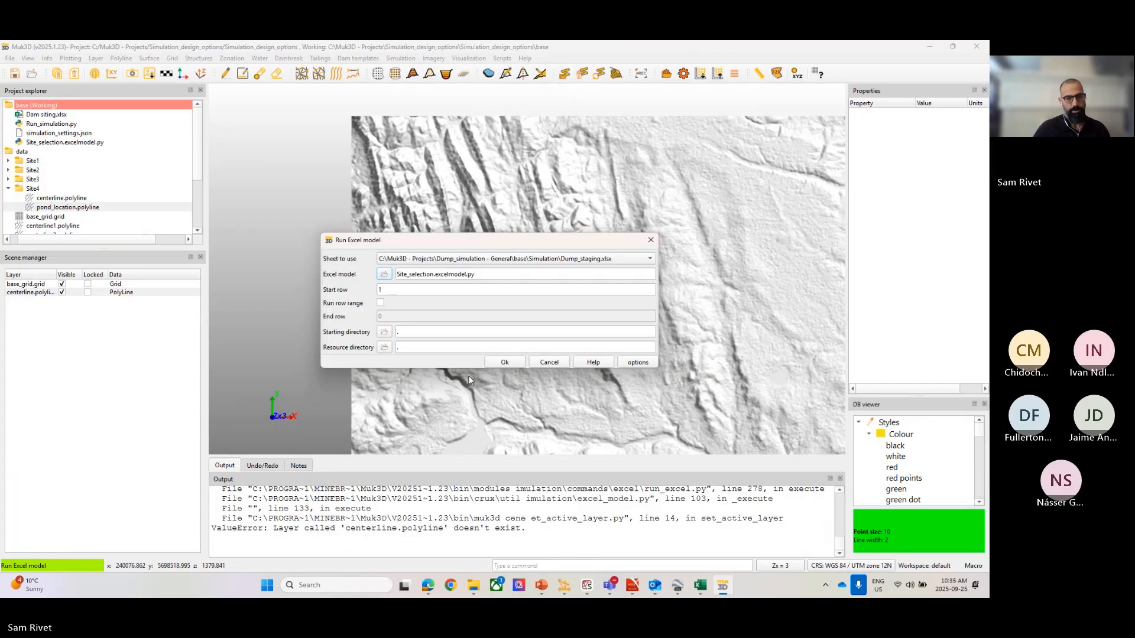
{"action": "left_click", "coordinate": [394, 289]}
{"action": "key", "text": "BackSpace"}
{"action": "type", "text": "9"}
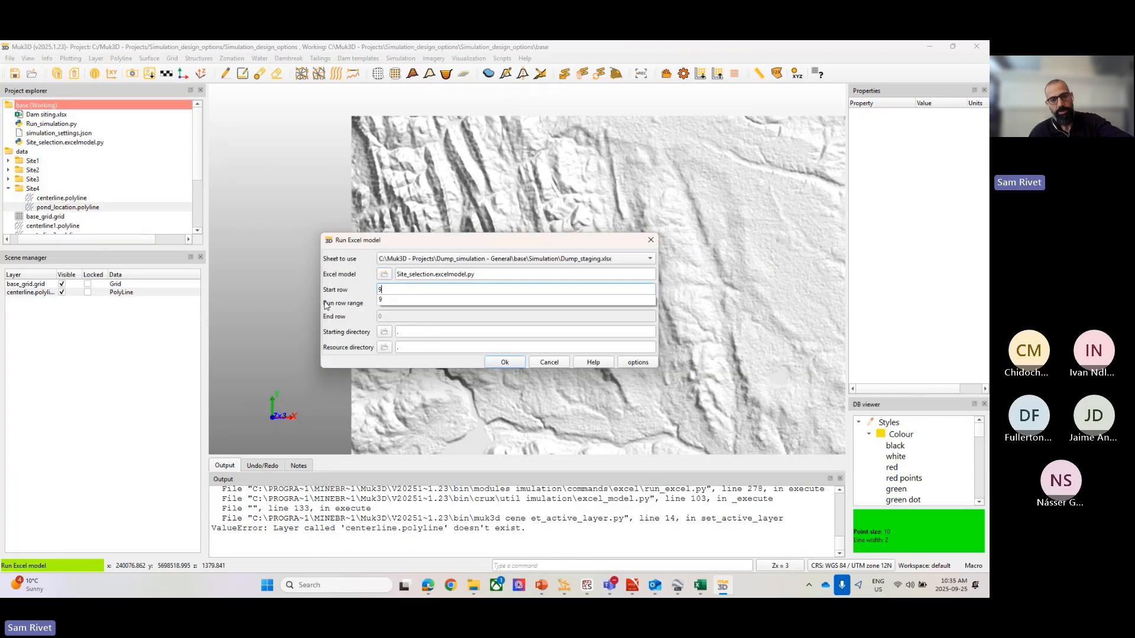
{"action": "left_click", "coordinate": [388, 300]}
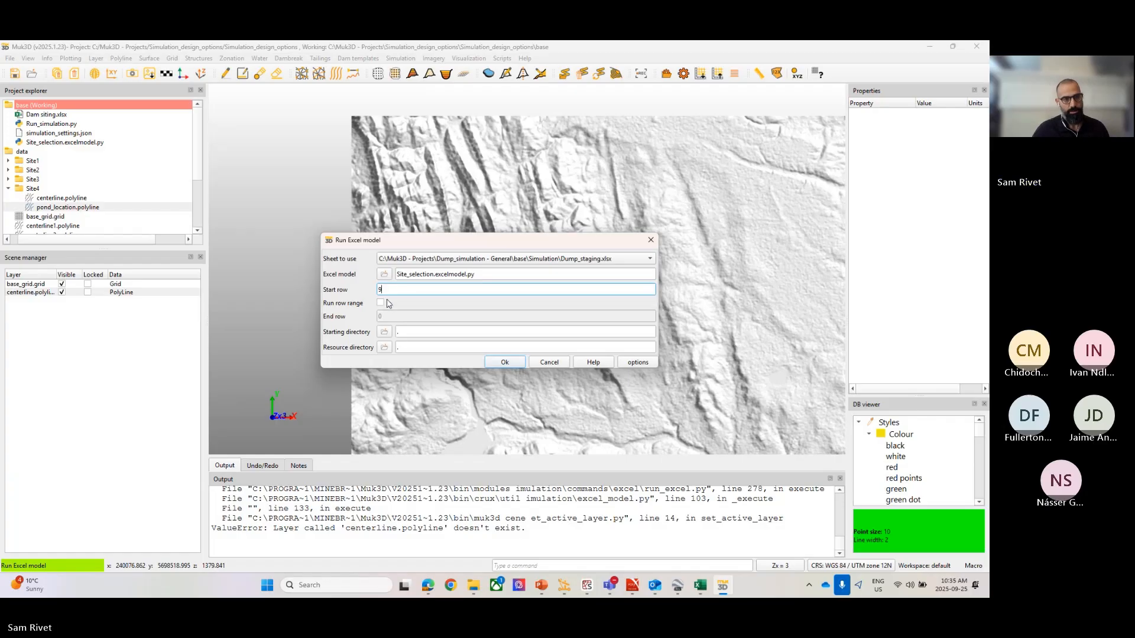
Set the starting directory to the project's base folder and the resource directory to its data folder, and run the Excel model.
{"action": "left_click", "coordinate": [384, 332]}
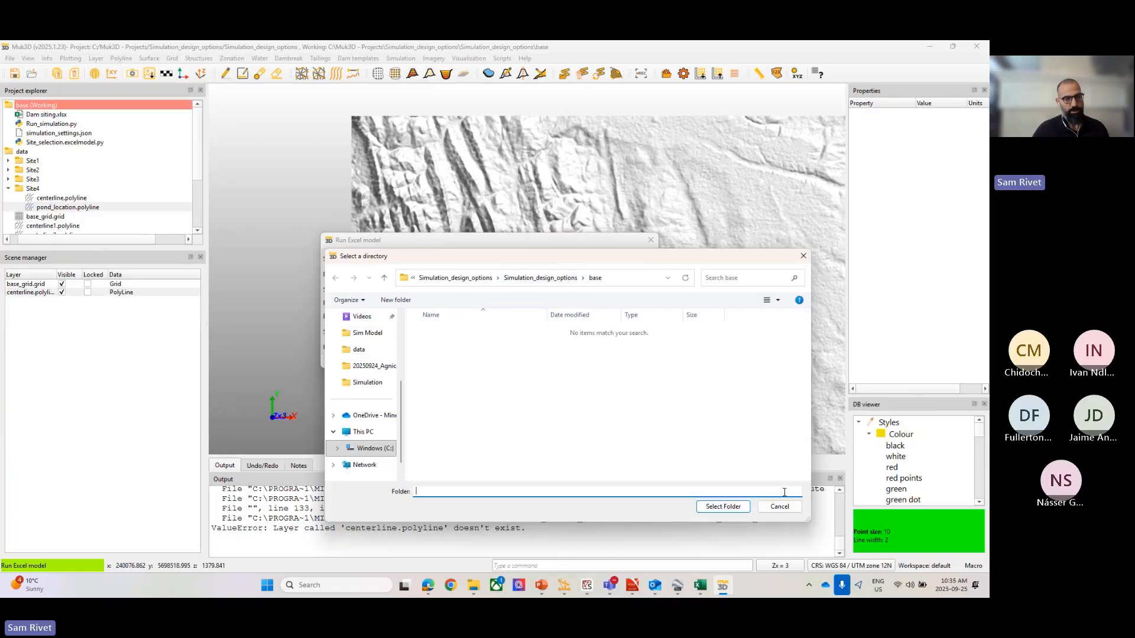
{"action": "left_click", "coordinate": [722, 506]}
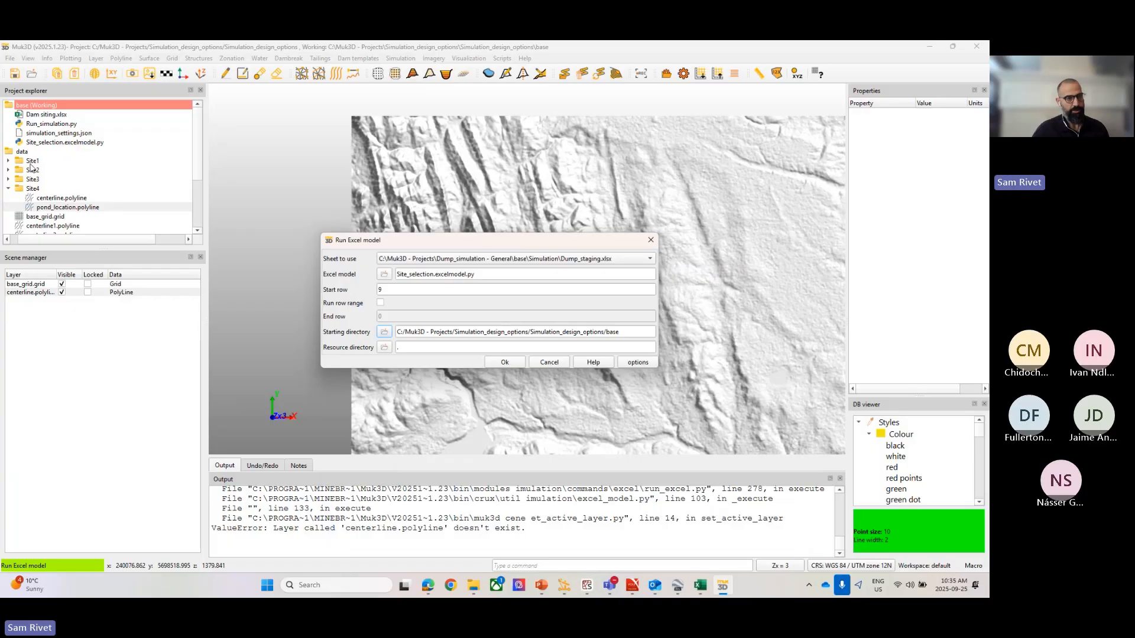
{"action": "left_click", "coordinate": [384, 348]}
{"action": "left_click", "coordinate": [547, 280]}
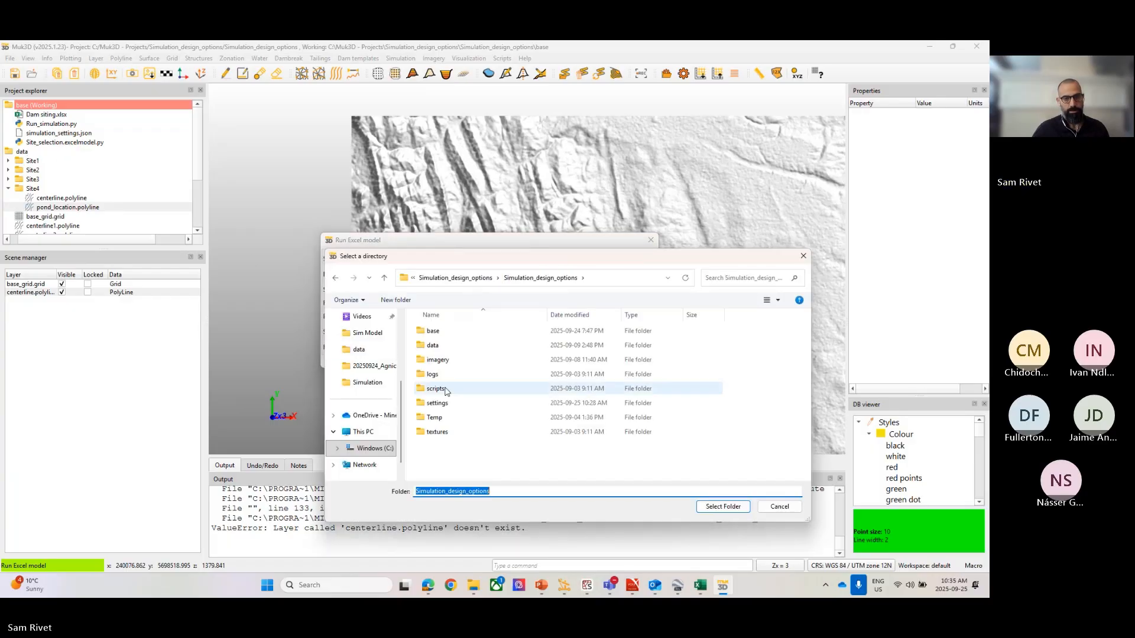
{"action": "left_click", "coordinate": [436, 346]}
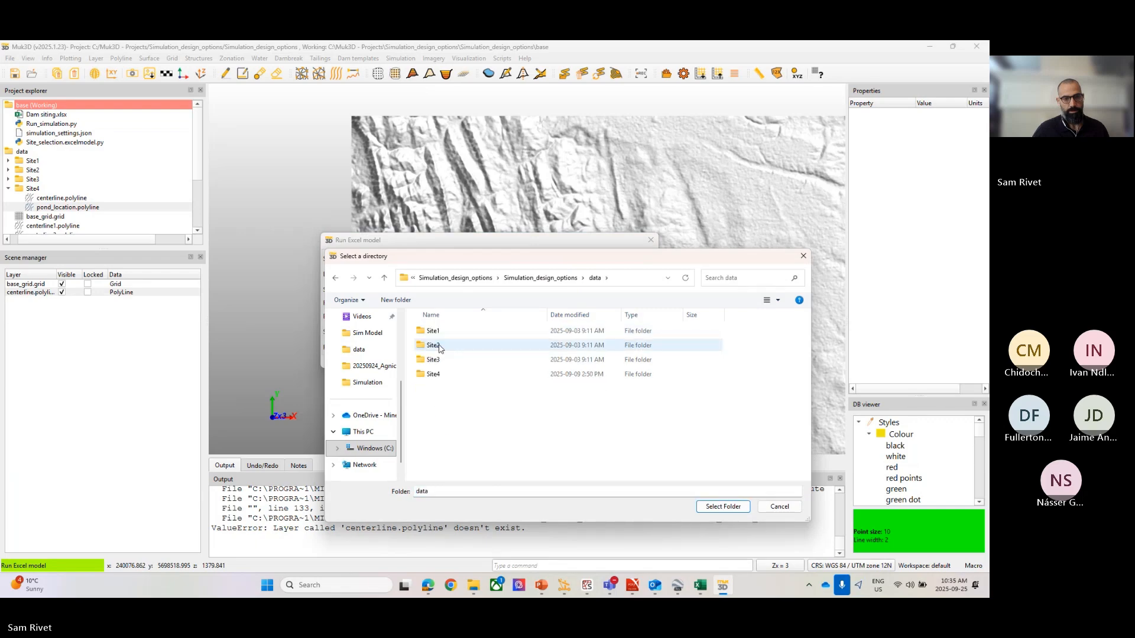
{"action": "left_click", "coordinate": [722, 507]}
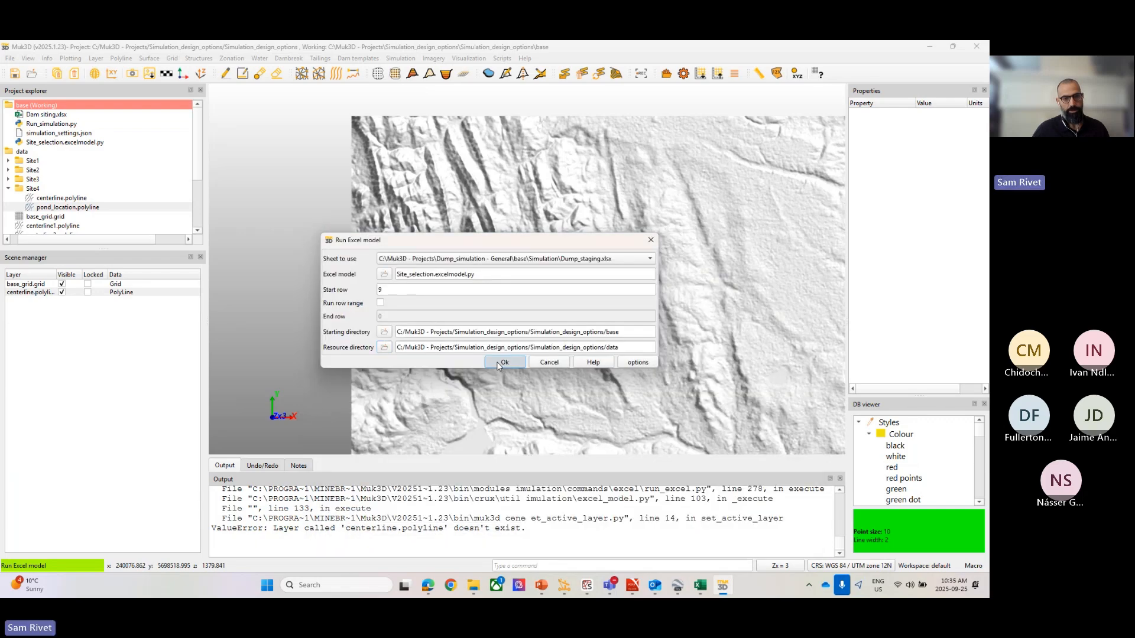
{"action": "left_click", "coordinate": [503, 361]}
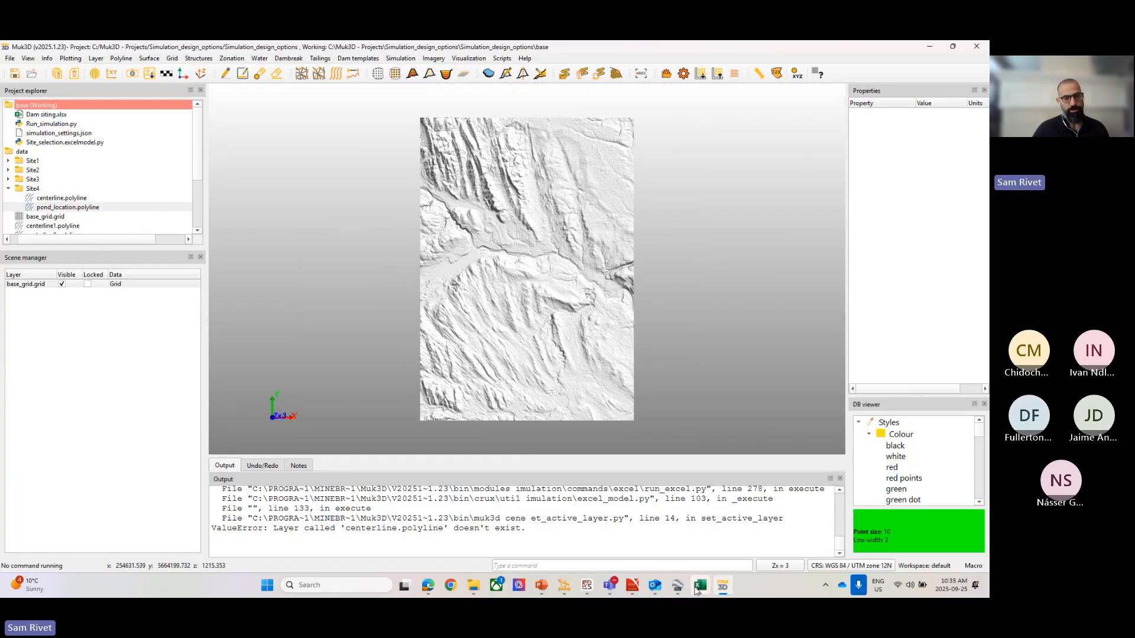
Switch to the Dam siting.xlsx workbook in Excel to check the outputs of run 9, and return to Muk3D.
{"action": "mouse_move", "coordinate": [695, 590]}
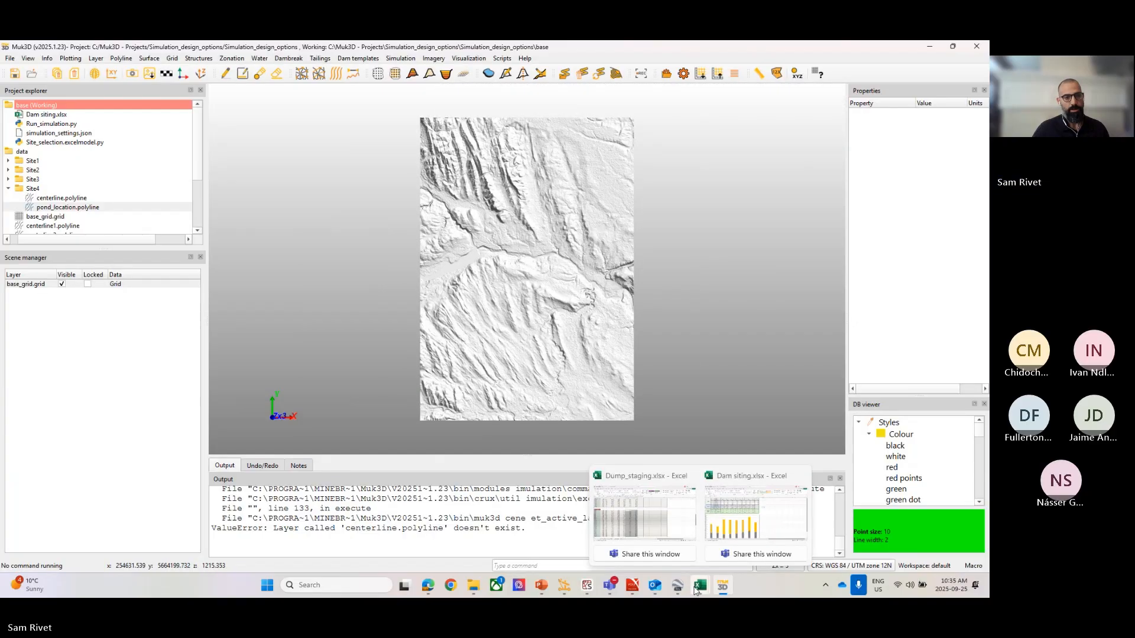
{"action": "left_click", "coordinate": [755, 513]}
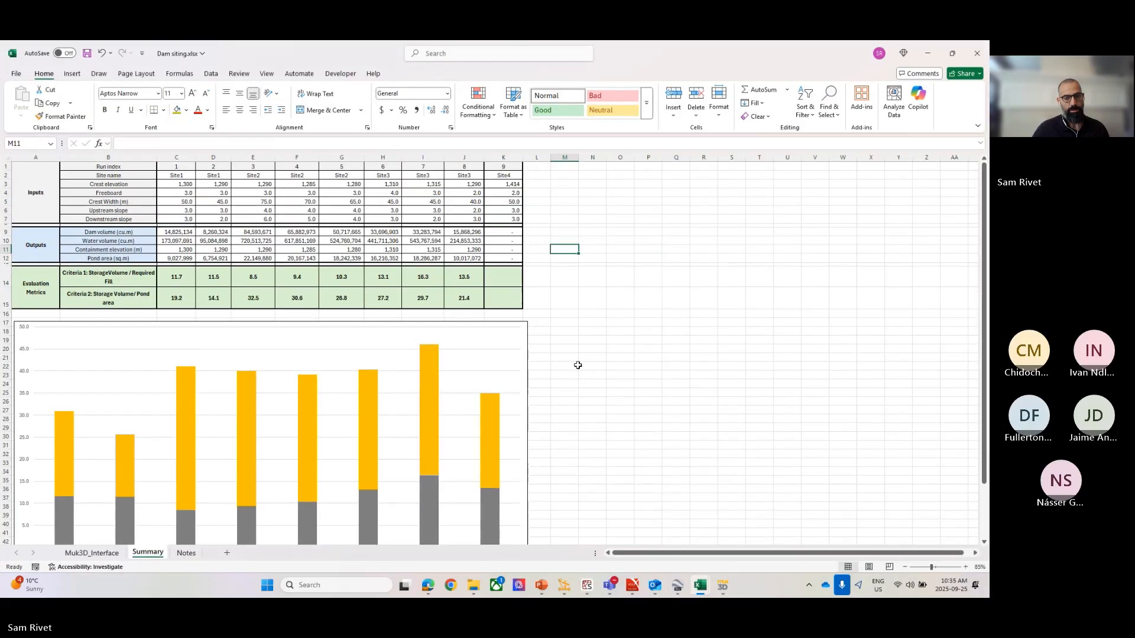
{"action": "left_click", "coordinate": [978, 52]}
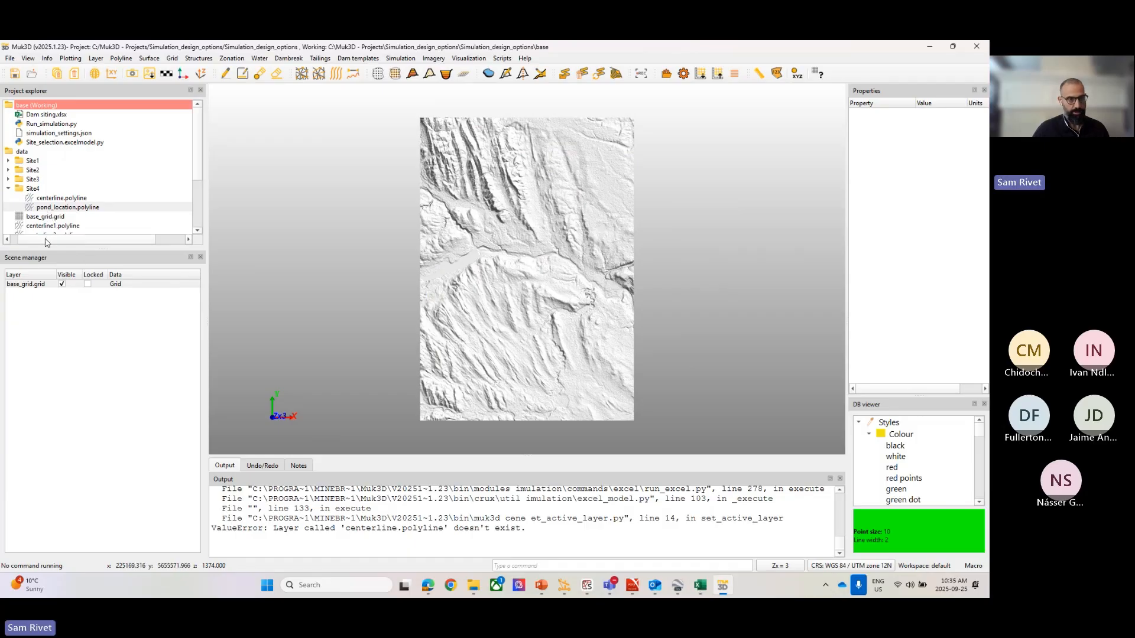
Load Site4's centerline polyline and set the data folder as the working directory.
{"action": "left_click_drag", "start_coordinate": [65, 240], "coordinate": [58, 239]}
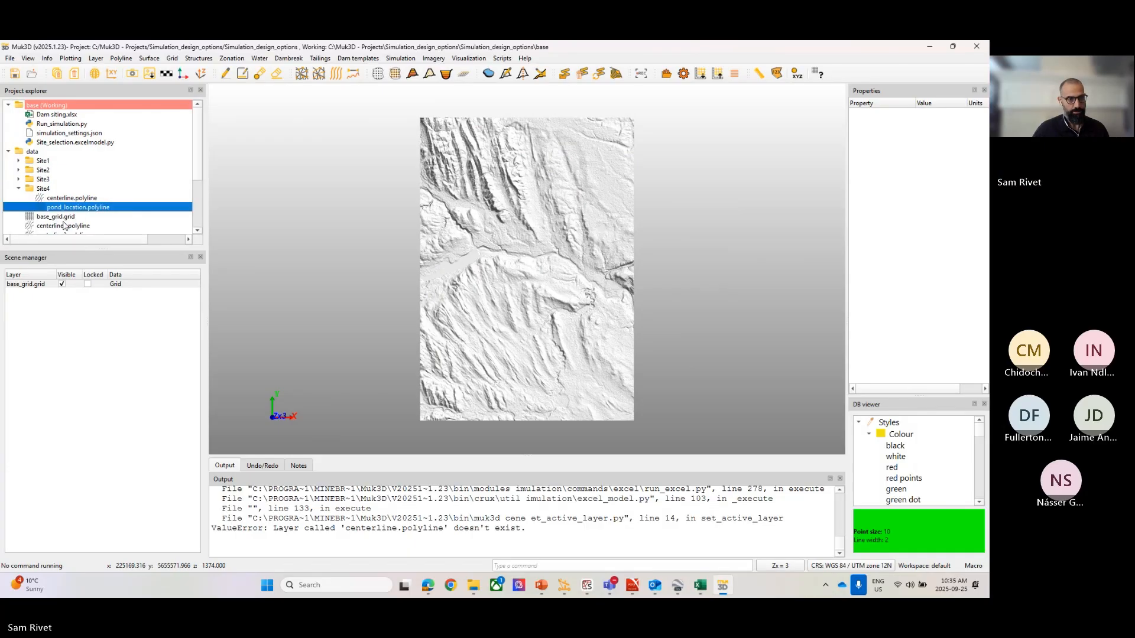
{"action": "scroll", "coordinate": [62, 222], "scroll_direction": "down", "scroll_amount": 3}
{"action": "scroll", "coordinate": [62, 223], "scroll_direction": "up", "scroll_amount": 2}
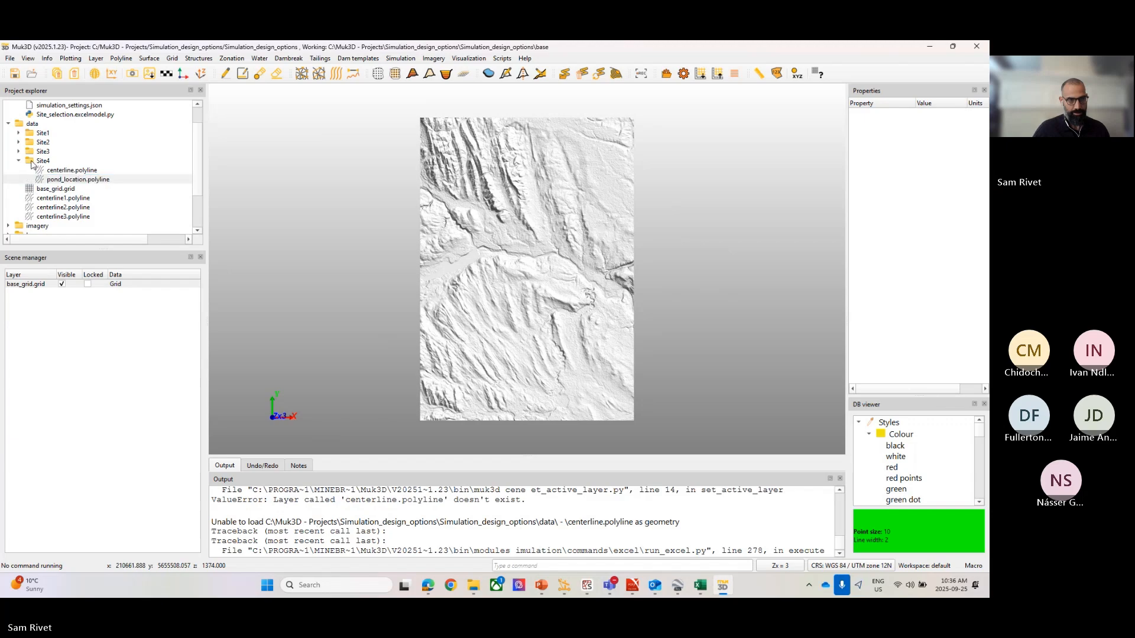
{"action": "right_click", "coordinate": [29, 124]}
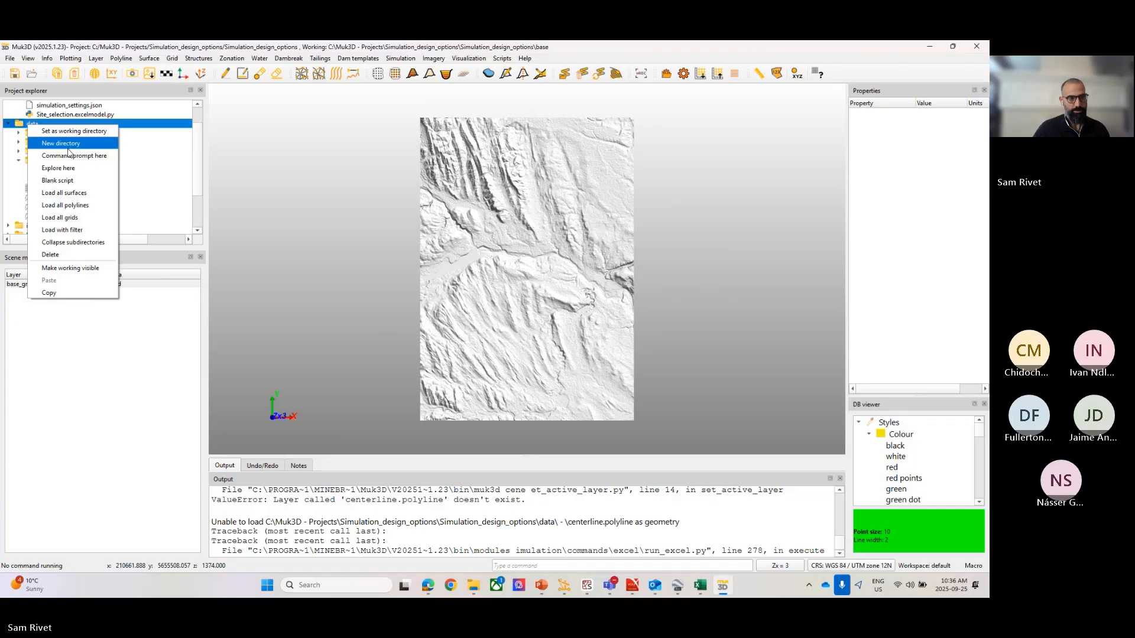
{"action": "left_click", "coordinate": [132, 235]}
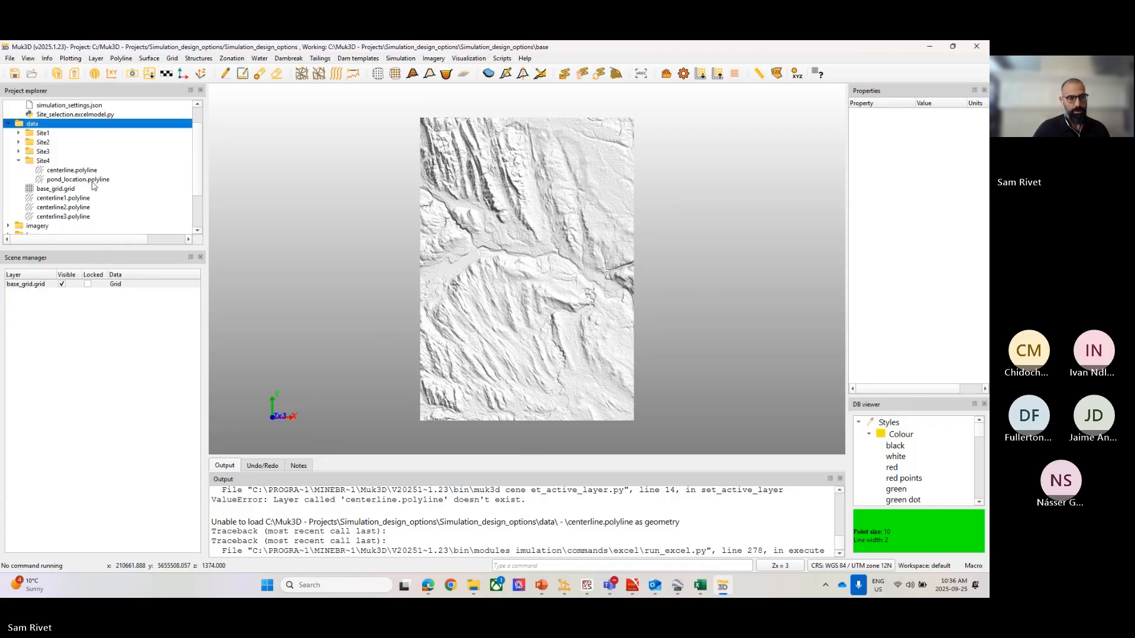
{"action": "double_click", "coordinate": [71, 171]}
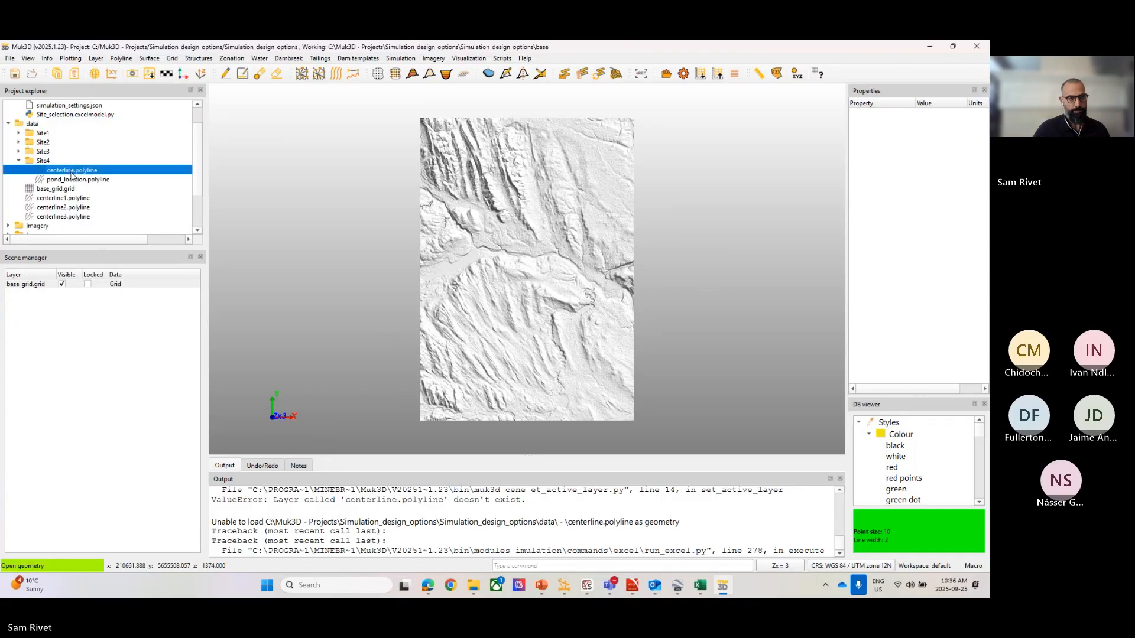
{"action": "right_click", "coordinate": [30, 124]}
{"action": "left_click", "coordinate": [48, 129]}
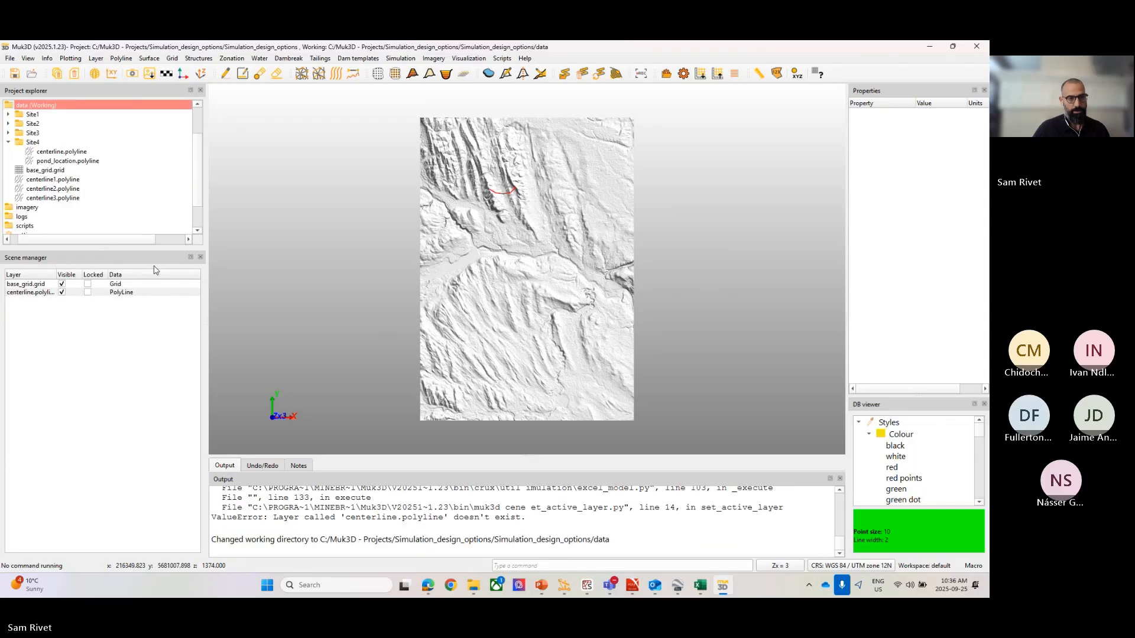
Clear all graphics from the scene and select base_grid.grid in the data folder.
{"action": "left_click", "coordinate": [31, 293]}
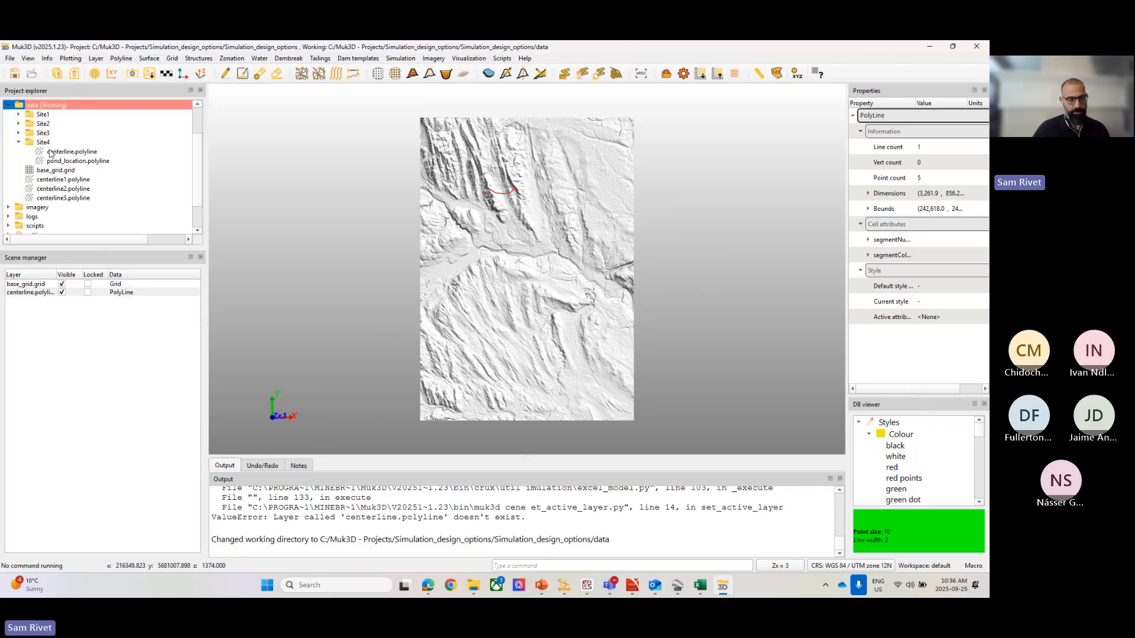
{"action": "right_click", "coordinate": [349, 211]}
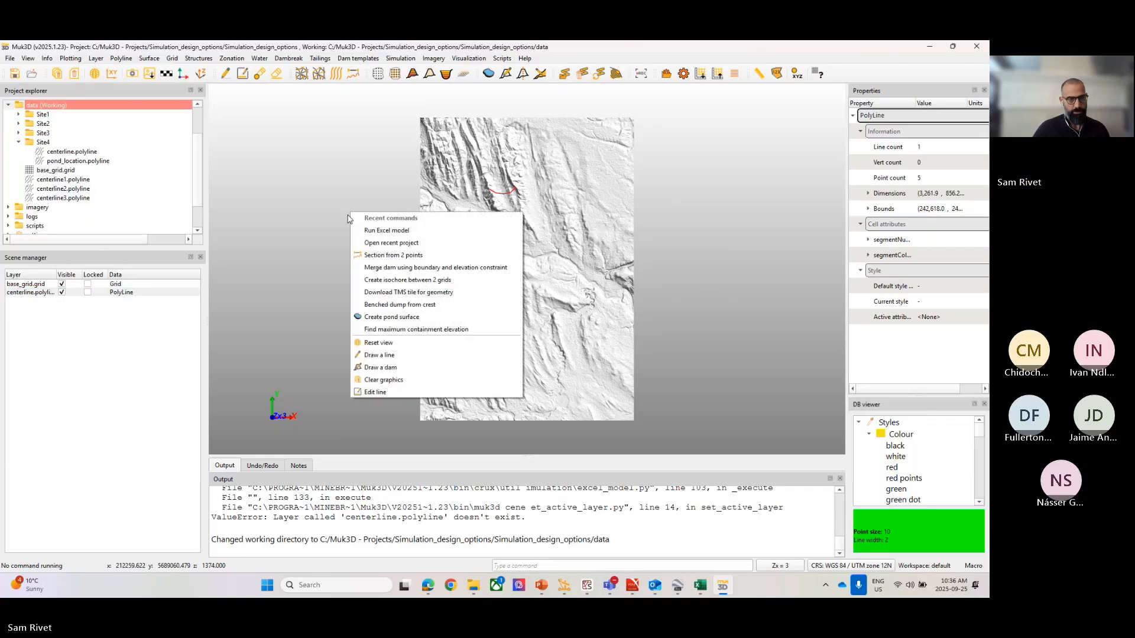
{"action": "left_click", "coordinate": [392, 380]}
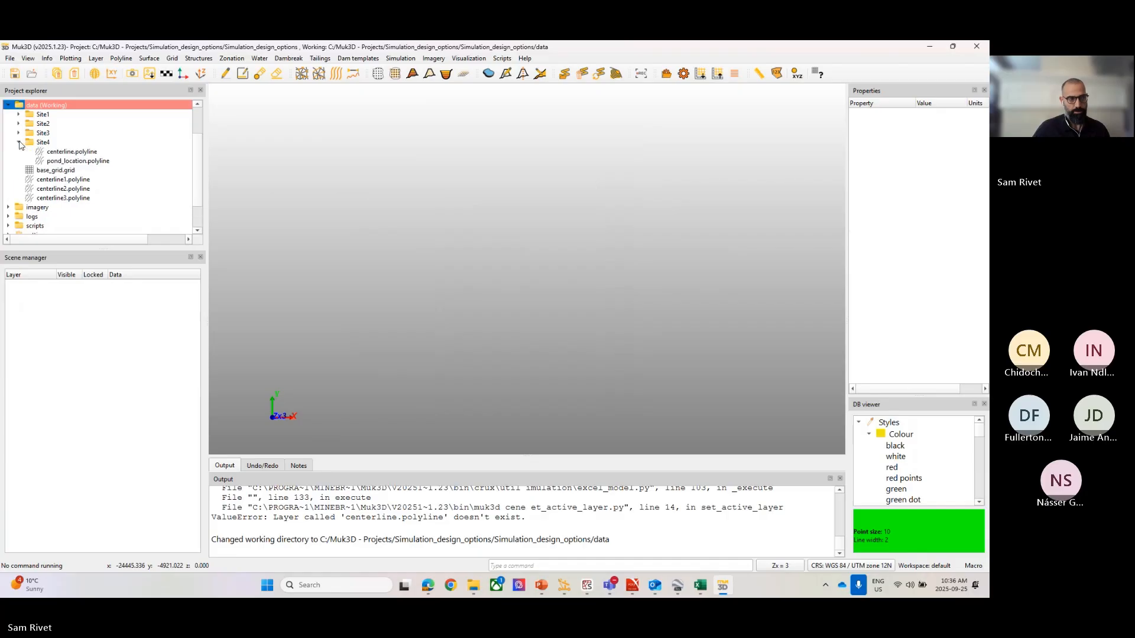
{"action": "left_click", "coordinate": [44, 171]}
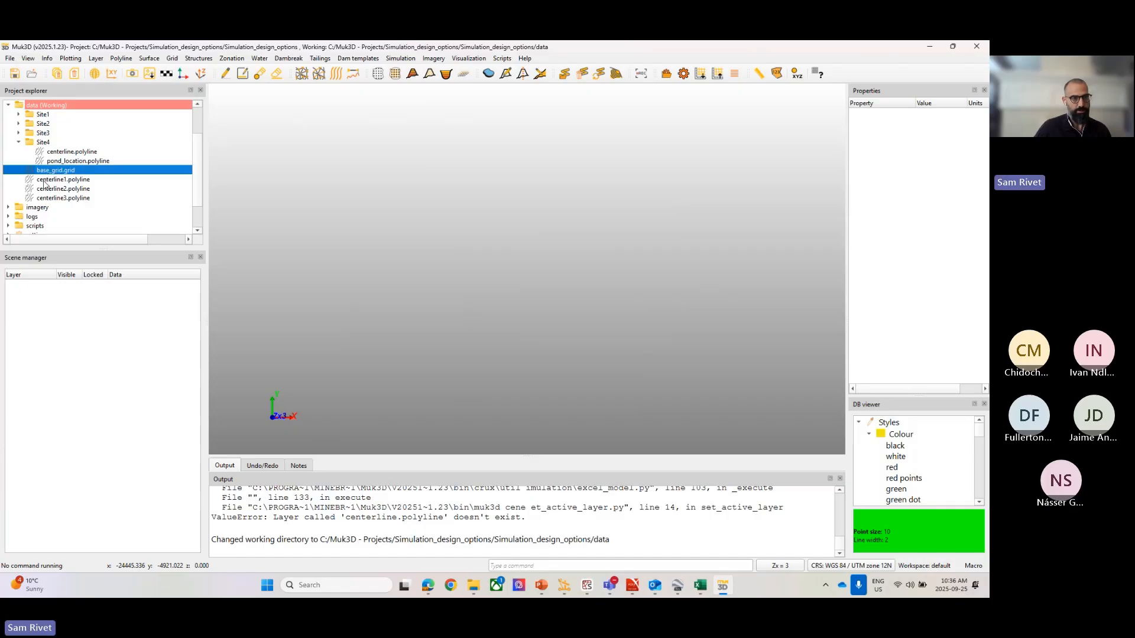
{"action": "left_click", "coordinate": [481, 518]}
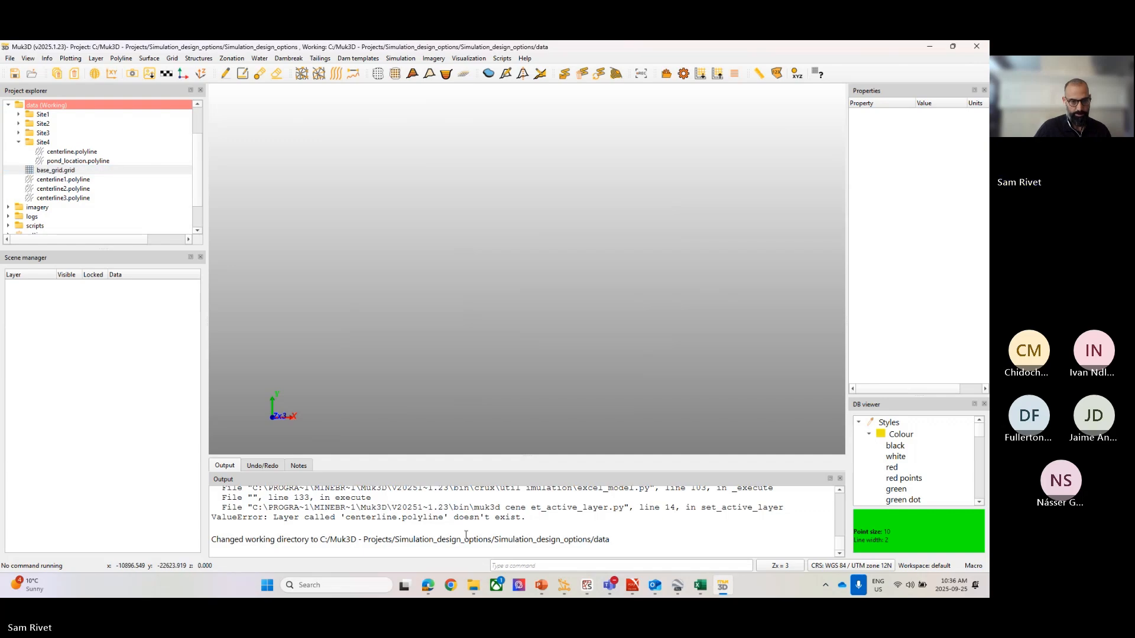
Try to run the Excel model again with the last values for all fields, using Dam siting.xlsx as the sheet.
{"action": "right_click", "coordinate": [358, 224]}
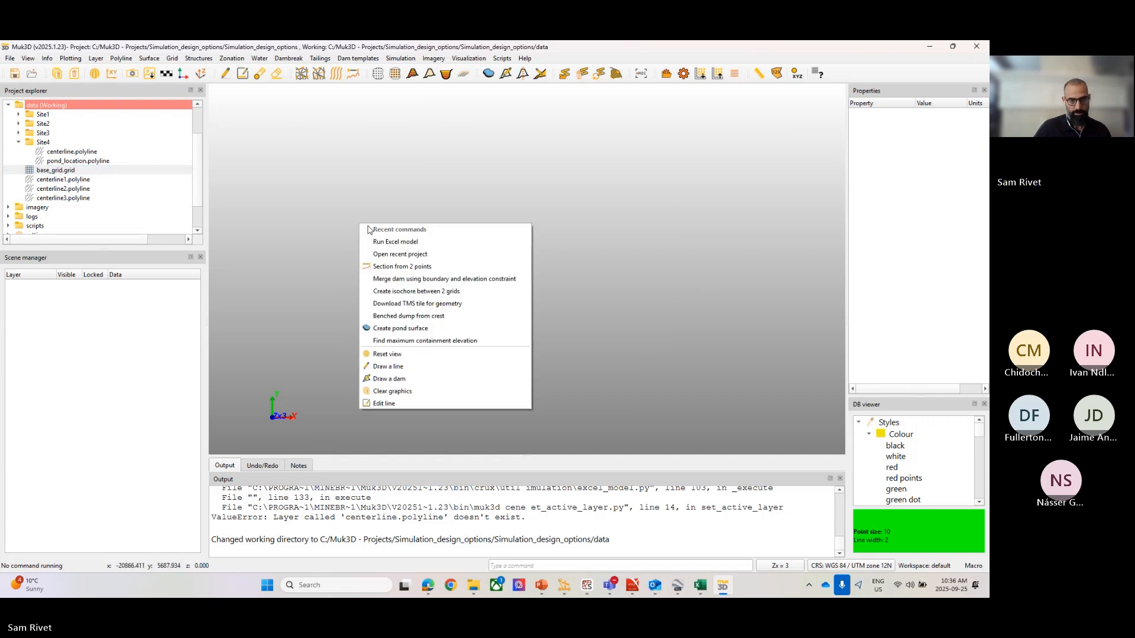
{"action": "left_click", "coordinate": [390, 239]}
{"action": "right_click", "coordinate": [406, 278]}
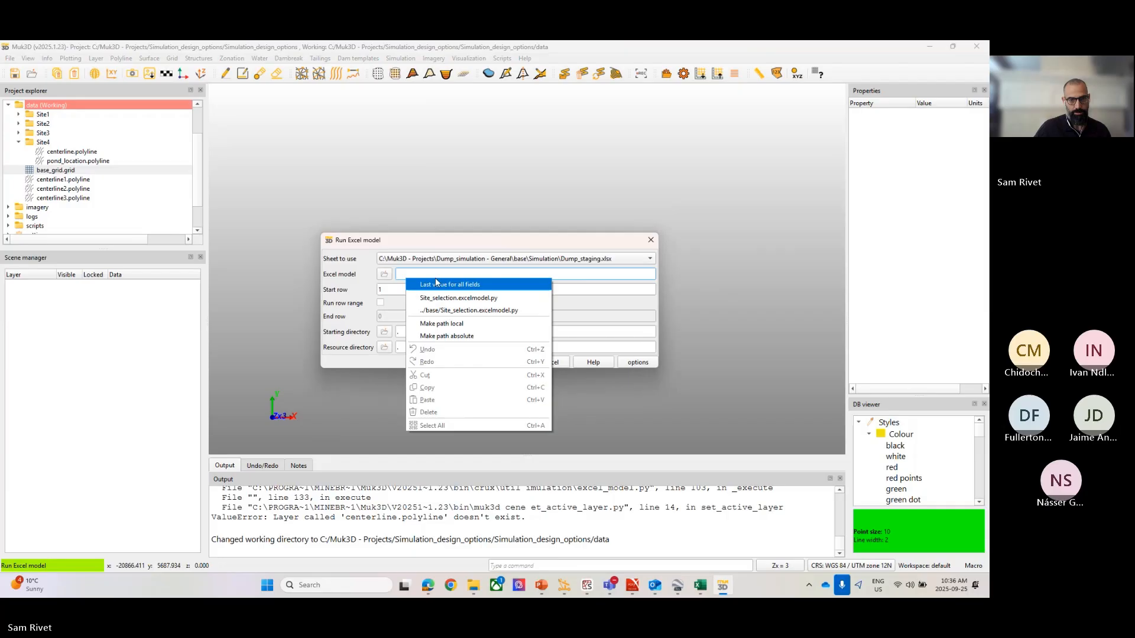
{"action": "left_click", "coordinate": [438, 285]}
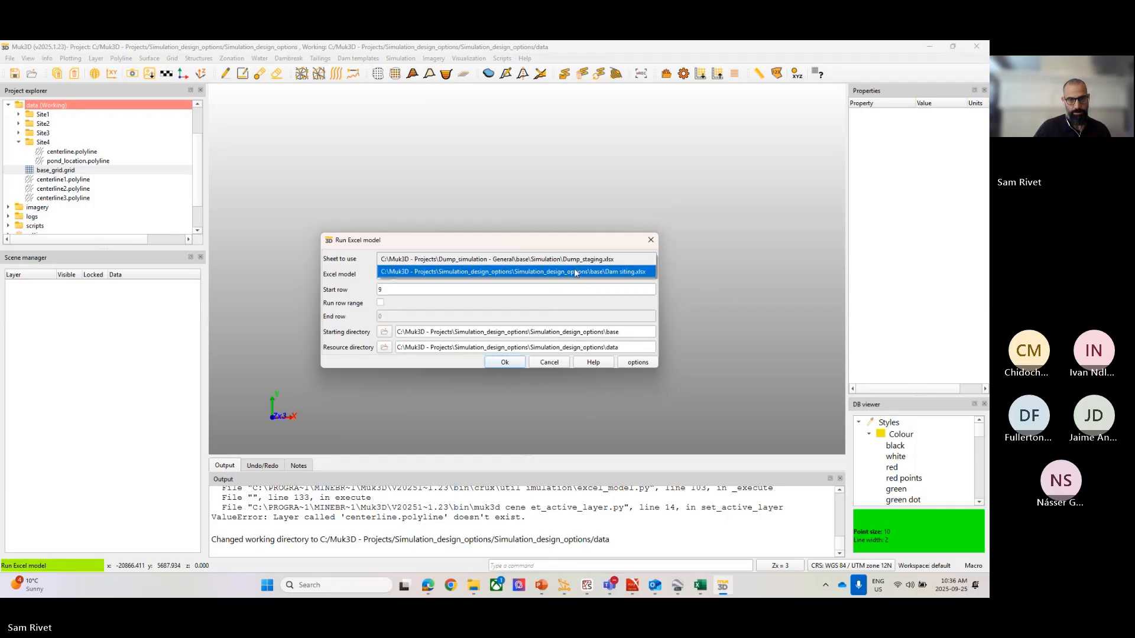
{"action": "left_click", "coordinate": [505, 362]}
Run the Excel model from row 9 of Dam siting.xlsx, using Site_selection.excelmodel.py from the base folder as the model.
{"action": "left_click", "coordinate": [382, 276]}
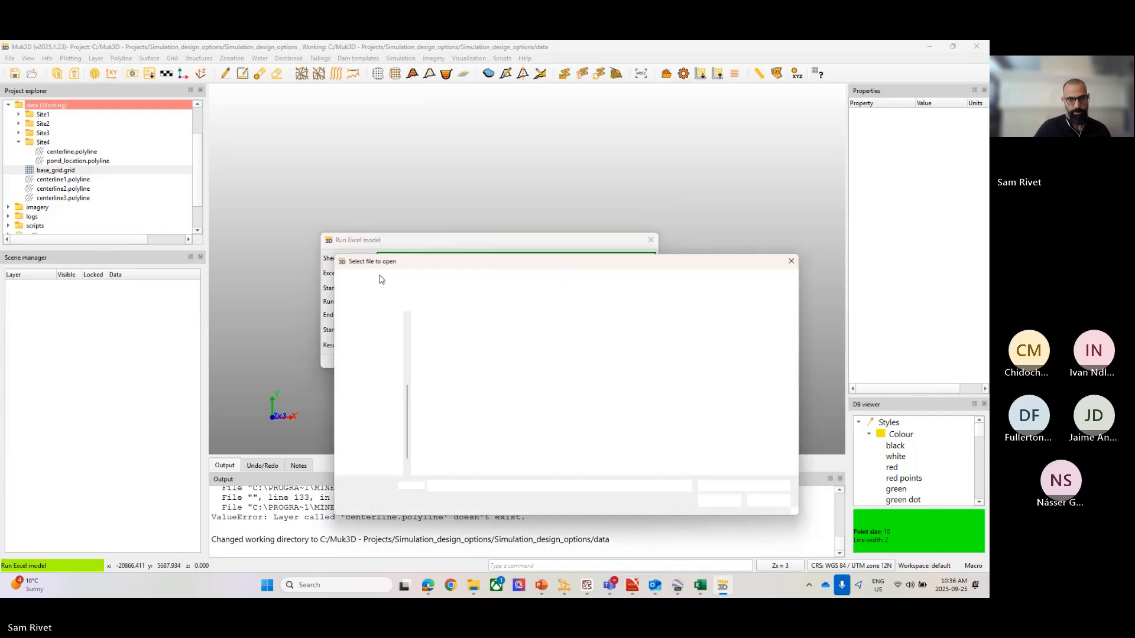
{"action": "left_click", "coordinate": [535, 278]}
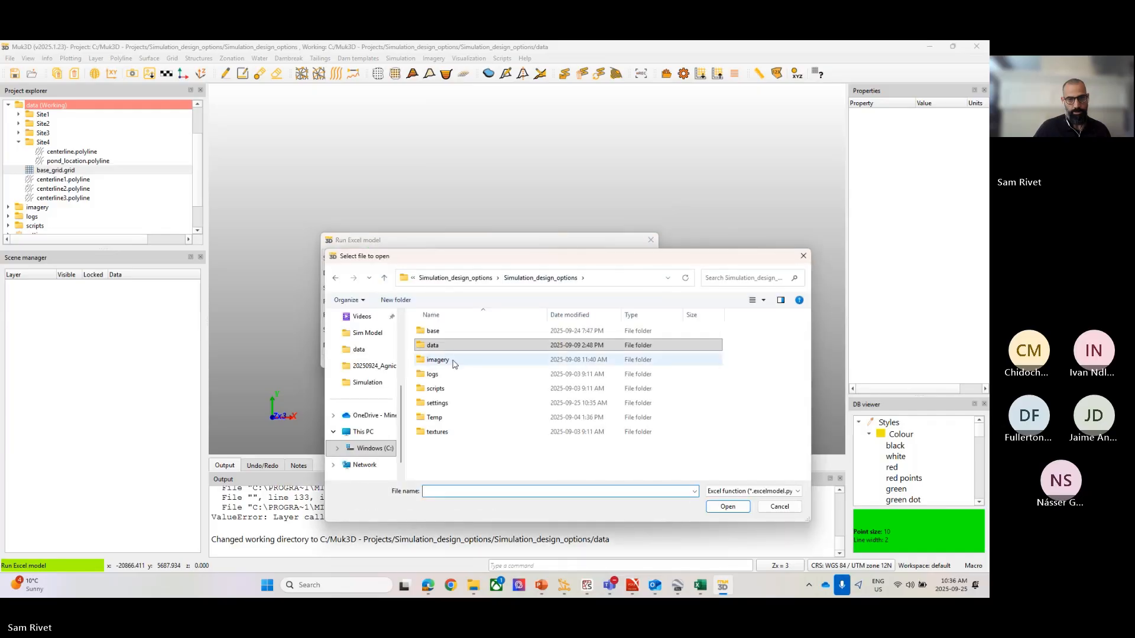
{"action": "double_click", "coordinate": [431, 331]}
{"action": "left_click", "coordinate": [464, 331]}
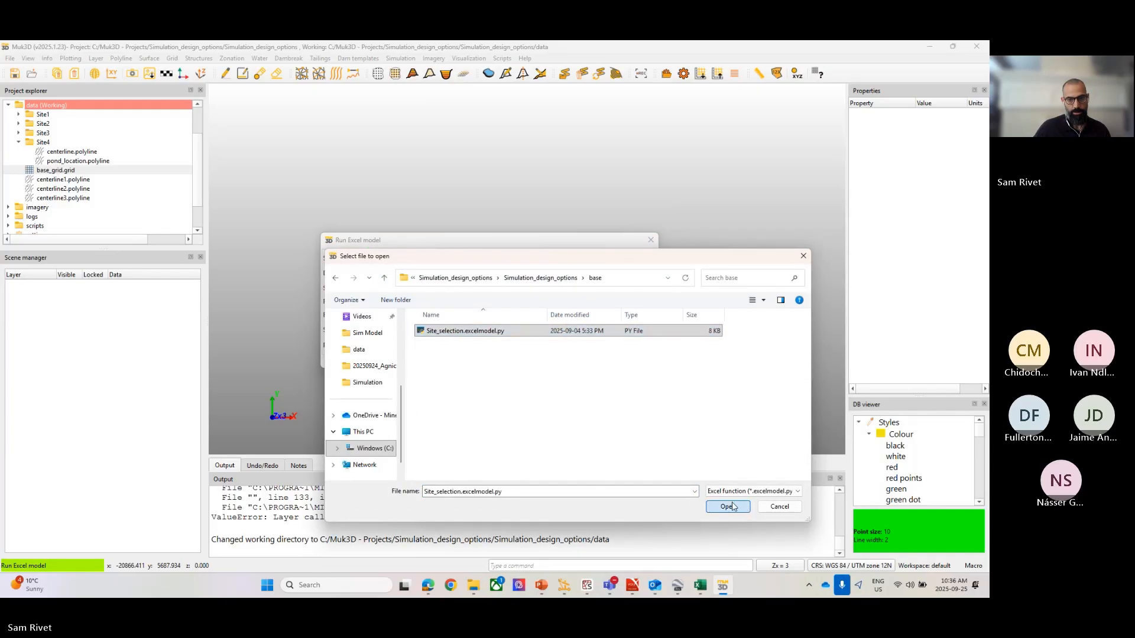
{"action": "left_click", "coordinate": [727, 507]}
{"action": "left_click", "coordinate": [502, 362]}
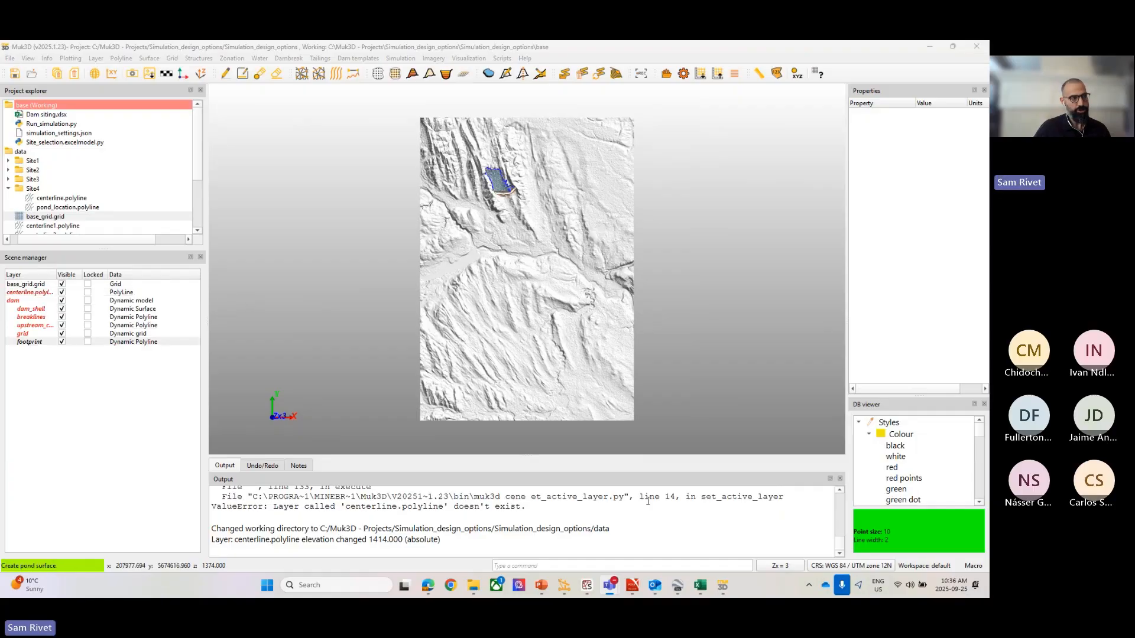
Switch to the Dam siting.xlsx workbook in Excel and extend the Summary chart's data range to include run 9 in column K.
{"action": "mouse_move", "coordinate": [700, 591]}
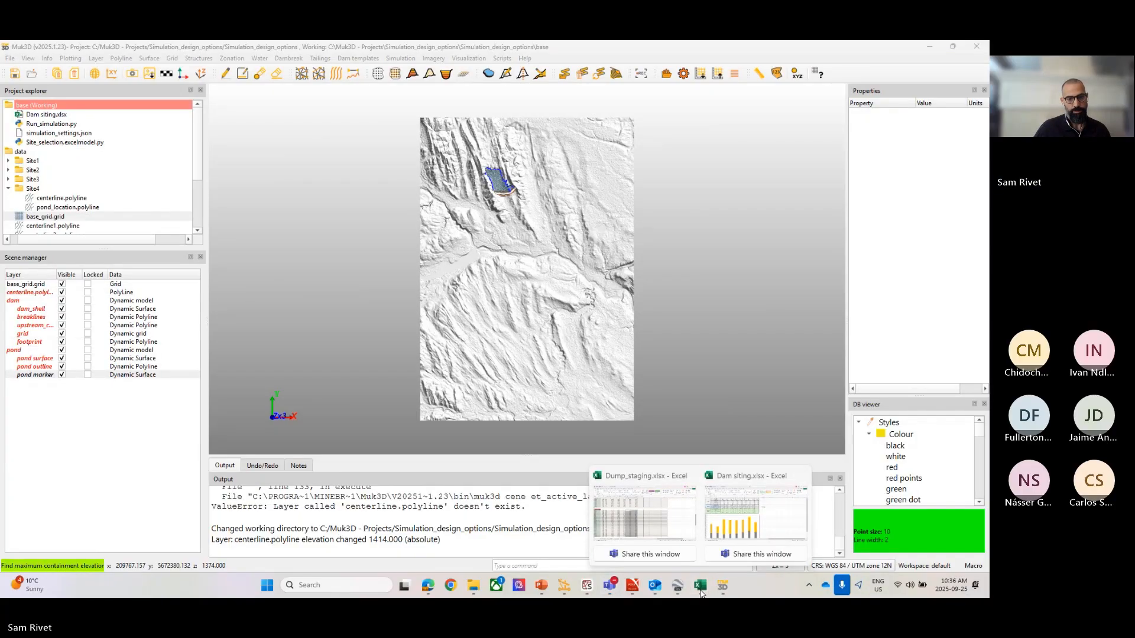
{"action": "left_click", "coordinate": [654, 519]}
{"action": "left_click", "coordinate": [334, 330]}
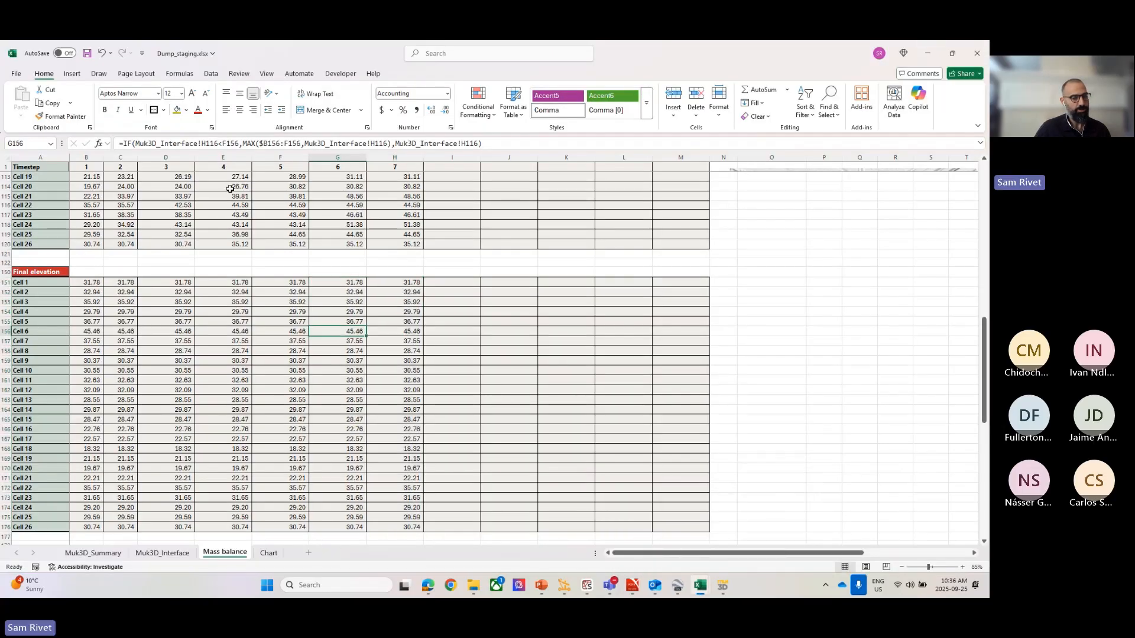
{"action": "mouse_move", "coordinate": [699, 595]}
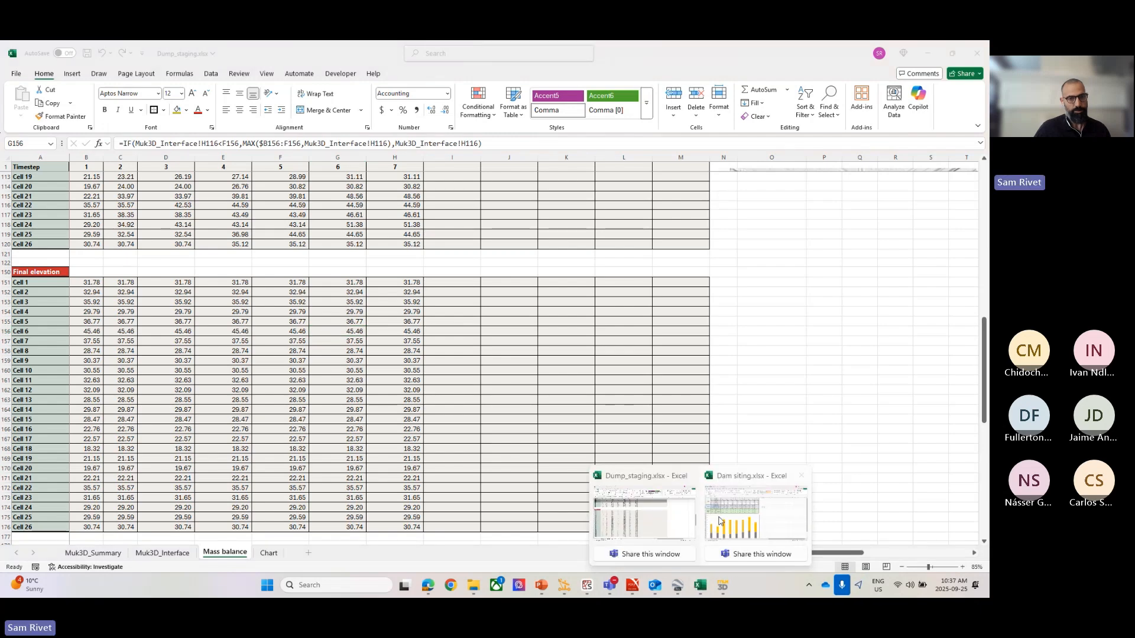
{"action": "left_click", "coordinate": [741, 500]}
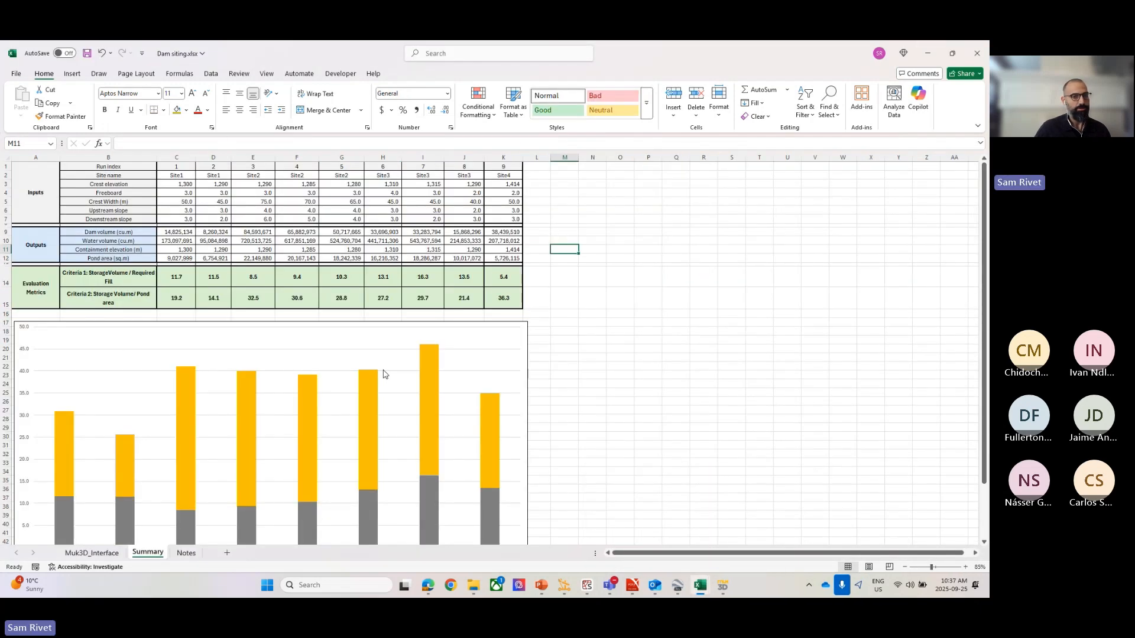
{"action": "scroll", "coordinate": [428, 370], "scroll_direction": "down", "scroll_amount": 2}
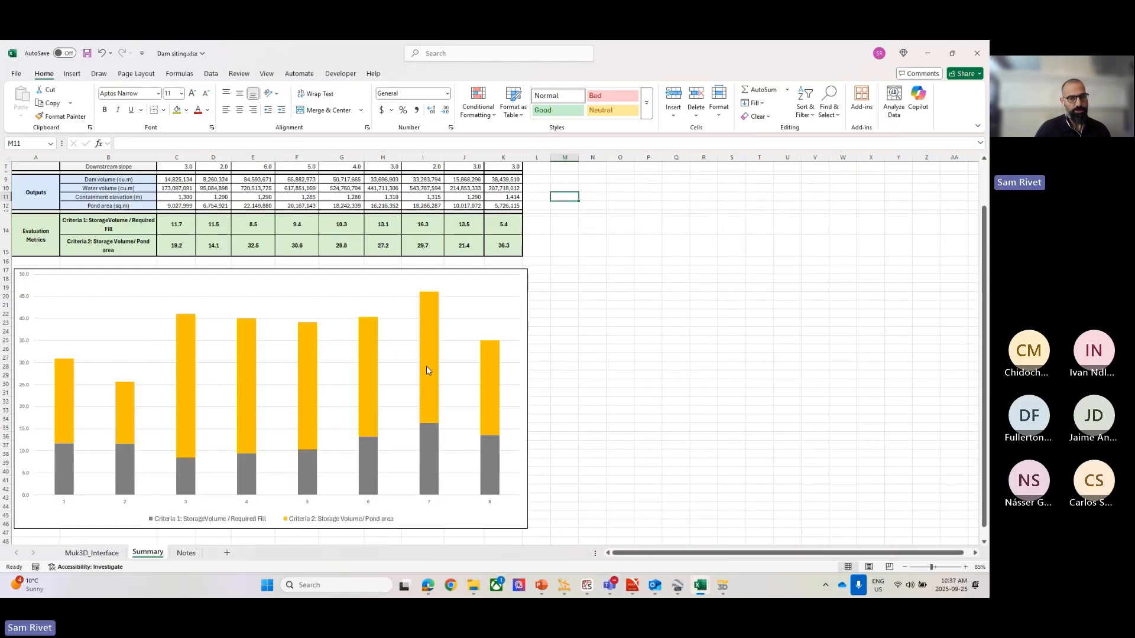
{"action": "left_click", "coordinate": [495, 510]}
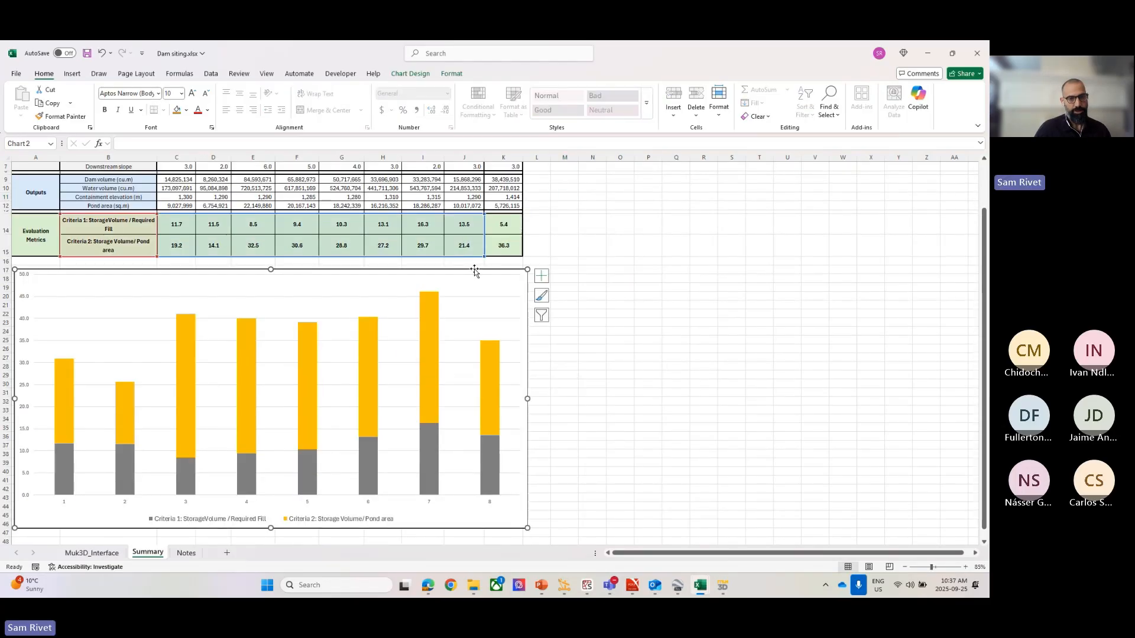
{"action": "left_click_drag", "start_coordinate": [505, 257], "coordinate": [521, 257]}
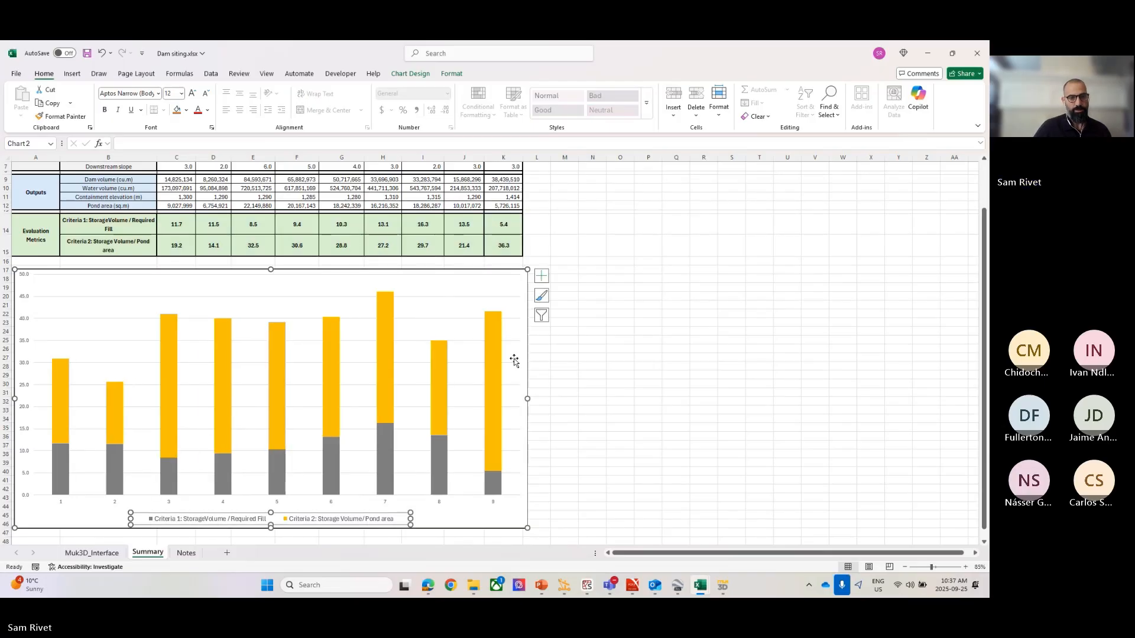
{"action": "left_click", "coordinate": [513, 384]}
{"action": "scroll", "coordinate": [481, 427], "scroll_direction": "down", "scroll_amount": 2}
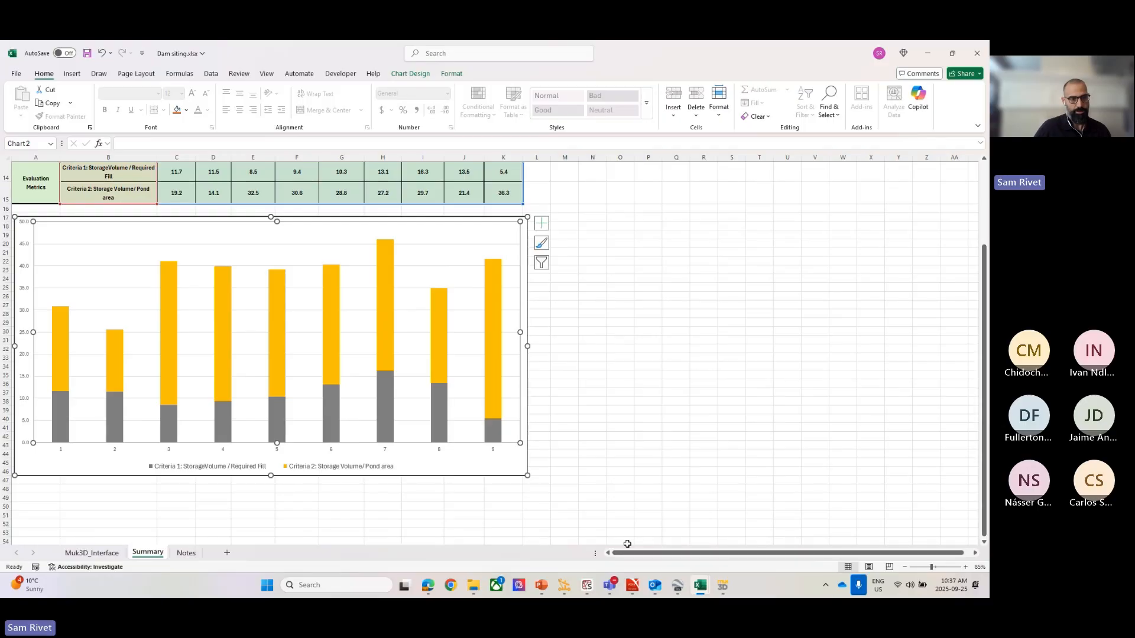
{"action": "left_click", "coordinate": [565, 366]}
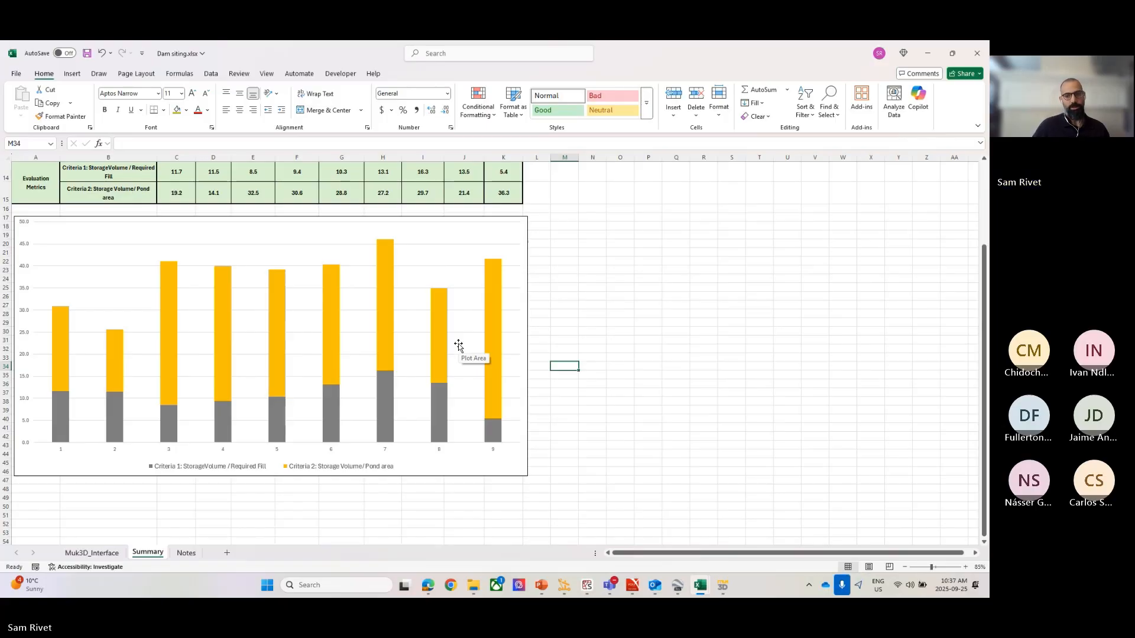
Look through the cell percentages and final elevations on the Mass balance sheet of Dump_staging.xlsx, and return to Muk3D.
{"action": "left_click", "coordinate": [925, 57]}
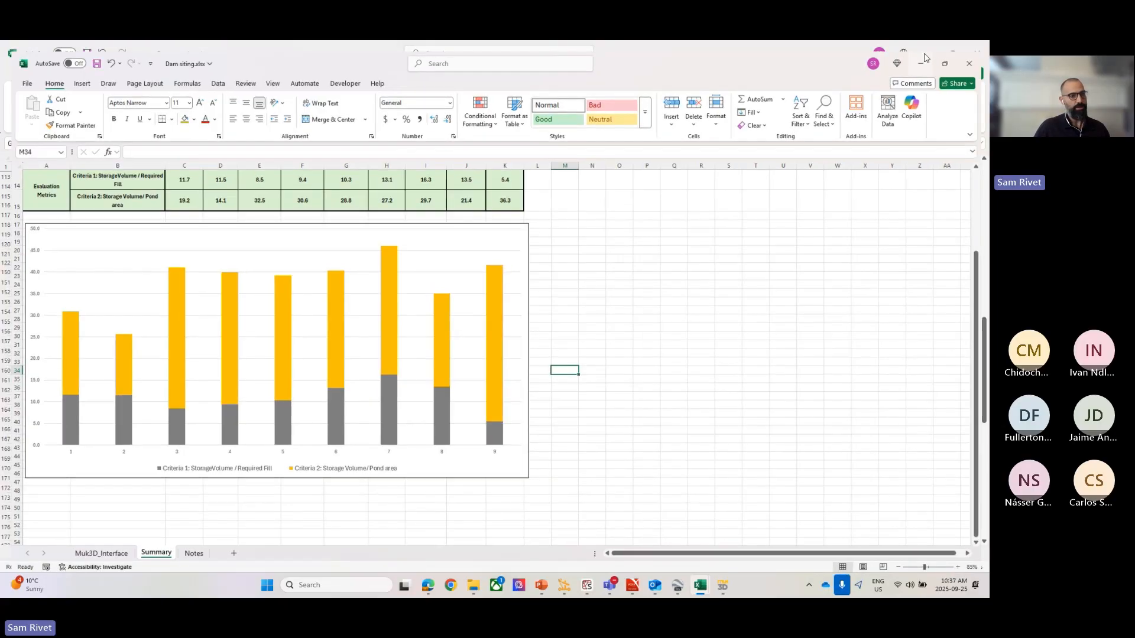
{"action": "scroll", "coordinate": [484, 313], "scroll_direction": "up", "scroll_amount": 11}
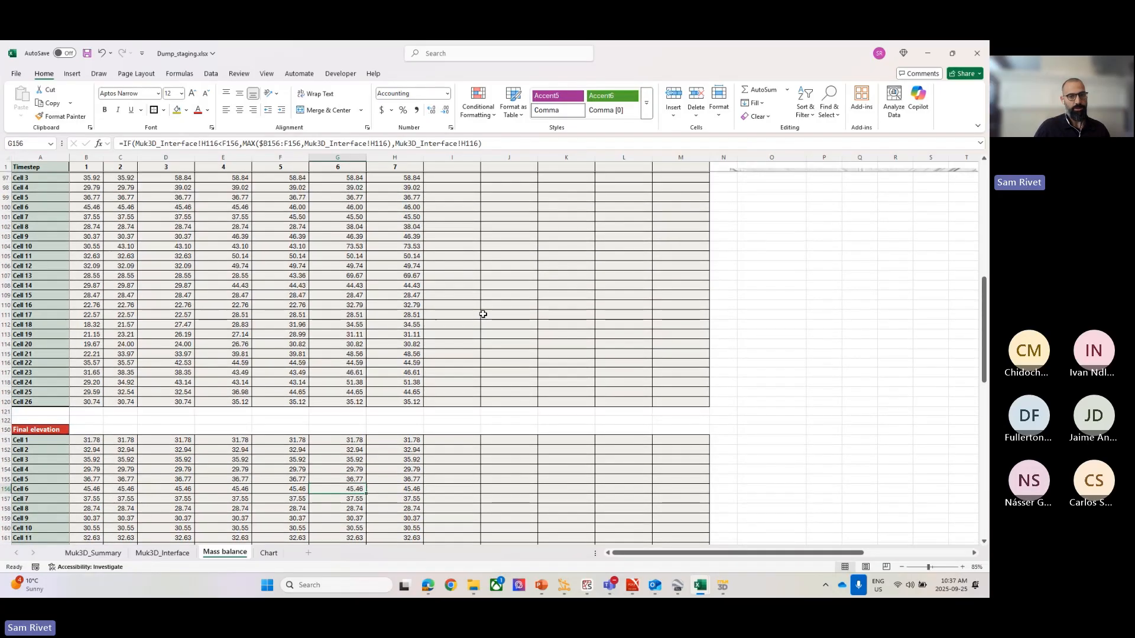
{"action": "scroll", "coordinate": [498, 301], "scroll_direction": "up", "scroll_amount": 1}
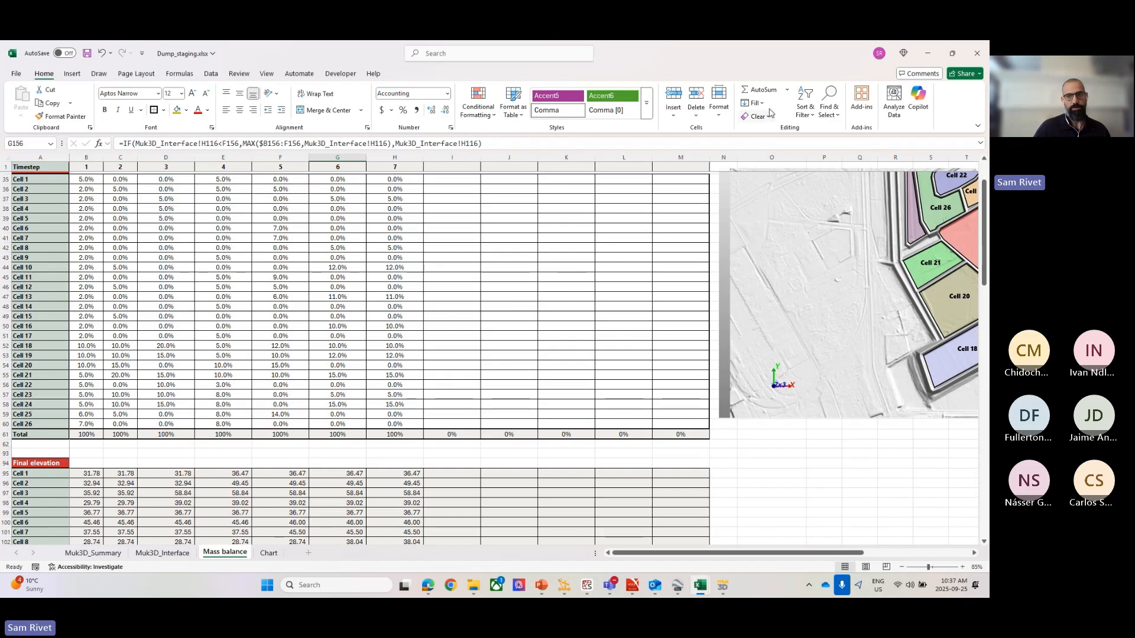
{"action": "left_click", "coordinate": [926, 54]}
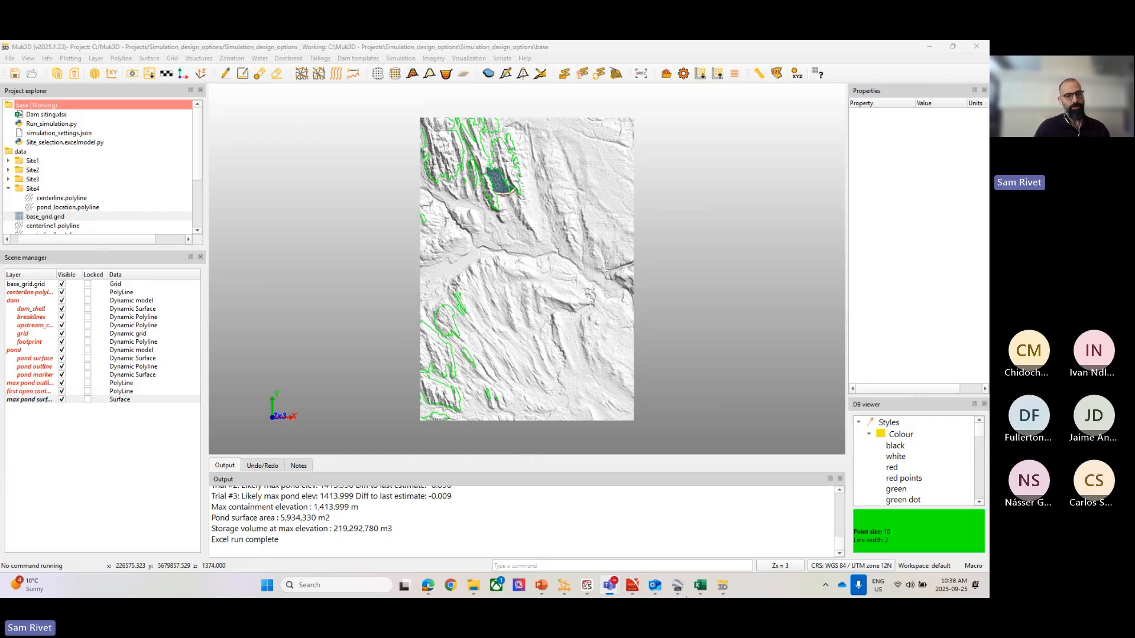
Switch to Dam siting.xlsx in Excel to review the Summary sheet's chart and run table, and return to Muk3D.
{"action": "mouse_move", "coordinate": [700, 586]}
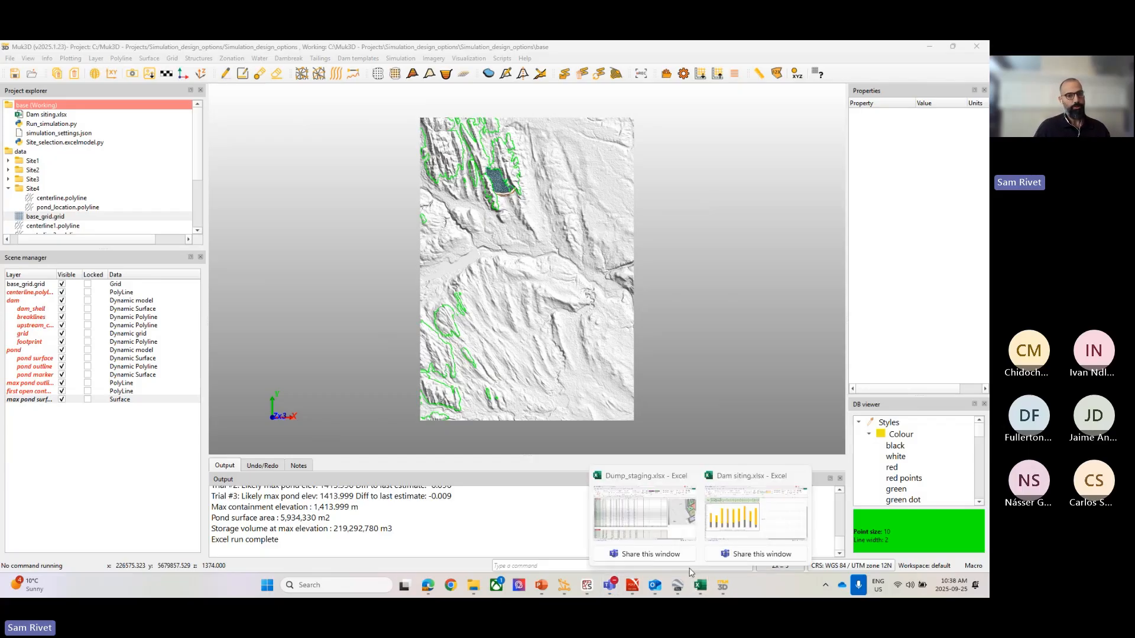
{"action": "left_click", "coordinate": [746, 543]}
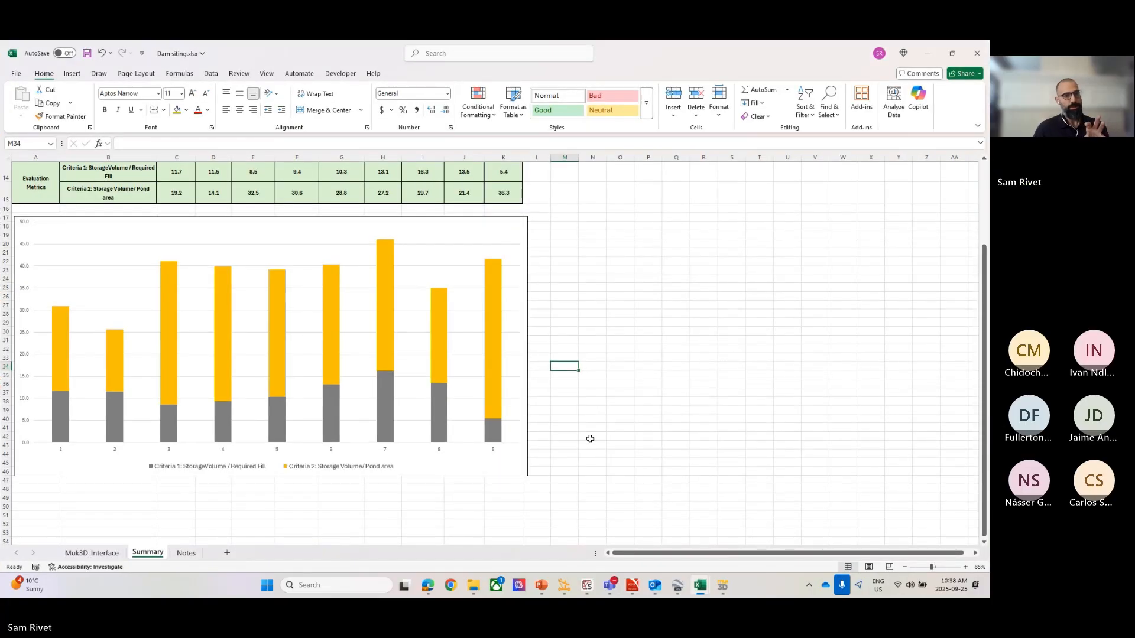
{"action": "scroll", "coordinate": [590, 438], "scroll_direction": "up", "scroll_amount": 5}
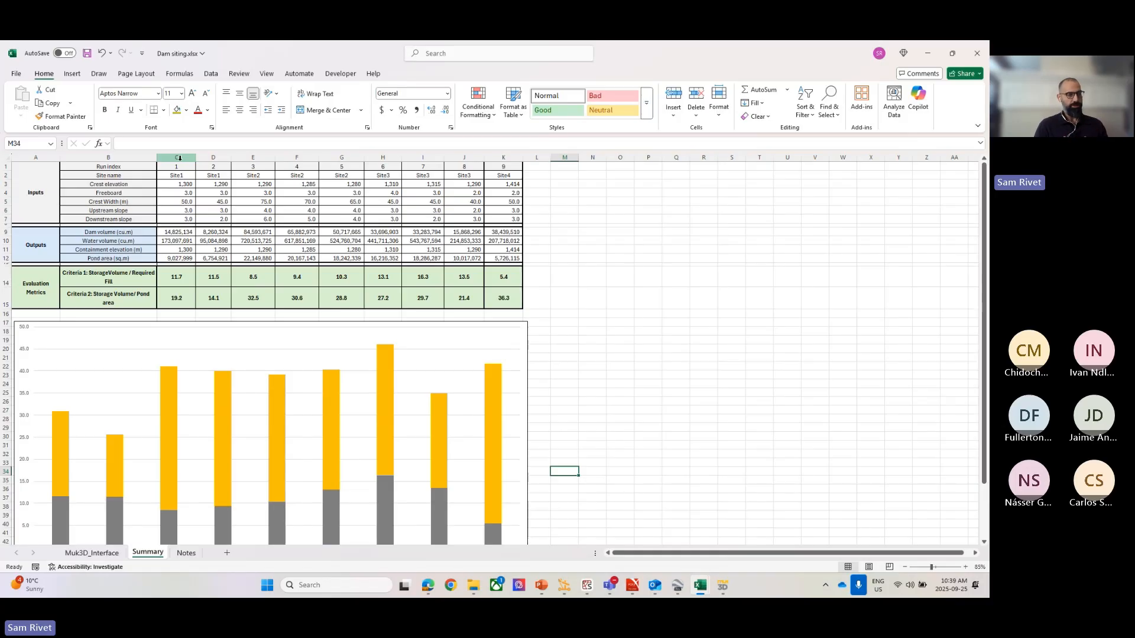
{"action": "left_click", "coordinate": [928, 53]}
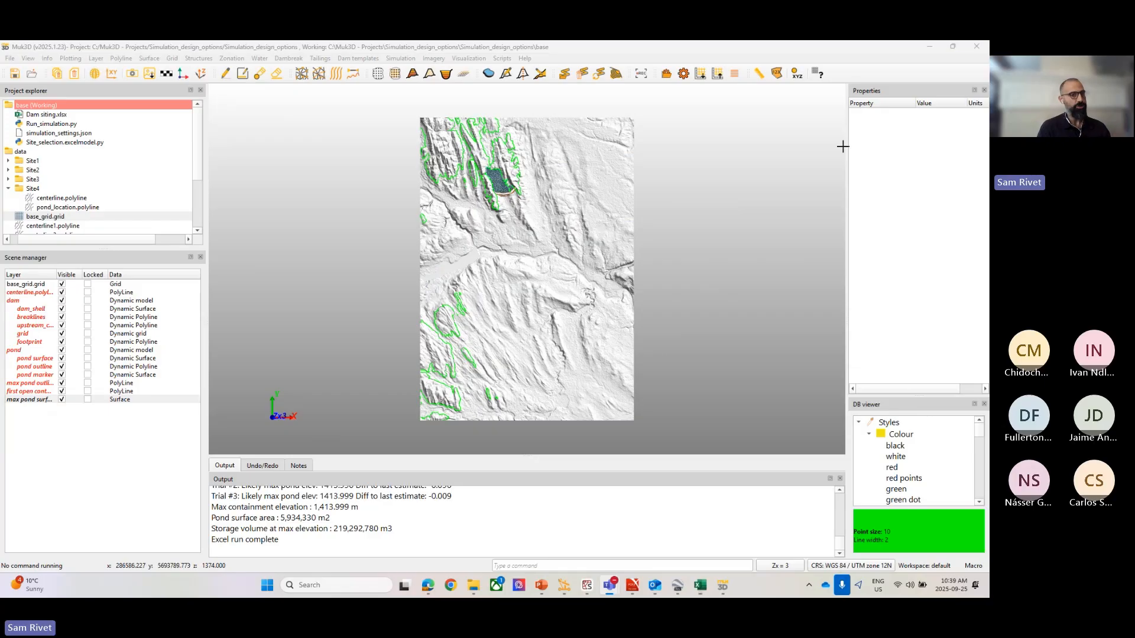